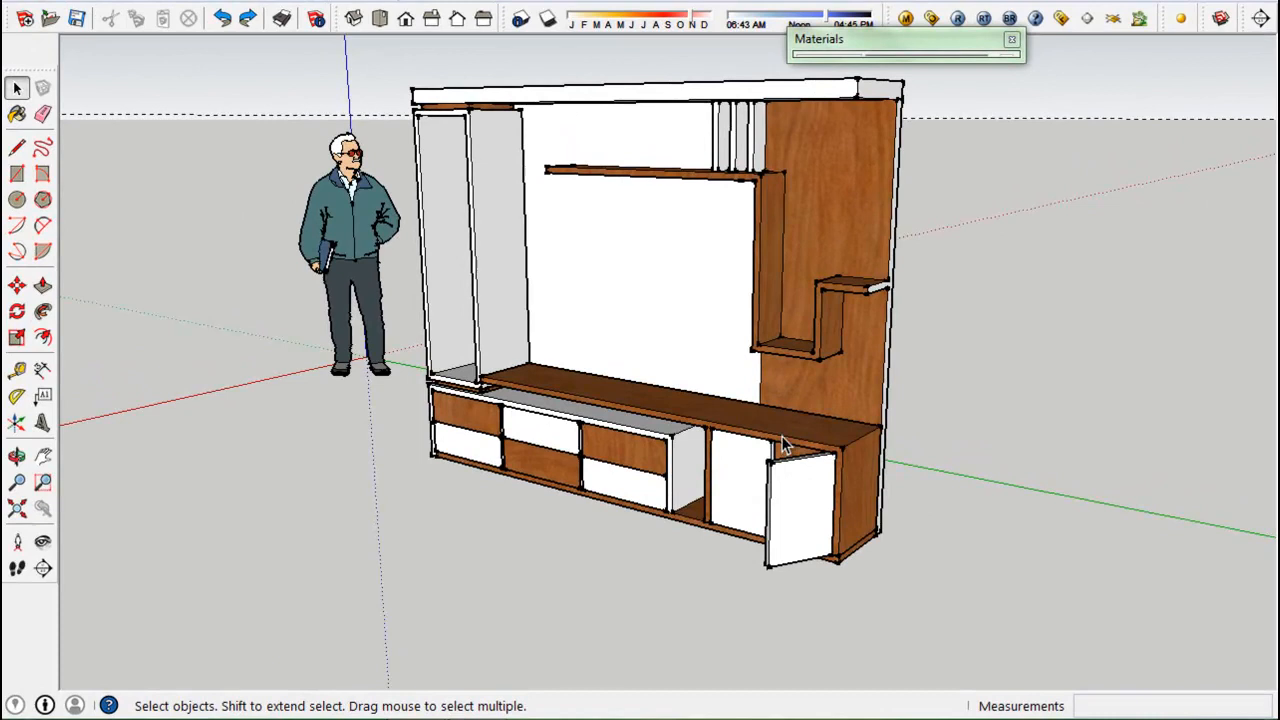
# Step: Move the wooden countertop with its side panels 2500 mm along the green axis, away from the TV cabinet
pyautogui.click(782, 429)
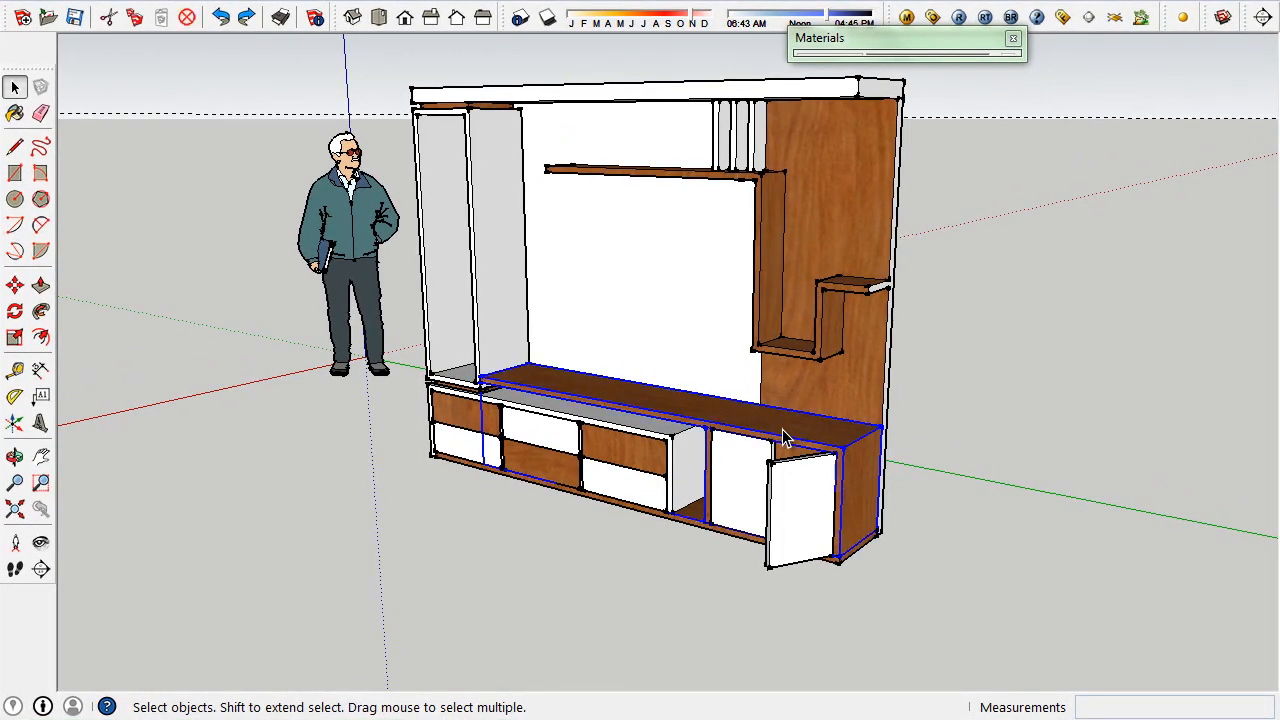
pyautogui.press('m')
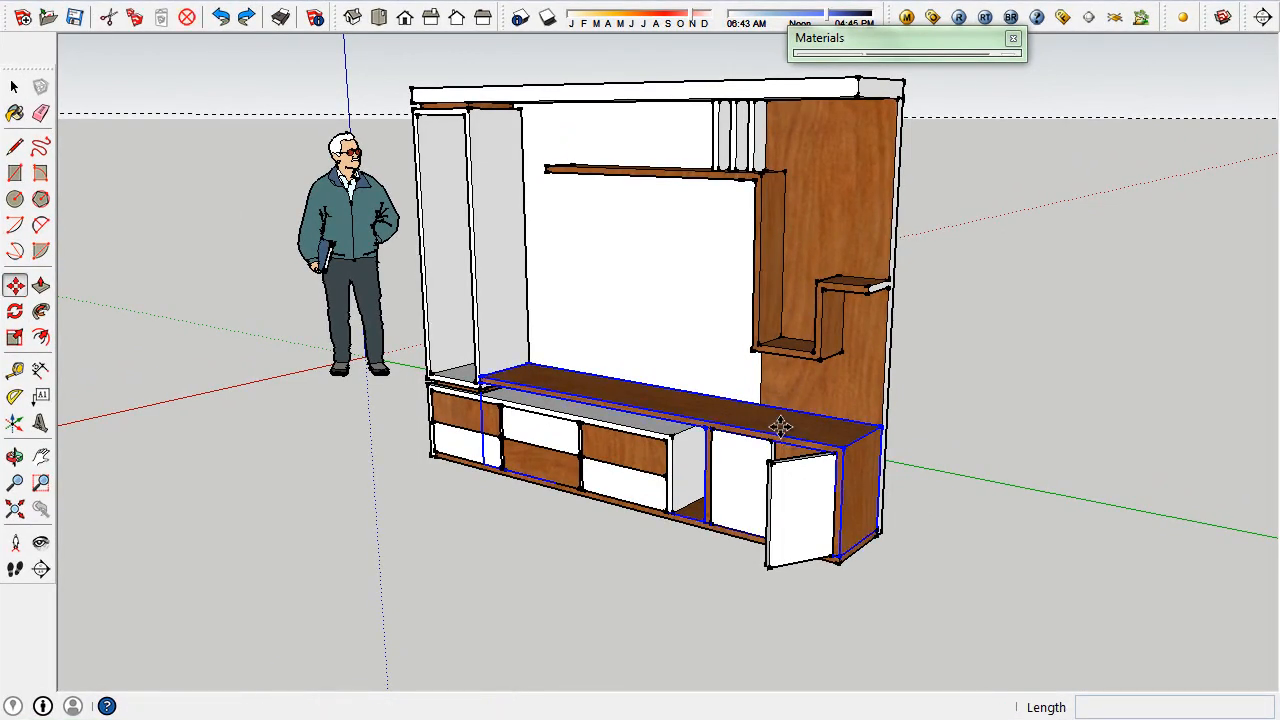
pyautogui.click(780, 427)
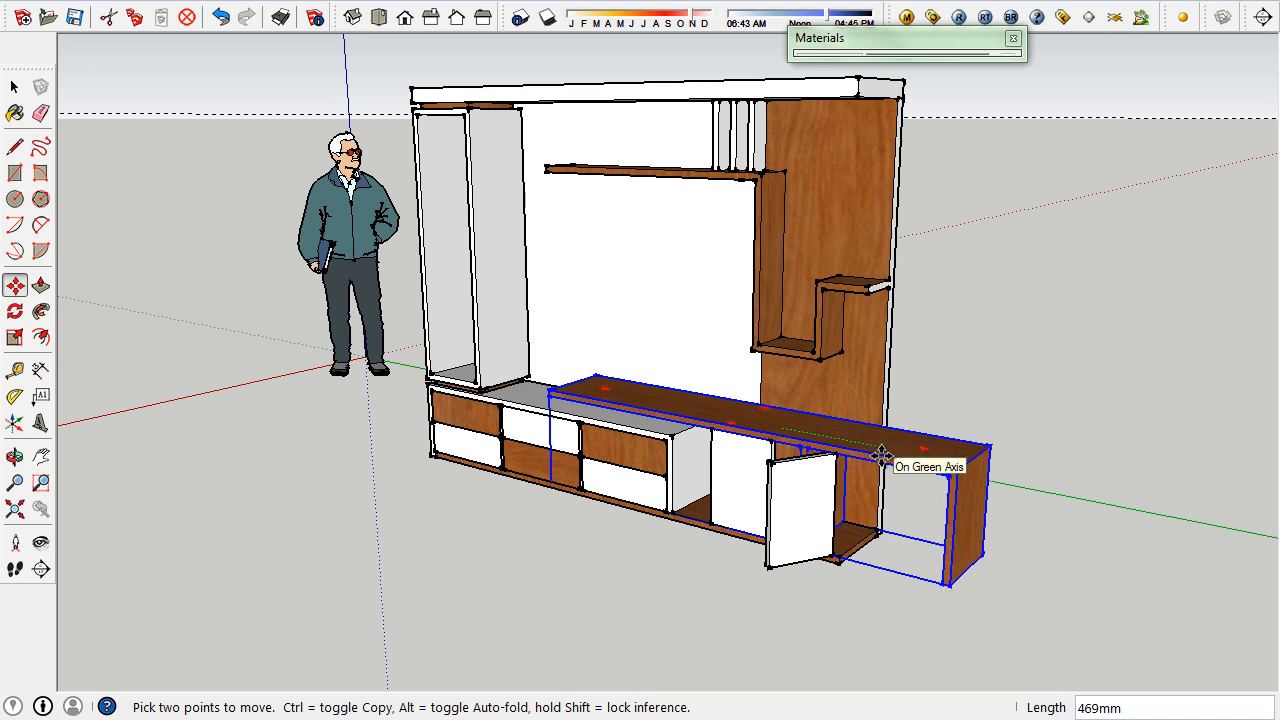
pyautogui.write('2500')
pyautogui.press('Return')
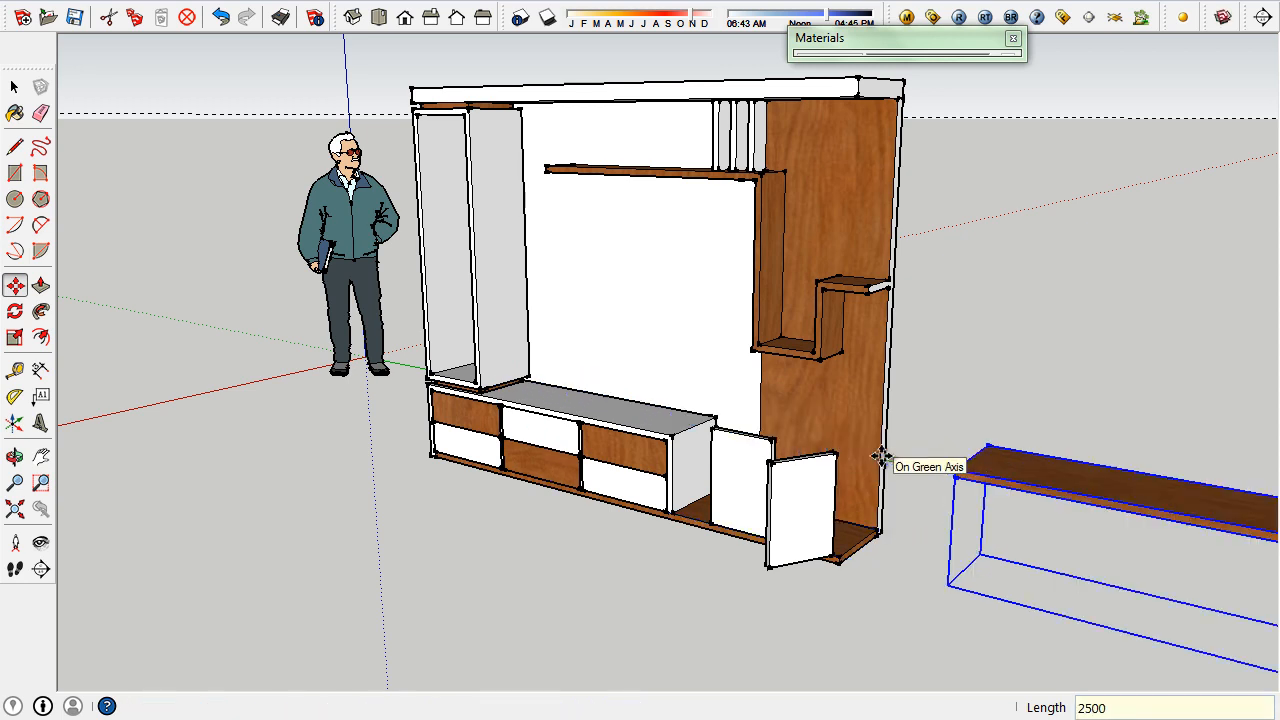
pyautogui.press('space')
# Step: Move the lower cabinet frame 2500 mm forward so it is pulled out from around the drawers
pyautogui.click(884, 466)
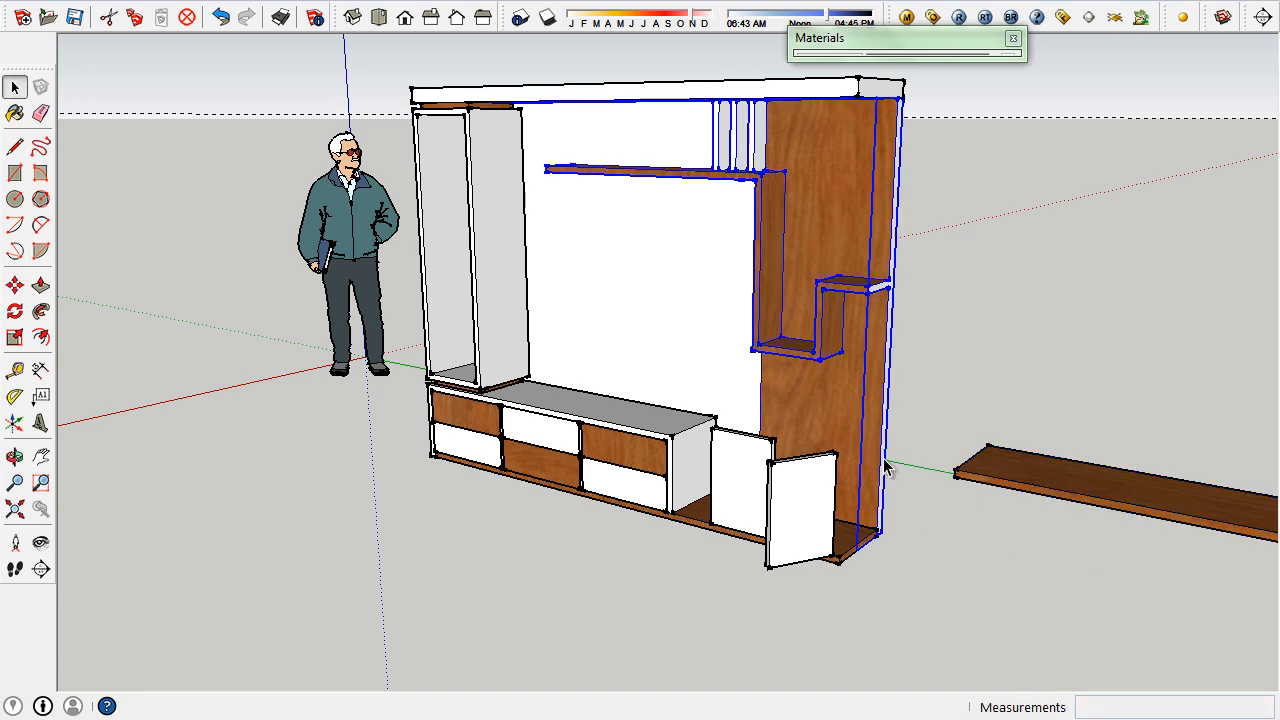
pyautogui.click(640, 432)
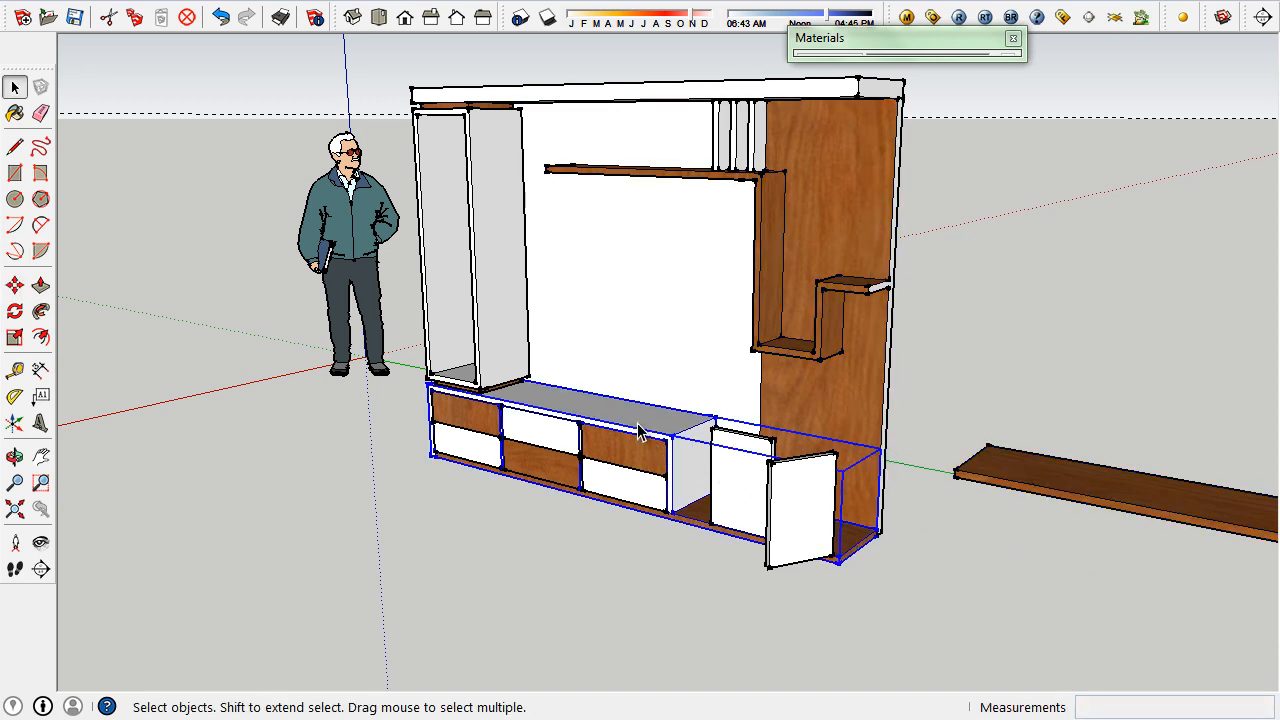
pyautogui.press('m')
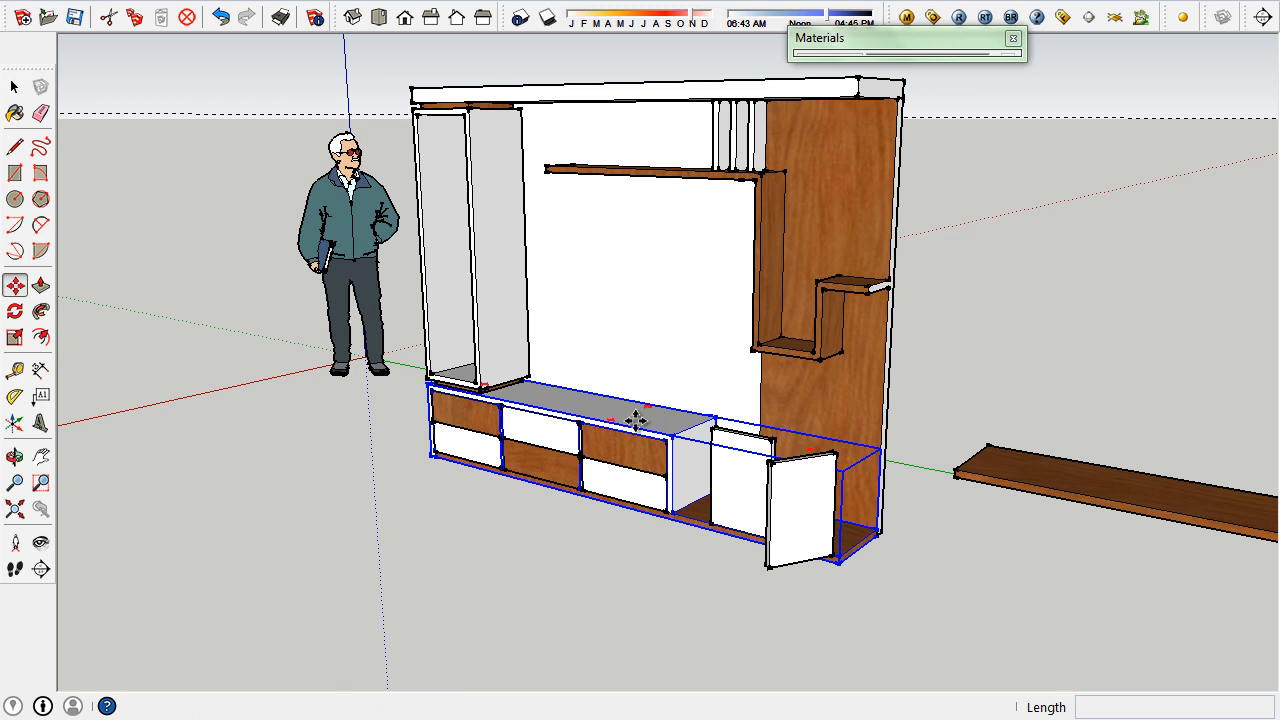
pyautogui.click(634, 424)
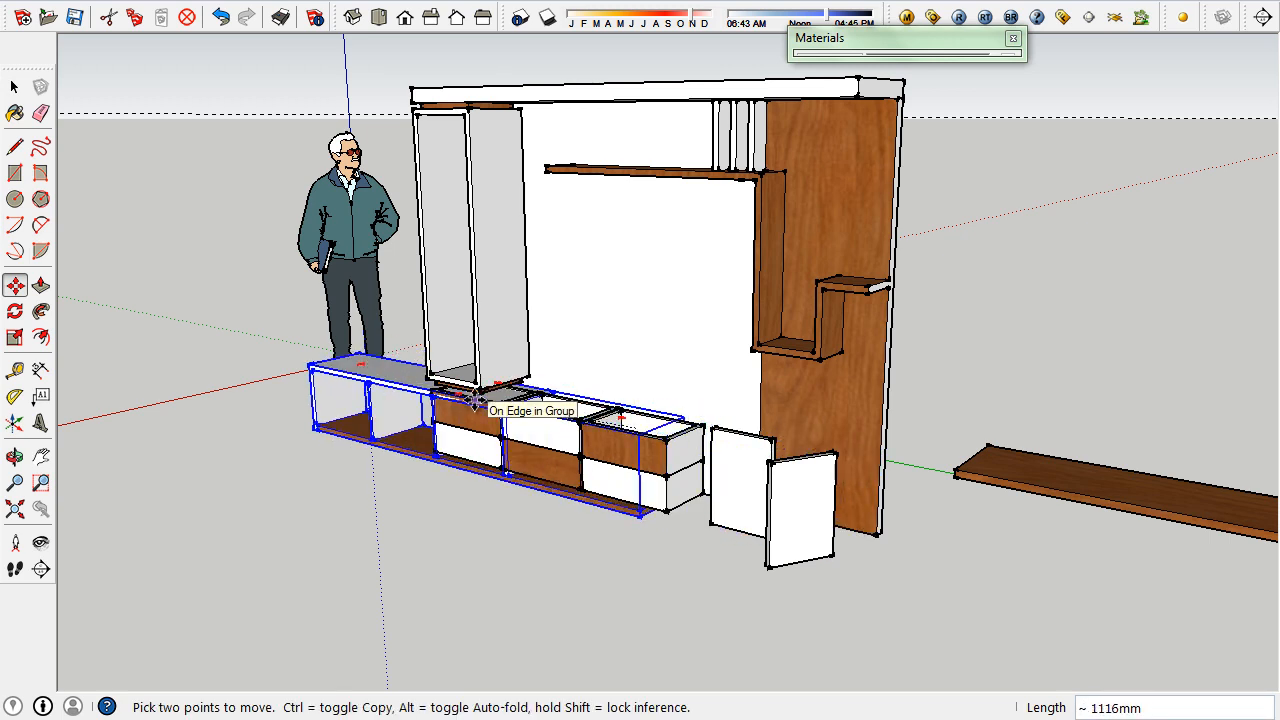
pyautogui.write('2500')
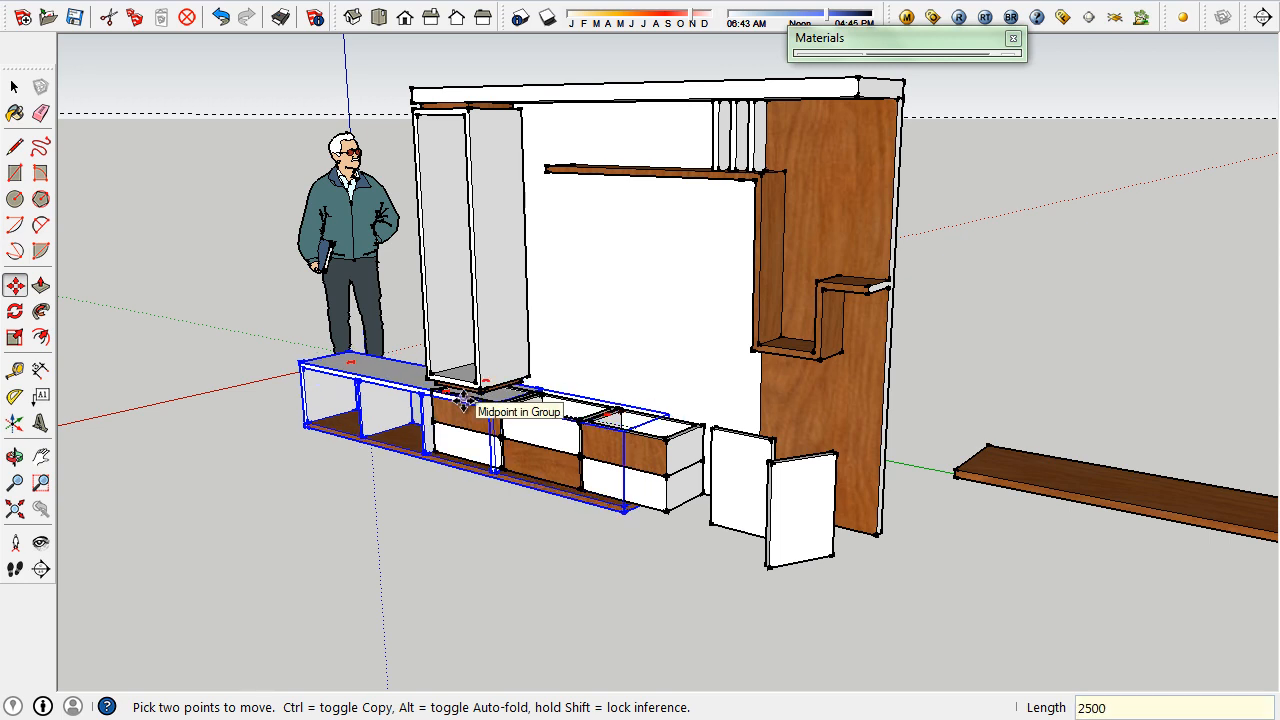
pyautogui.press('Return')
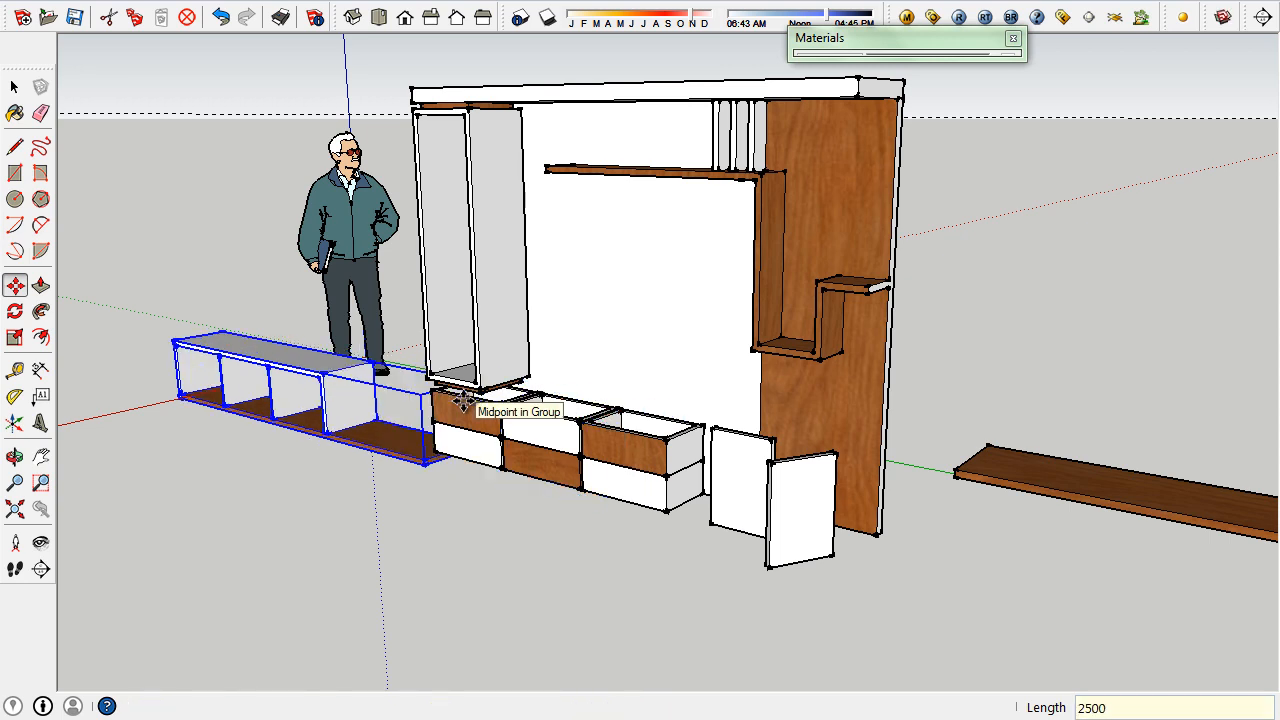
pyautogui.press('space')
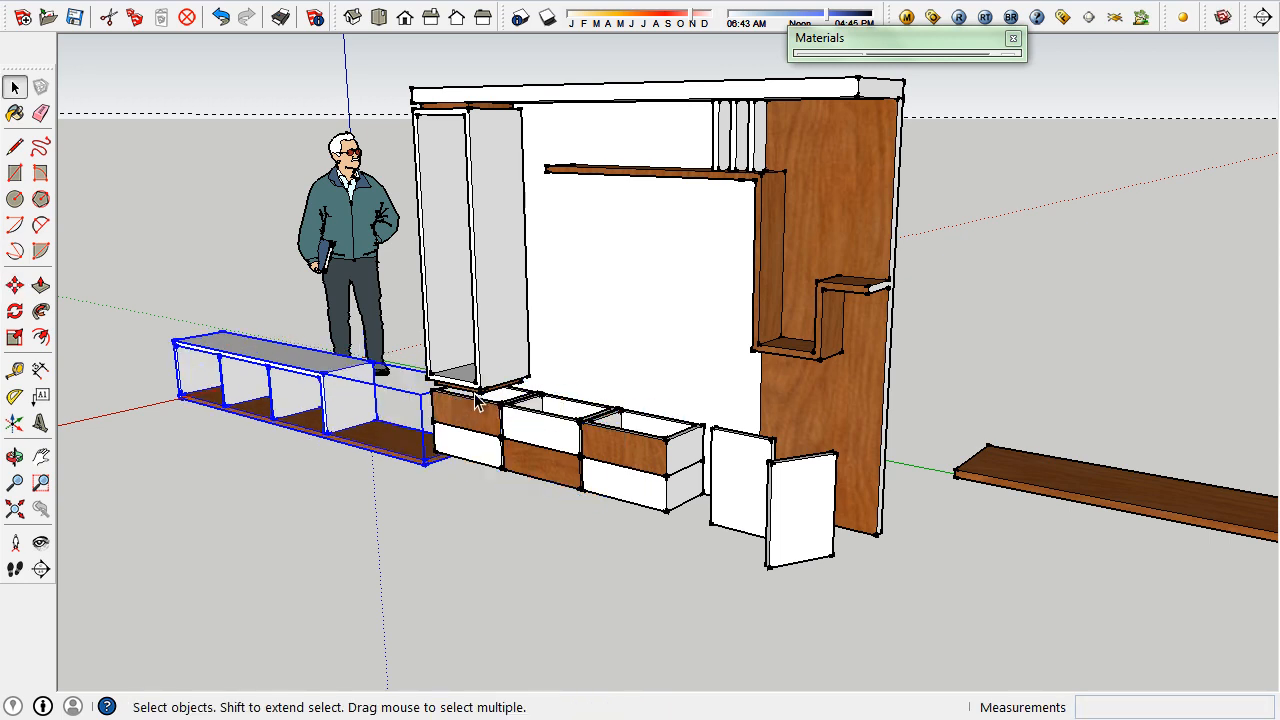
# Step: Move the back panel with its attached shelves 1500 mm backward along the red axis
pyautogui.click(631, 300)
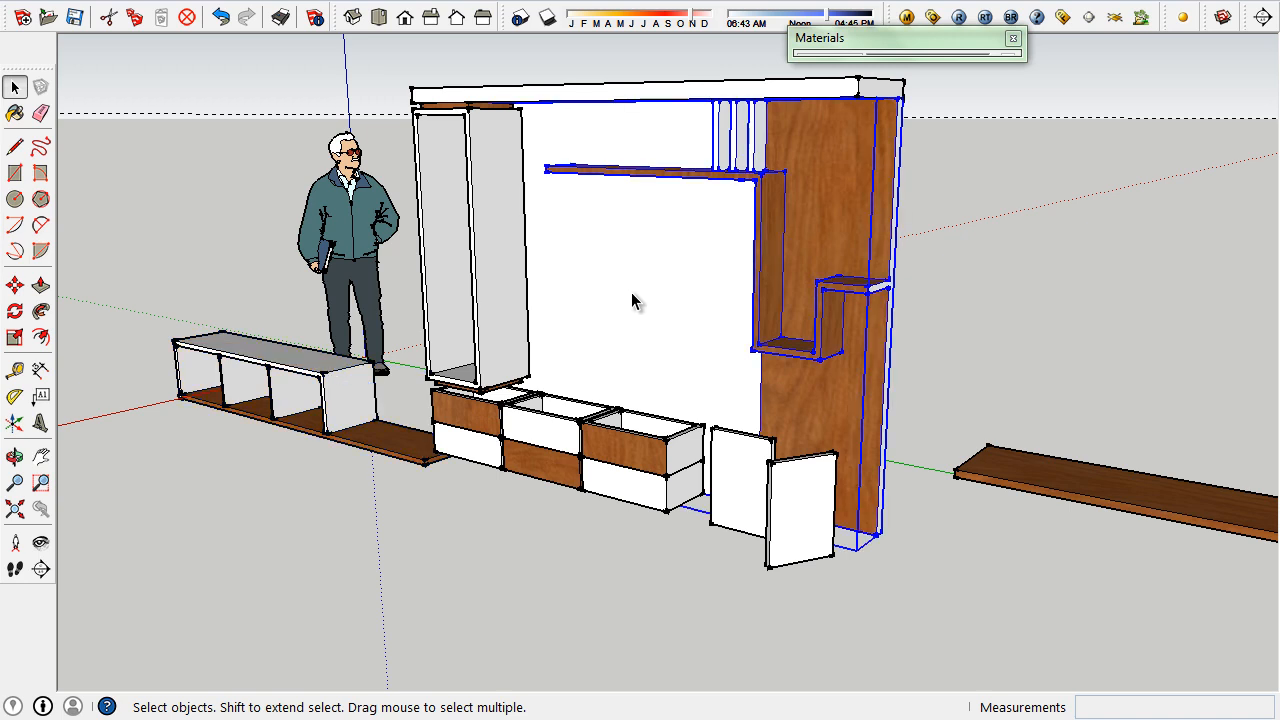
pyautogui.press('m')
pyautogui.click(631, 292)
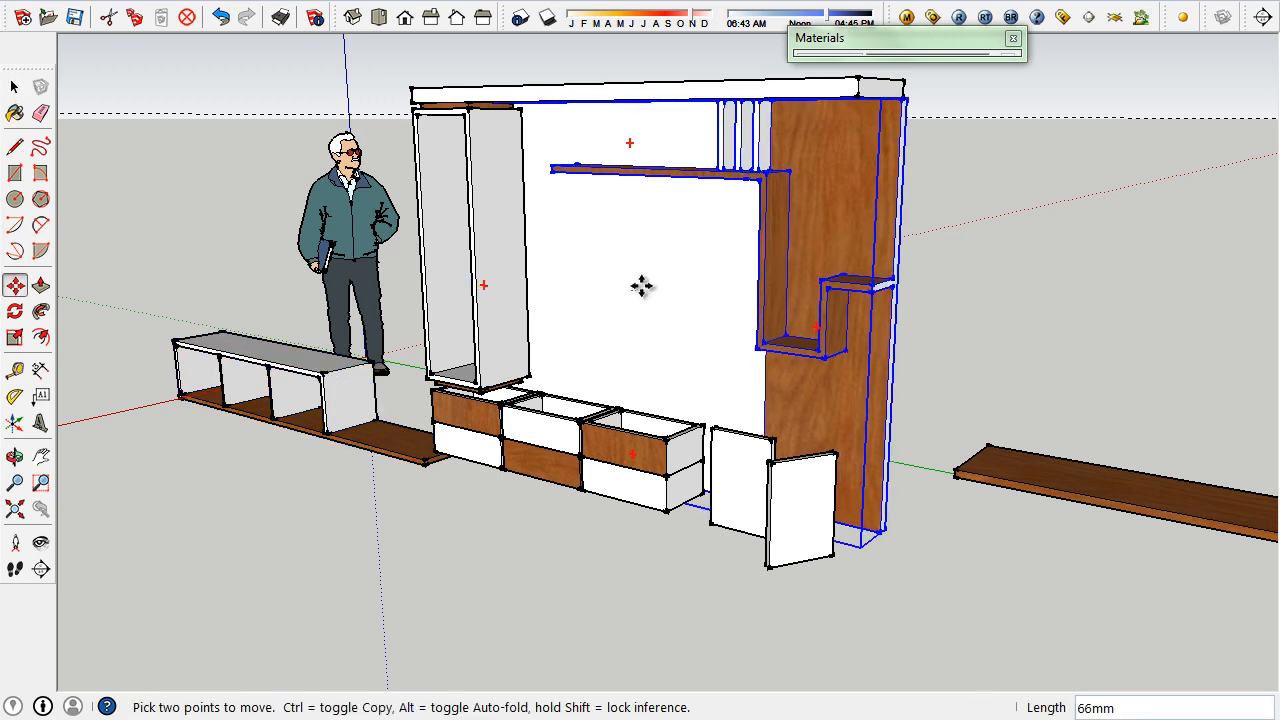
pyautogui.write('1500')
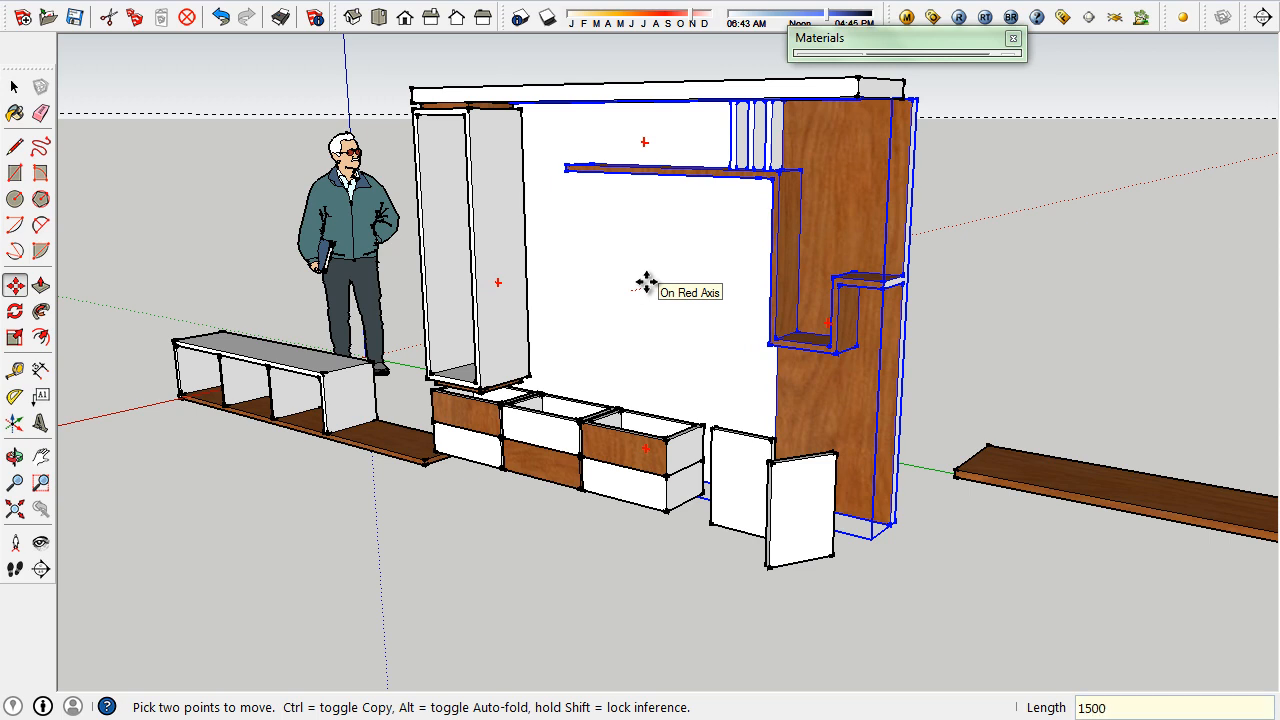
pyautogui.press('Return')
pyautogui.press('space')
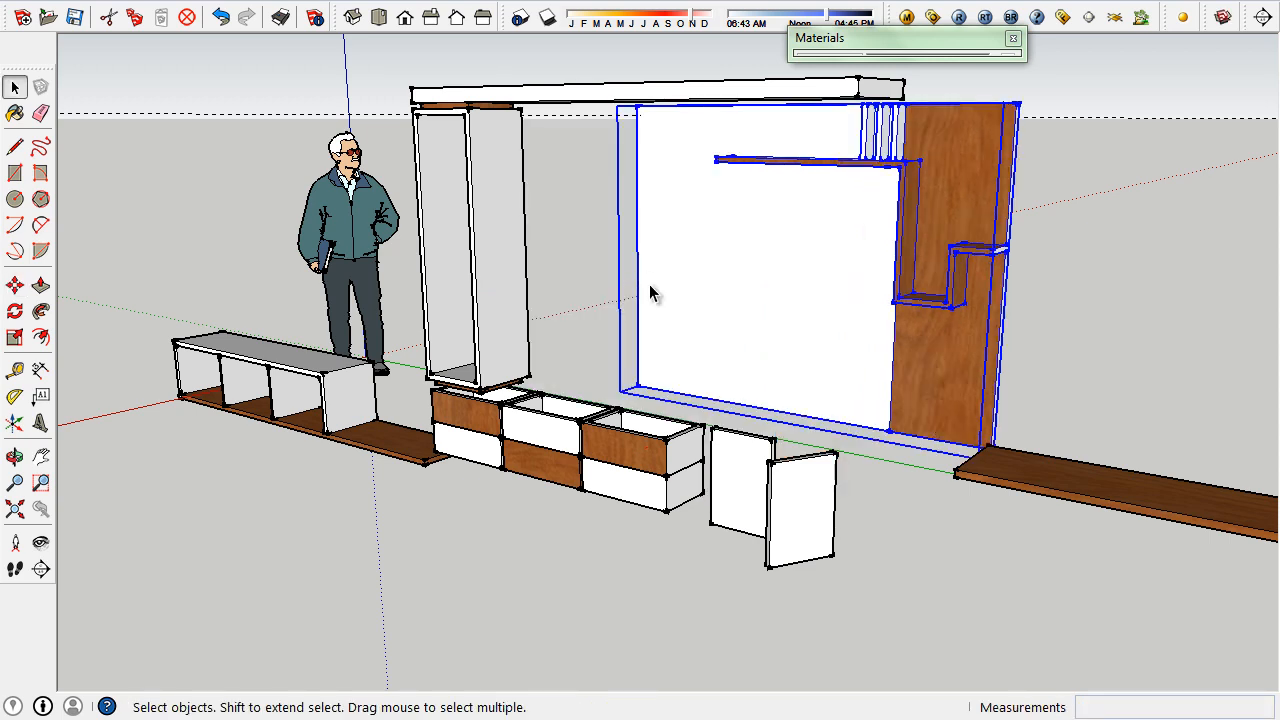
# Step: Move the tall open cabinet 1000 mm forward along the red axis and clear the selection
pyautogui.click(391, 266)
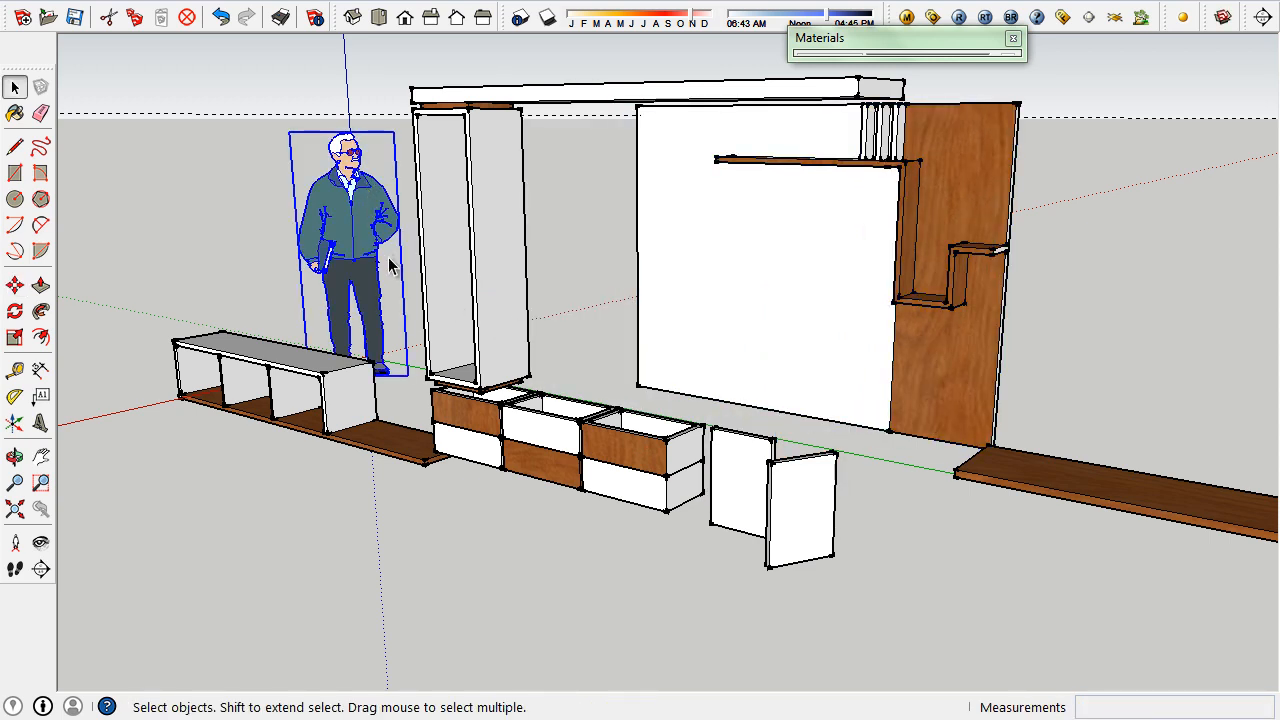
pyautogui.click(203, 160)
pyautogui.click(497, 203)
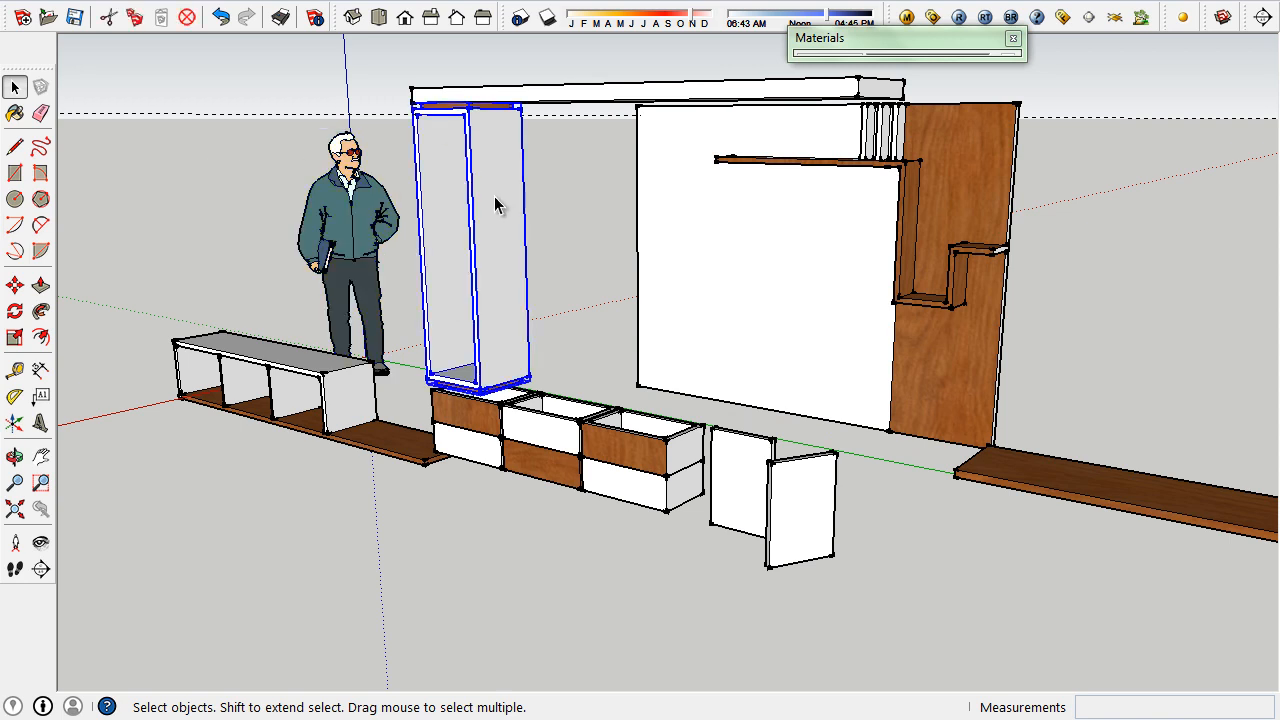
pyautogui.press('m')
pyautogui.click(493, 197)
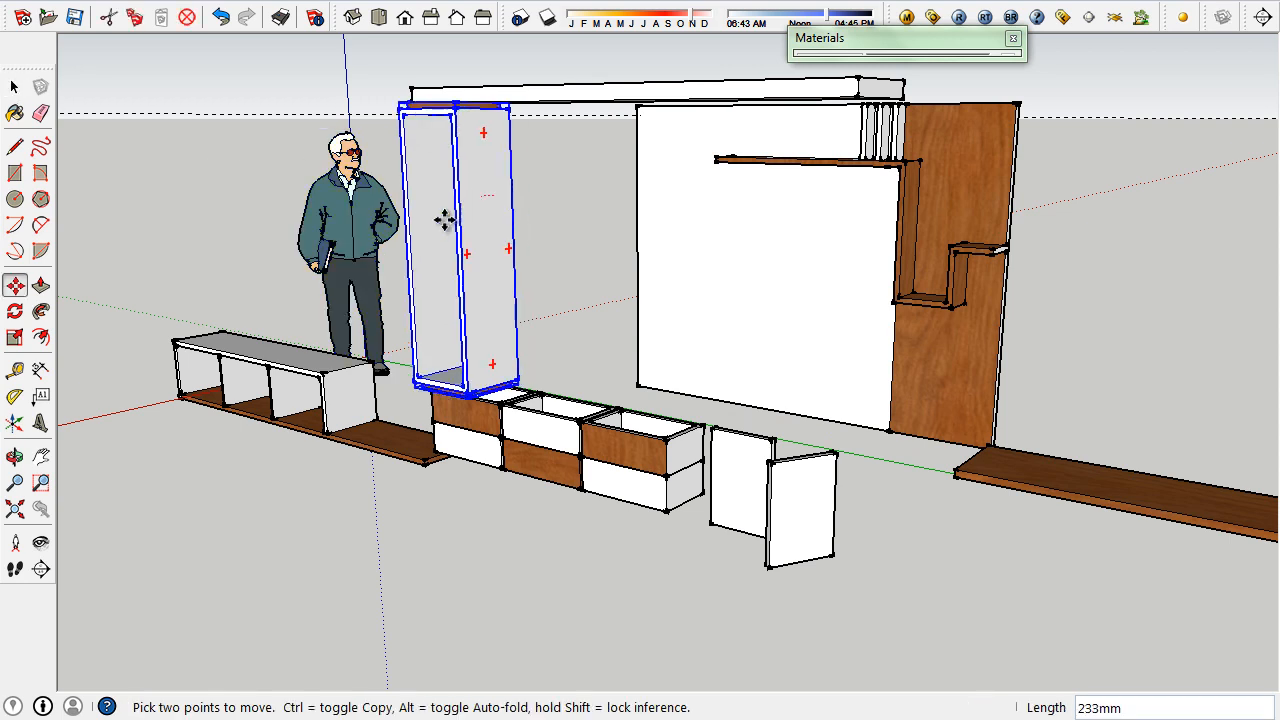
pyautogui.write('1000')
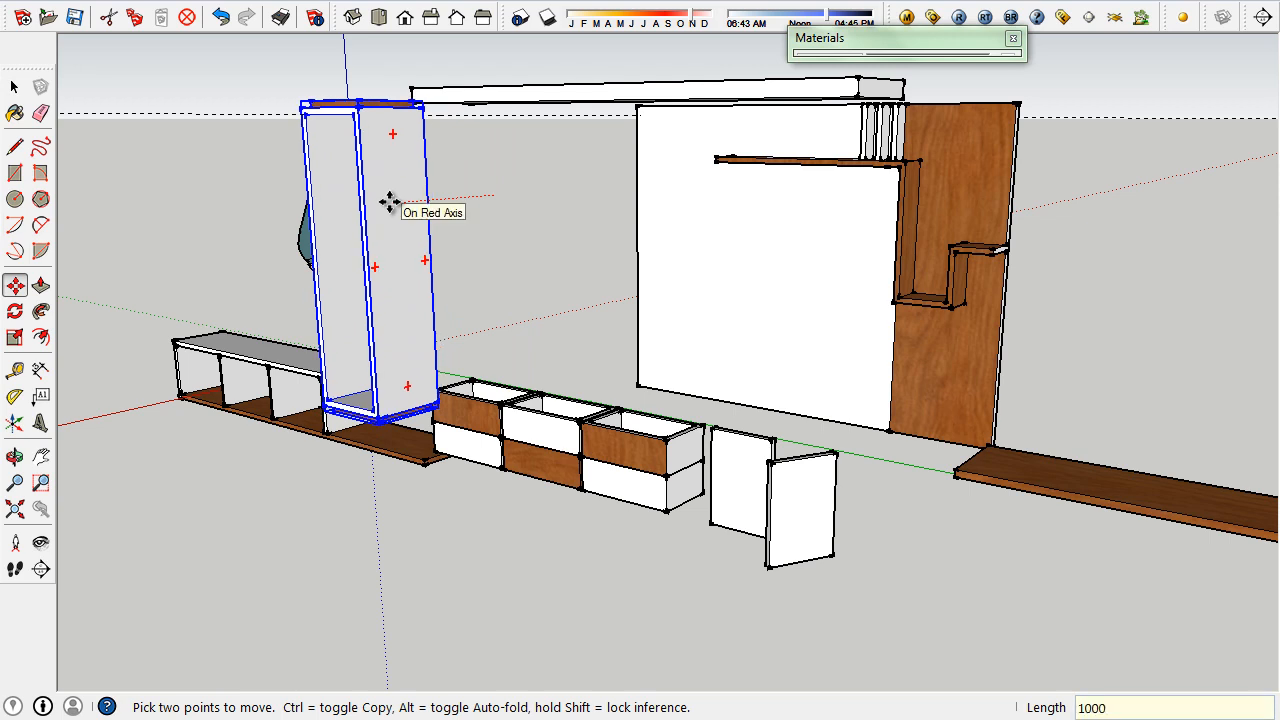
pyautogui.press('Return')
pyautogui.press('space')
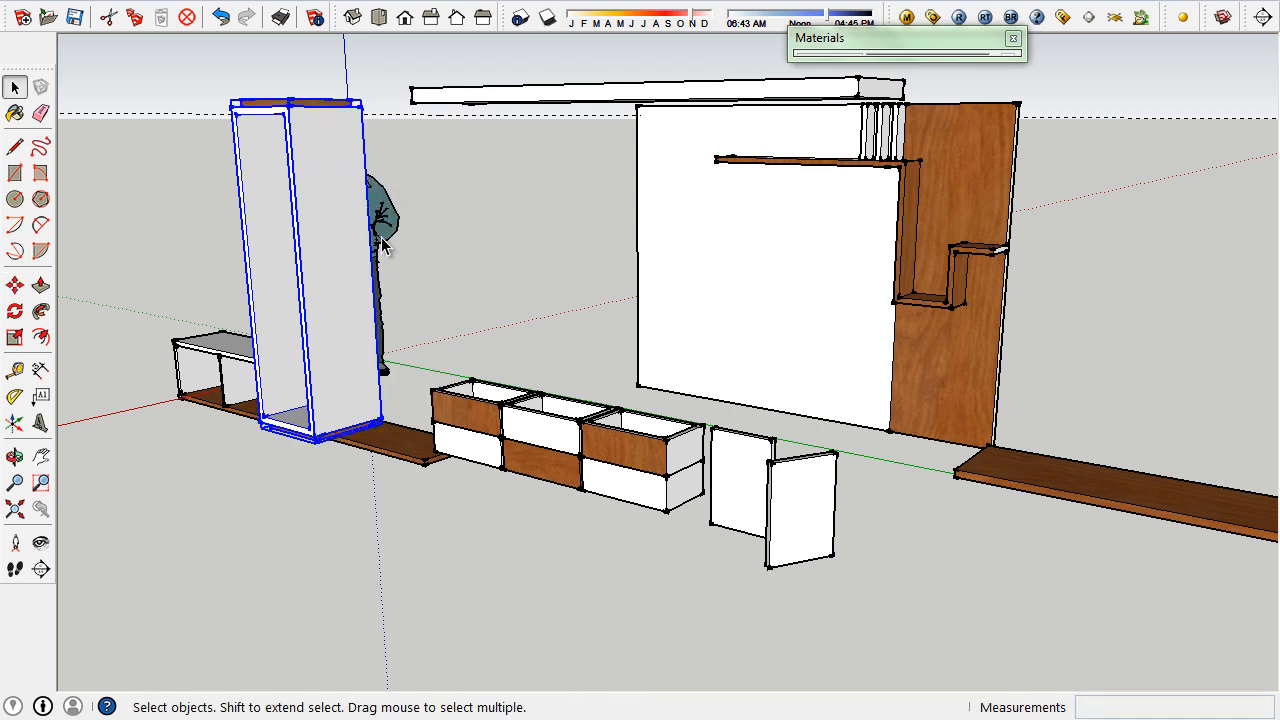
pyautogui.click(545, 551)
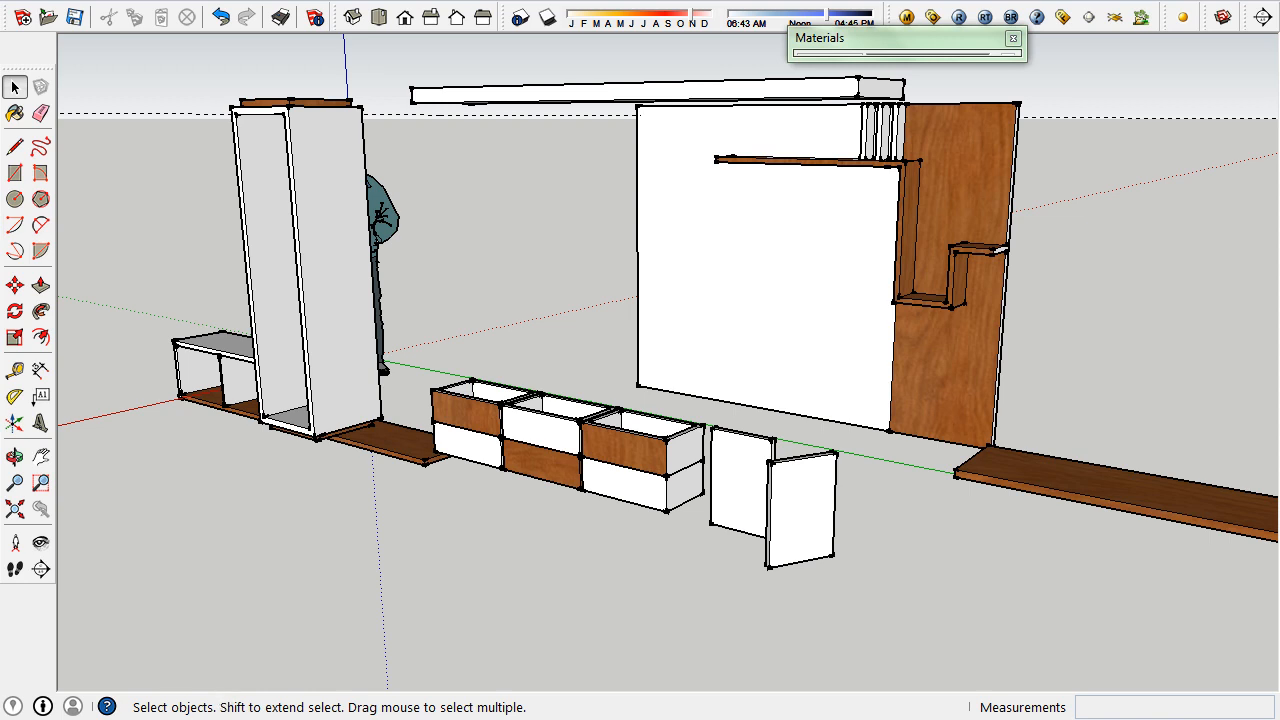
# Step: Open Excel 2013 and enter the heading "Bagian A" in cell A1 of a blank sheet
pyautogui.click(30, 704)
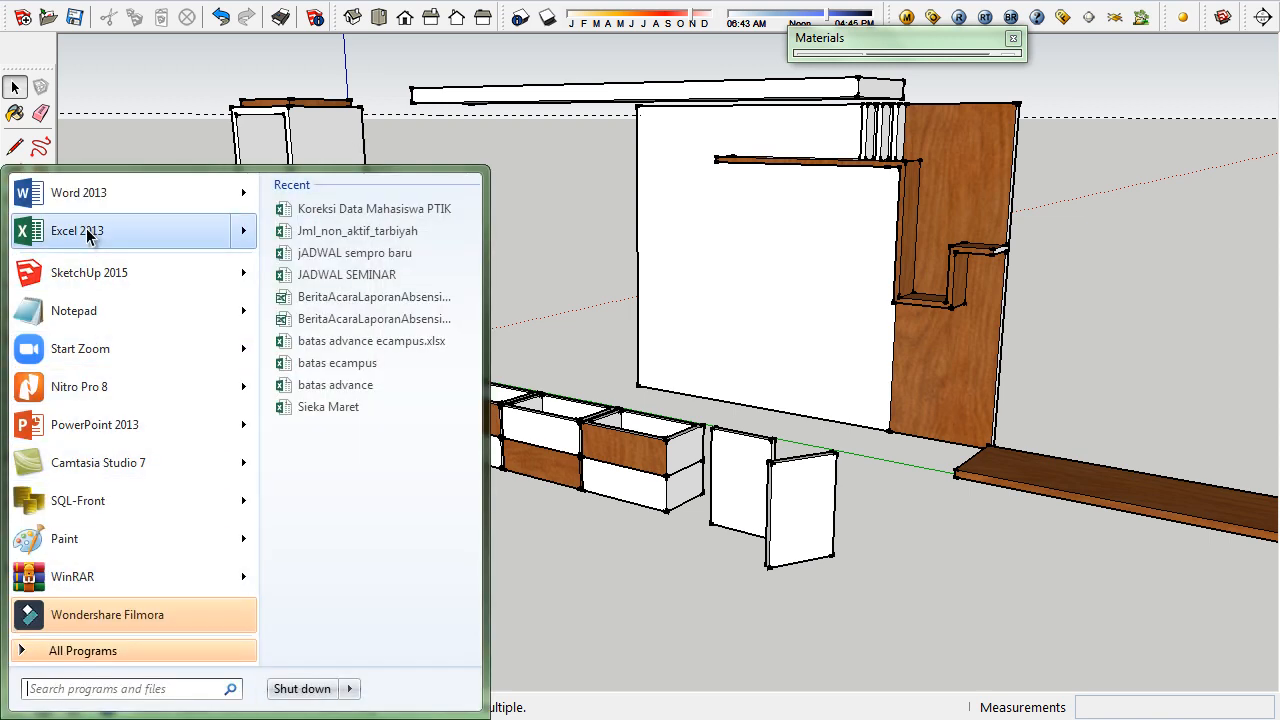
pyautogui.click(86, 232)
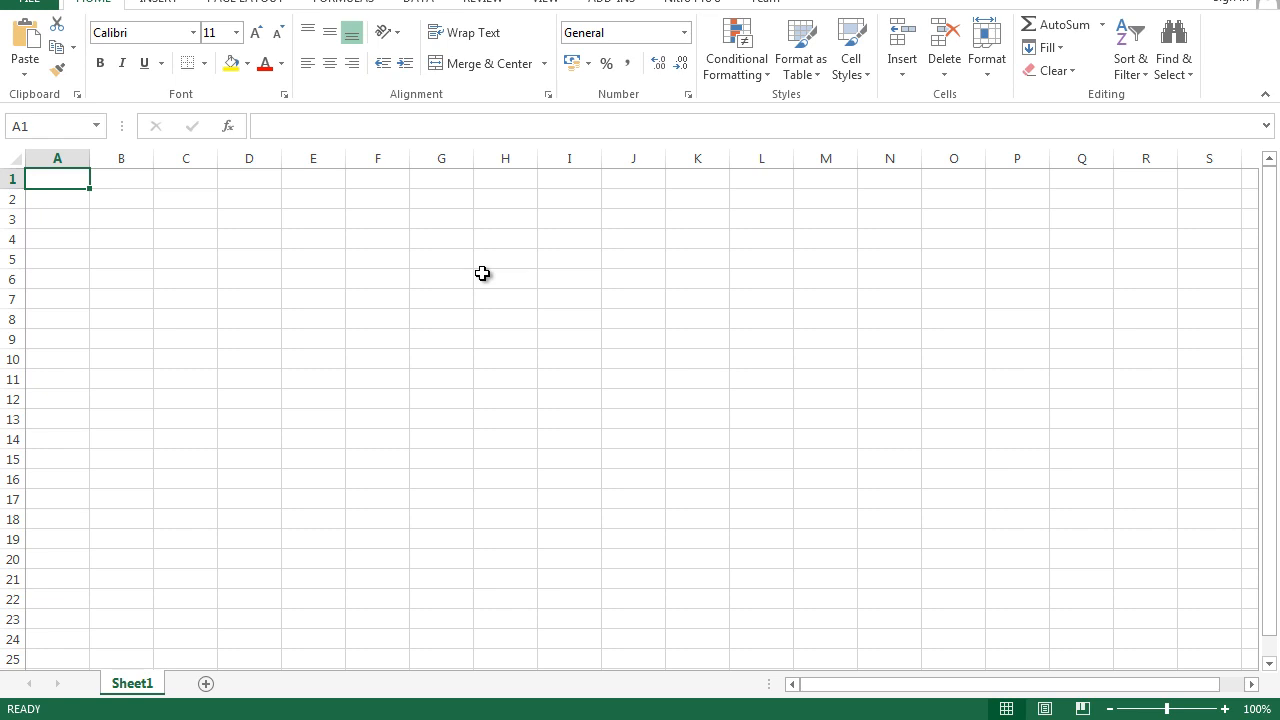
pyautogui.write('Bag')
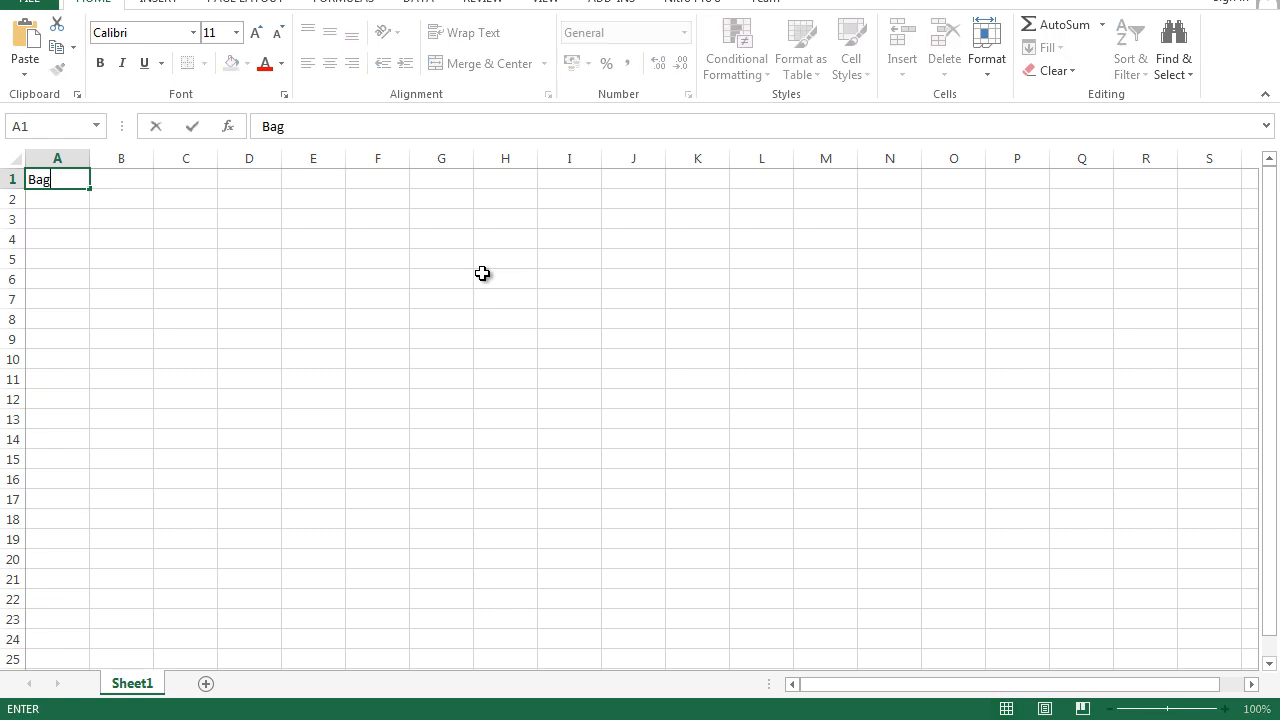
pyautogui.write('ian A')
pyautogui.press('Return')
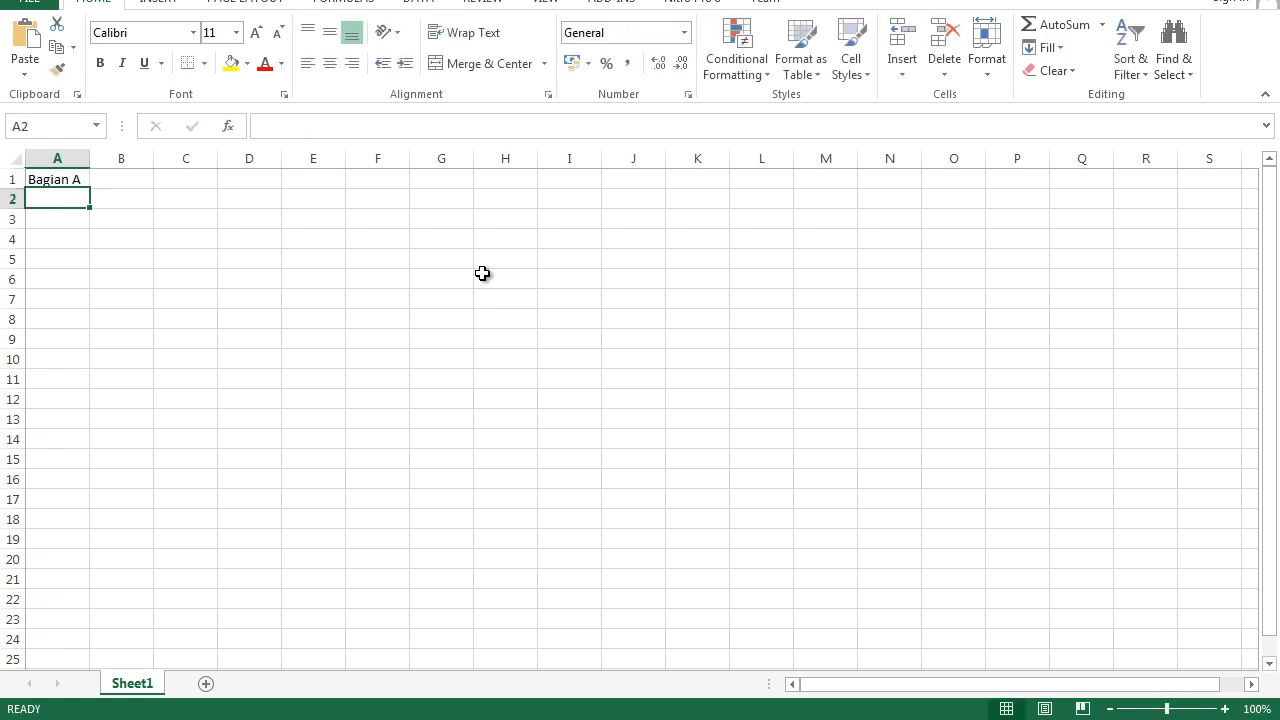
# Step: Enter the column headers P, L, Jumlah and Luas in cells A2 to D2 and make A3 the active cell
pyautogui.write('P')
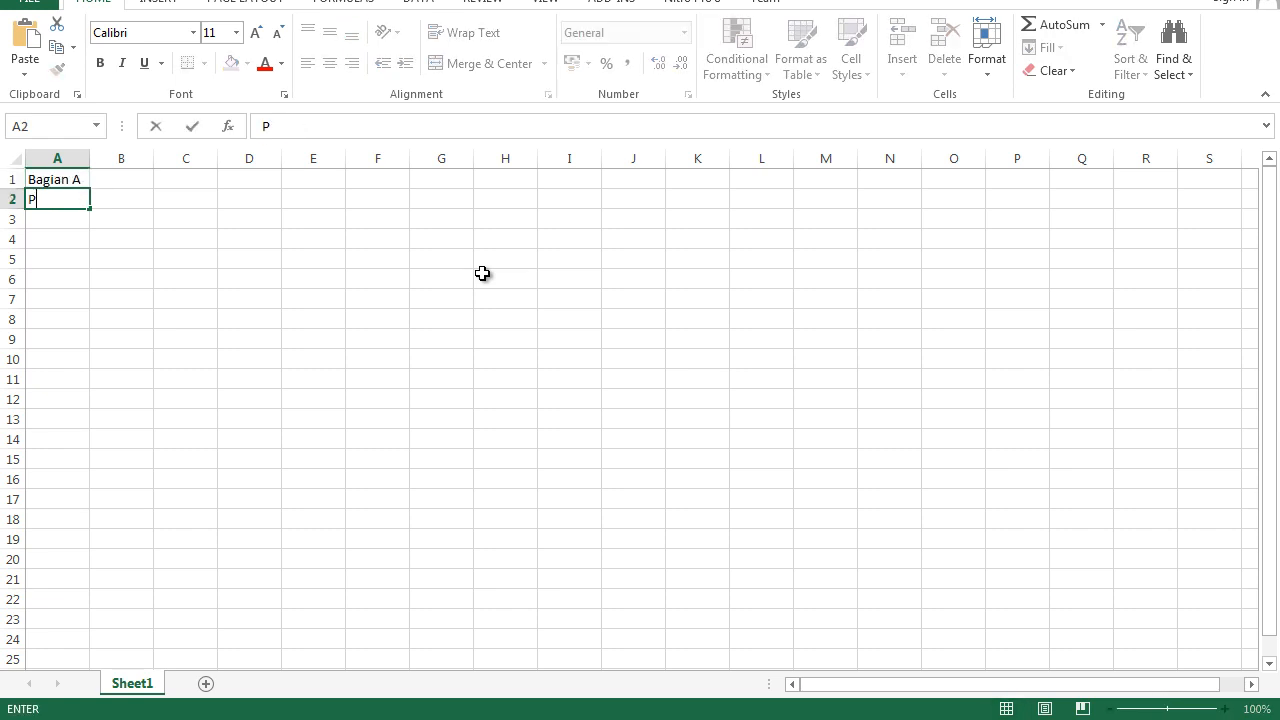
pyautogui.press('Tab')
pyautogui.write('L')
pyautogui.press('Tab')
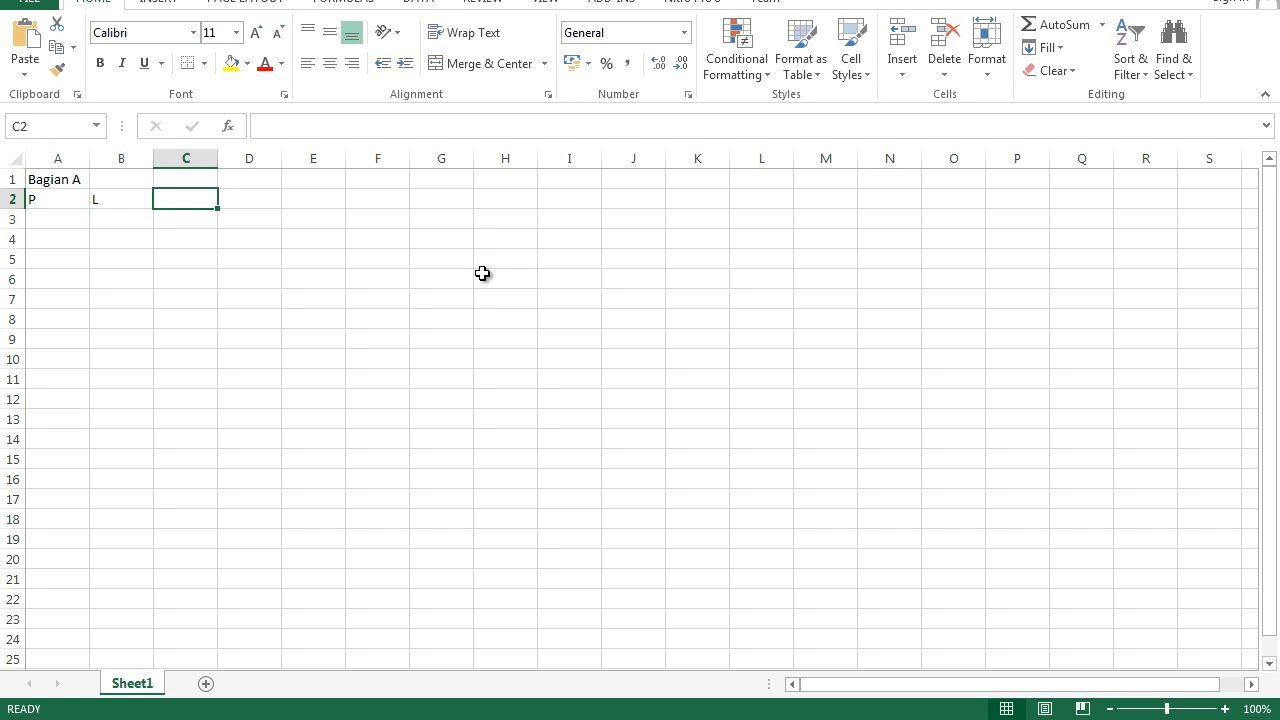
pyautogui.write('Jumlah')
pyautogui.hotkey('ctrl', 'Return')
pyautogui.press('Tab')
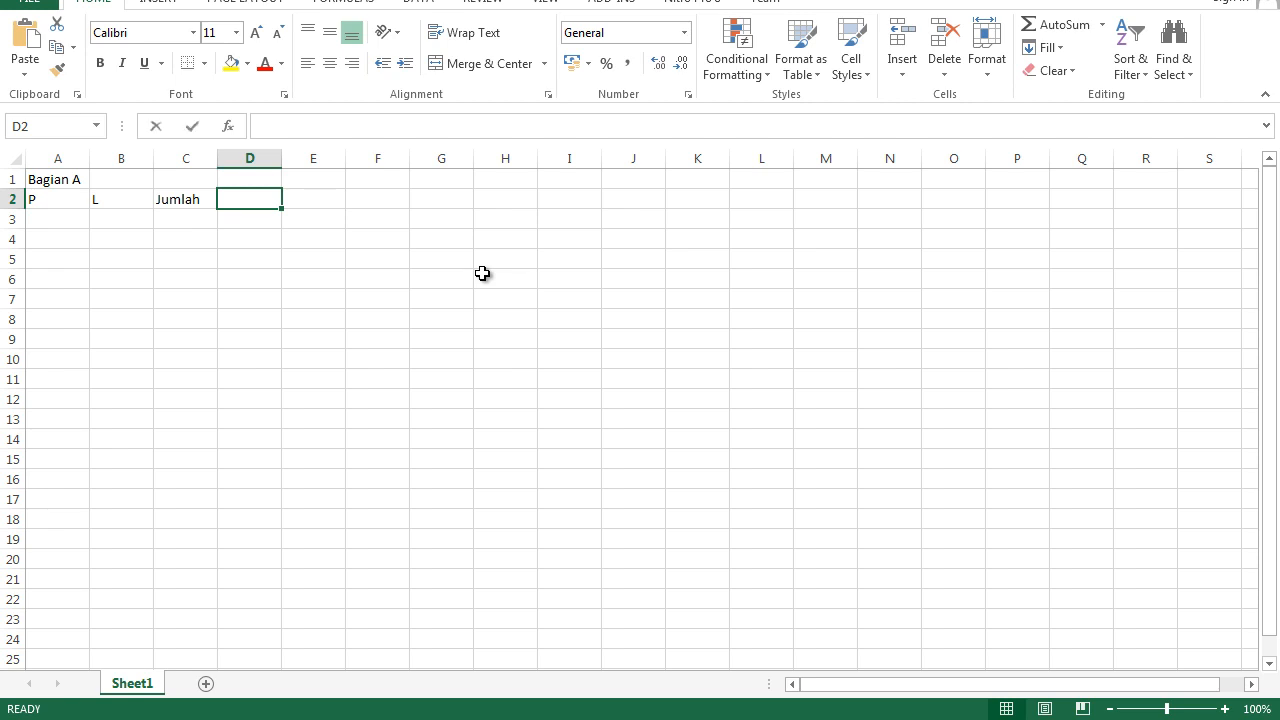
pyautogui.write('Kuas')
pyautogui.press('Return')
pyautogui.press('Up')
pyautogui.write('Luas')
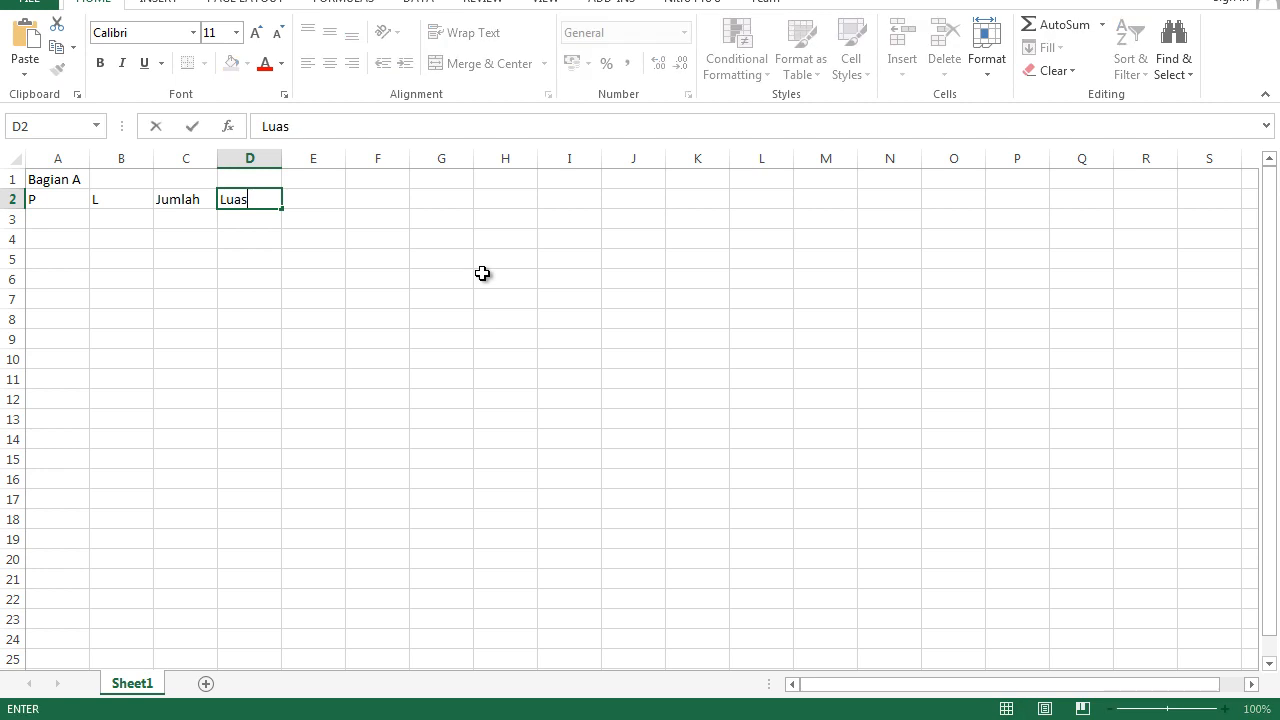
pyautogui.press('Return')
pyautogui.press('Left')
pyautogui.press('Left')
pyautogui.press('Left')
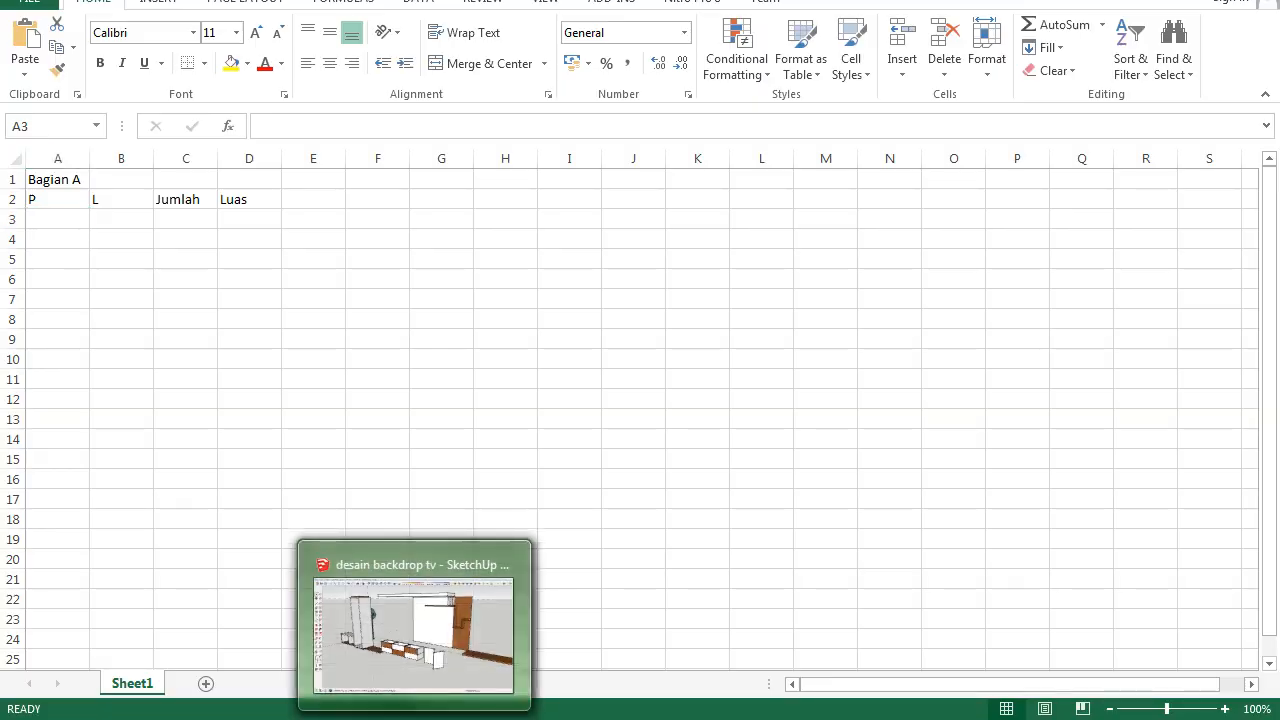
# Step: Switch back to SketchUp and examine the separated lower cabinet frame up close from its open front side
pyautogui.click(425, 640)
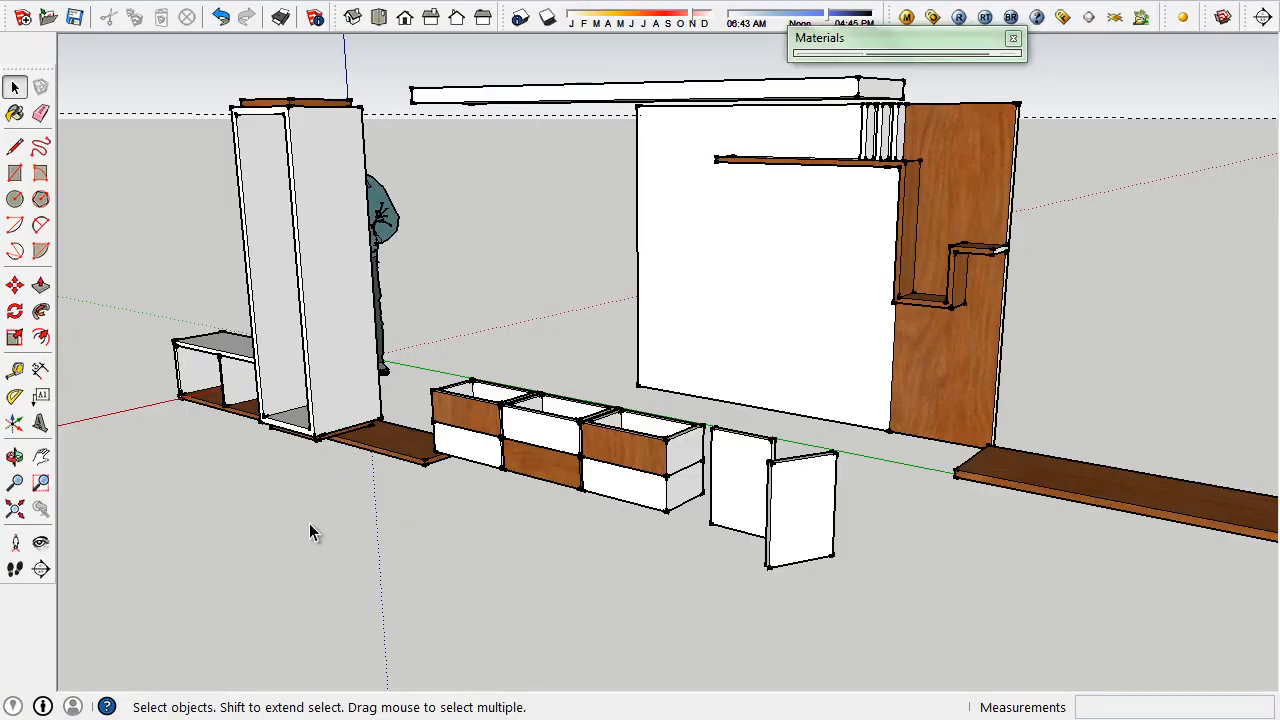
pyautogui.press('o')
pyautogui.moveTo(243, 486); pyautogui.dragTo(573, 482)
pyautogui.scroll(-5, 240, 577)
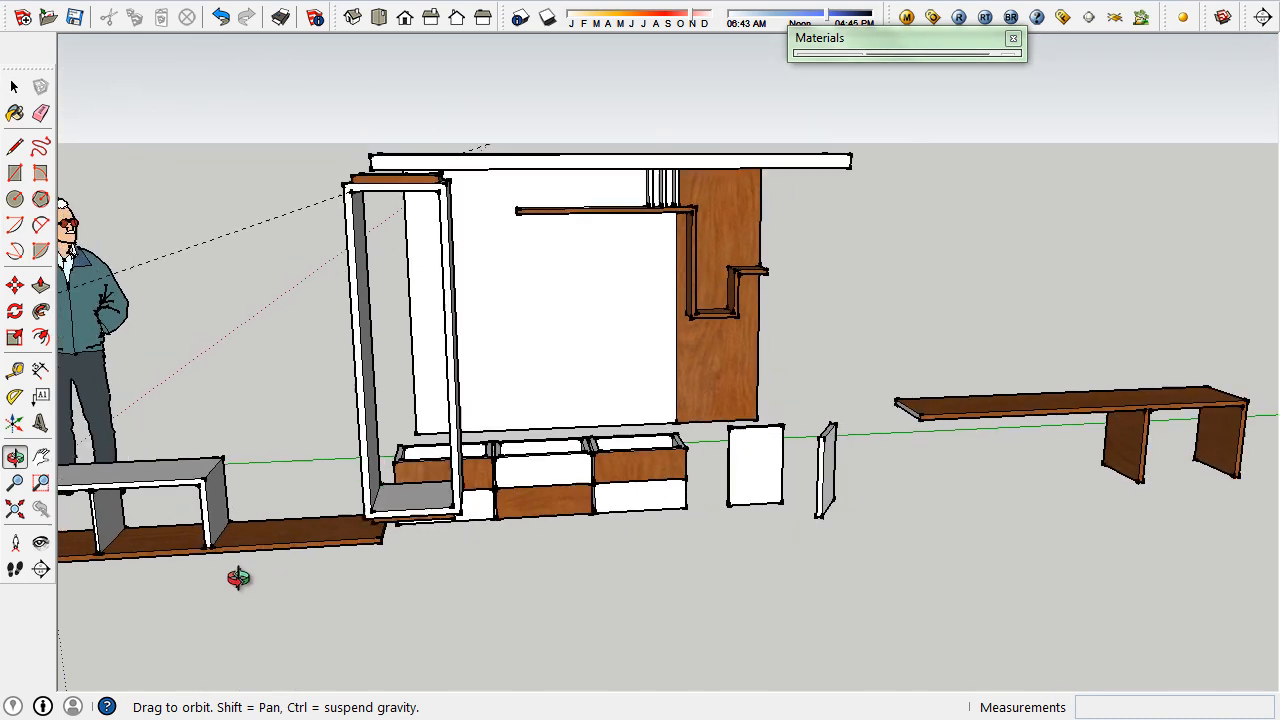
pyautogui.press('h')
pyautogui.moveTo(218, 565); pyautogui.dragTo(562, 618)
pyautogui.press('o')
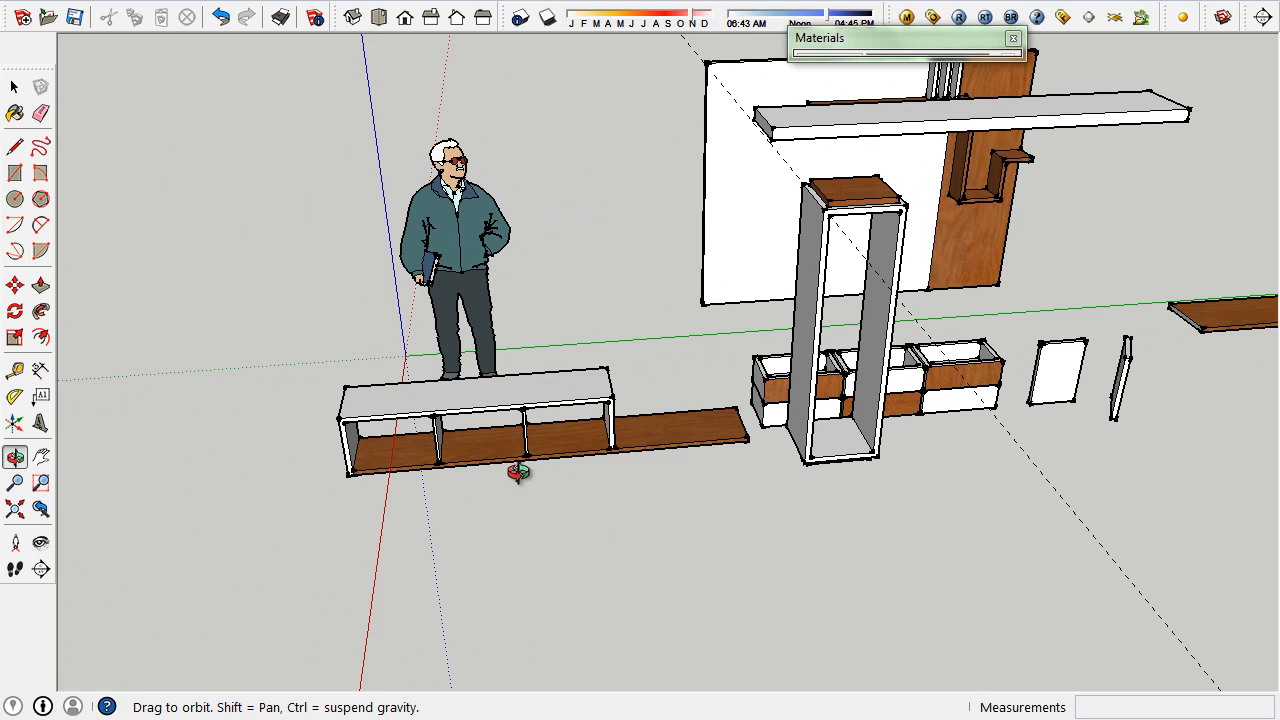
pyautogui.scroll(3, 517, 472)
pyautogui.press('space')
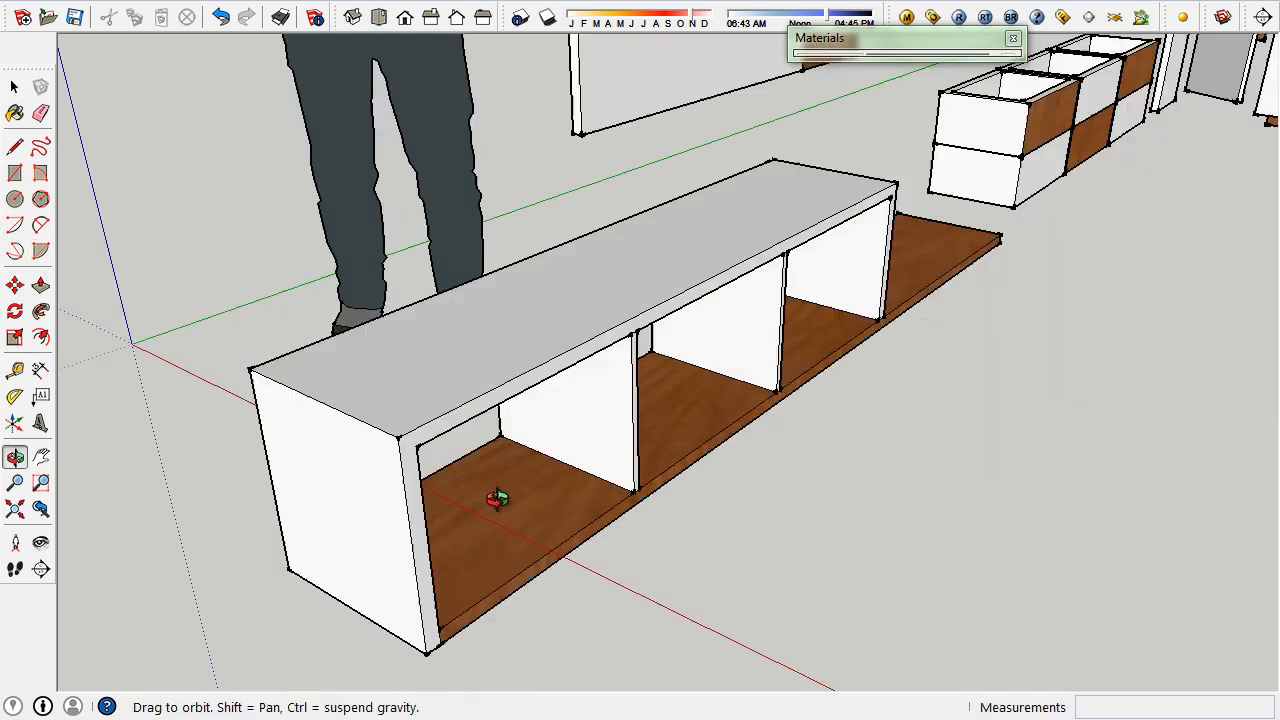
pyautogui.moveTo(497, 499); pyautogui.dragTo(508, 497)
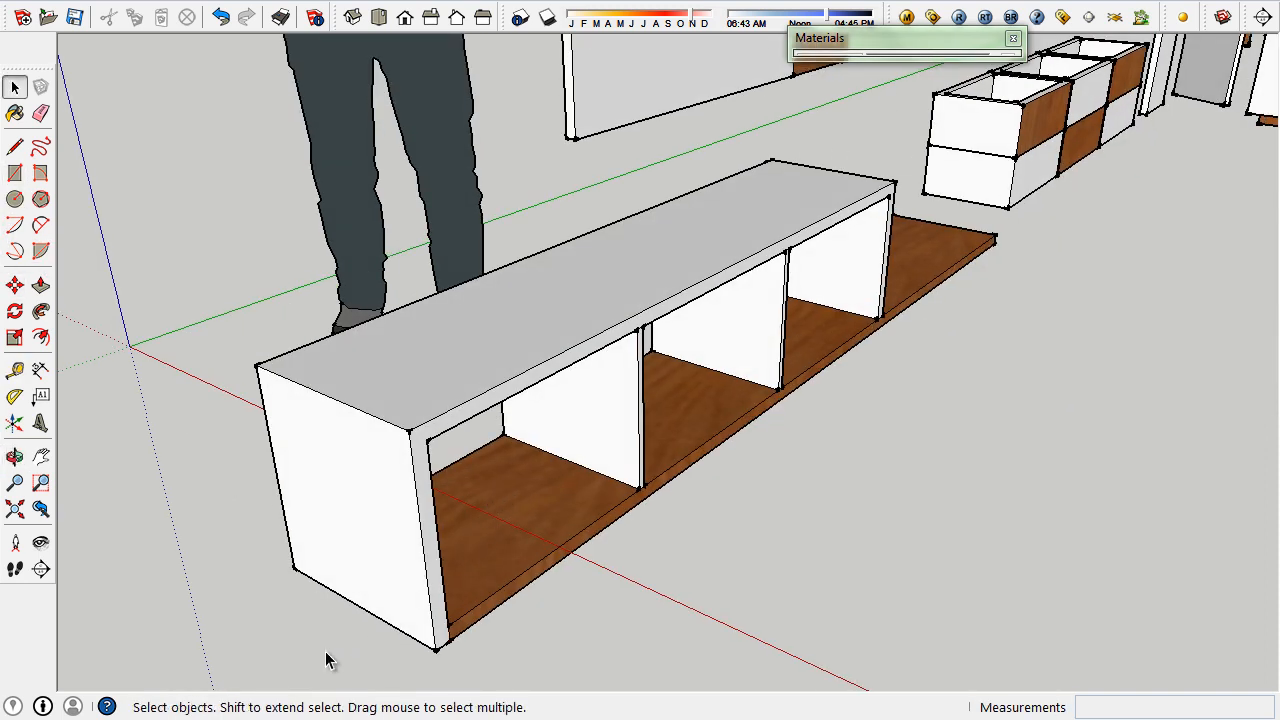
# Step: Measure the length of the lower cabinet frame's wooden base board, starting from its front outer corner
pyautogui.press('t')
pyautogui.press('space')
pyautogui.moveTo(643, 677); pyautogui.dragTo(63, 700)
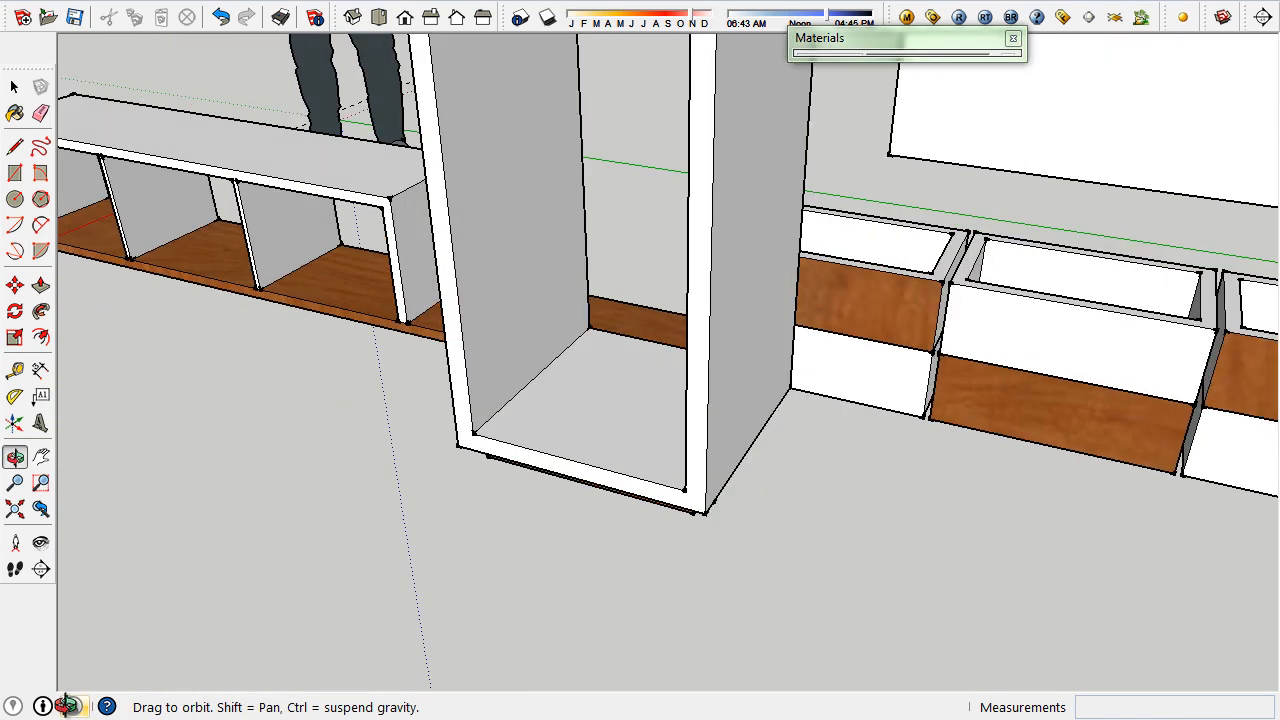
pyautogui.moveTo(323, 534); pyautogui.dragTo(577, 503)
pyautogui.scroll(-4, 577, 500)
pyautogui.scroll(5, 131, 537)
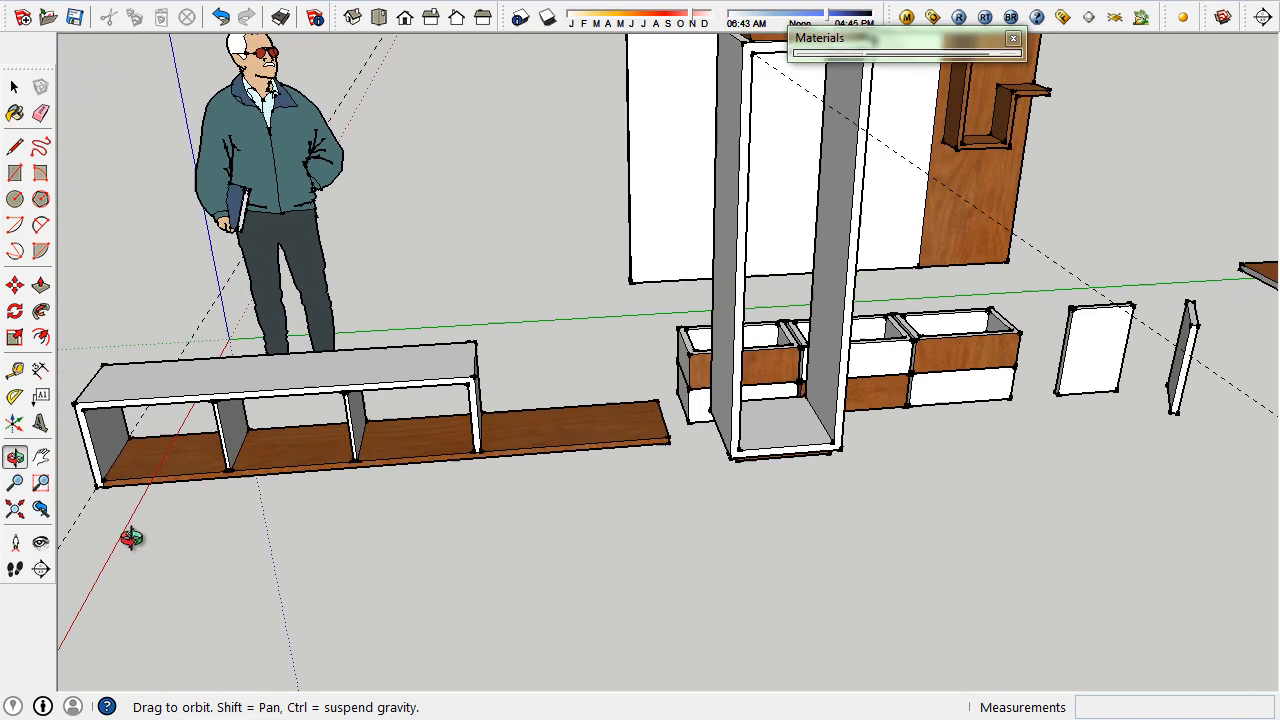
pyautogui.scroll(3, 148, 530)
pyautogui.press('space')
pyautogui.press('h')
pyautogui.moveTo(120, 457); pyautogui.dragTo(342, 460)
pyautogui.scroll(5, 330, 460)
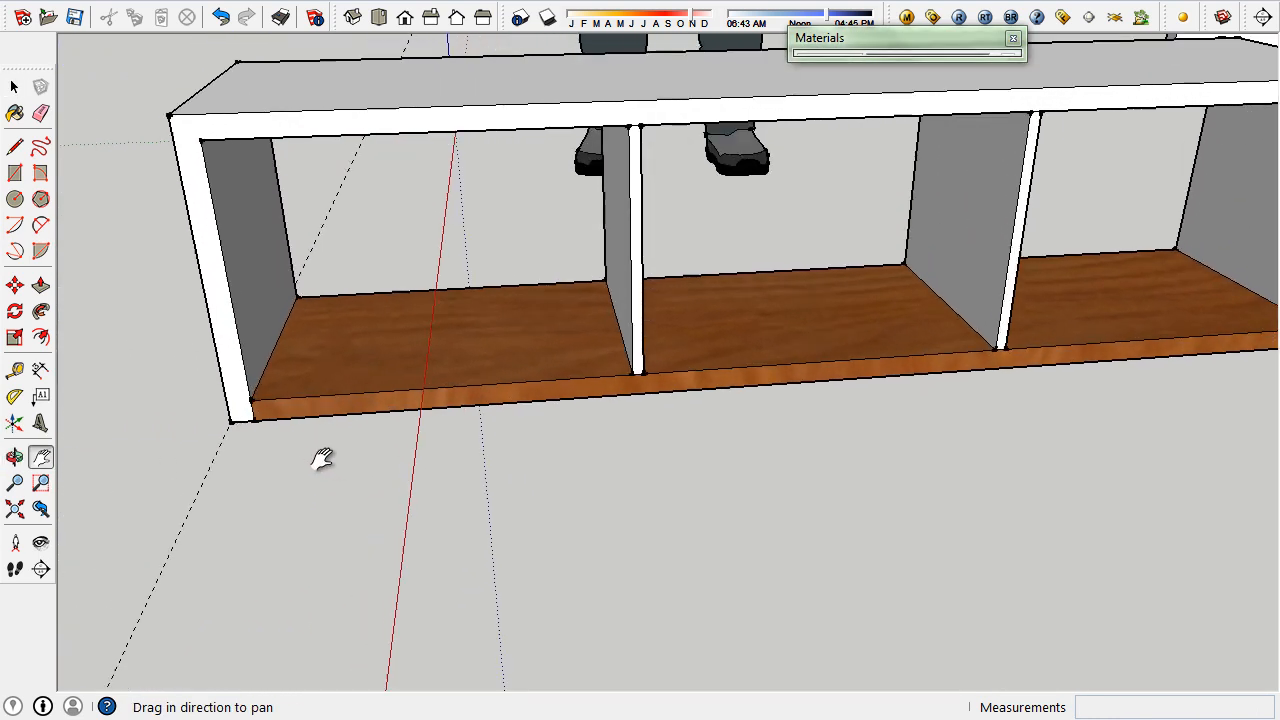
pyautogui.press('t')
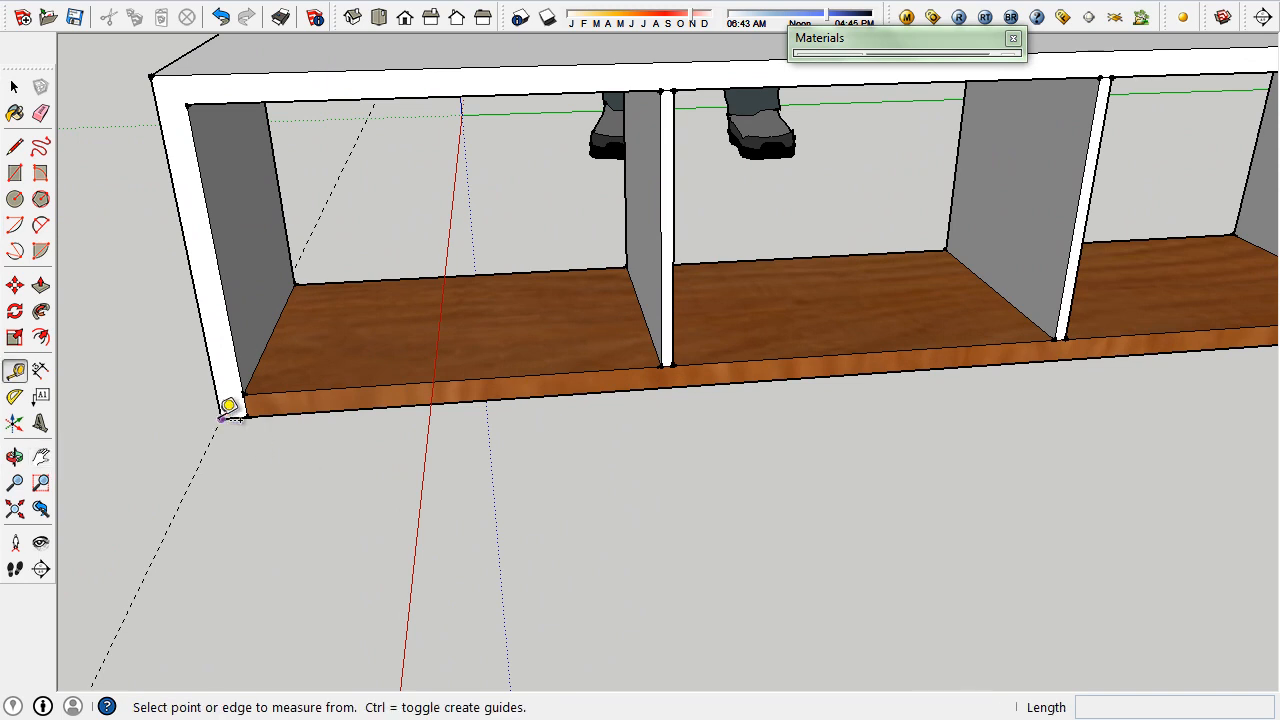
pyautogui.click(222, 417)
pyautogui.scroll(-2, 525, 455)
pyautogui.scroll(-3, 525, 455)
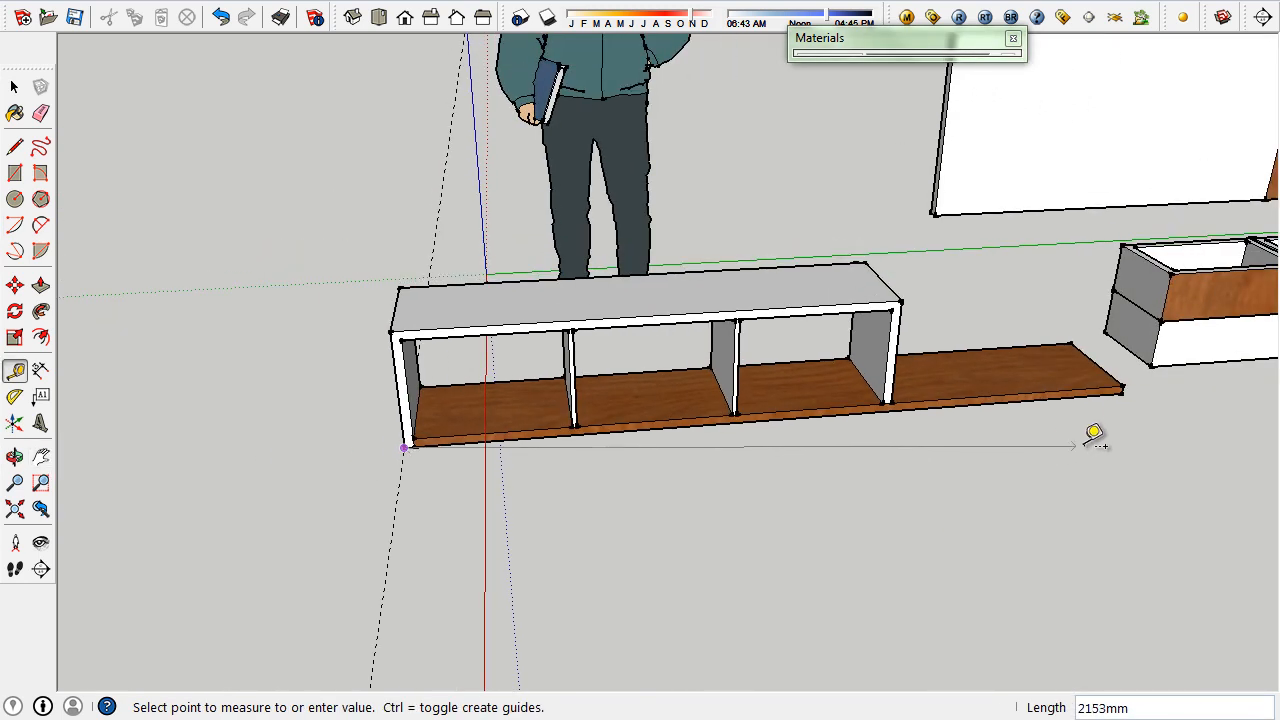
pyautogui.press('space')
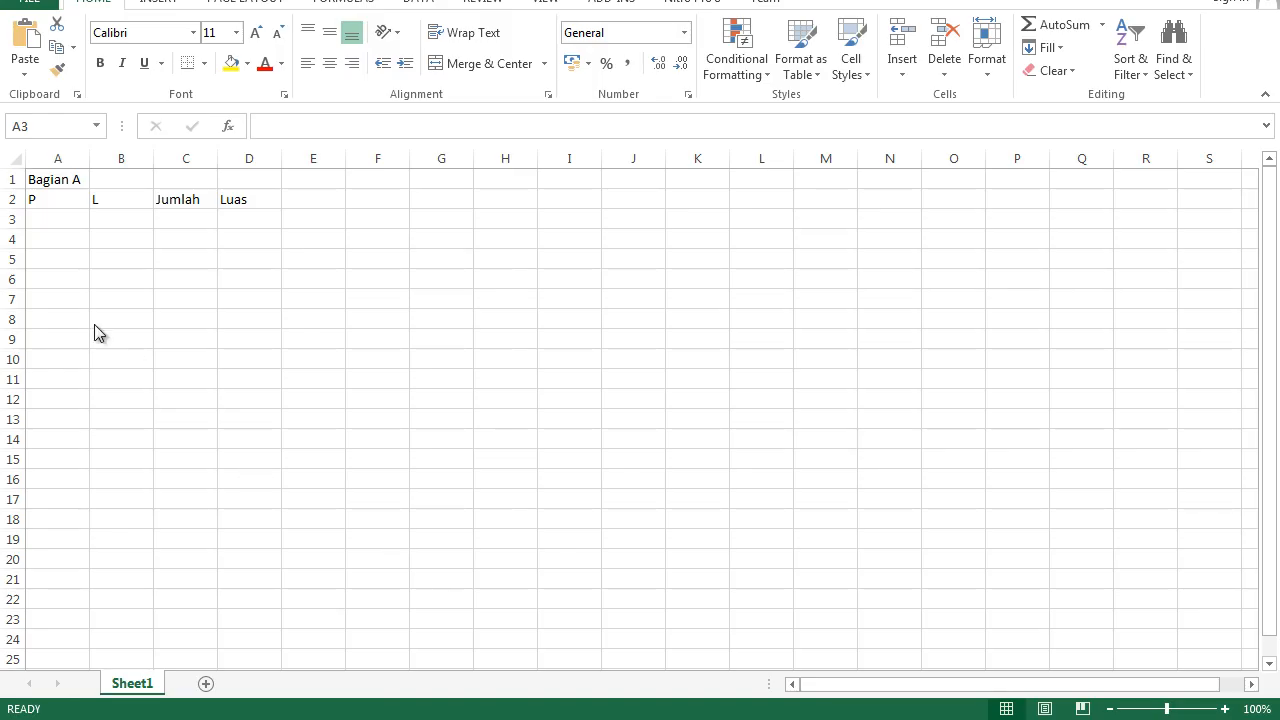
# Step: Switch to Excel and enter 244 in cell A3 and 36,5 in cell B3 for the base board
pyautogui.click(56, 222)
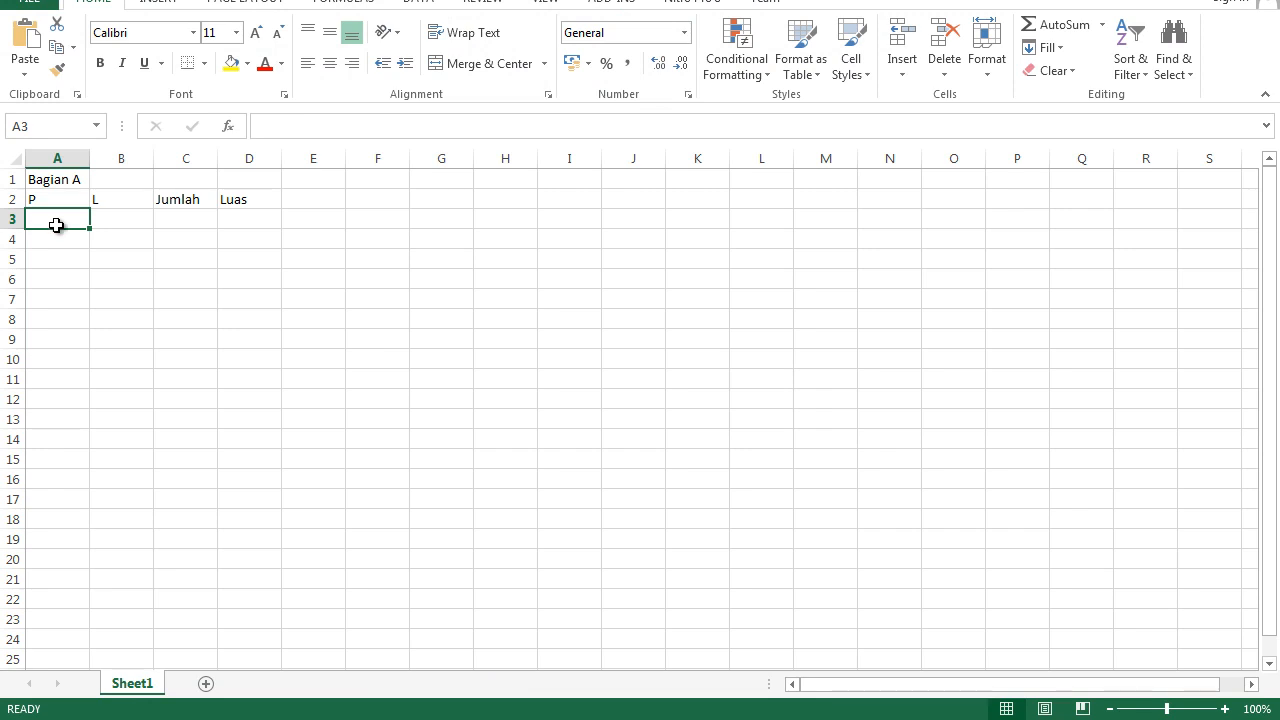
pyautogui.write('244')
pyautogui.hotkey('ctrl', 'Return')
pyautogui.press('Tab')
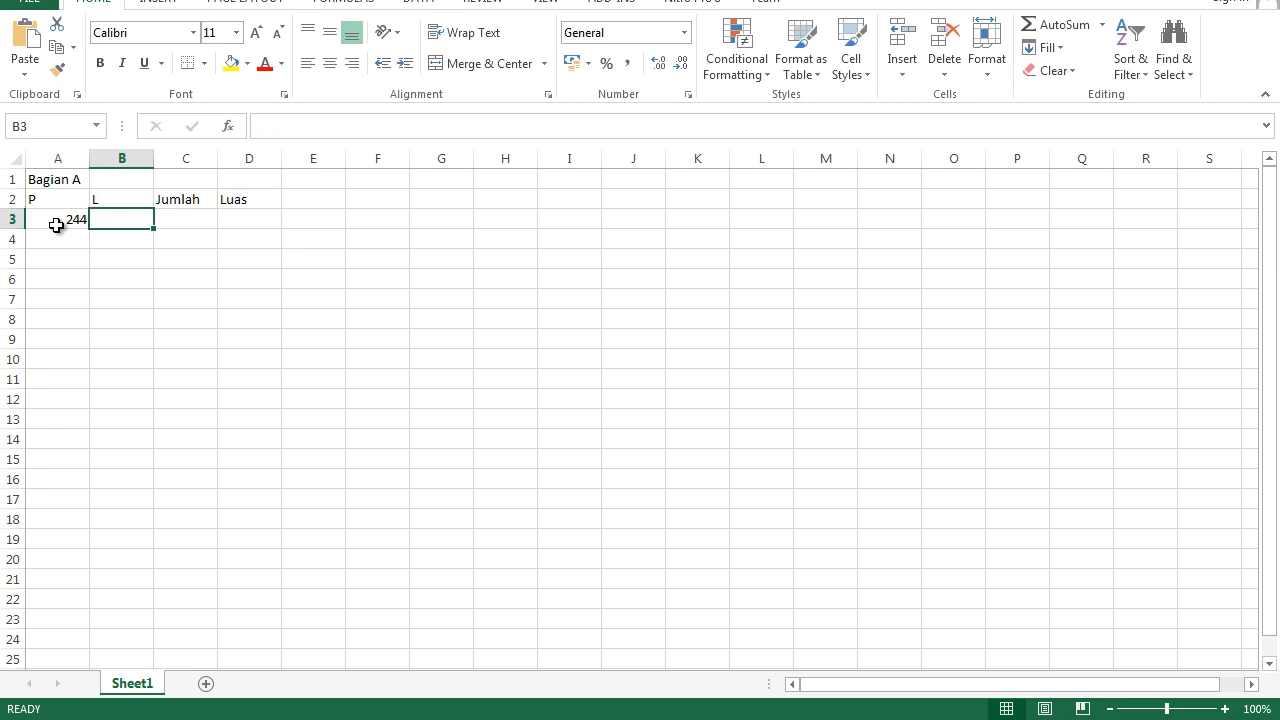
pyautogui.write('36')
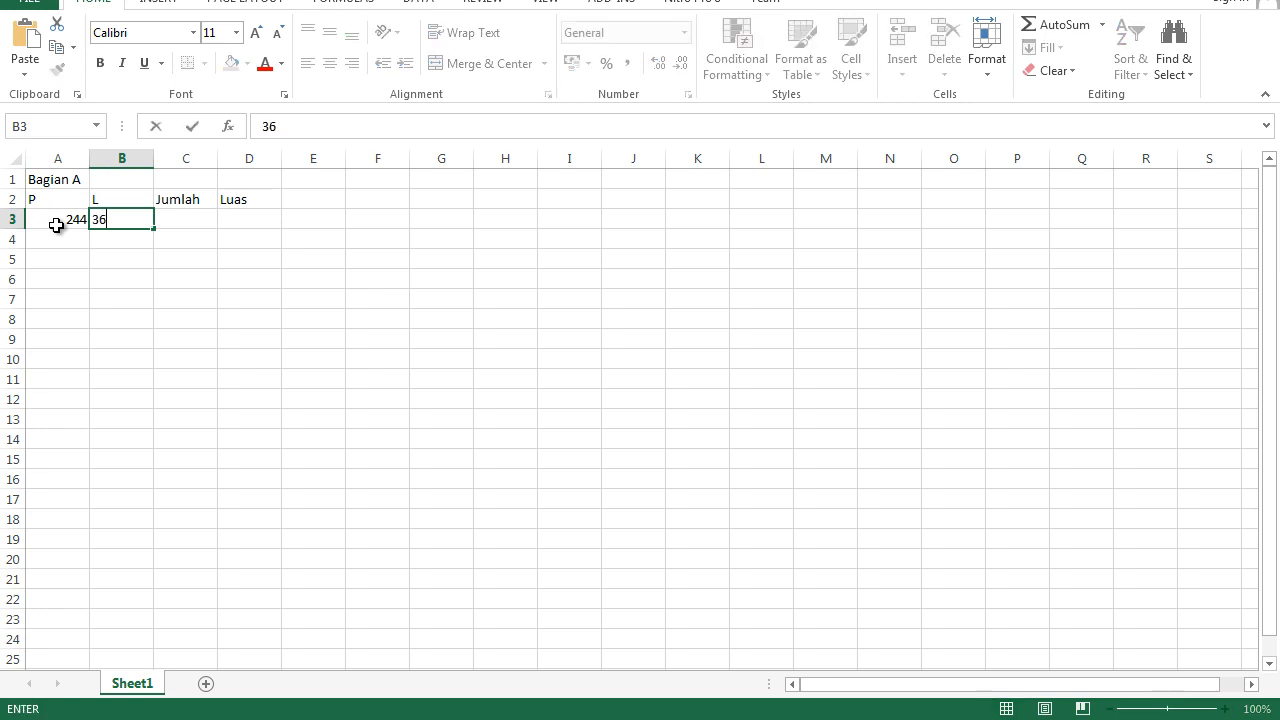
pyautogui.write(',5')
pyautogui.press('Return')
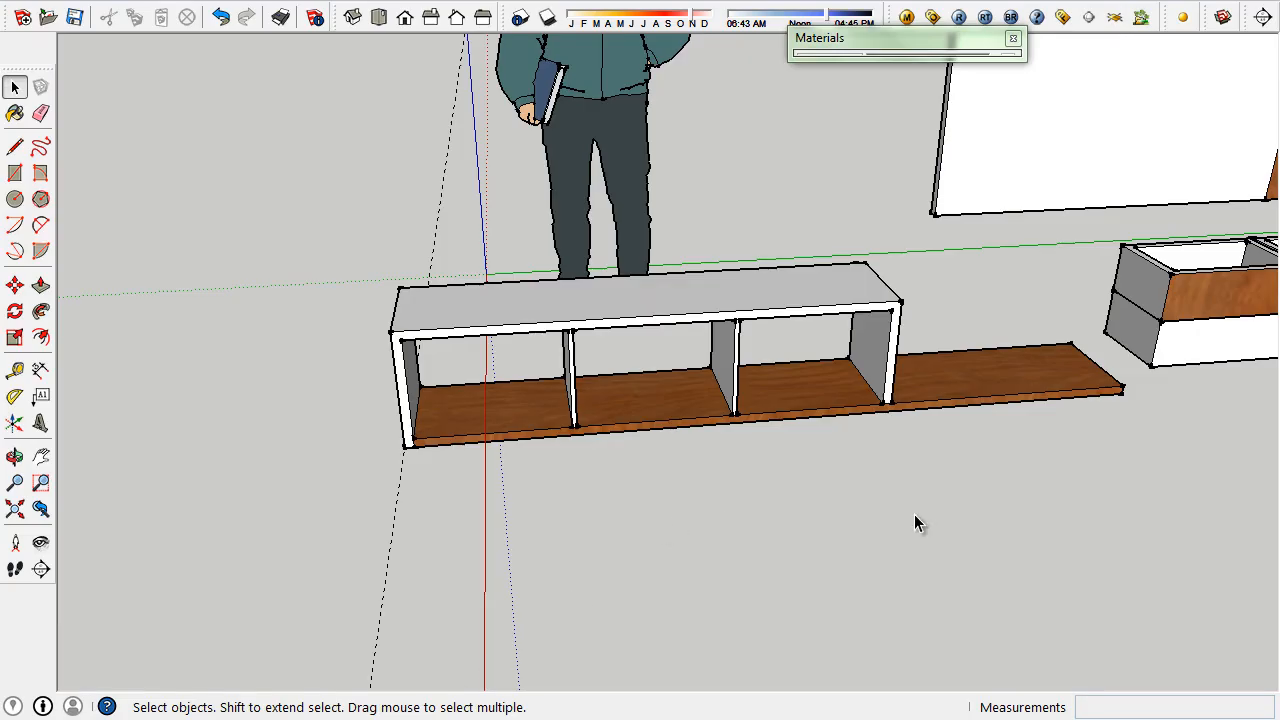
# Step: Switch back to SketchUp and measure the depth of the wooden base board across its exposed end
pyautogui.press('o')
pyautogui.moveTo(882, 513); pyautogui.dragTo(523, 680)
pyautogui.press('t')
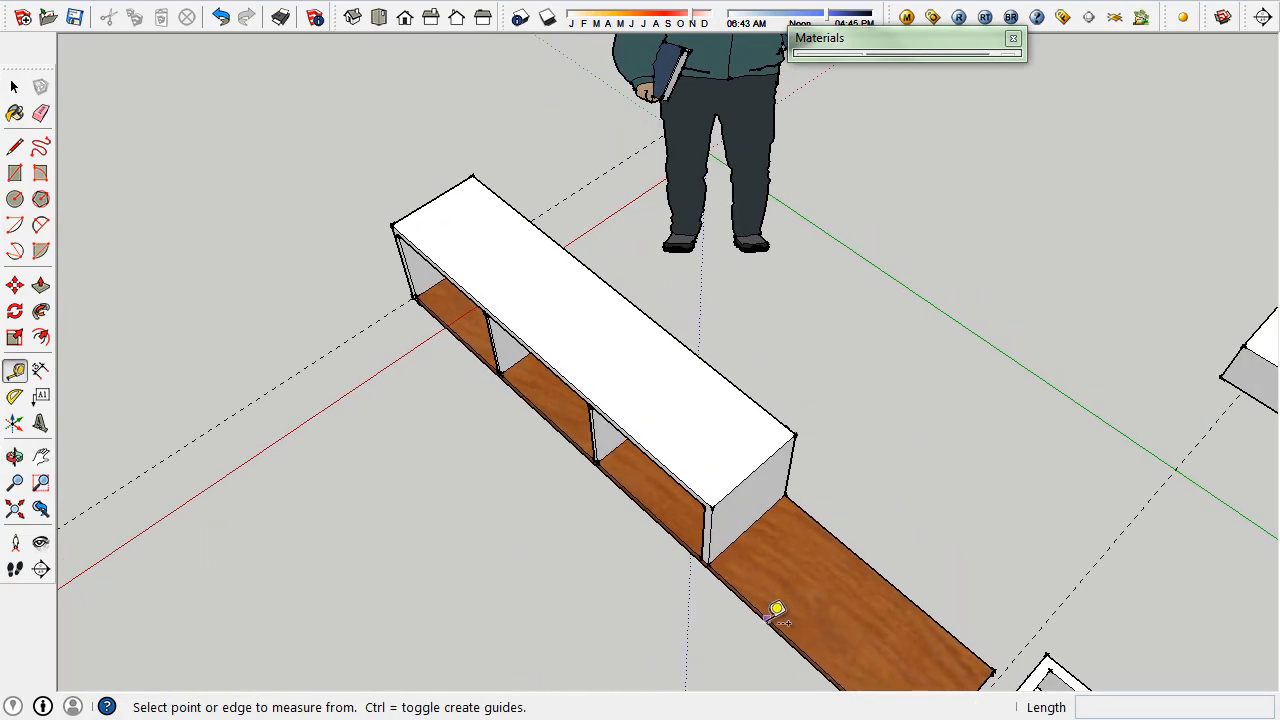
pyautogui.click(767, 619)
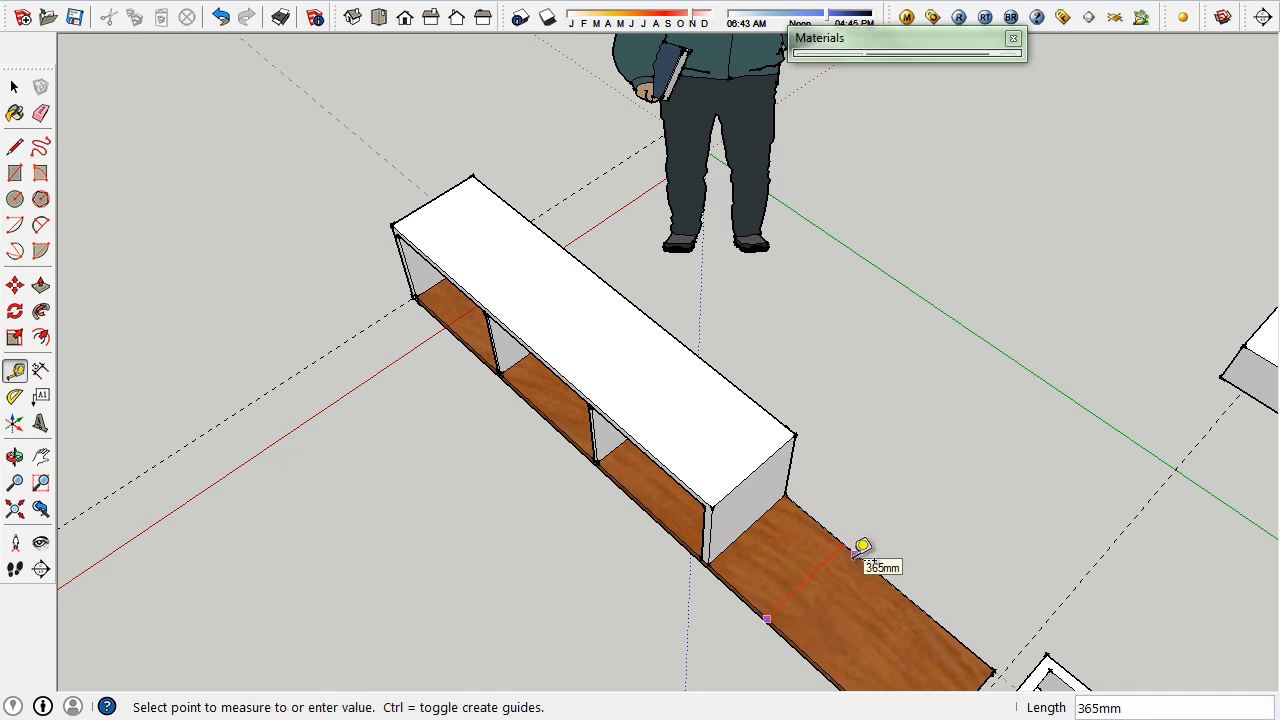
pyautogui.press('space')
# Step: Measure the thickness of the wooden base board on its front edge
pyautogui.scroll(-3, 632, 560)
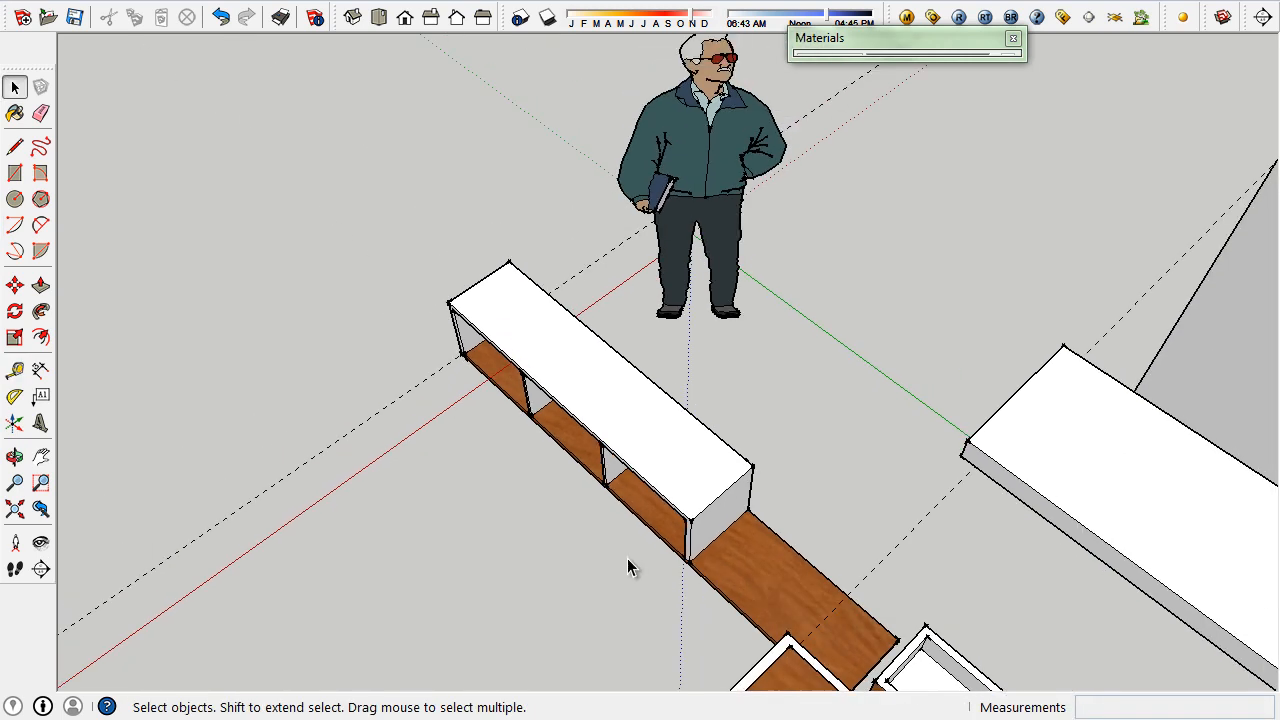
pyautogui.moveTo(521, 568); pyautogui.dragTo(578, 653)
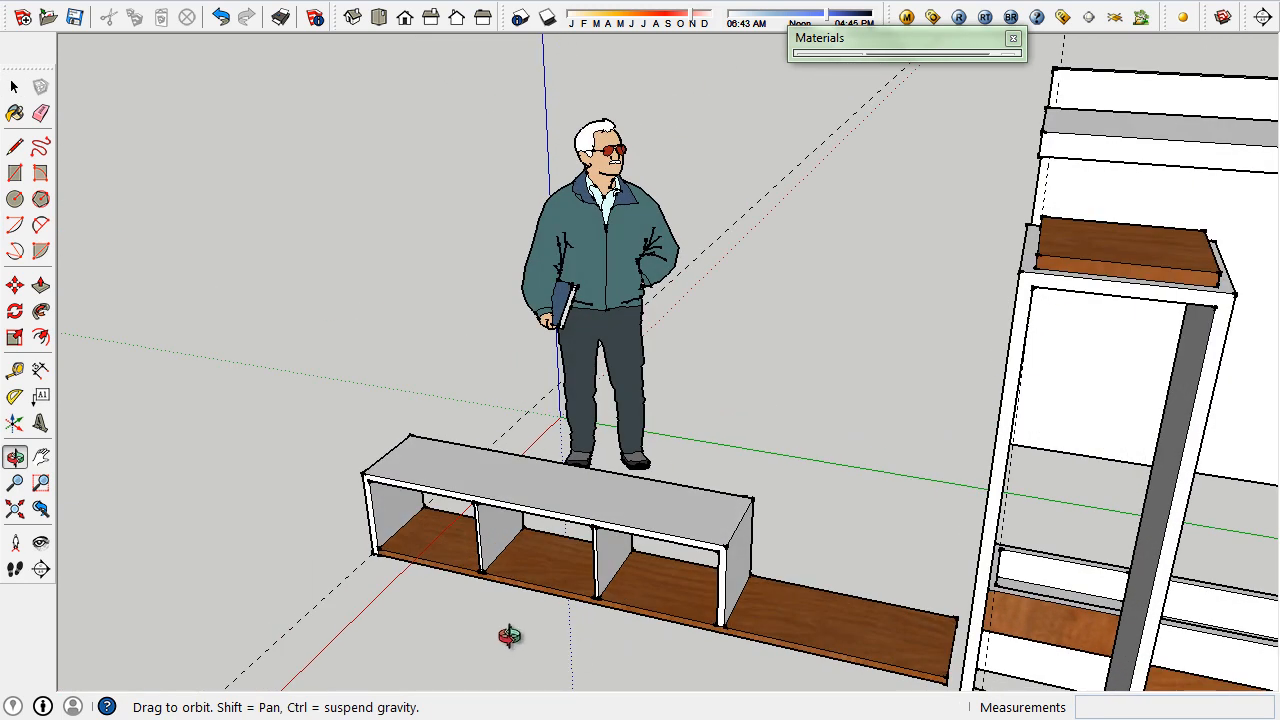
pyautogui.press('h')
pyautogui.scroll(8, 503, 630)
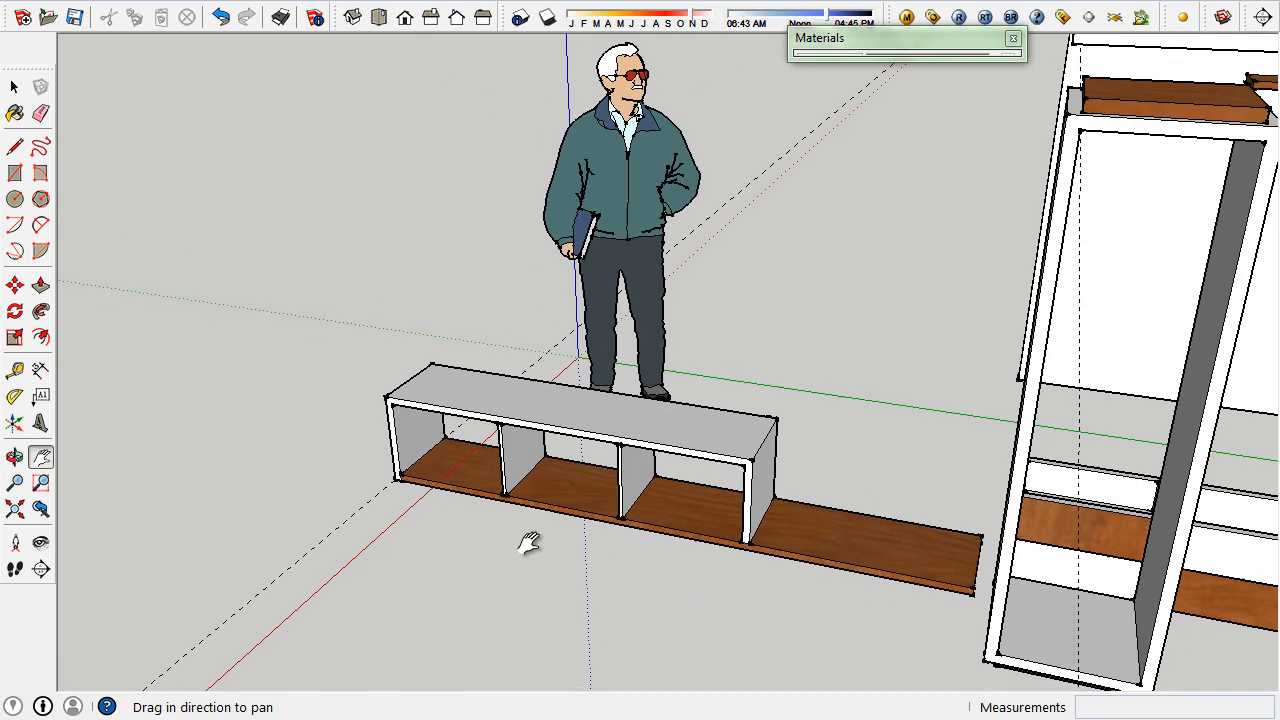
pyautogui.press('t')
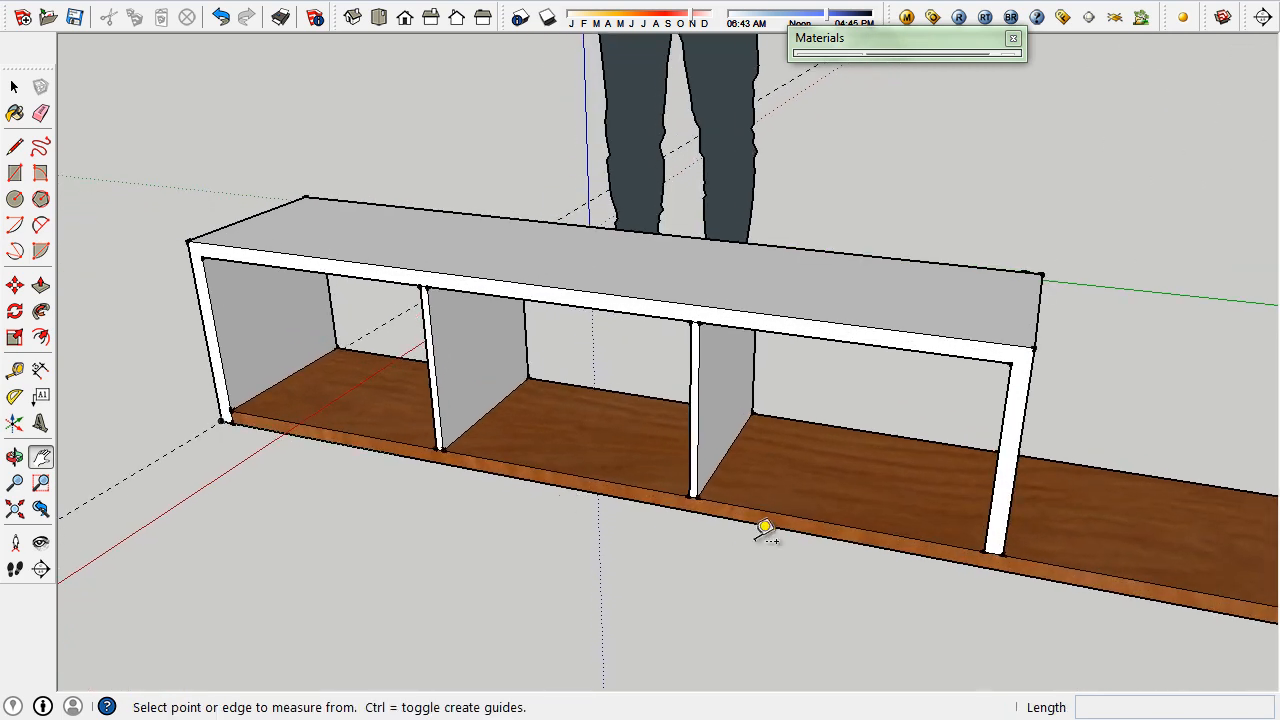
pyautogui.click(775, 524)
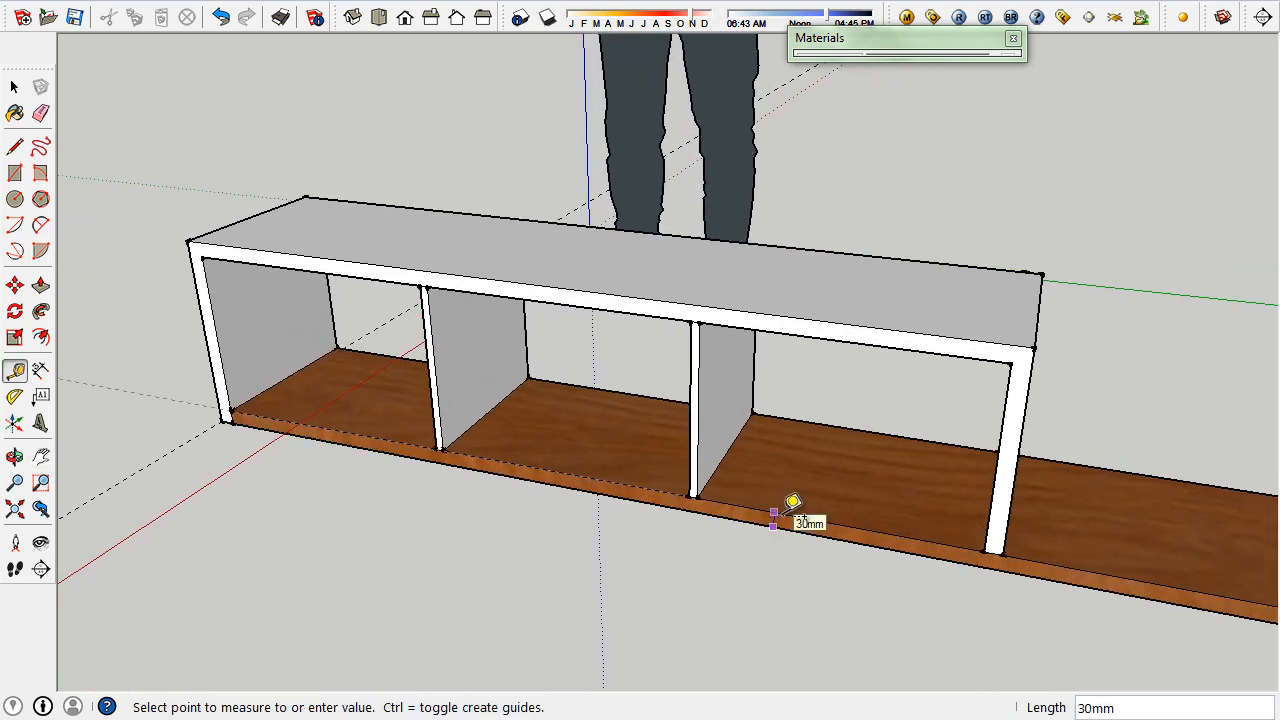
pyautogui.press('space')
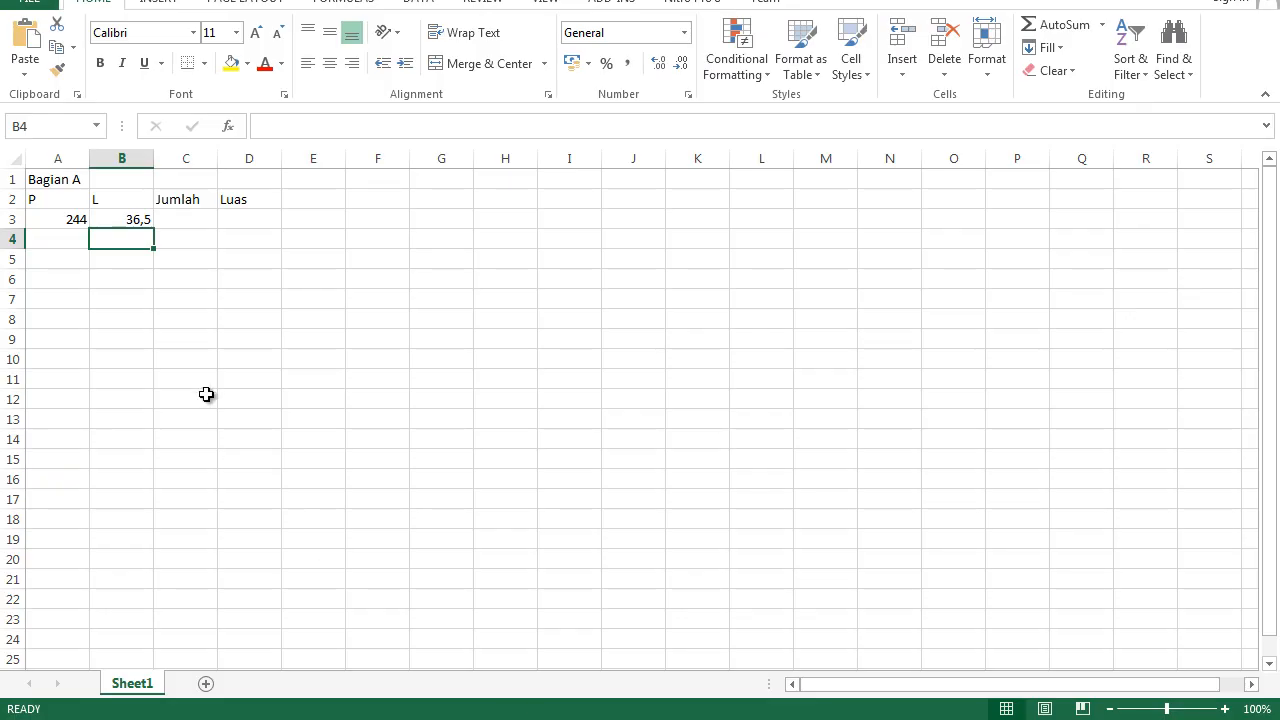
# Step: Switch to Excel and enter 2 as the base board's quantity in cell C3
pyautogui.click(188, 224)
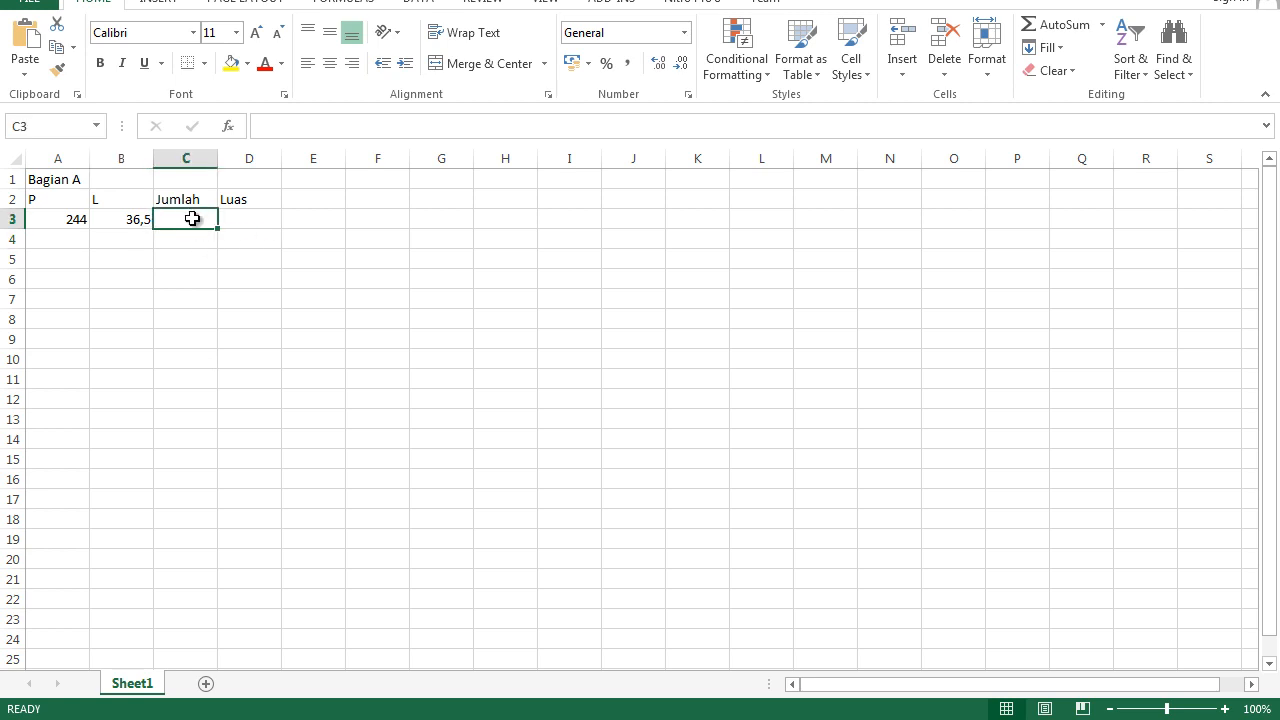
pyautogui.write('2')
pyautogui.press('Tab')
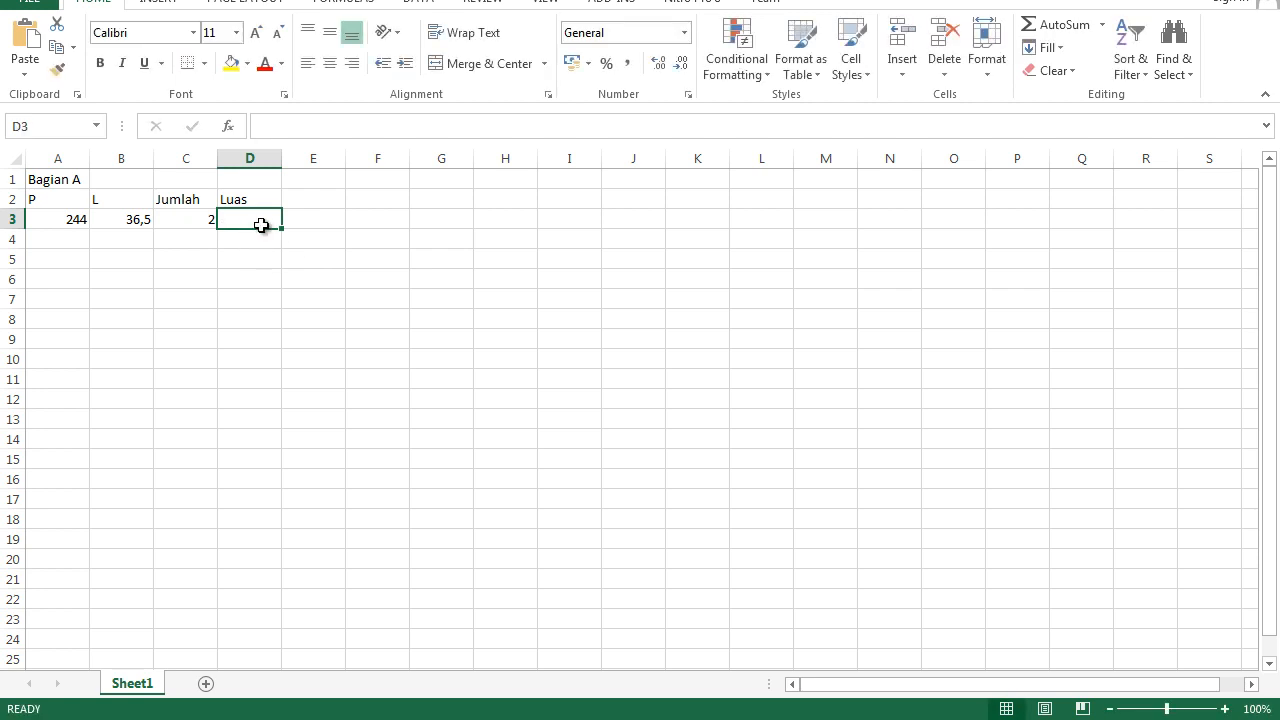
# Step: Calculate the base board's area in cell D3 with the formula =A3*B3*C3
pyautogui.write('=')
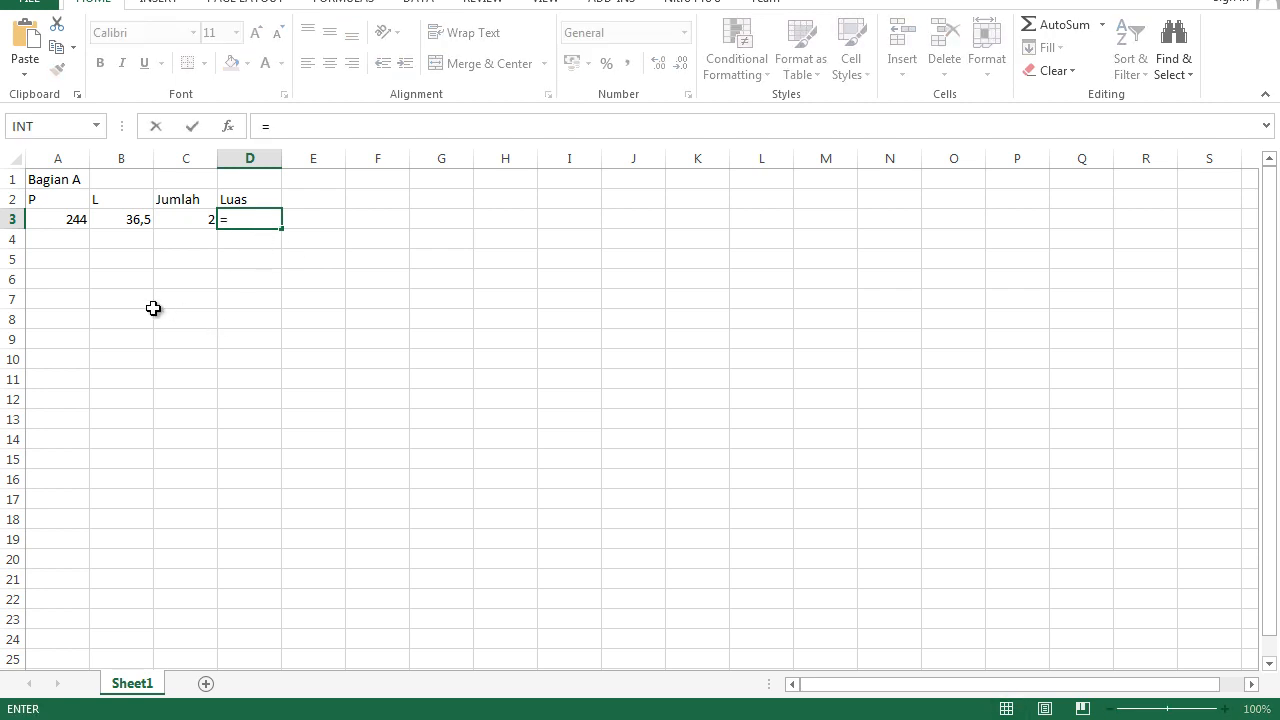
pyautogui.click(67, 217)
pyautogui.write('*')
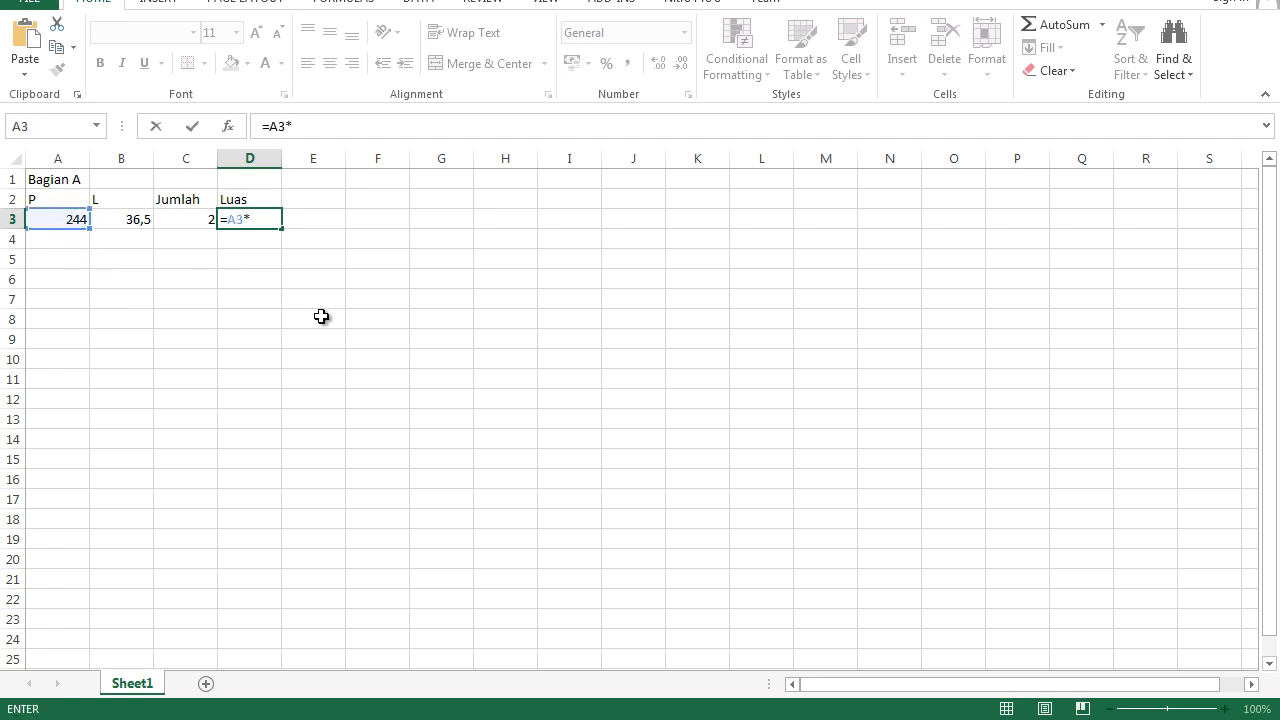
pyautogui.click(116, 218)
pyautogui.write('*')
pyautogui.click(181, 219)
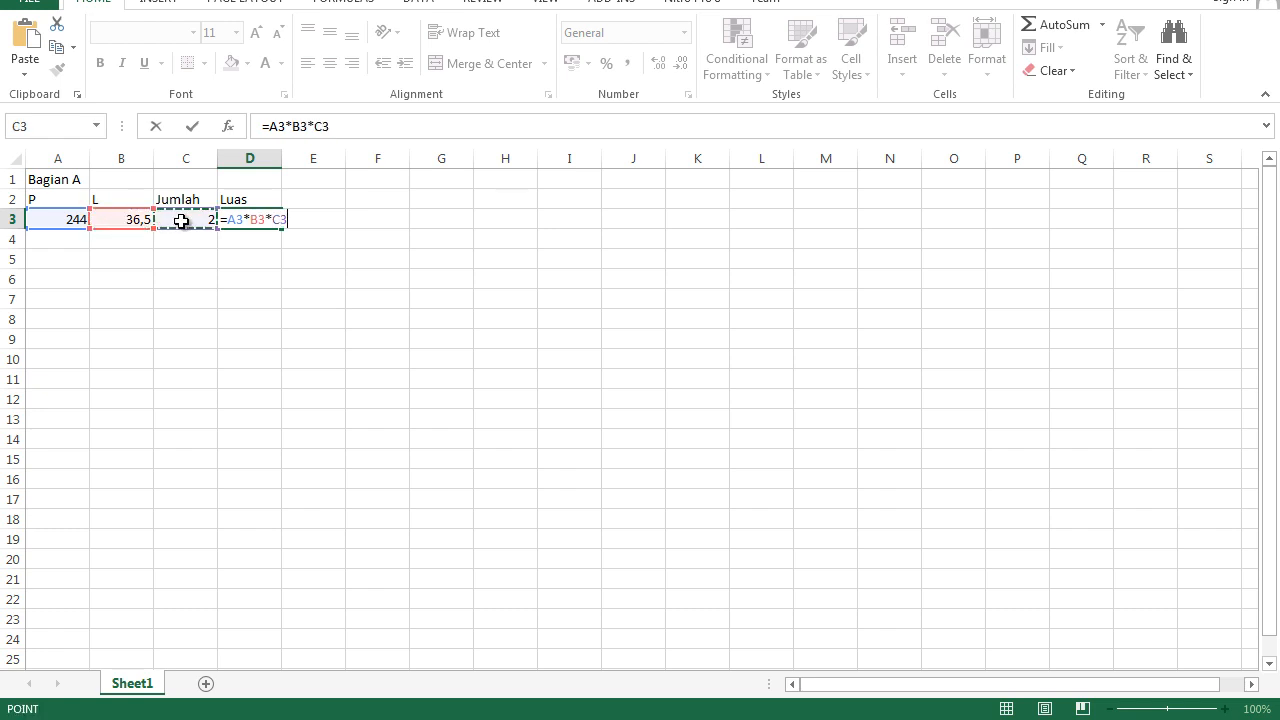
pyautogui.press('Return')
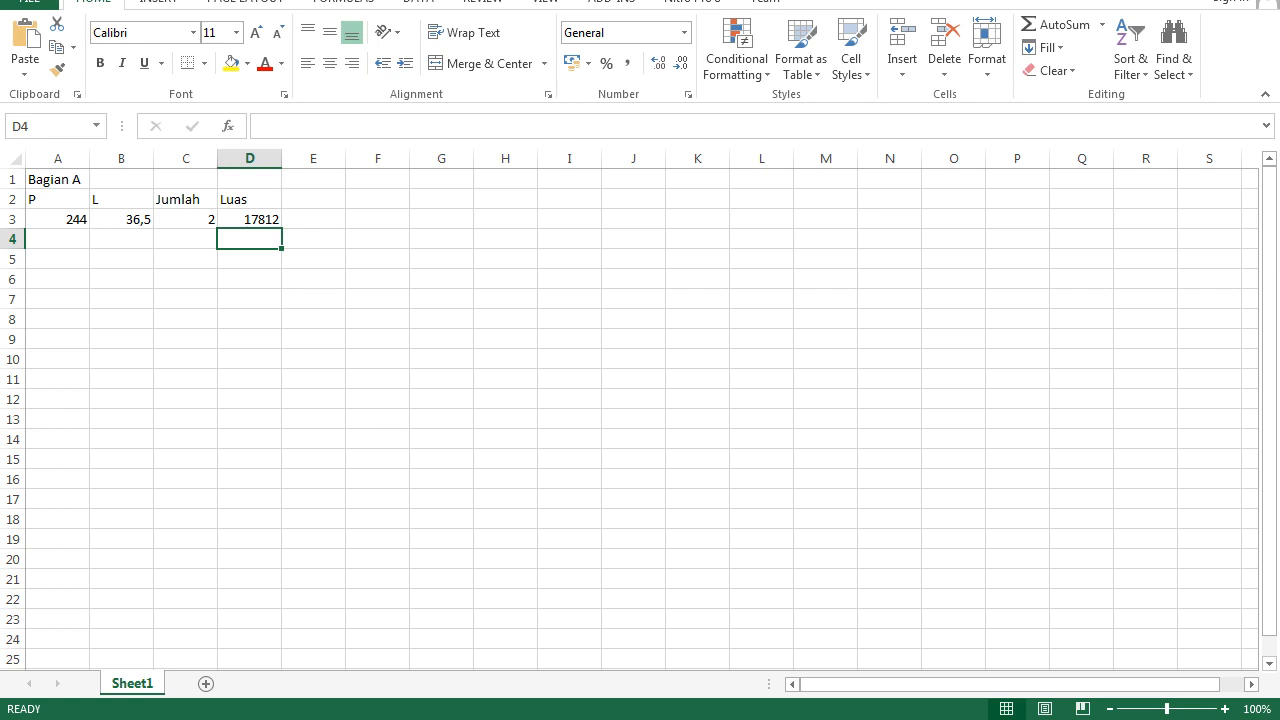
# Step: Switch back to SketchUp and measure the inner height of the lower cabinet's outer side panel, from base board to top panel
pyautogui.click(420, 710)
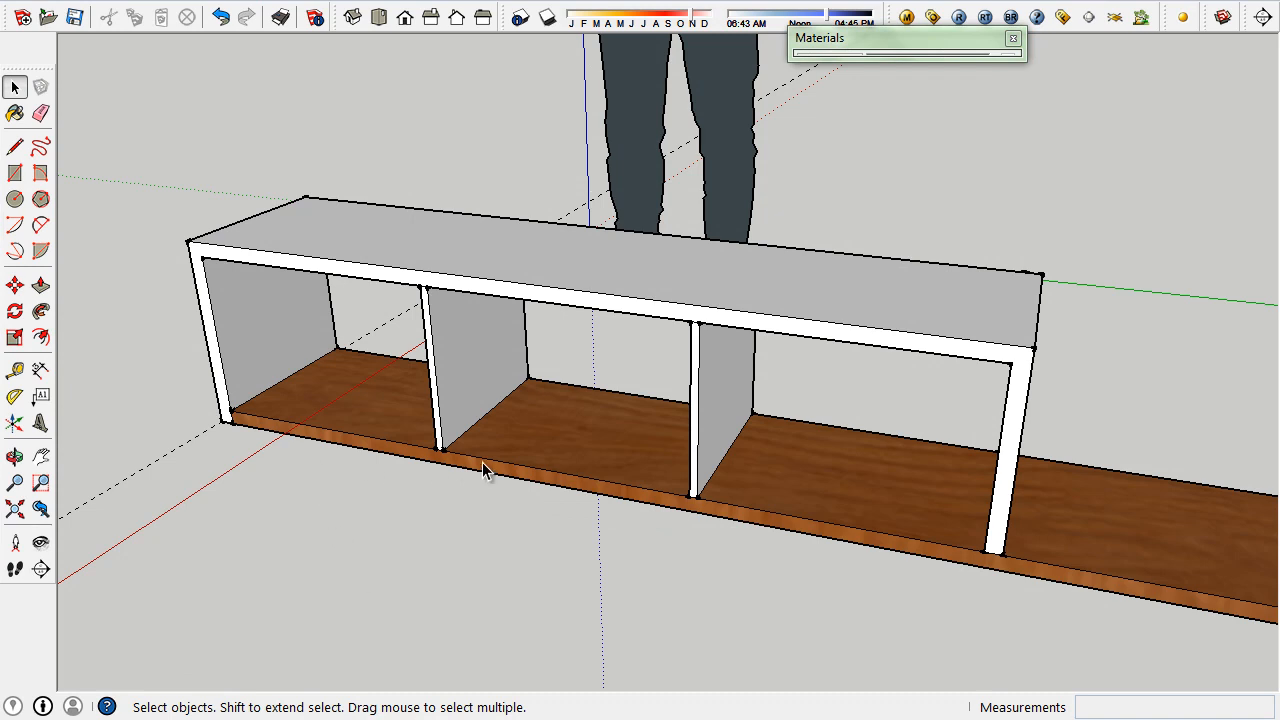
pyautogui.scroll(-5, 484, 462)
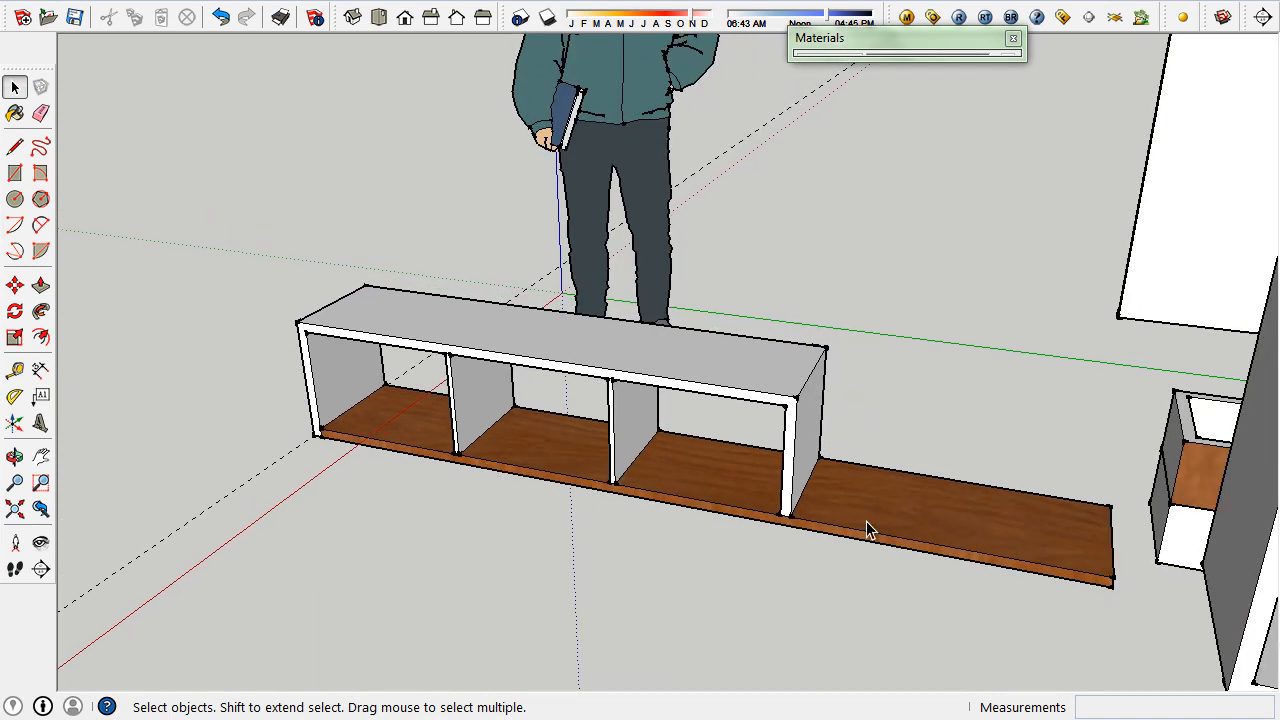
pyautogui.scroll(2, 354, 461)
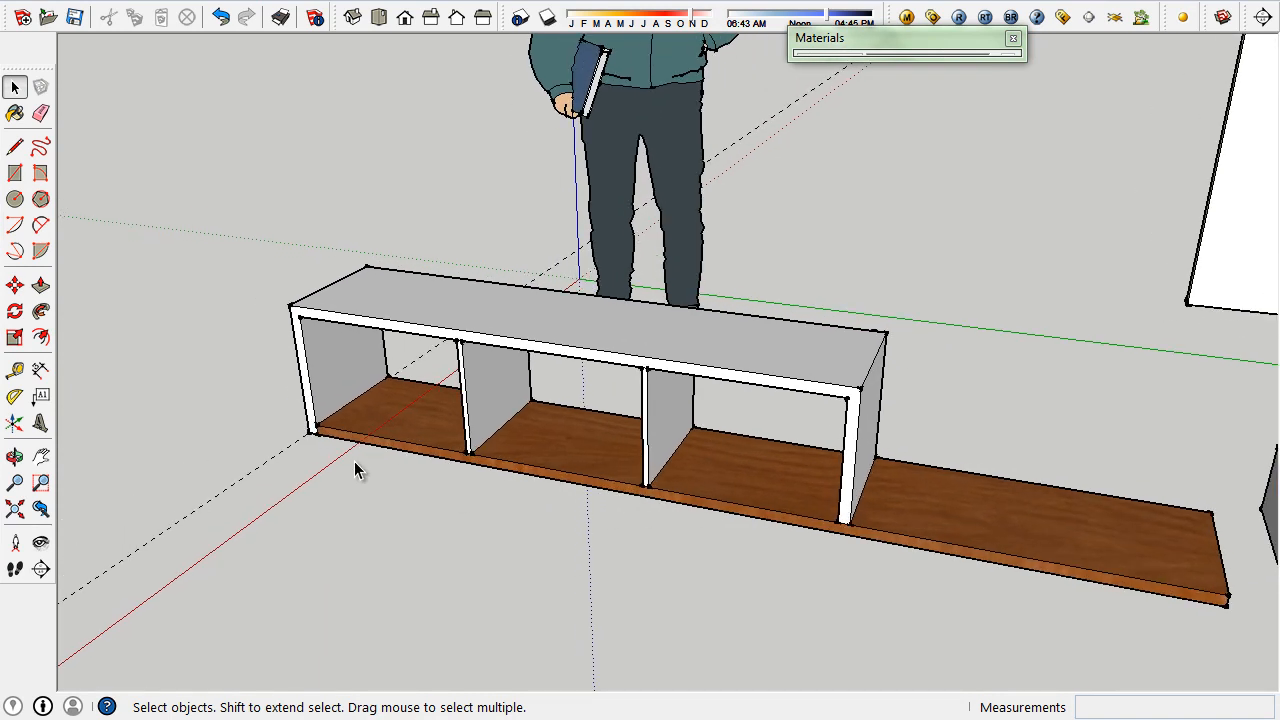
pyautogui.scroll(3, 354, 461)
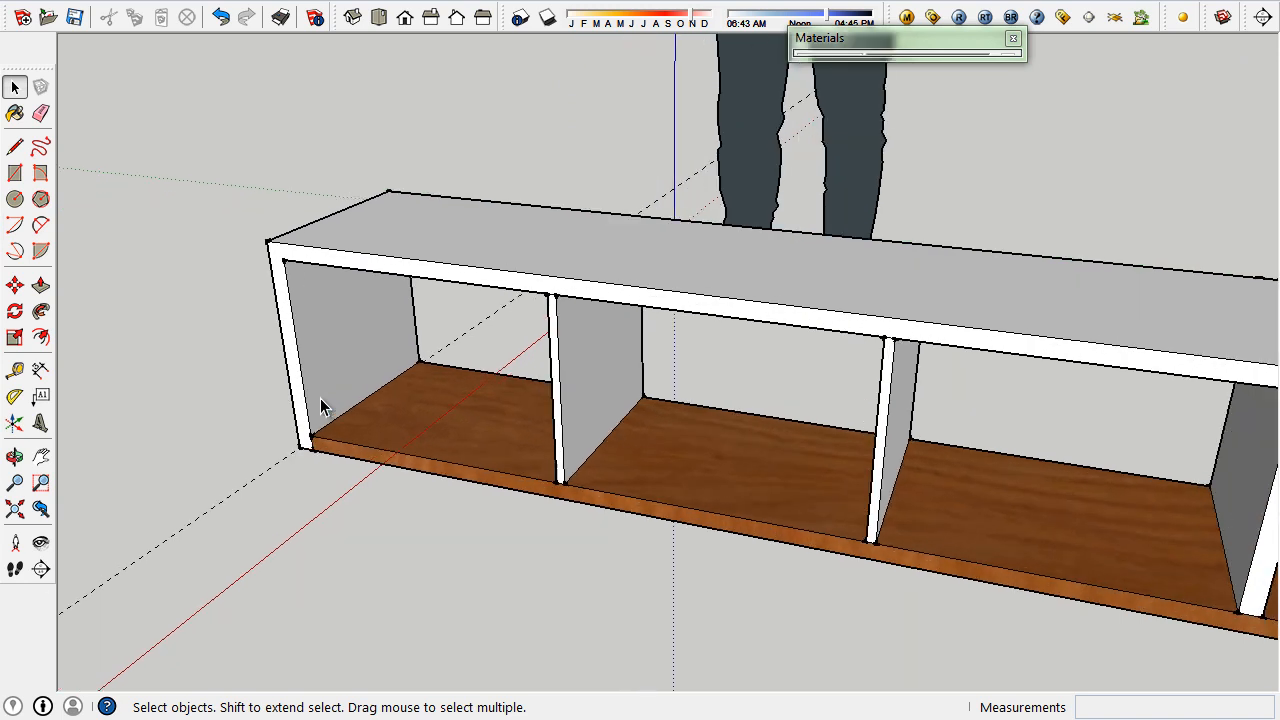
pyautogui.press('t')
pyautogui.click(311, 437)
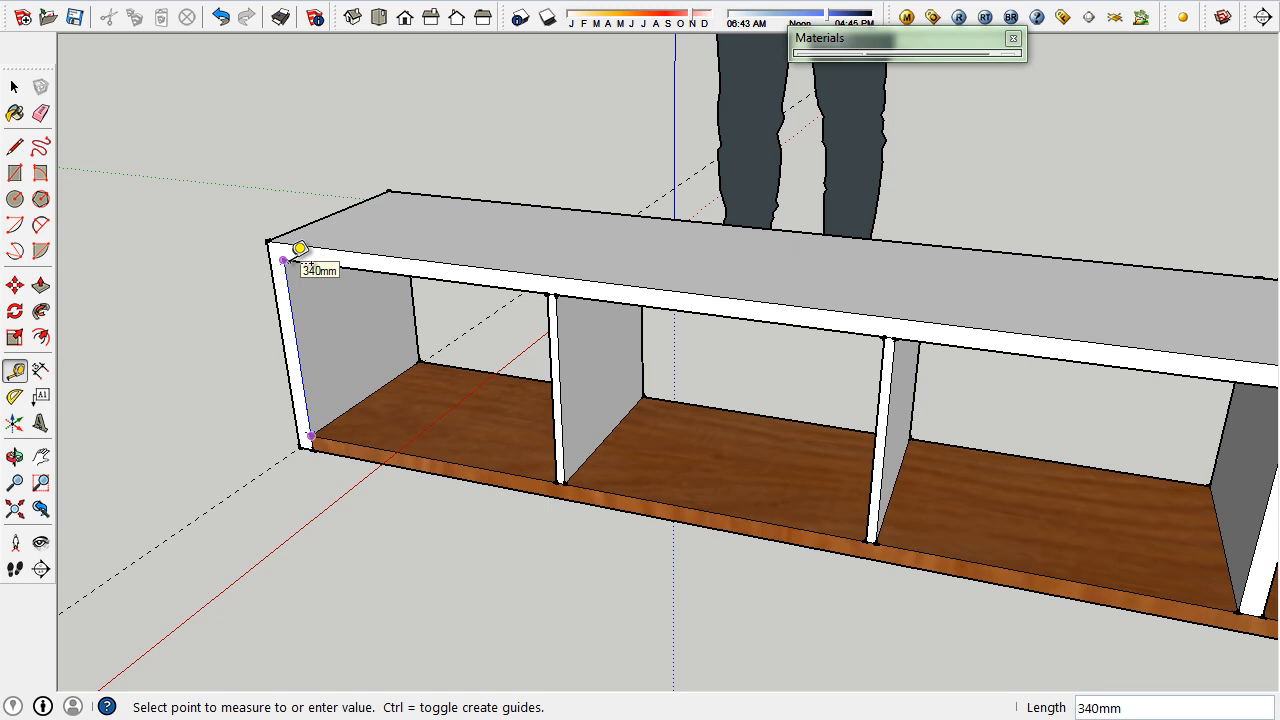
pyautogui.press('space')
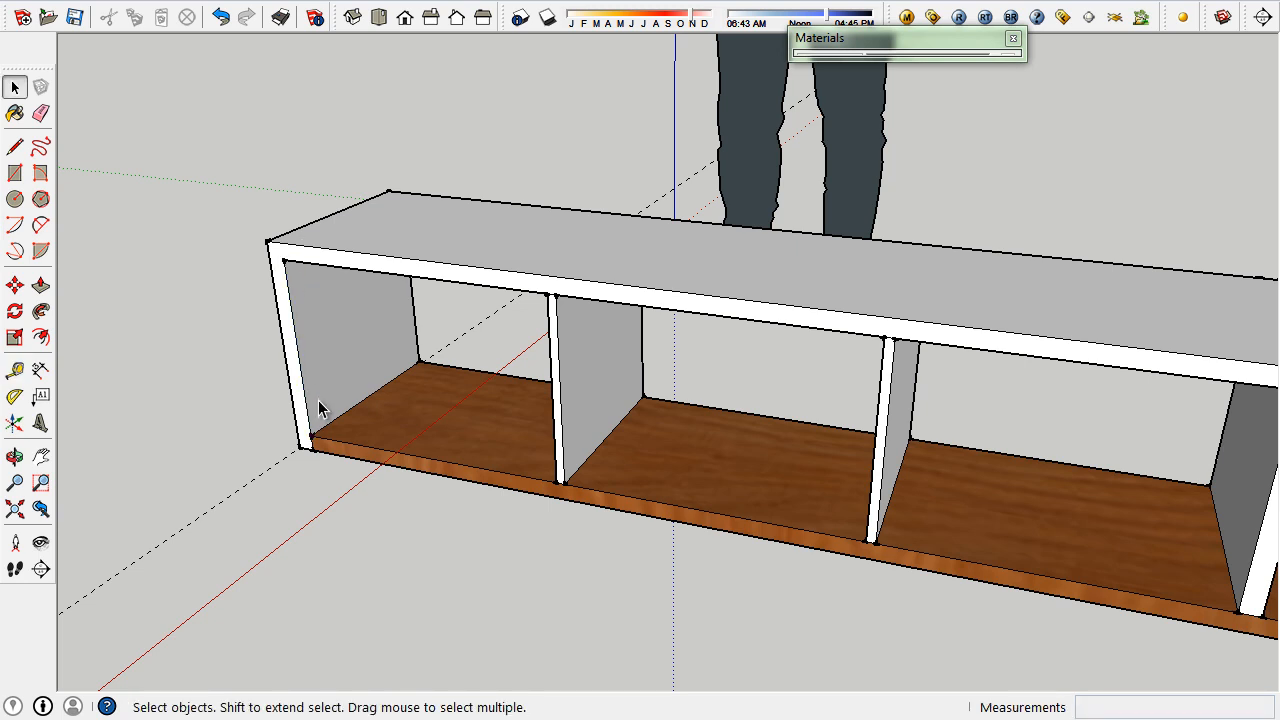
pyautogui.scroll(-3, 318, 408)
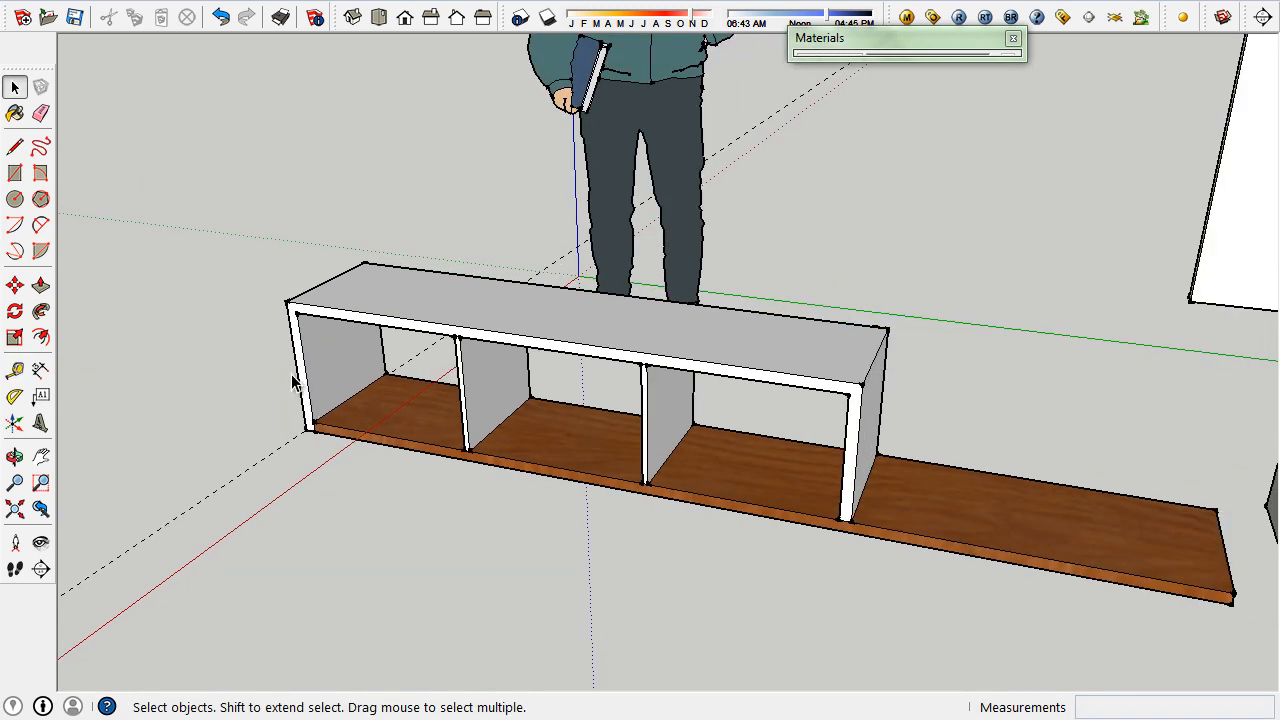
pyautogui.scroll(3, 303, 372)
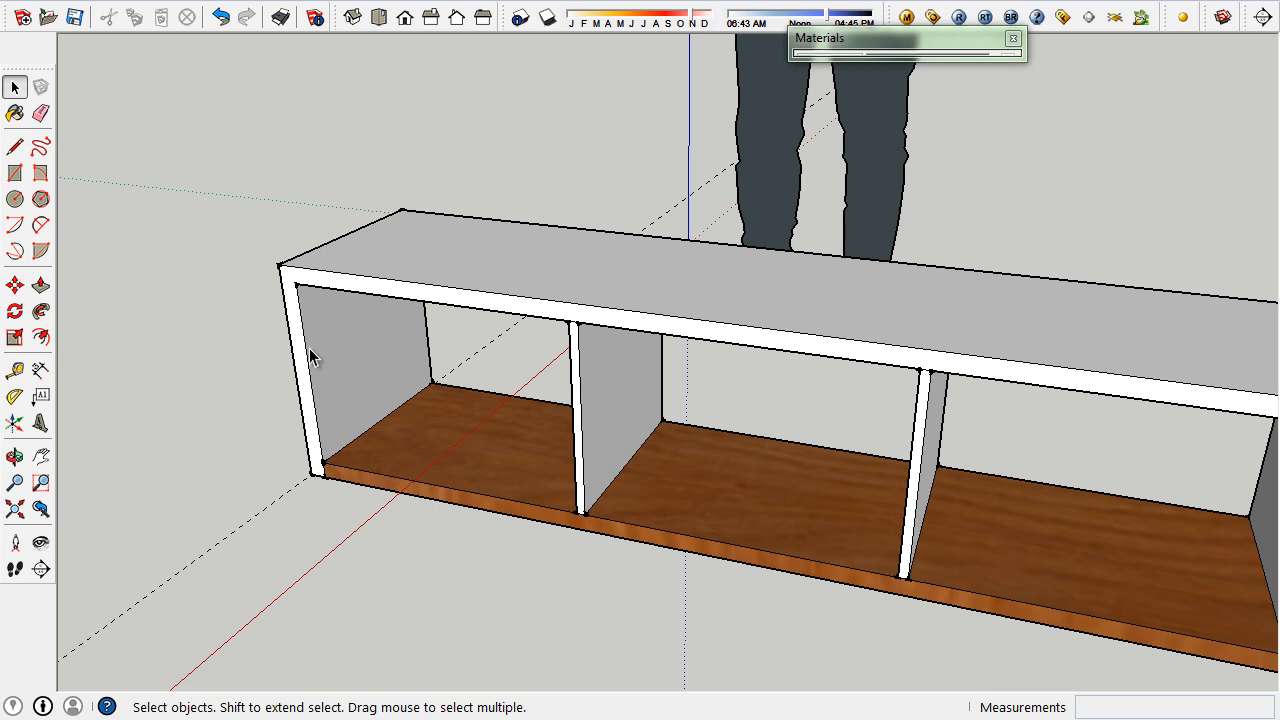
pyautogui.scroll(-3, 578, 390)
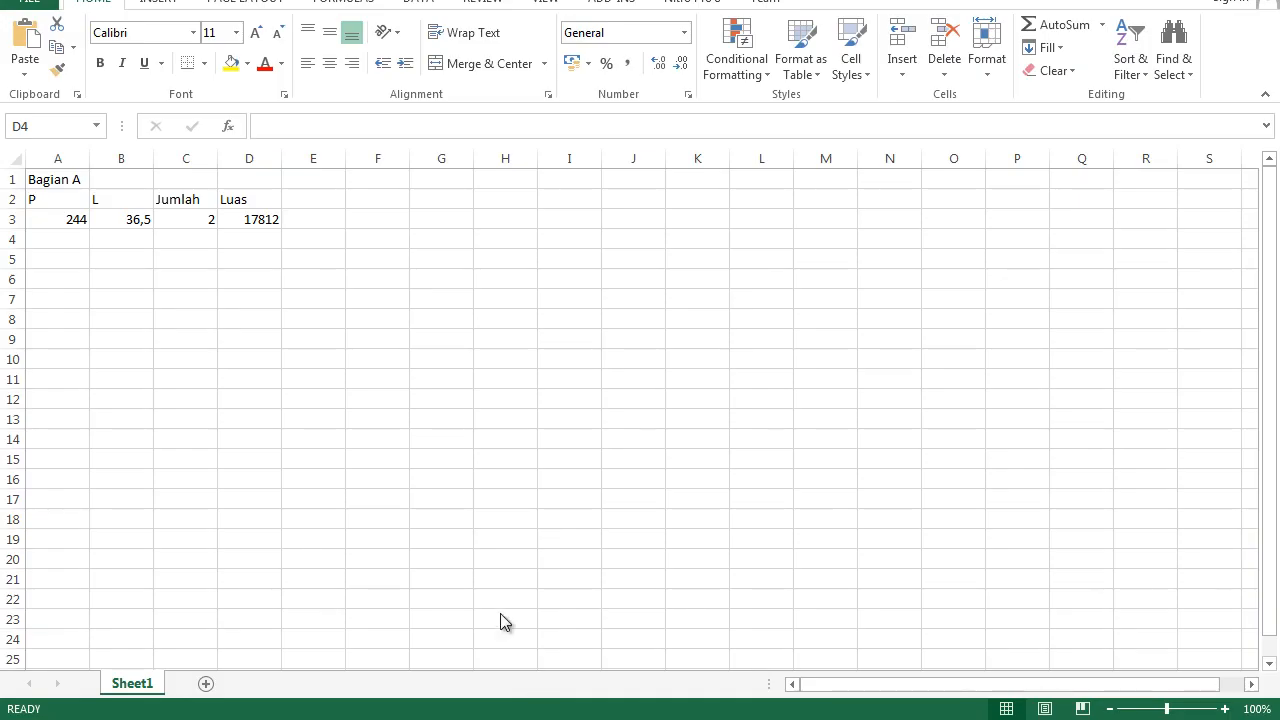
# Step: Switch to Excel and enter the side panel's length 34, width 36,5 and quantity 6 in cells A4 to C4
pyautogui.press('Return')
pyautogui.click(78, 246)
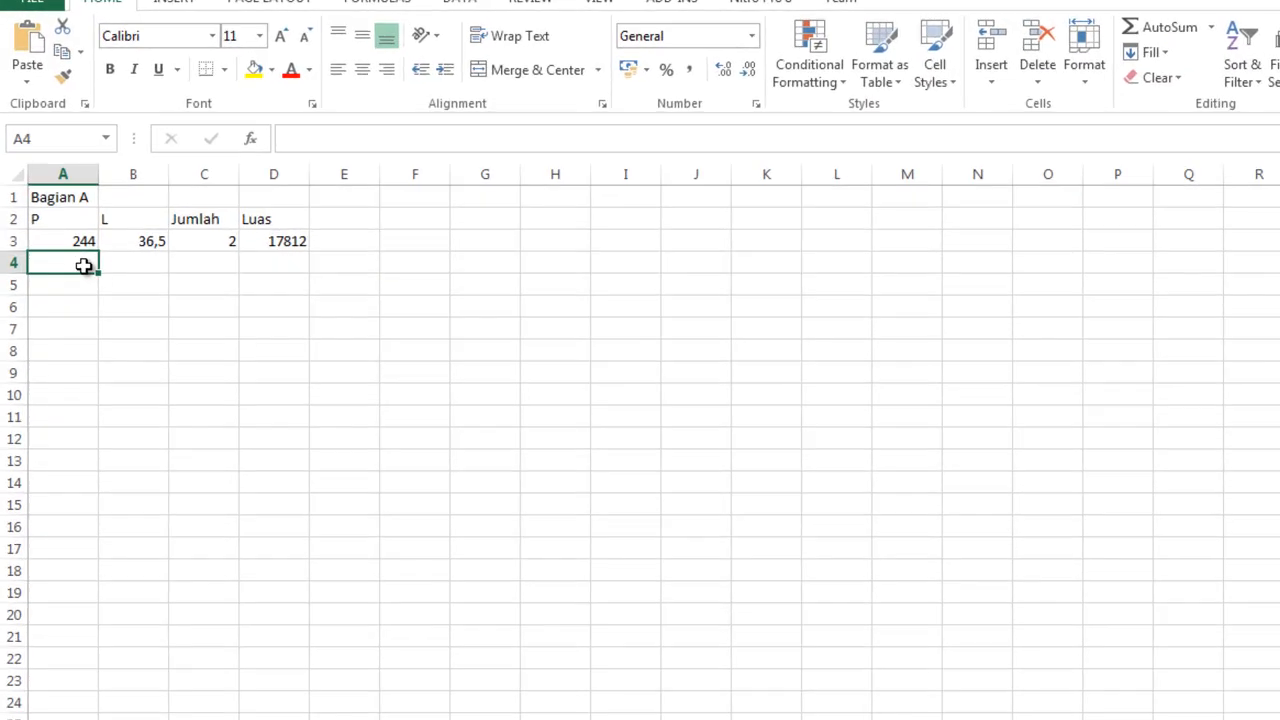
pyautogui.write('3')
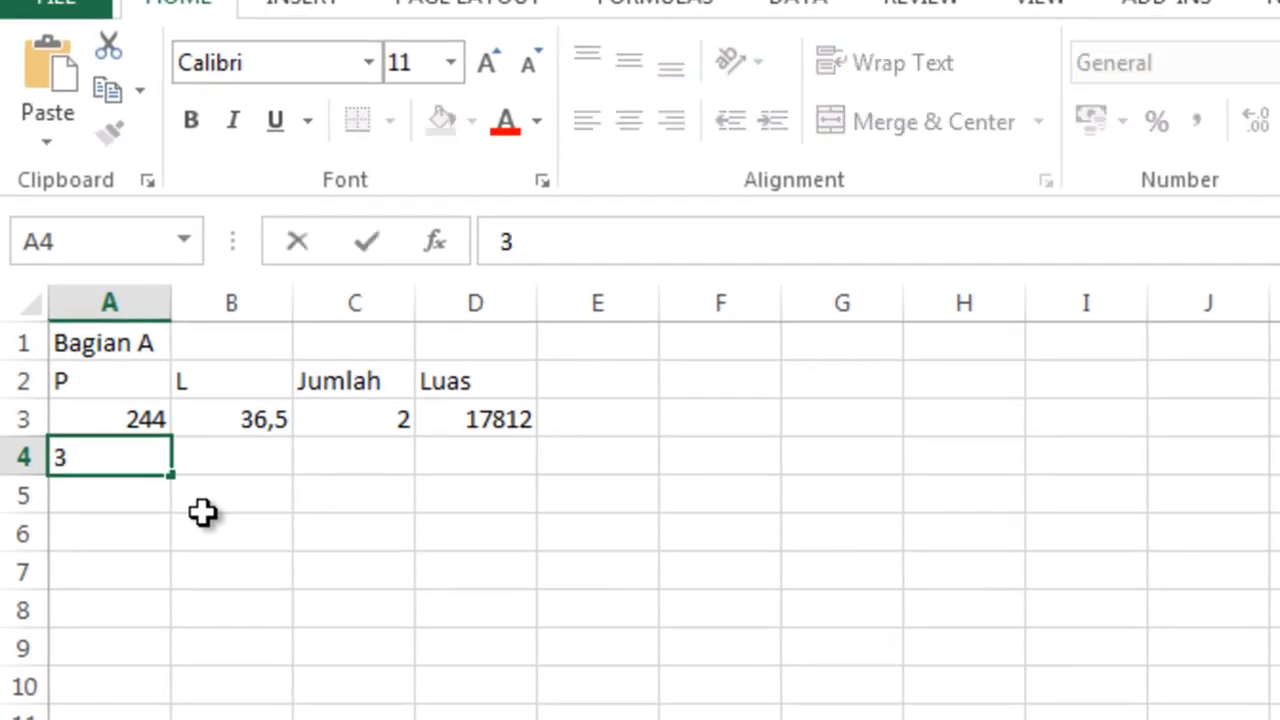
pyautogui.write('4')
pyautogui.press('Tab')
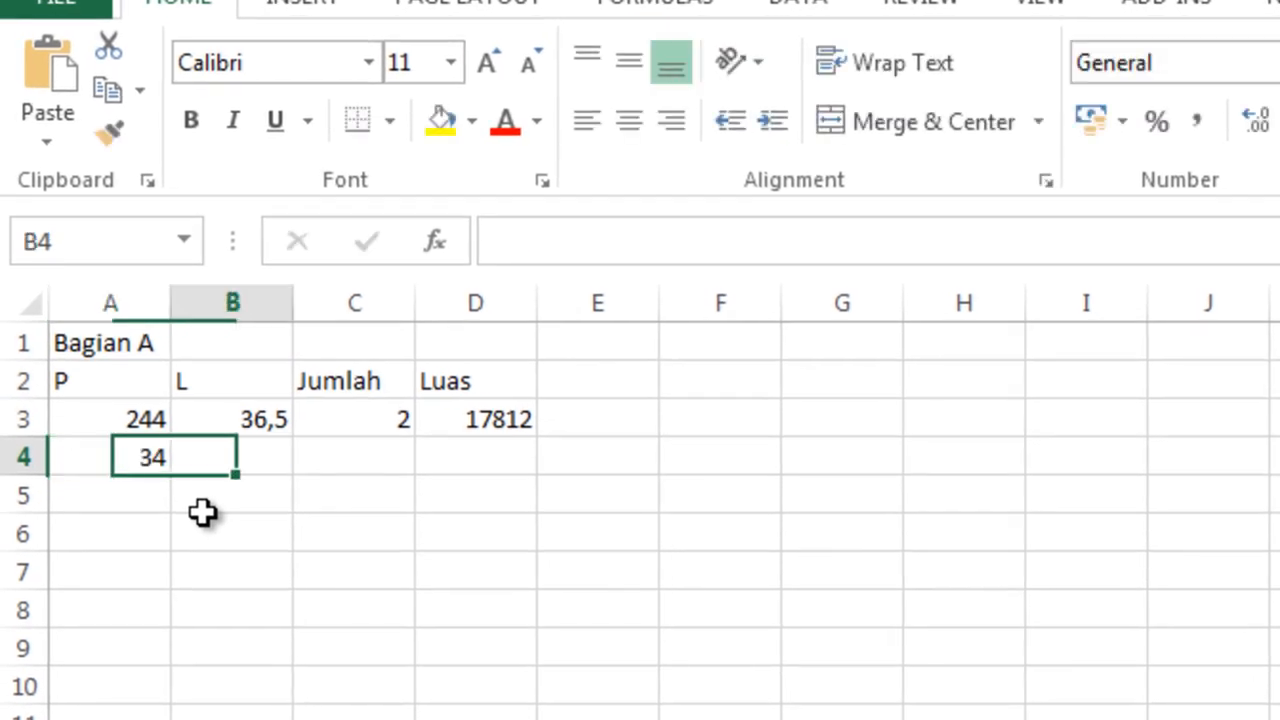
pyautogui.write('36')
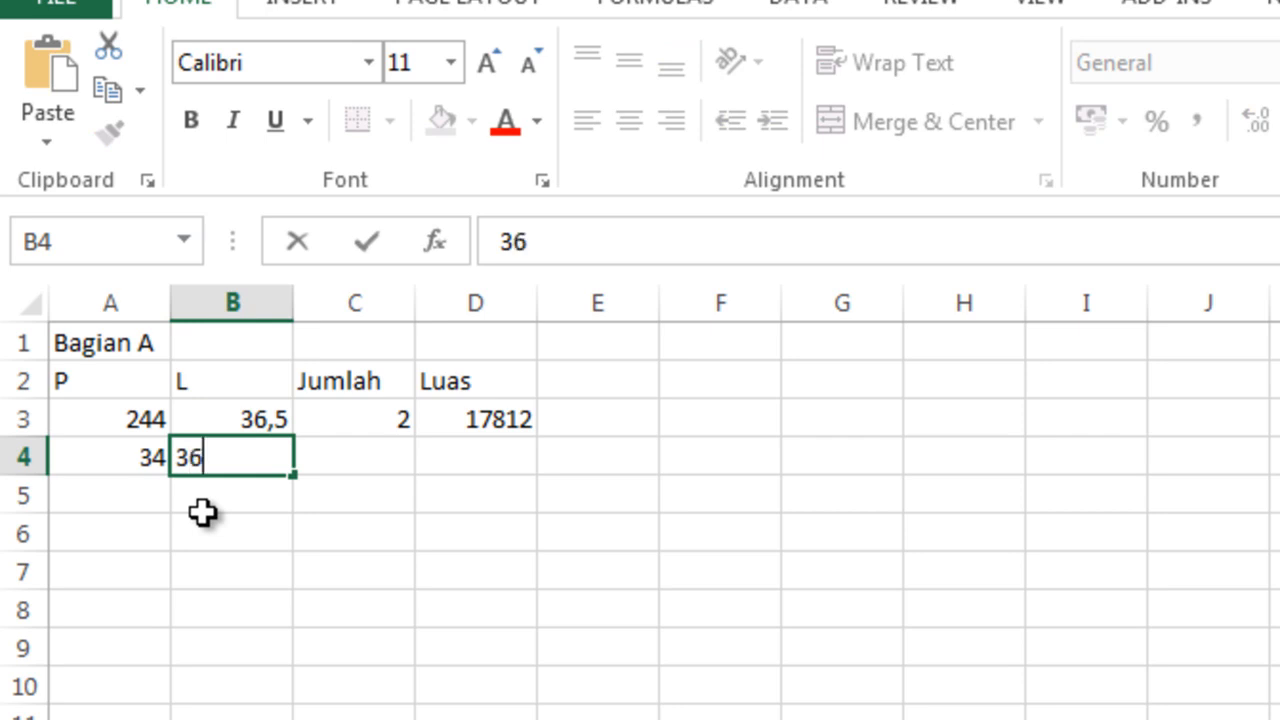
pyautogui.write(',5')
pyautogui.press('Tab')
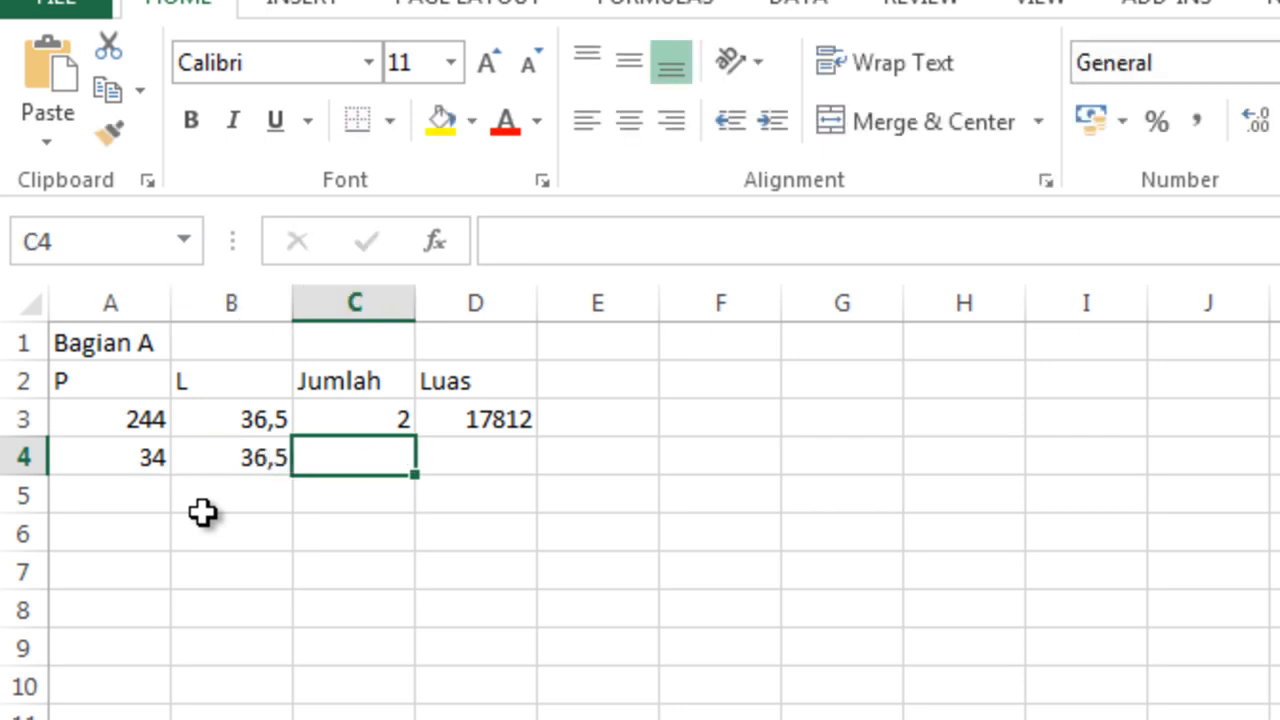
pyautogui.write('6')
pyautogui.press('Tab')
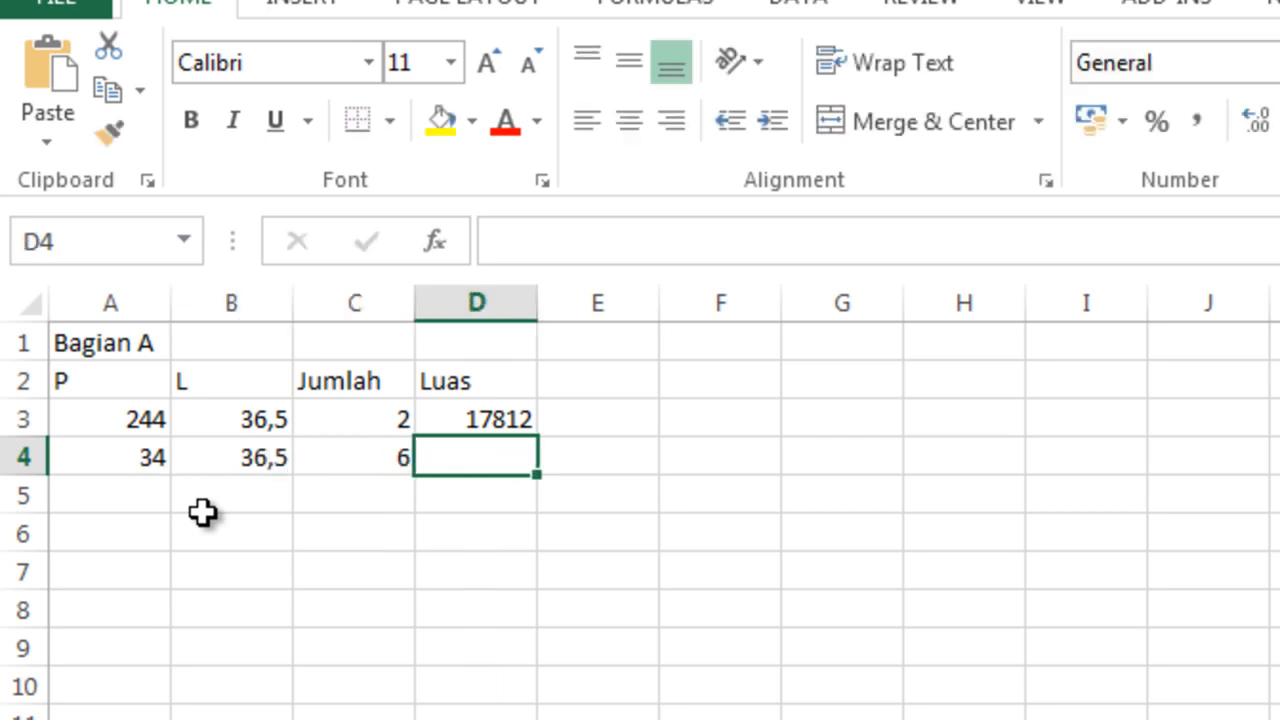
# Step: Copy the area formula from cell D3 down to D4
pyautogui.click(491, 420)
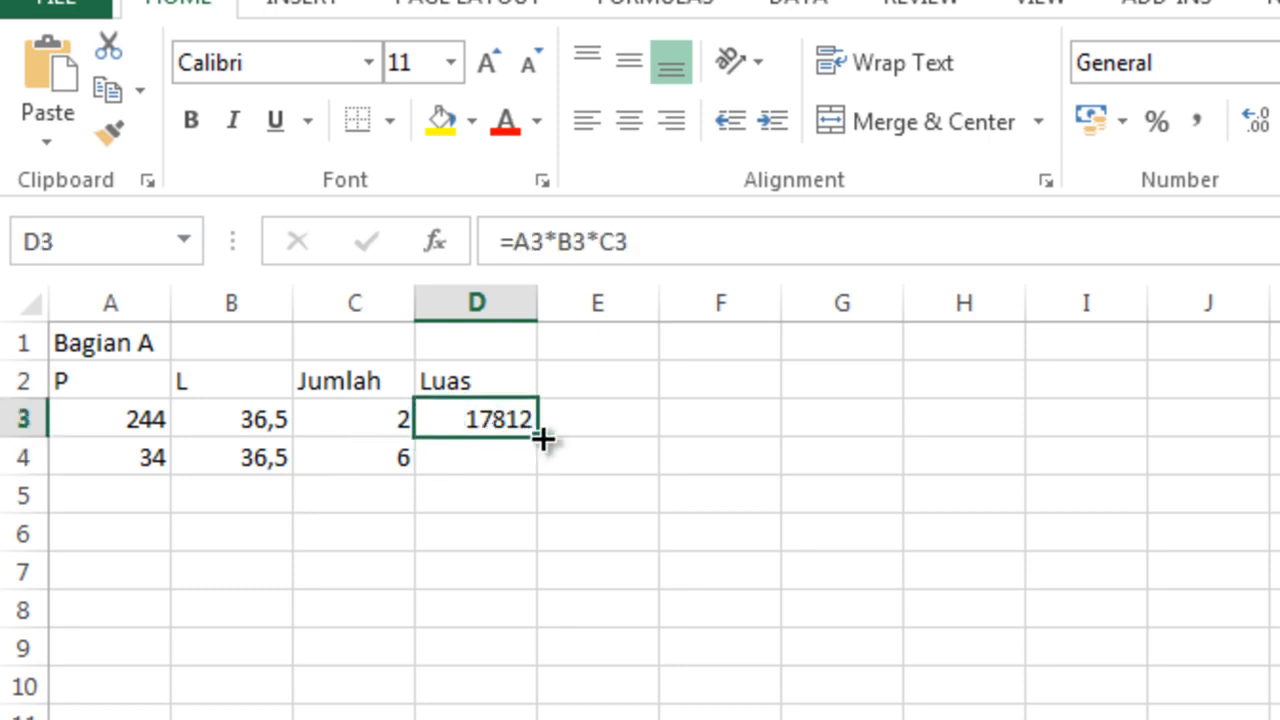
pyautogui.moveTo(540, 437); pyautogui.dragTo(545, 472)
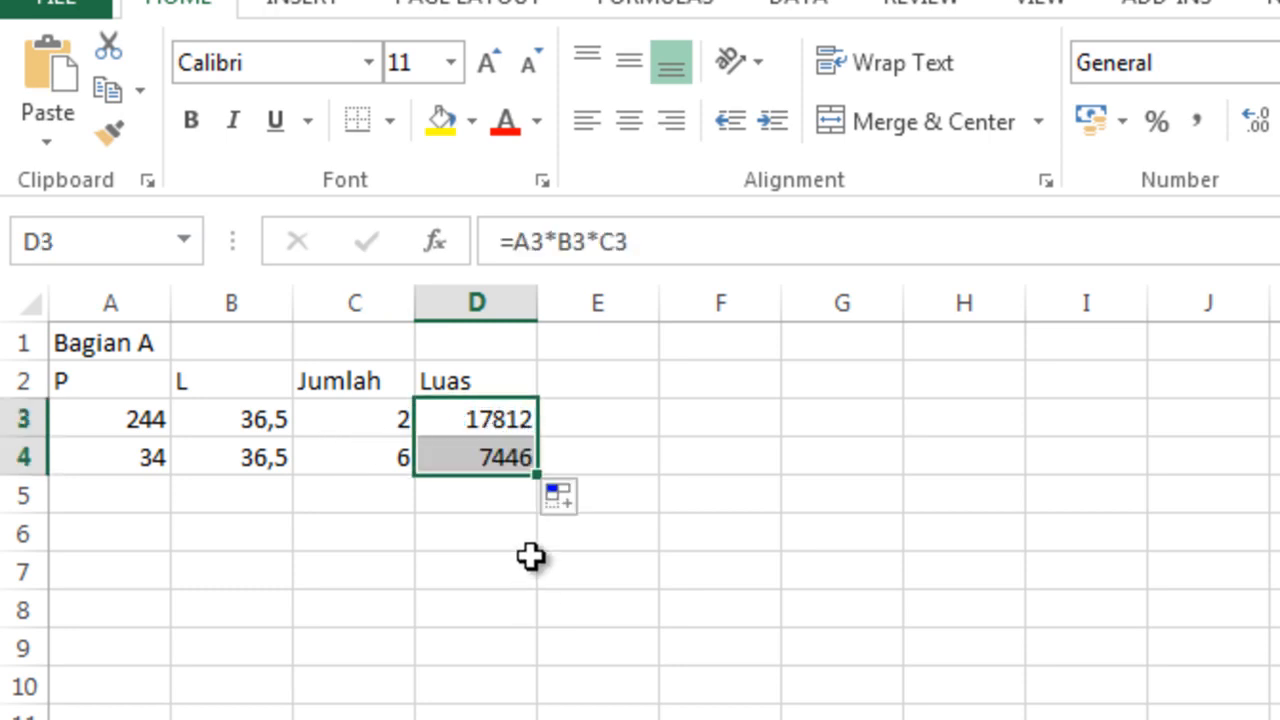
pyautogui.click(530, 557)
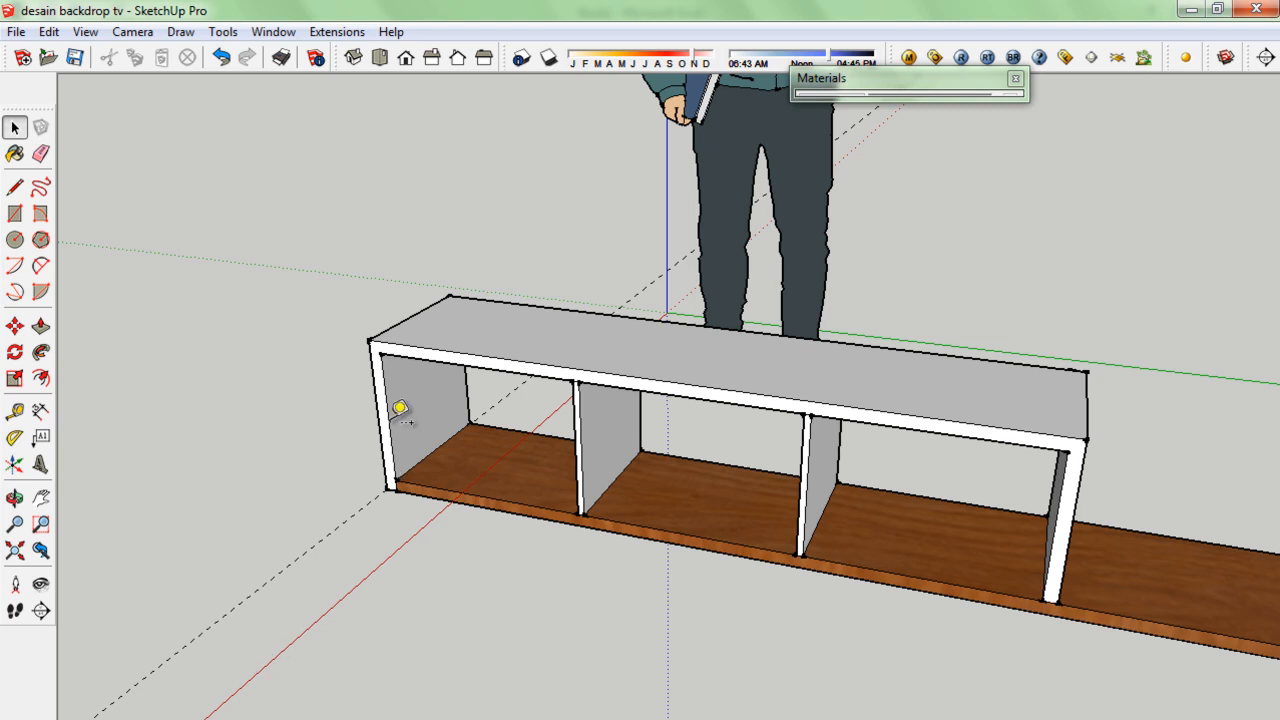
# Step: Switch to SketchUp and measure the length of the lower cabinet's top panel along its front edge
pyautogui.press('t')
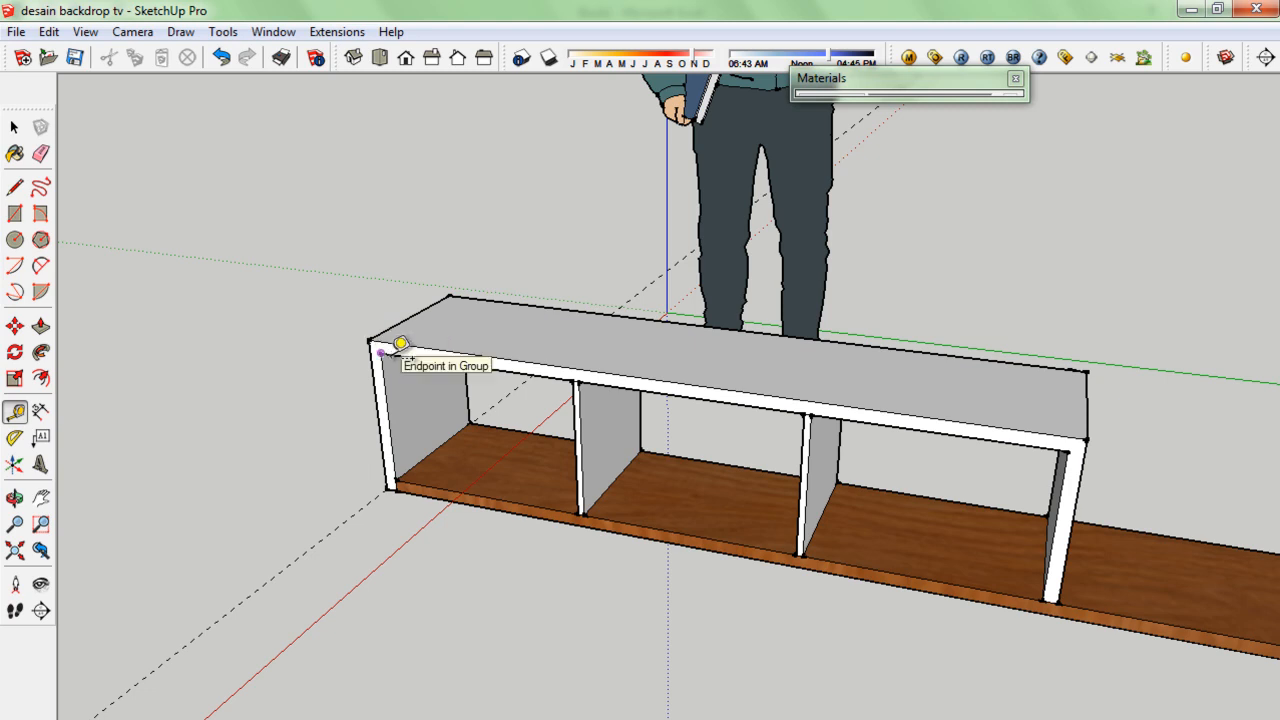
pyautogui.click(370, 340)
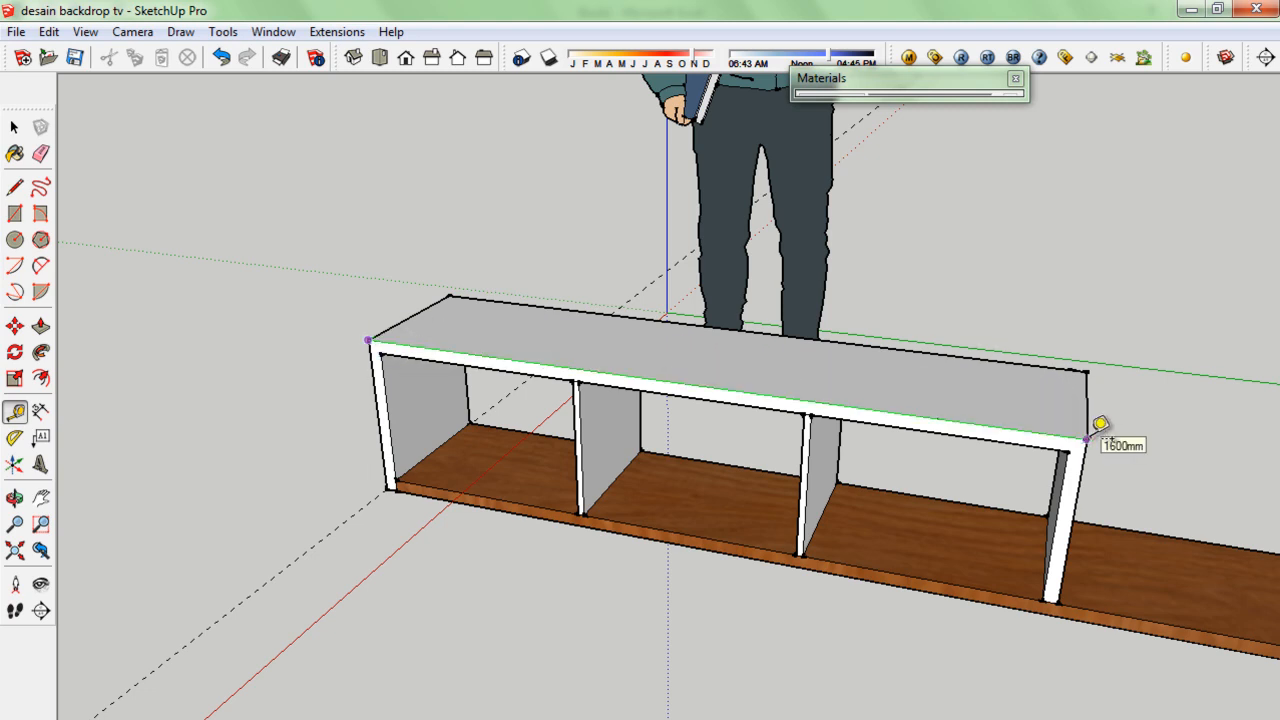
pyautogui.press('space')
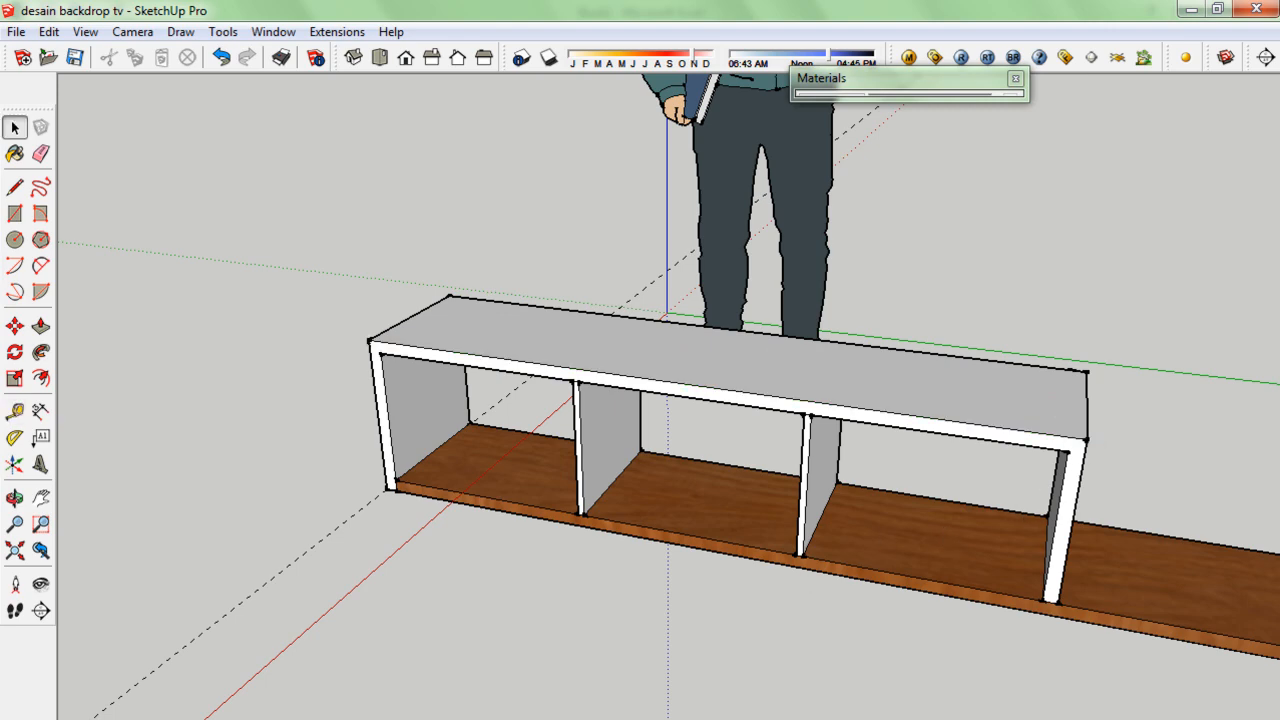
# Step: Switch to Excel and enter the top panel's length 160, width 36,5 and quantity 2 in cells A5 to C5
pyautogui.hotkey('alt', 'Tab')
pyautogui.click(63, 301)
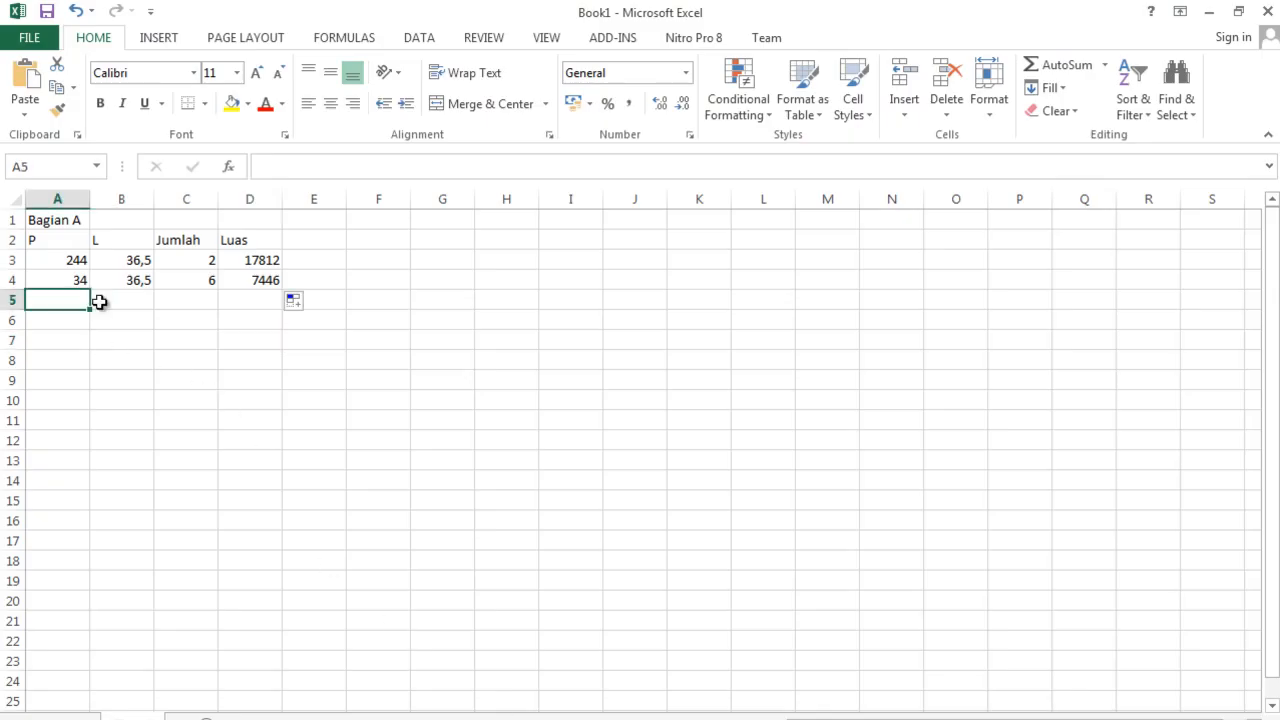
pyautogui.write('160')
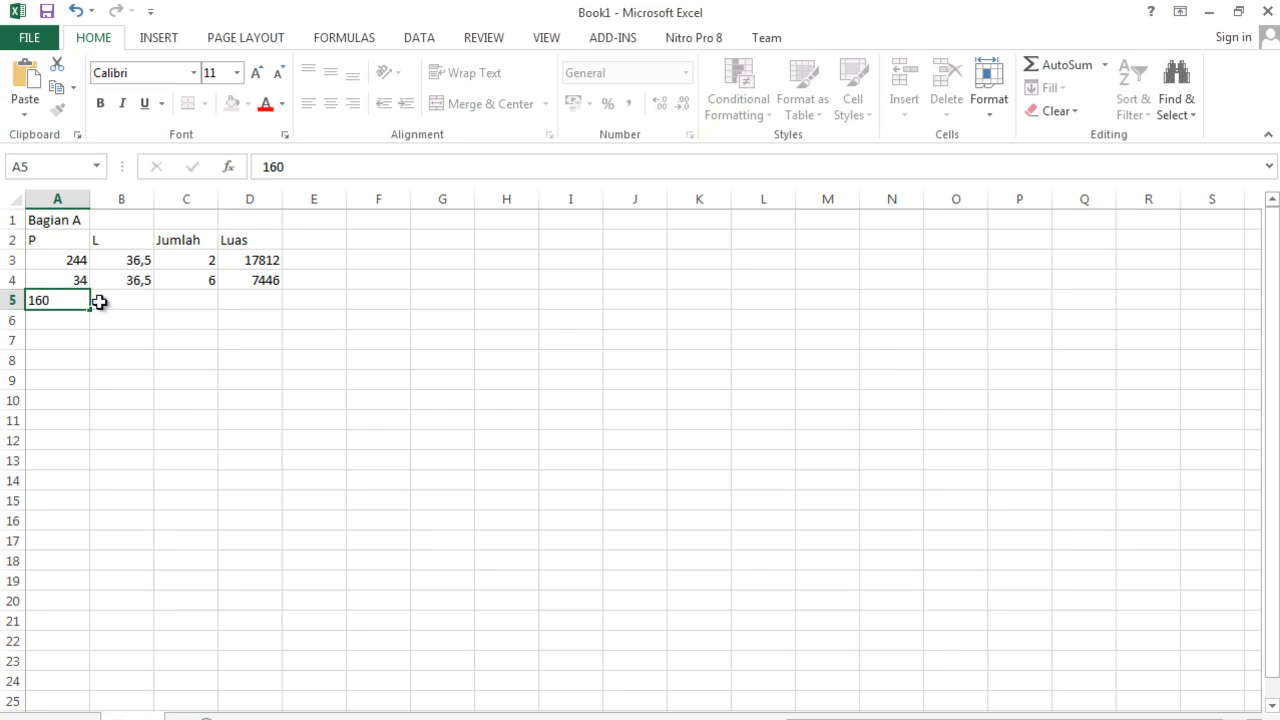
pyautogui.press('Tab')
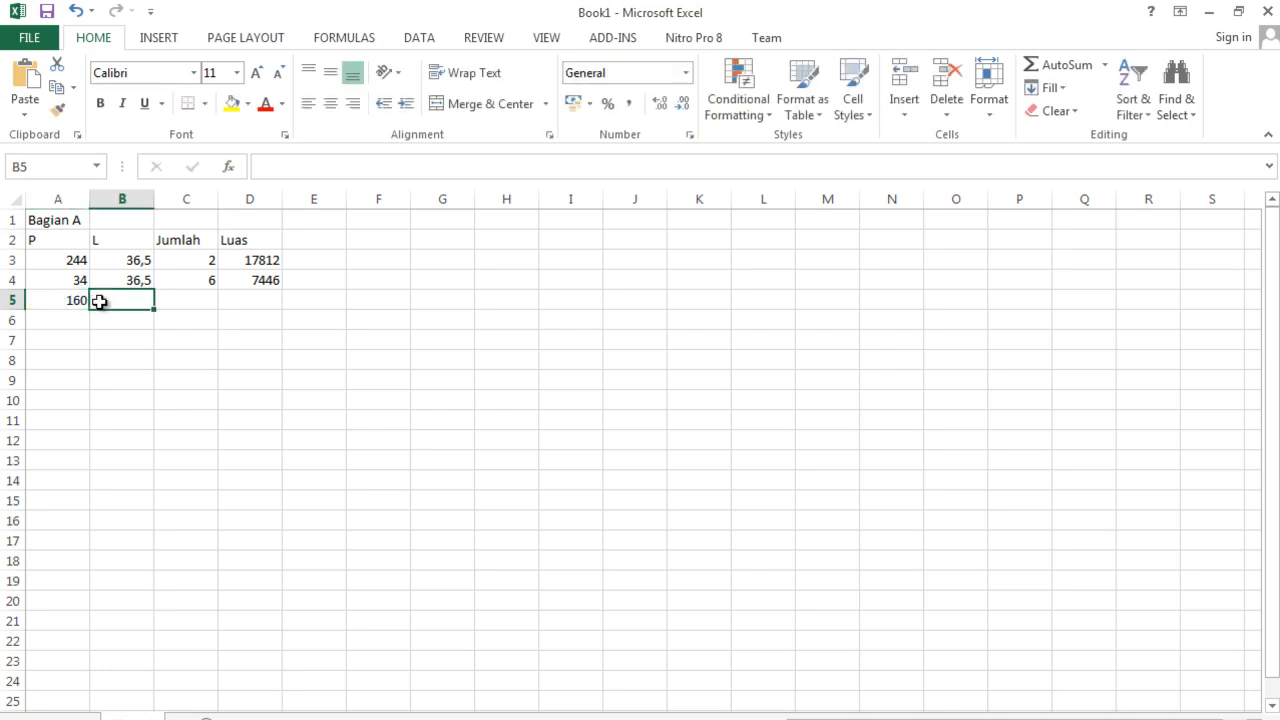
pyautogui.write('36,5')
pyautogui.hotkey('ctrl', 'Return')
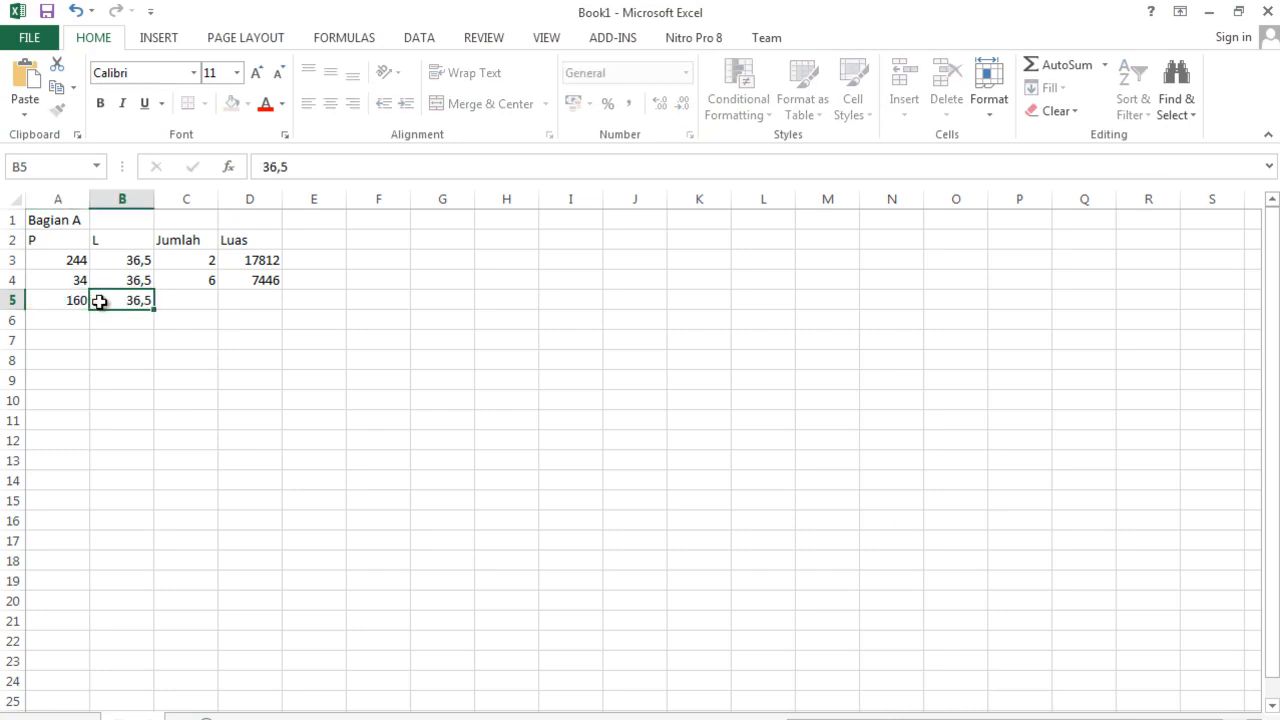
pyautogui.press('Tab')
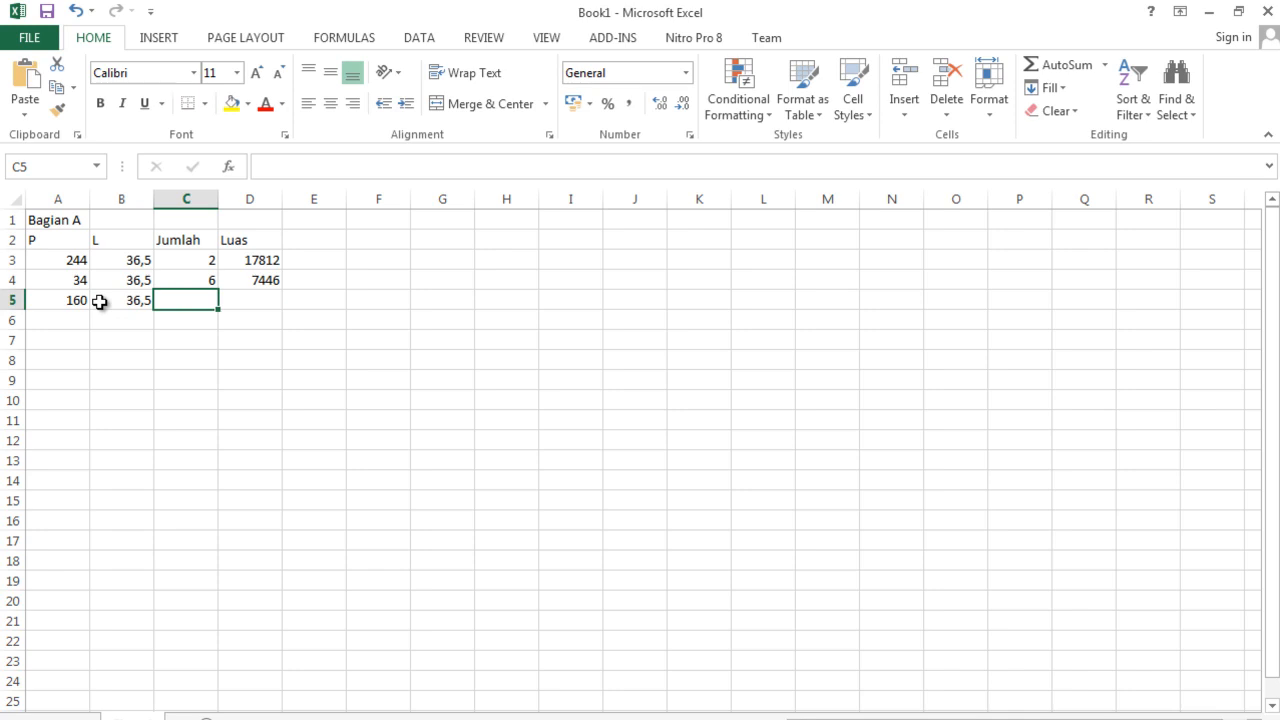
pyautogui.write('2')
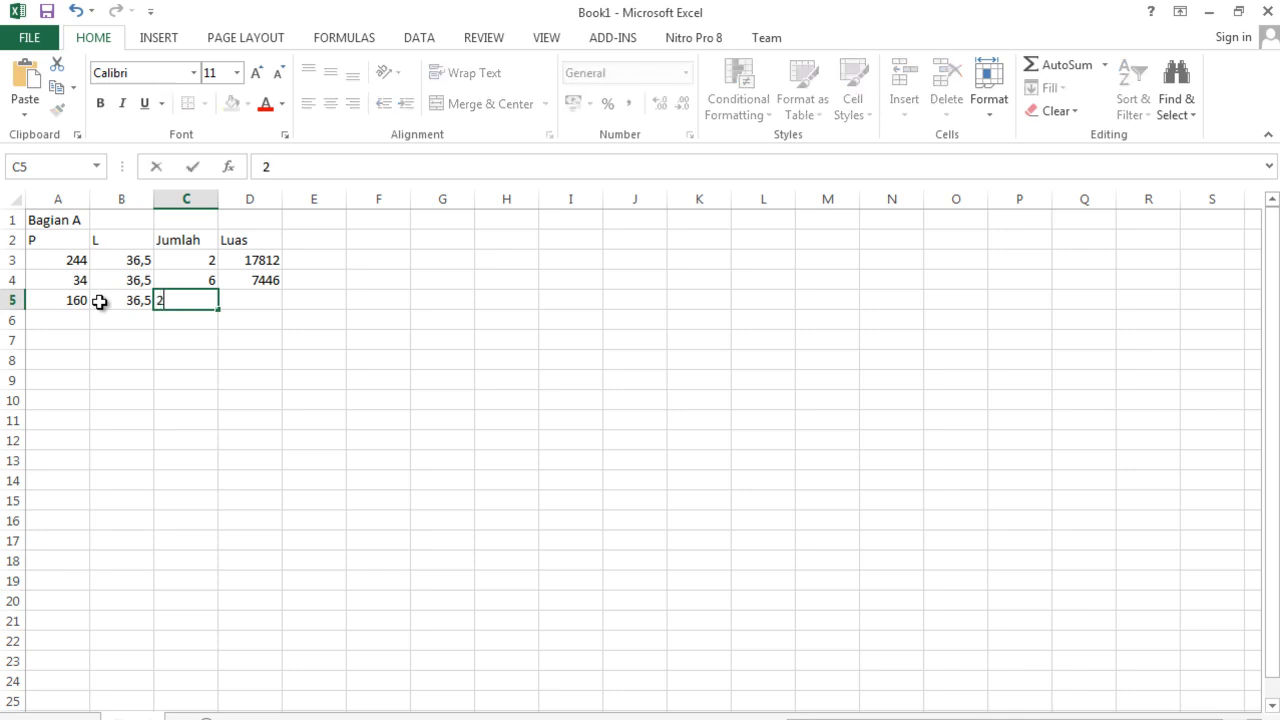
pyautogui.press('Tab')
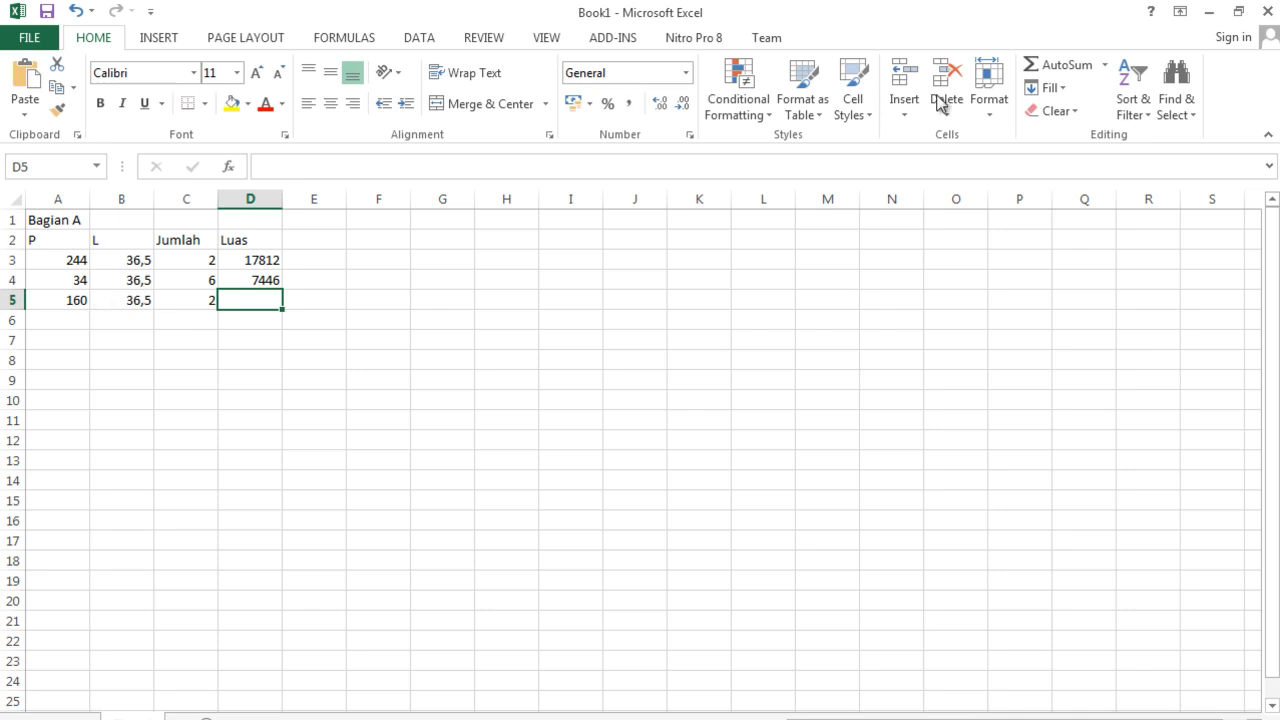
# Step: Extend the area formula from cell D4 down to D5
pyautogui.click(239, 275)
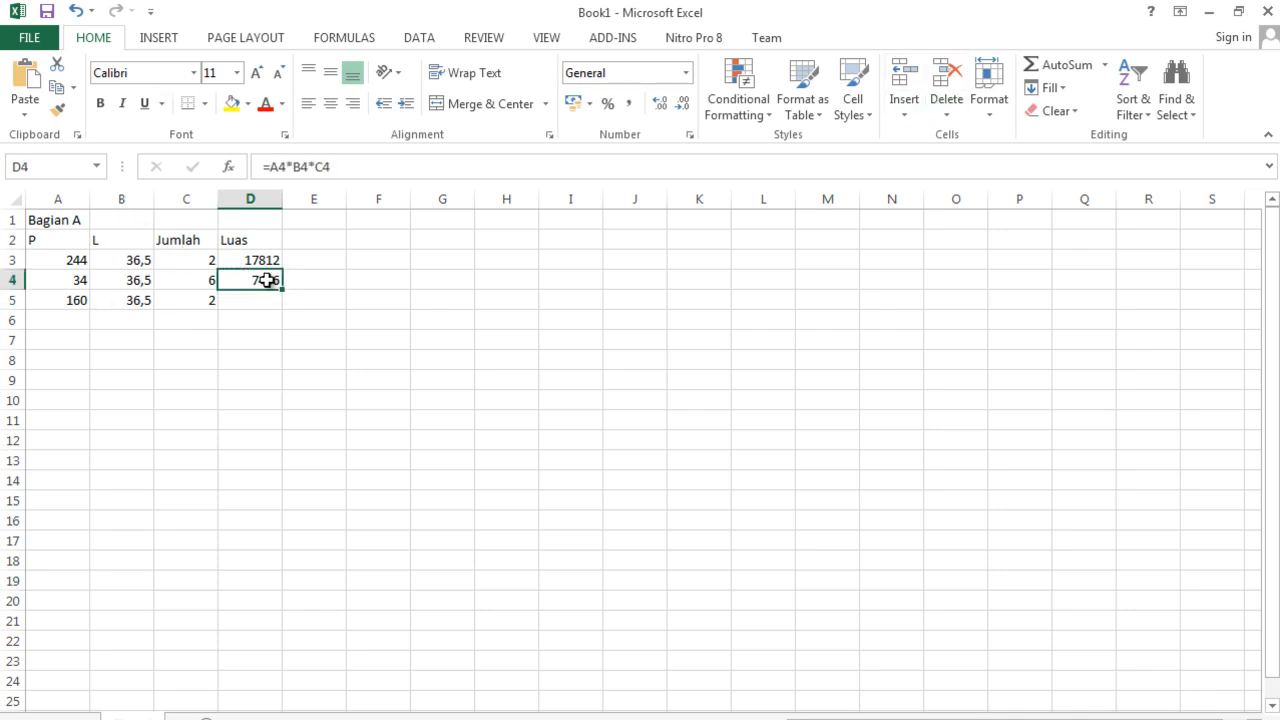
pyautogui.moveTo(283, 289); pyautogui.dragTo(279, 308)
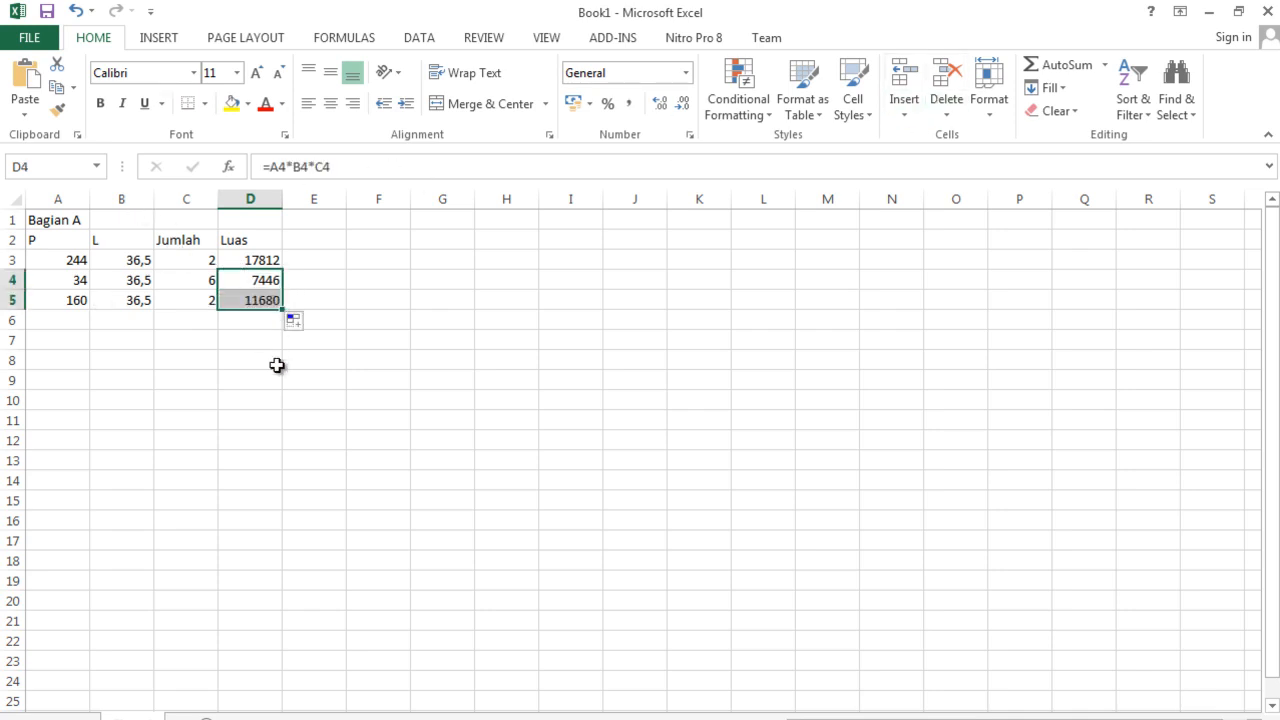
pyautogui.click(275, 360)
pyautogui.click(262, 317)
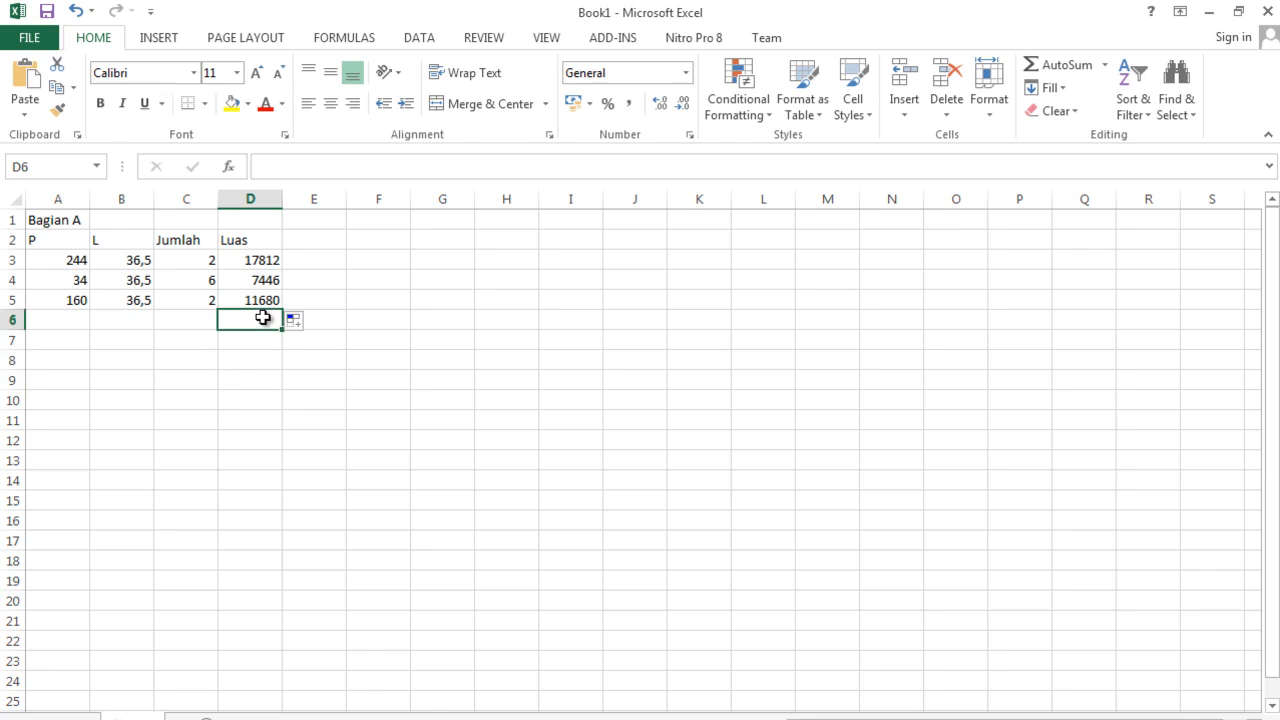
# Step: Merge and center cells A6 to C6 and label the merged cell Triplek
pyautogui.moveTo(40, 320); pyautogui.dragTo(195, 319)
pyautogui.click(452, 104)
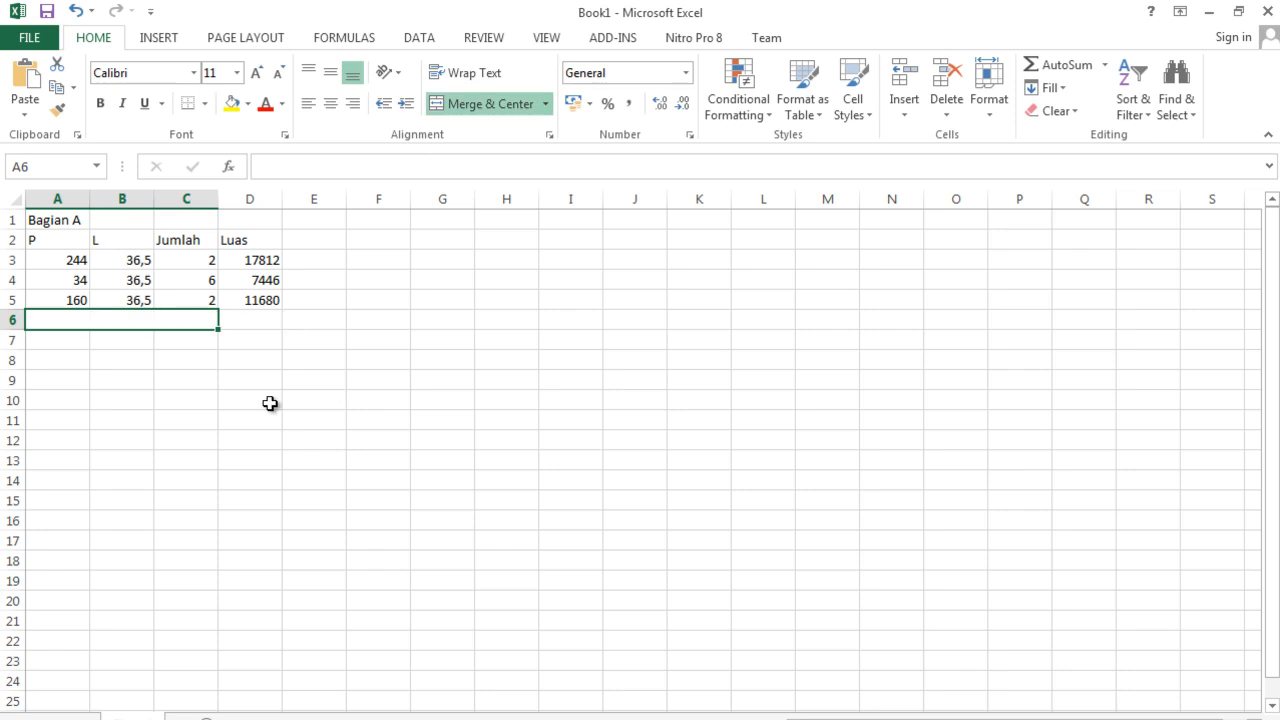
pyautogui.write('T')
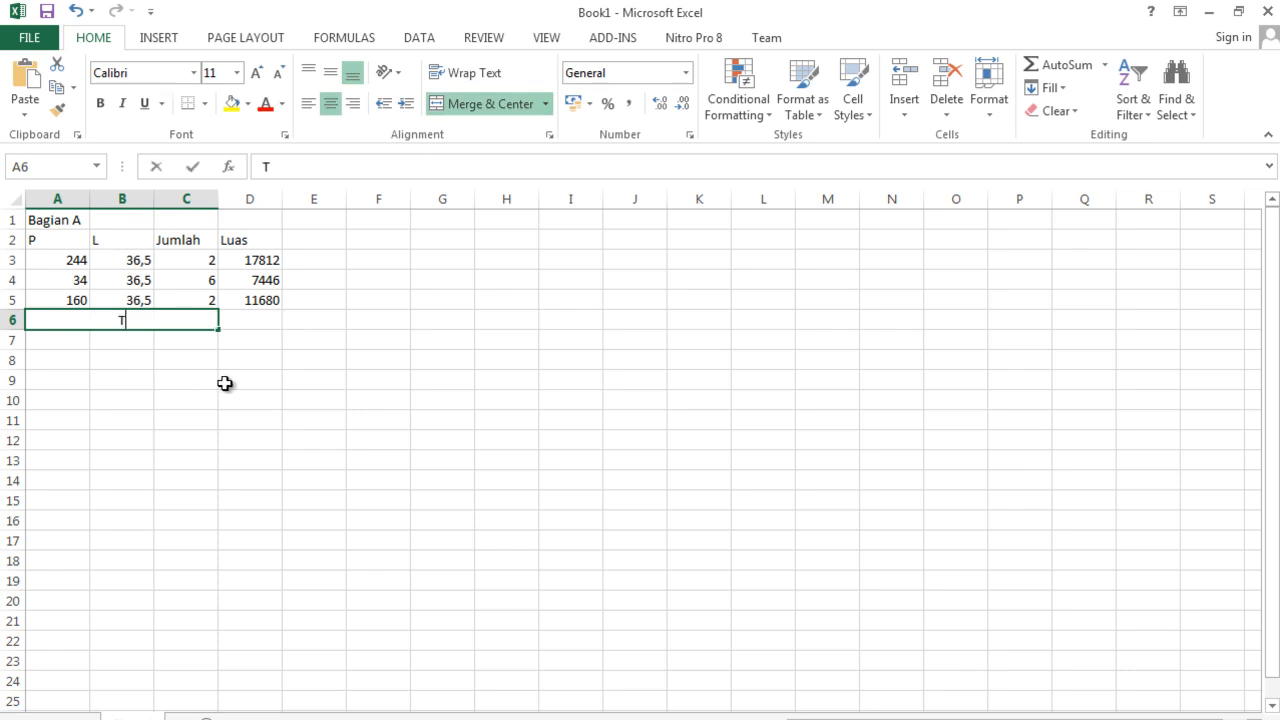
pyautogui.write('riplek')
pyautogui.press('Tab')
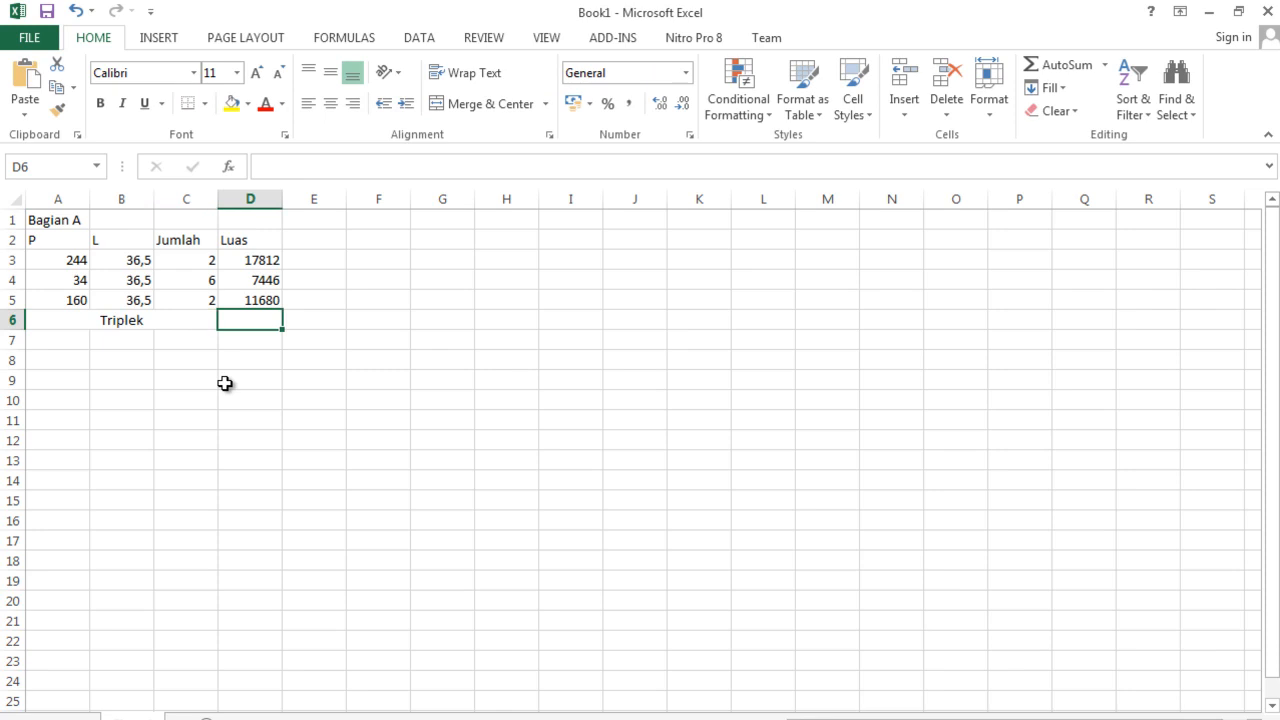
# Step: Total the panel areas of D3 to D5 in cell D6 with a SUM formula
pyautogui.write('=sum(')
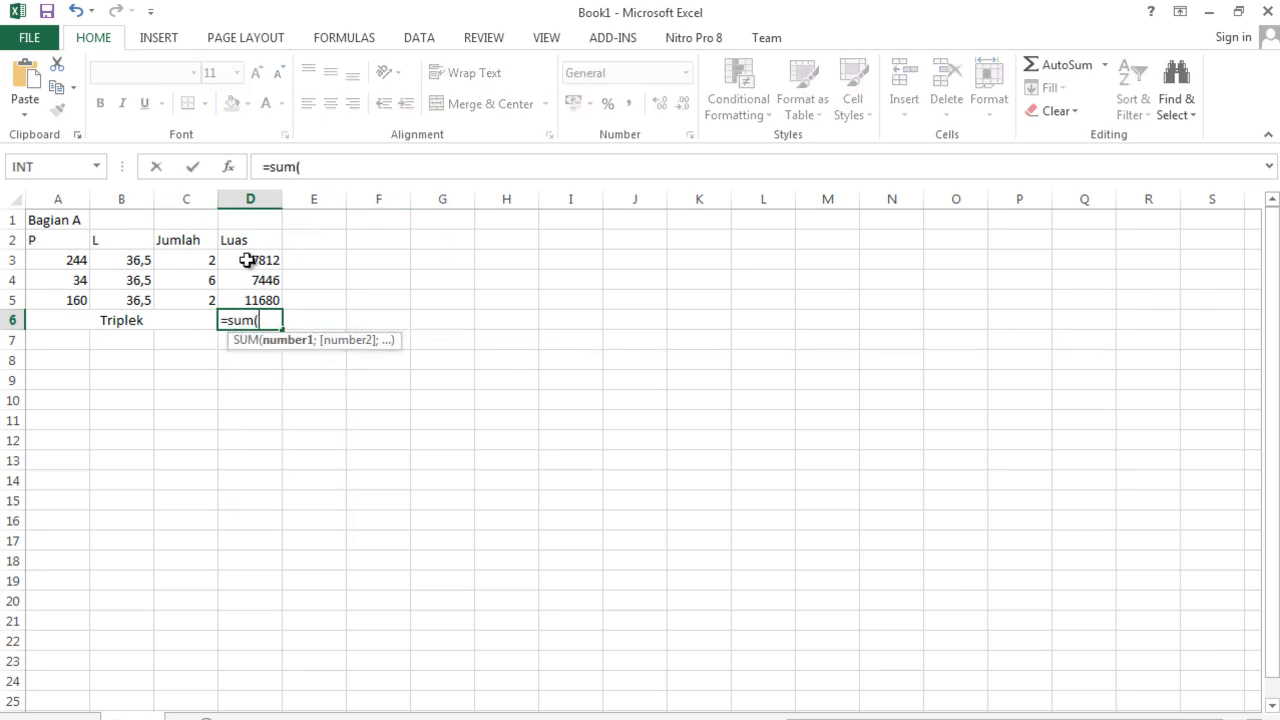
pyautogui.moveTo(249, 260); pyautogui.dragTo(246, 293)
pyautogui.press('Return')
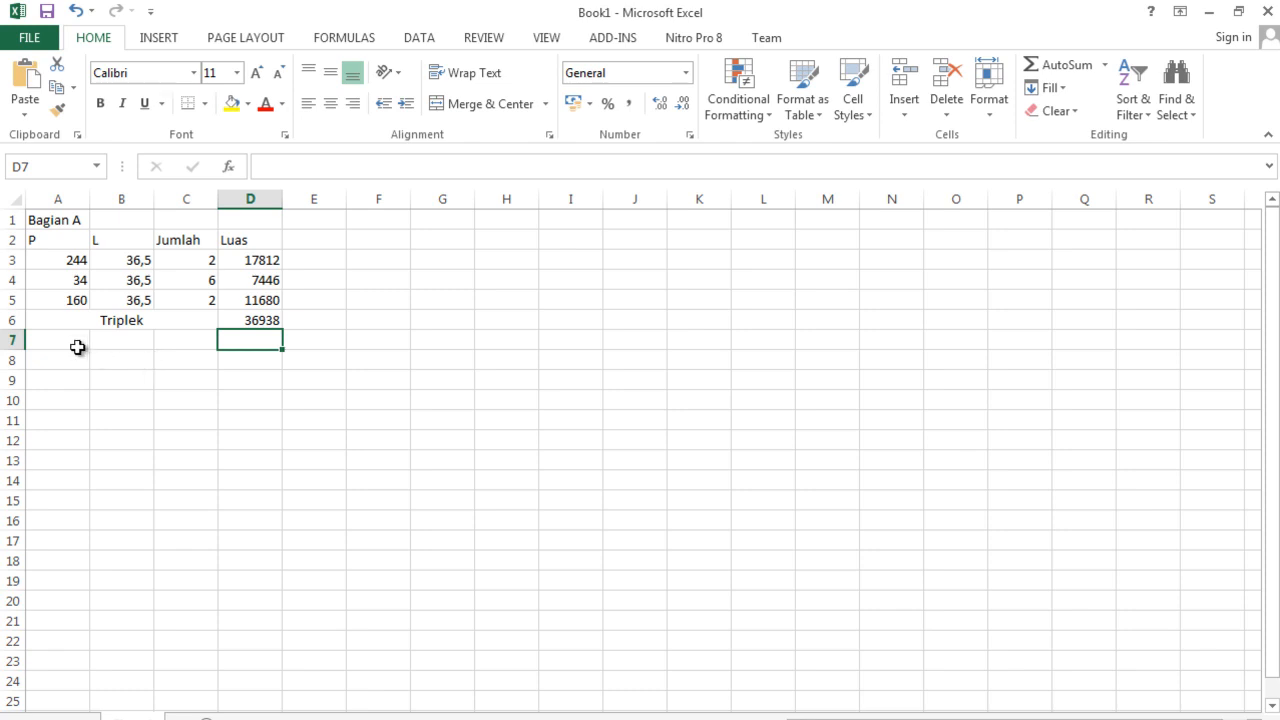
# Step: Merge and center the Bagian A title across cells A1 to D1
pyautogui.moveTo(46, 220); pyautogui.dragTo(247, 219)
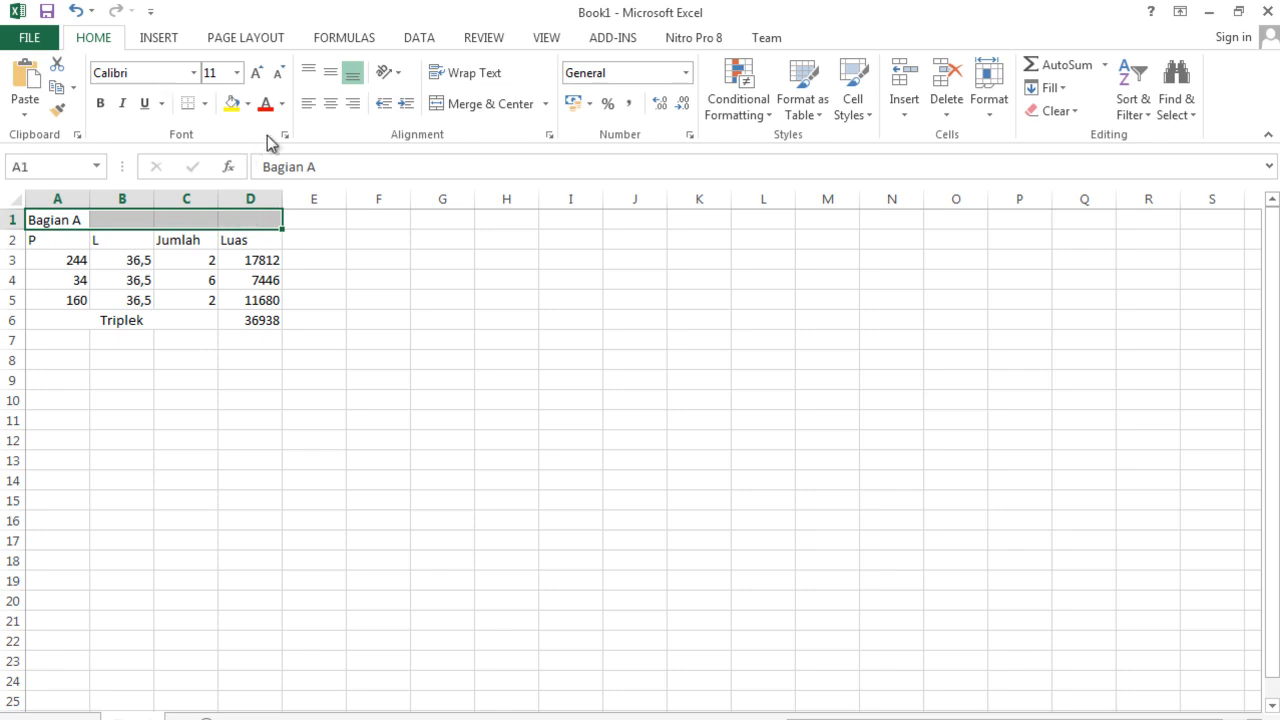
pyautogui.click(461, 104)
pyautogui.click(306, 404)
# Step: Apply all borders to the Bagian A table in cells A1 to D6
pyautogui.moveTo(137, 220); pyautogui.dragTo(151, 308)
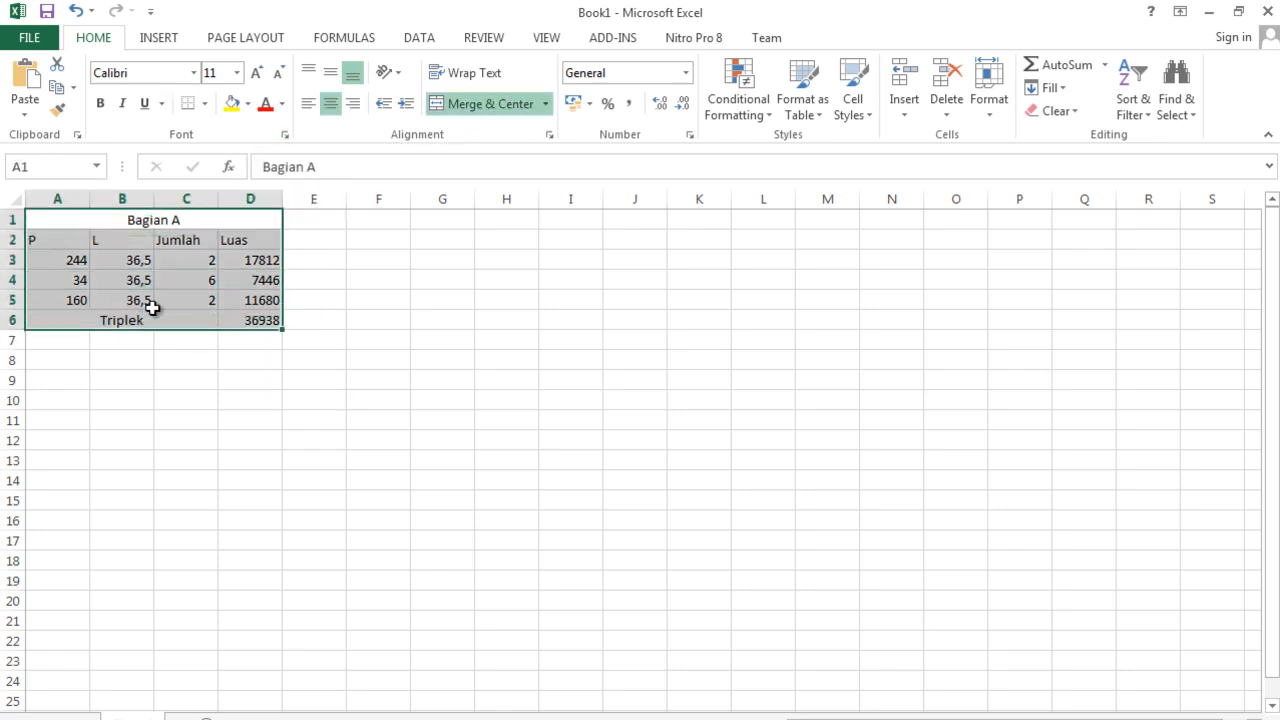
pyautogui.click(204, 103)
pyautogui.click(213, 276)
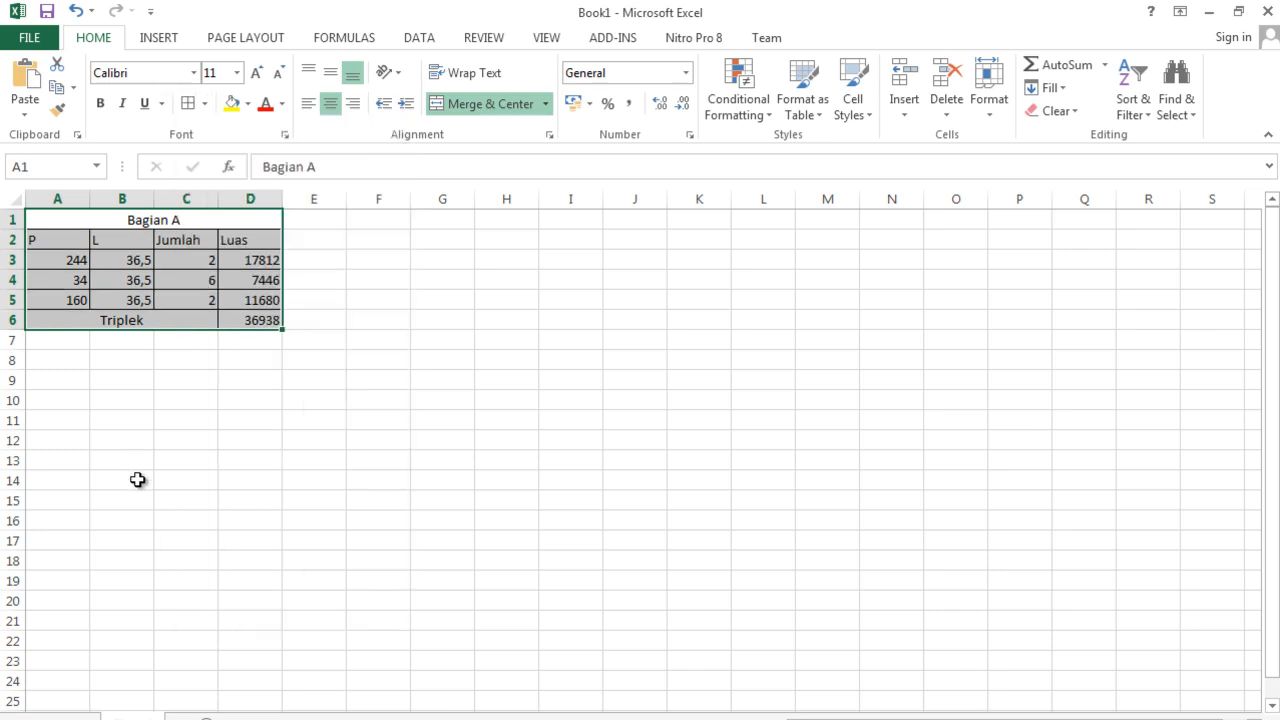
pyautogui.click(140, 458)
# Step: Enter the heading Bagian A in cell A8, below the finished table
pyautogui.click(53, 358)
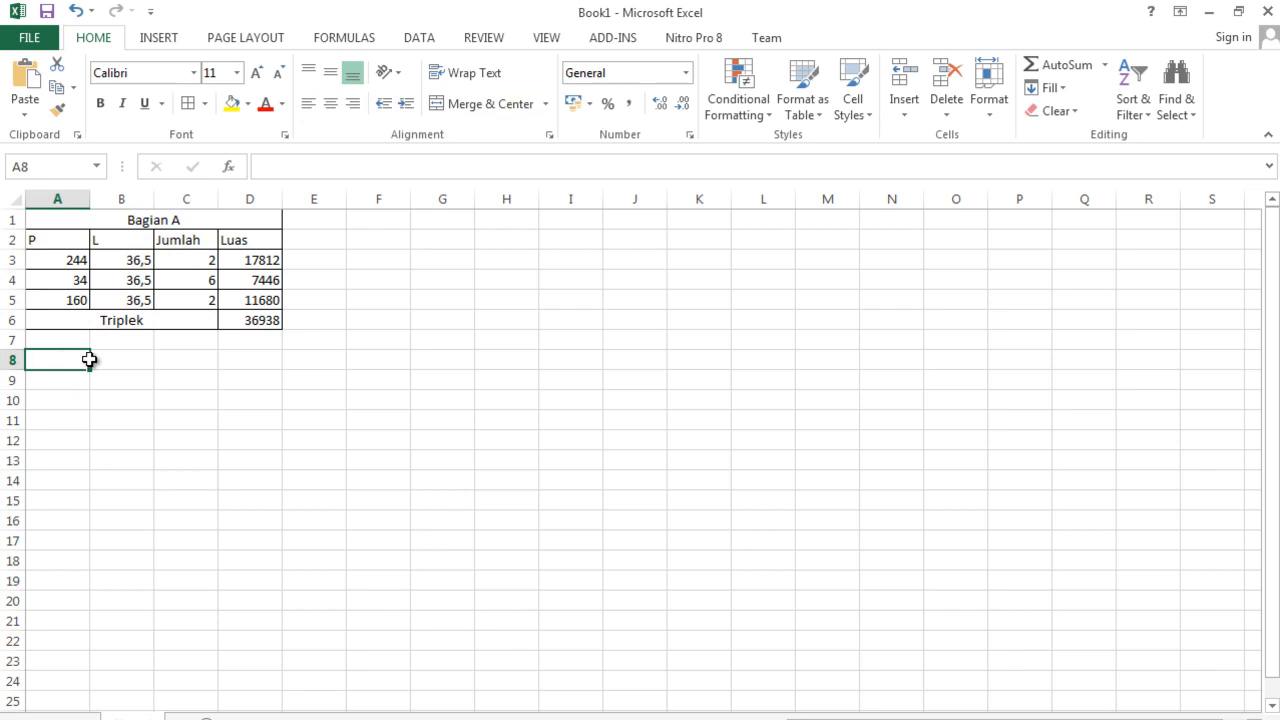
pyautogui.write('Bagian A')
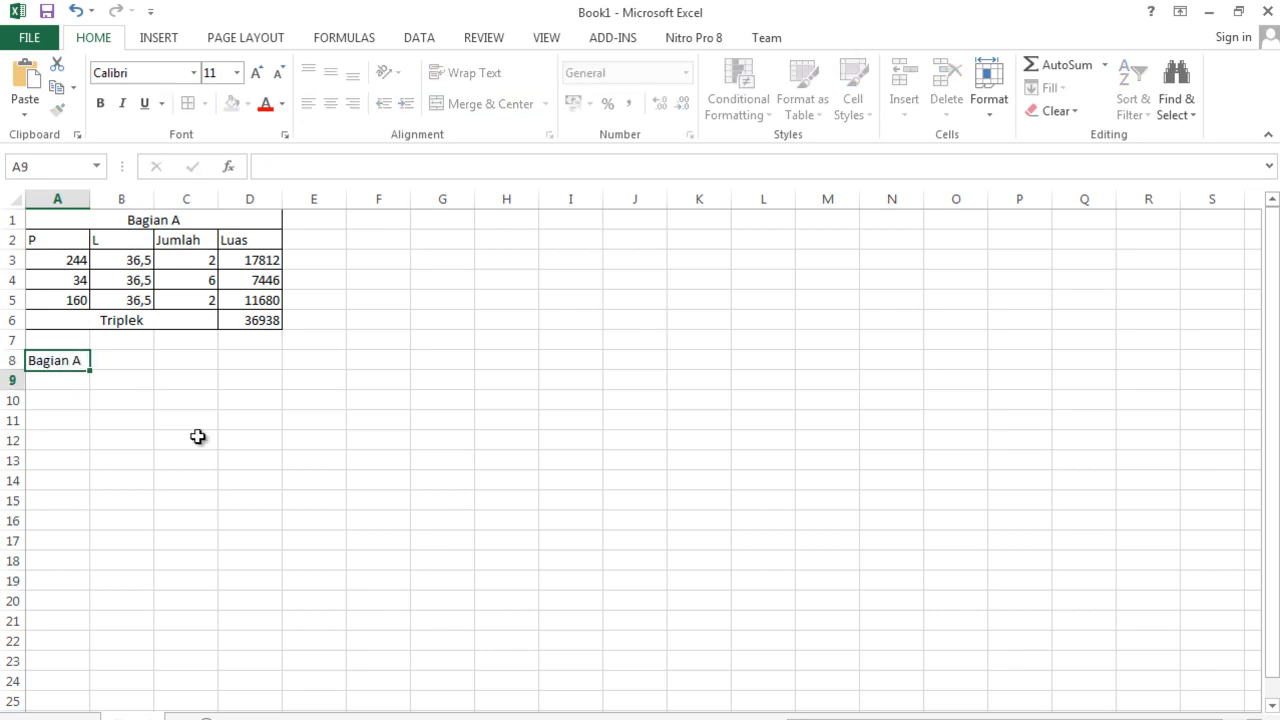
pyautogui.press('Return')
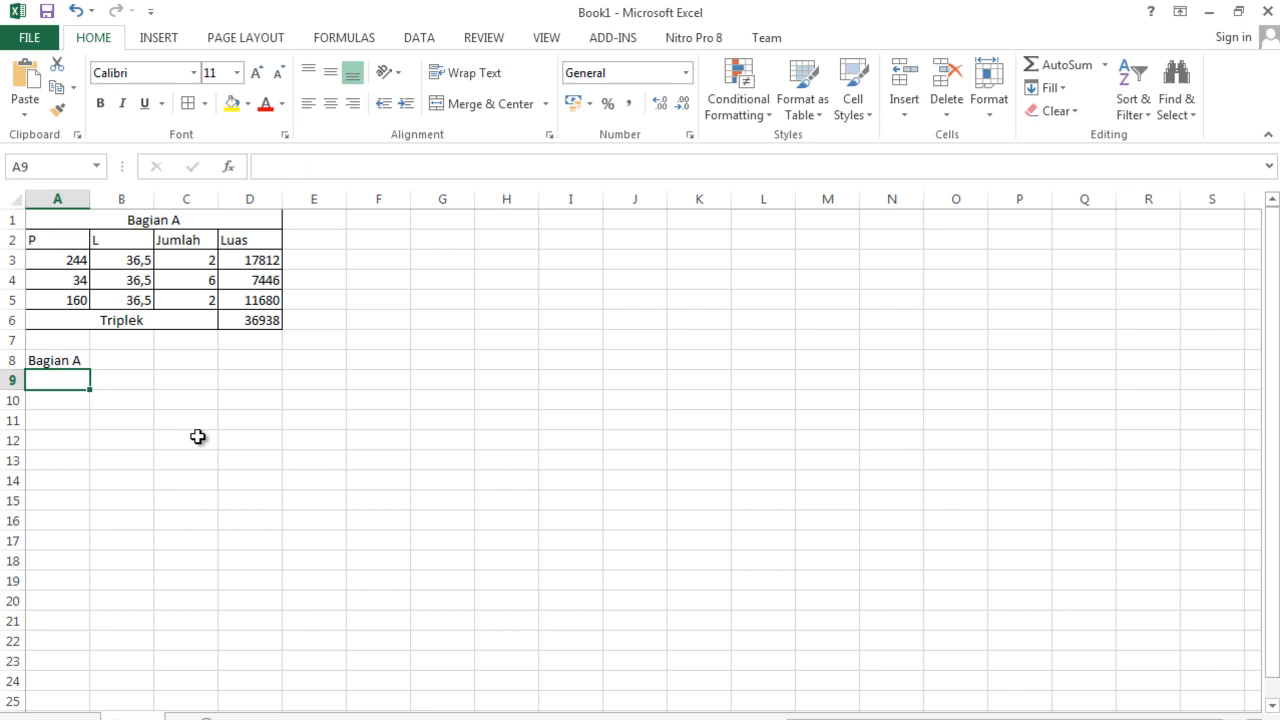
# Step: Switch to SketchUp and examine the low cabinet's wood base, white top and dividers to identify its panels
pyautogui.moveTo(415, 717)
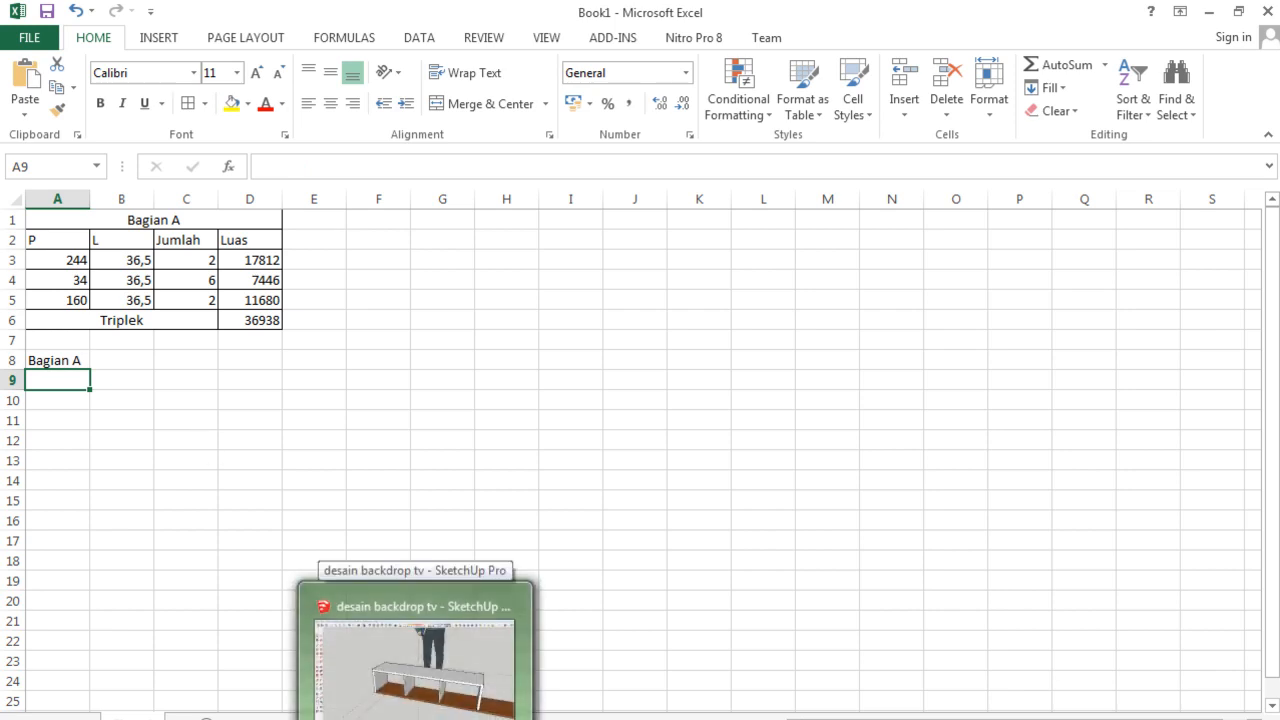
pyautogui.click(415, 660)
pyautogui.scroll(-3, 426, 639)
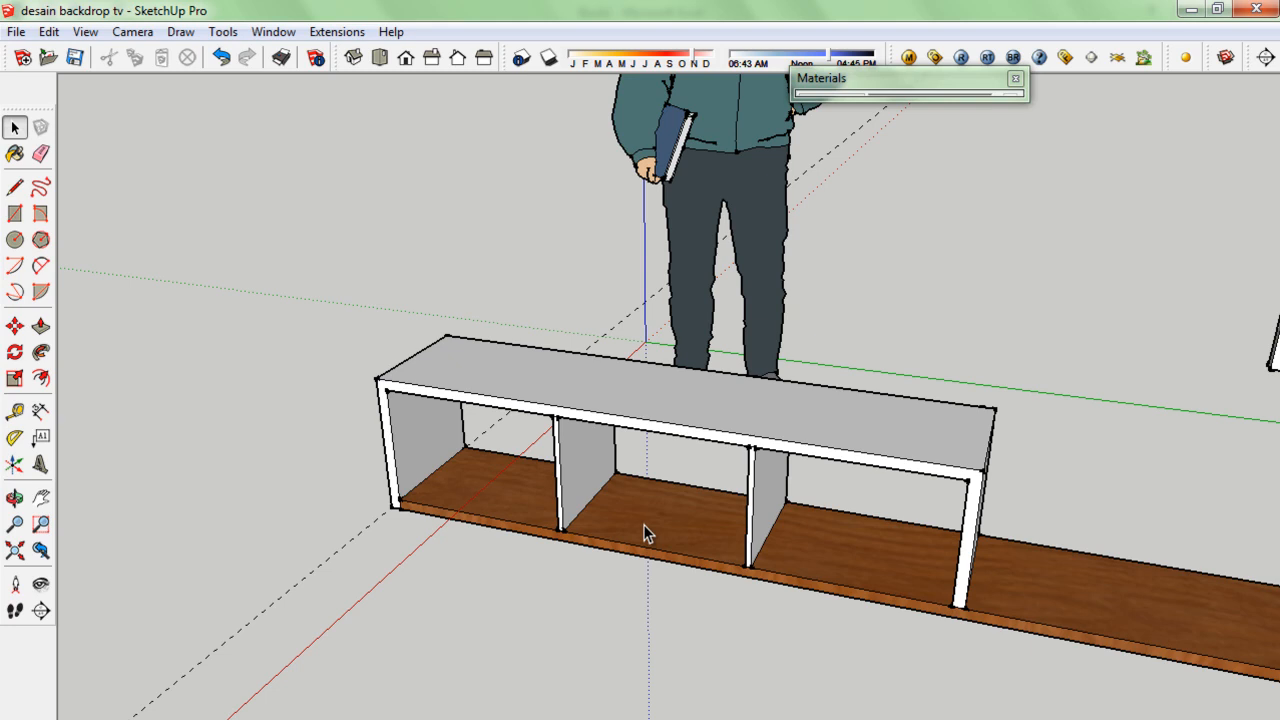
pyautogui.scroll(-1, 643, 524)
pyautogui.scroll(-1, 643, 524)
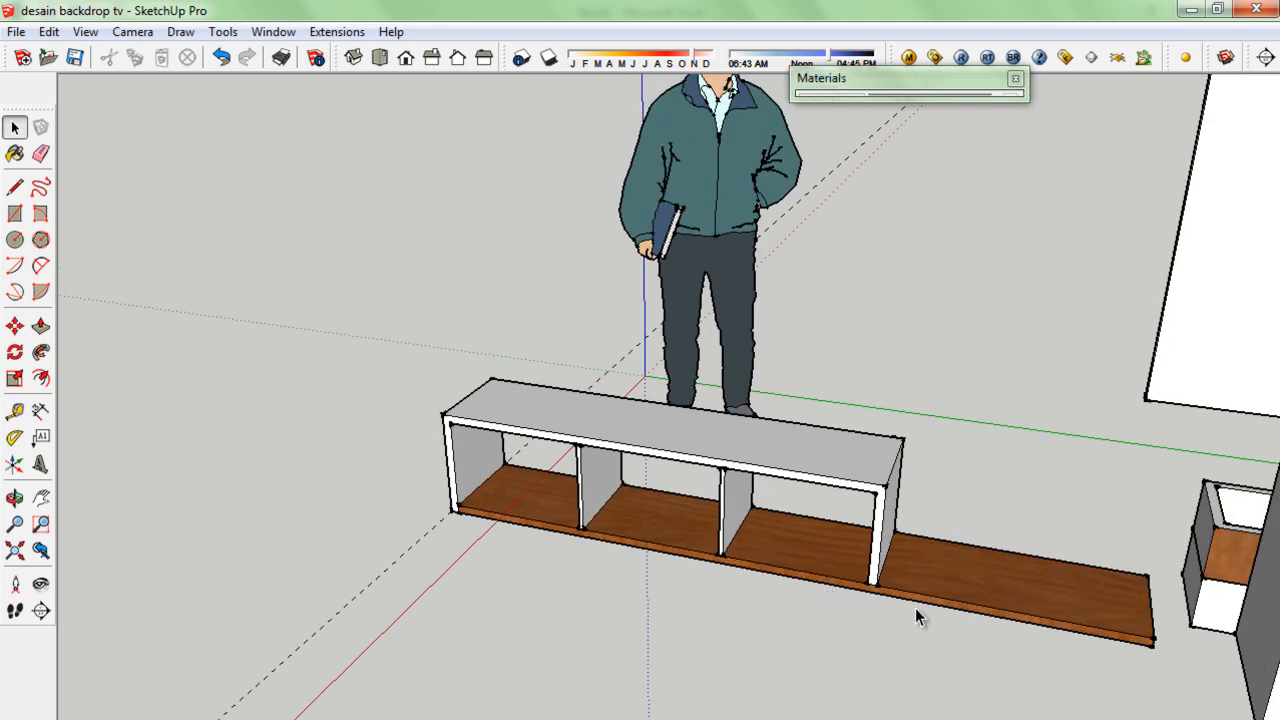
pyautogui.scroll(2, 843, 581)
pyautogui.scroll(1, 650, 572)
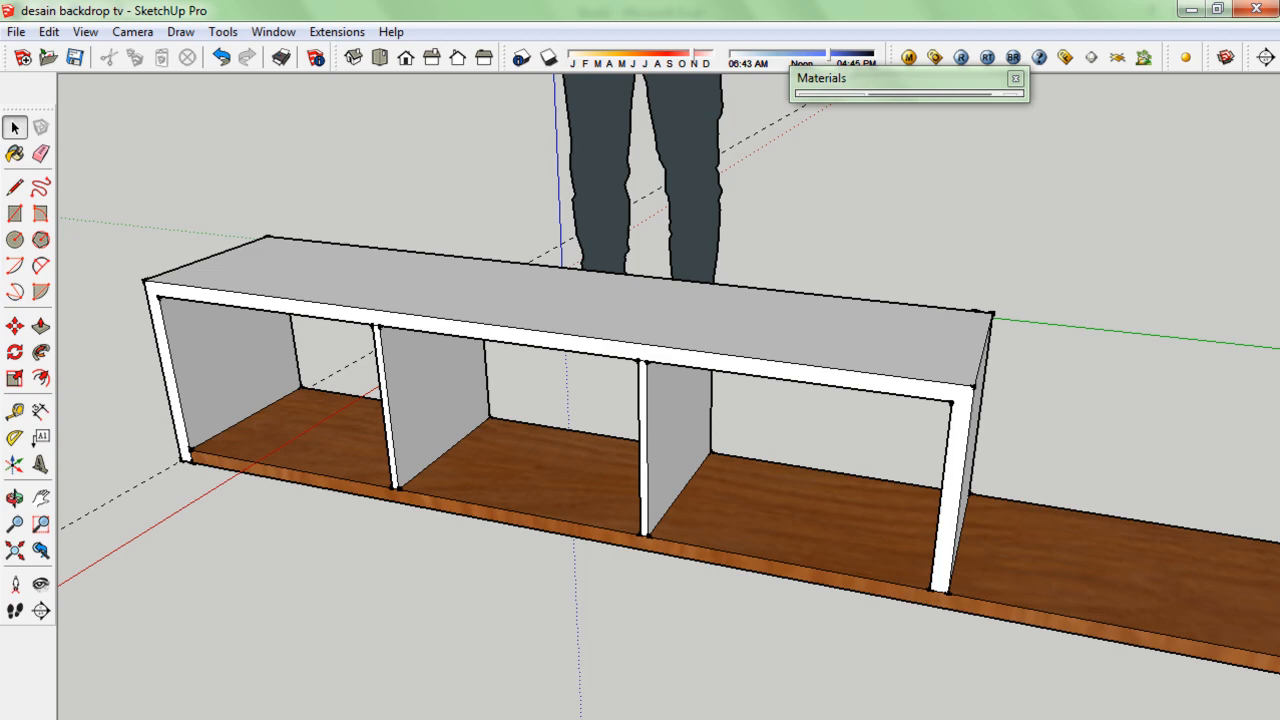
# Step: Switch back to Excel and enter 244, 36,5 and quantity 1 in cells A9 to C9 under the second heading
pyautogui.click(540, 719)
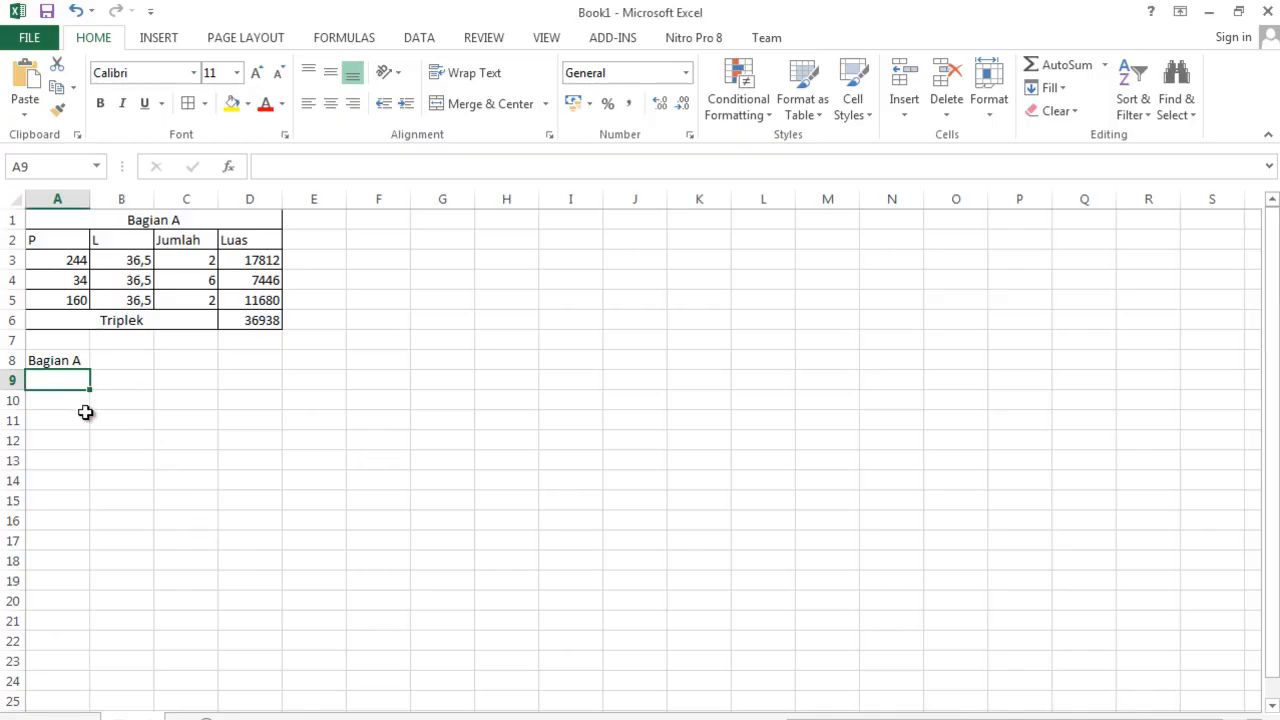
pyautogui.write('22')
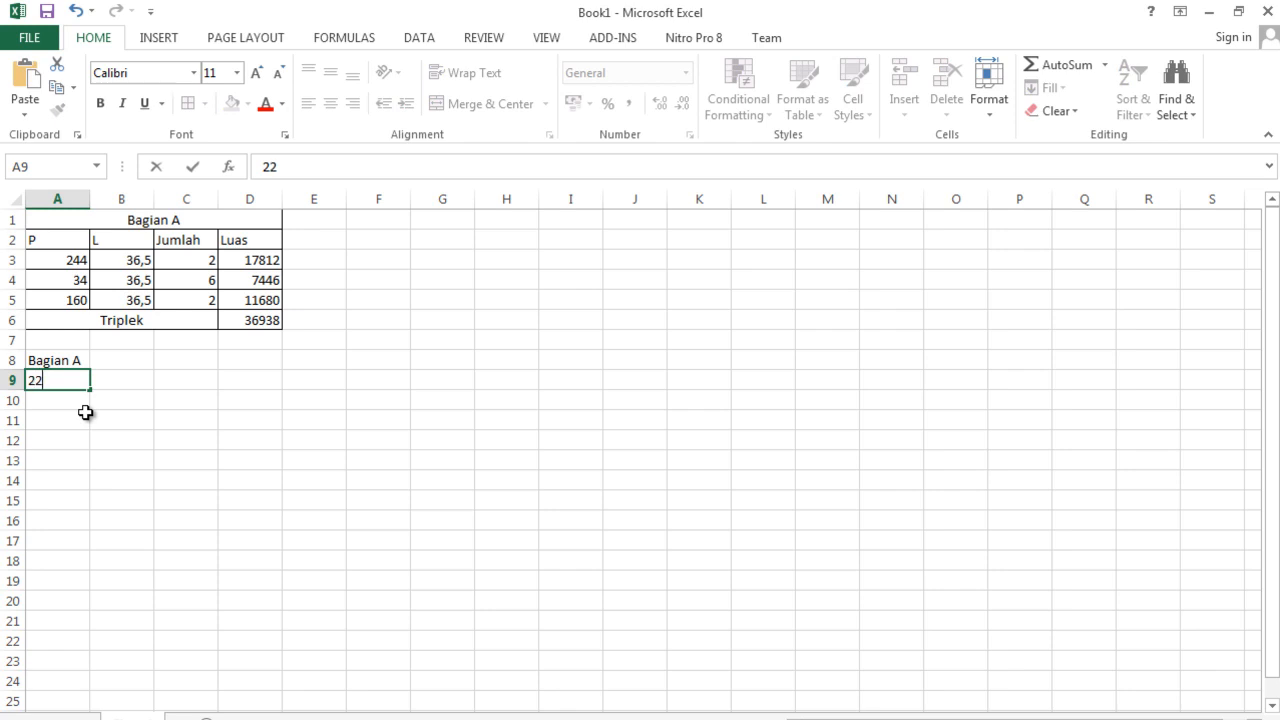
pyautogui.press('BackSpace')
pyautogui.write('44')
pyautogui.press('Tab')
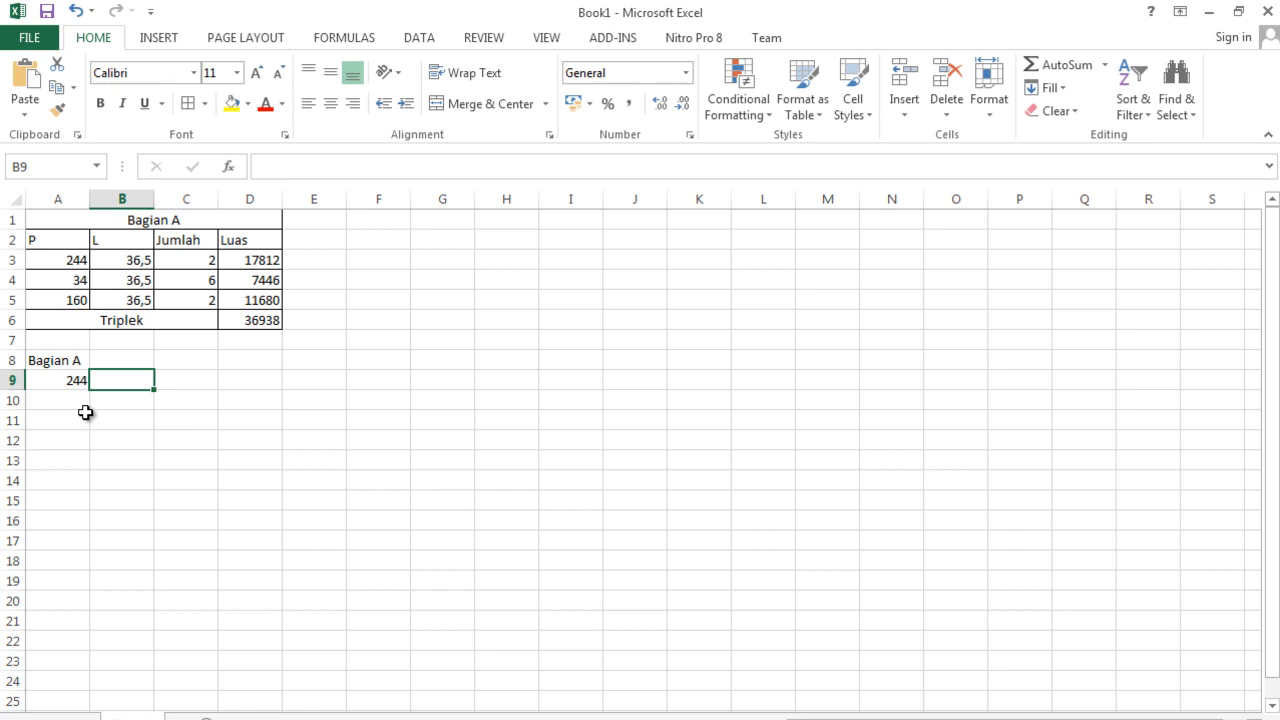
pyautogui.write('36')
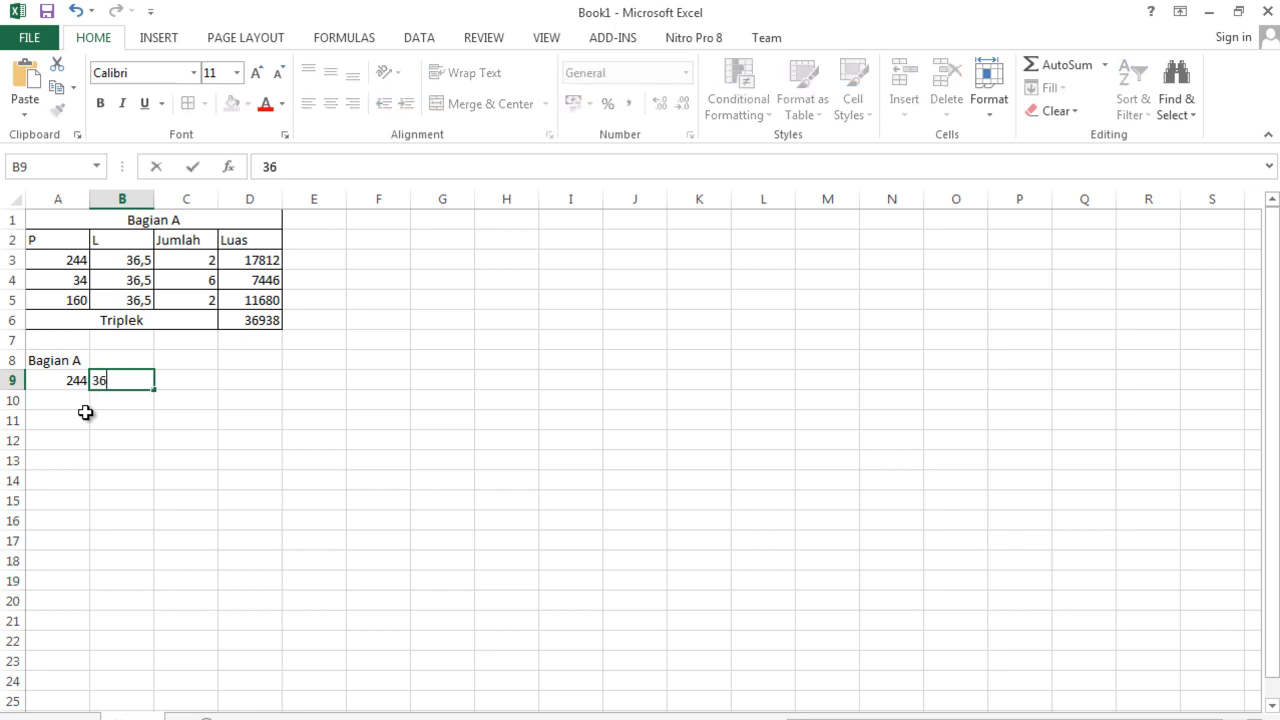
pyautogui.press('Tab')
pyautogui.write('1')
pyautogui.press('Return')
pyautogui.press('Left')
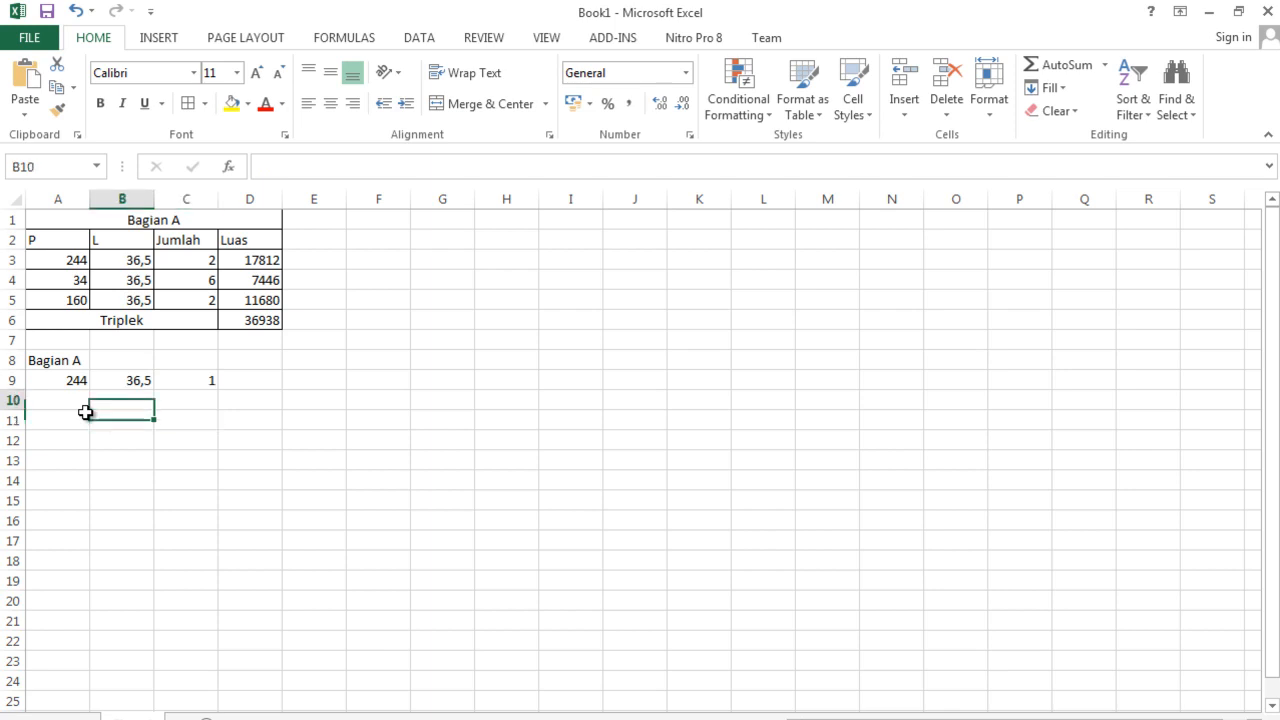
pyautogui.press('Left')
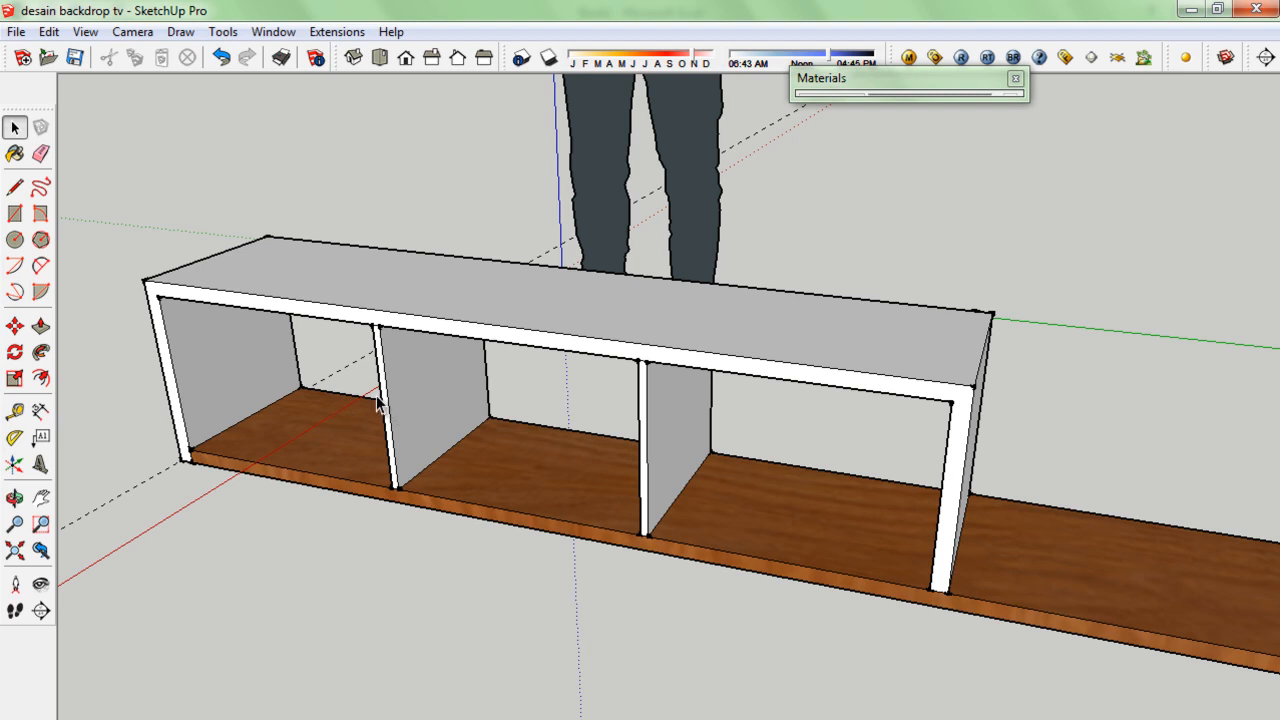
# Step: Examine the cabinet's inner faces in SketchUp, checking both sides of the end panels and dividers
pyautogui.press('o')
pyautogui.moveTo(328, 428); pyautogui.dragTo(532, 422)
pyautogui.moveTo(371, 451); pyautogui.dragTo(331, 497)
pyautogui.press('space')
pyautogui.press('o')
pyautogui.moveTo(443, 523); pyautogui.dragTo(255, 453)
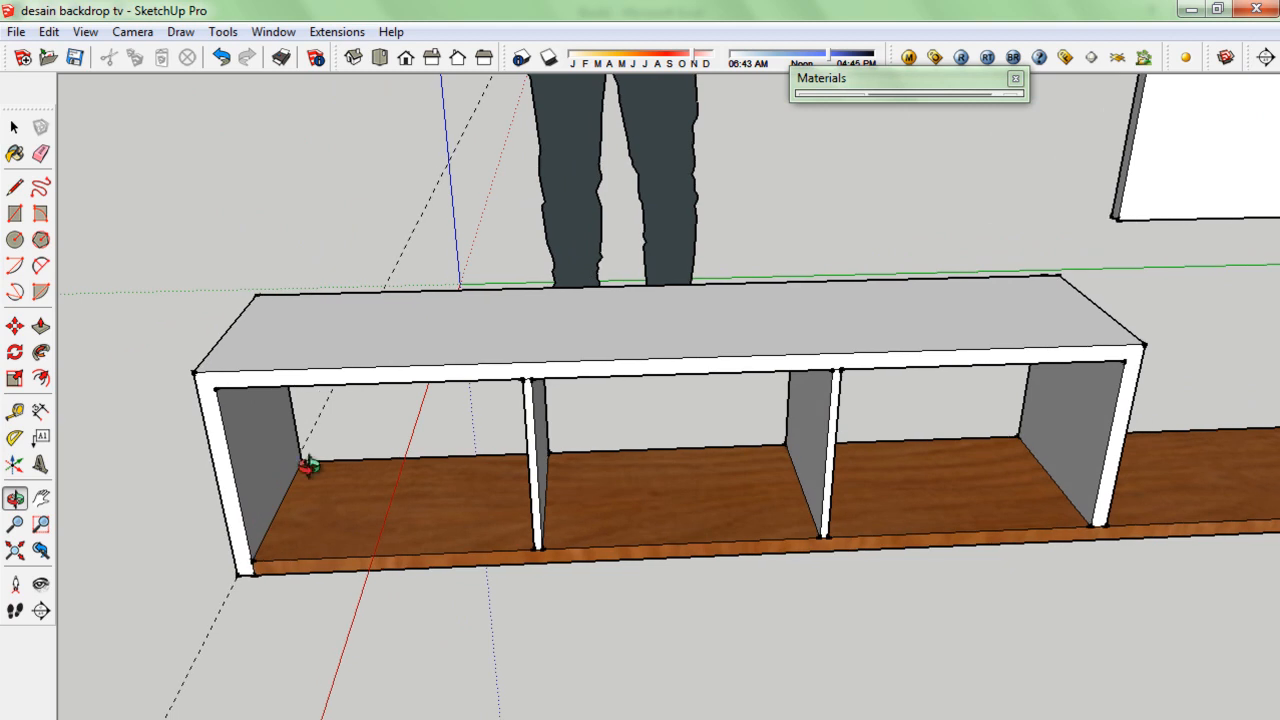
pyautogui.moveTo(505, 512); pyautogui.dragTo(480, 440)
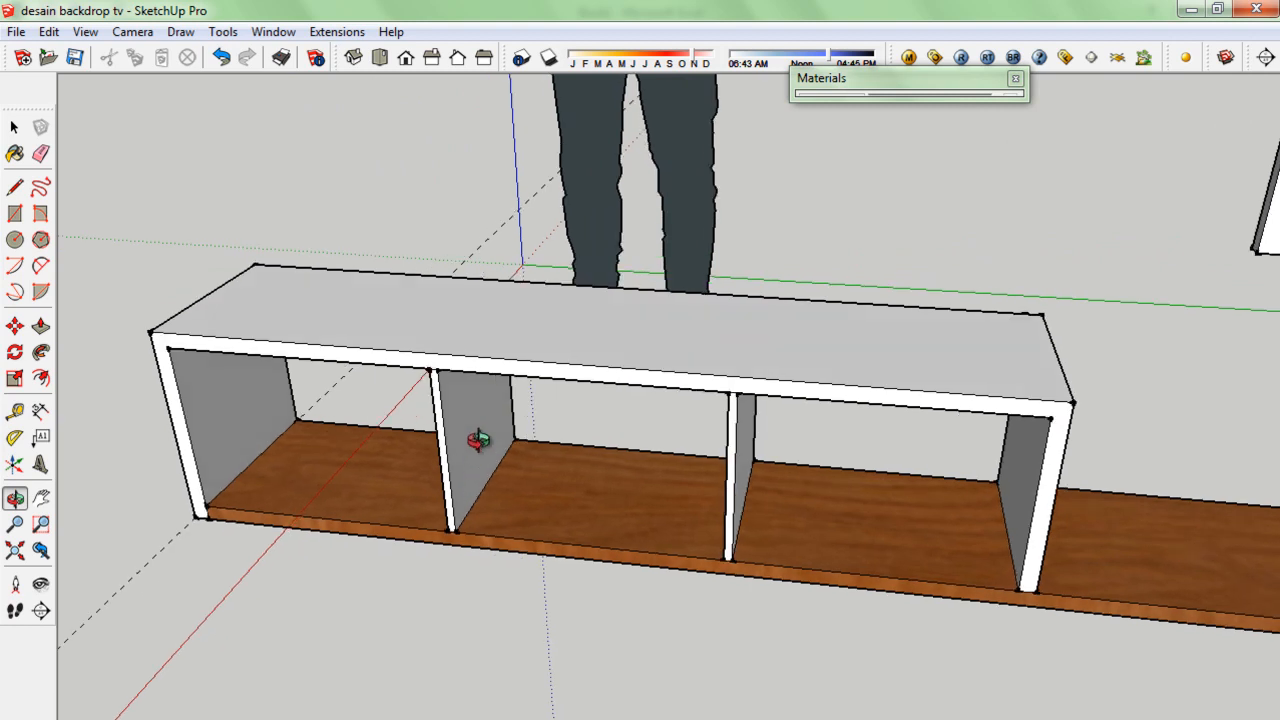
pyautogui.moveTo(569, 480); pyautogui.dragTo(694, 491)
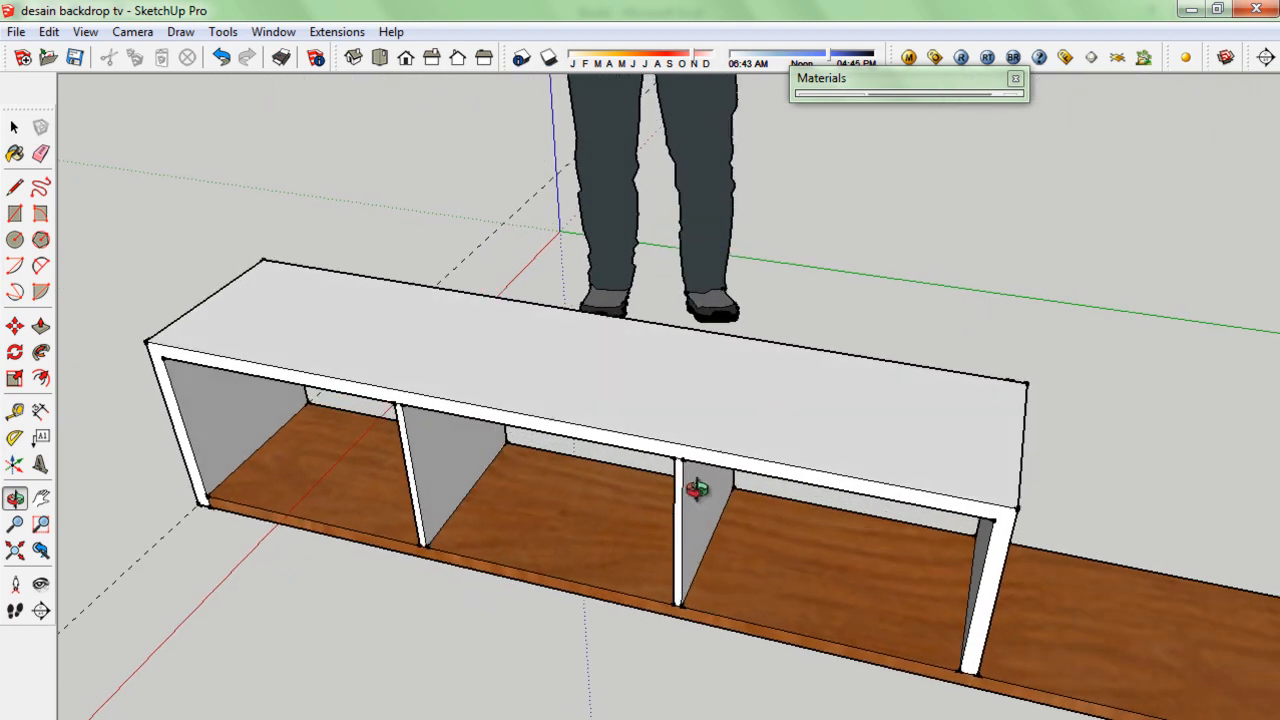
pyautogui.moveTo(831, 571); pyautogui.dragTo(1020, 506)
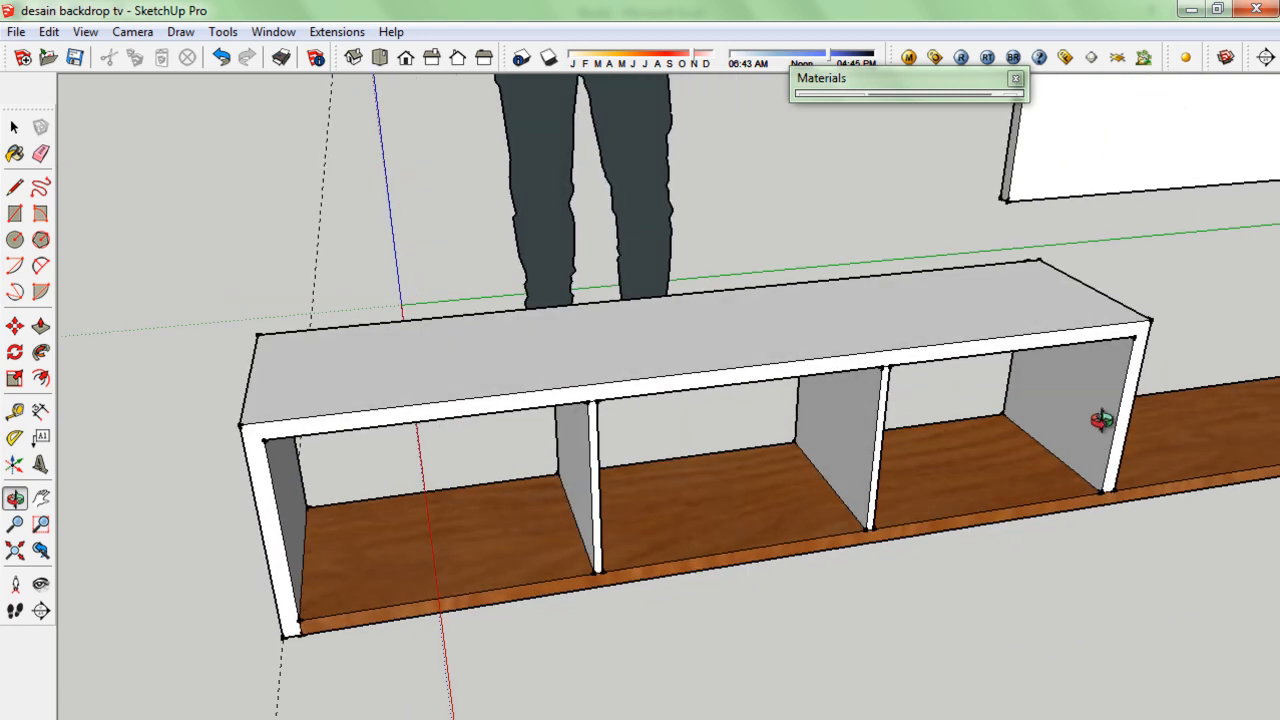
pyautogui.moveTo(1101, 421); pyautogui.dragTo(737, 491)
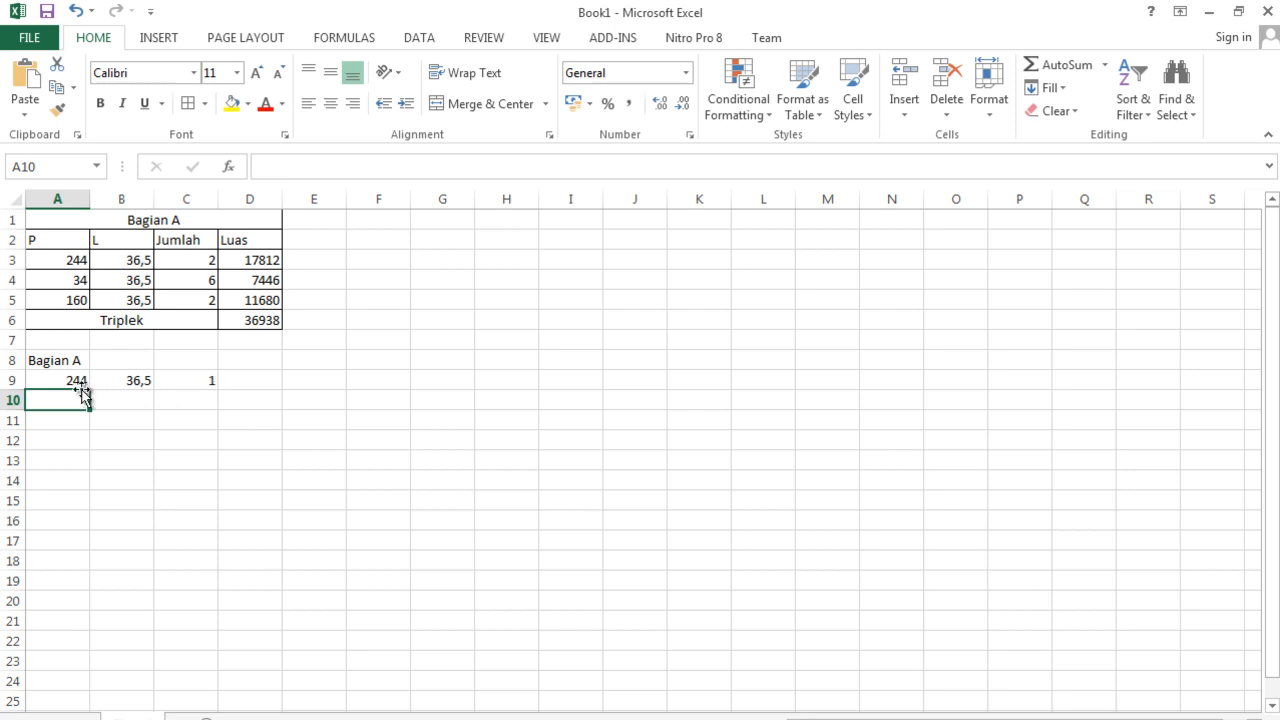
# Step: Fill cells A9 to D9 in the Excel sheet with light orange to mark the wood-finish panel row
pyautogui.moveTo(56, 381); pyautogui.dragTo(229, 381)
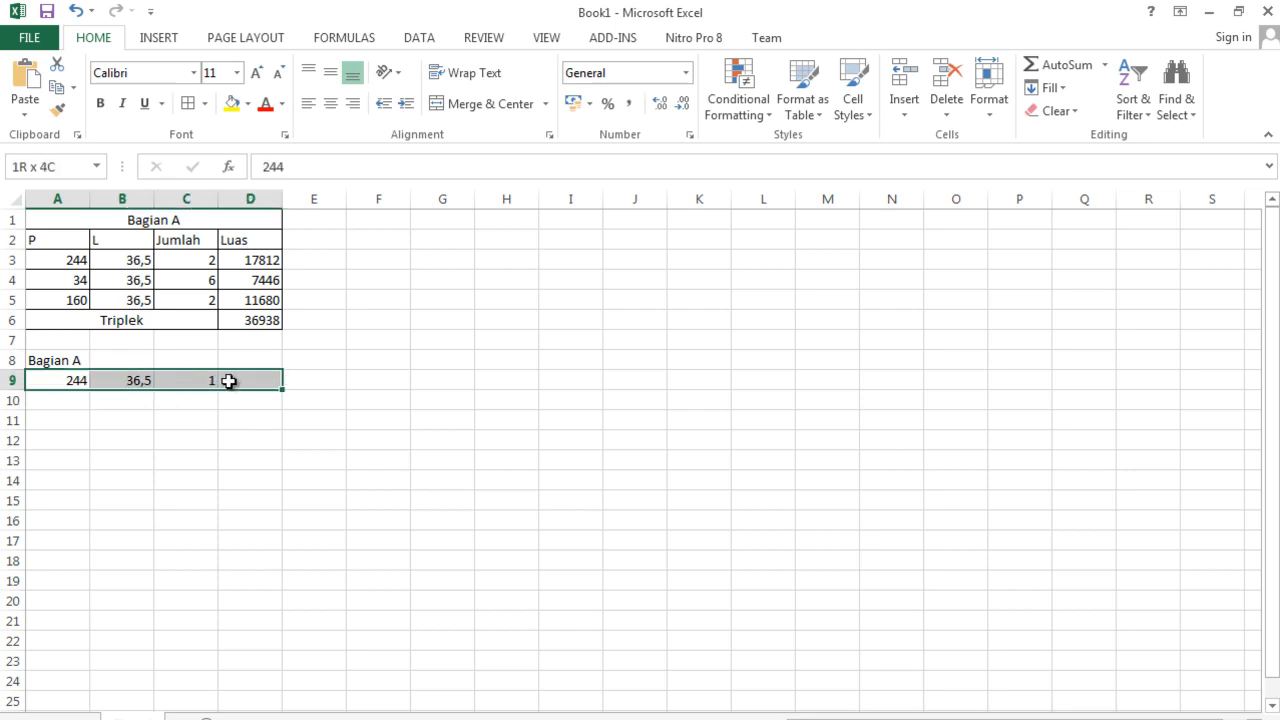
pyautogui.click(248, 103)
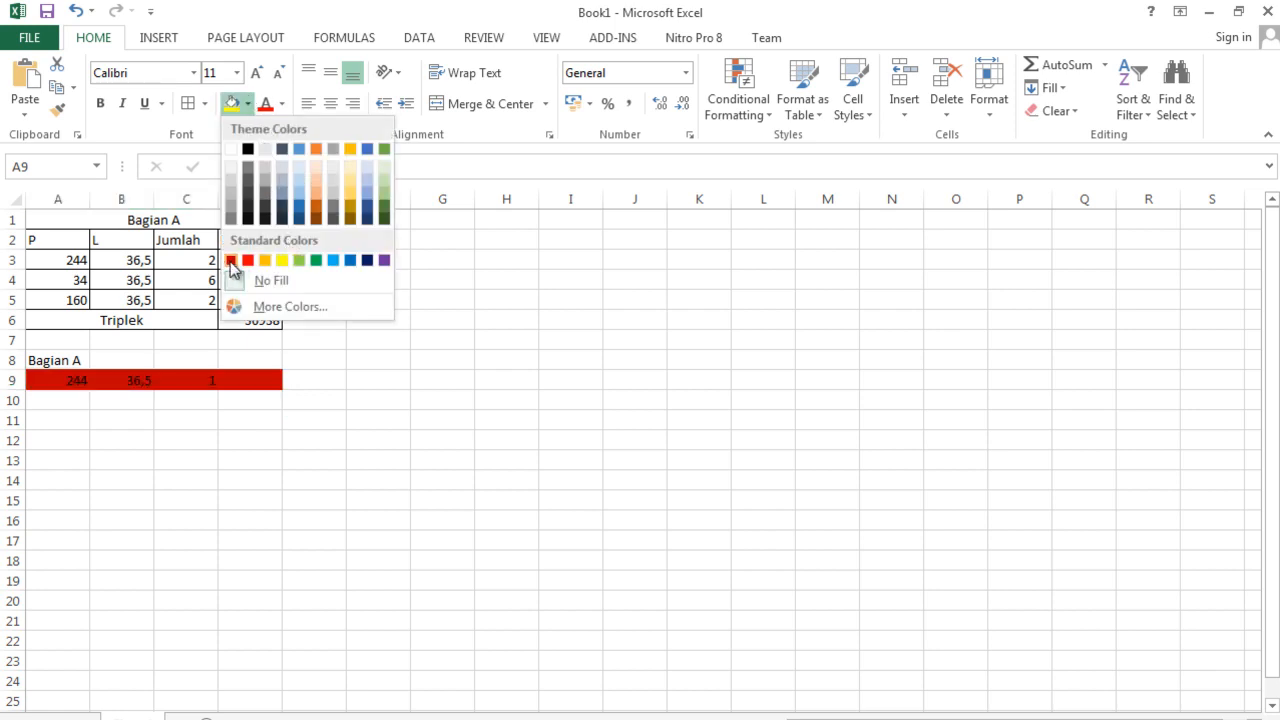
pyautogui.click(314, 216)
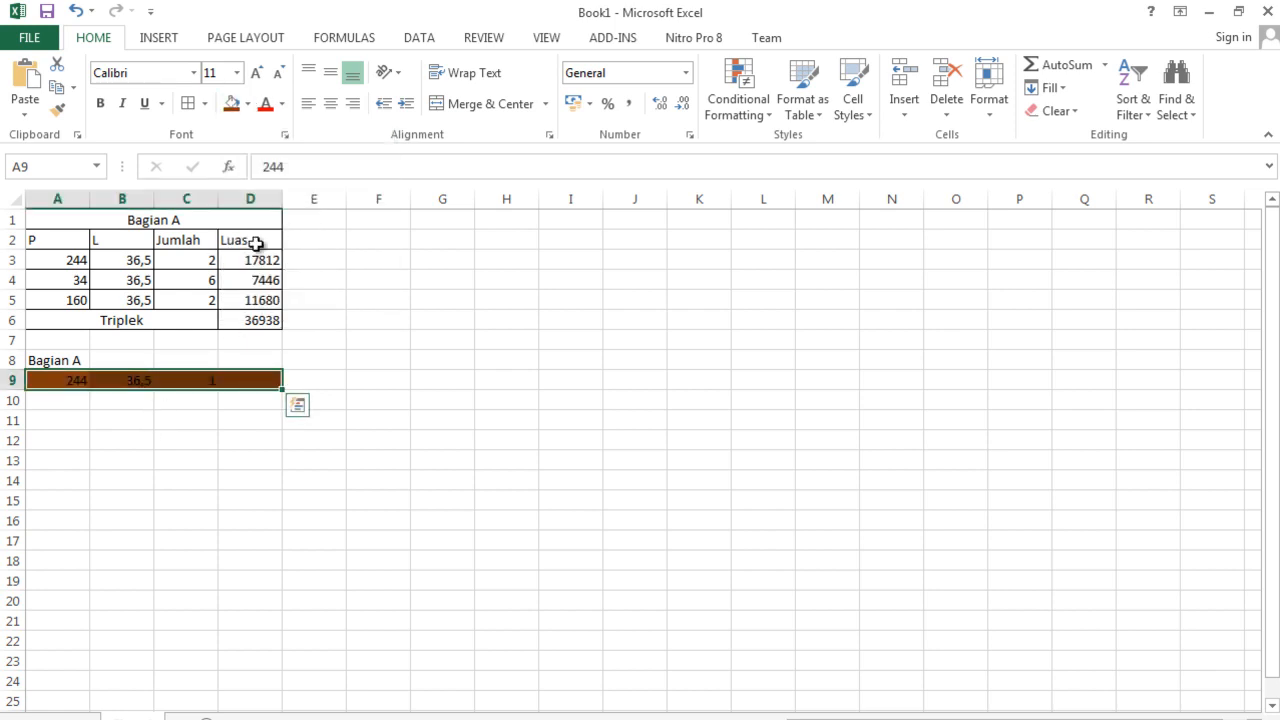
pyautogui.click(248, 104)
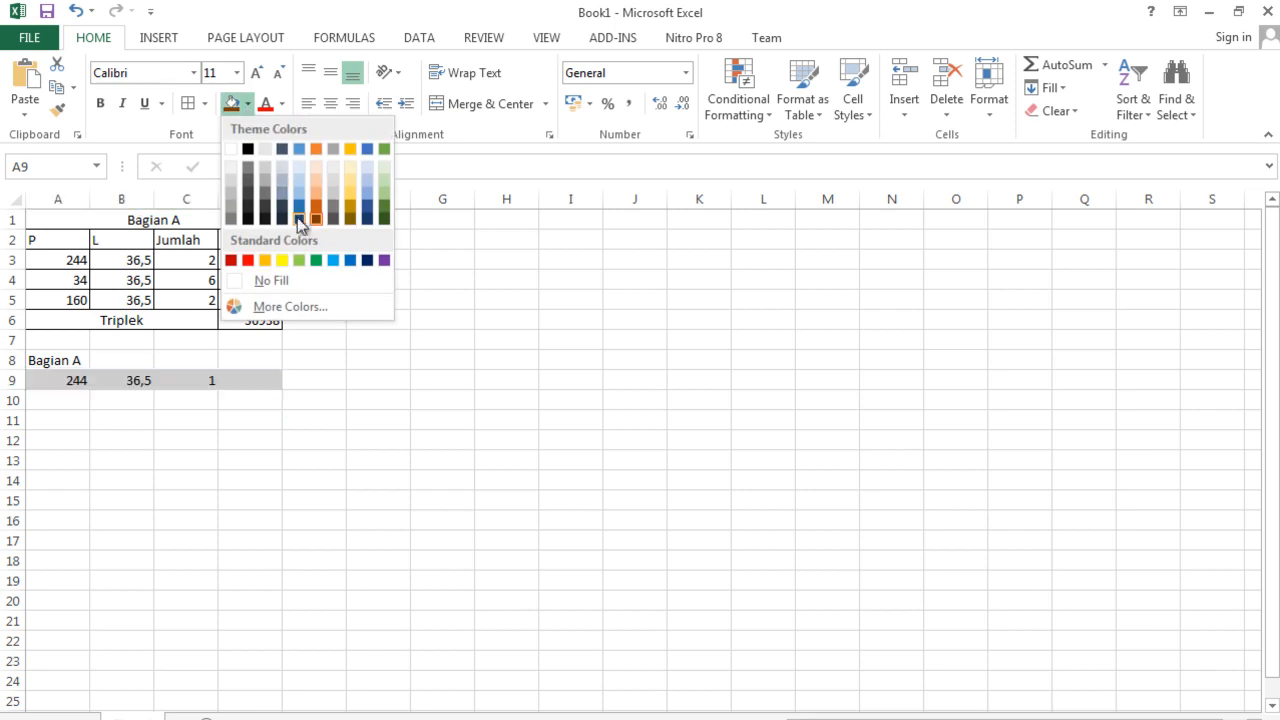
pyautogui.click(316, 188)
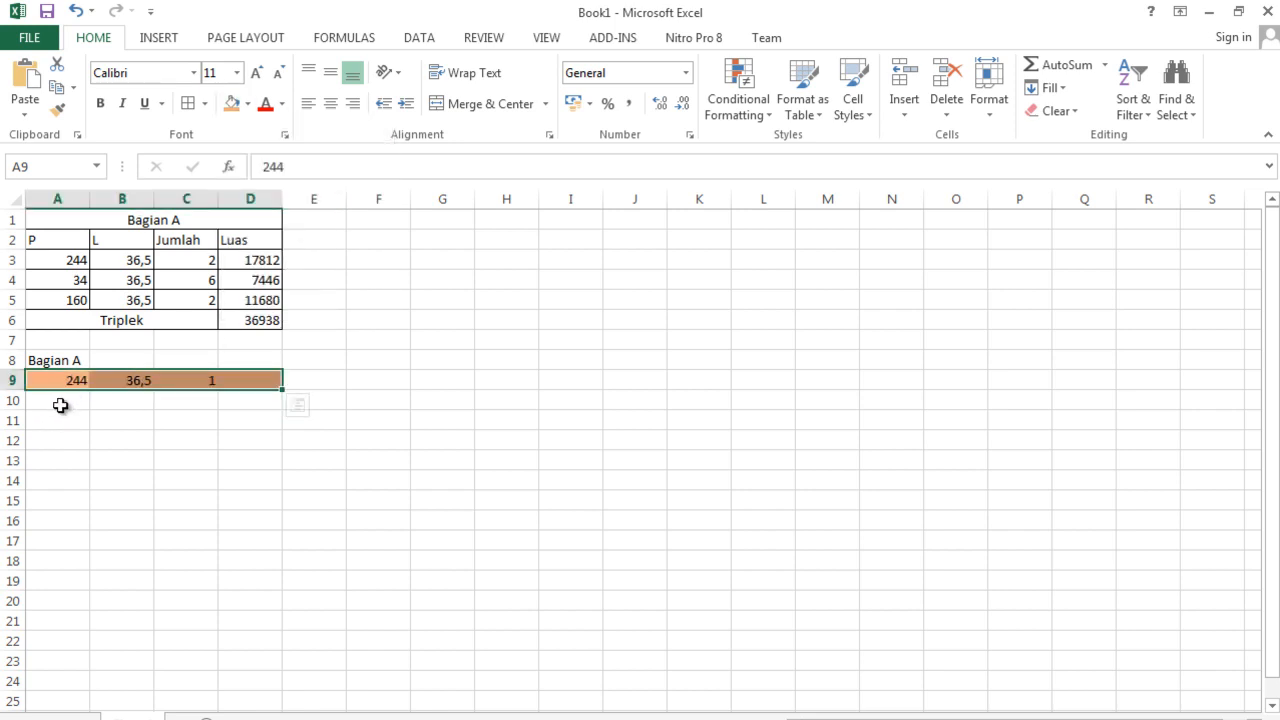
# Step: Check the cabinet in SketchUp briefly, and enter 34, 36,5 and quantity 8 in cells A10 to C10 of the Excel sheet
pyautogui.click(59, 404)
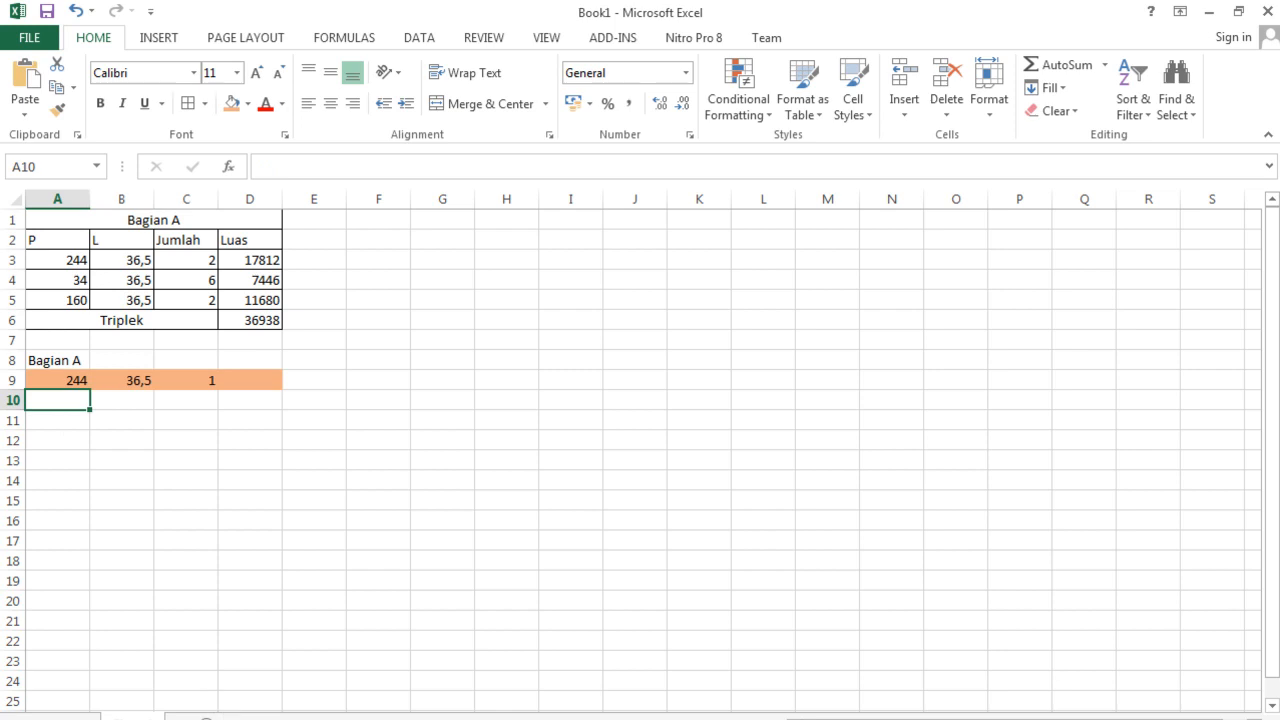
pyautogui.click(602, 718)
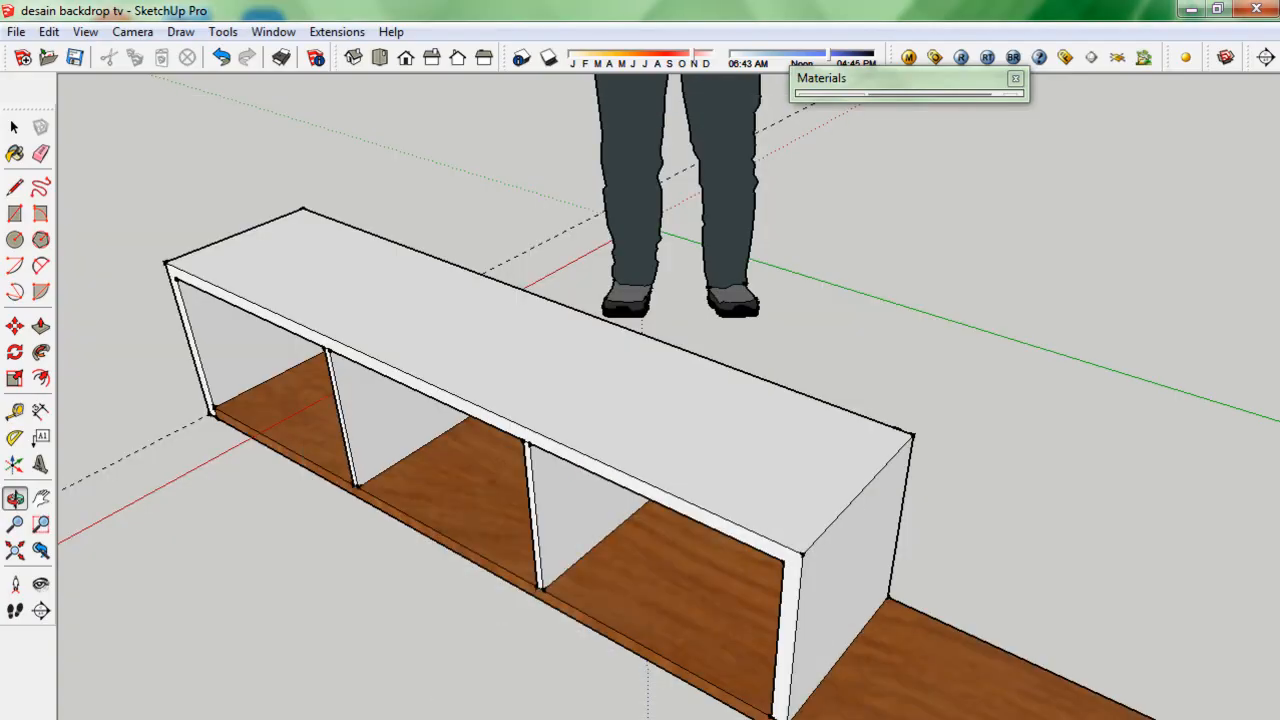
pyautogui.click(565, 718)
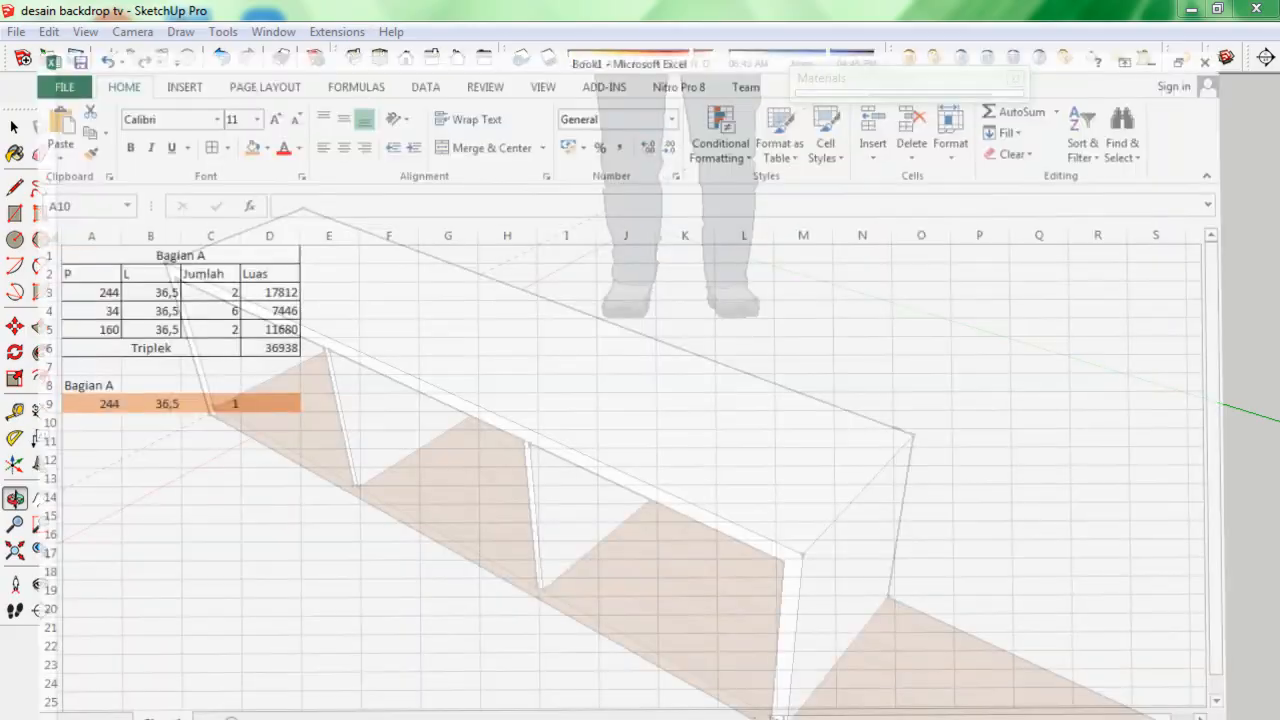
pyautogui.click(58, 414)
pyautogui.click(76, 399)
pyautogui.write('3')
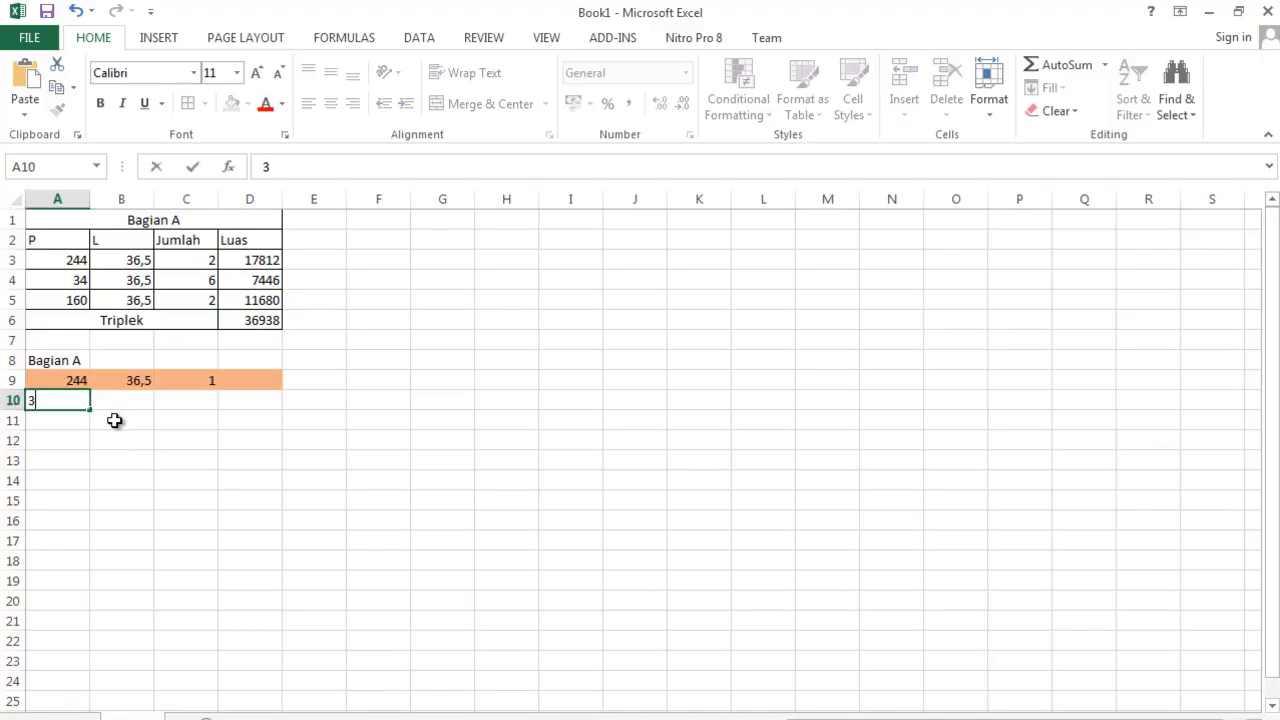
pyautogui.write('4')
pyautogui.press('Tab')
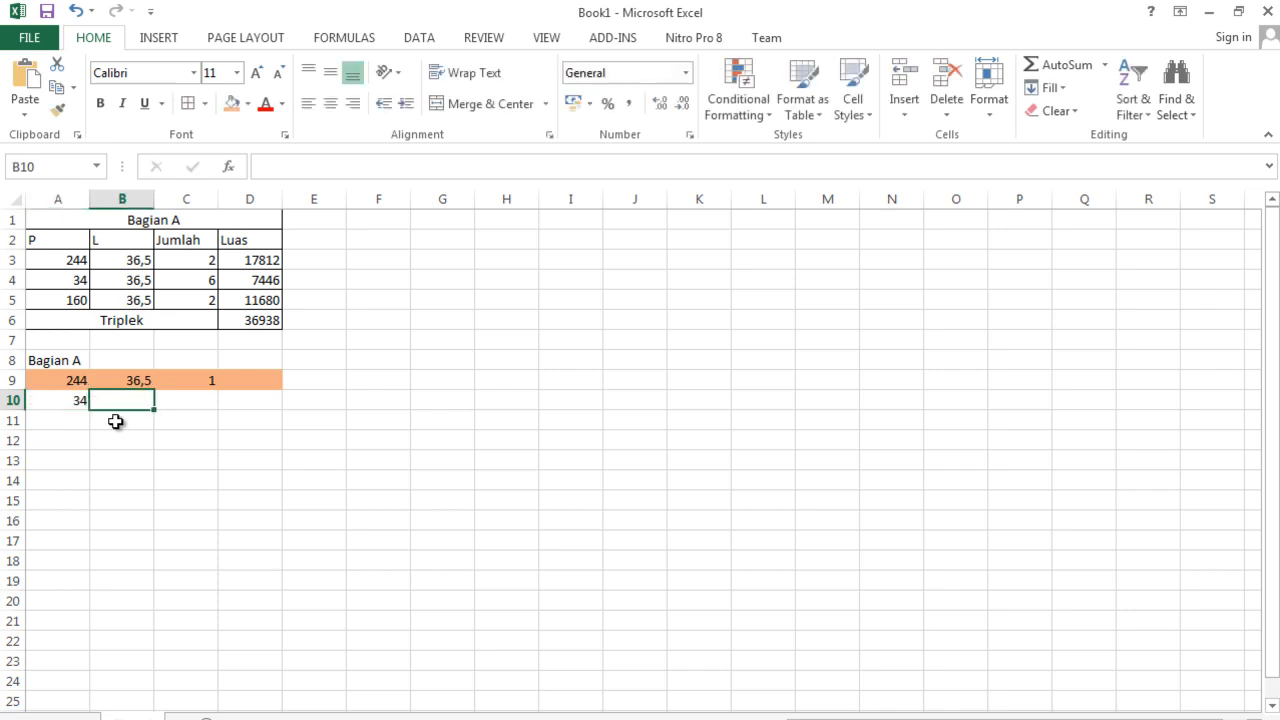
pyautogui.write('36,5')
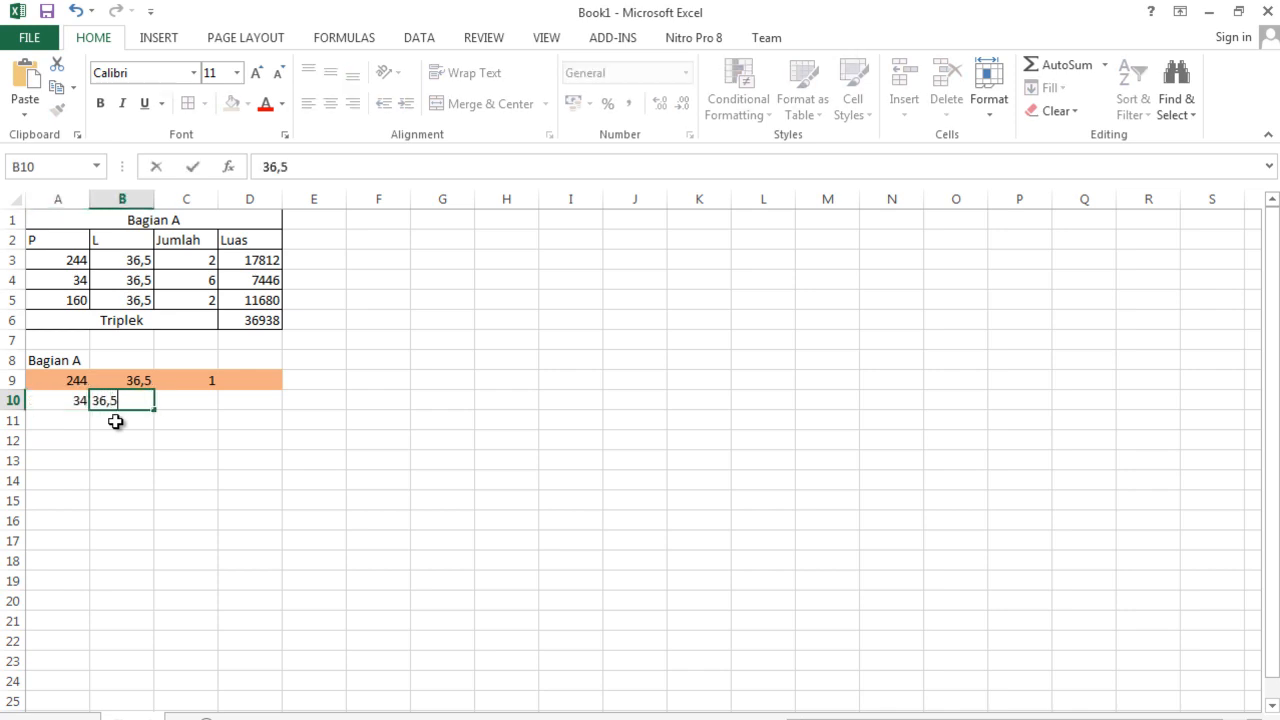
pyautogui.press('Tab')
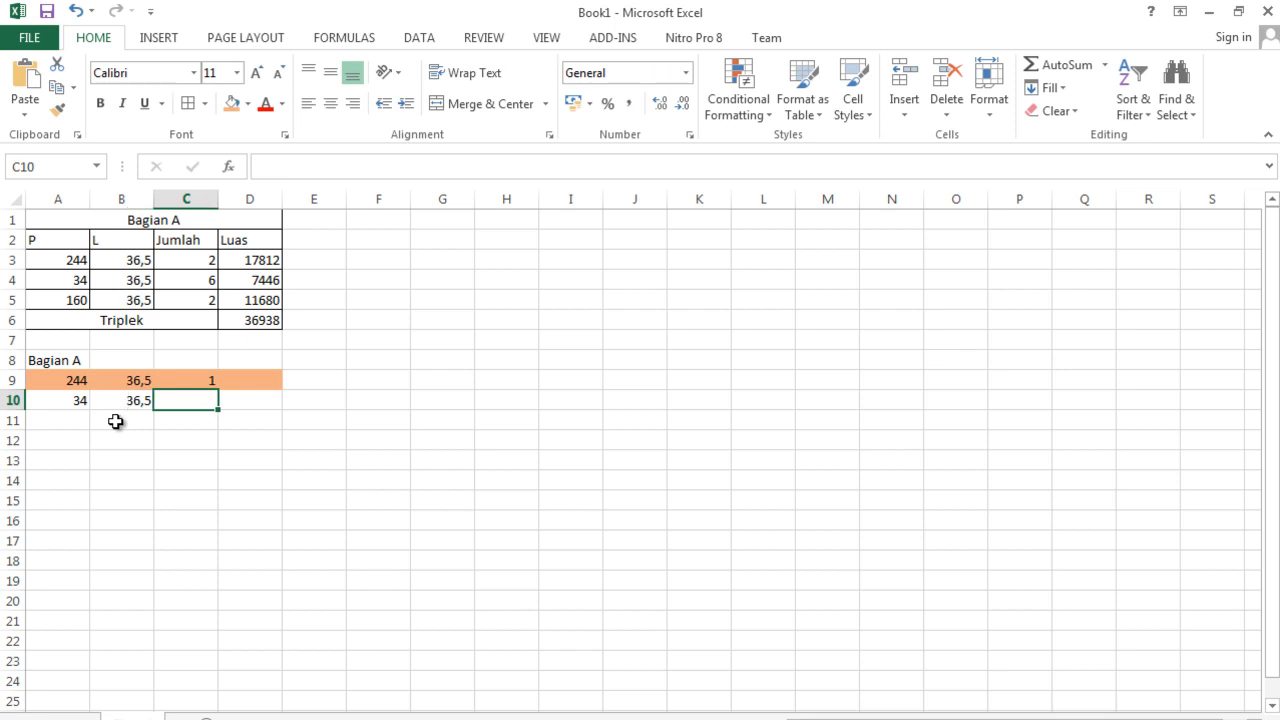
pyautogui.write('8')
pyautogui.press('Tab')
# Step: Calculate the orange row's panel area in cell D9 with the formula =A9*B9*C9
pyautogui.press('Up')
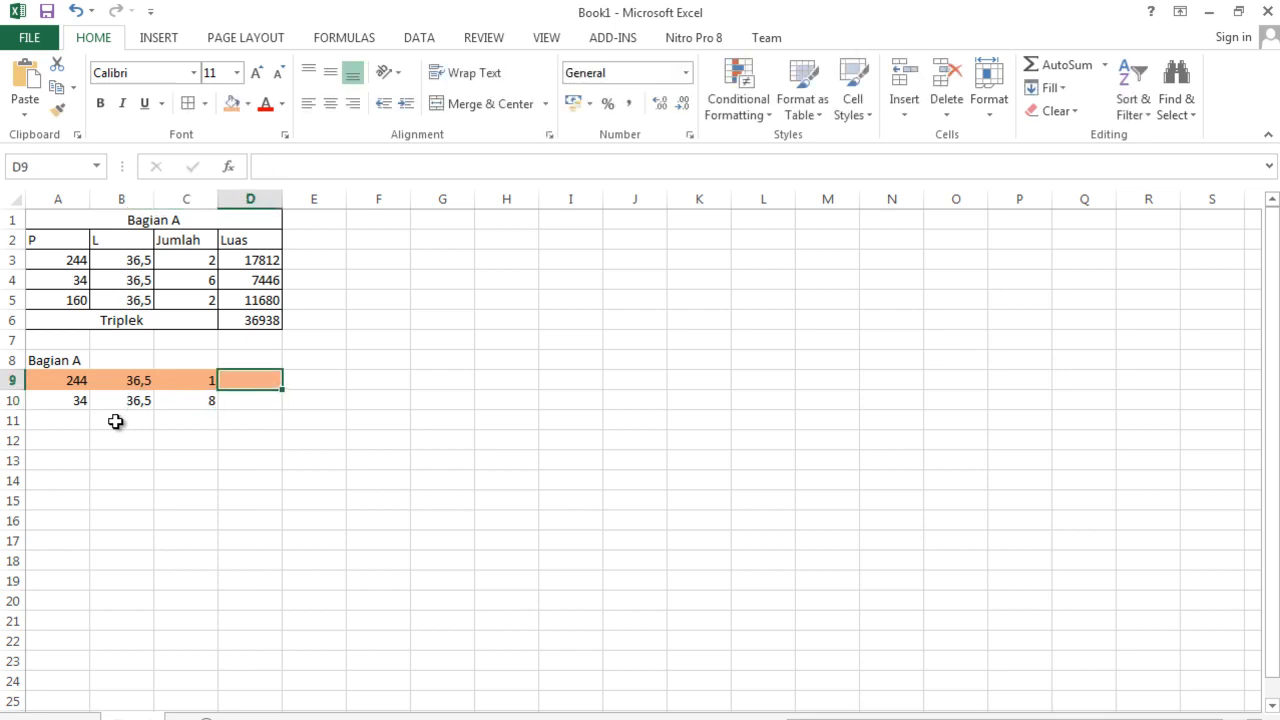
pyautogui.write('=')
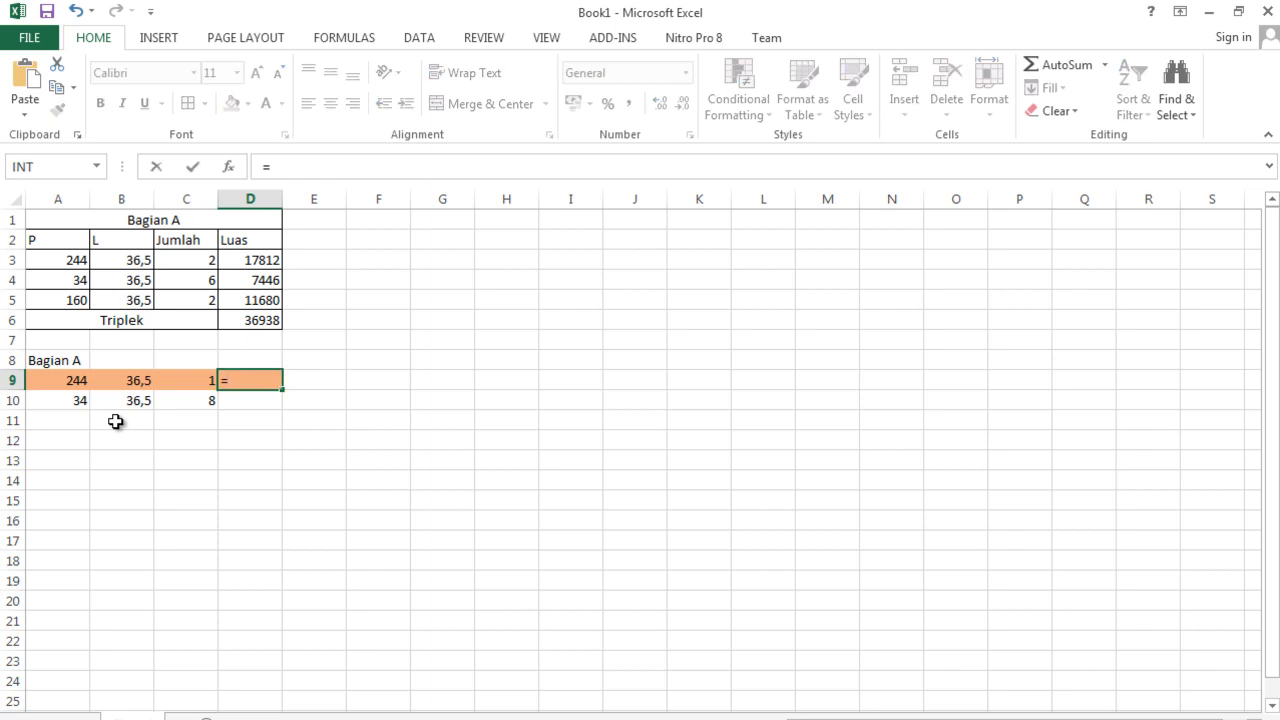
pyautogui.click(59, 375)
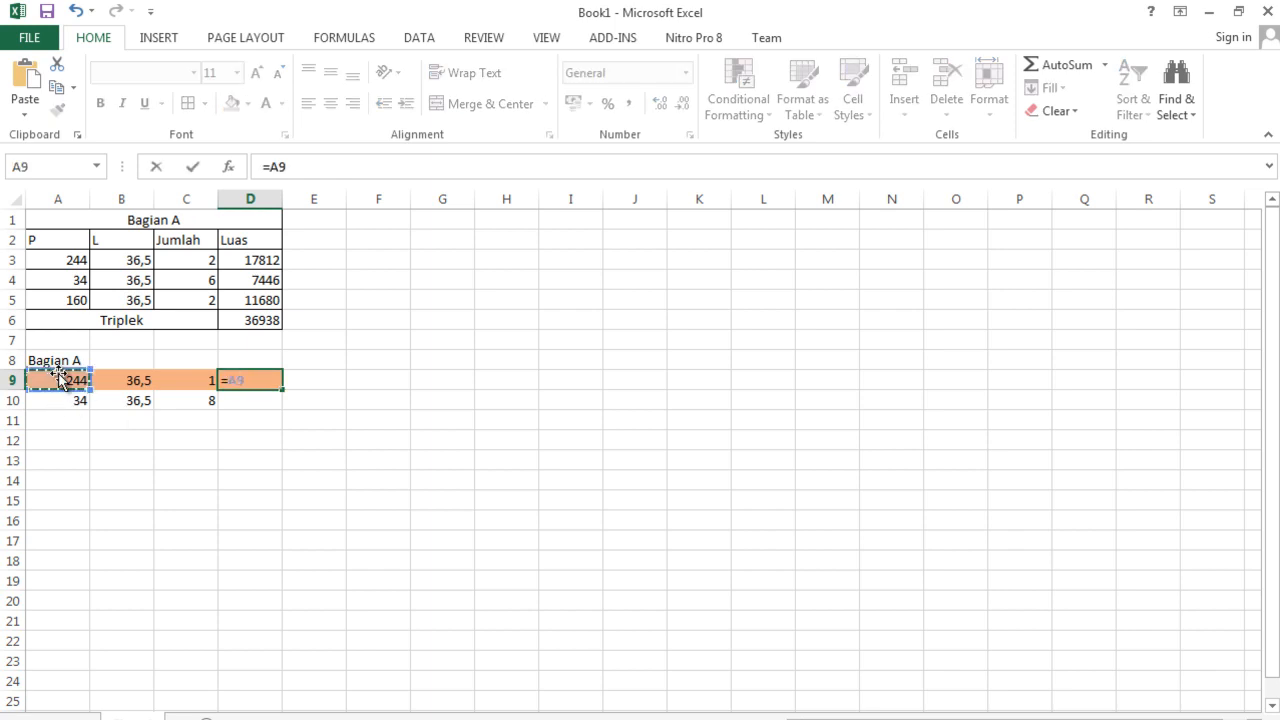
pyautogui.write('*')
pyautogui.click(108, 388)
pyautogui.write('*')
pyautogui.click(202, 377)
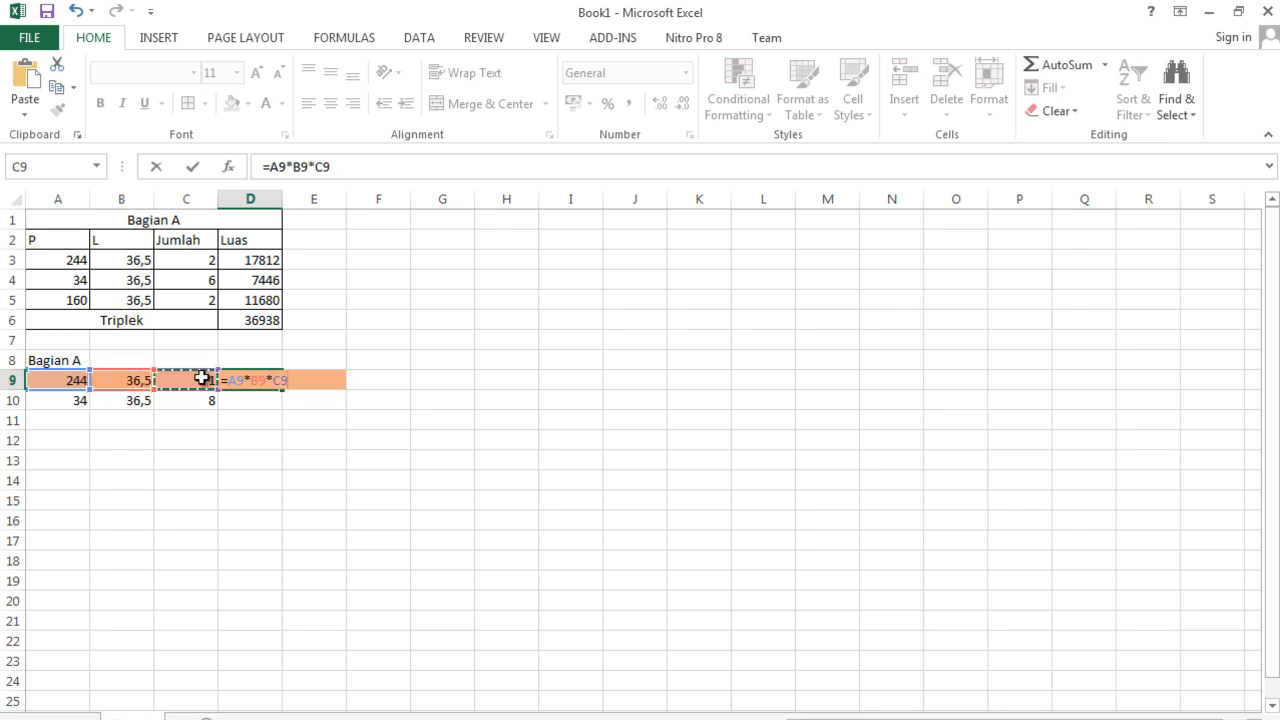
pyautogui.press('Return')
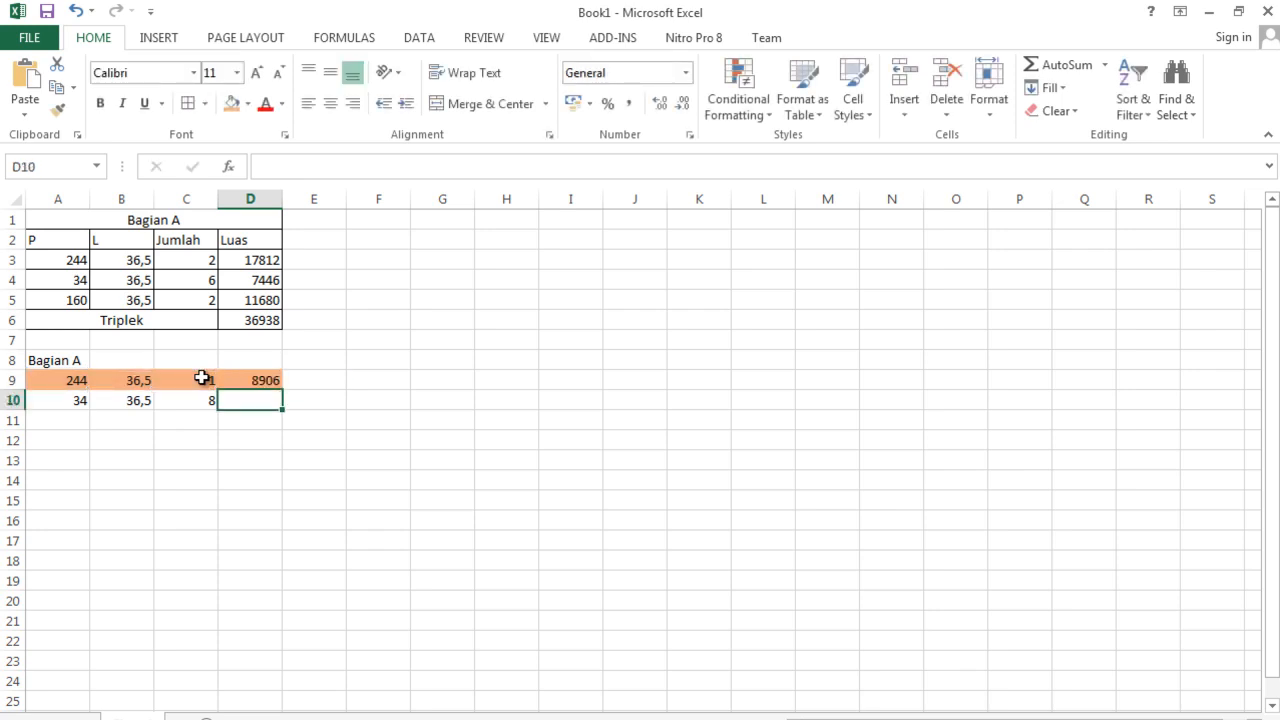
# Step: Calculate the area of the 34 by 36,5 panels in cell D10 with the formula =A10*B10*C10
pyautogui.write('=')
pyautogui.click(72, 405)
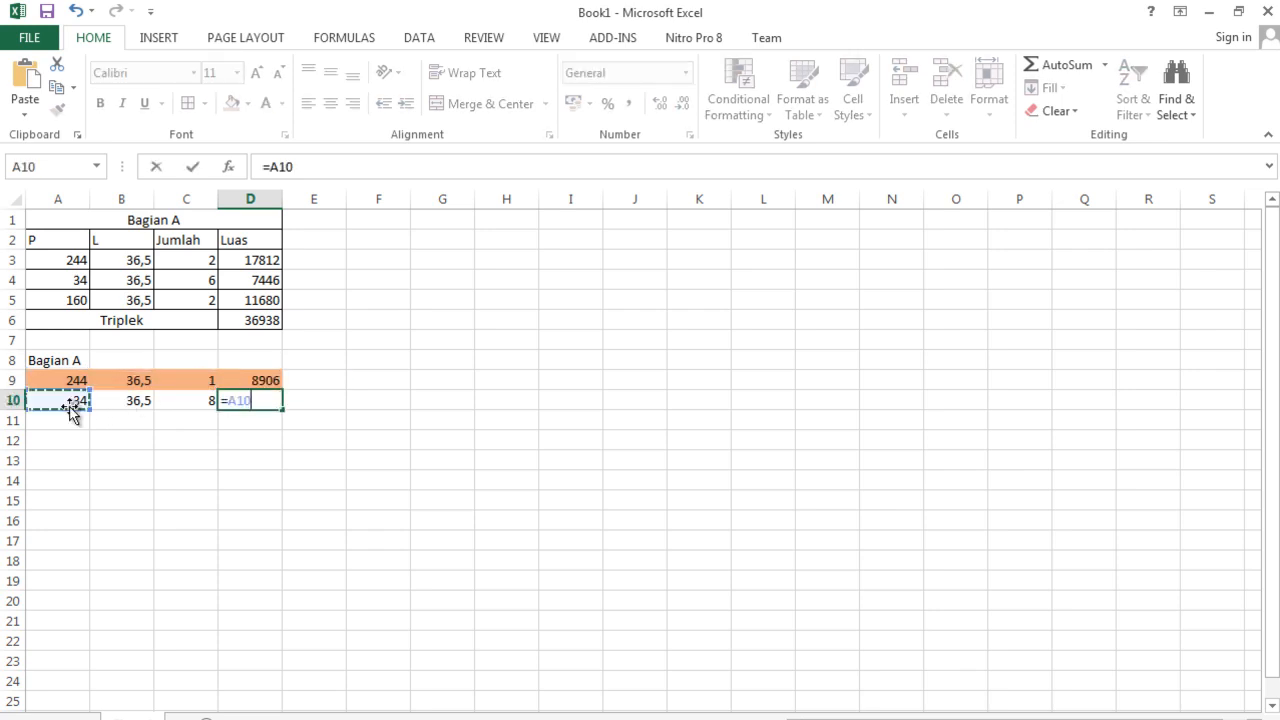
pyautogui.write('*')
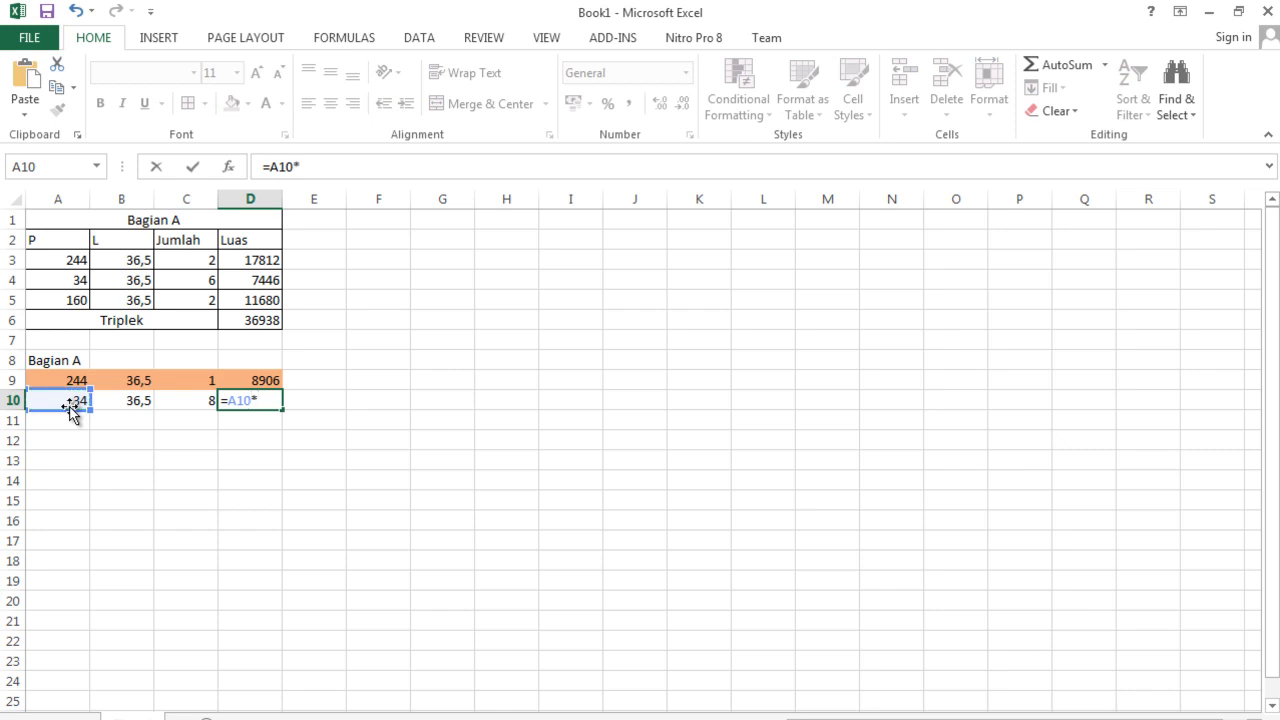
pyautogui.click(125, 400)
pyautogui.write('*')
pyautogui.click(184, 401)
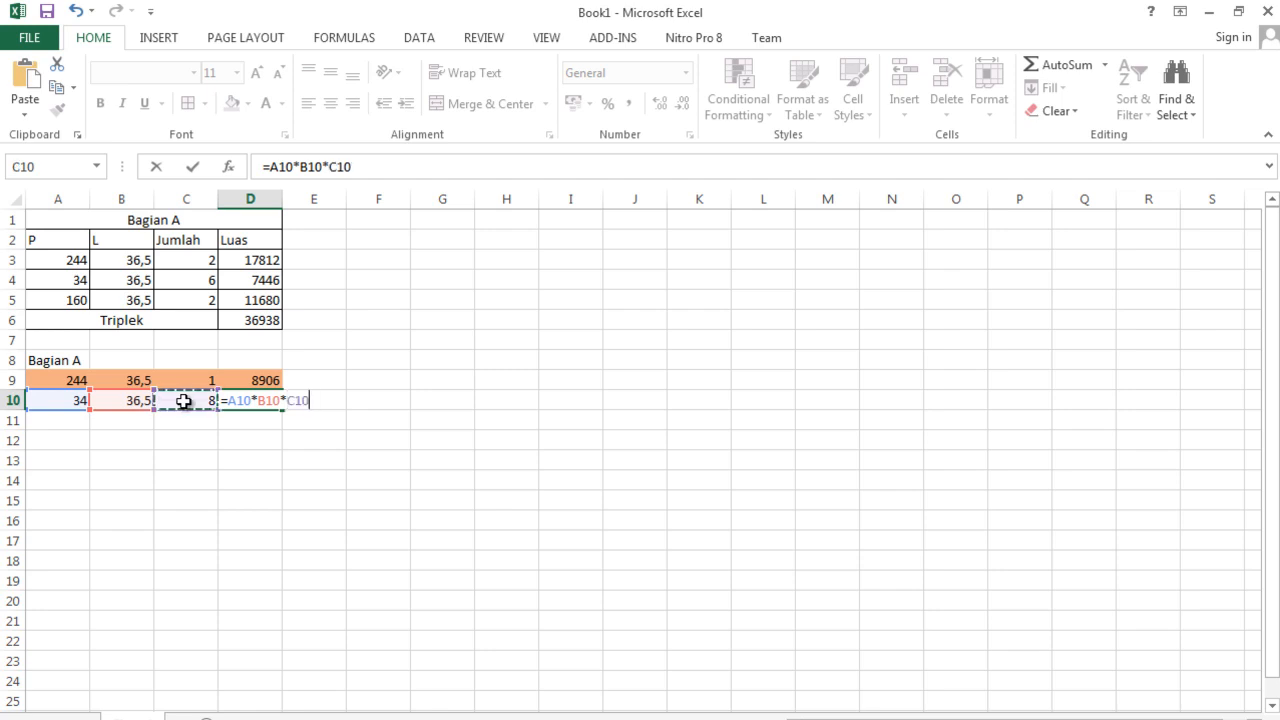
pyautogui.press('Return')
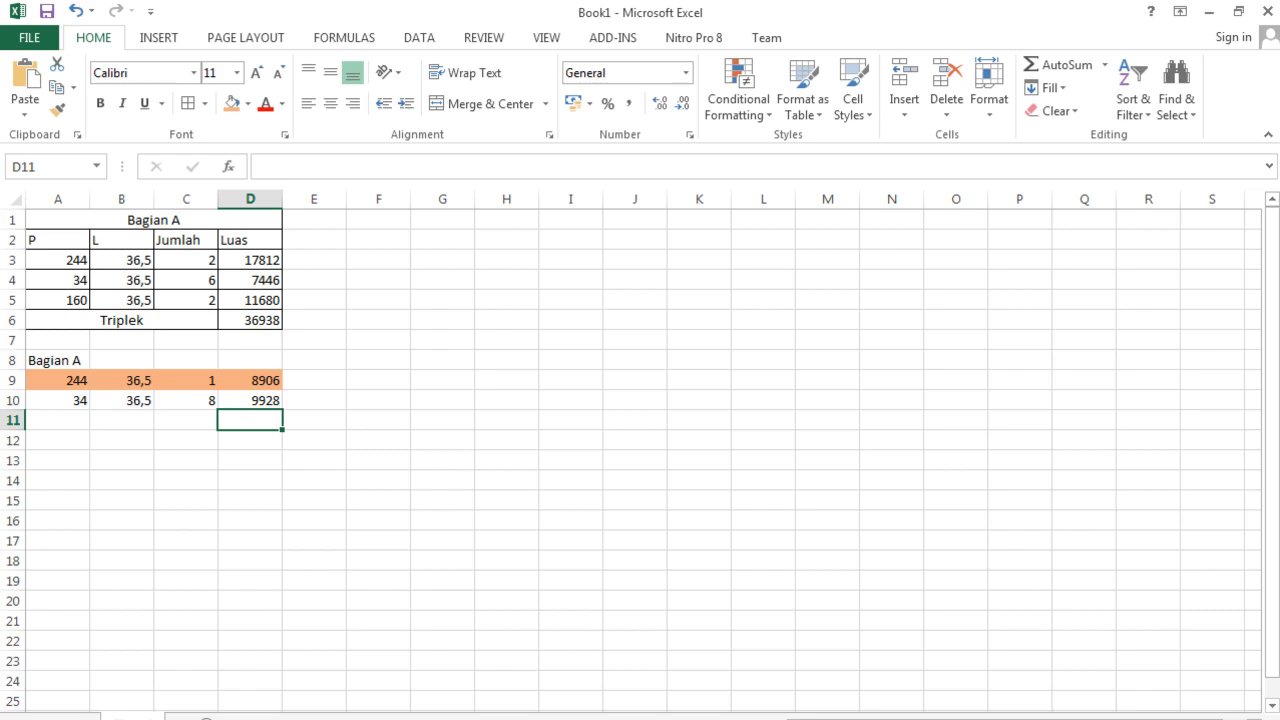
# Step: Switch to SketchUp and measure the length of the wood base panel's front edge
pyautogui.click(340, 600)
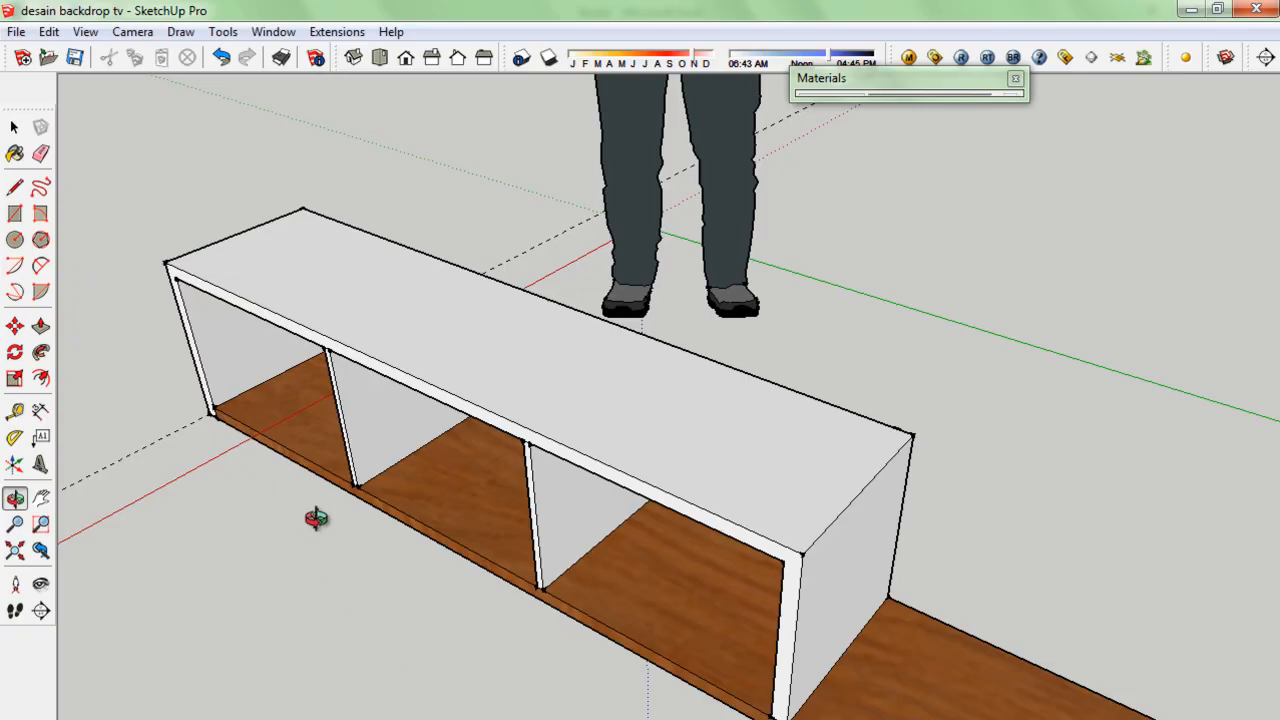
pyautogui.press('space')
pyautogui.press('o')
pyautogui.moveTo(348, 610); pyautogui.dragTo(606, 517)
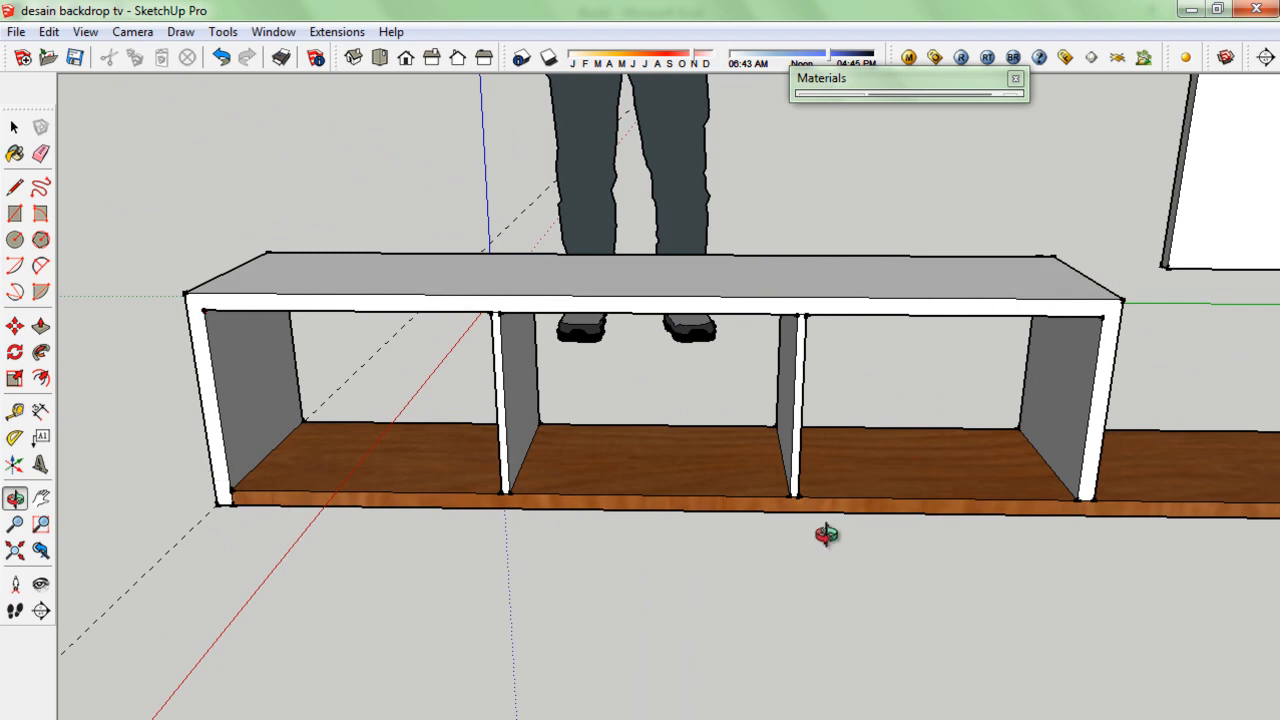
pyautogui.scroll(-3, 600, 594)
pyautogui.press('space')
pyautogui.press('h')
pyautogui.moveTo(549, 596); pyautogui.dragTo(399, 586)
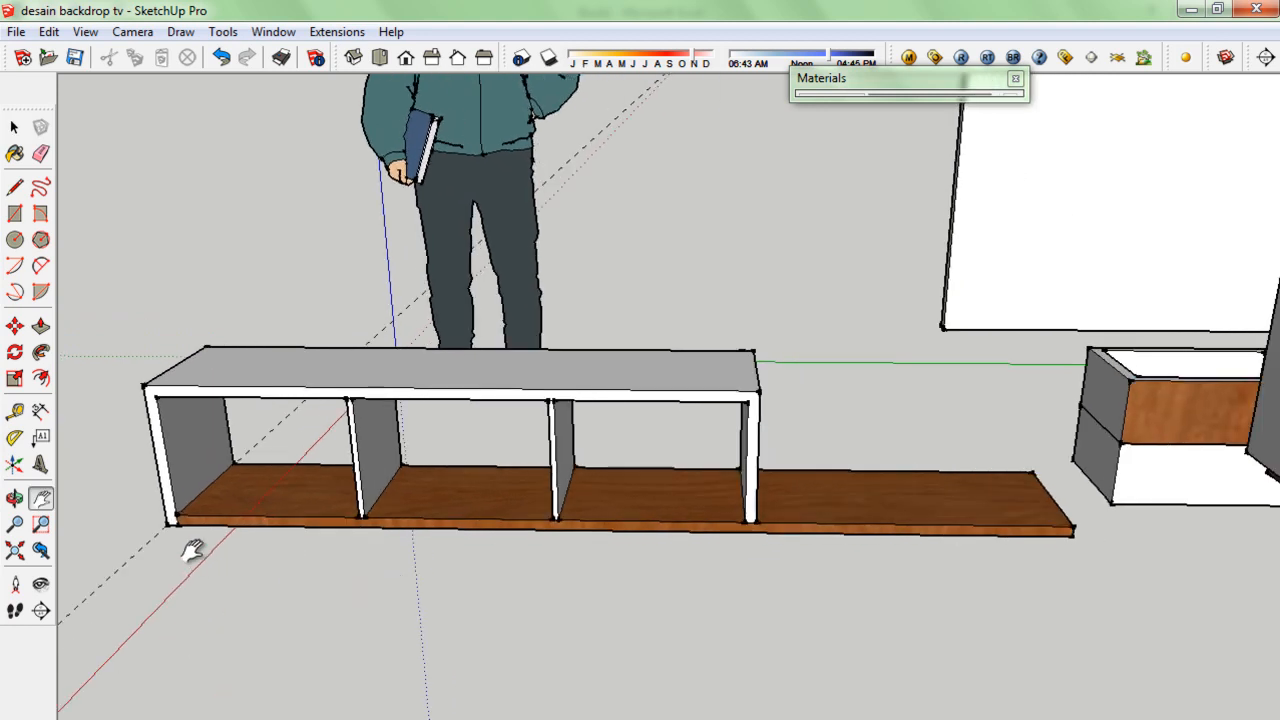
pyautogui.press('t')
pyautogui.click(177, 516)
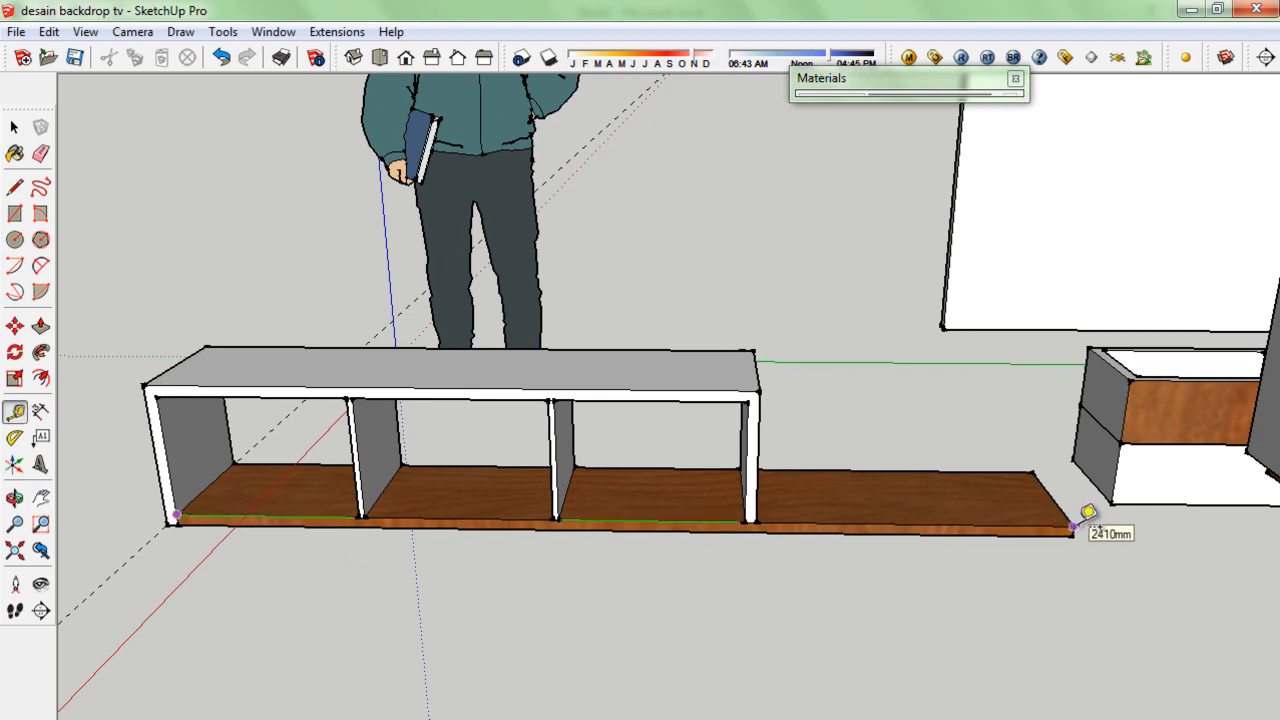
pyautogui.press('space')
# Step: Return to Excel and enter the base panel's front edge in cells A11 to C11 as 244, 3 and quantity 1
pyautogui.hotkey('alt', 'Tab')
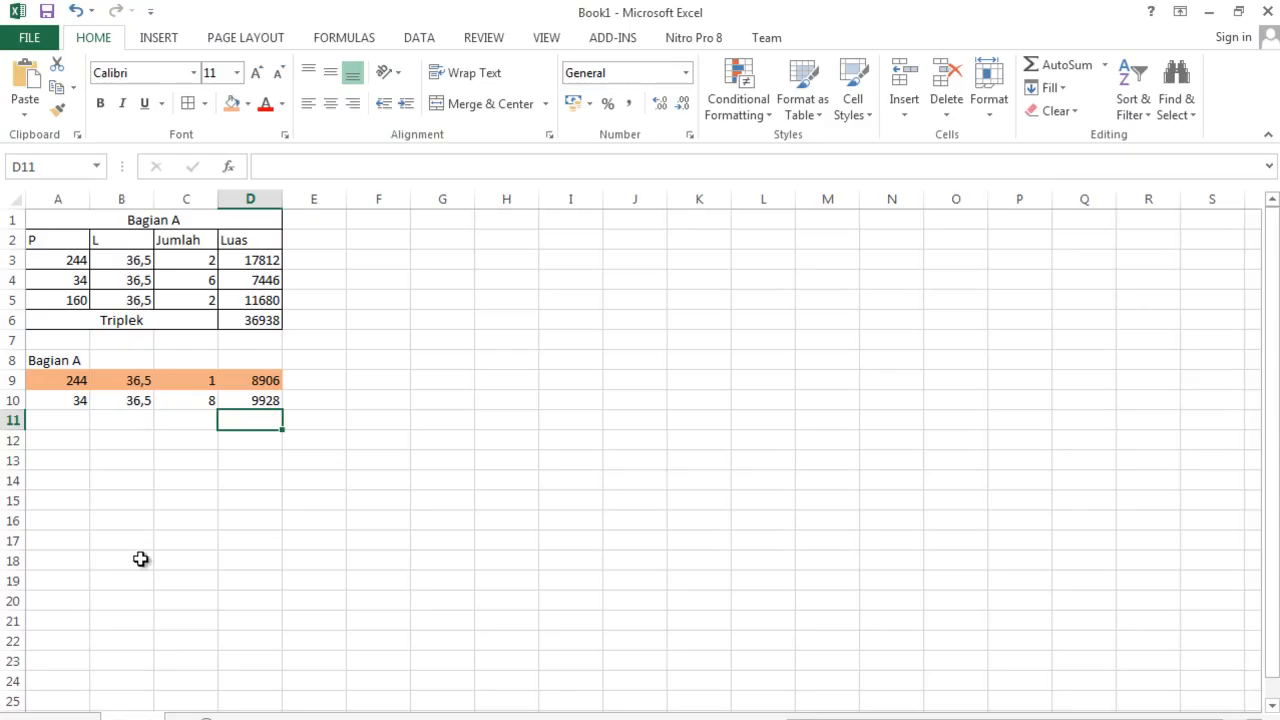
pyautogui.click(58, 422)
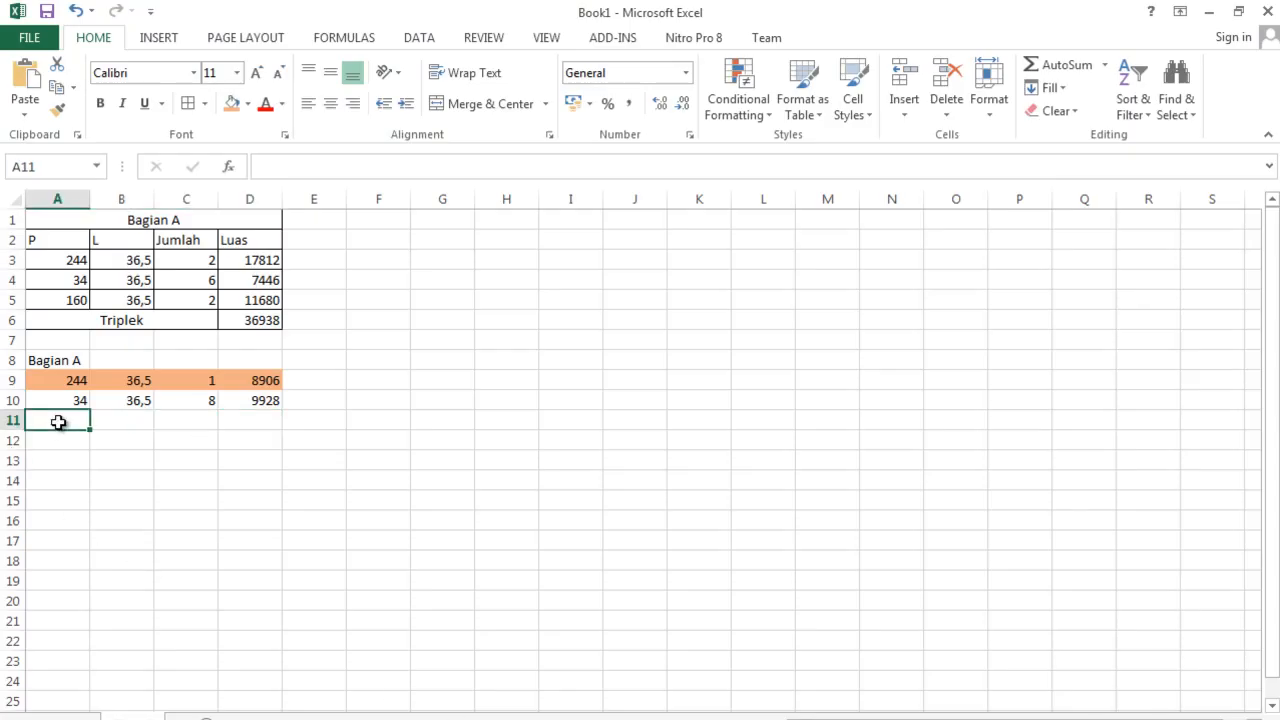
pyautogui.write('244')
pyautogui.press('Tab')
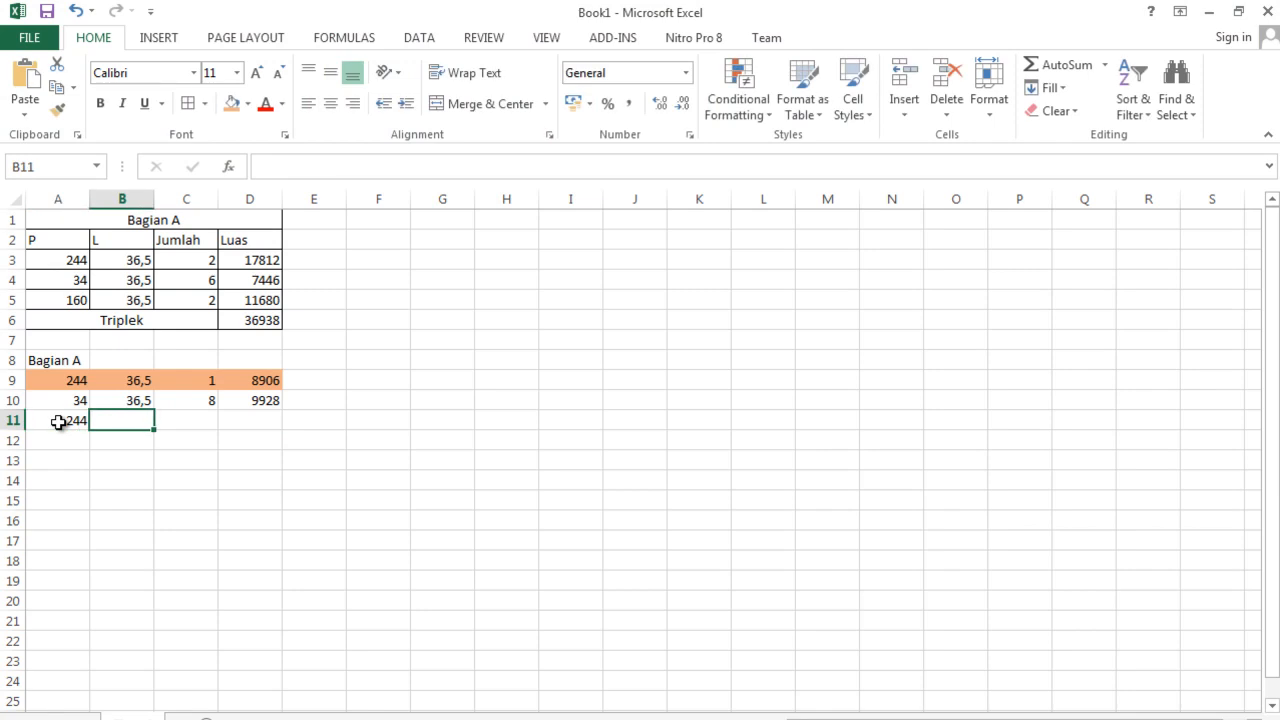
pyautogui.write('3')
pyautogui.press('Tab')
pyautogui.write('1')
pyautogui.press('Tab')
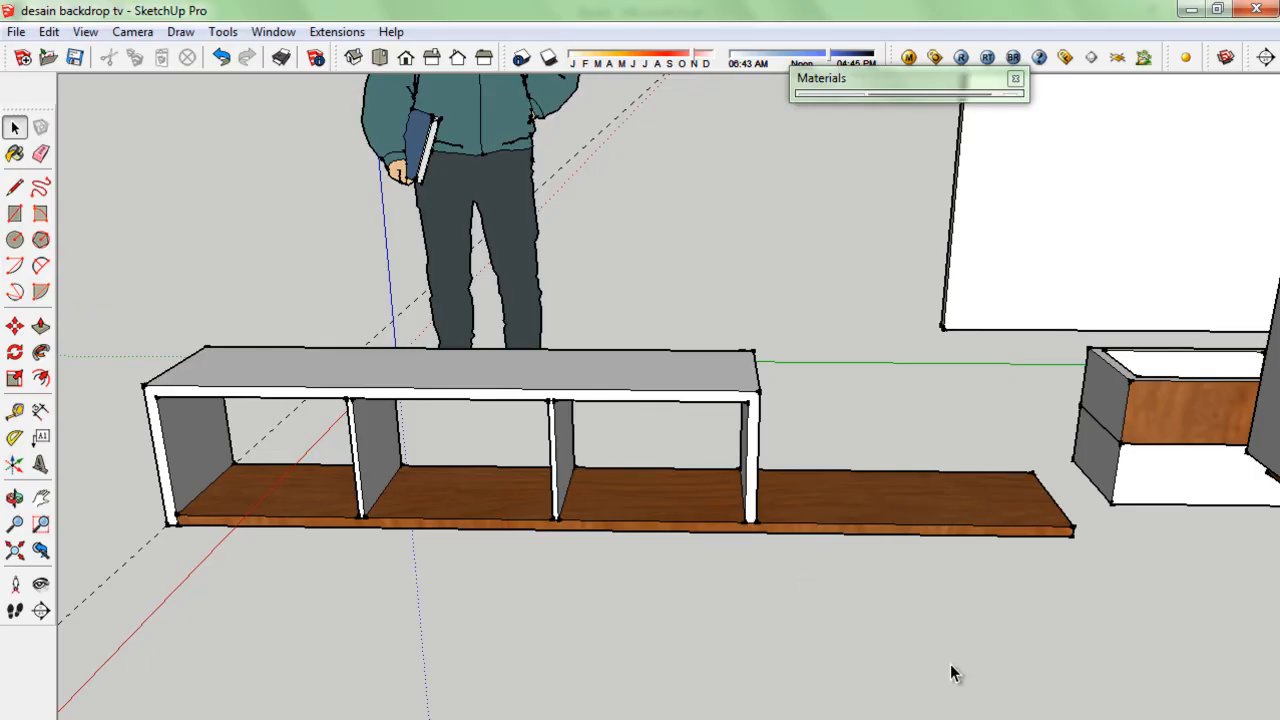
# Step: Examine the wood base panel's short end edge beside the drawer boxes in SketchUp
pyautogui.press('o')
pyautogui.moveTo(960, 631); pyautogui.dragTo(1099, 620)
pyautogui.scroll(6, 1018, 601)
pyautogui.scroll(4, 882, 620)
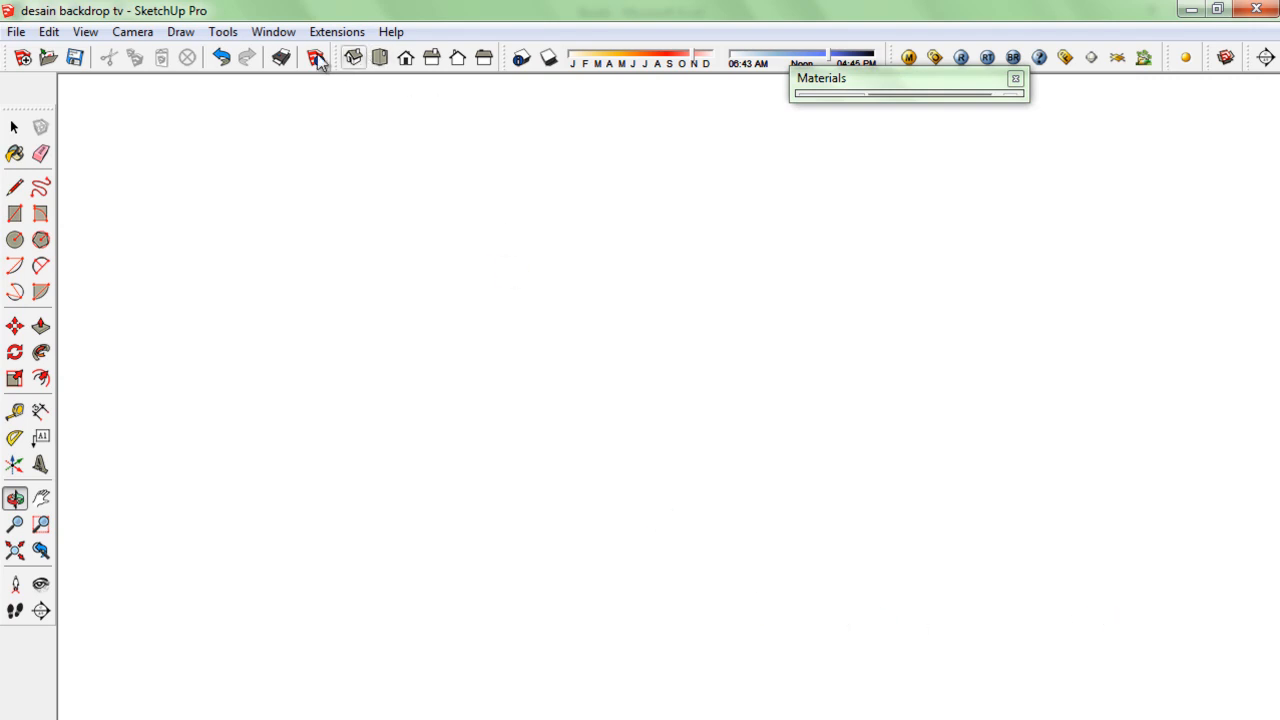
pyautogui.click(352, 59)
pyautogui.moveTo(620, 591); pyautogui.dragTo(160, 543)
pyautogui.scroll(8, 160, 543)
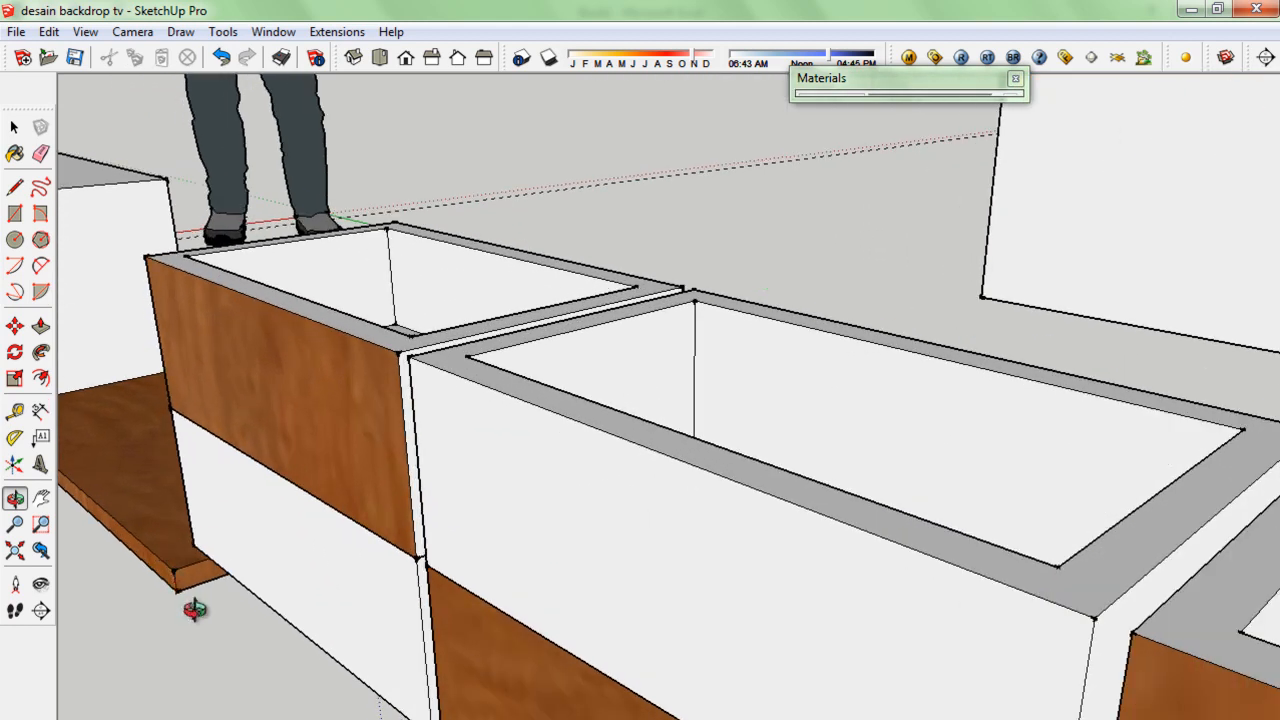
pyautogui.press('t')
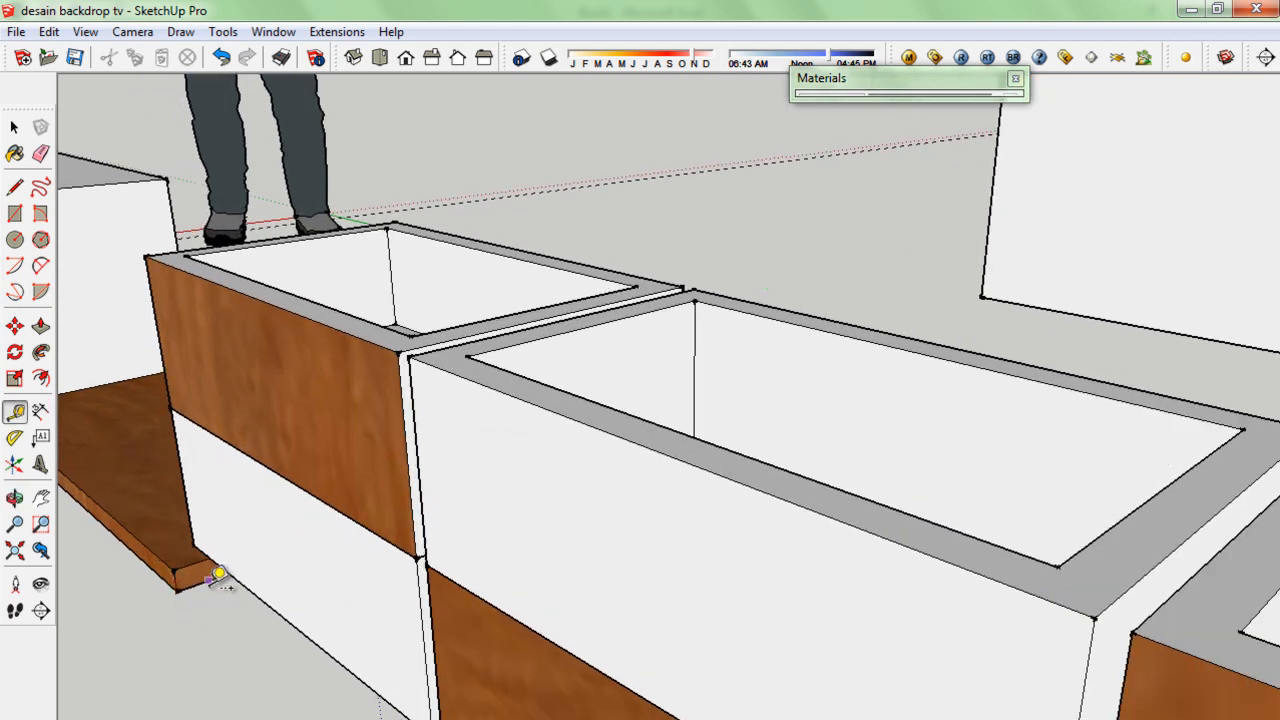
pyautogui.press('space')
pyautogui.scroll(-4, 212, 547)
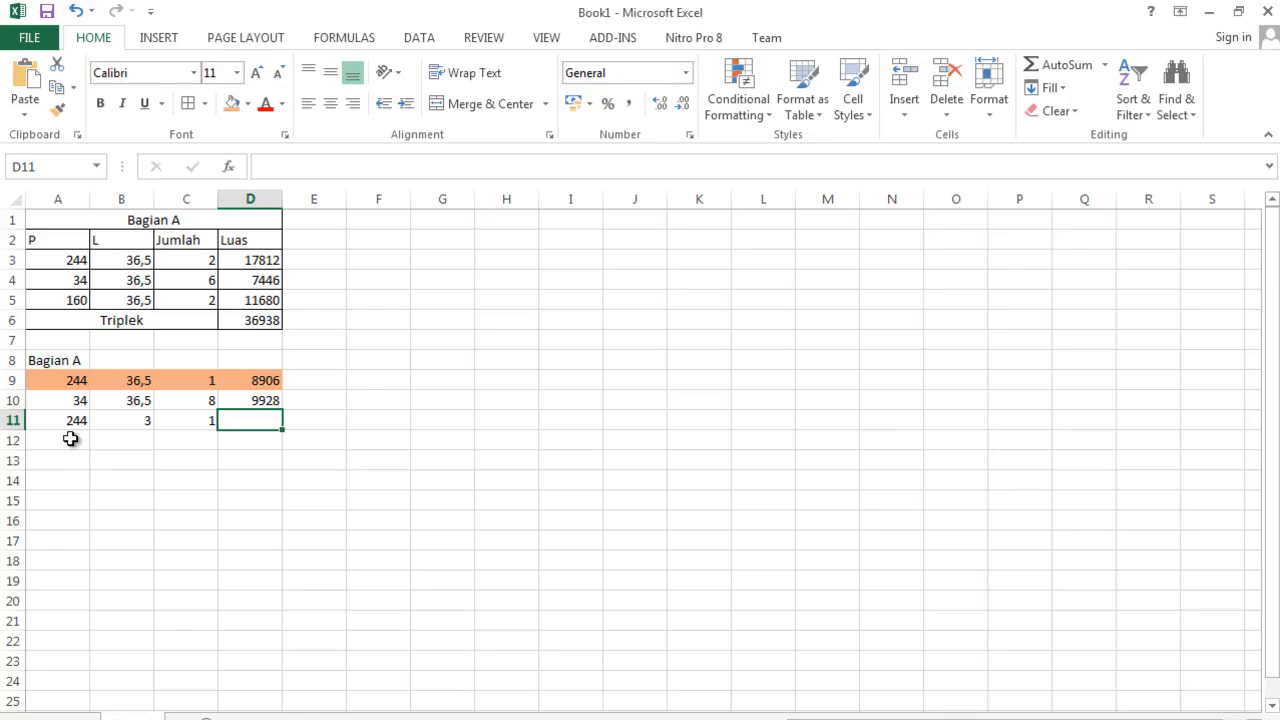
# Step: Enter the base panel's end edge in cells A12 to C12 of the Excel sheet as 36,5, 3 and quantity 1
pyautogui.click(71, 438)
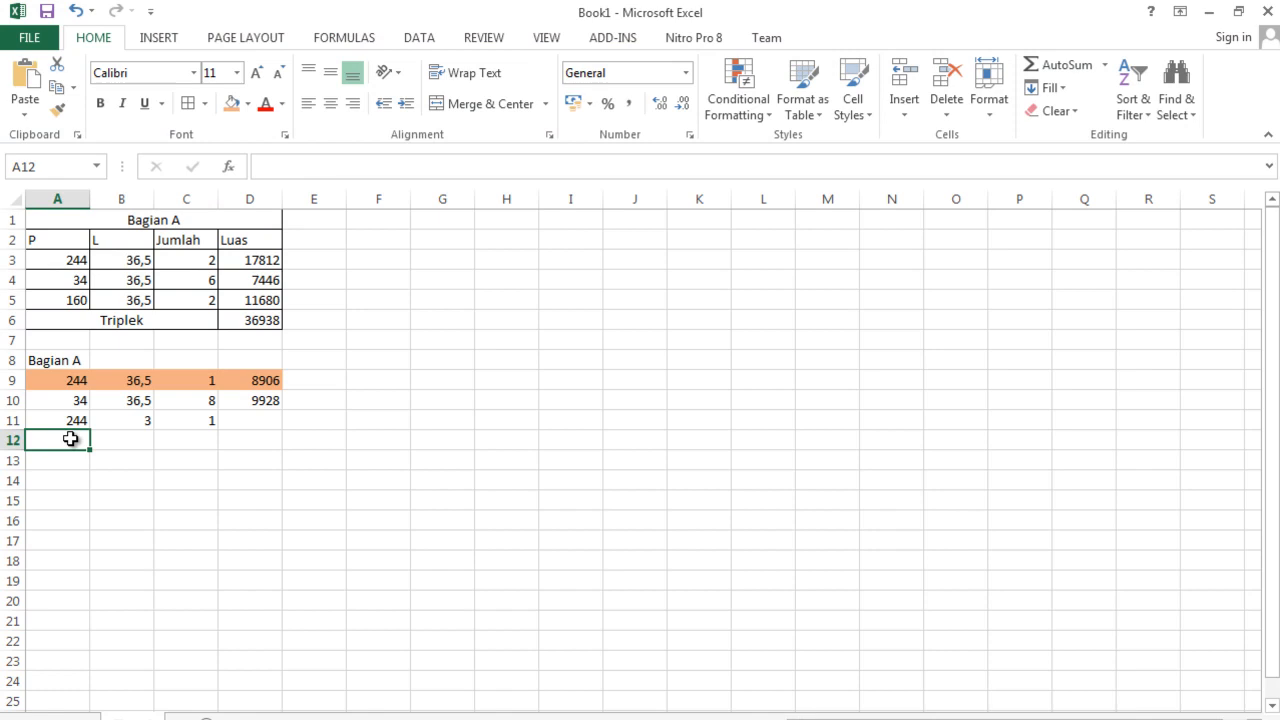
pyautogui.write('36,')
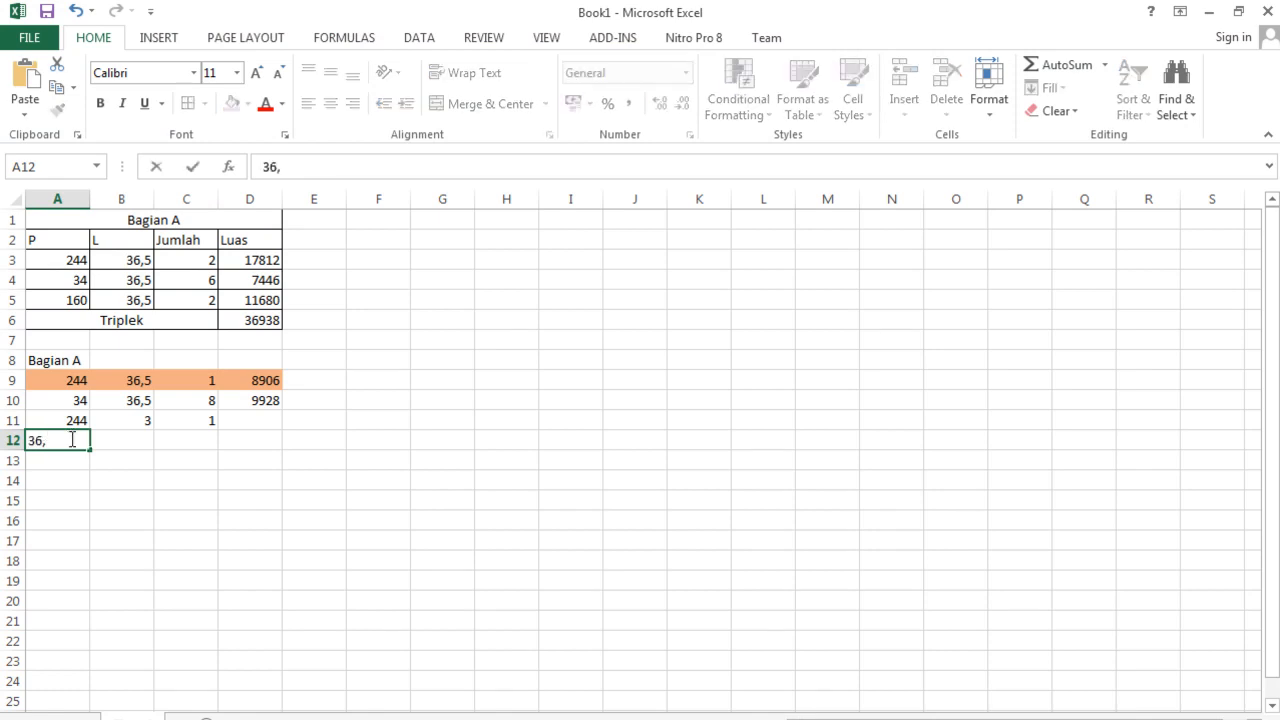
pyautogui.write('5')
pyautogui.press('Tab')
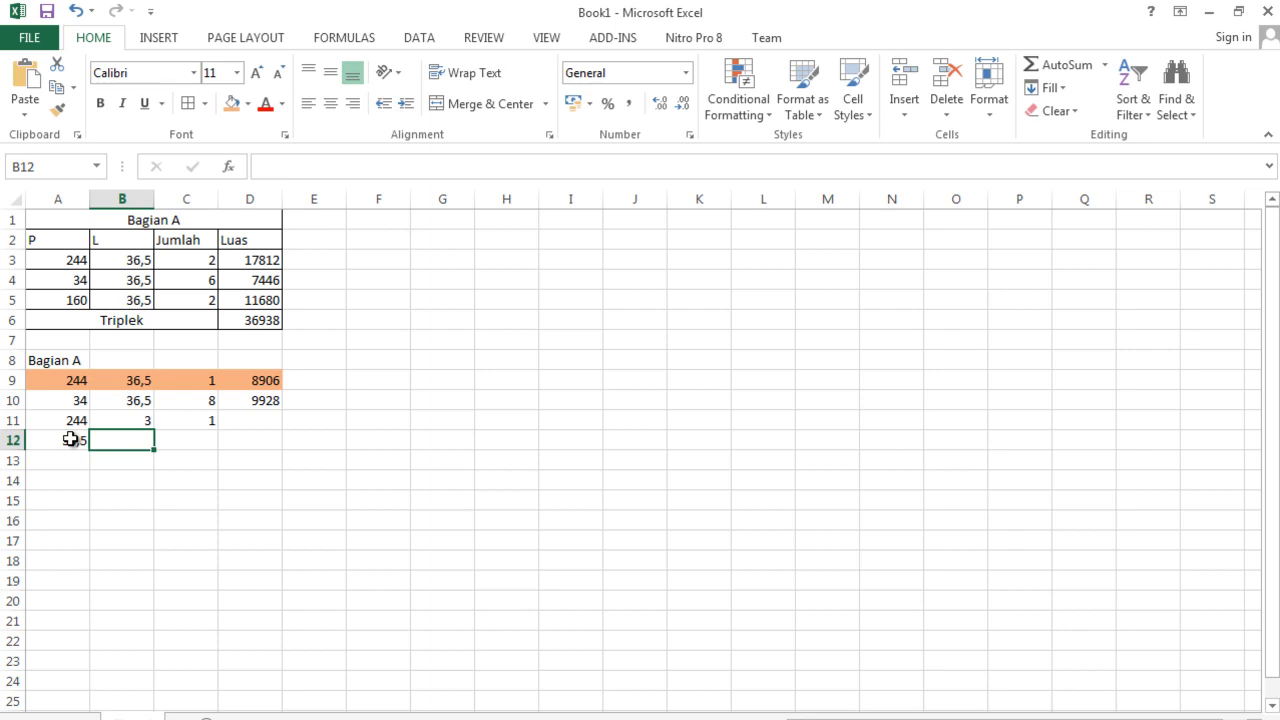
pyautogui.write('3')
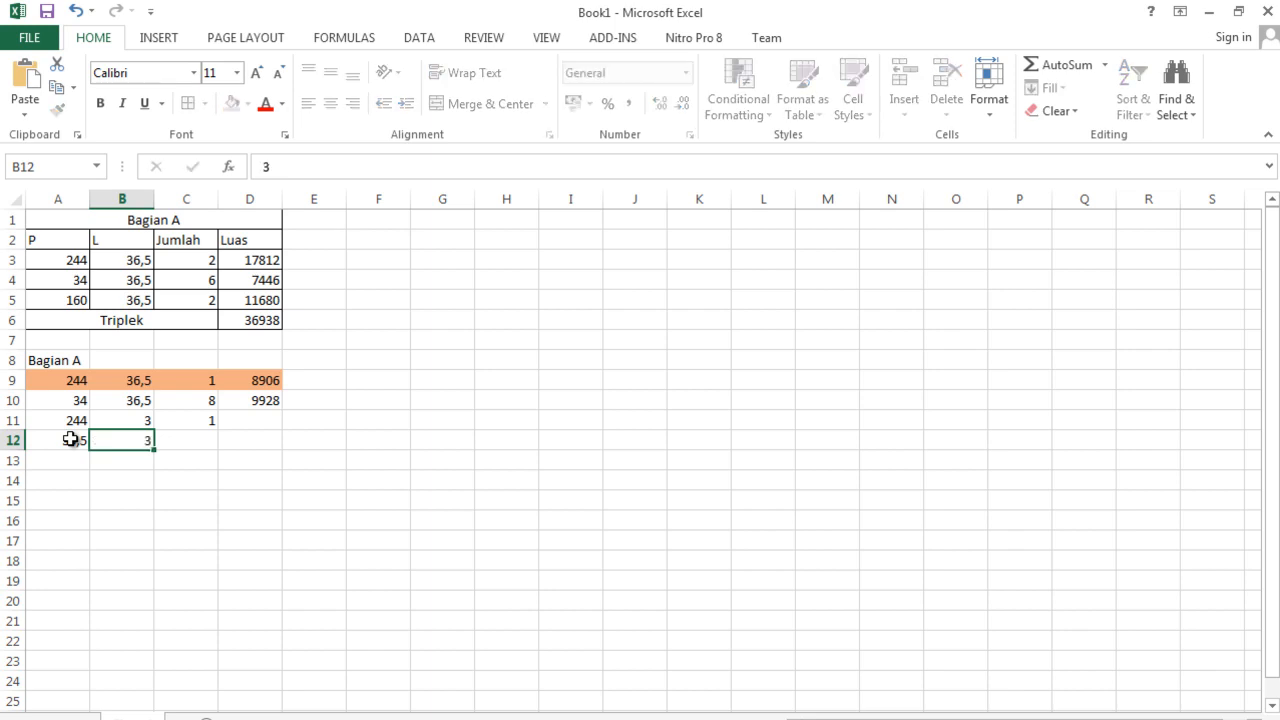
pyautogui.press('Tab')
pyautogui.write('1')
pyautogui.press('Tab')
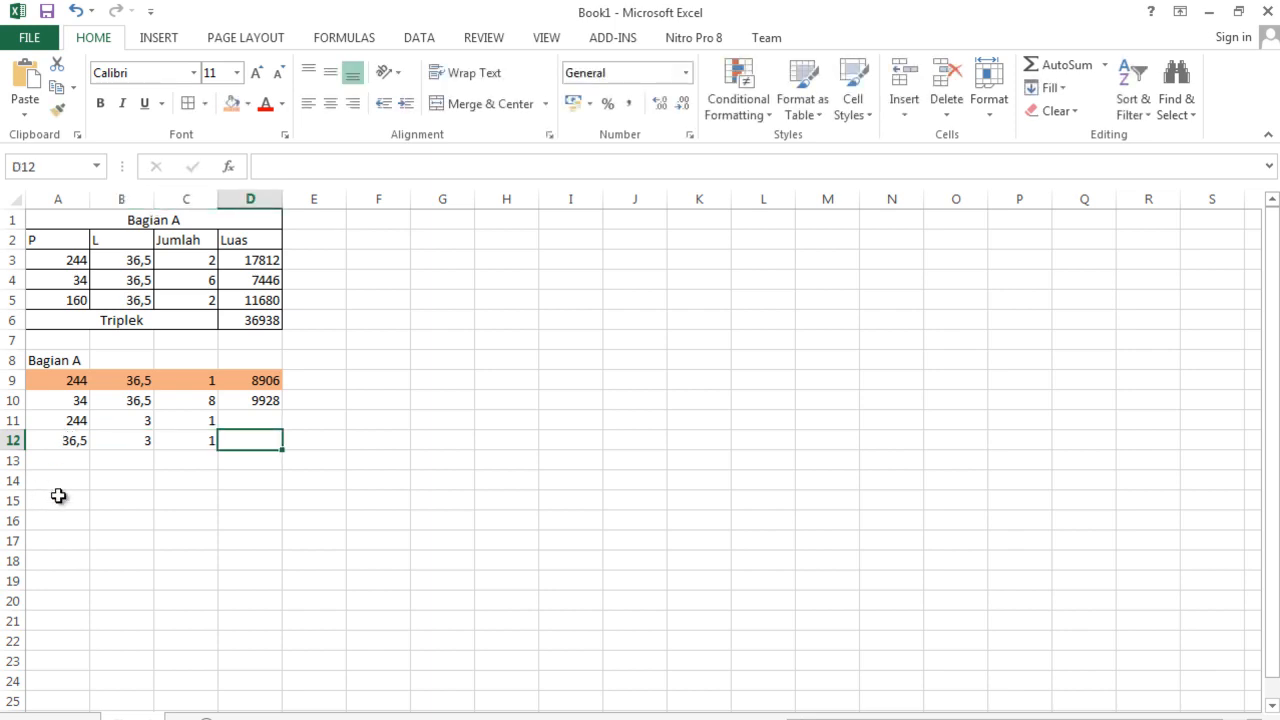
# Step: Copy the area formula from D10 down to D12, and fill cells A11 to D12 with light orange
pyautogui.click(265, 401)
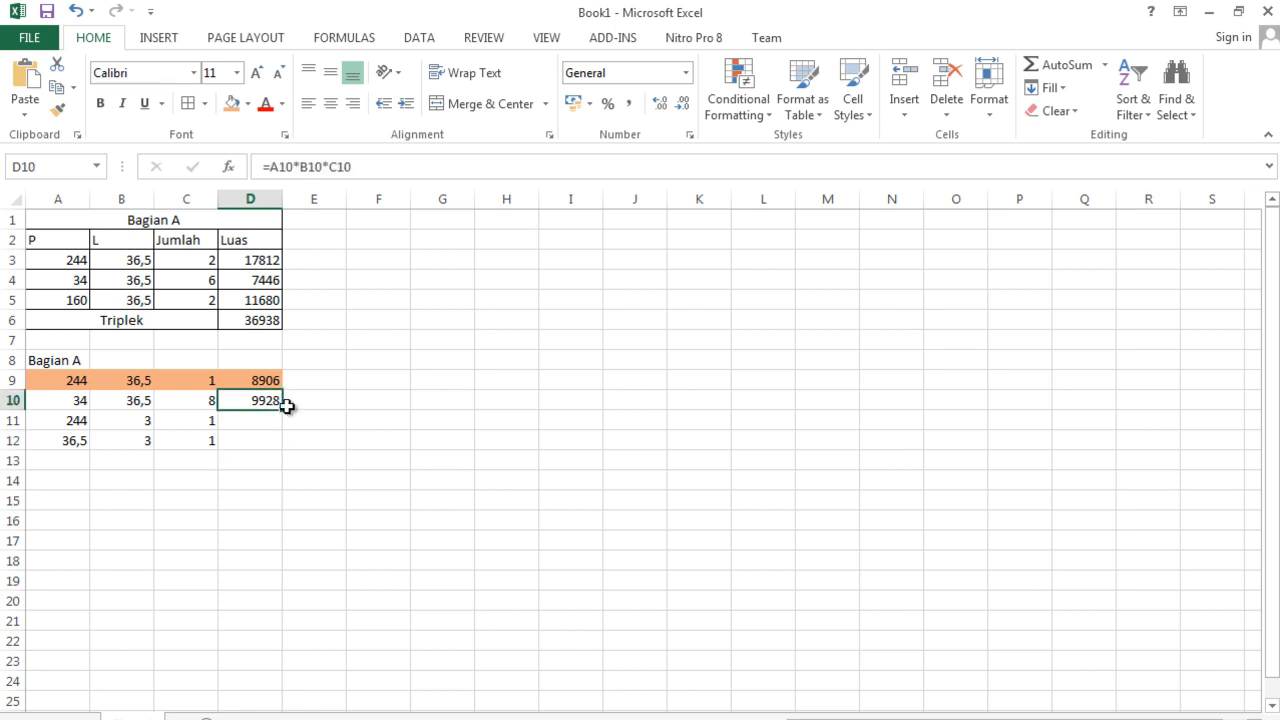
pyautogui.moveTo(286, 411); pyautogui.dragTo(285, 448)
pyautogui.moveTo(75, 417); pyautogui.dragTo(274, 442)
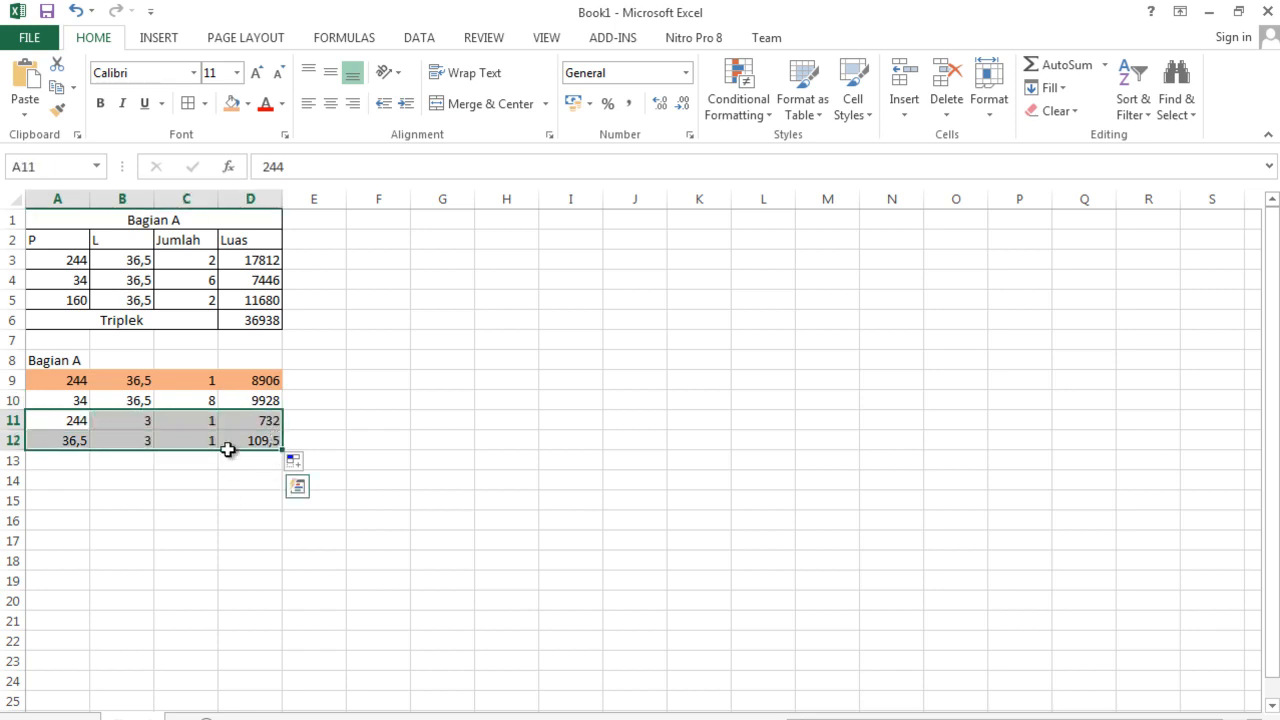
pyautogui.click(231, 103)
pyautogui.click(231, 517)
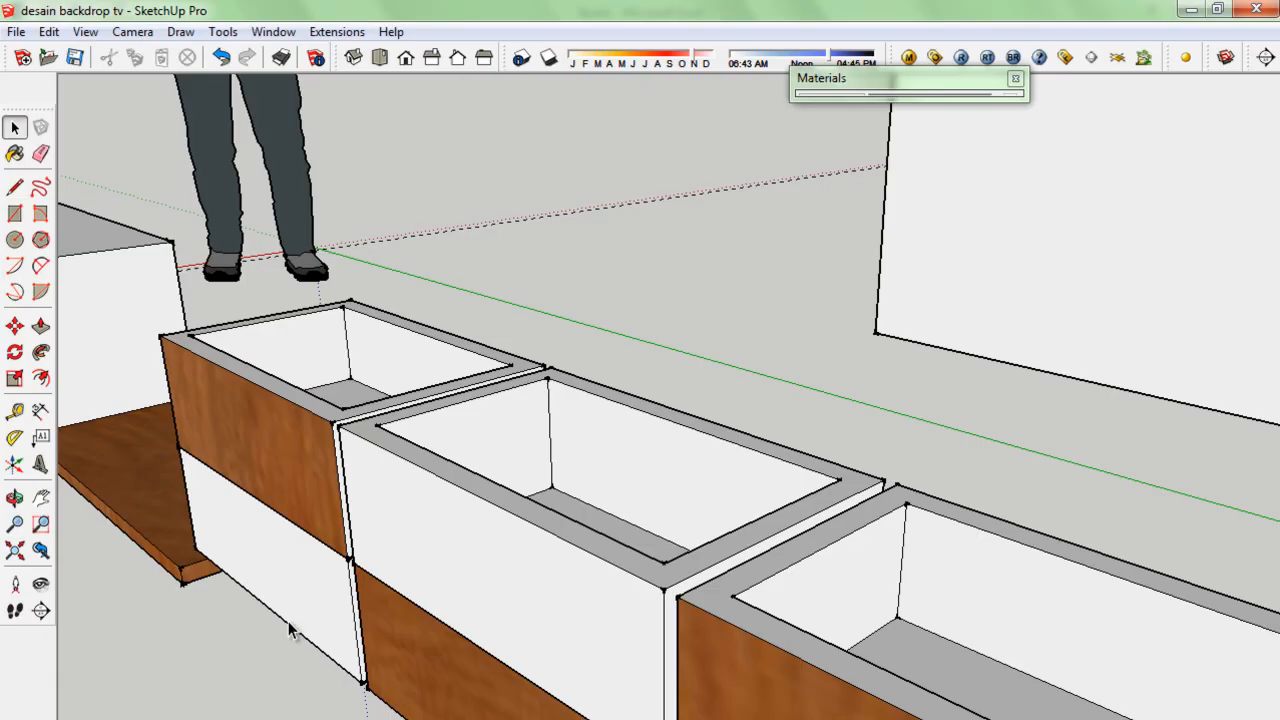
# Step: Inspect the open cabinet's white front edges in SketchUp and measure the length of the top panel's front edge
pyautogui.scroll(-8, 289, 630)
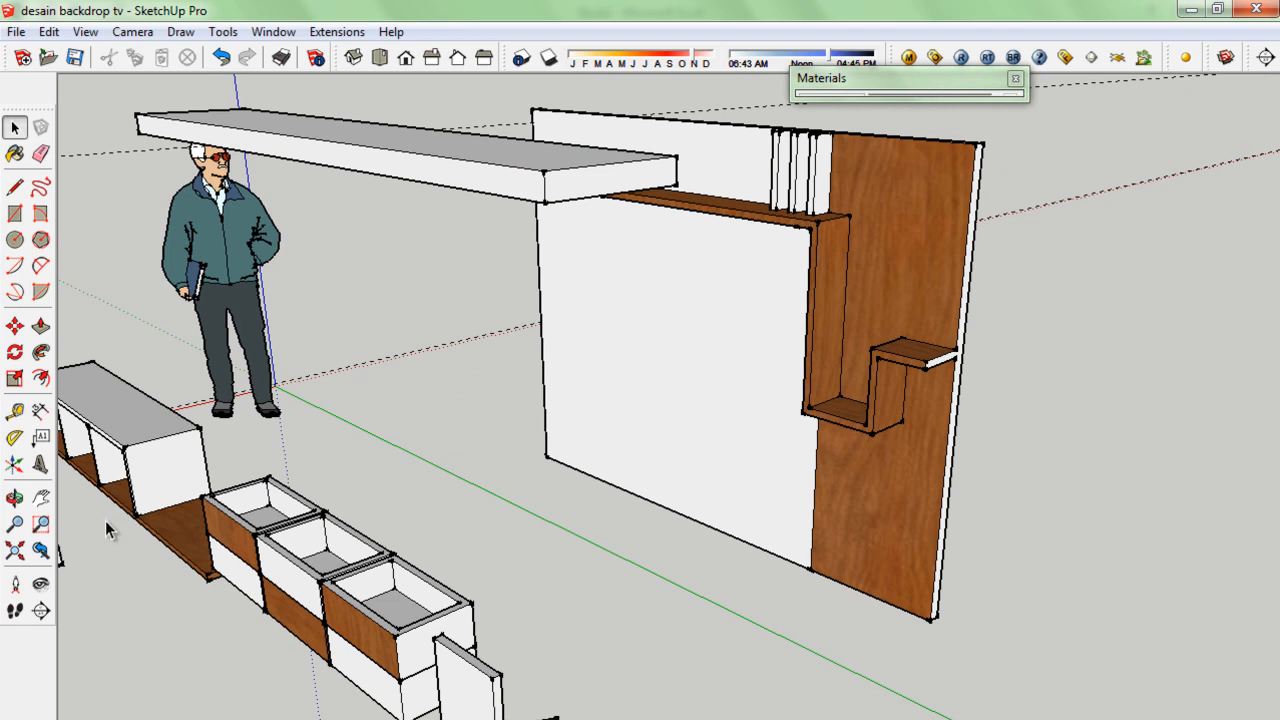
pyautogui.scroll(-2, 110, 530)
pyautogui.click(15, 497)
pyautogui.moveTo(98, 529); pyautogui.dragTo(176, 563)
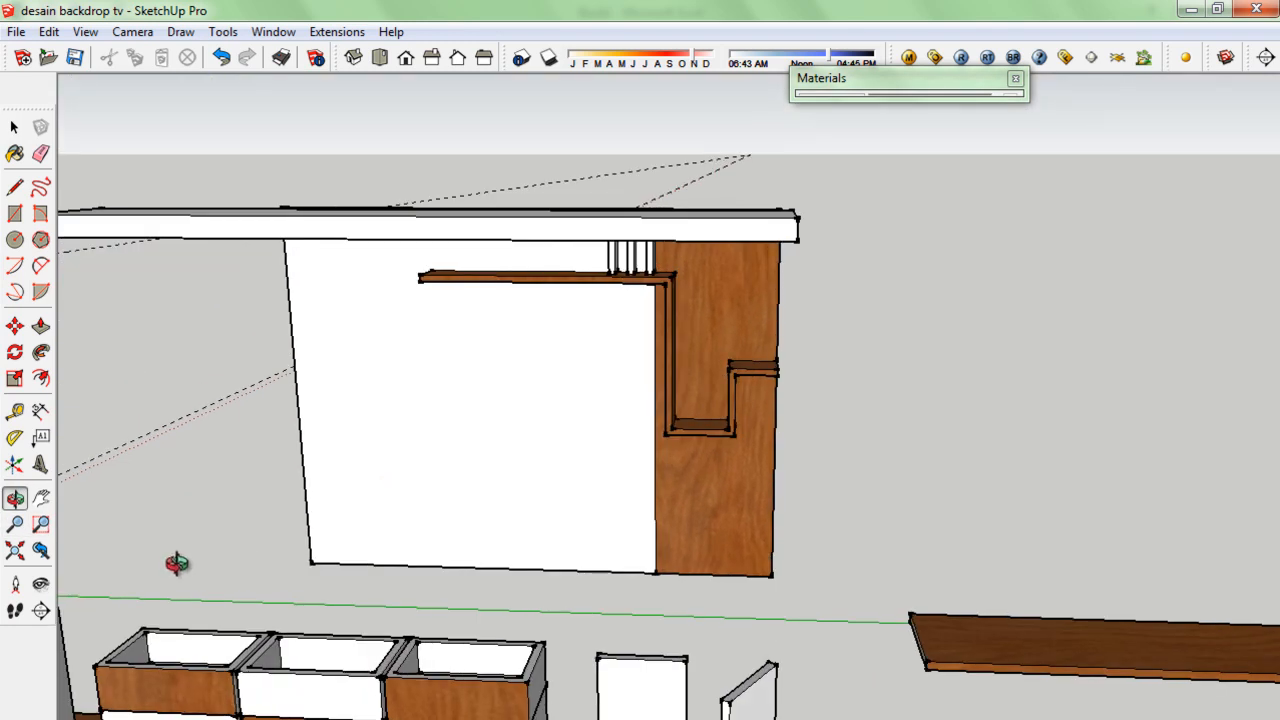
pyautogui.scroll(-5, 176, 563)
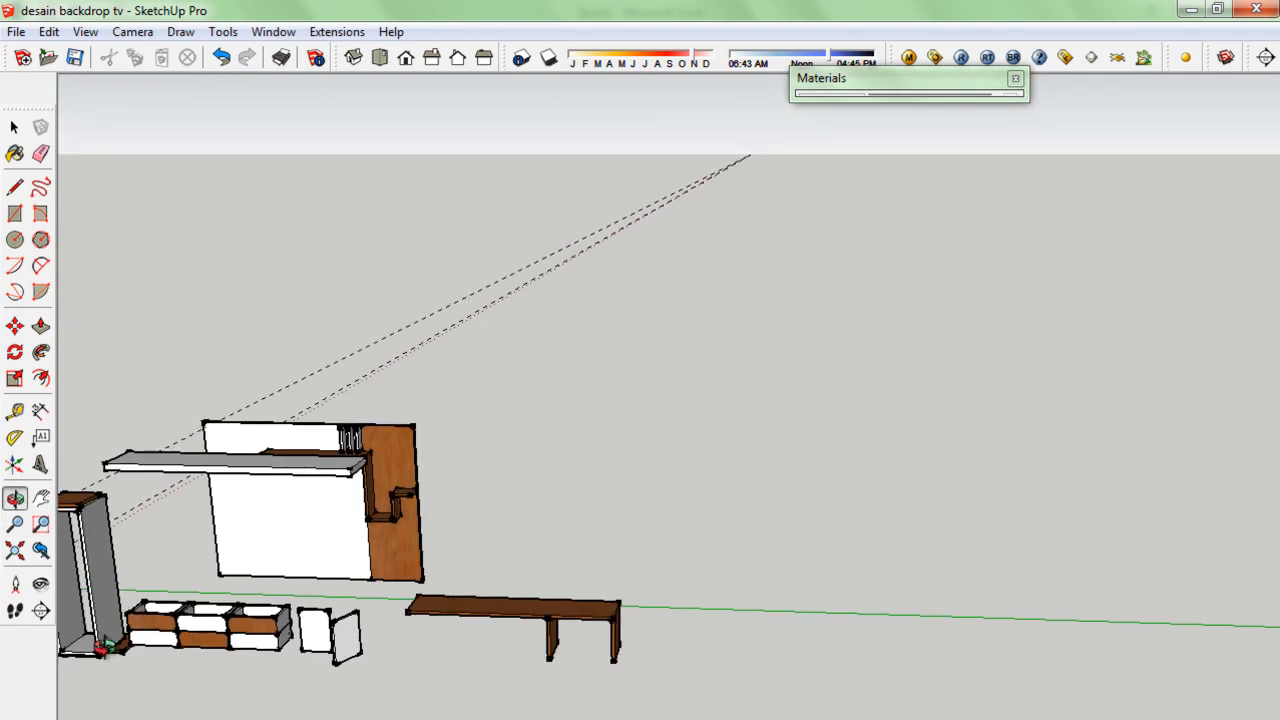
pyautogui.moveTo(148, 634)
pyautogui.mouseDown()
pyautogui.moveTo(654, 500)
pyautogui.moveTo(258, 610)
pyautogui.mouseUp()
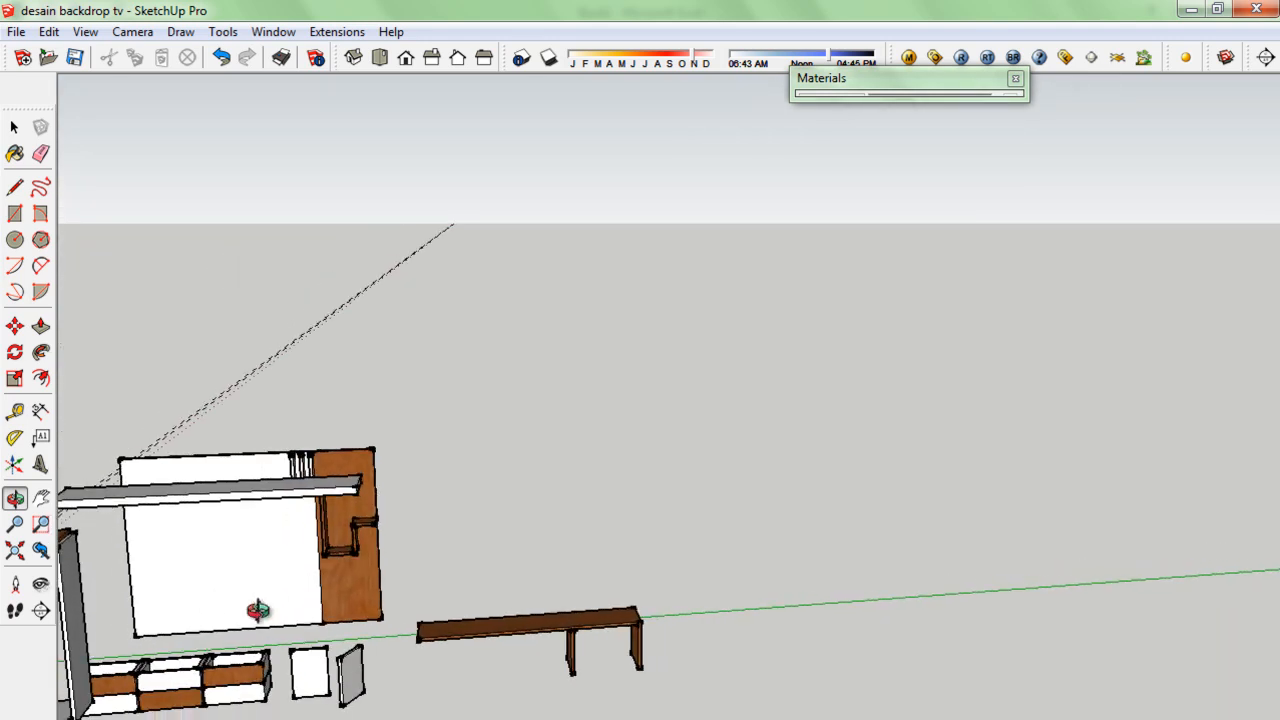
pyautogui.press('h')
pyautogui.moveTo(143, 634); pyautogui.dragTo(755, 452)
pyautogui.scroll(-1, 755, 452)
pyautogui.scroll(-2, 443, 506)
pyautogui.scroll(4, 436, 512)
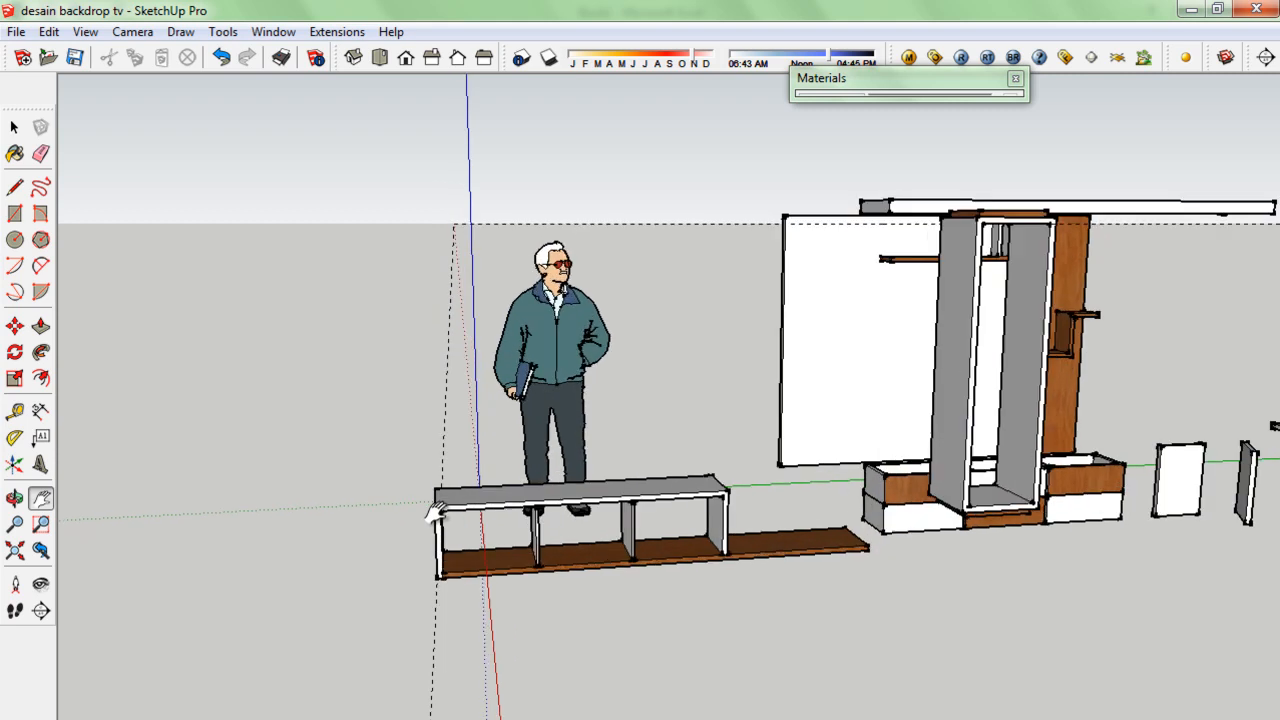
pyautogui.scroll(5, 436, 512)
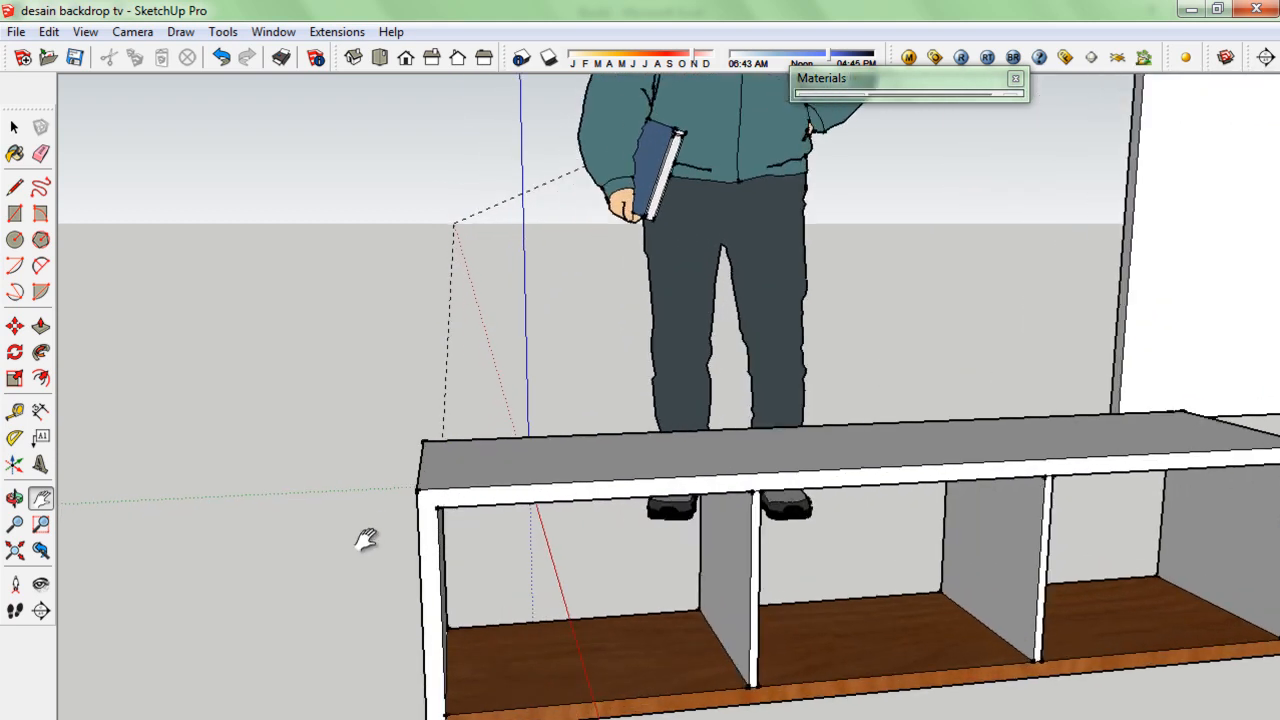
pyautogui.scroll(-2, 494, 500)
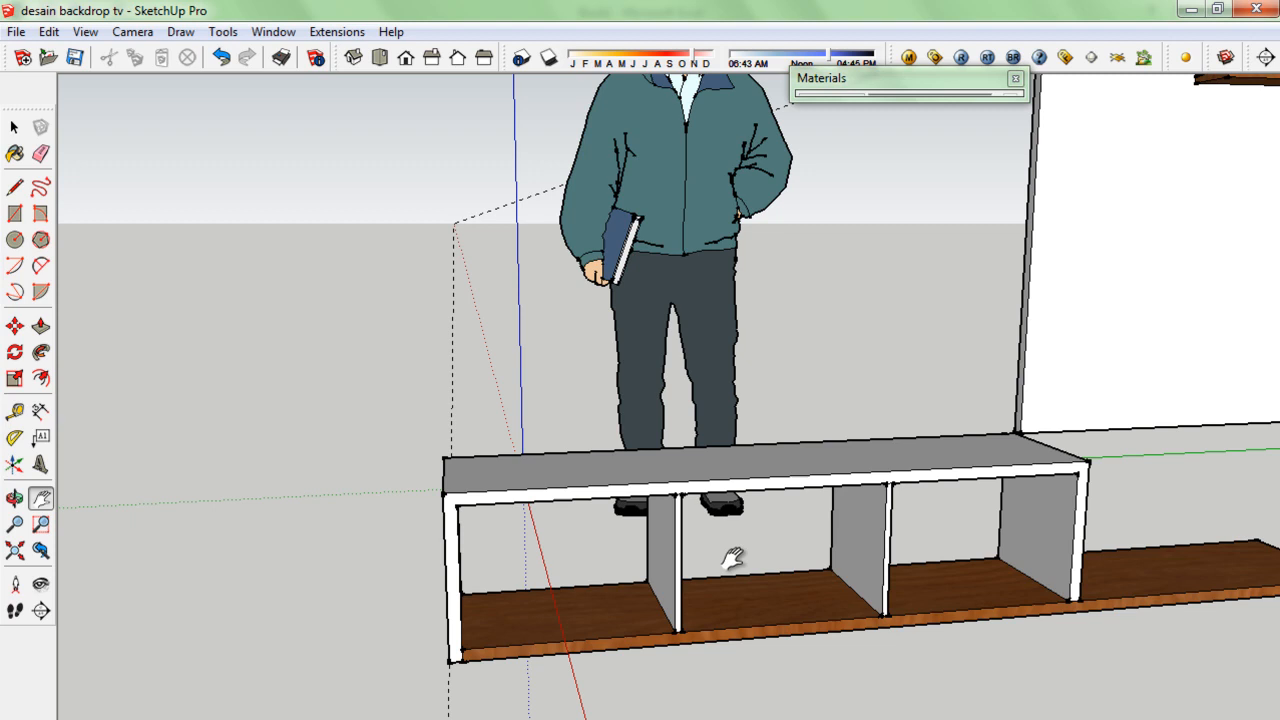
pyautogui.press('t')
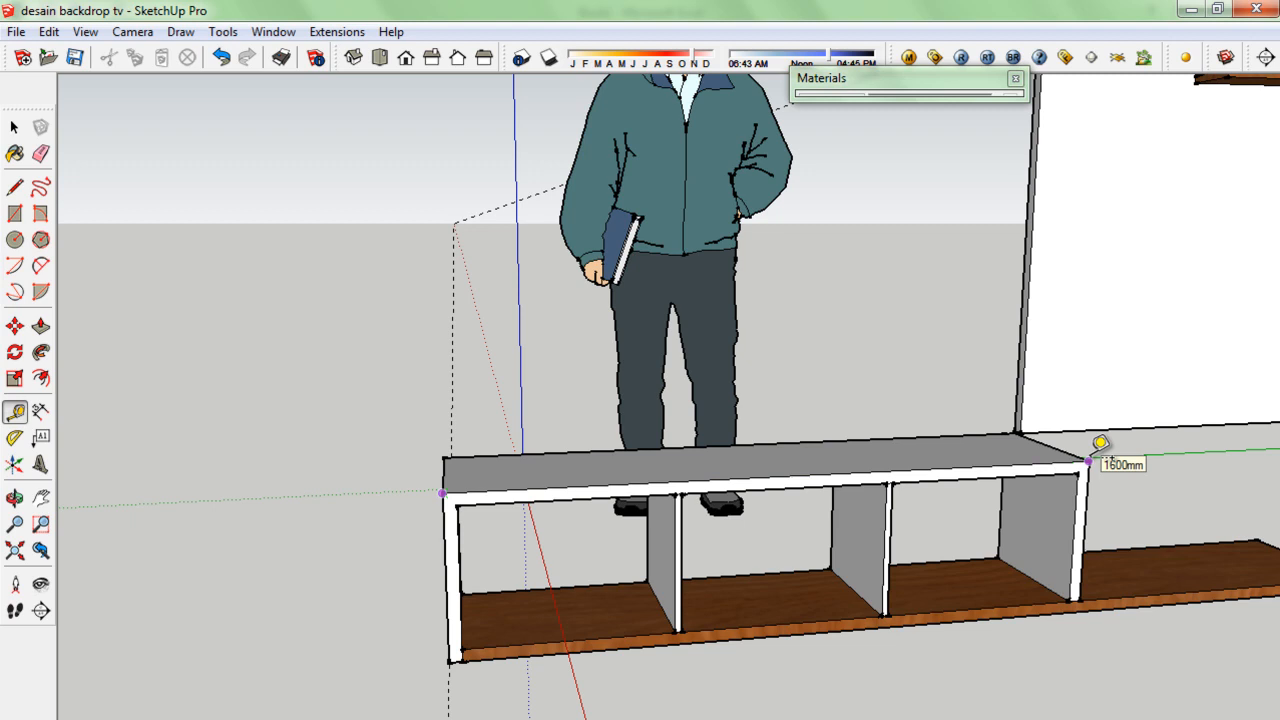
# Step: Switch to Excel and enter the 34 cm front edges in cells A13 to C13 as 34, 3 and quantity 2
pyautogui.hotkey('alt', 'Tab')
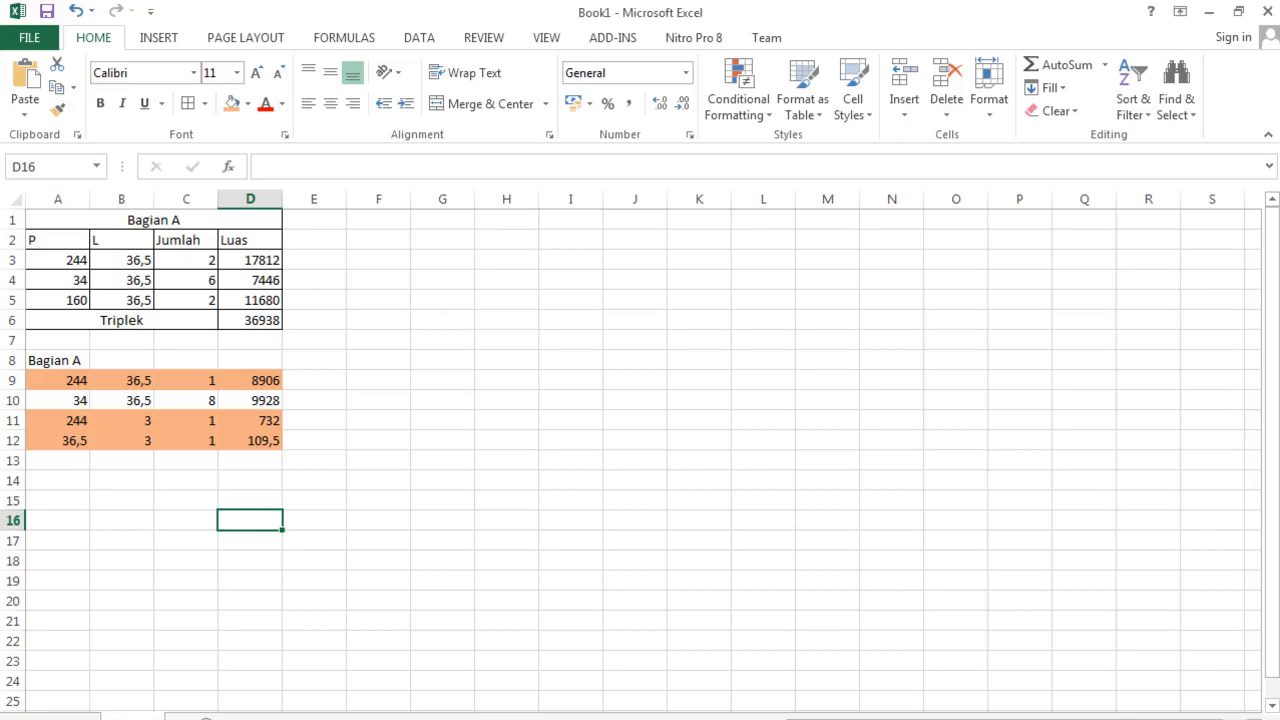
pyautogui.click(57, 461)
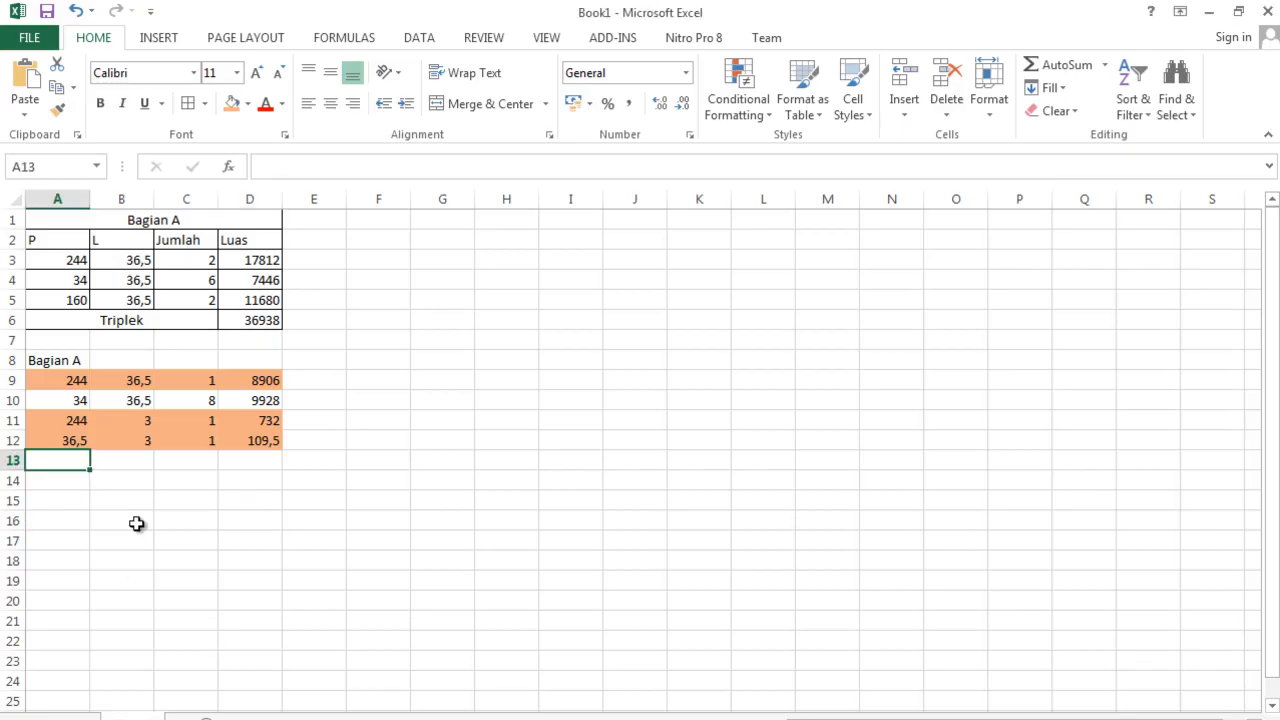
pyautogui.write('34')
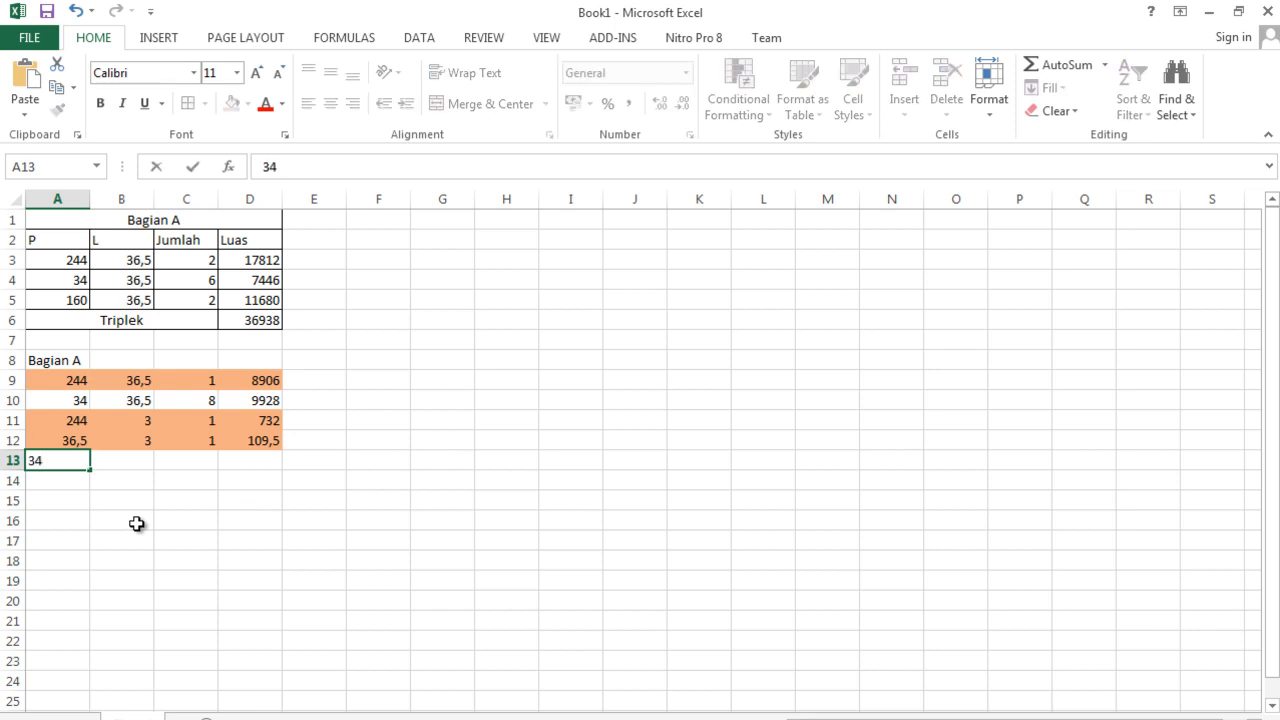
pyautogui.press('Tab')
pyautogui.write('3')
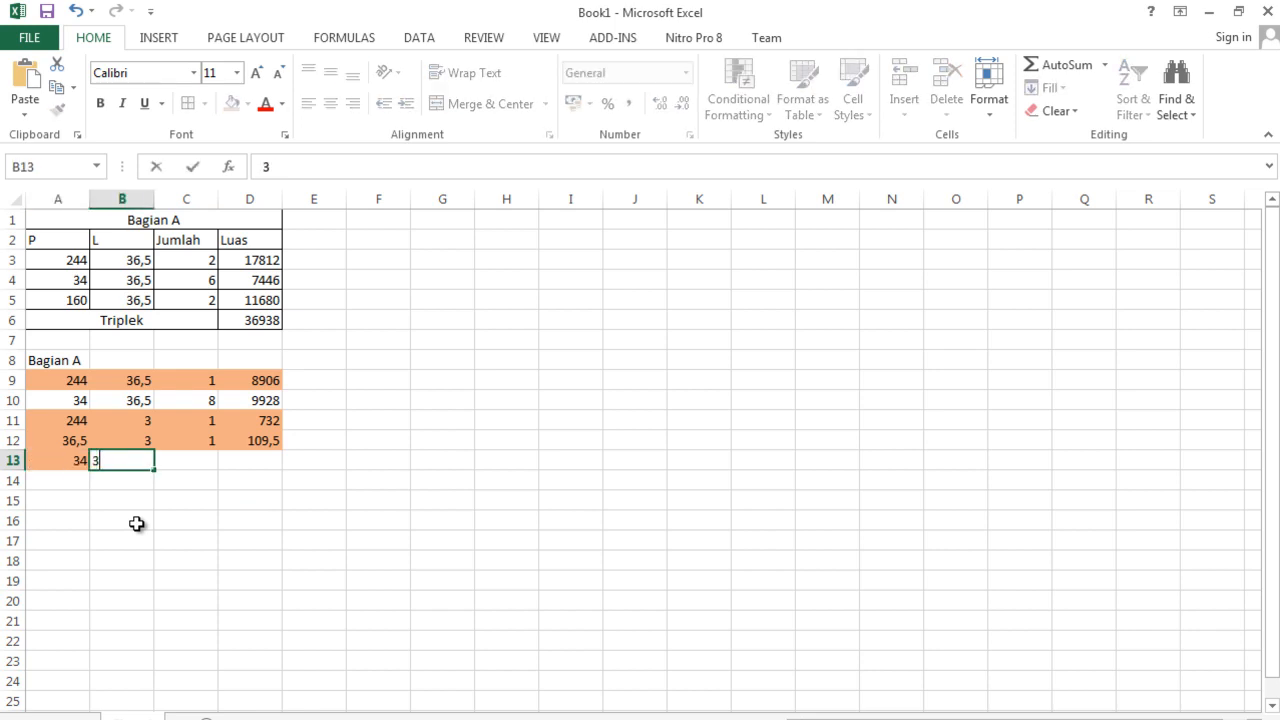
pyautogui.press('Tab')
pyautogui.write('2')
pyautogui.press('Return')
pyautogui.press('Left')
pyautogui.press('Left')
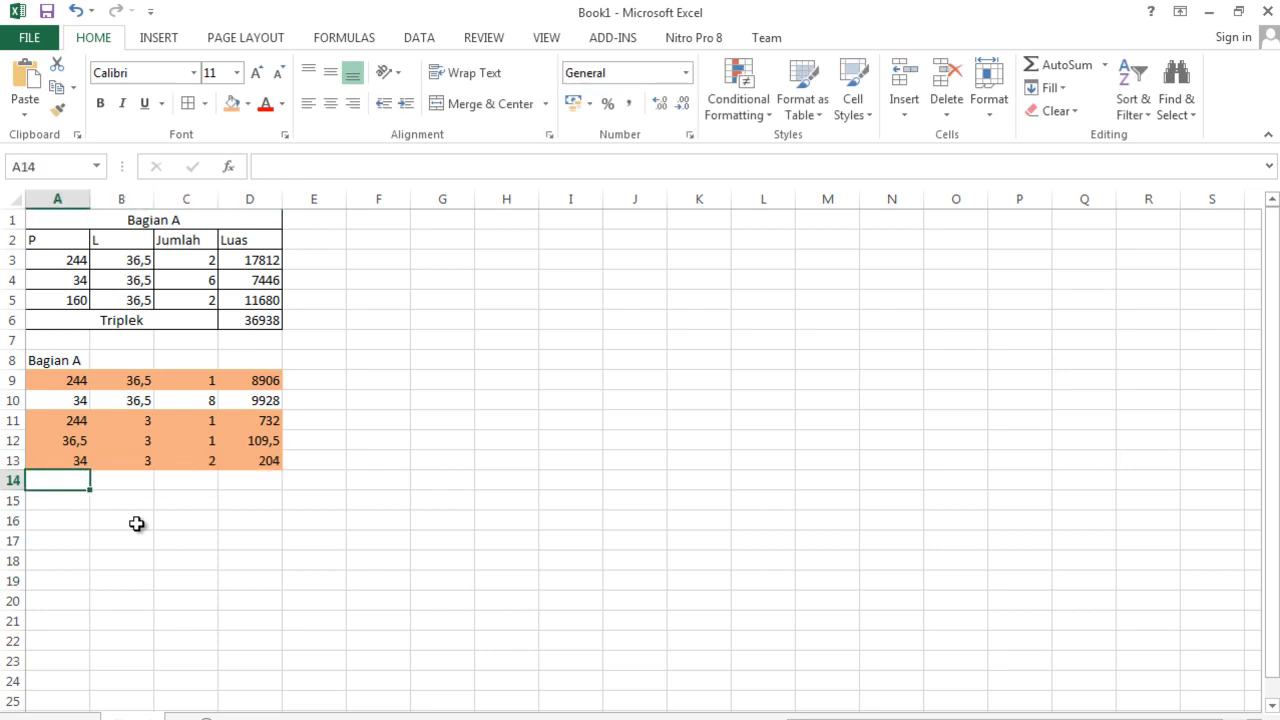
# Step: Enter the top panel's front edge in cells A14 to C14 as 160, 3 and quantity 1
pyautogui.write('160')
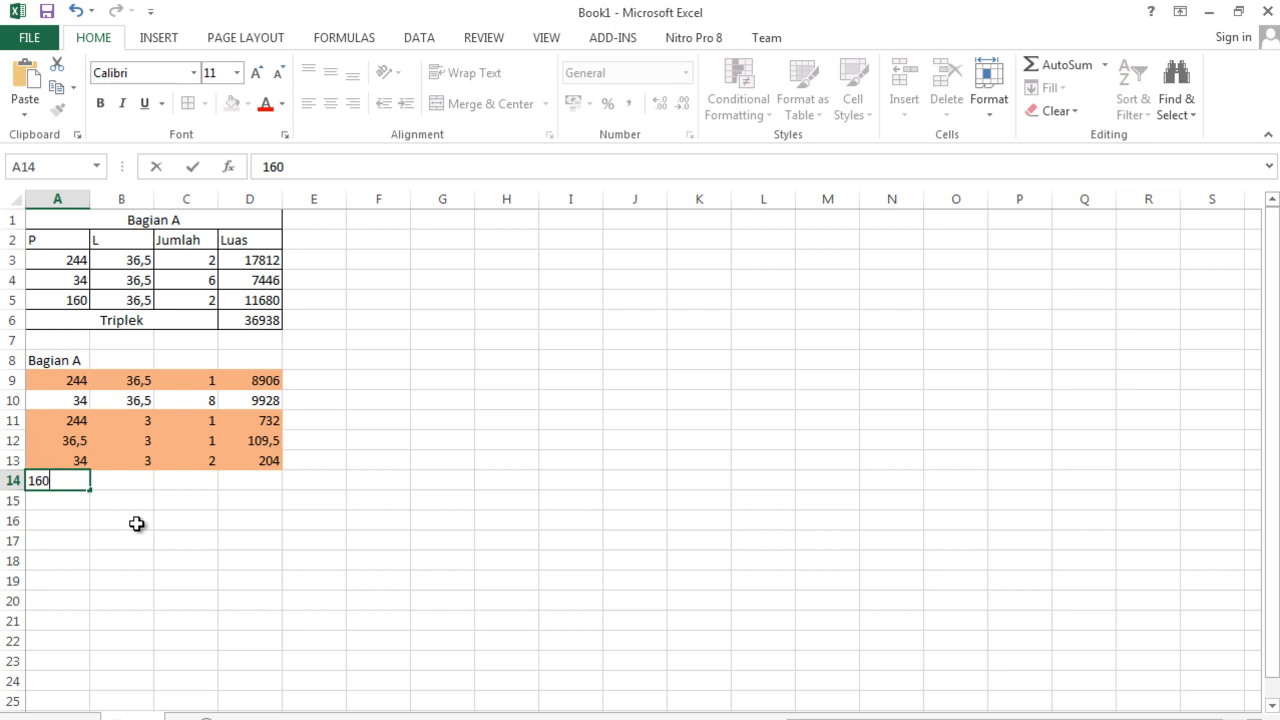
pyautogui.press('Tab')
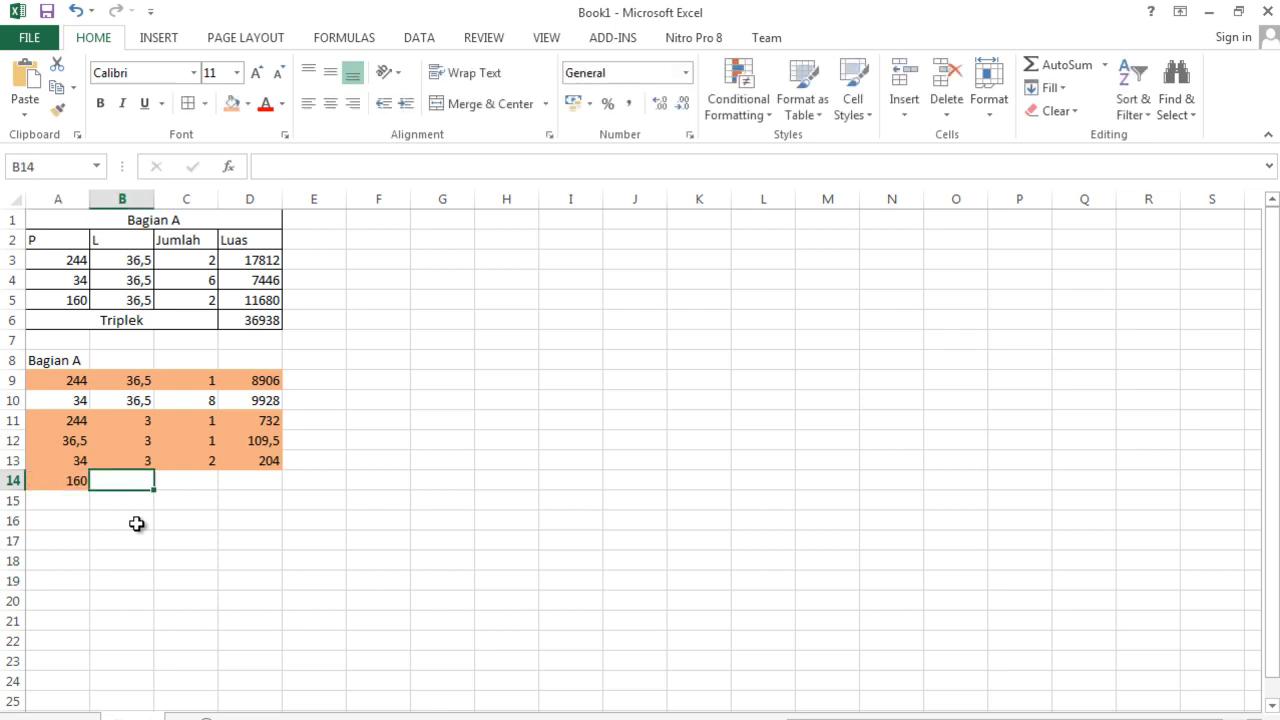
pyautogui.write('3')
pyautogui.press('Tab')
pyautogui.write('1')
pyautogui.press('Tab')
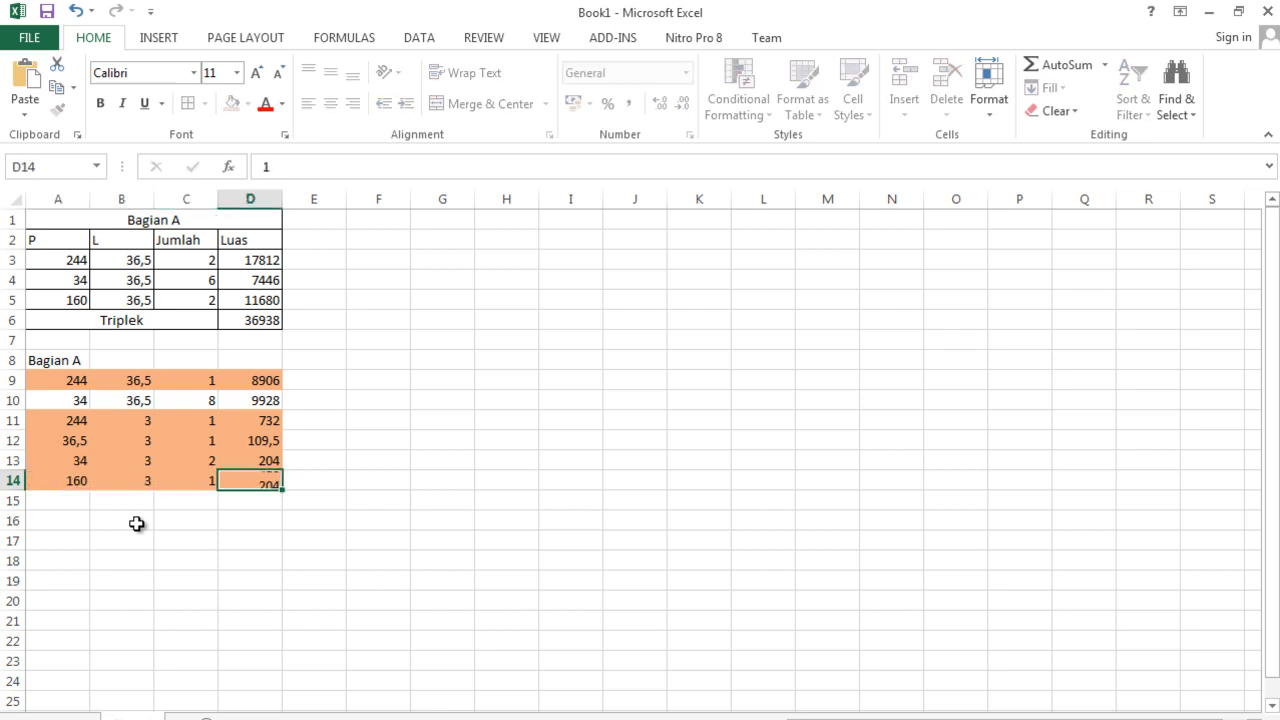
# Step: Clear the orange fill from cells A13 to D14, leaving them with no fill
pyautogui.moveTo(83, 460); pyautogui.dragTo(268, 478)
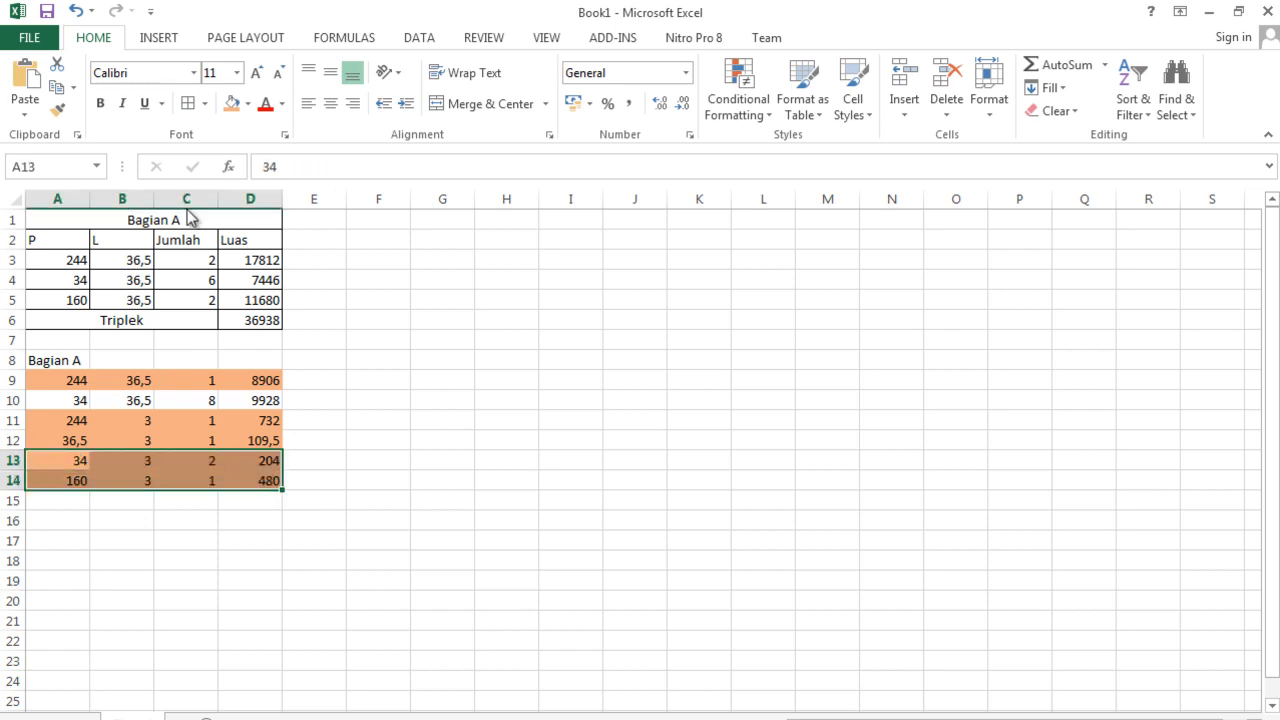
pyautogui.click(248, 104)
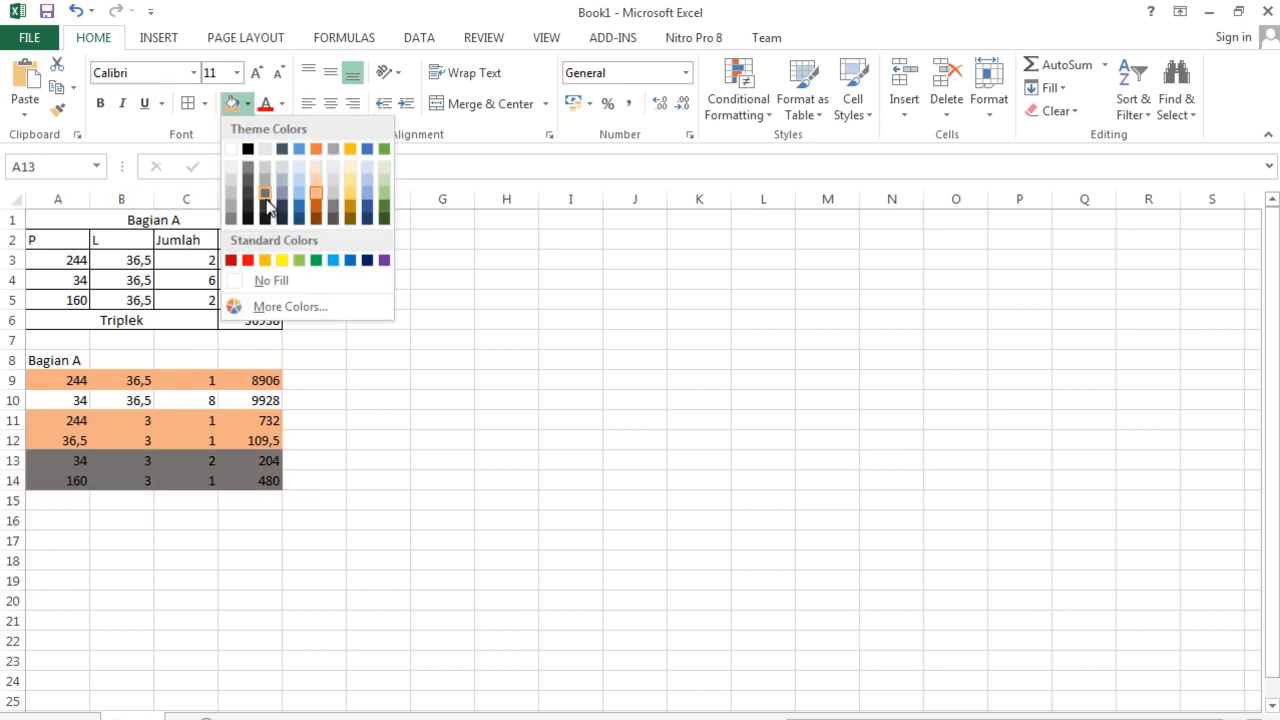
pyautogui.click(230, 150)
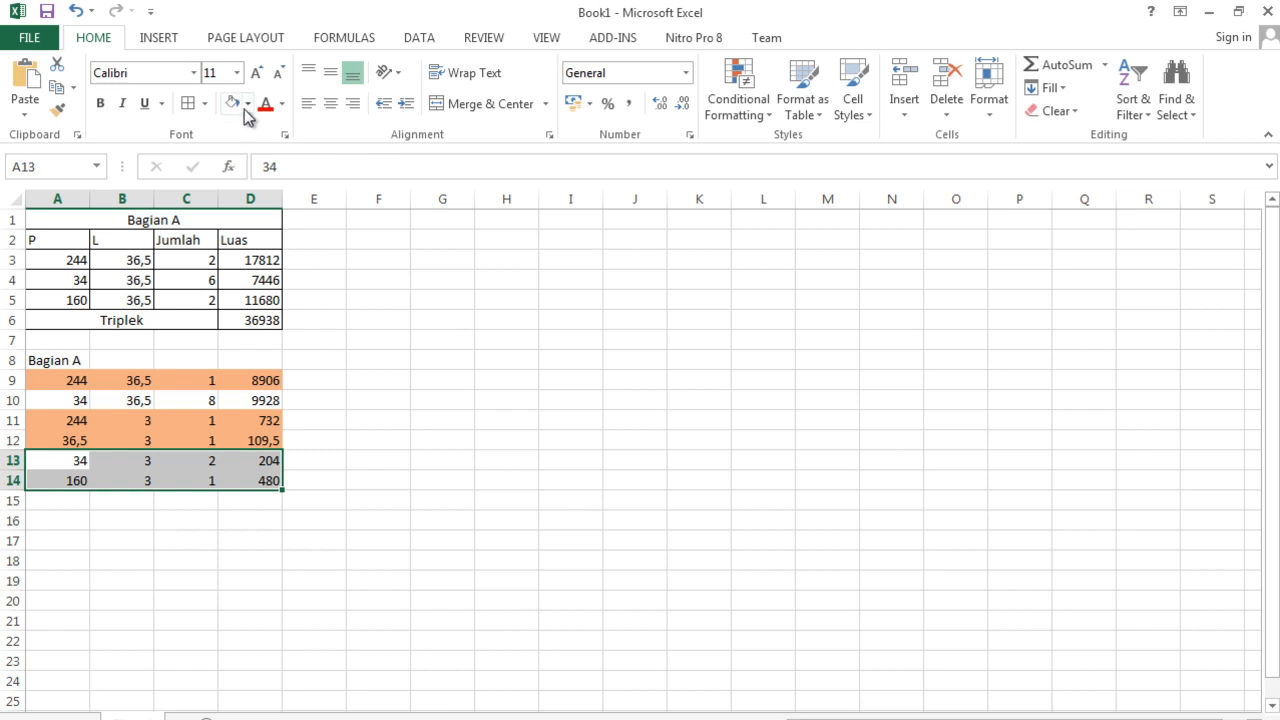
pyautogui.click(248, 104)
pyautogui.click(265, 285)
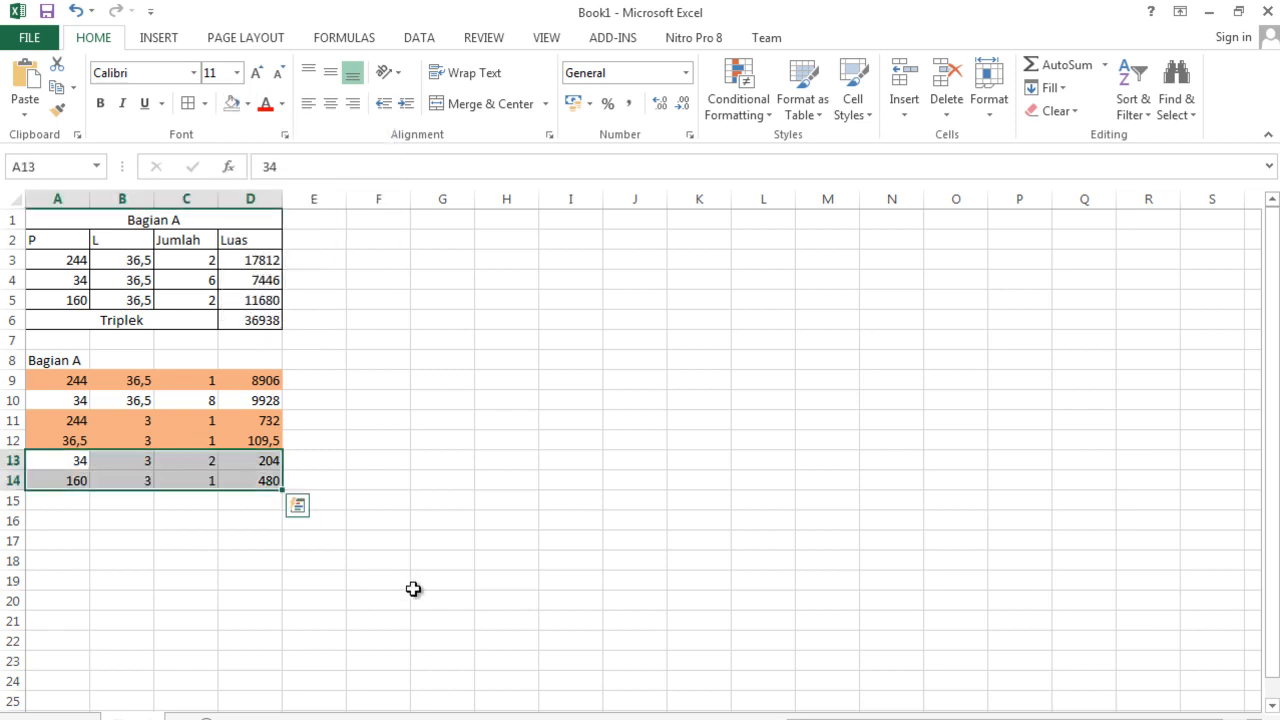
pyautogui.click(414, 537)
# Step: Apply cell borders to the second table, cells A8 to D14
pyautogui.moveTo(33, 357); pyautogui.dragTo(257, 481)
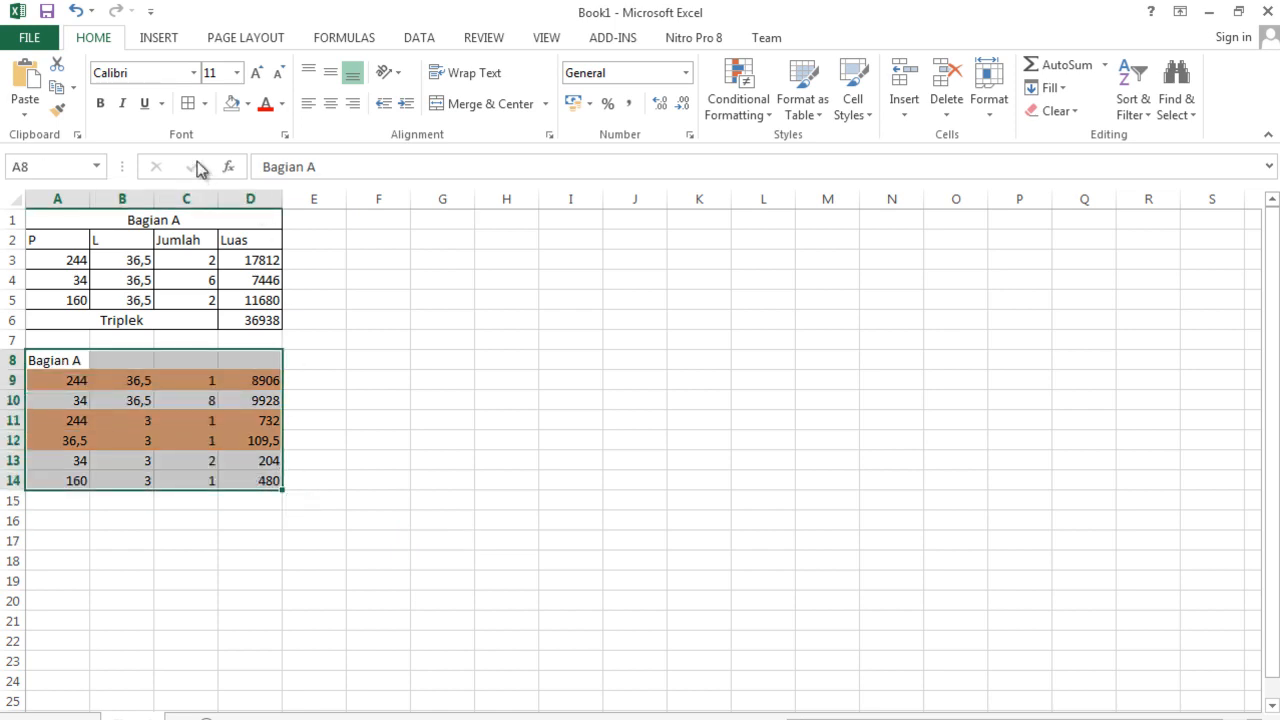
pyautogui.click(188, 103)
pyautogui.click(248, 575)
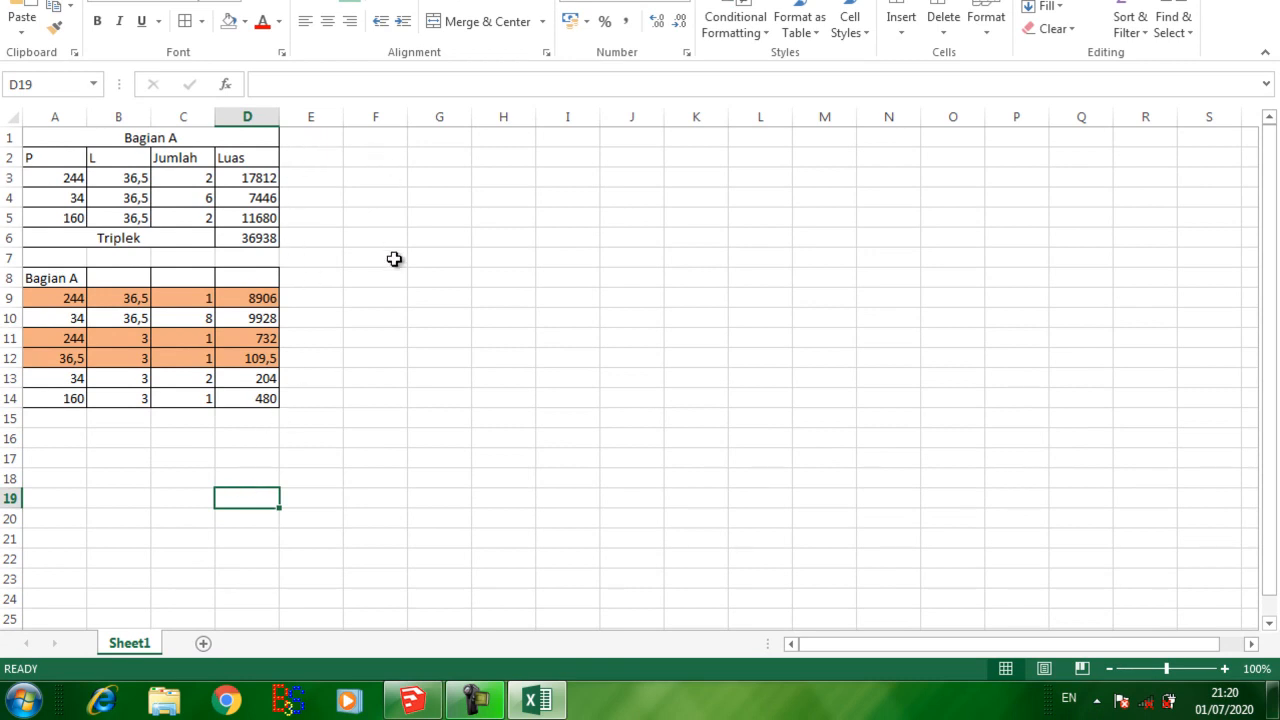
# Step: Add a new worksheet and enter the title "Rekapitulasi Keperluan Bahan" in cell A1
pyautogui.click(204, 645)
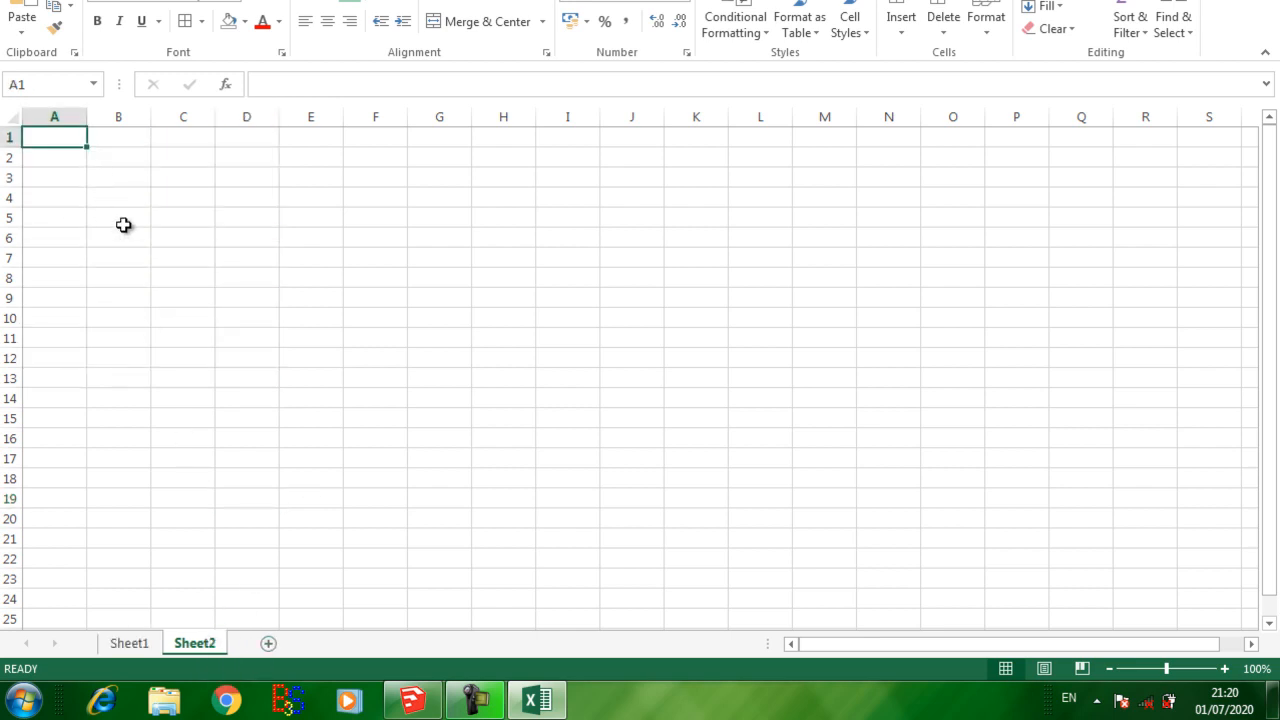
pyautogui.write('Rekapitulasi Keperluan Baha')
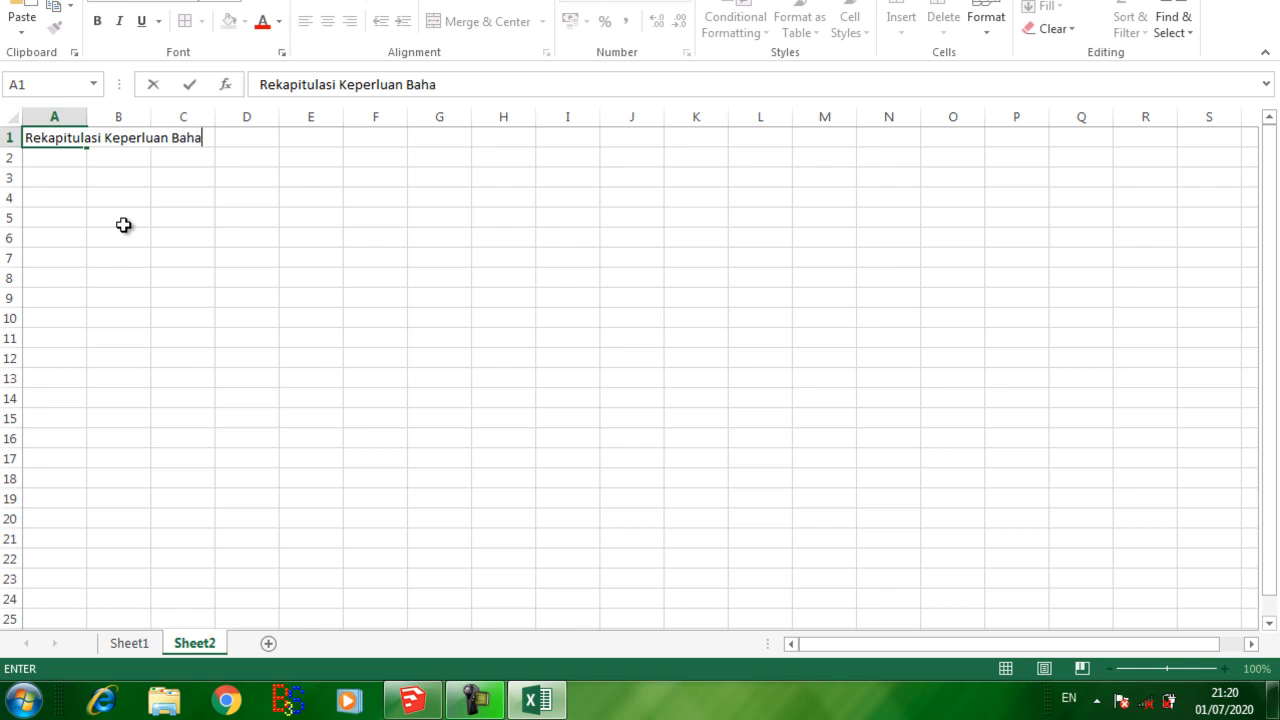
pyautogui.press('Return')
pyautogui.press('Return')
pyautogui.press('Down')
pyautogui.press('Up')
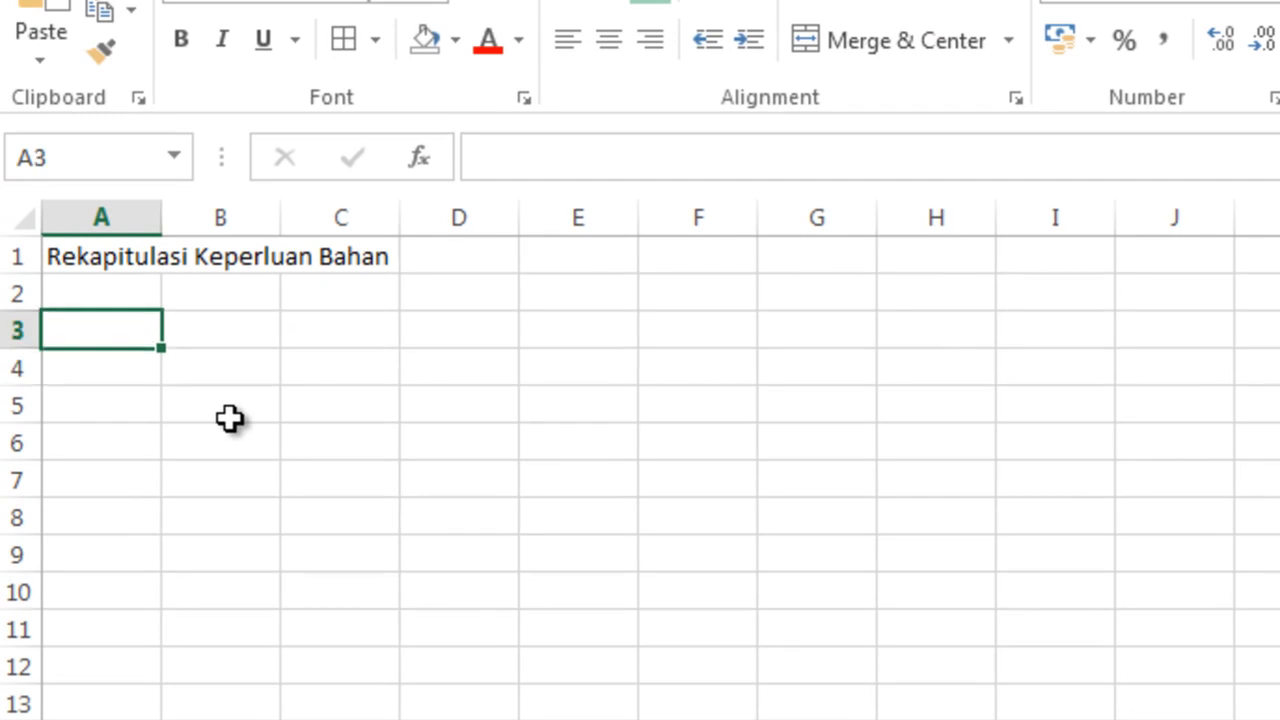
# Step: Enter the column headers No in A3 and Luas in B3
pyautogui.write('No')
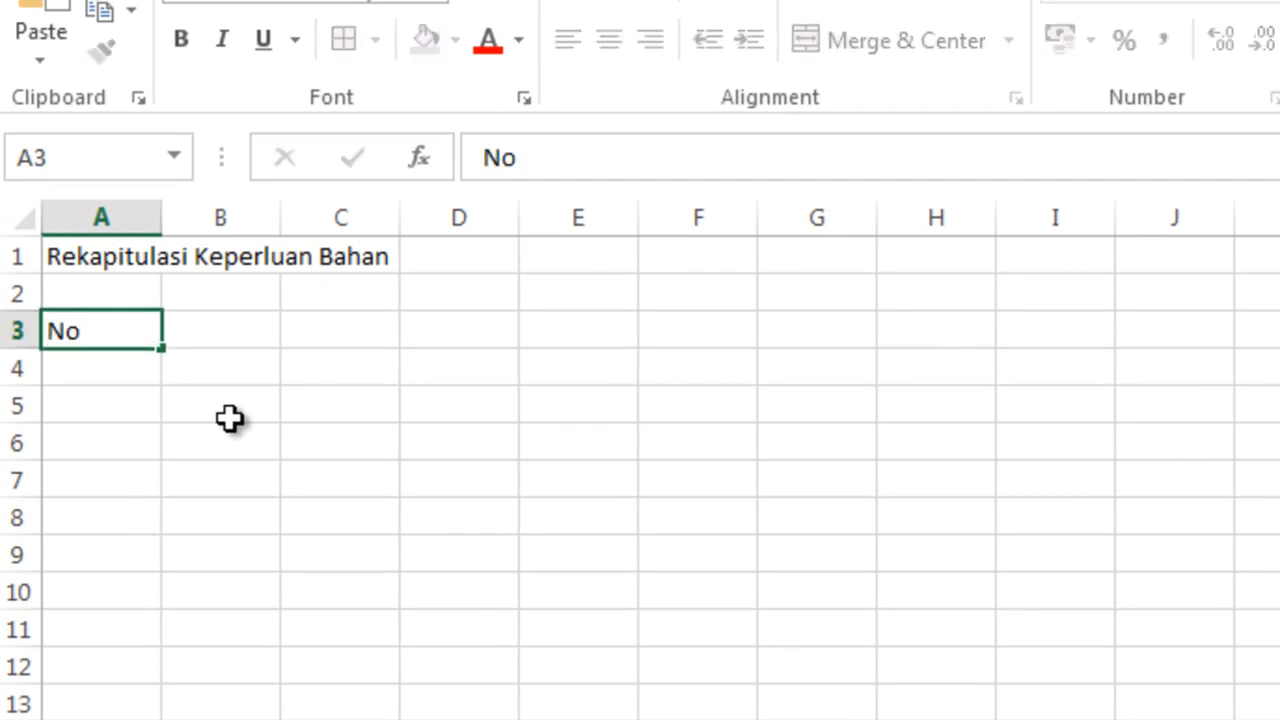
pyautogui.press('Tab')
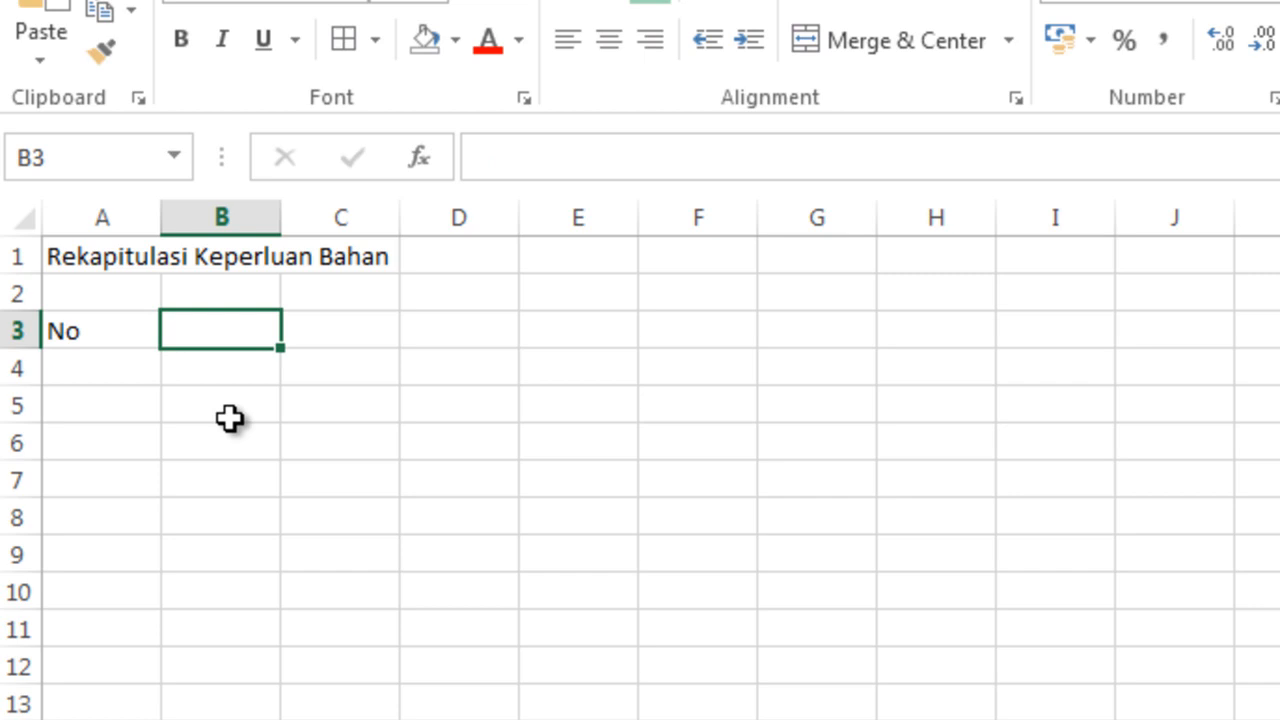
pyautogui.write('Luas')
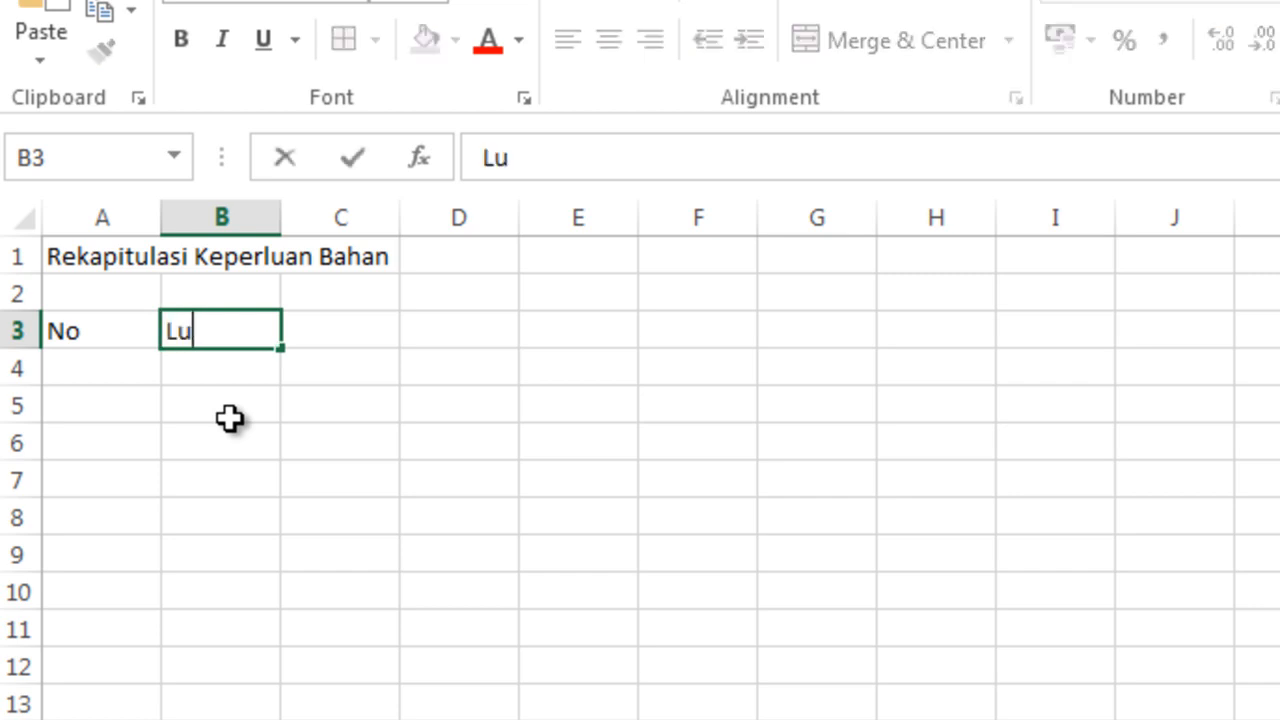
pyautogui.press('Return')
pyautogui.press('Right')
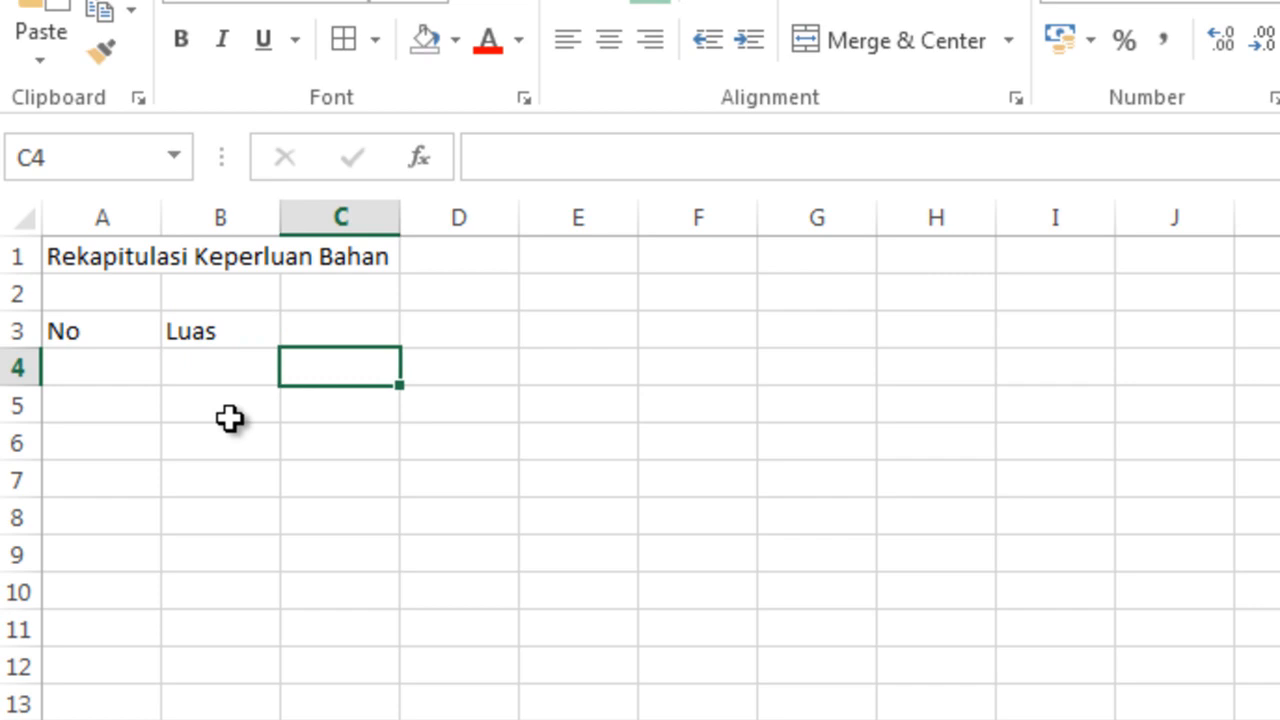
# Step: Replace the header in B3 with Nama Material and enter Luas in C3
pyautogui.press('Up')
pyautogui.press('Left')
pyautogui.press('Down')
pyautogui.press('Up')
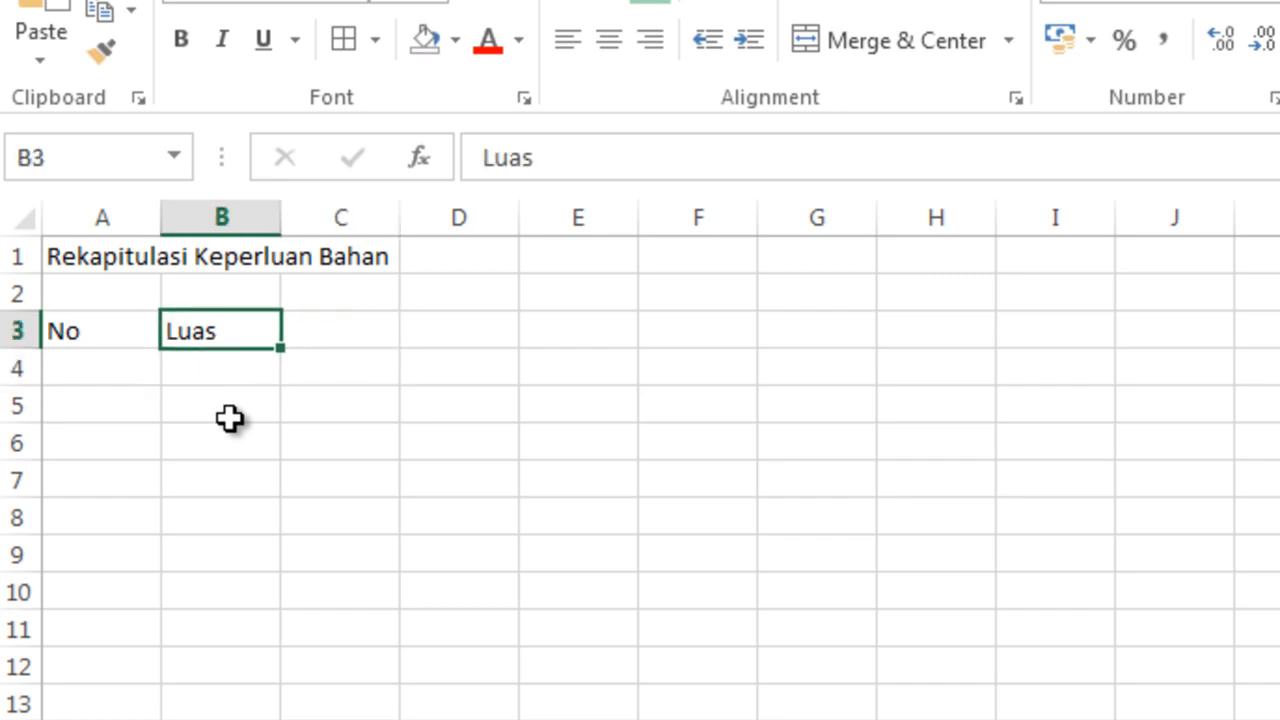
pyautogui.press('BackSpace')
pyautogui.write('N')
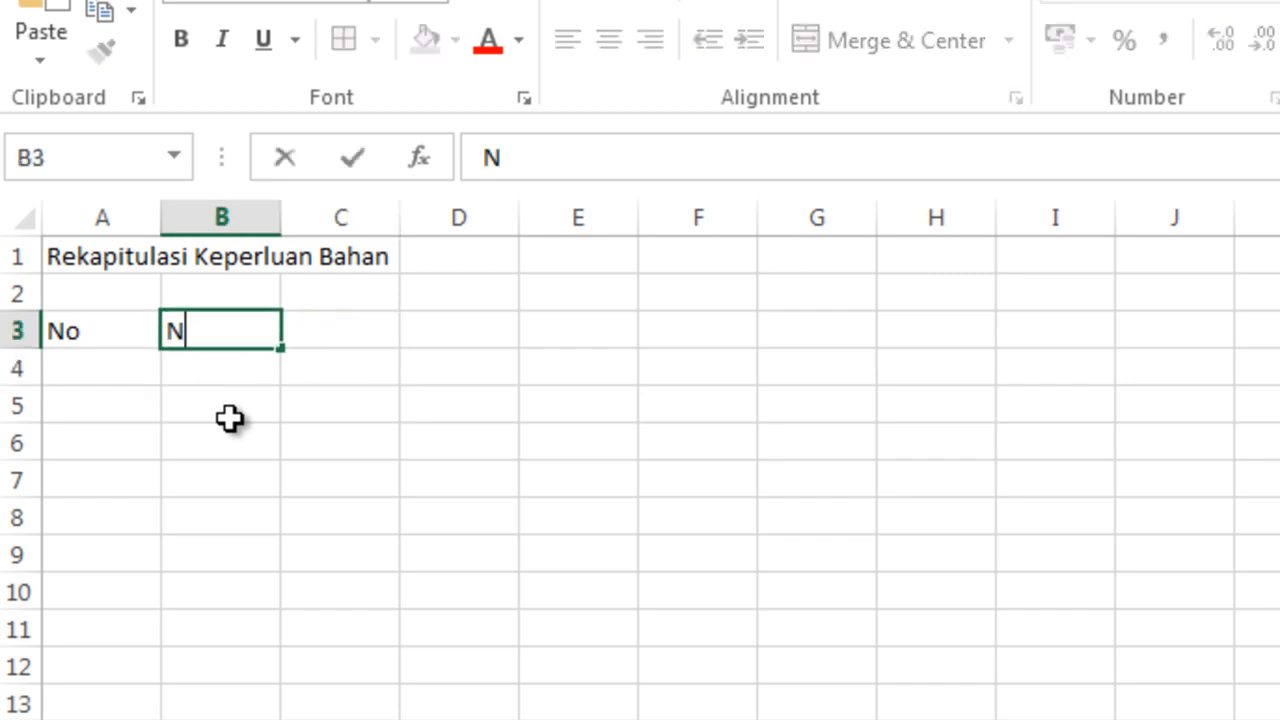
pyautogui.write('ama Material')
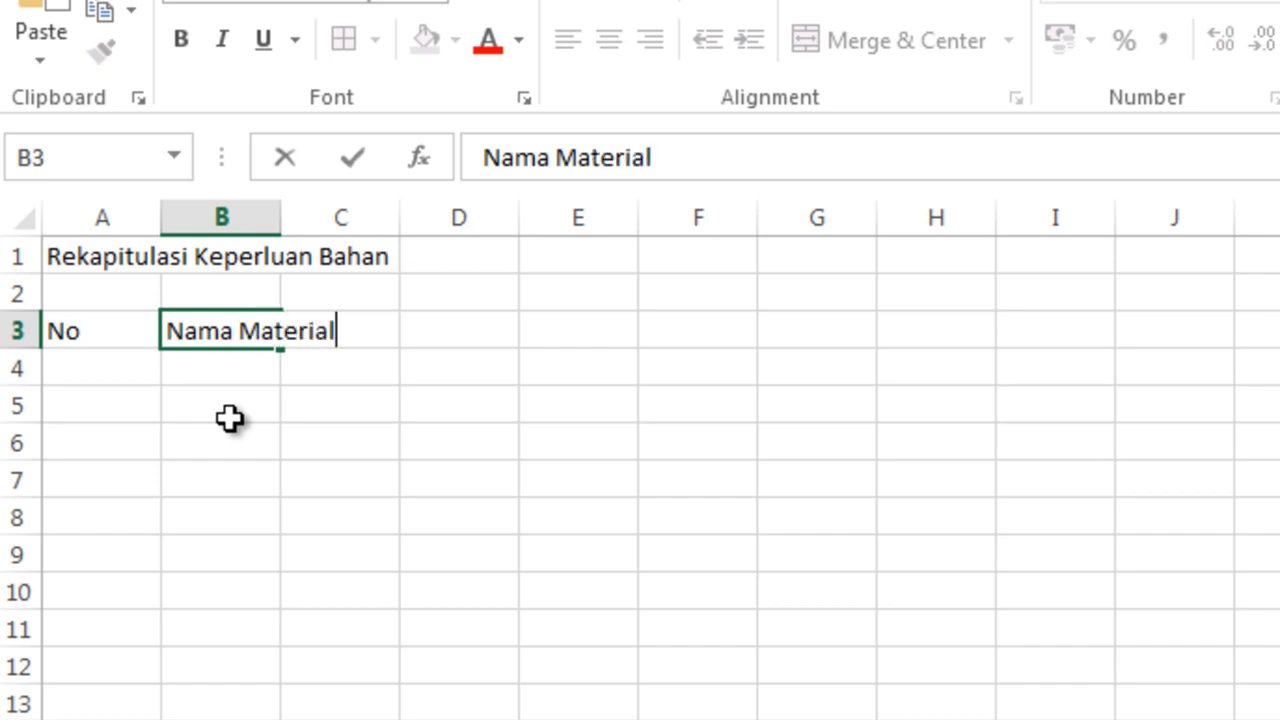
pyautogui.press('Tab')
pyautogui.write('Luas')
pyautogui.press('Return')
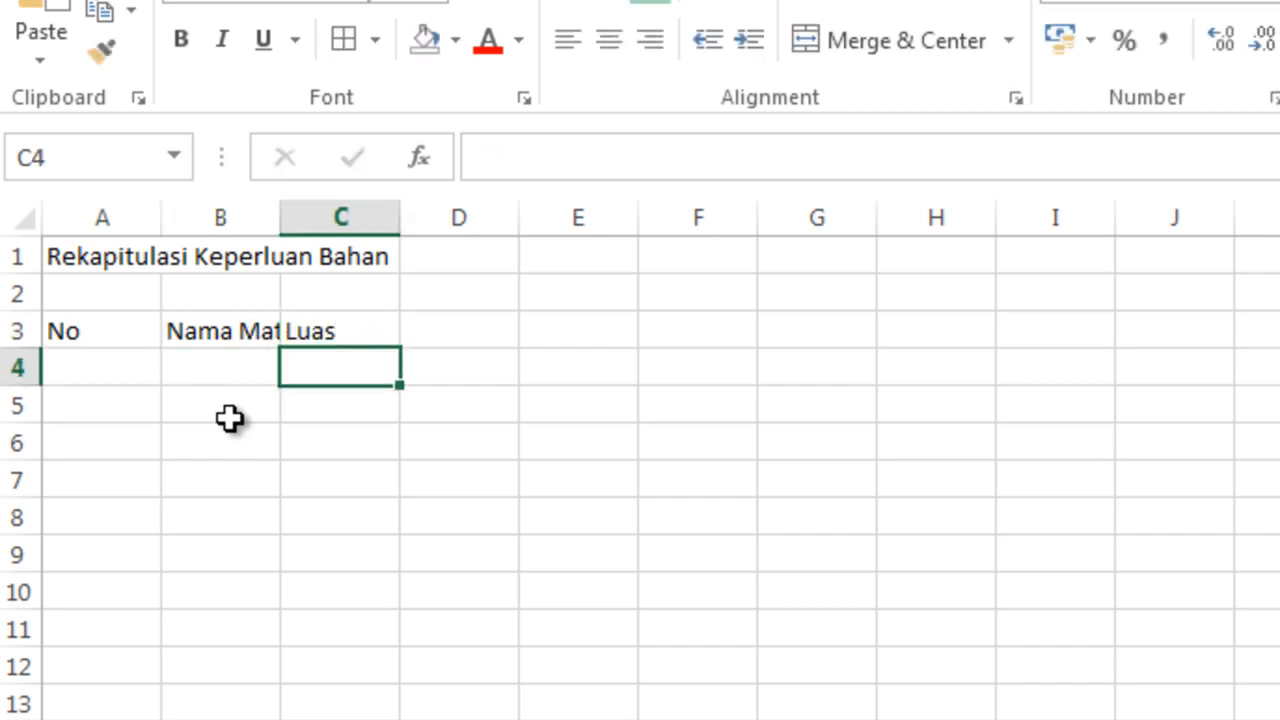
# Step: Widen columns B and C and narrow column A on the recap sheet
pyautogui.moveTo(280, 217); pyautogui.dragTo(487, 216)
pyautogui.moveTo(608, 222); pyautogui.dragTo(787, 222)
pyautogui.moveTo(161, 222); pyautogui.dragTo(124, 240)
# Step: Enter item number 1 in A4 and the material name "Multiplek 15 mm" in B4
pyautogui.click(75, 372)
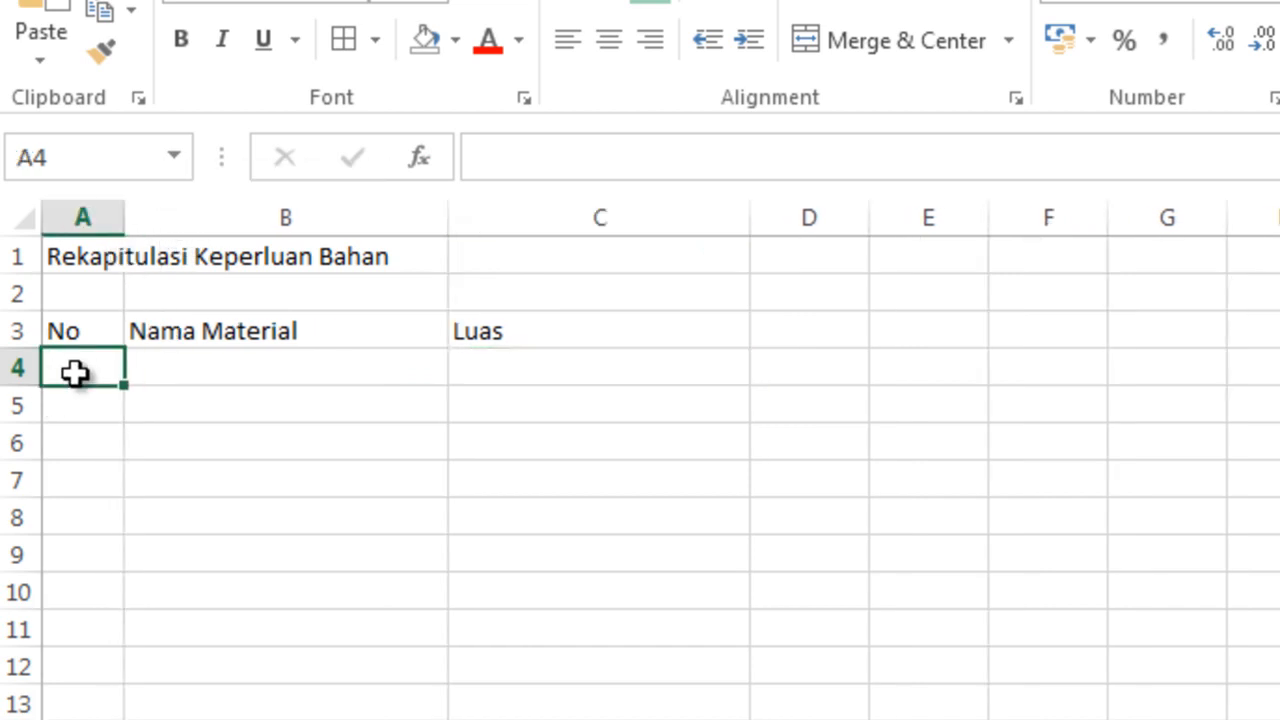
pyautogui.write('1')
pyautogui.press('Tab')
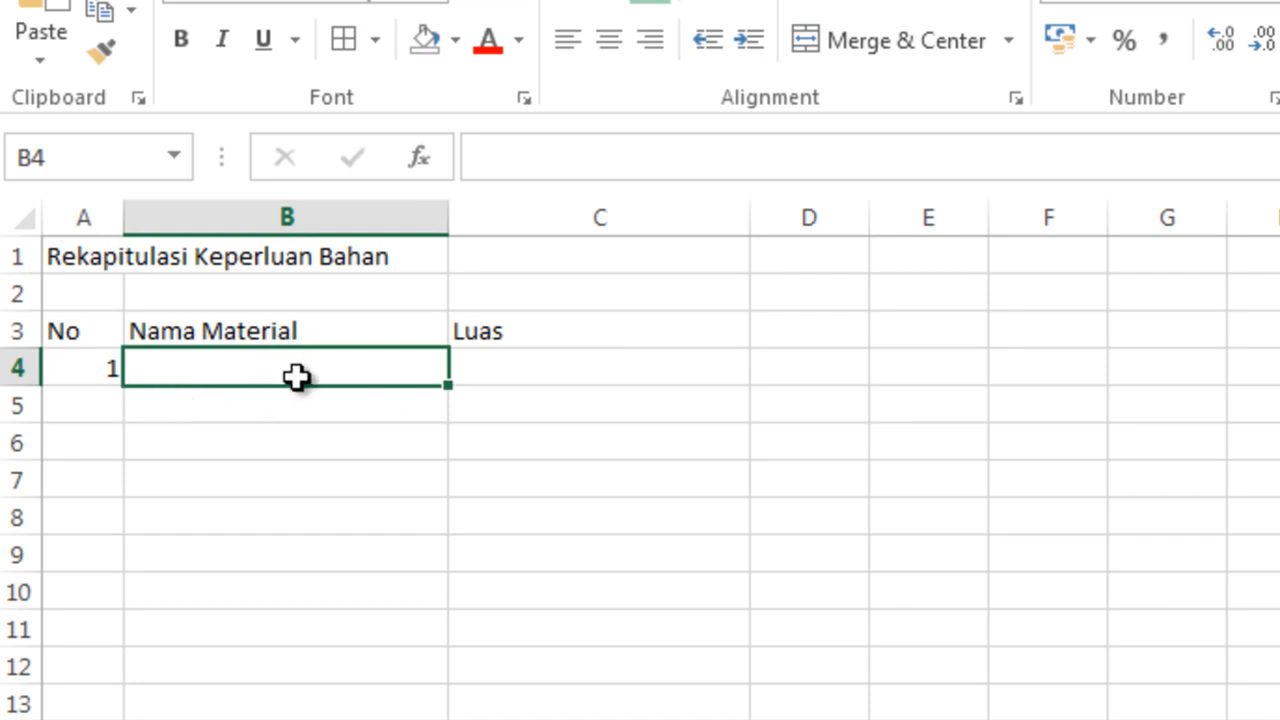
pyautogui.write('Multipe')
pyautogui.write('k')
pyautogui.press('BackSpace')
pyautogui.press('BackSpace')
pyautogui.write('l')
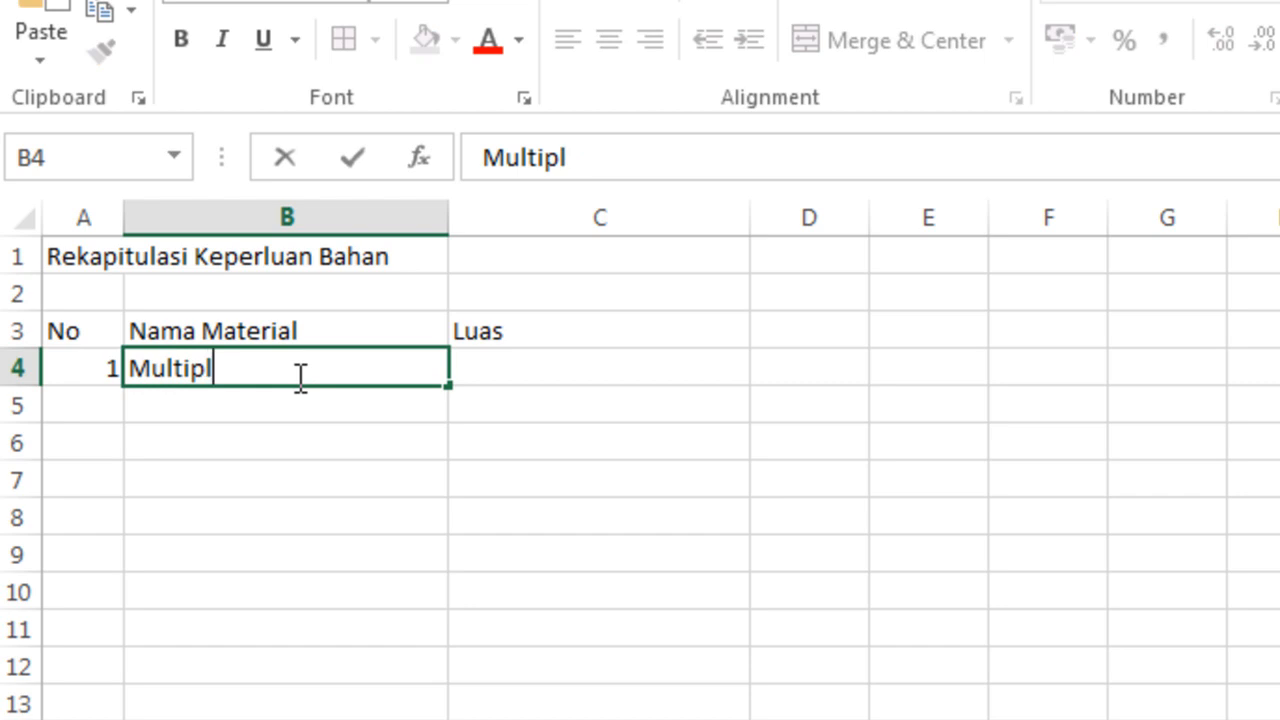
pyautogui.write('ek 15 mm')
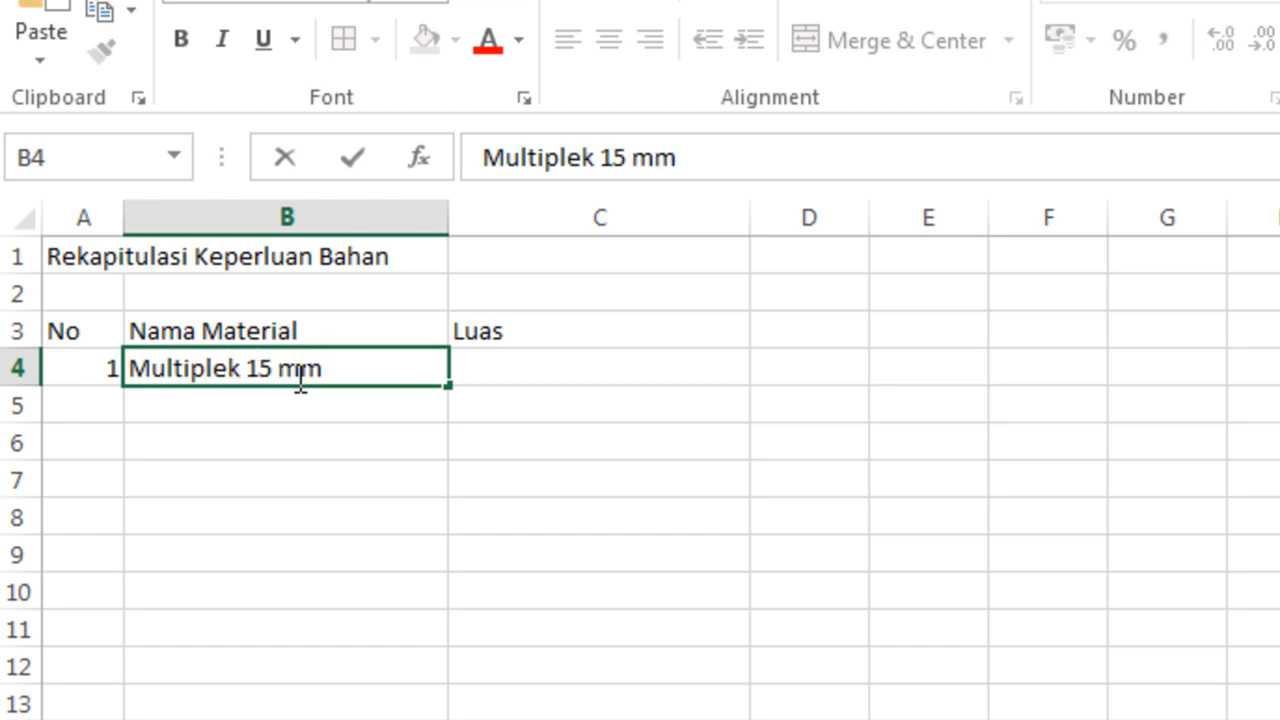
pyautogui.press('Tab')
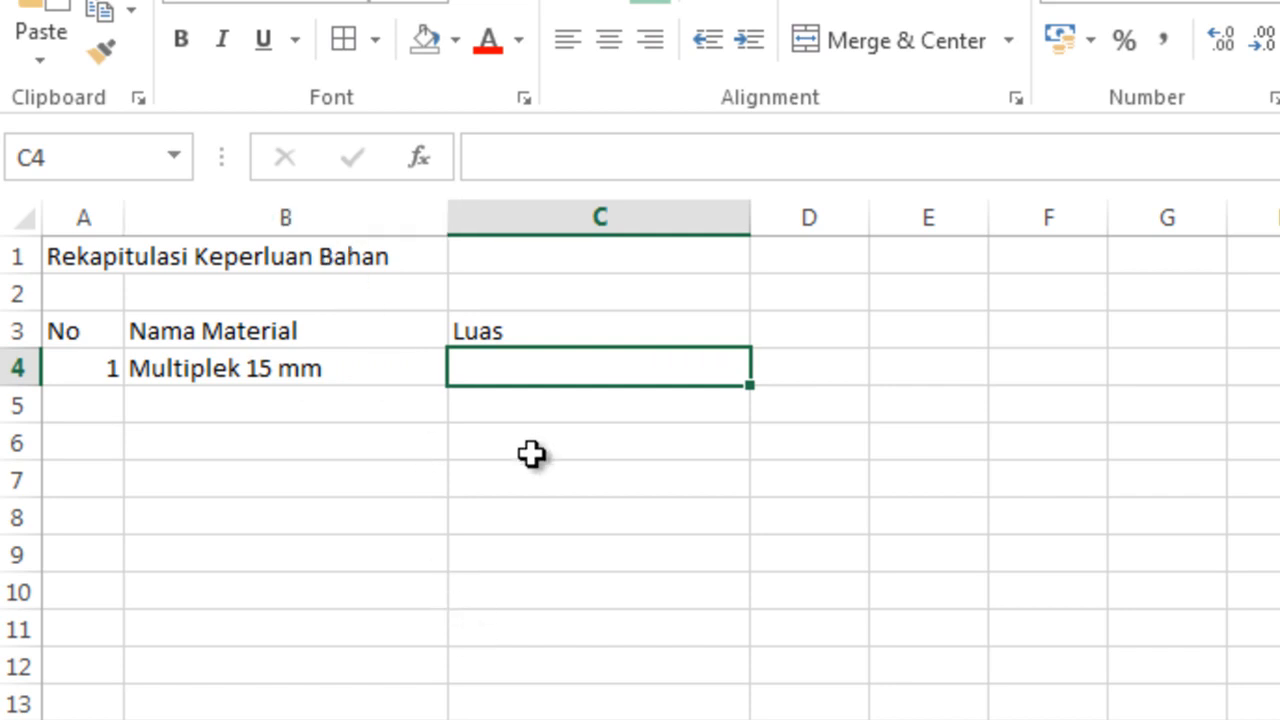
# Step: Link cell C4 to the Triplek total on the first sheet with the formula =Sheet1!D6
pyautogui.write('=')
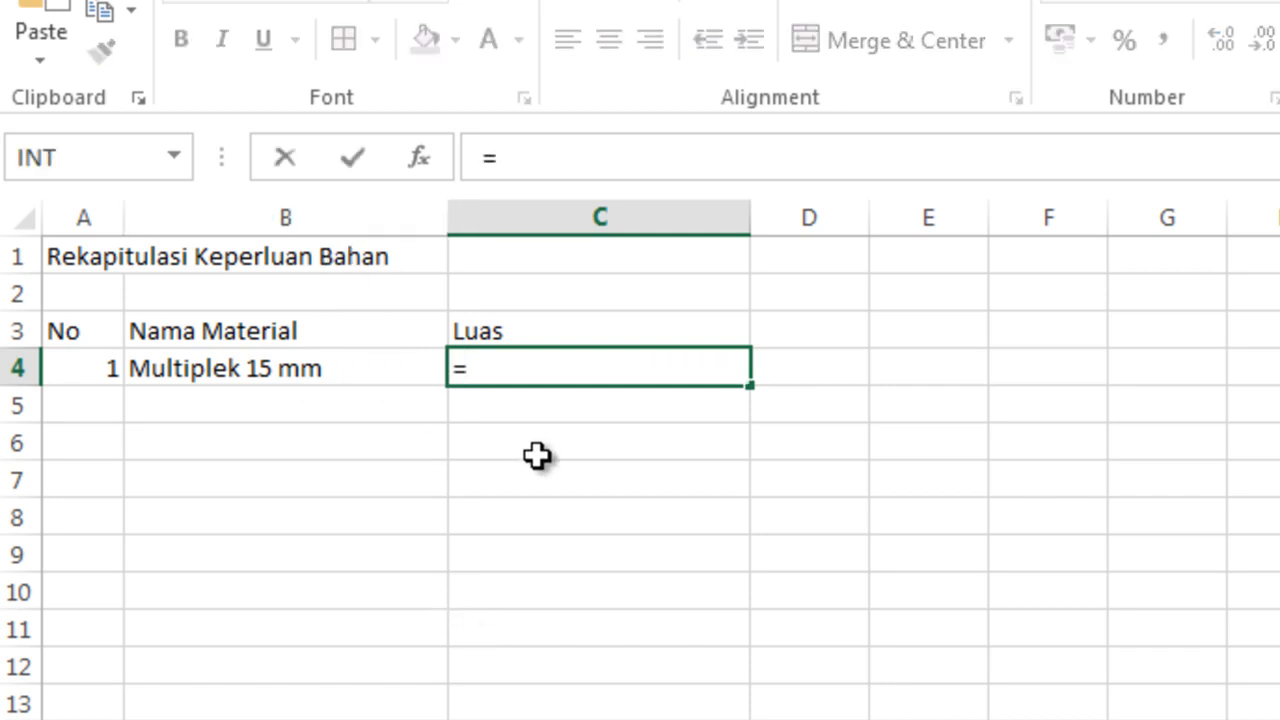
pyautogui.hotkey('ctrl', 'pageup')
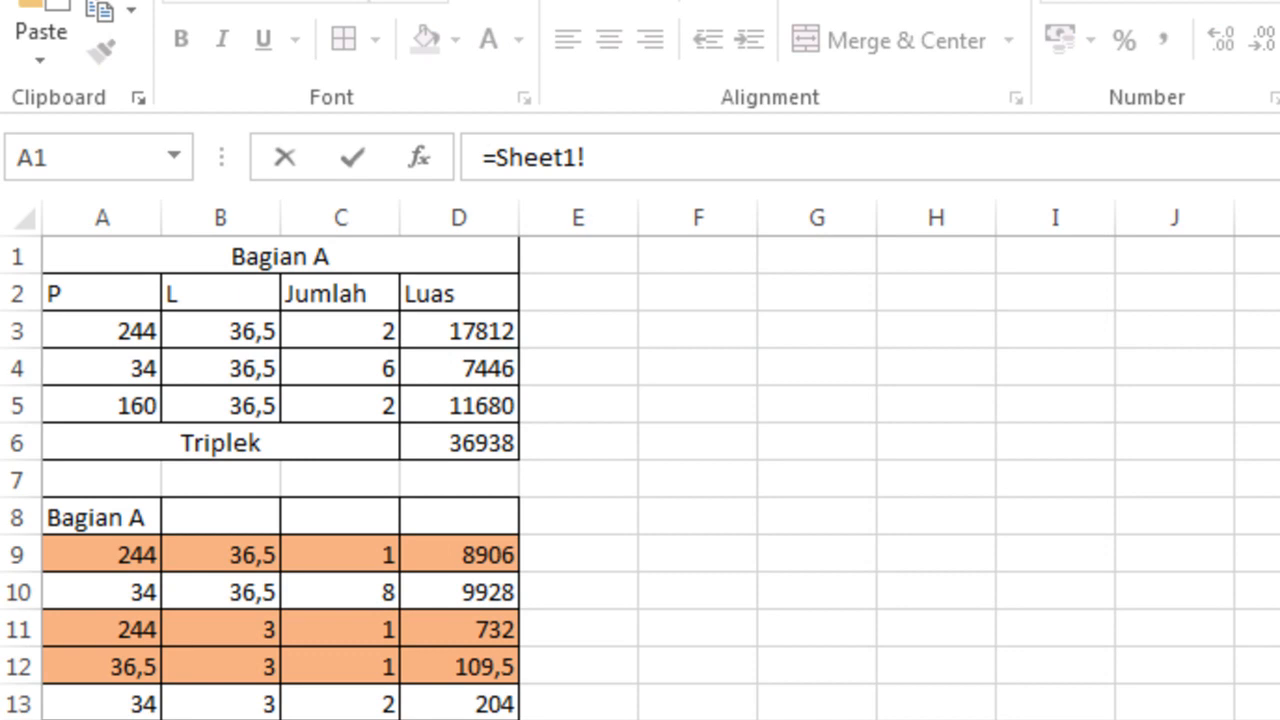
pyautogui.click(470, 446)
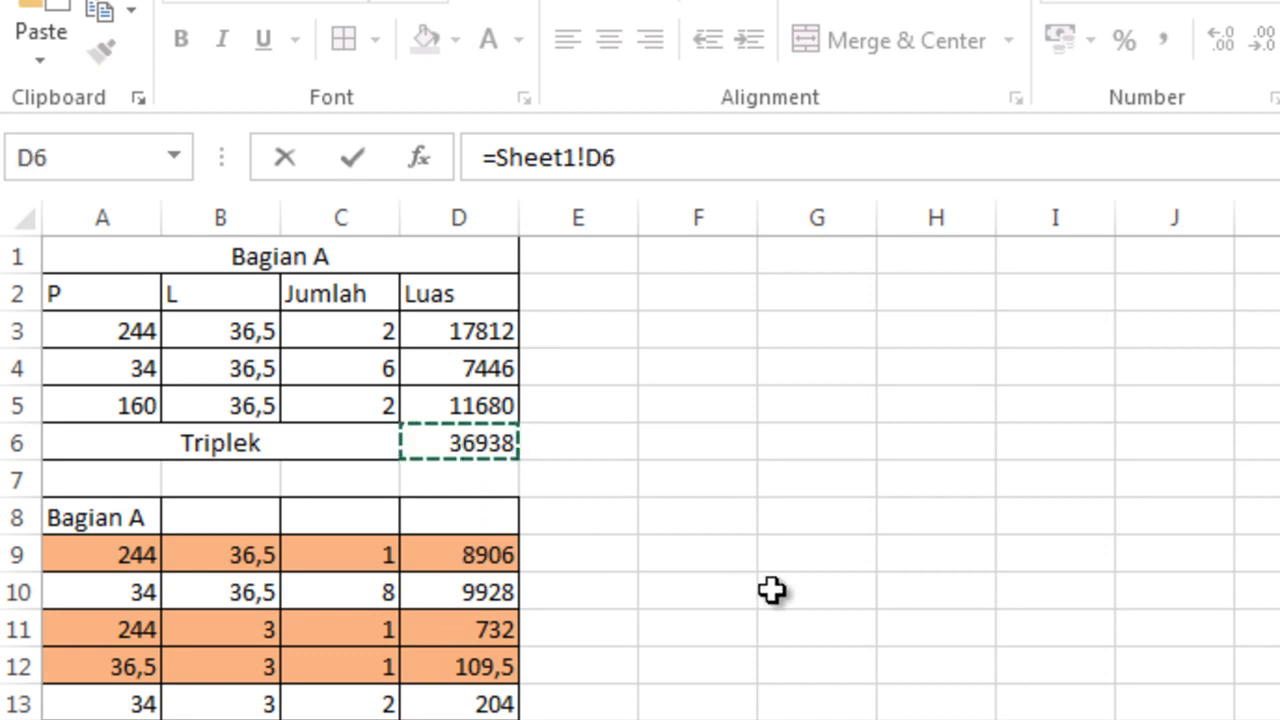
pyautogui.press('Return')
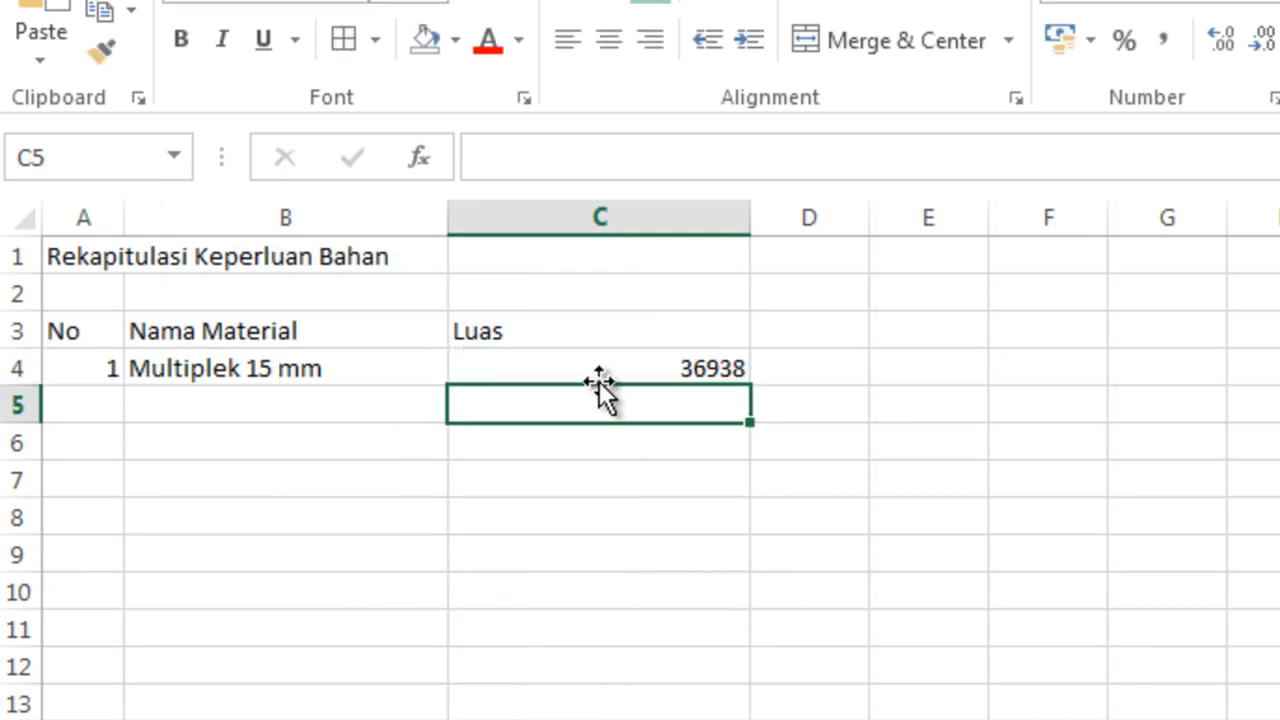
pyautogui.click(605, 372)
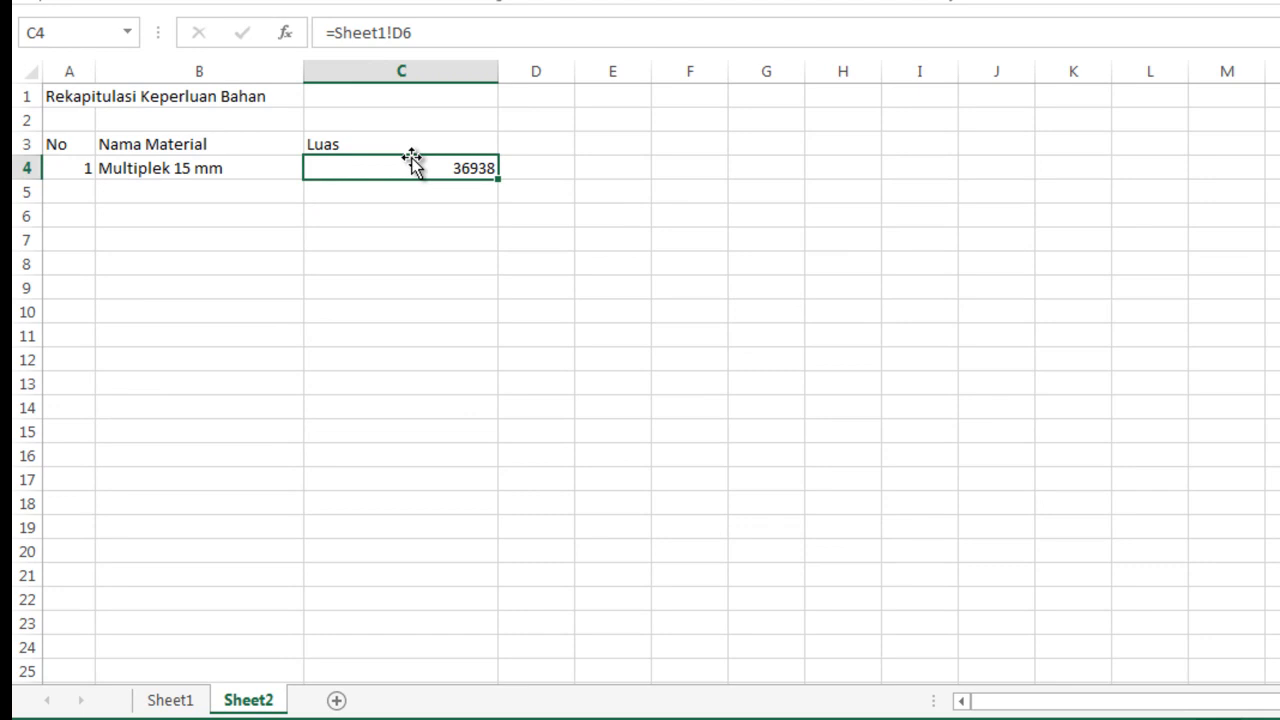
# Step: Clear C4 on the recap sheet and re-enter the link to the Triplek total as =Sheet1!D6
pyautogui.press('Delete')
pyautogui.write('=')
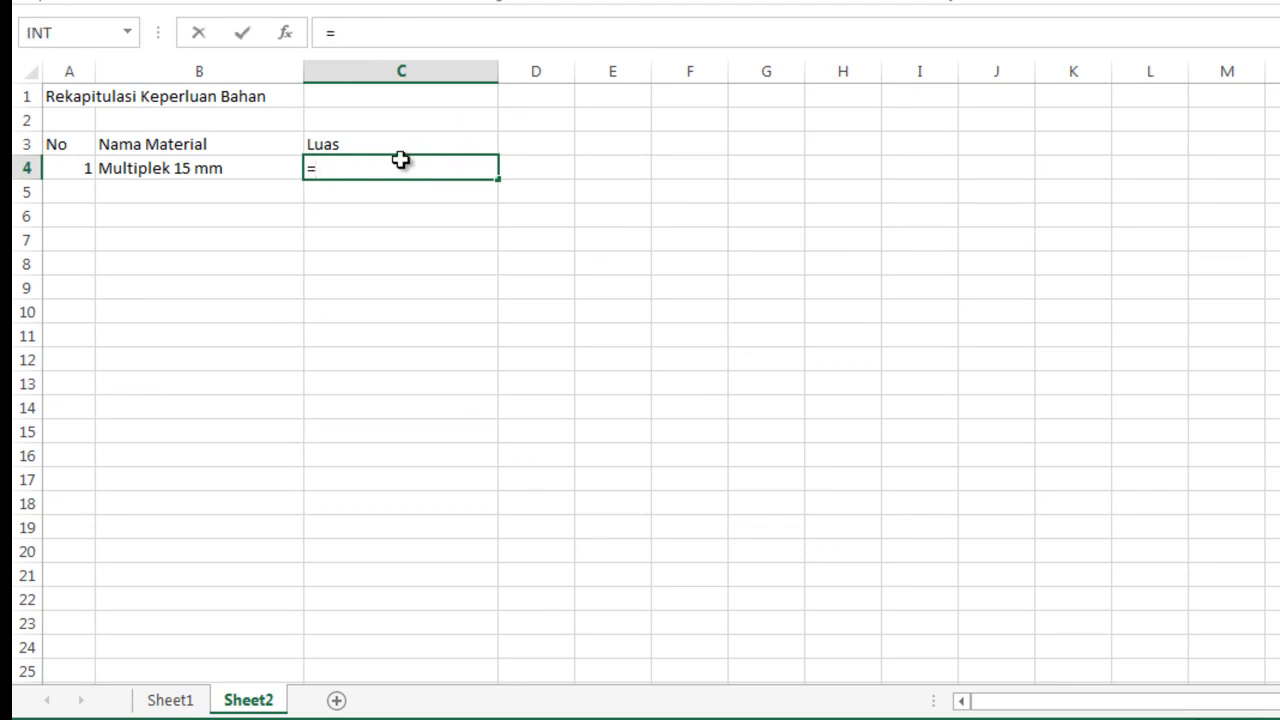
pyautogui.click(167, 698)
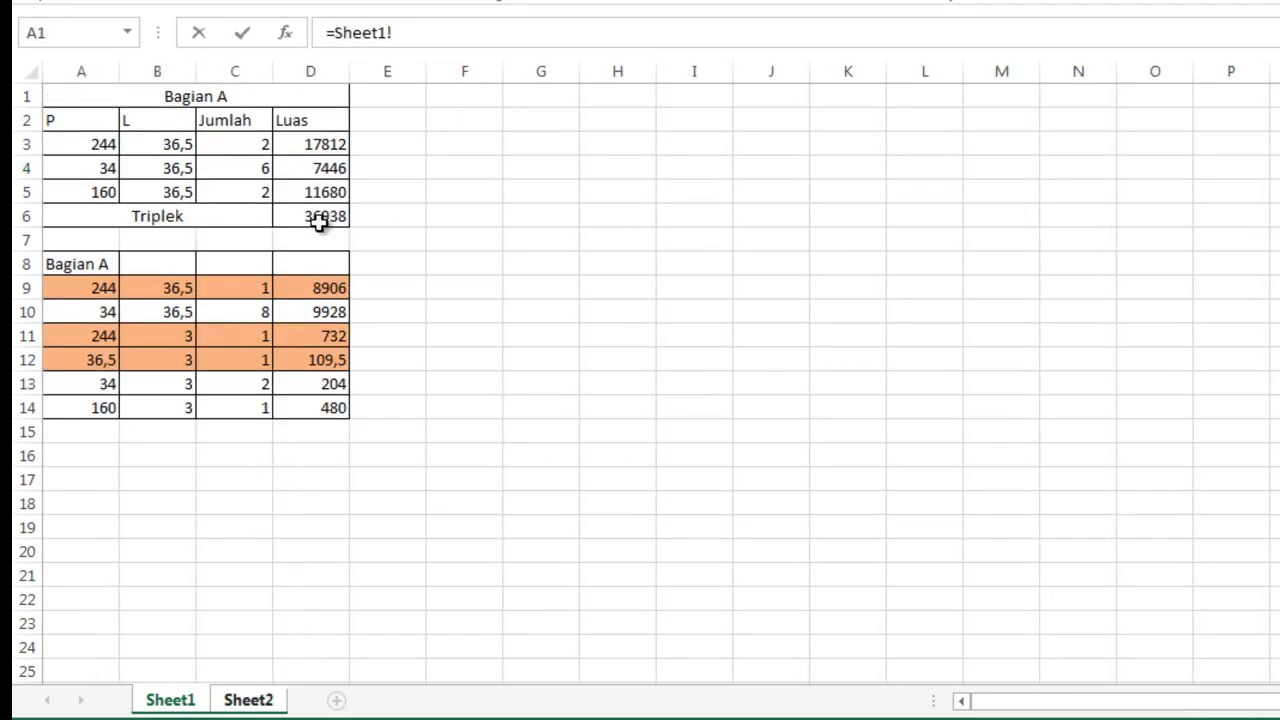
pyautogui.click(318, 224)
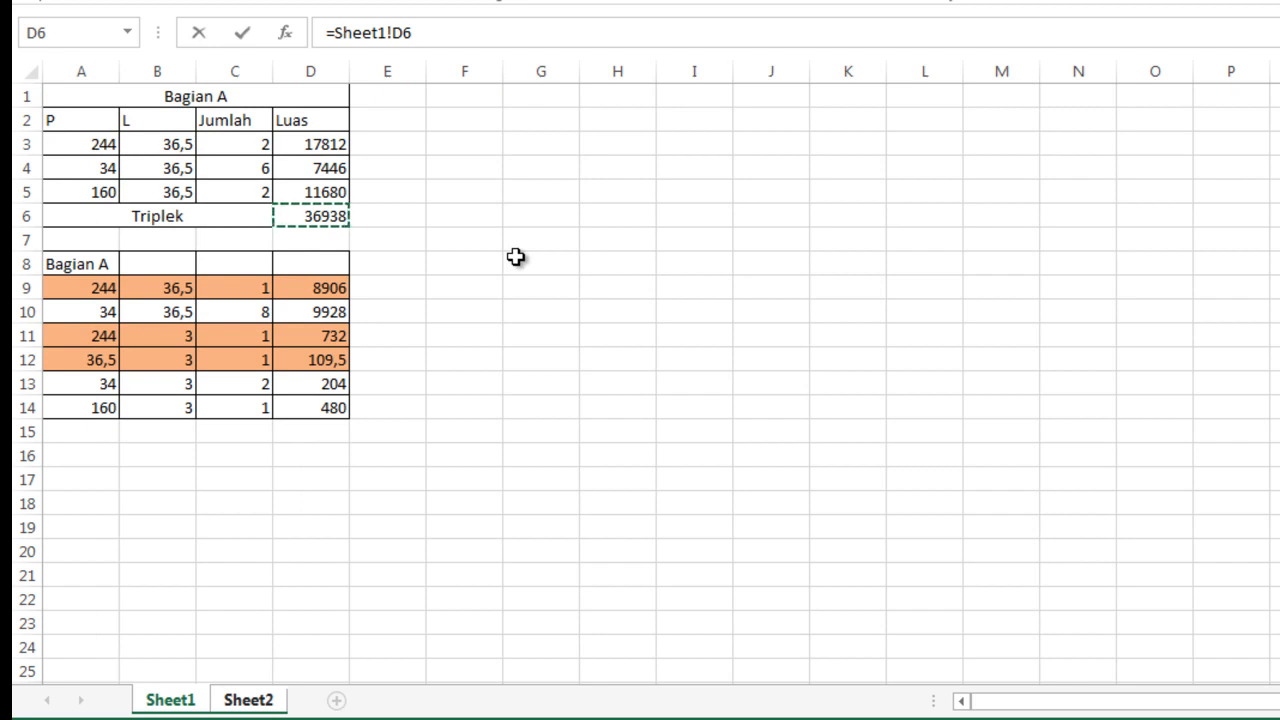
pyautogui.press('Return')
# Step: Enter item number 2 in A5 and the material name "HPL Coklat" in B5
pyautogui.click(63, 194)
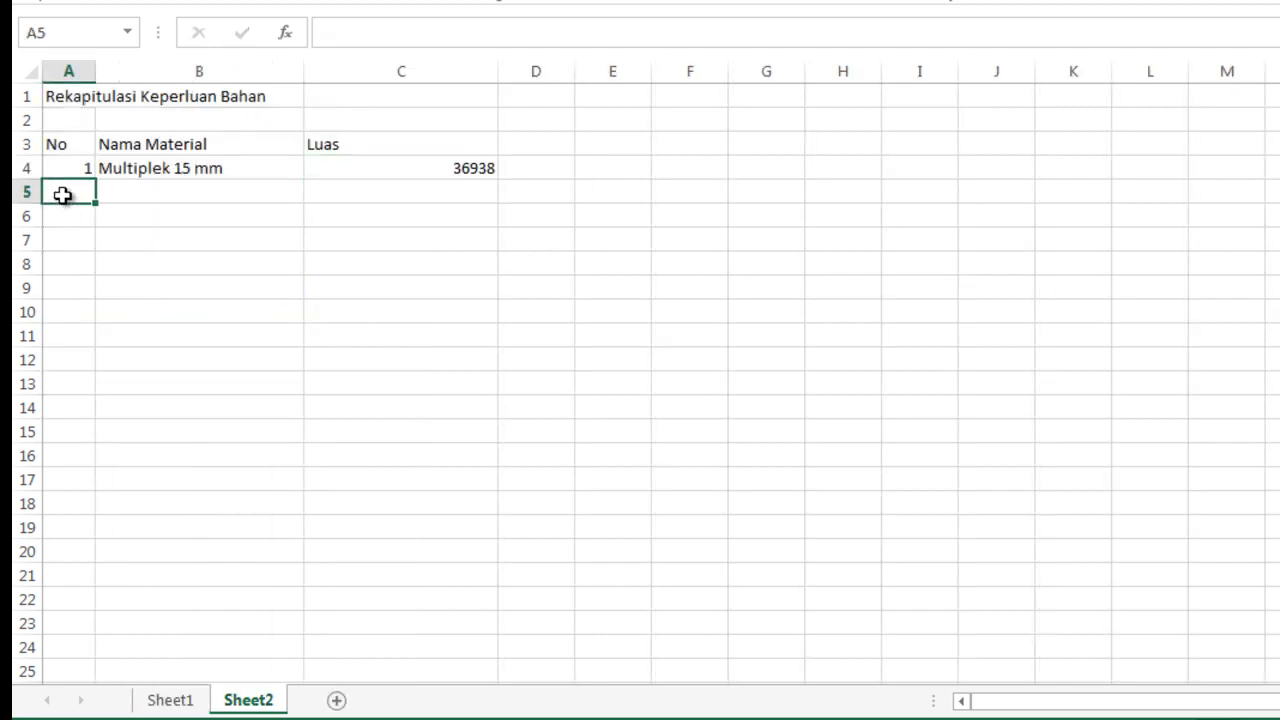
pyautogui.write('2')
pyautogui.press('Tab')
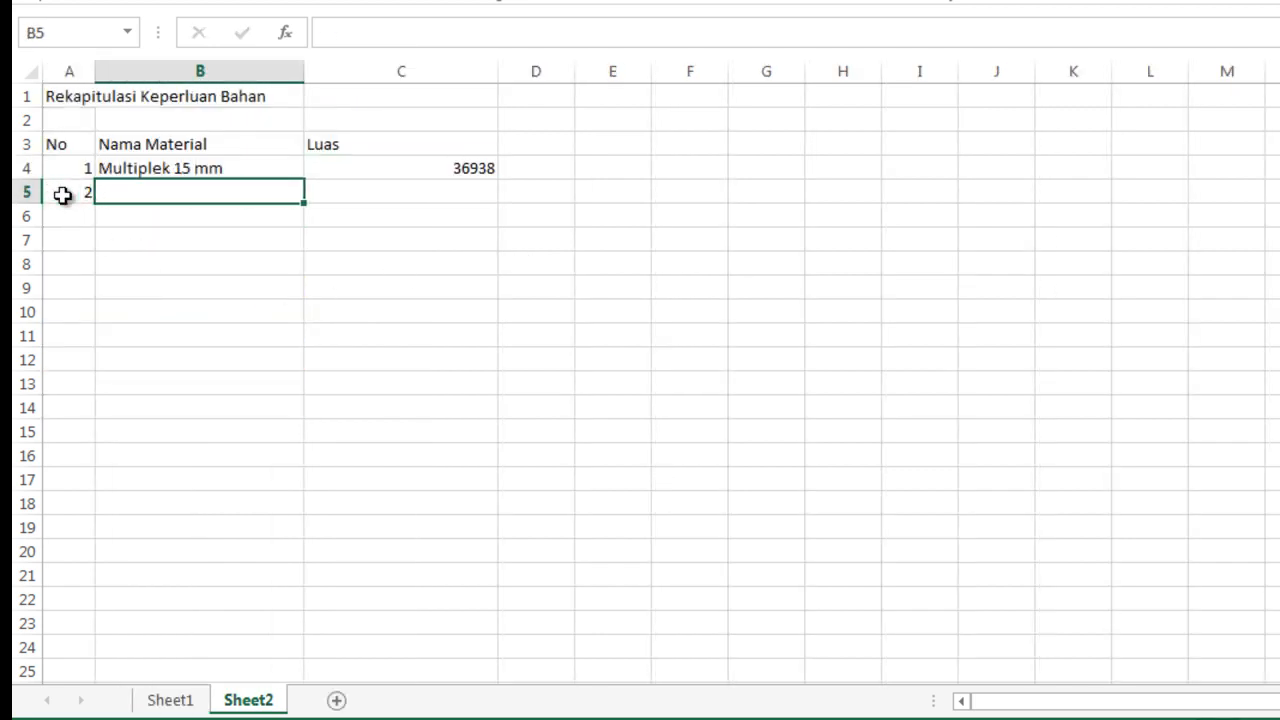
pyautogui.write('Mul')
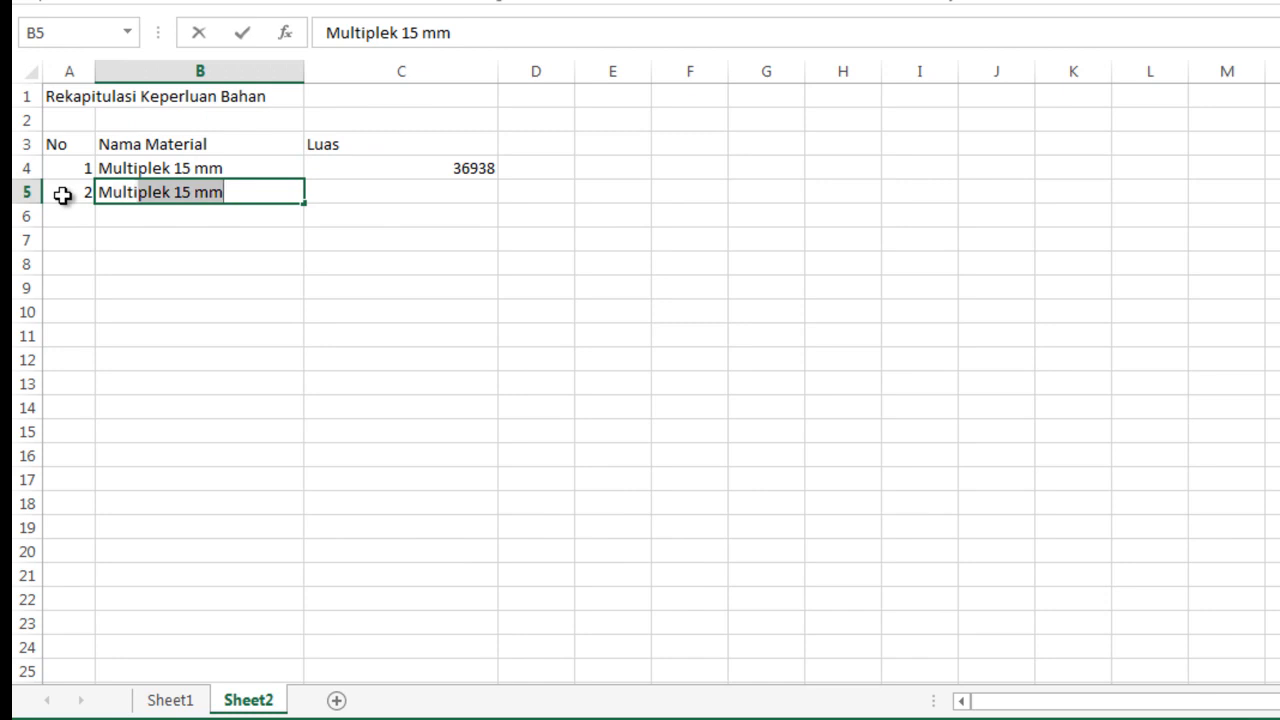
pyautogui.press('BackSpace')
pyautogui.press('BackSpace')
pyautogui.press('BackSpace')
pyautogui.press('BackSpace')
pyautogui.press('BackSpace')
pyautogui.write('HPL')
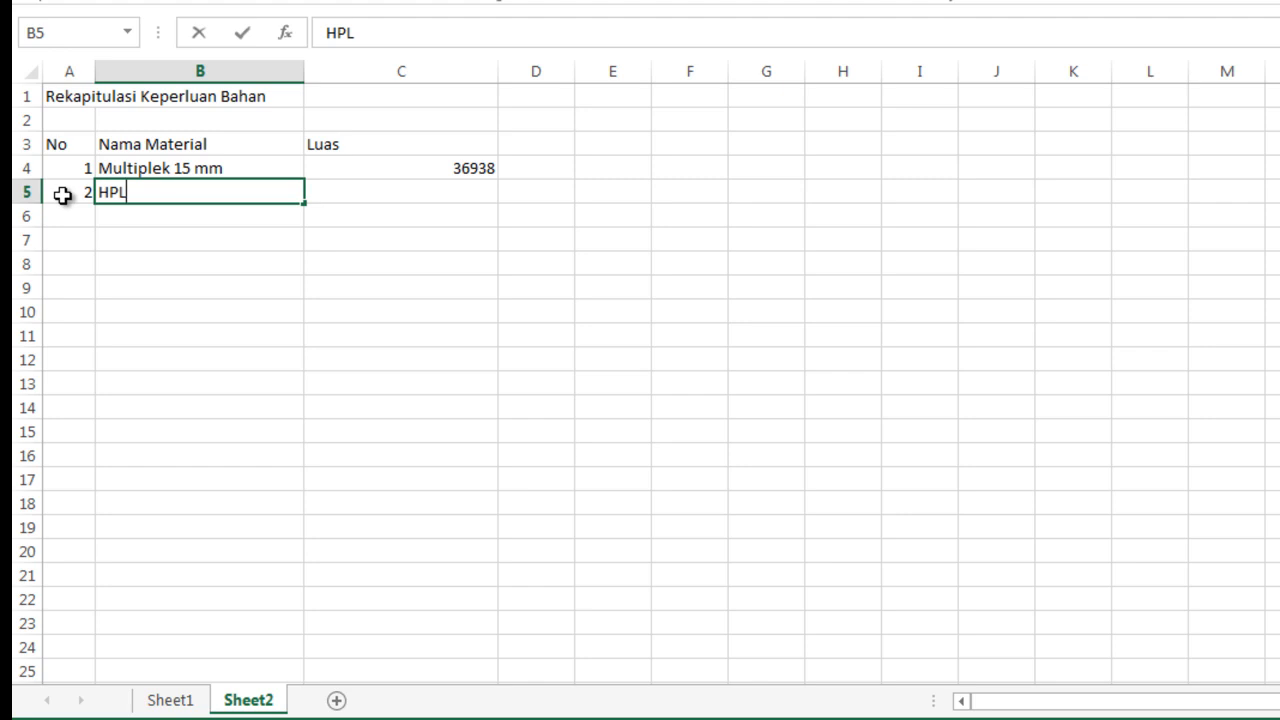
pyautogui.write(' Cokla')
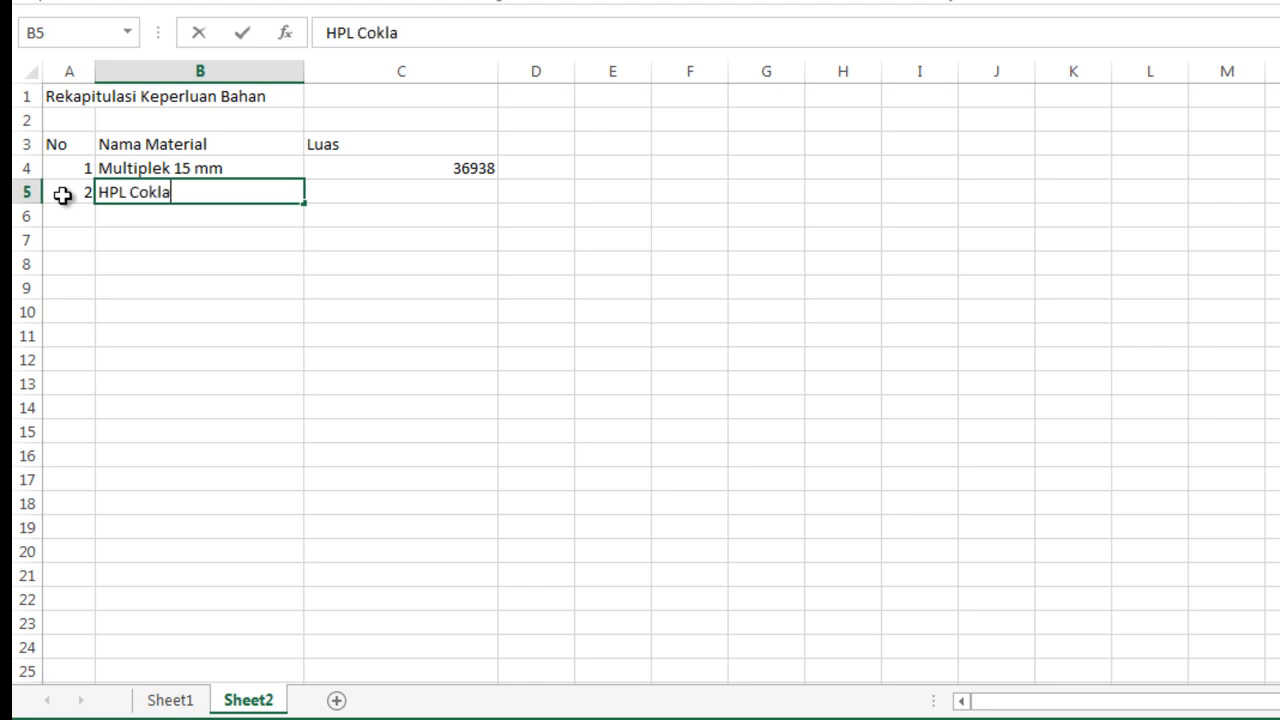
pyautogui.write('t')
pyautogui.press('Tab')
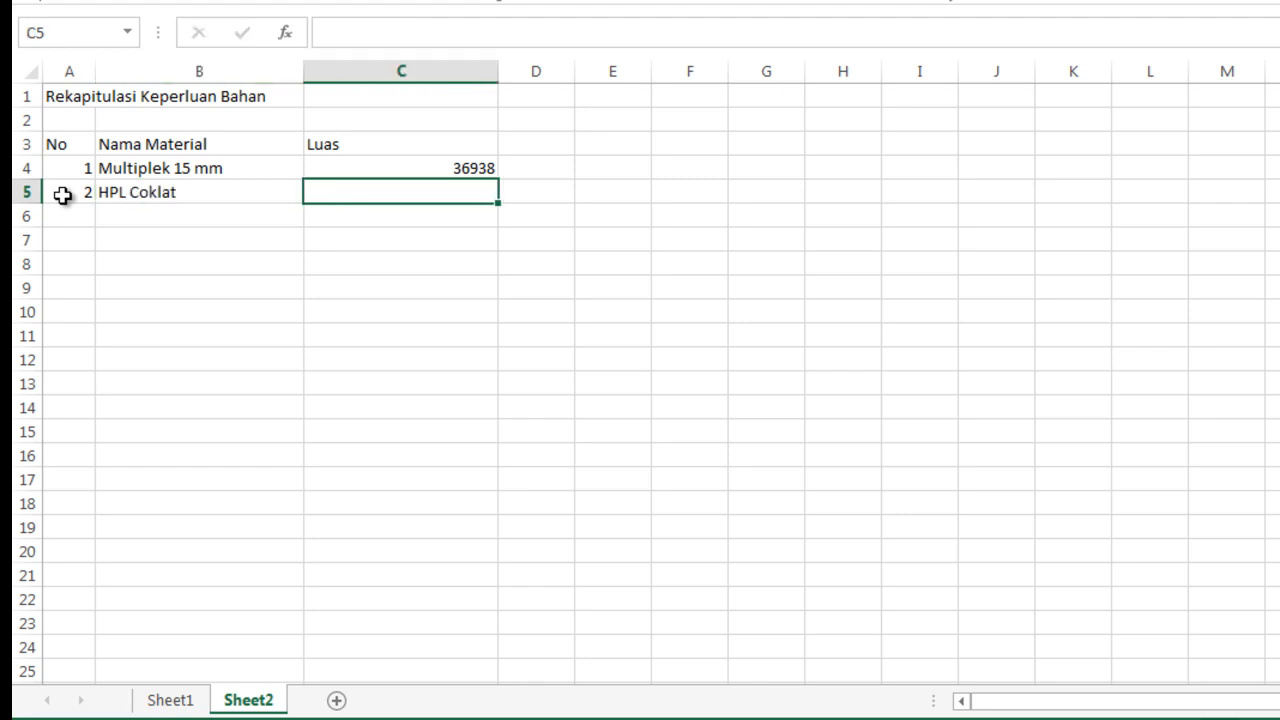
# Step: Enter item number 3 in A6 and the material name "HPL Putih" in B6
pyautogui.click(84, 213)
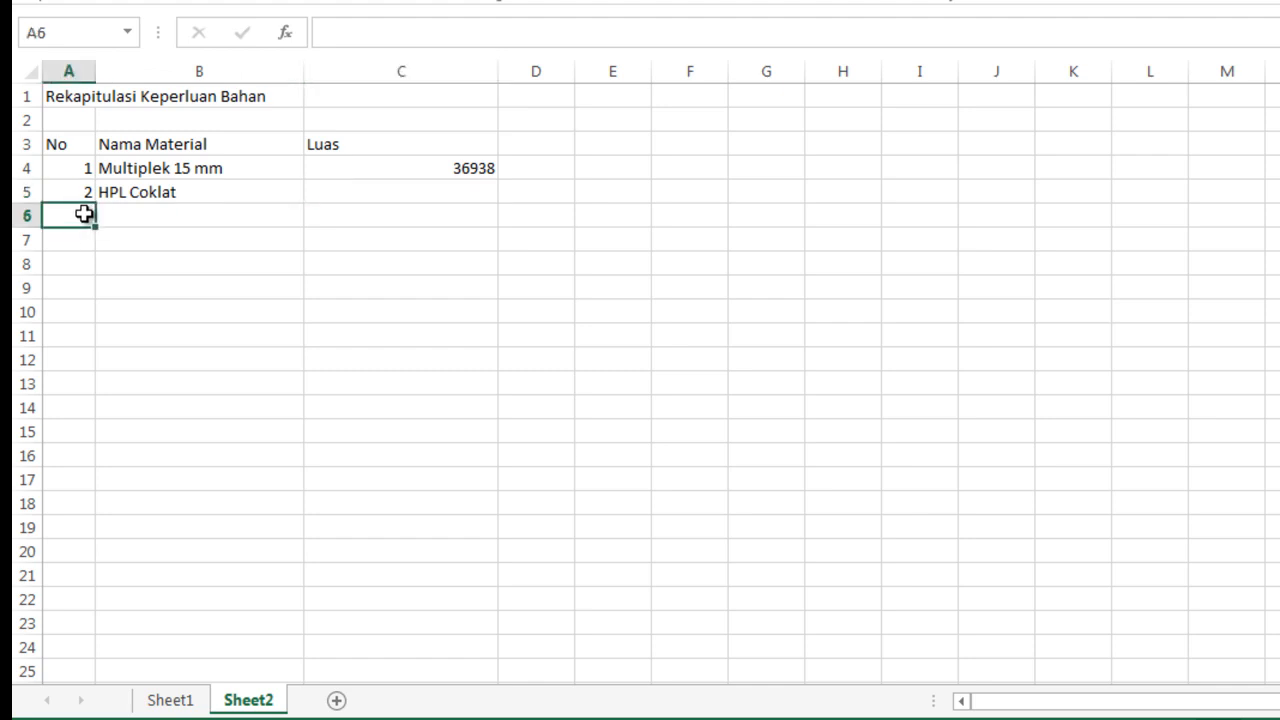
pyautogui.write('3')
pyautogui.press('Tab')
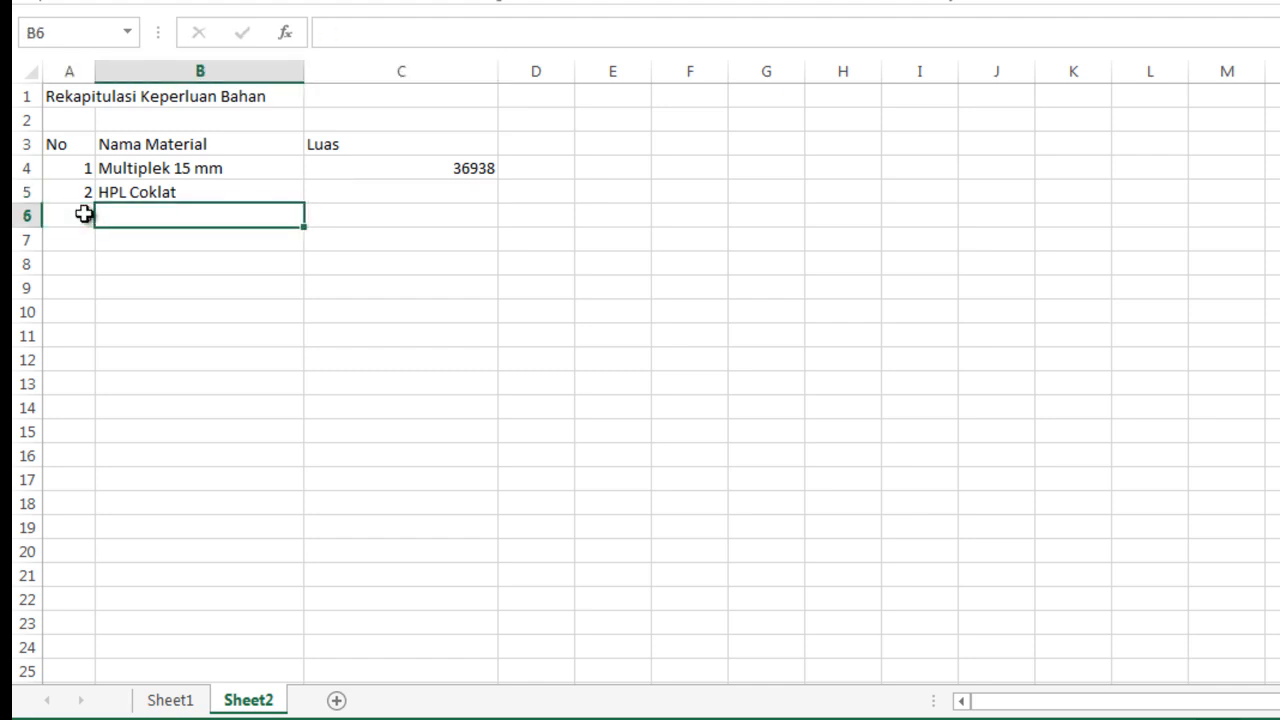
pyautogui.write('HPL Putih')
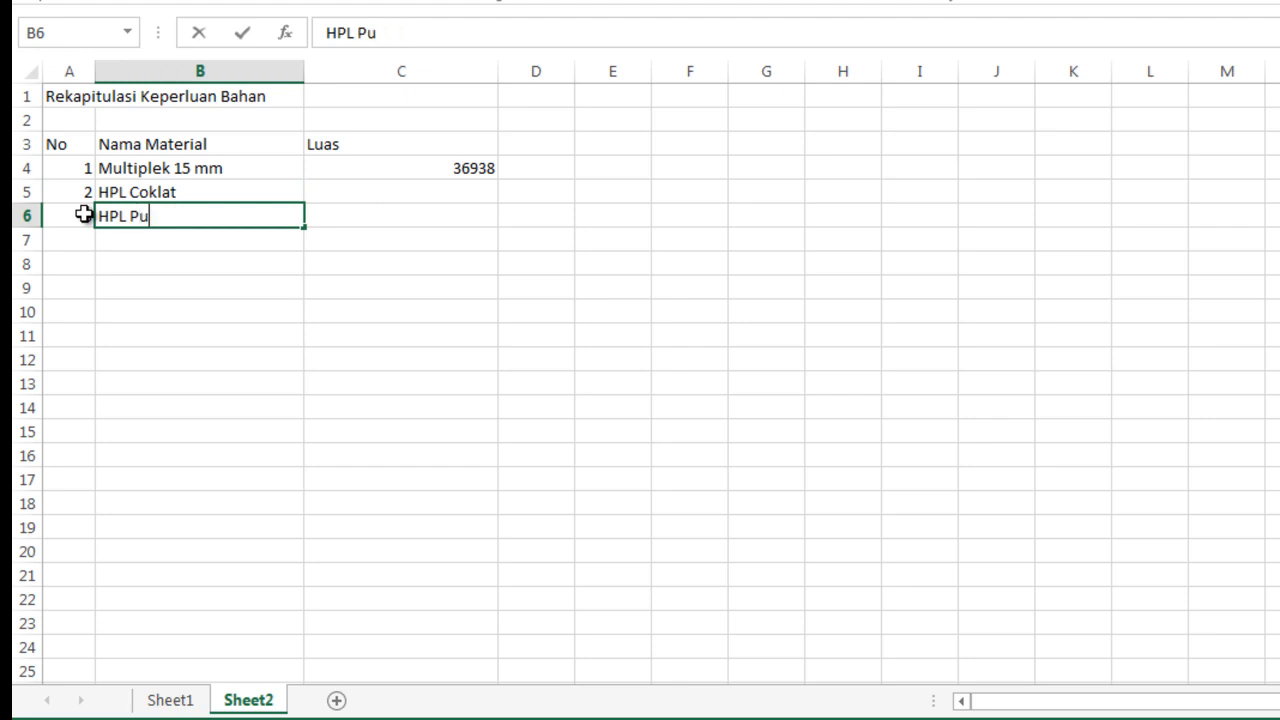
pyautogui.press('Return')
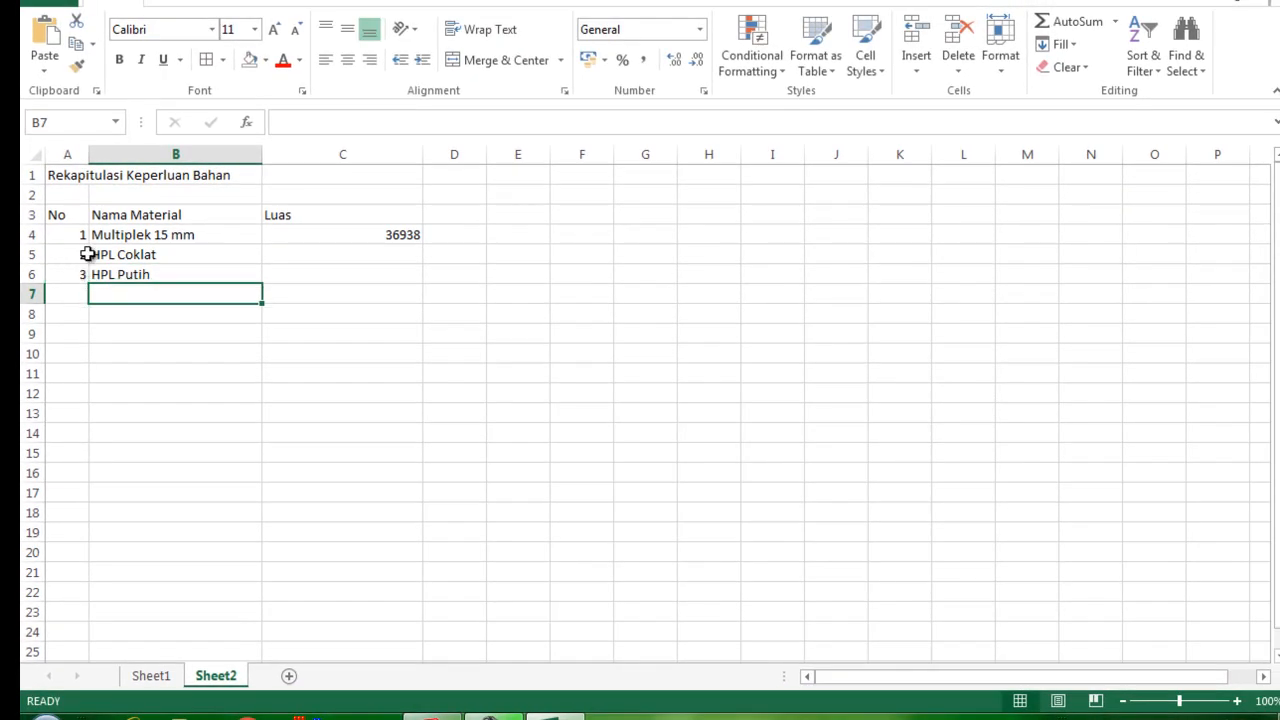
# Step: Return to Sheet1 with the Bagian A area tables
pyautogui.click(151, 676)
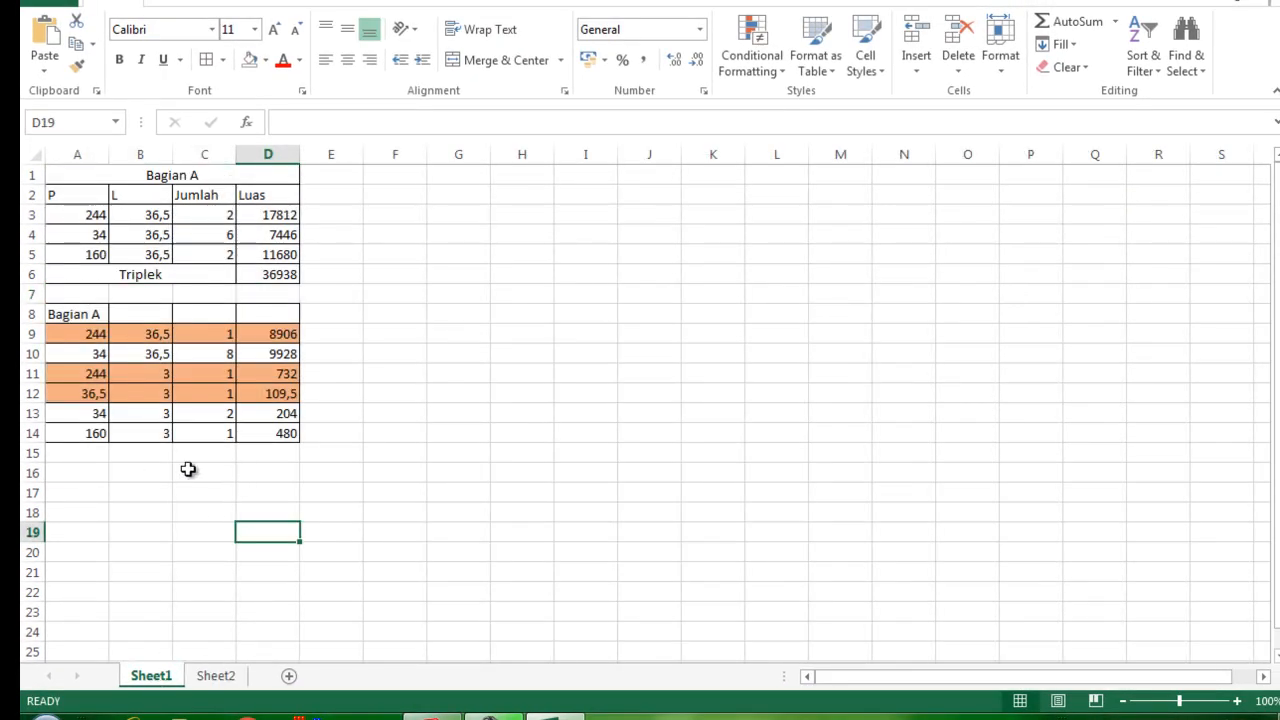
# Step: Merge and center cells A15:C15 below the second Bagian A table and label them Coklat
pyautogui.moveTo(74, 452); pyautogui.dragTo(177, 453)
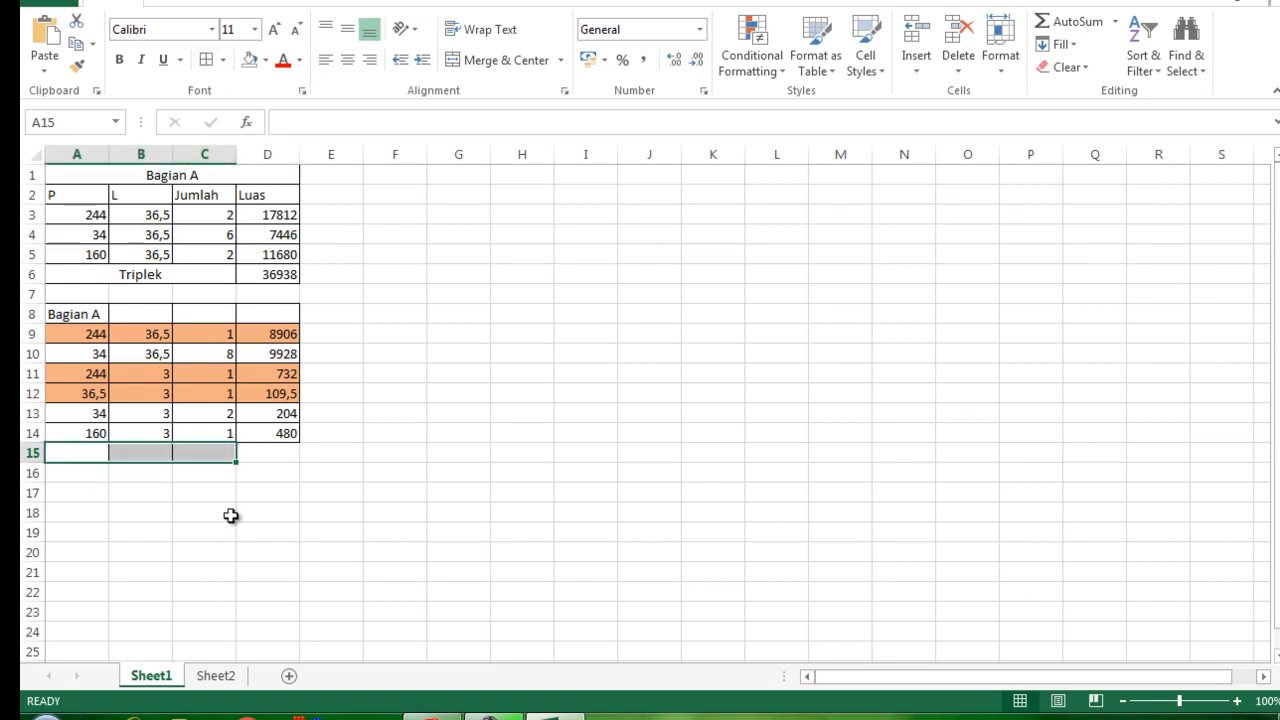
pyautogui.click(516, 60)
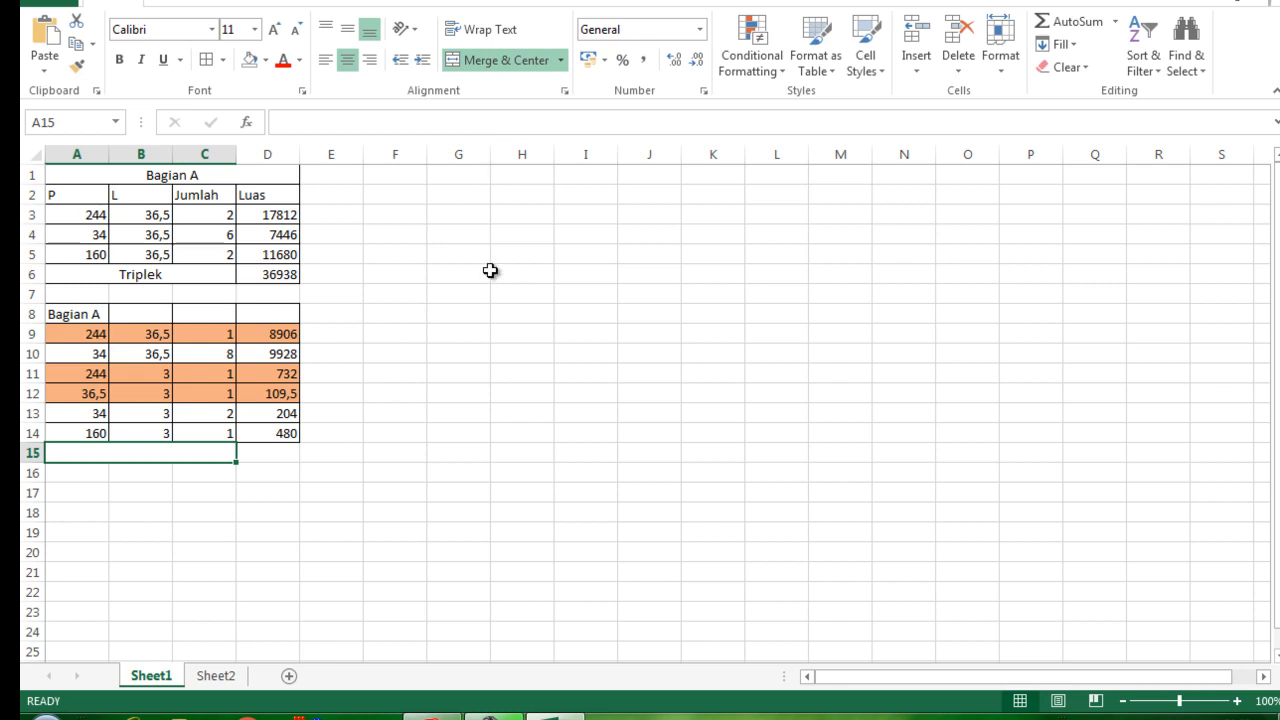
pyautogui.write('Coklat')
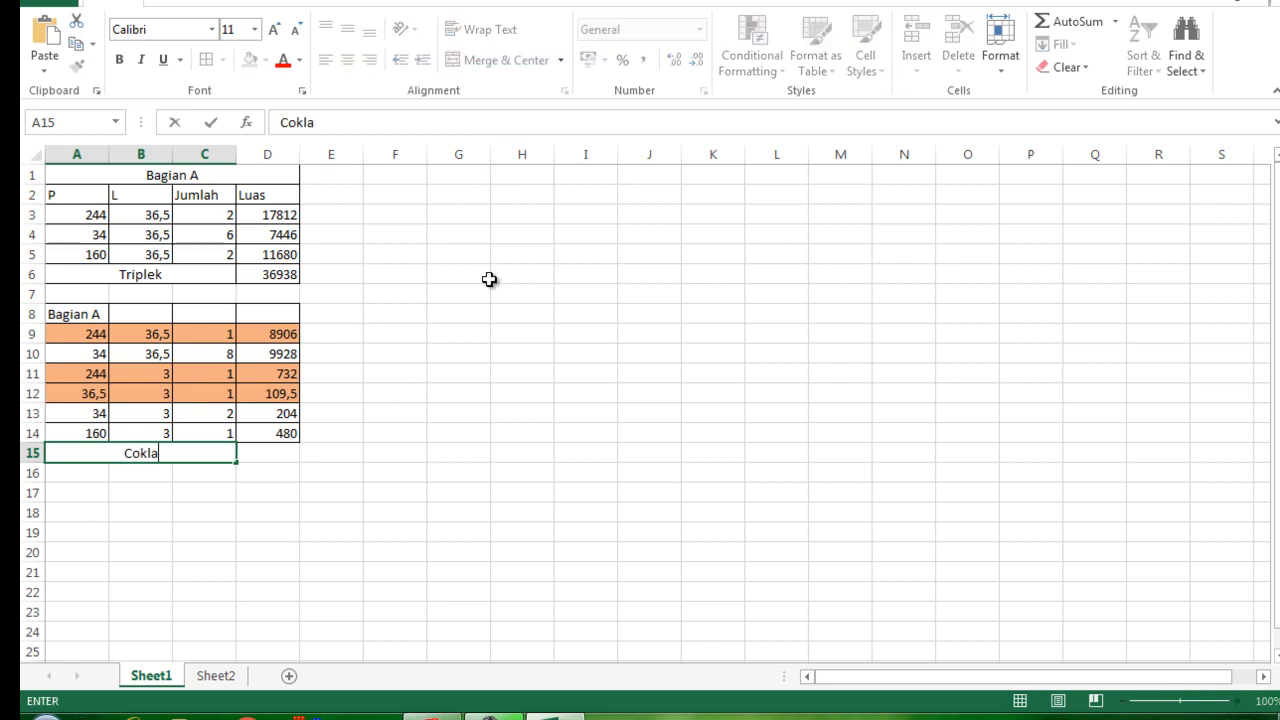
pyautogui.press('Return')
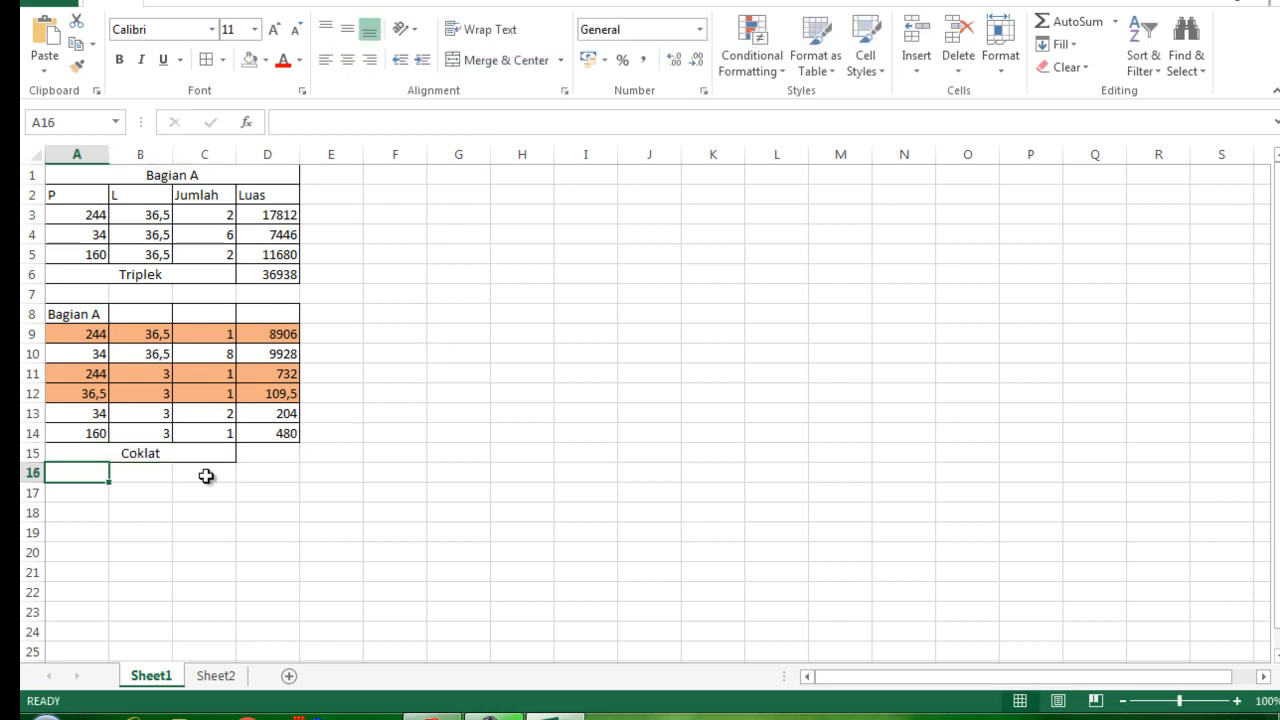
# Step: Merge and center cells A16:C16 and label them Putih
pyautogui.moveTo(80, 472); pyautogui.dragTo(212, 466)
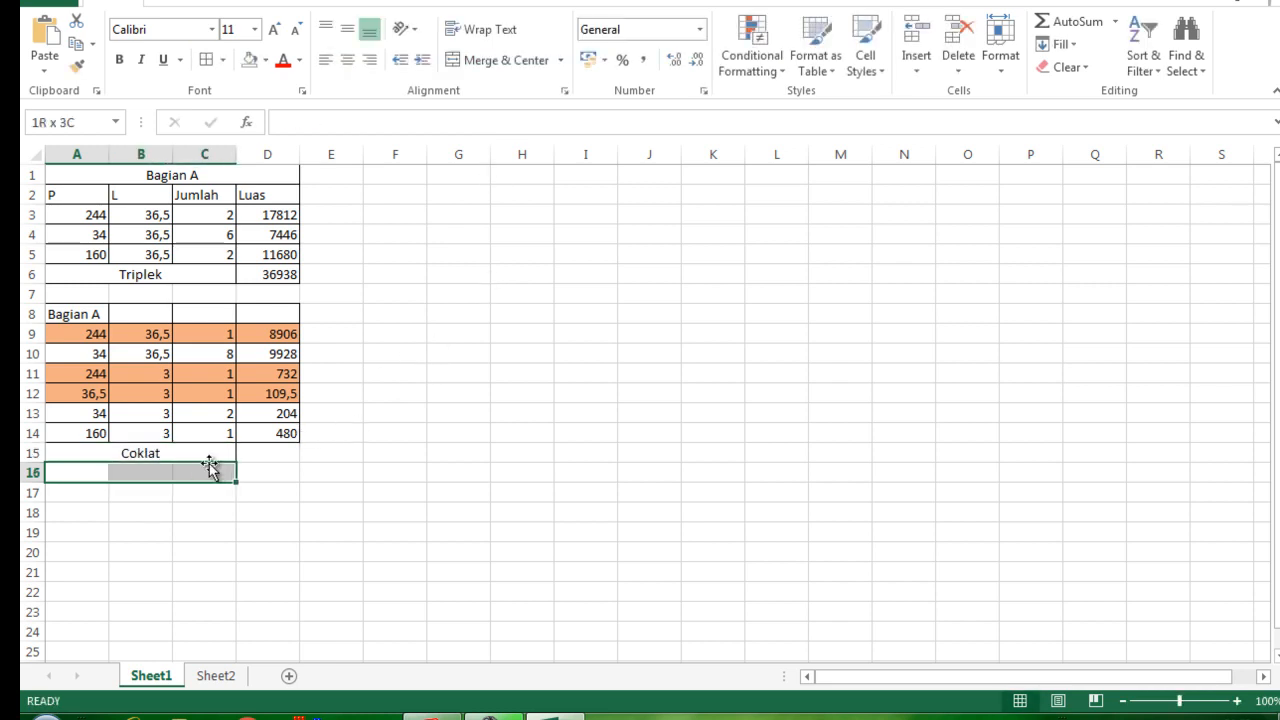
pyautogui.click(490, 62)
pyautogui.write('Putih')
pyautogui.press('Return')
pyautogui.press('Right')
pyautogui.press('Right')
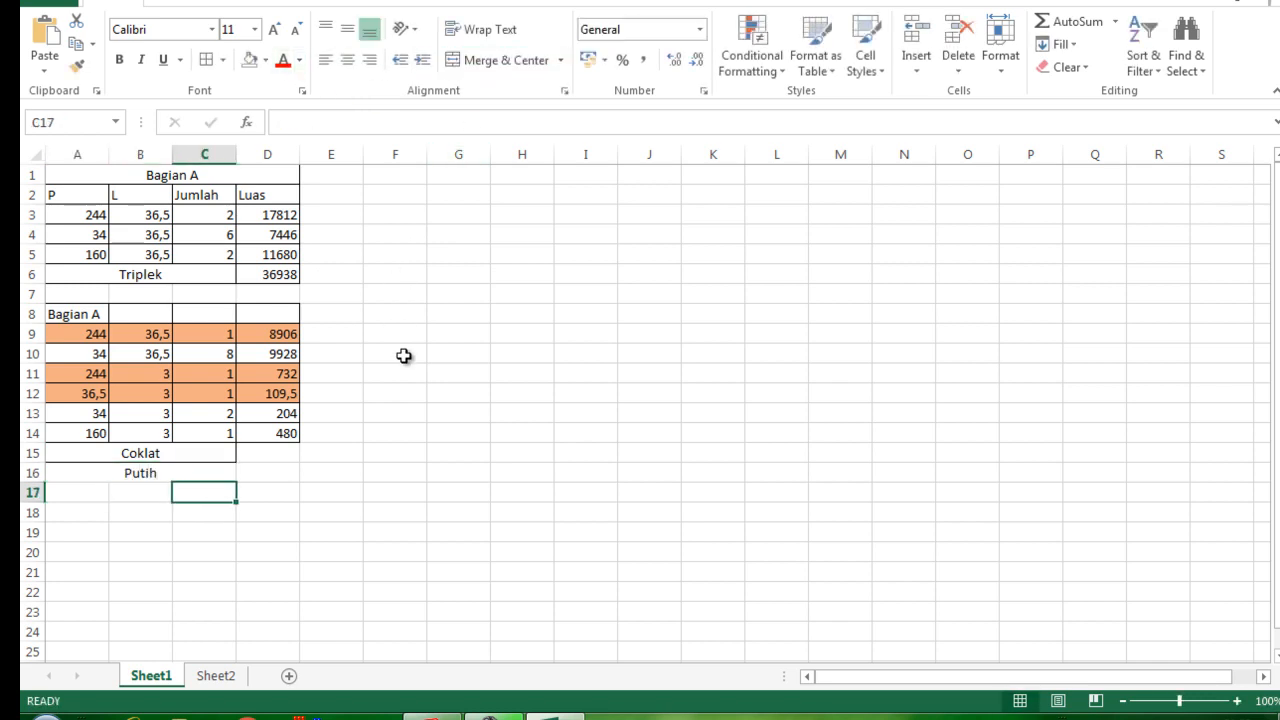
# Step: Apply all borders to the second Bagian A table, range A8:D16
pyautogui.moveTo(80, 314); pyautogui.dragTo(249, 466)
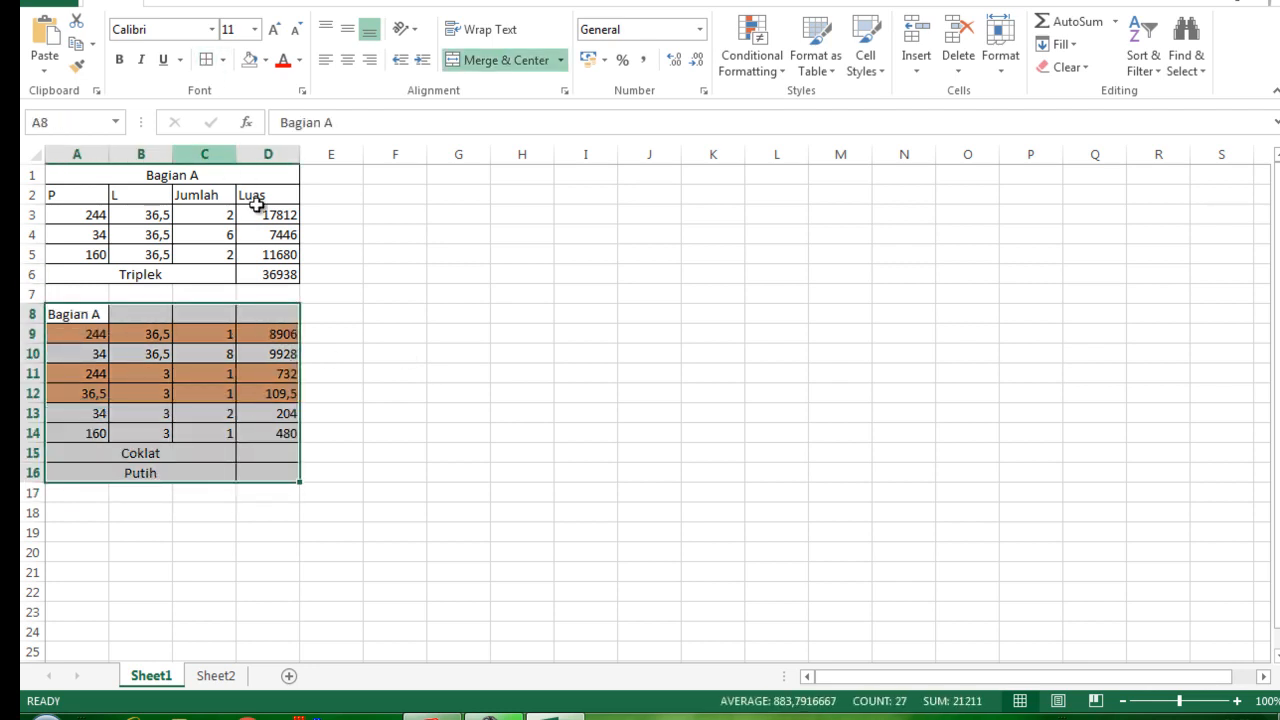
pyautogui.click(414, 437)
# Step: Total the orange rows' areas for Coklat in D15 with the formula =D9+D11+D12
pyautogui.click(285, 459)
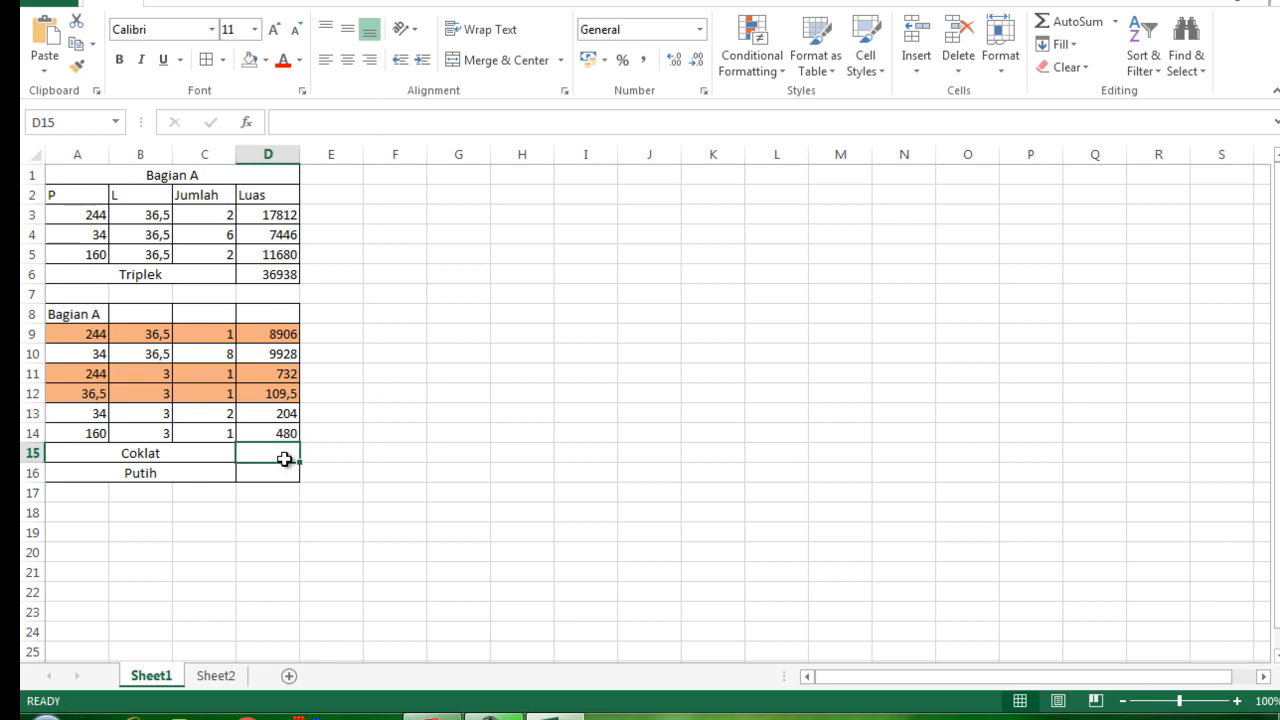
pyautogui.write('=')
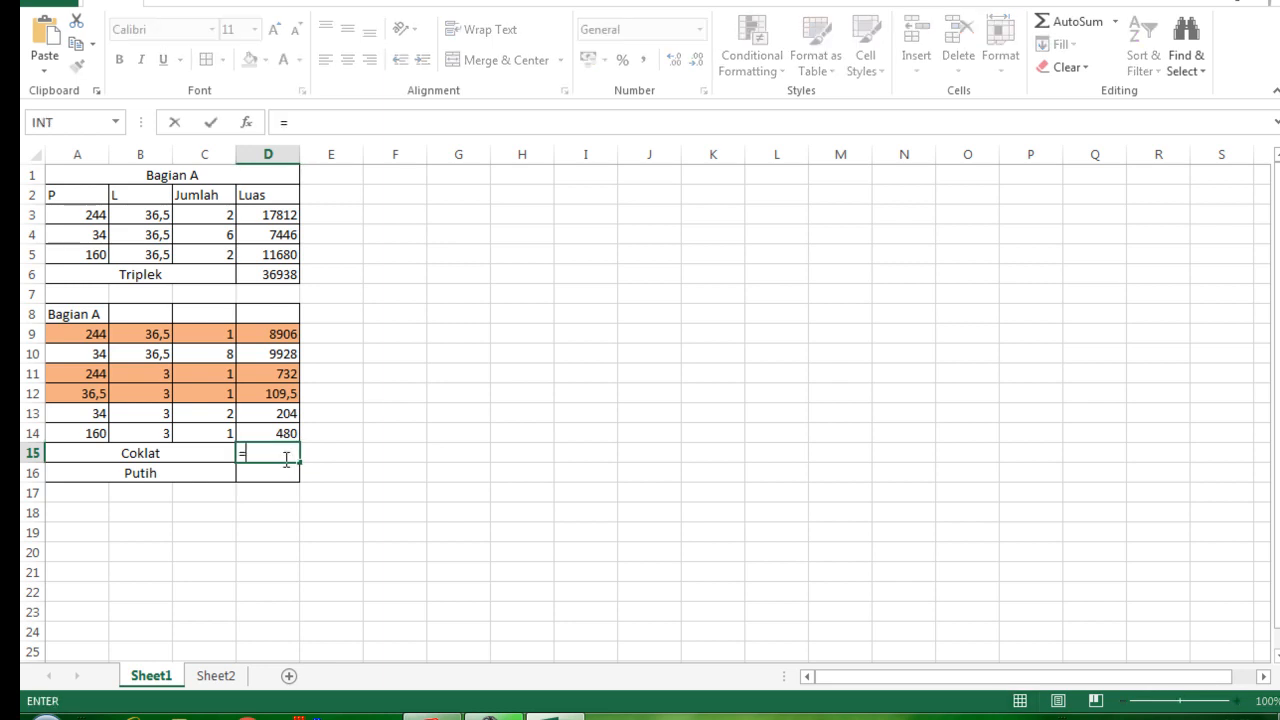
pyautogui.click(276, 337)
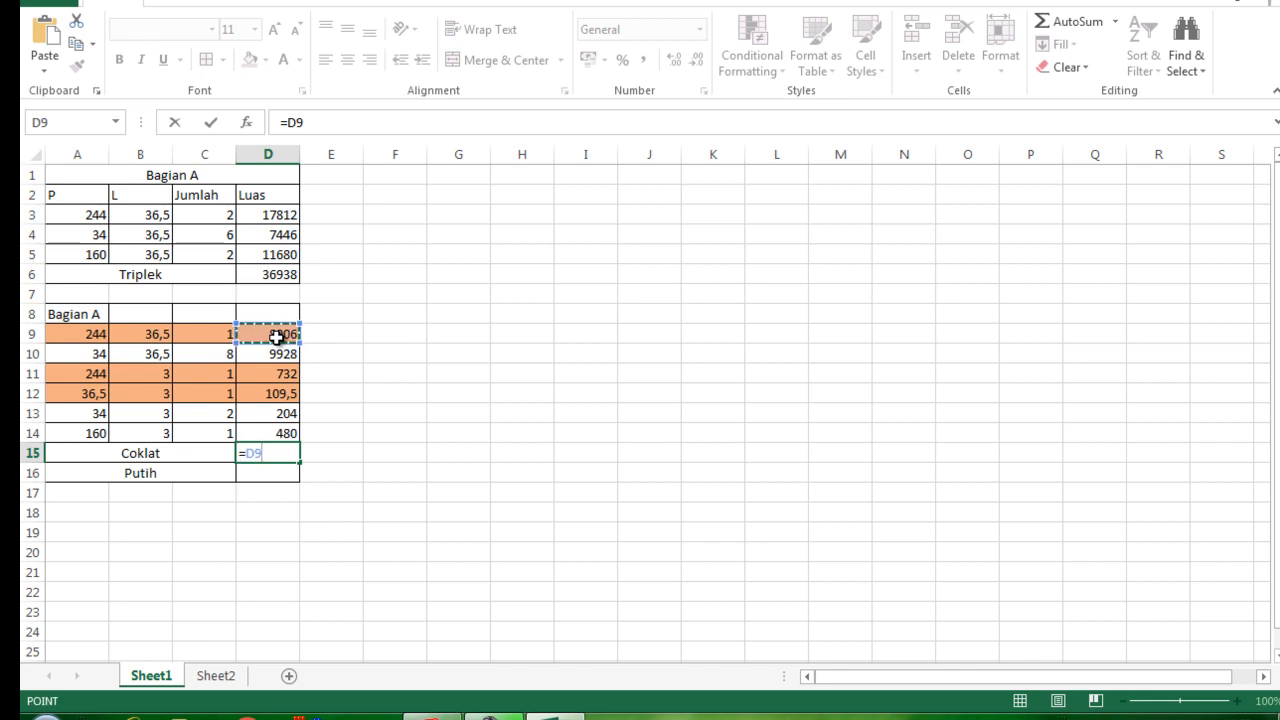
pyautogui.write('+')
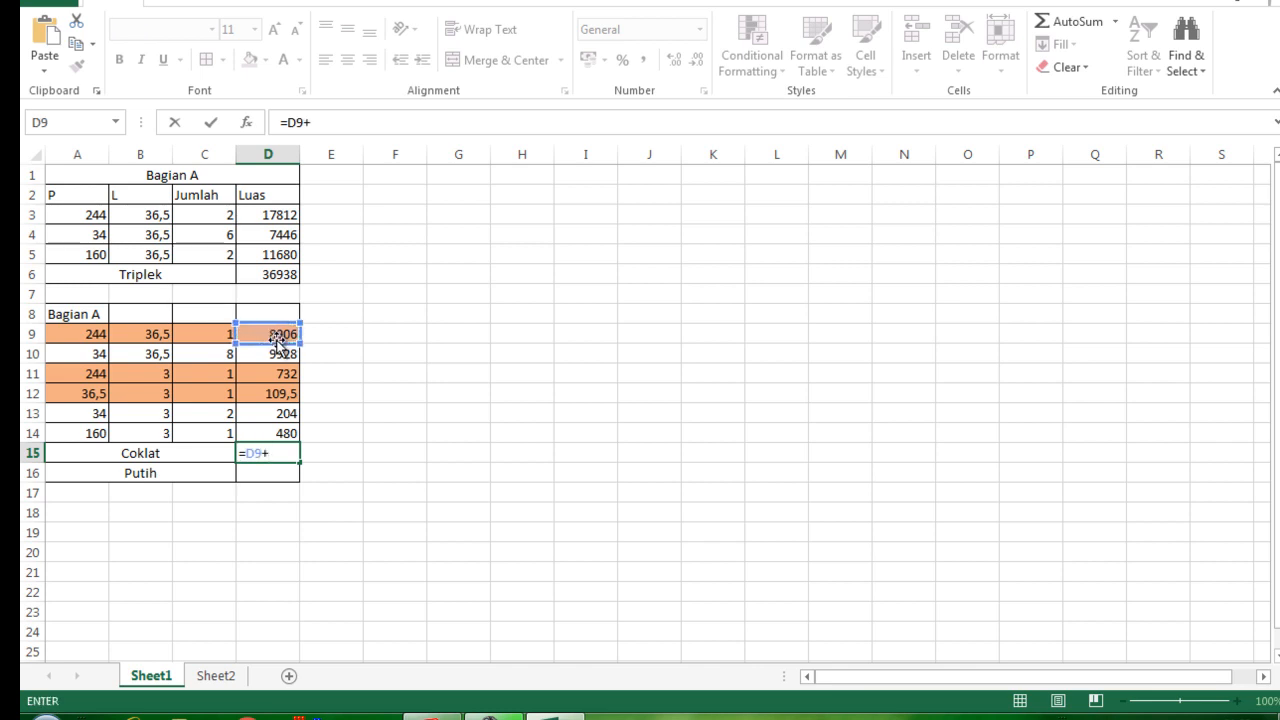
pyautogui.click(285, 372)
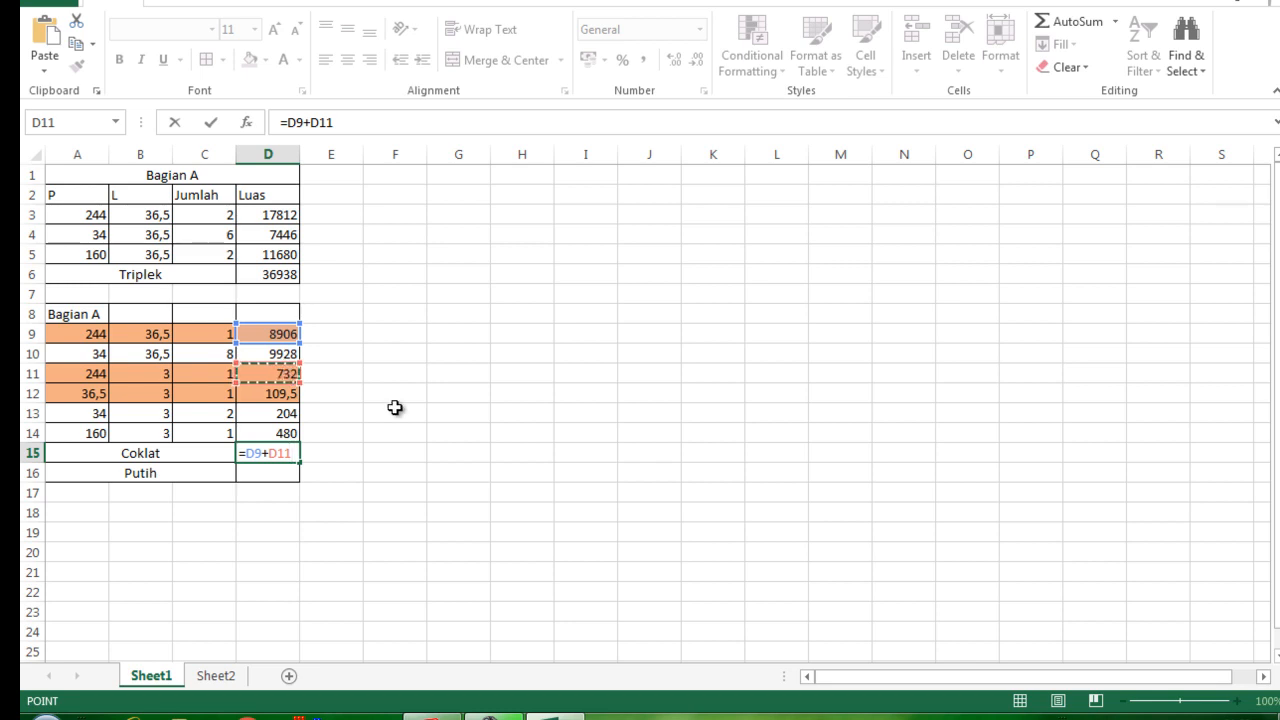
pyautogui.write('+')
pyautogui.click(271, 394)
pyautogui.press('Return')
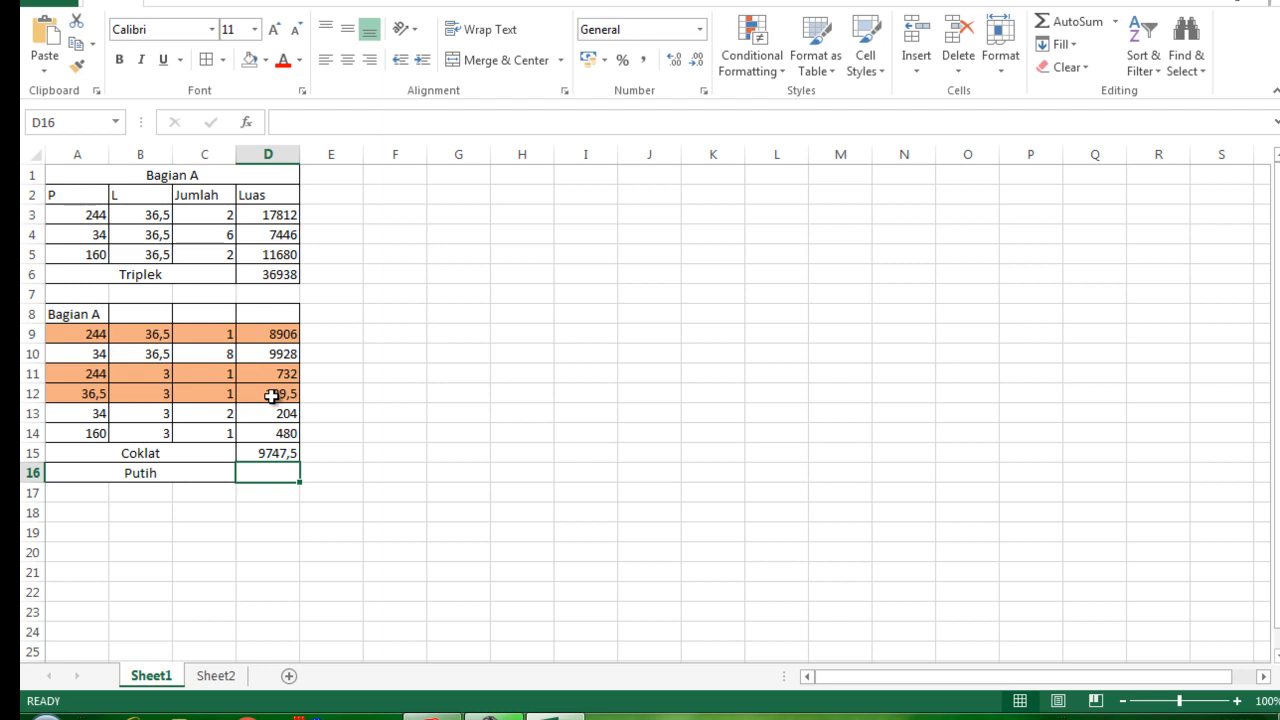
# Step: Enter the formula =D13+D14 in D16 as the Putih area total
pyautogui.write('=')
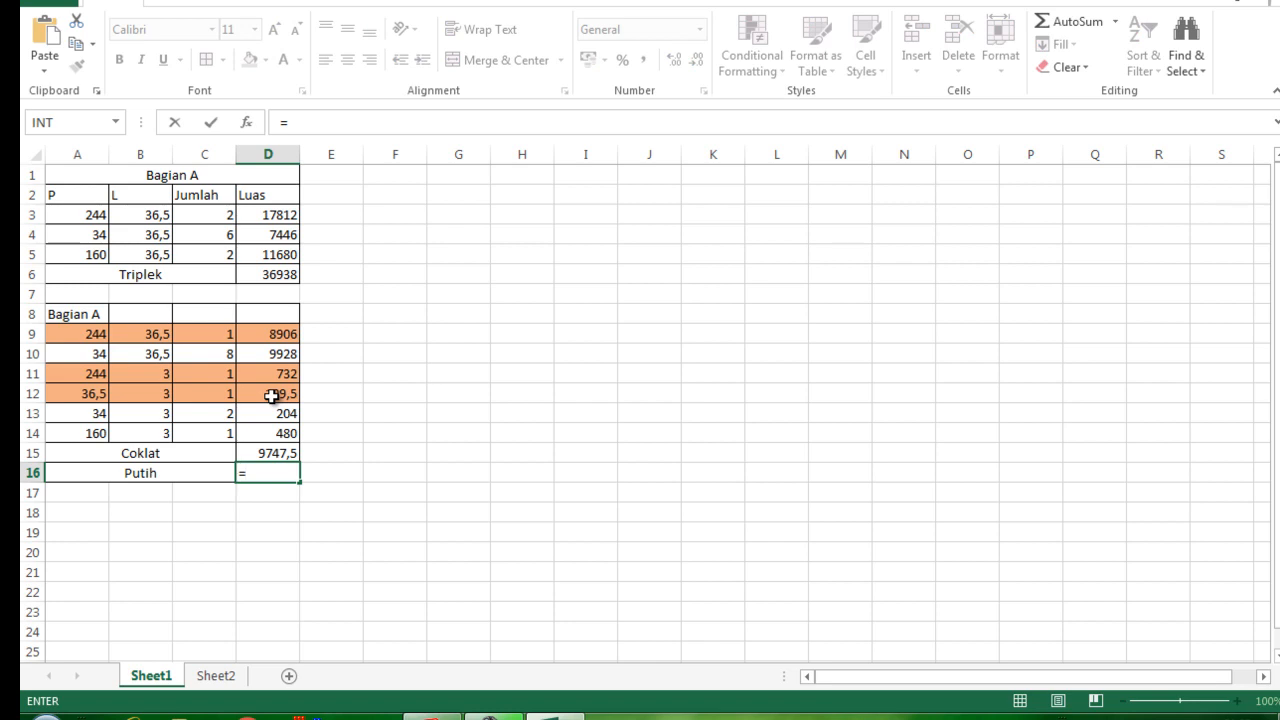
pyautogui.click(290, 354)
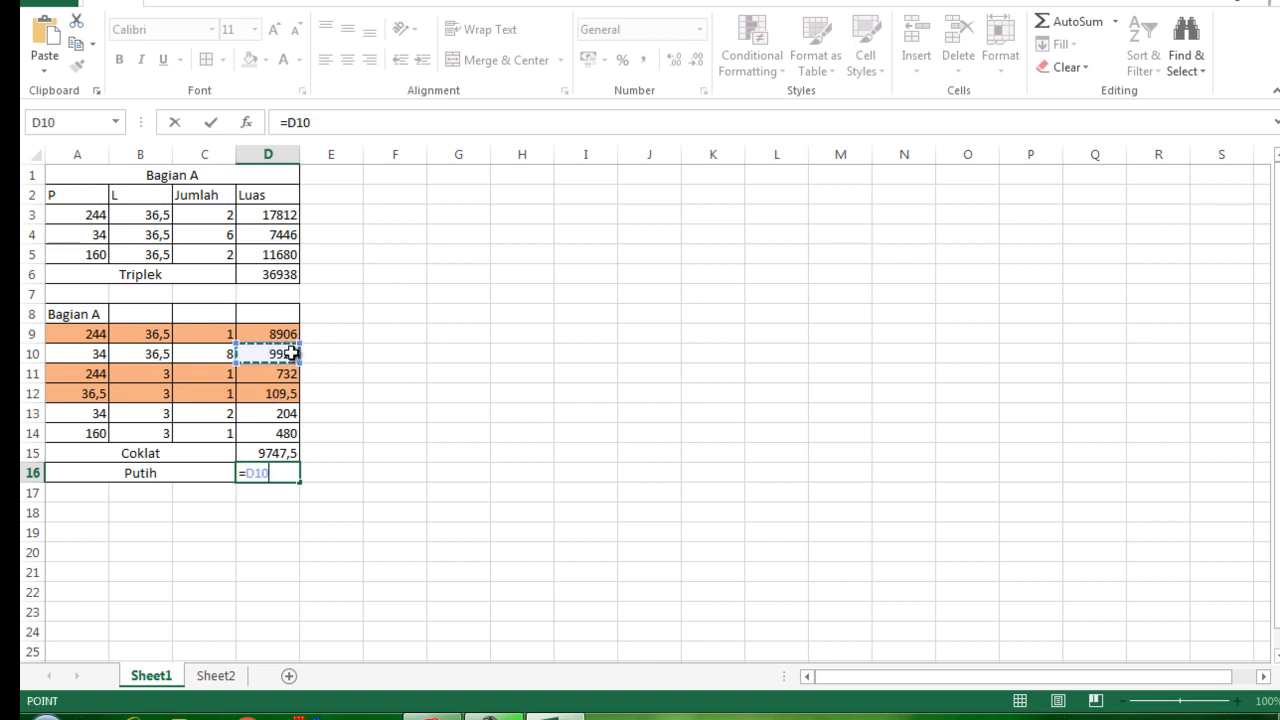
pyautogui.click(283, 413)
pyautogui.write('+')
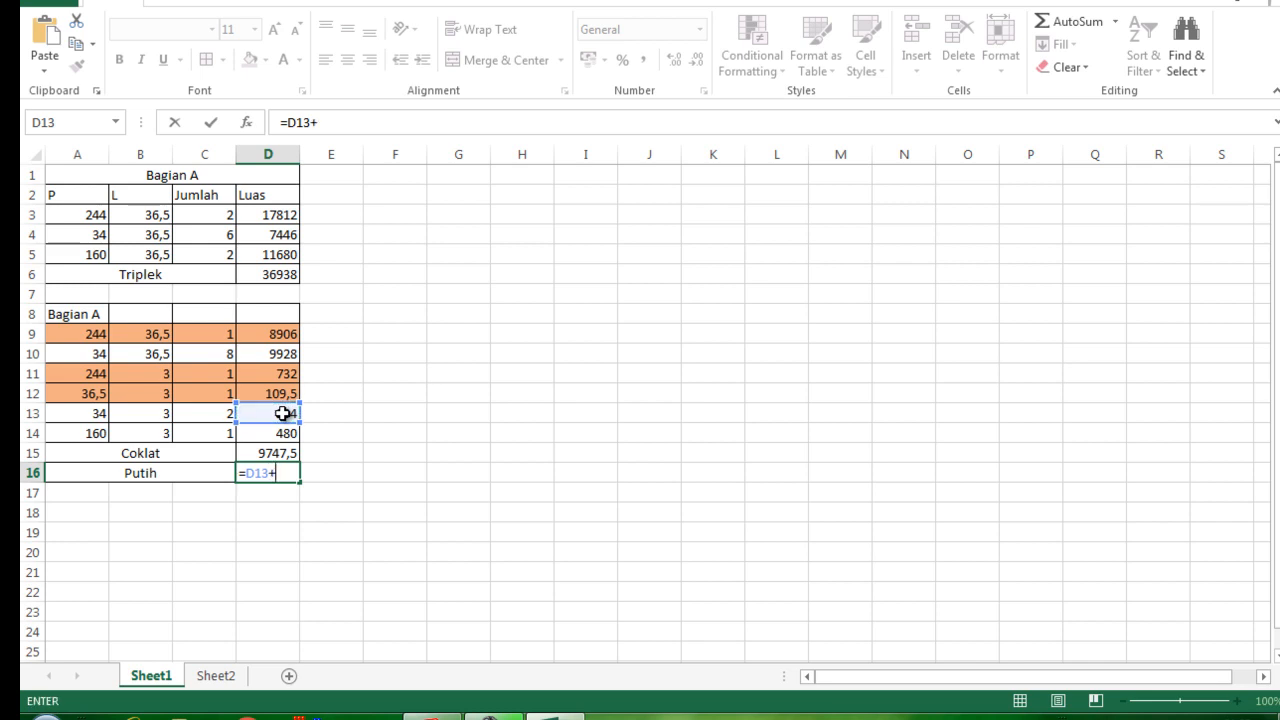
pyautogui.click(283, 432)
pyautogui.press('Return')
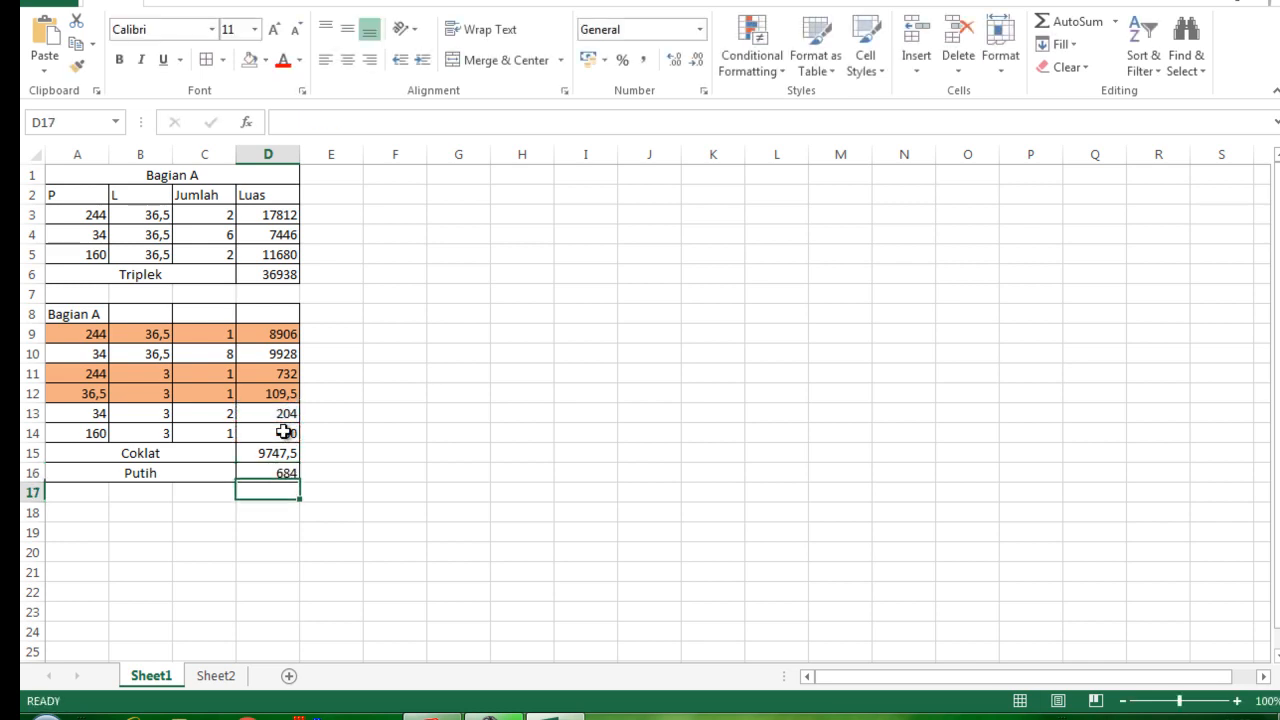
# Step: On Sheet2, link the HPL Coklat area in C5 to the Coklat total with =Sheet1!D15
pyautogui.click(212, 684)
pyautogui.click(367, 260)
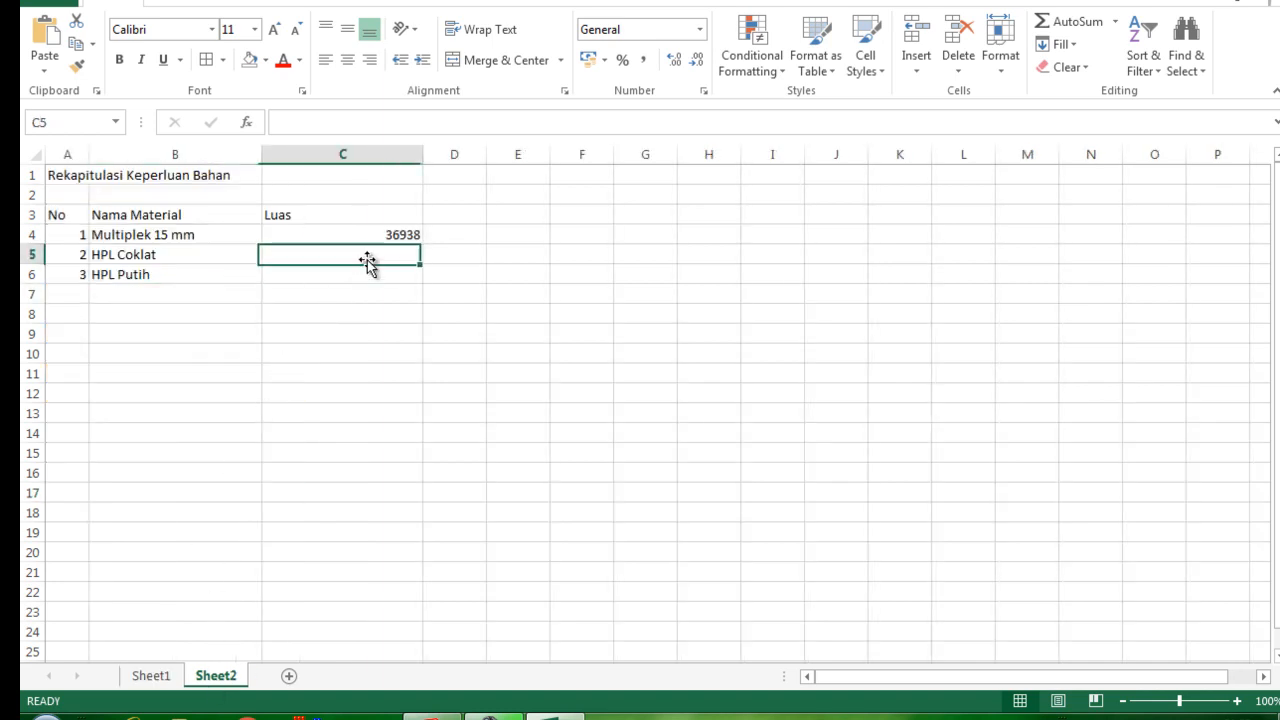
pyautogui.write('=')
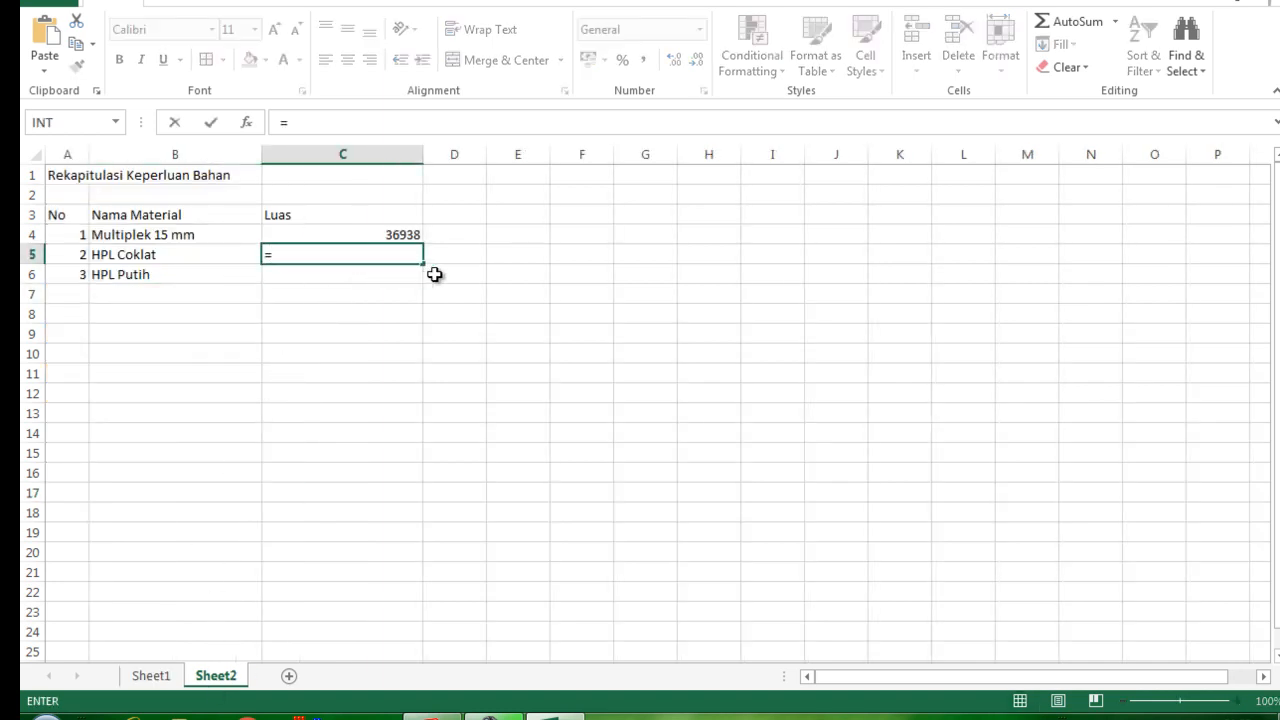
pyautogui.click(168, 674)
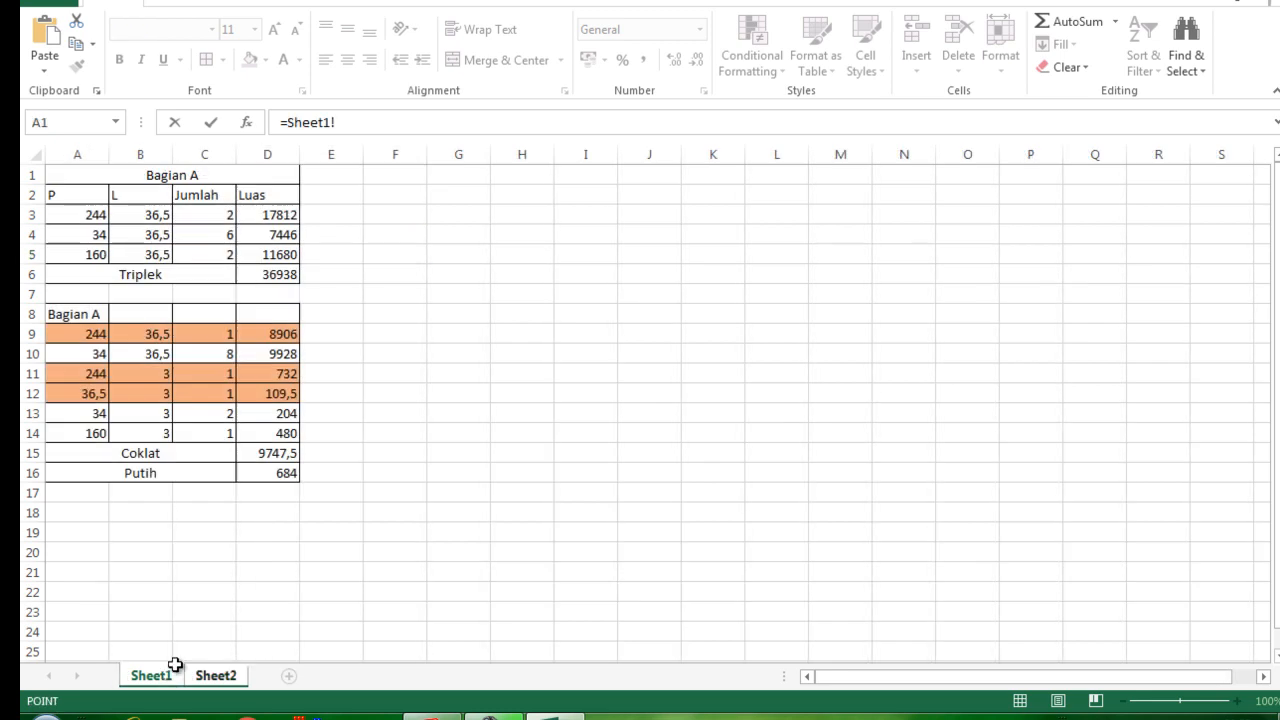
pyautogui.click(259, 458)
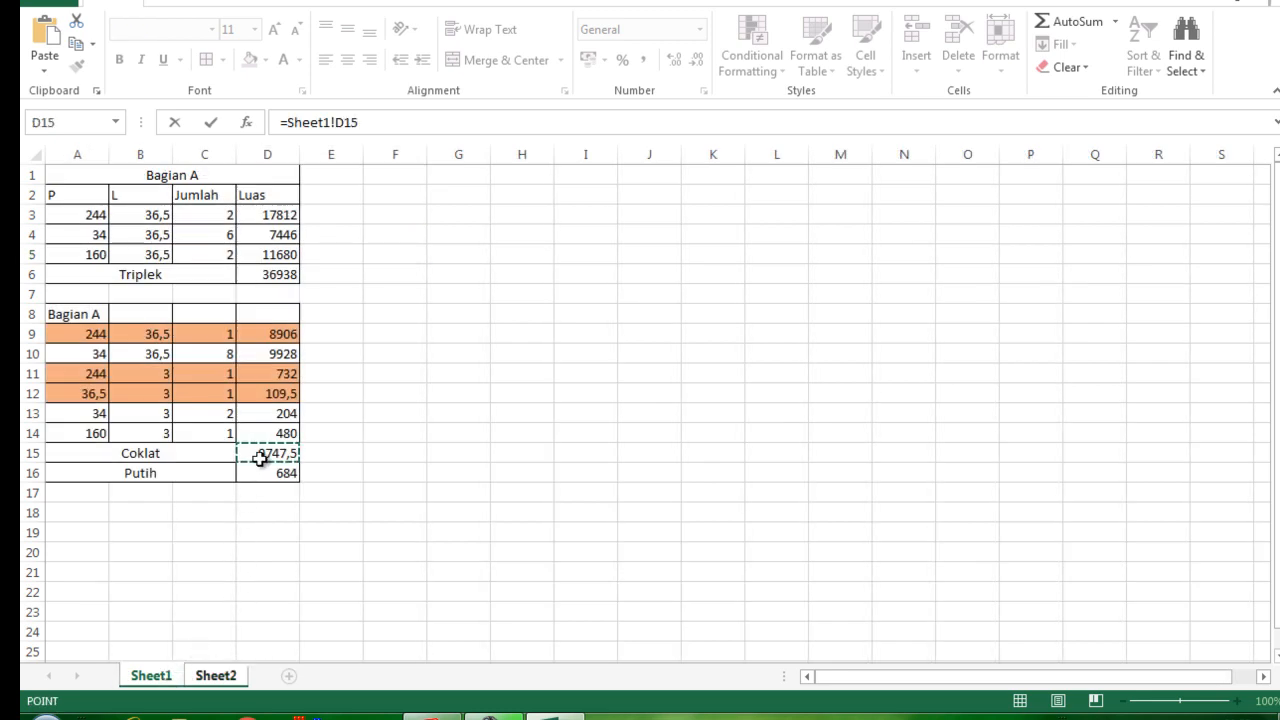
pyautogui.press('Return')
# Step: Link the HPL Putih area in C6 to the Putih total with =Sheet1!D16
pyautogui.write('=')
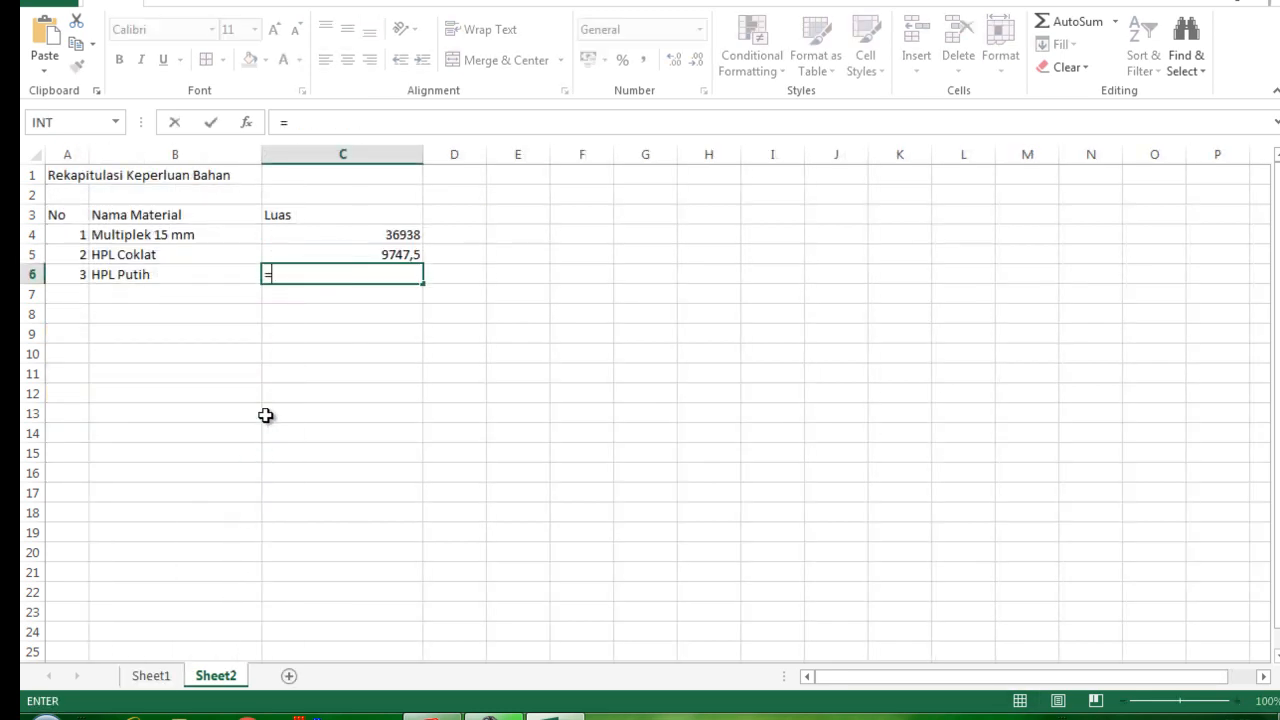
pyautogui.click(152, 677)
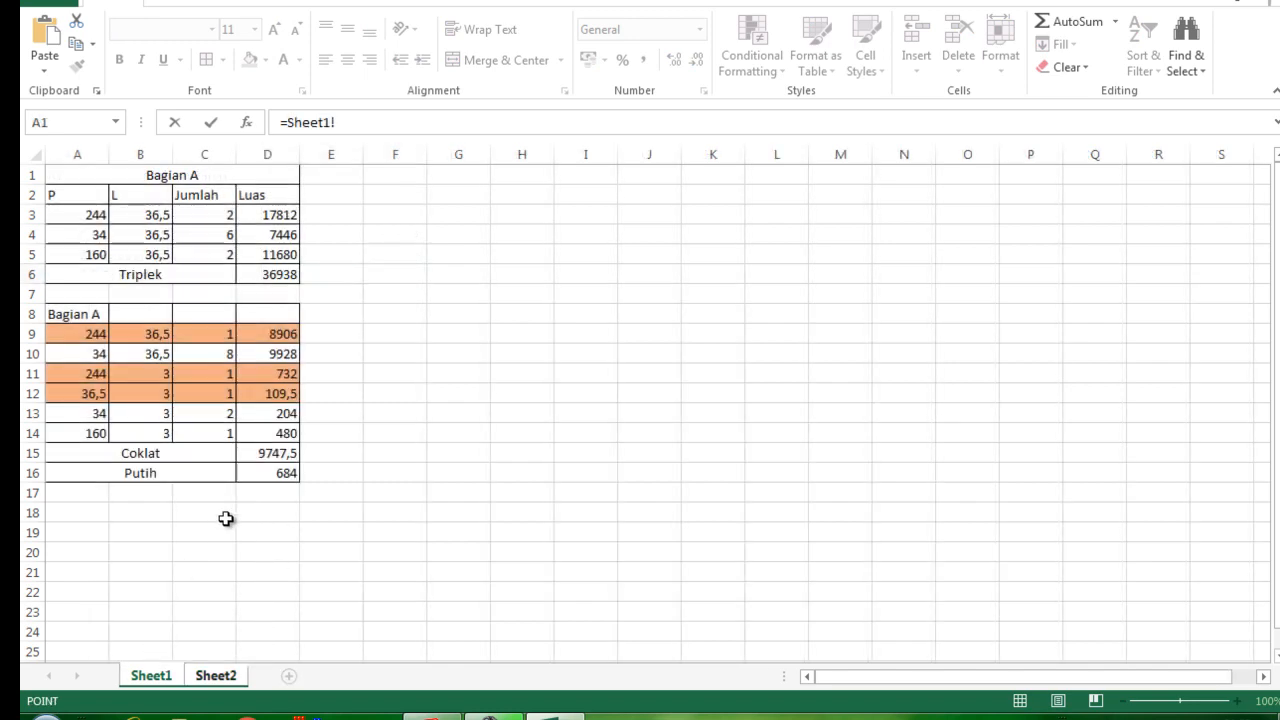
pyautogui.click(277, 470)
pyautogui.press('Return')
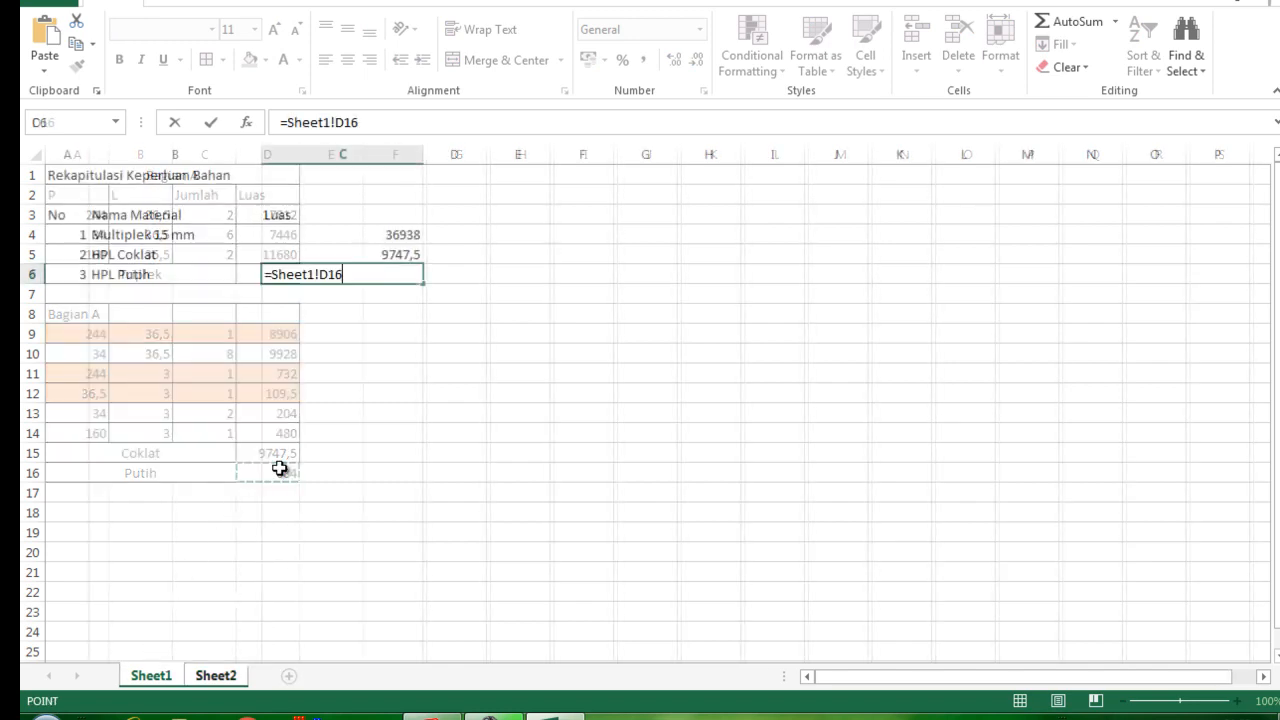
pyautogui.click(346, 394)
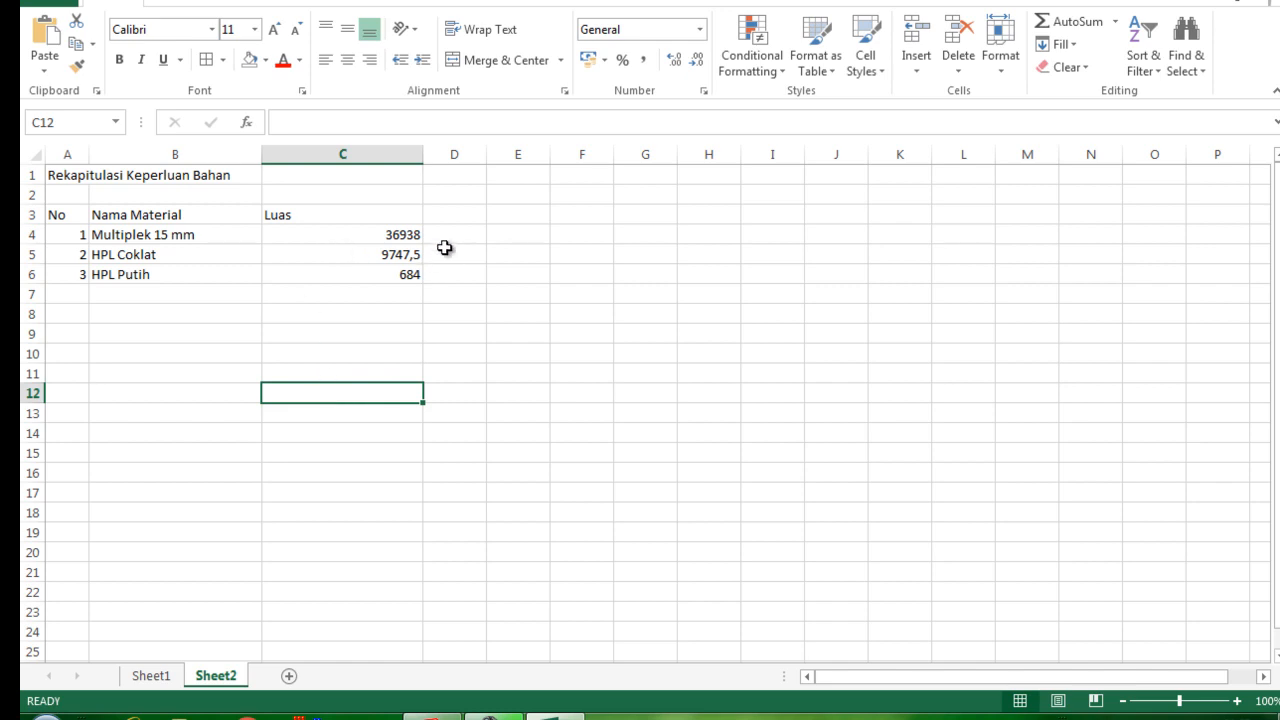
# Step: Add the column heading Keterangan in D3, beside Luas
pyautogui.click(465, 217)
pyautogui.write('K')
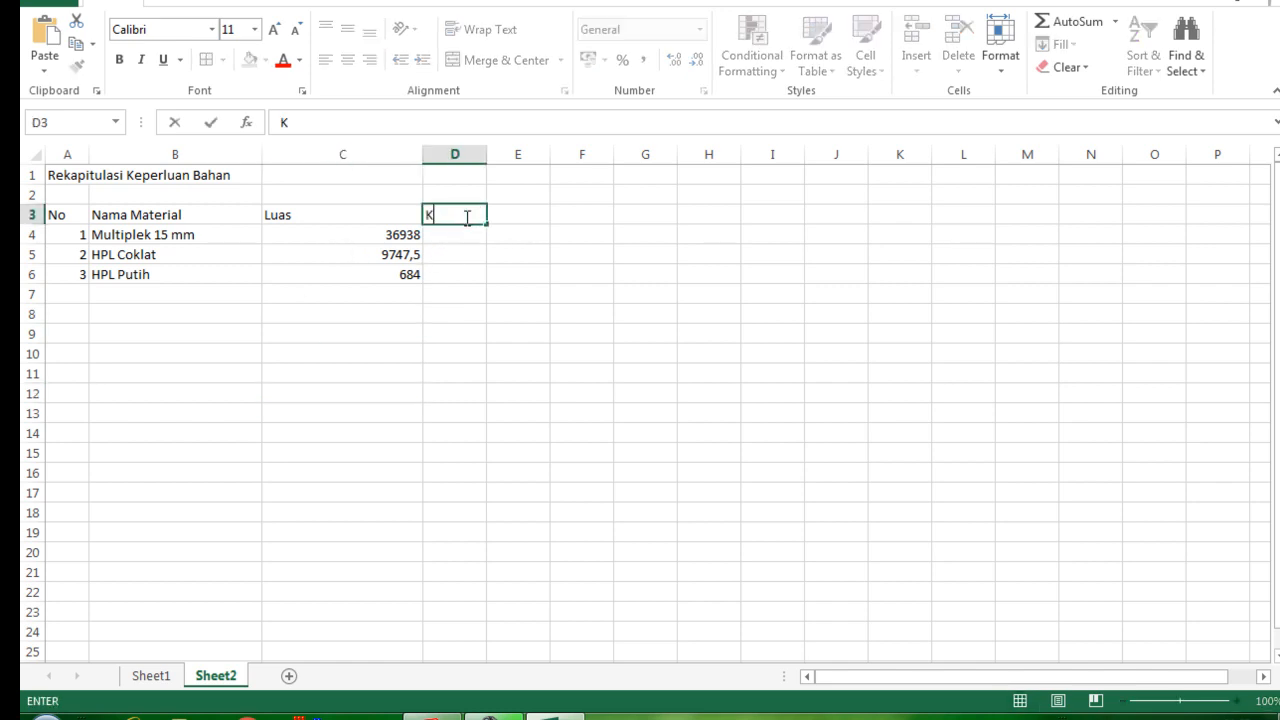
pyautogui.write('eterangan')
pyautogui.press('Return')
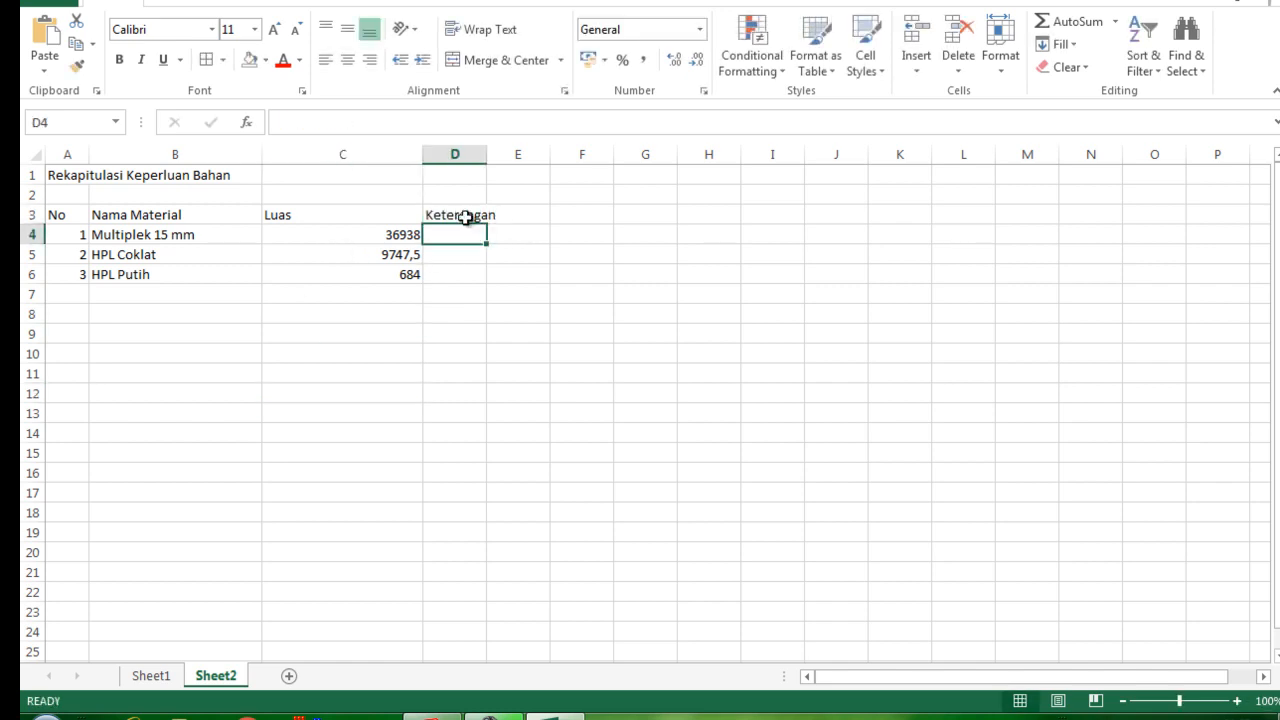
# Step: Enter Bagian A as the Keterangan value for all three materials in D4:D6
pyautogui.write('Bagian A')
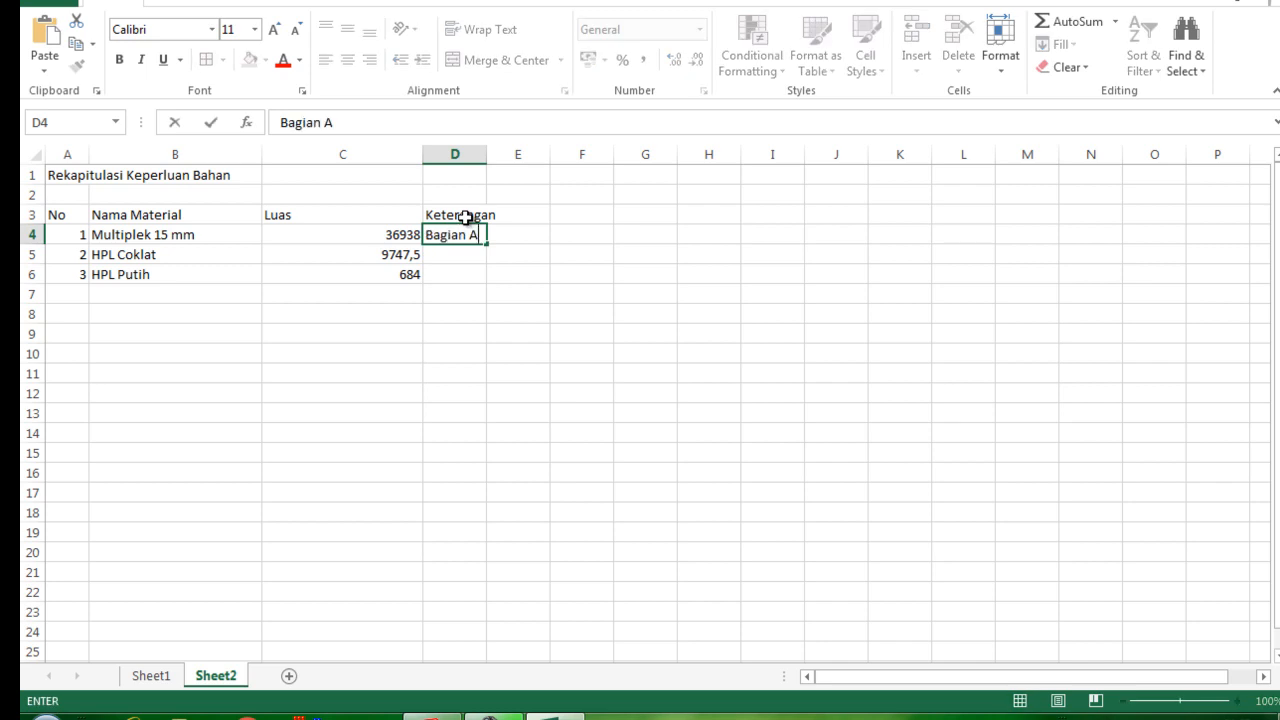
pyautogui.press('Return')
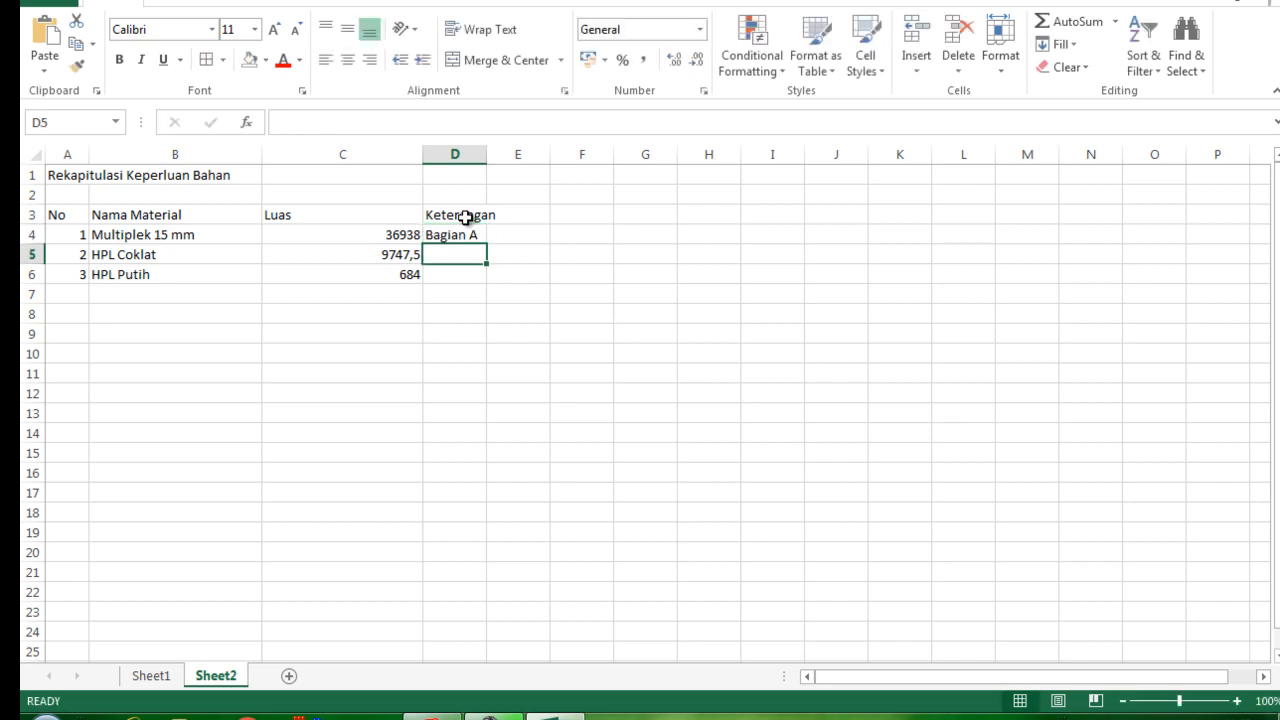
pyautogui.write('Ba')
pyautogui.press('Return')
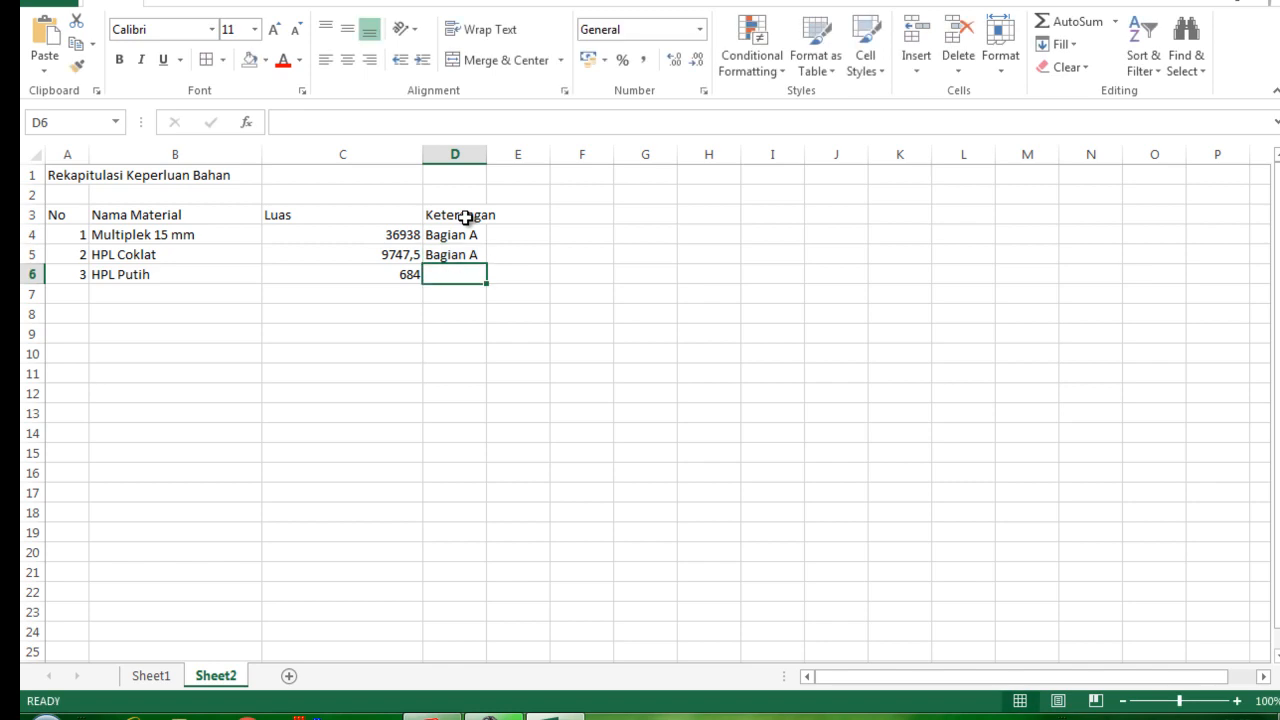
pyautogui.write('B')
pyautogui.press('Return')
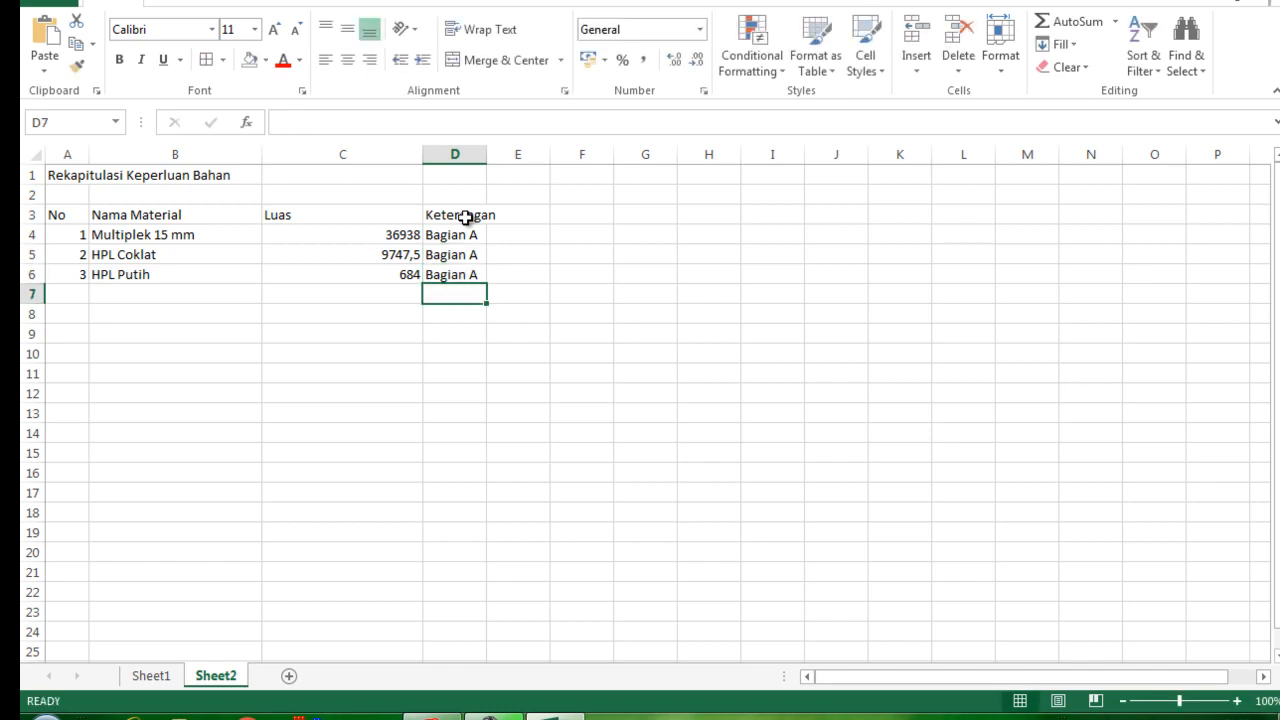
# Step: Narrow the Luas column and widen the Keterangan column so its heading fits
pyautogui.moveTo(422, 154); pyautogui.dragTo(456, 150)
pyautogui.click(505, 257)
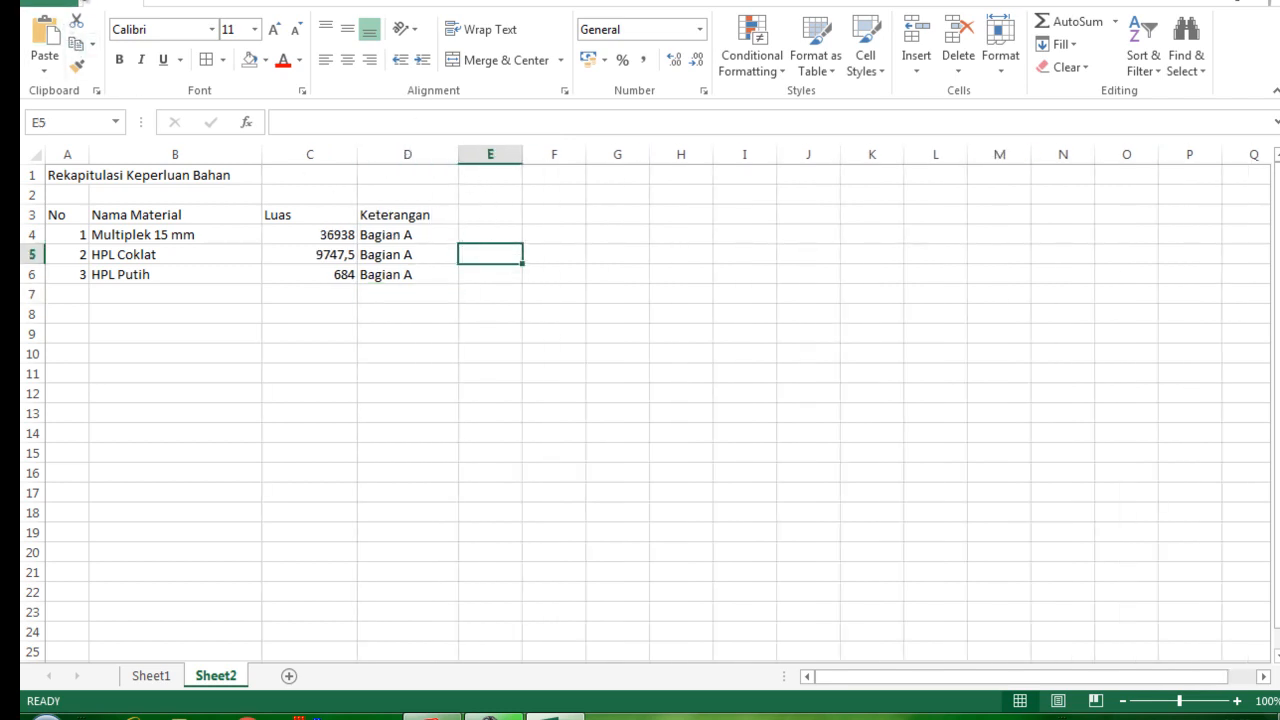
# Step: Save the workbook in the Documents library as Hitung Bahan Backdrop TV
pyautogui.hotkey('ctrl', 's')
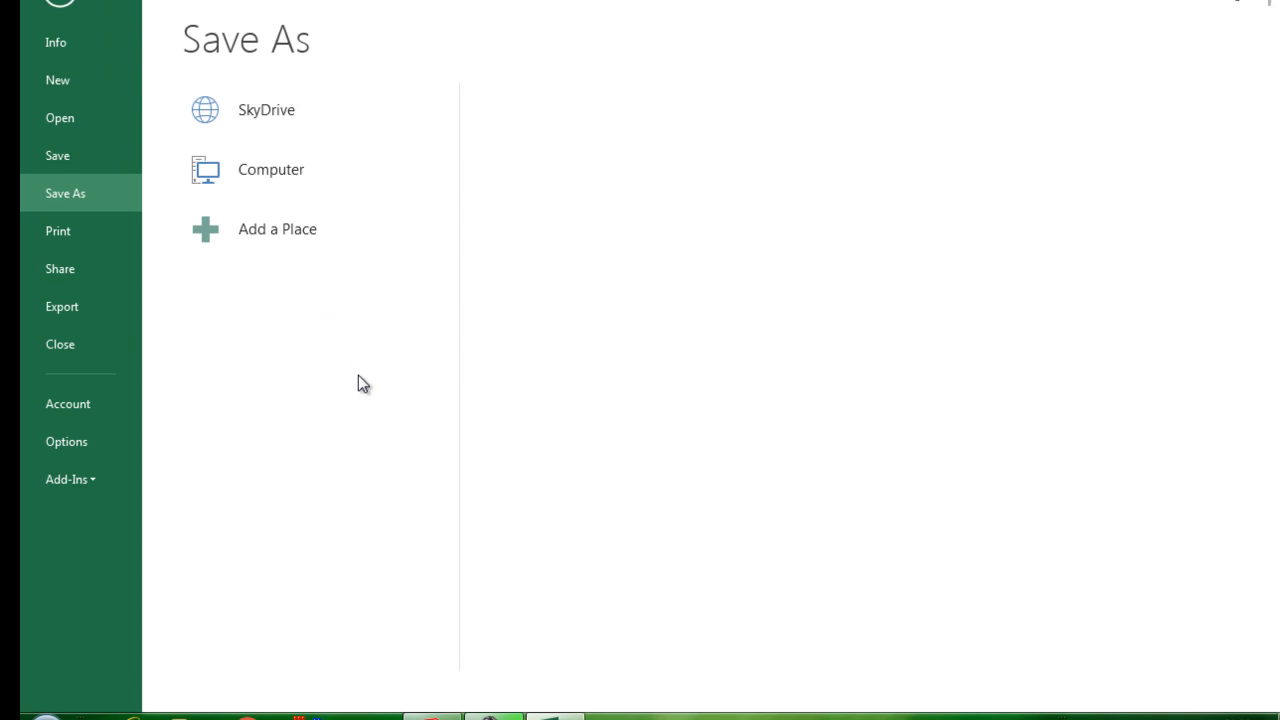
pyautogui.click(545, 416)
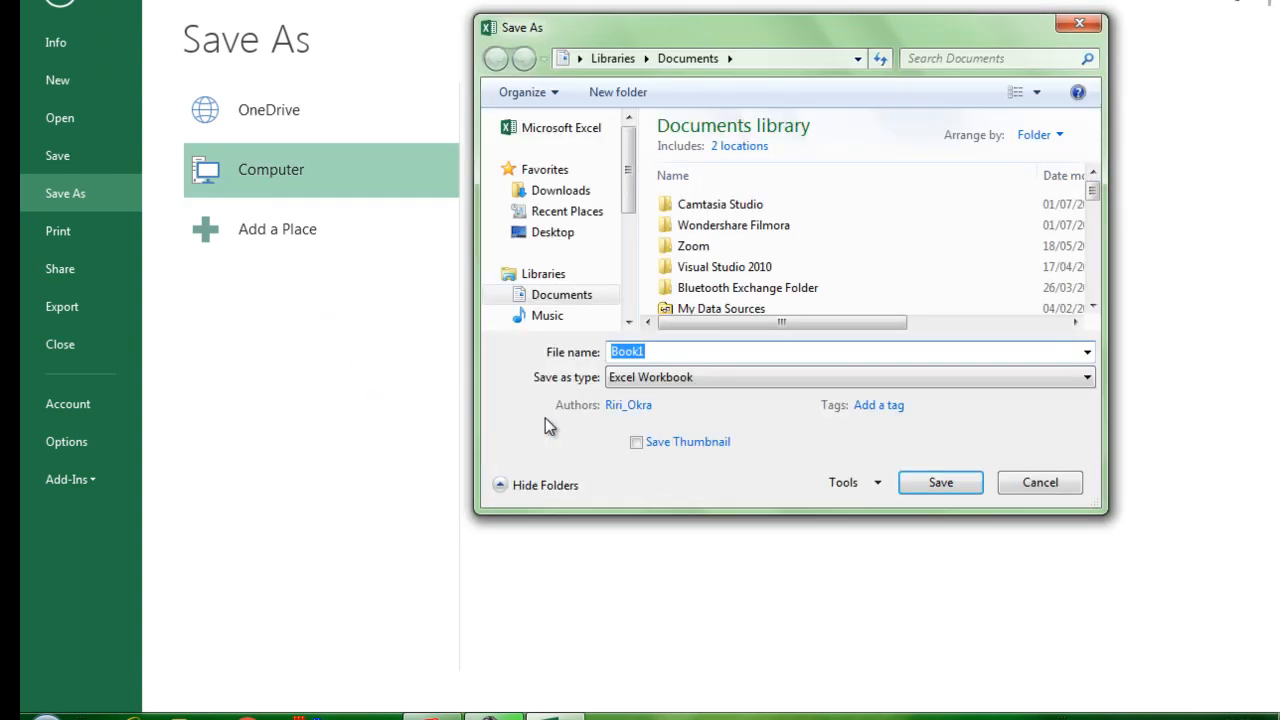
pyautogui.write('Hitung')
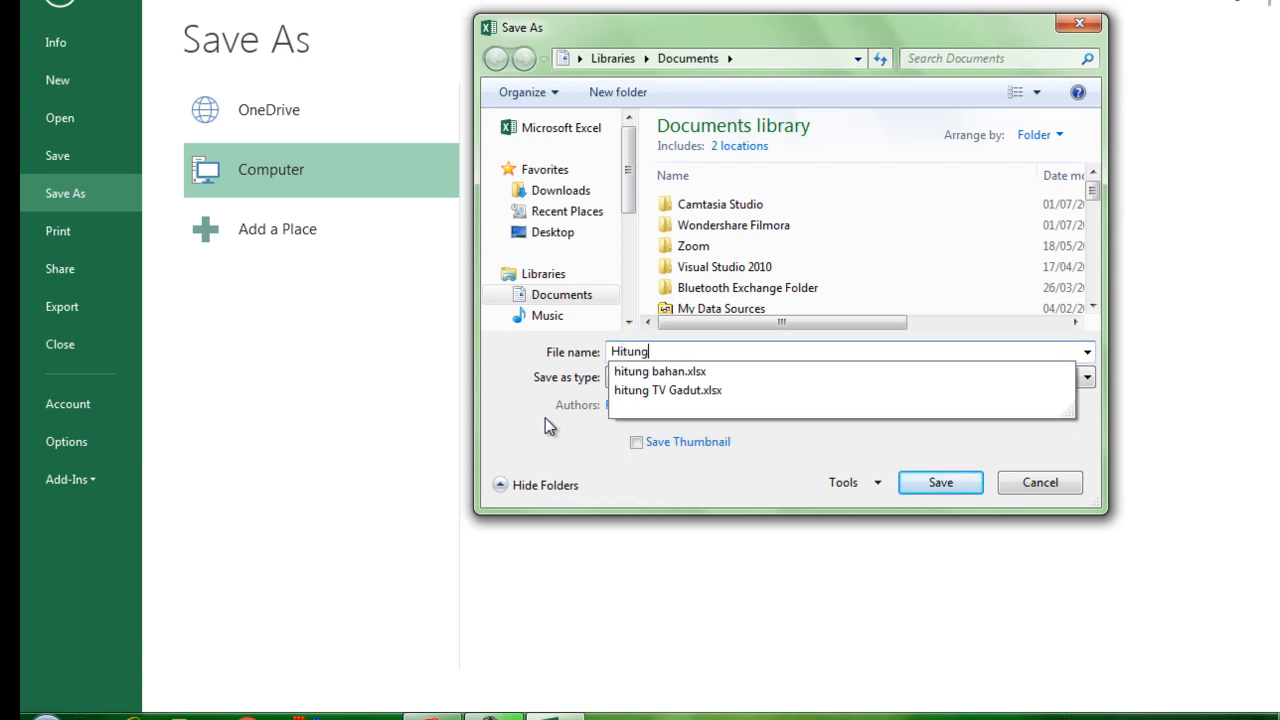
pyautogui.write(' Bahan ')
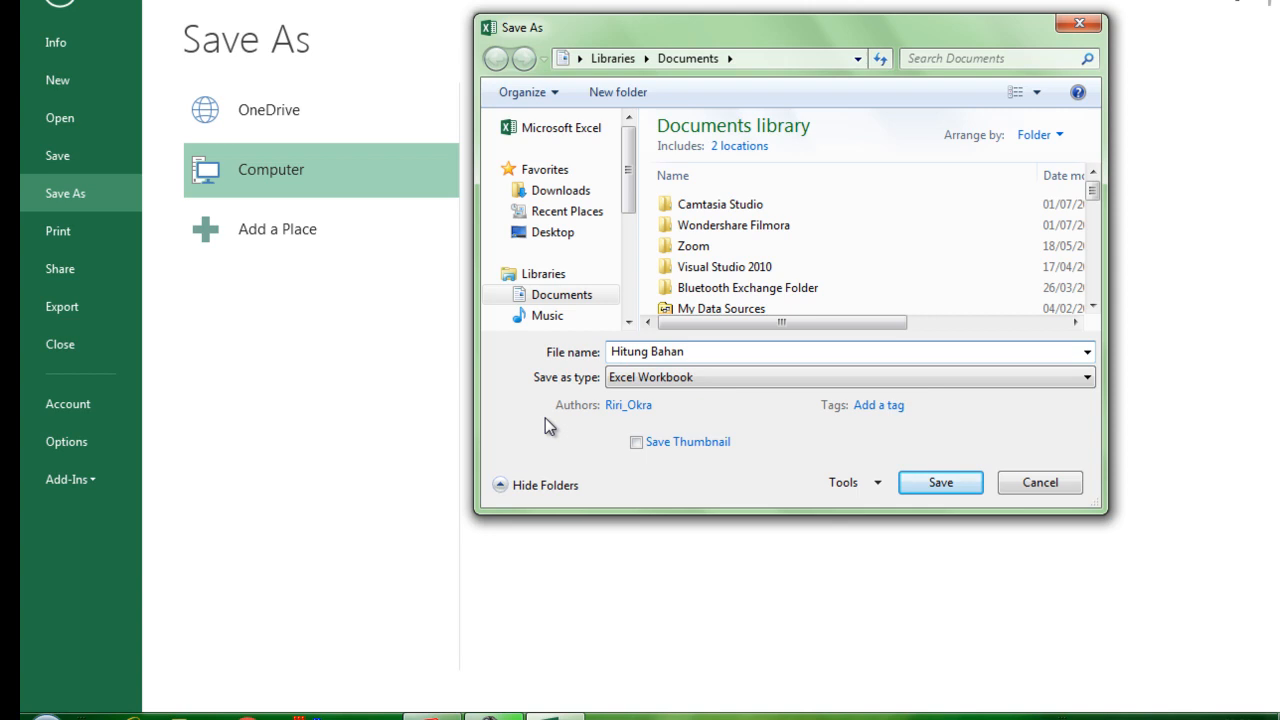
pyautogui.write('Backdrop TV')
pyautogui.press('Return')
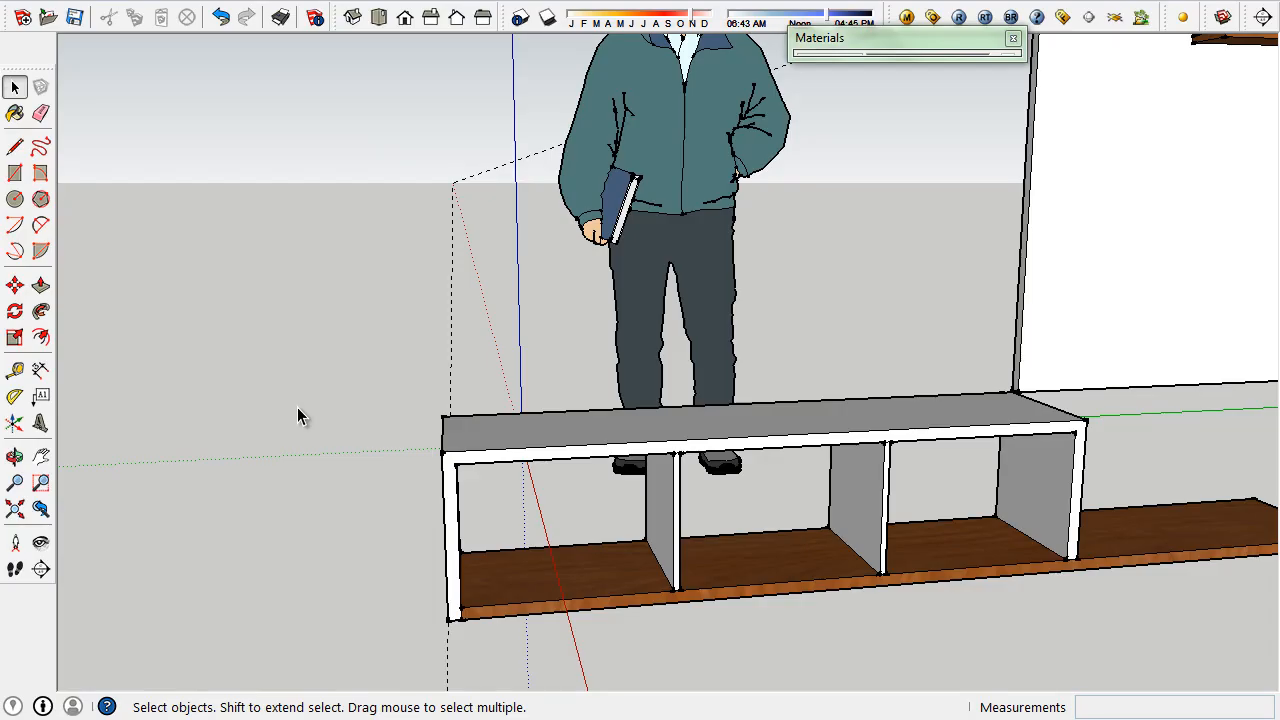
# Step: In the SketchUp model, measure the length of the brown bench's long top board, from one front corner to the other
pyautogui.scroll(-5, 428, 425)
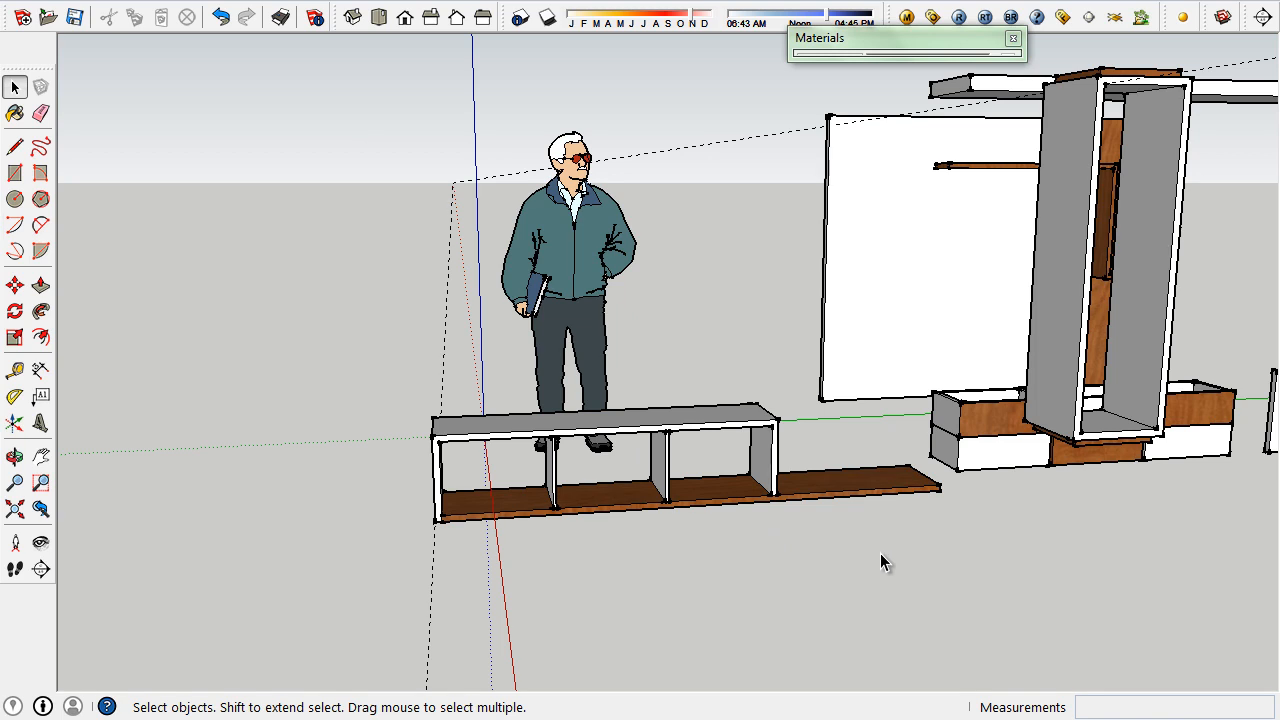
pyautogui.press('h')
pyautogui.moveTo(1029, 523); pyautogui.dragTo(422, 553)
pyautogui.moveTo(1024, 536); pyautogui.dragTo(308, 621)
pyautogui.press('space')
pyautogui.scroll(3, 400, 525)
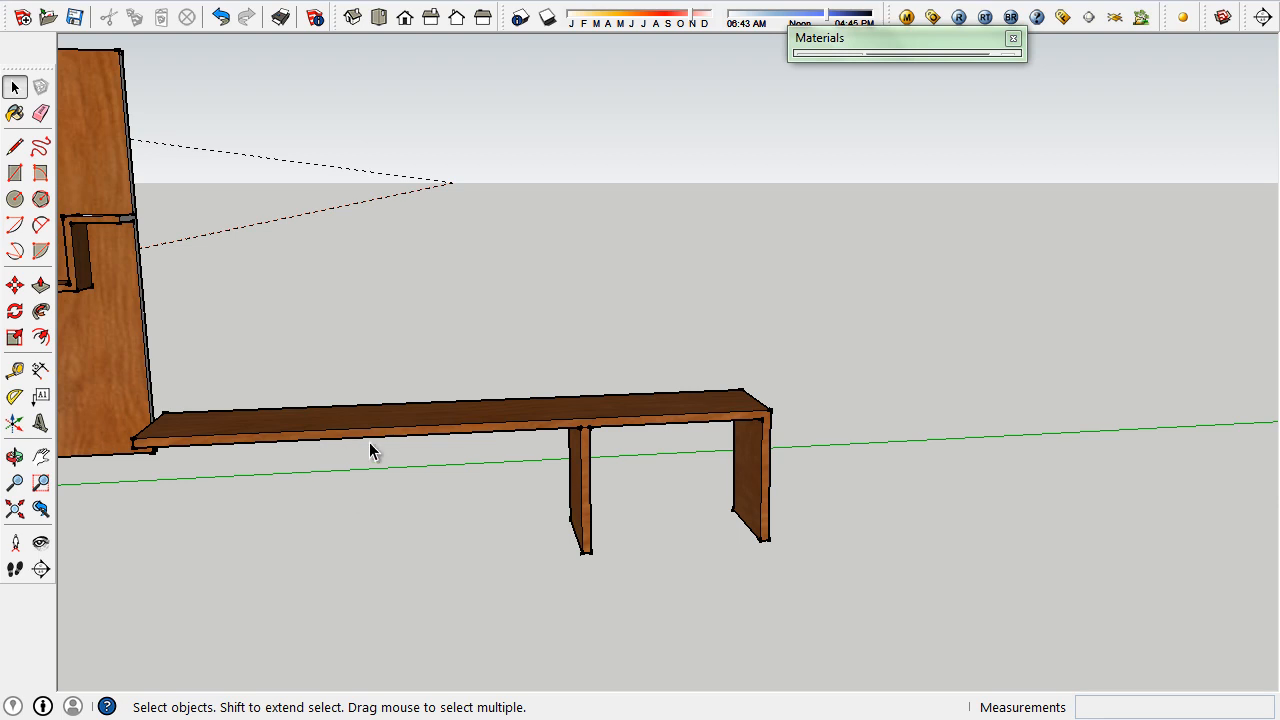
pyautogui.moveTo(369, 442); pyautogui.dragTo(283, 586)
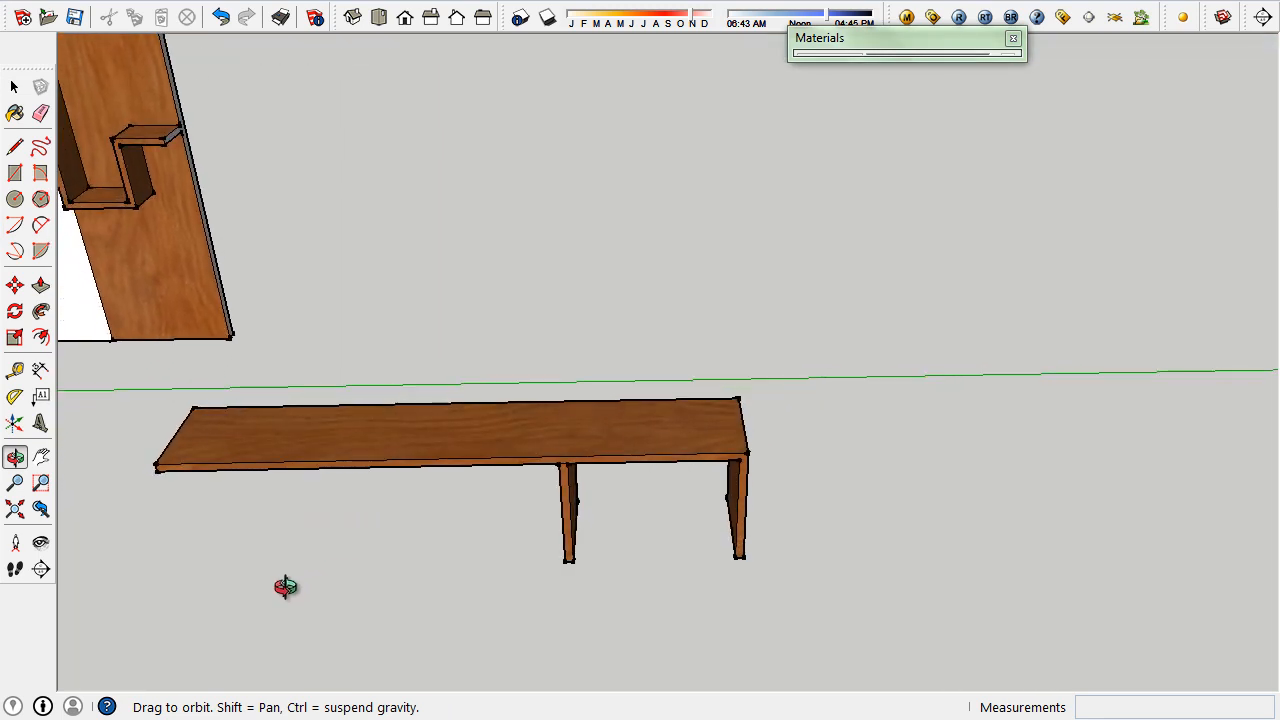
pyautogui.press('space')
pyautogui.press('t')
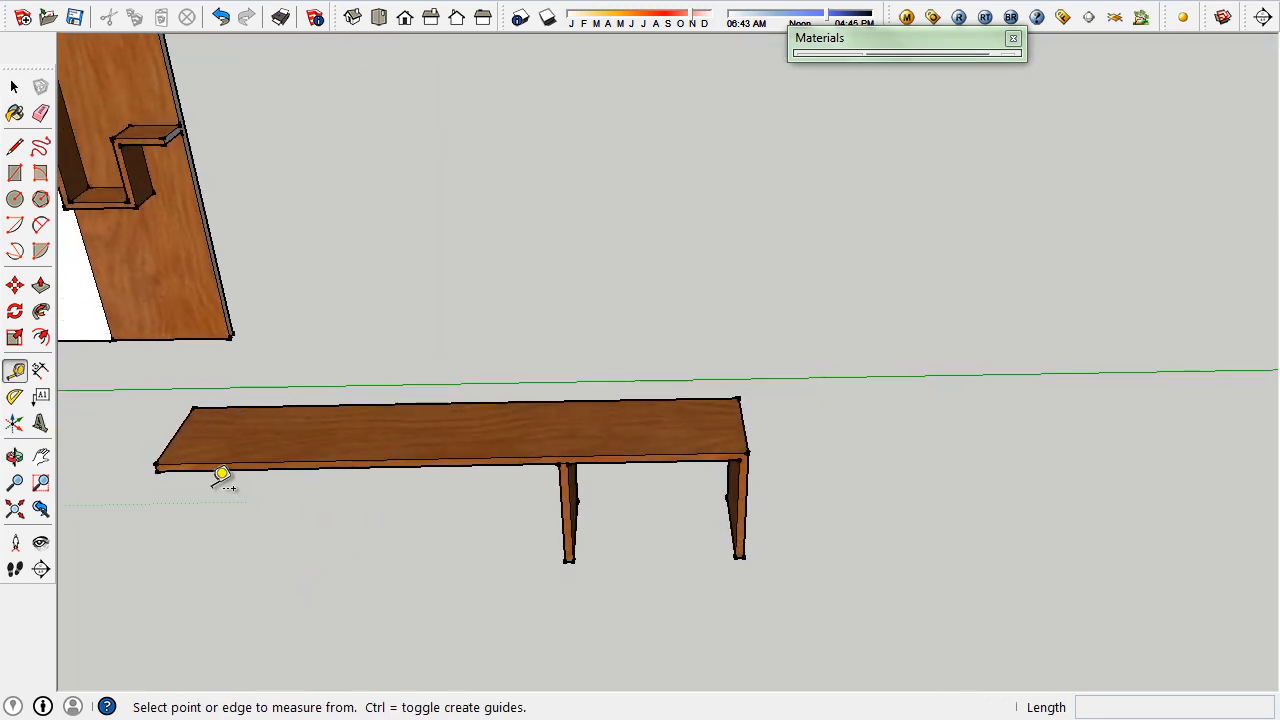
pyautogui.click(157, 464)
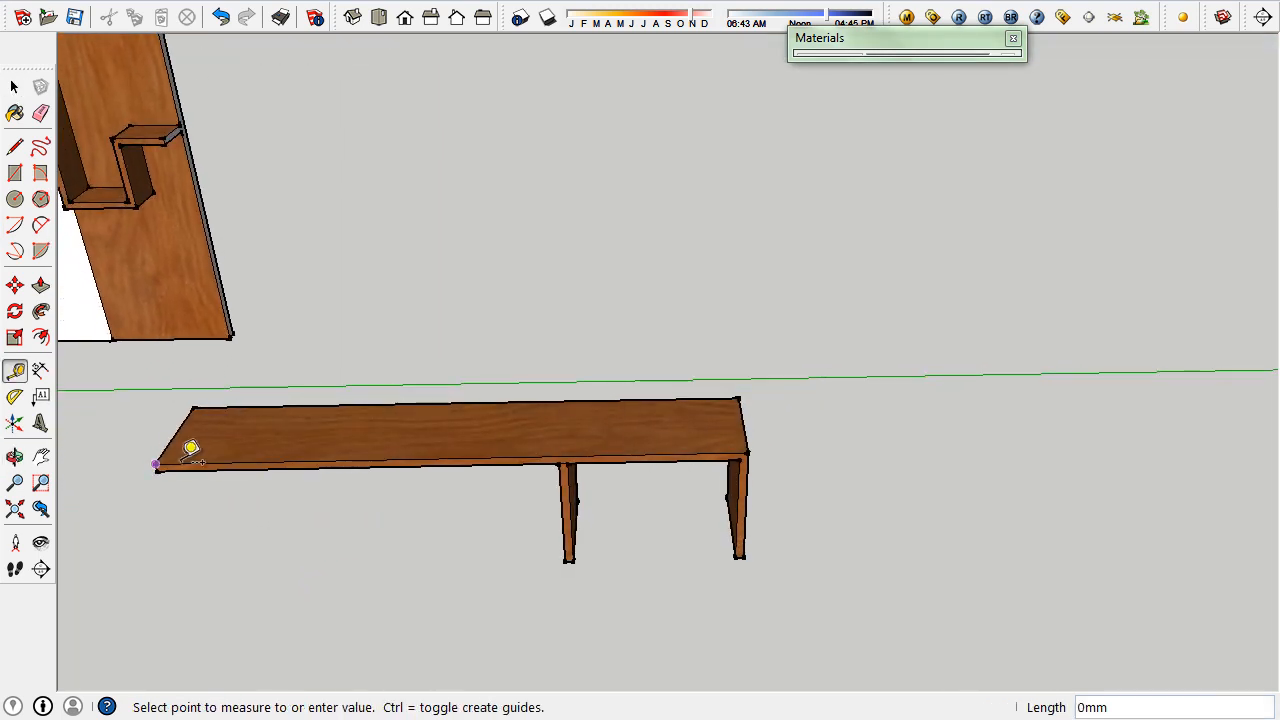
pyautogui.click(750, 454)
pyautogui.press('space')
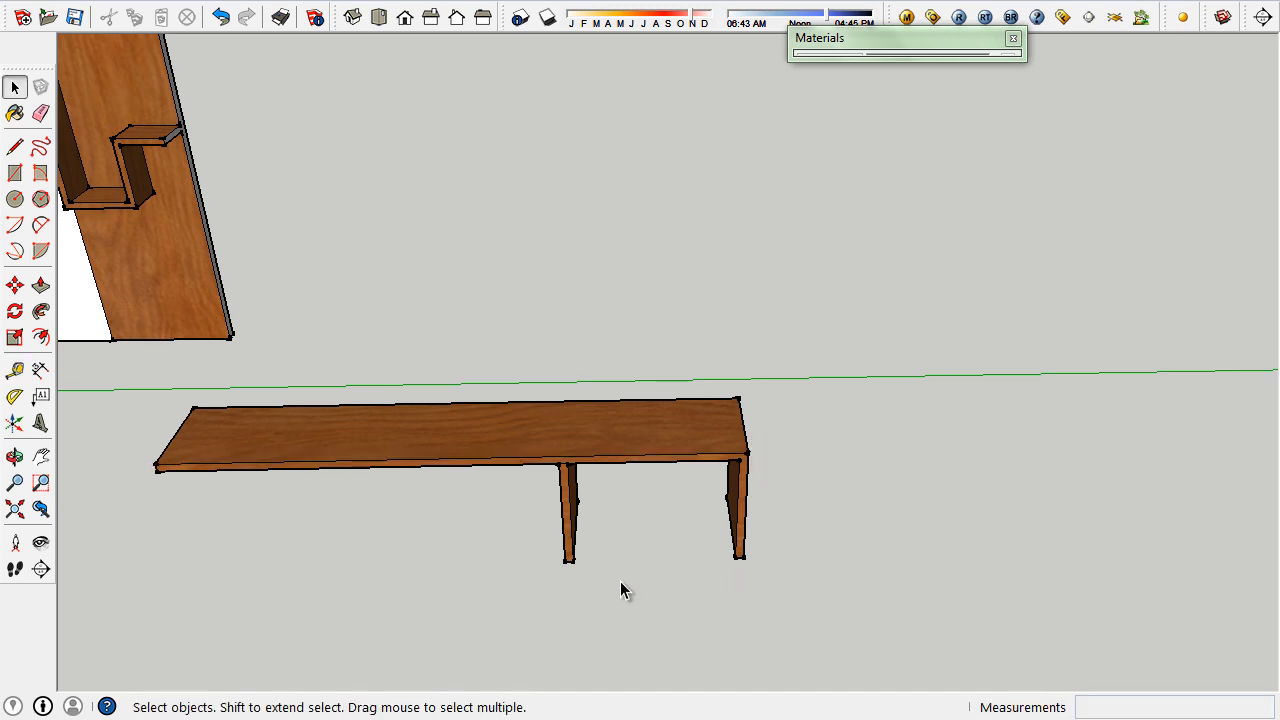
# Step: Measure the height of the bench's middle leg, from its foot up to the underside of the top board
pyautogui.press('t')
pyautogui.click(571, 560)
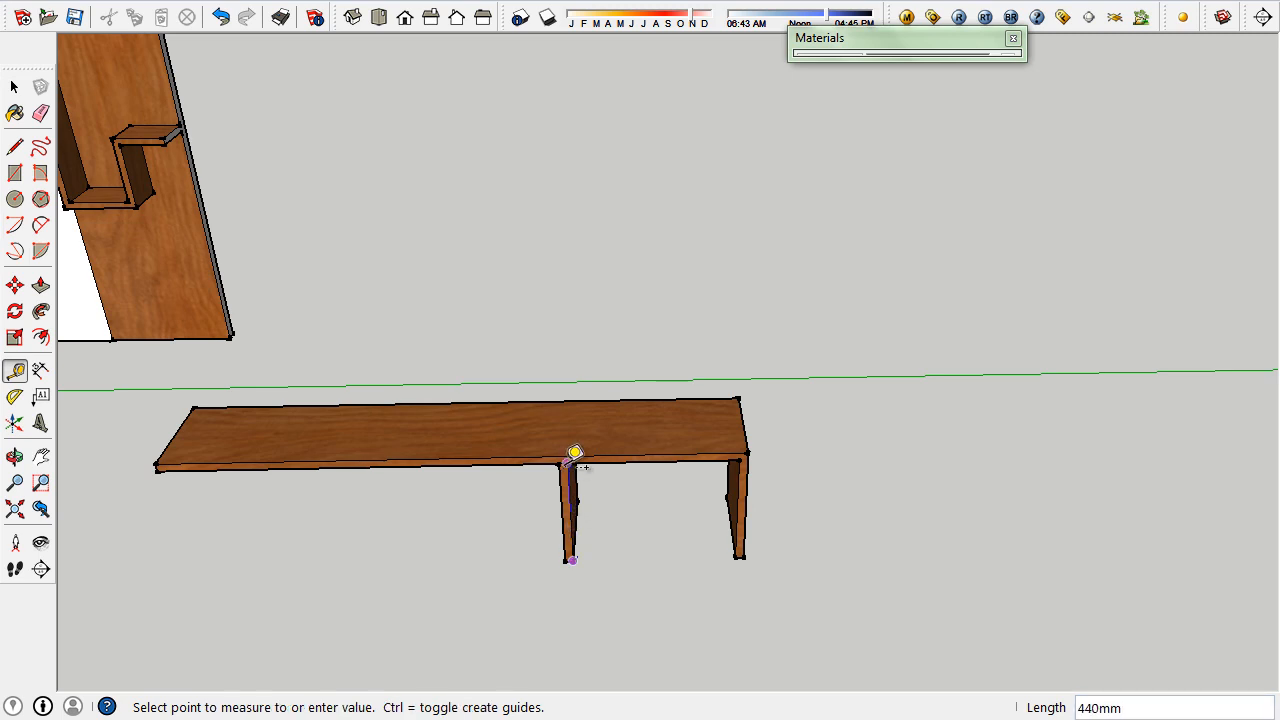
pyautogui.press('space')
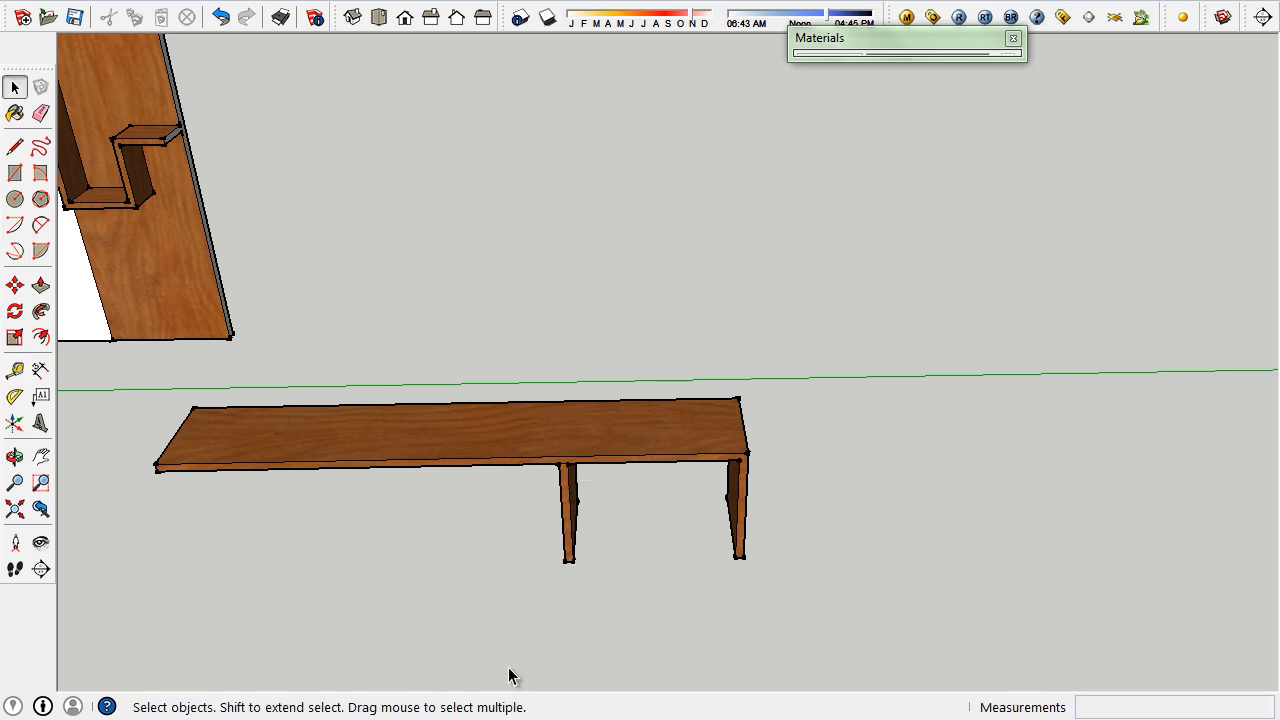
# Step: Switch back to the Excel workbook and enter the title Bagian B in A18 of Sheet1
pyautogui.hotkey('alt', 'Tab')
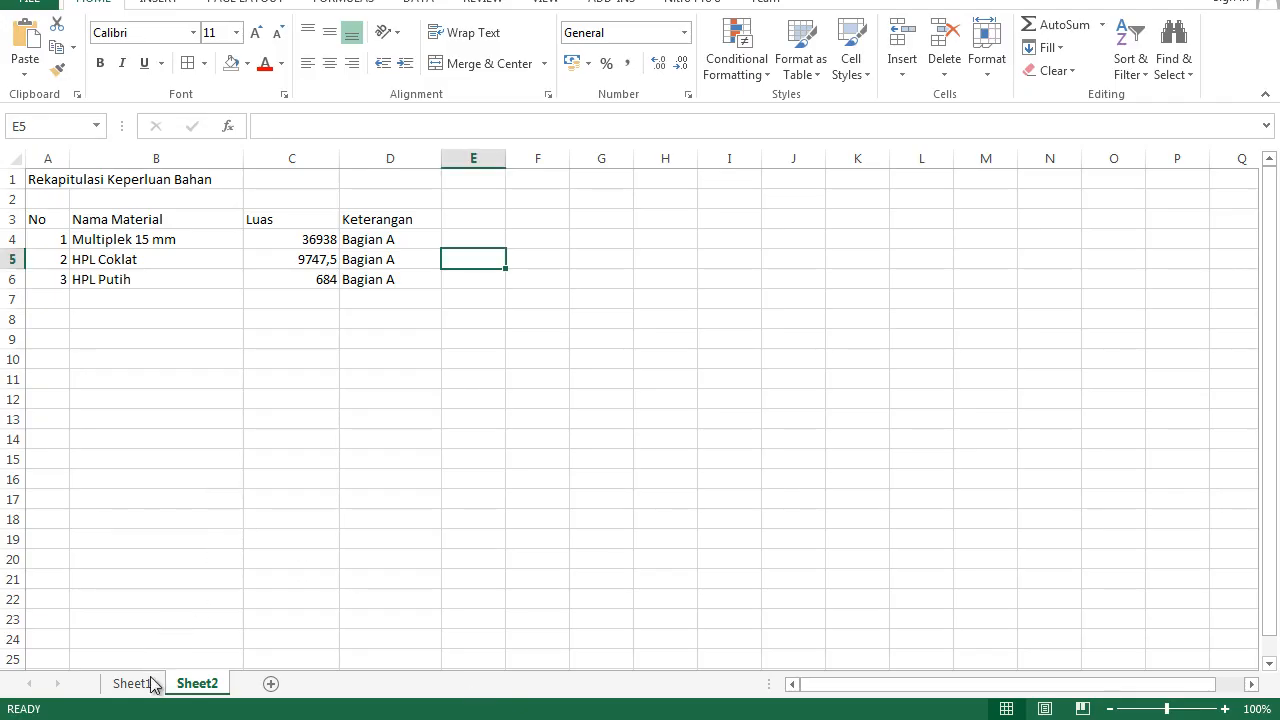
pyautogui.click(146, 690)
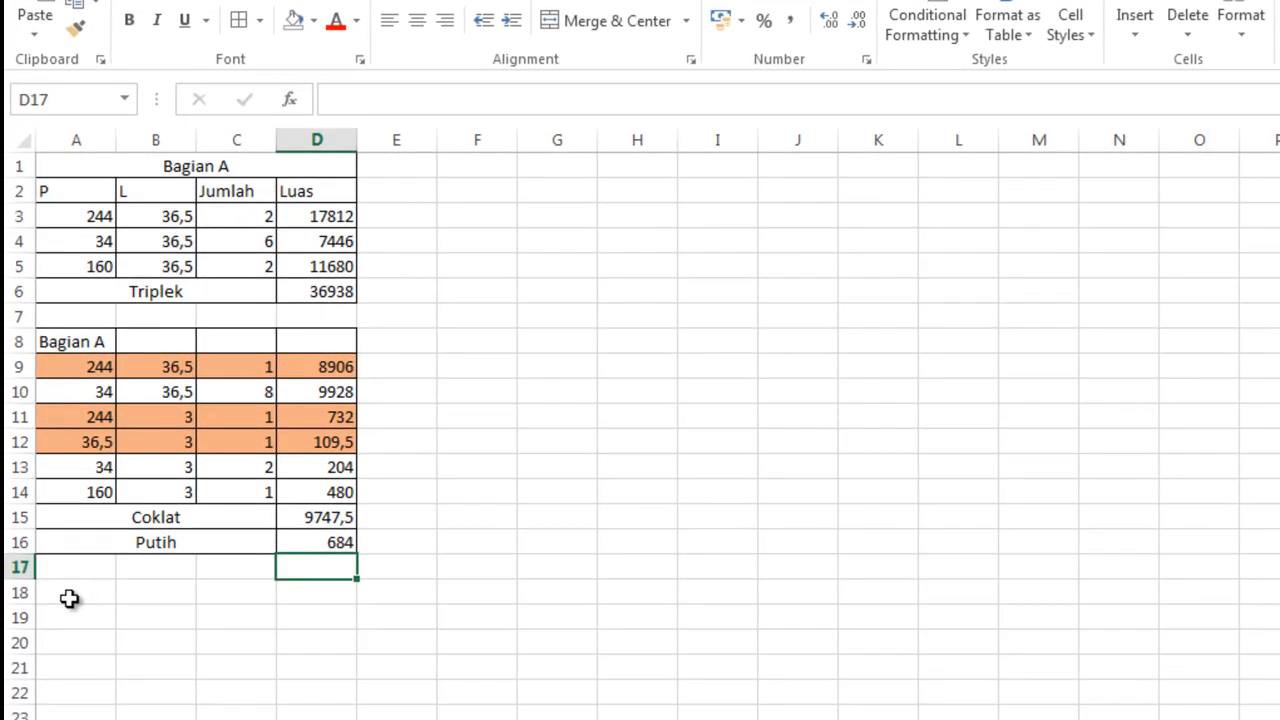
pyautogui.click(58, 517)
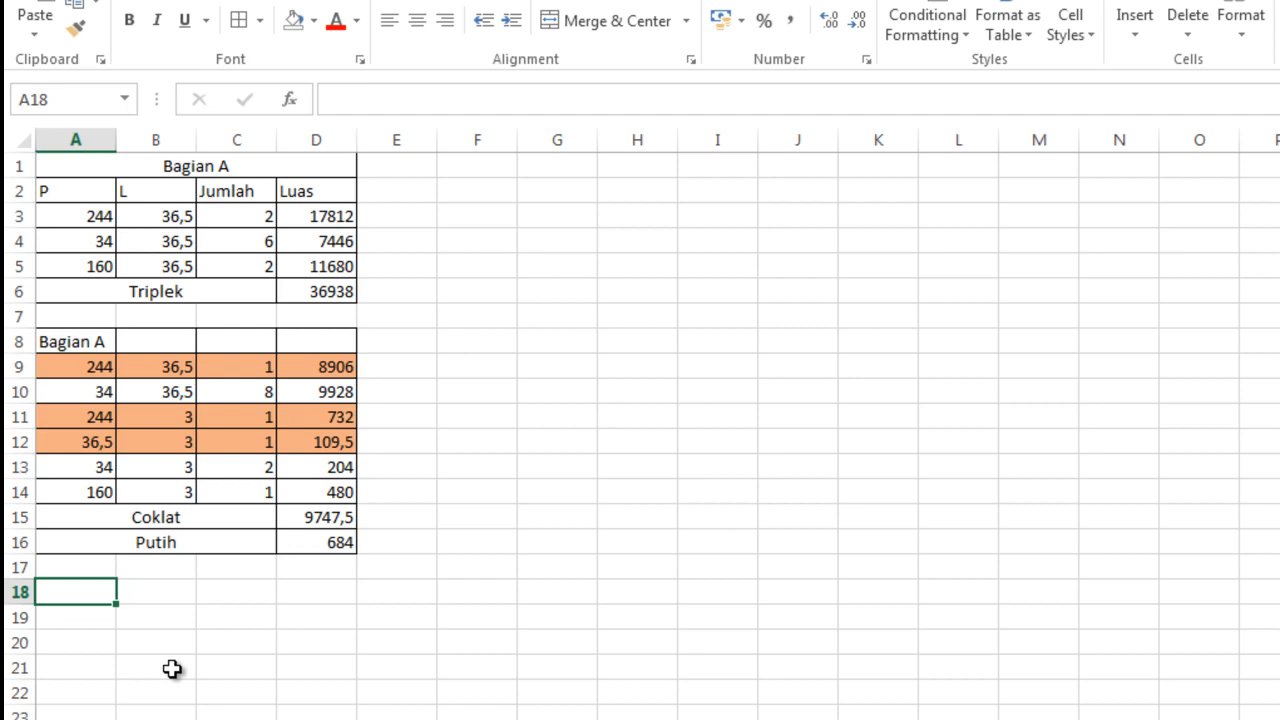
pyautogui.write('Bagian B')
pyautogui.press('Return')
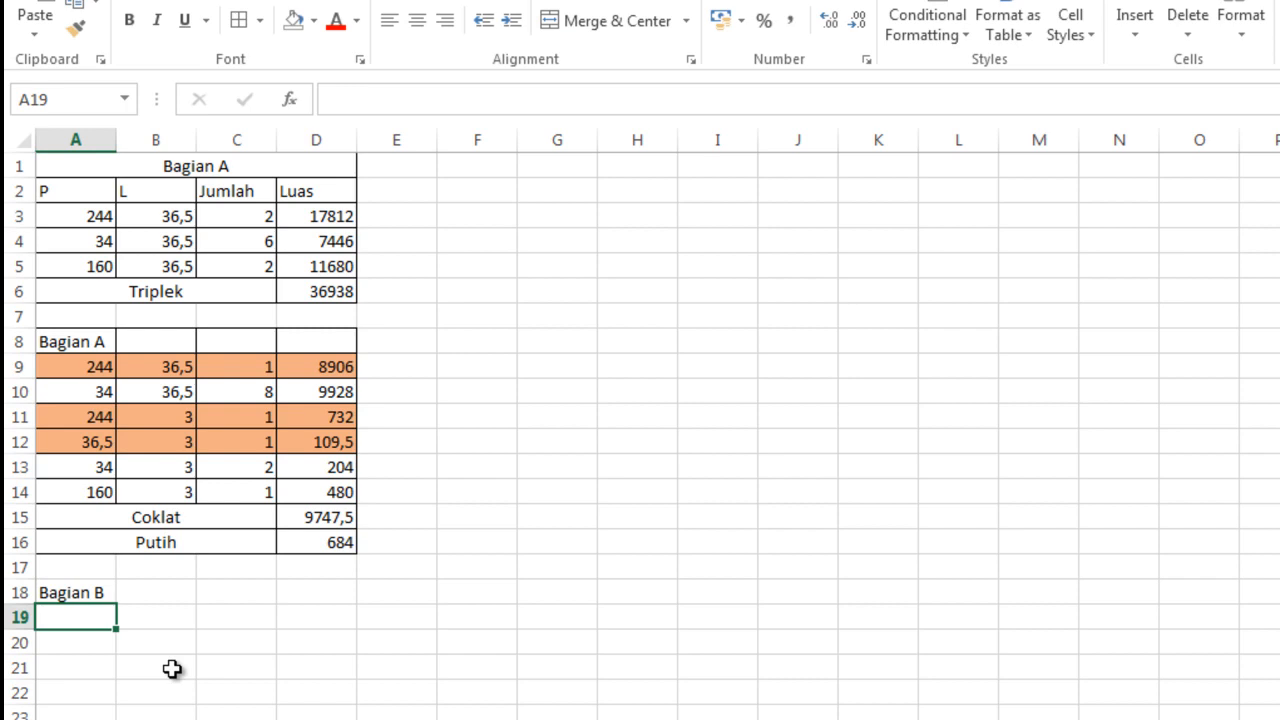
# Step: Enter the column headings P, L, Jumlah and Luas in A19:D19 under the Bagian B title
pyautogui.write('P')
pyautogui.press('Tab')
pyautogui.write('L')
pyautogui.press('Tab')
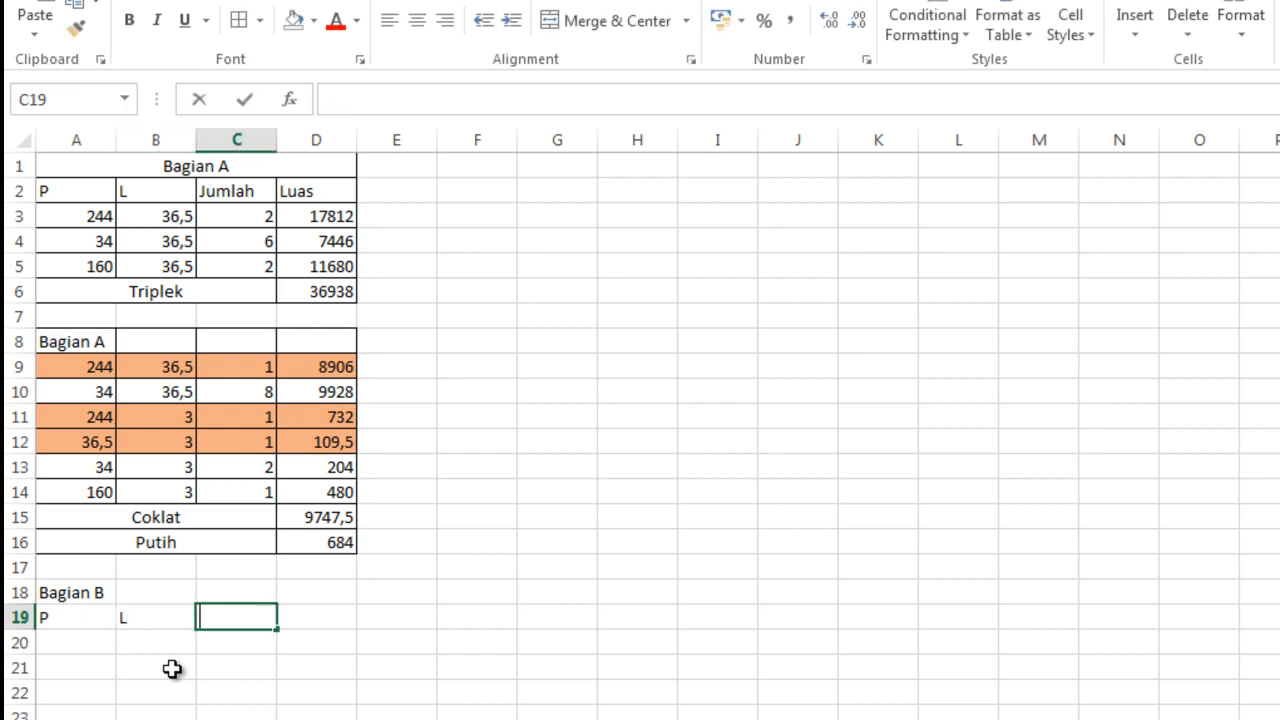
pyautogui.write('Jumlah')
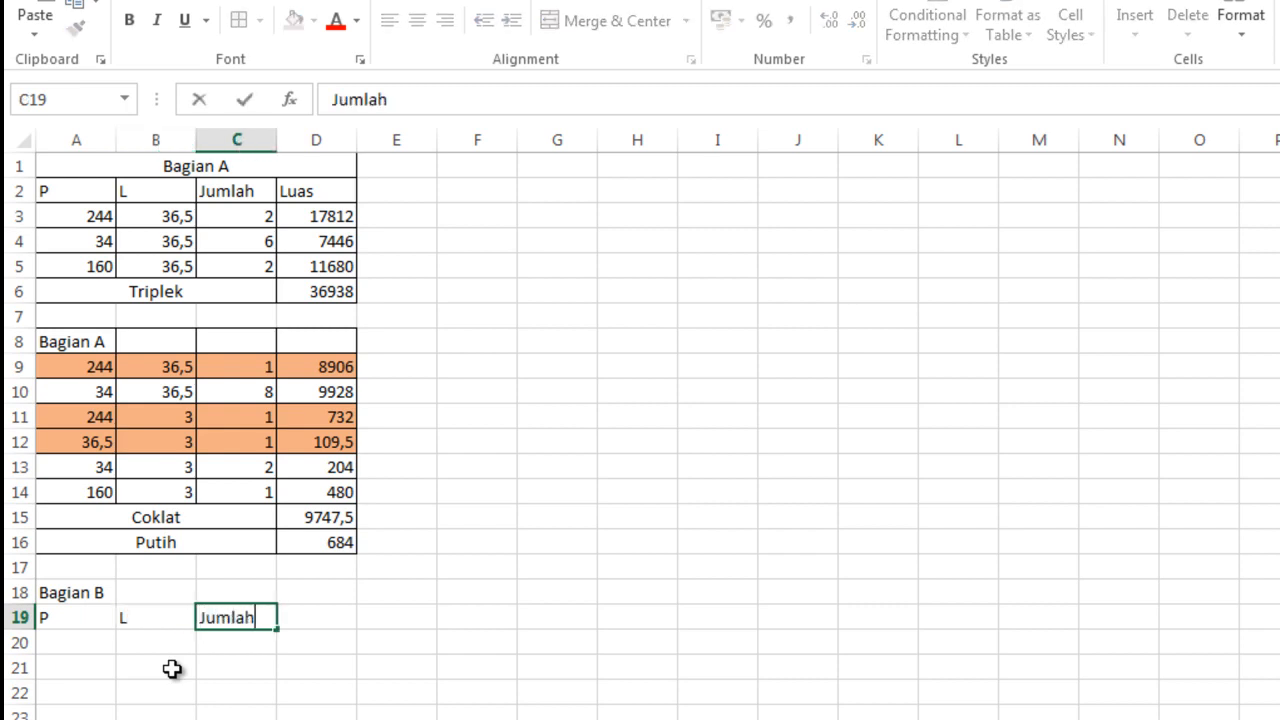
pyautogui.press('Tab')
pyautogui.write('Luas')
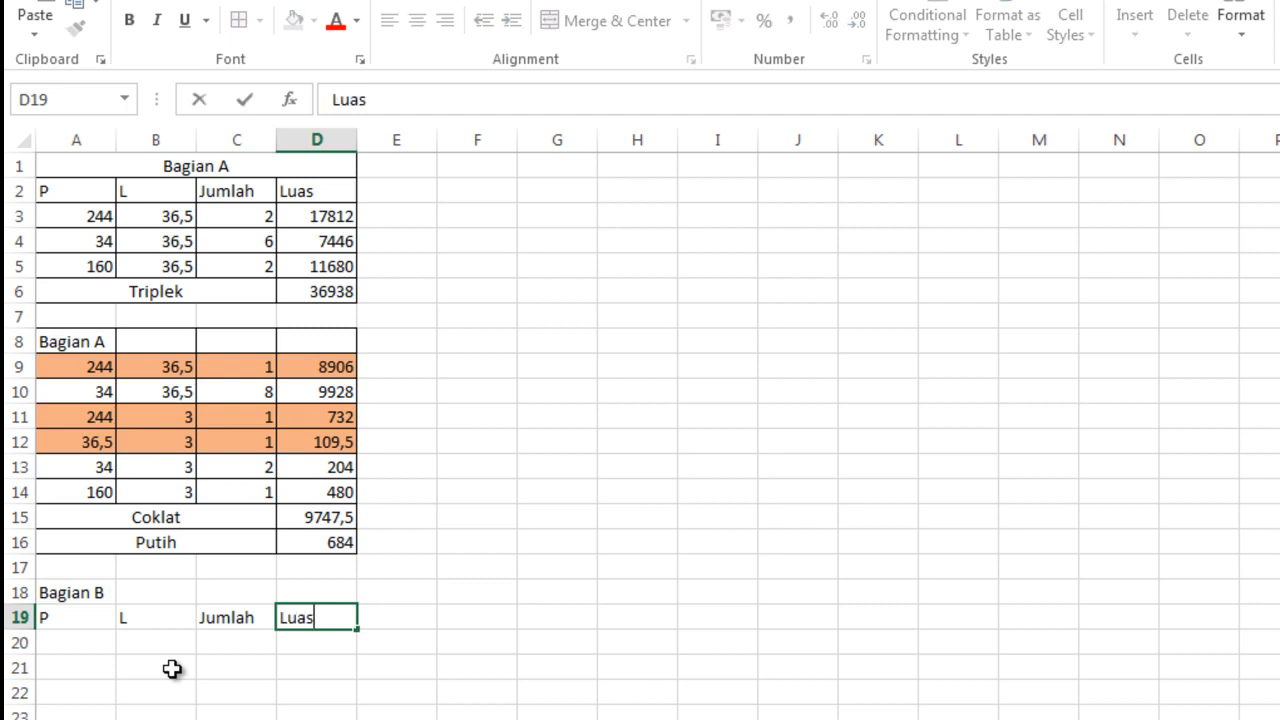
pyautogui.press('Return')
pyautogui.press('Left')
pyautogui.press('Left')
pyautogui.press('Left')
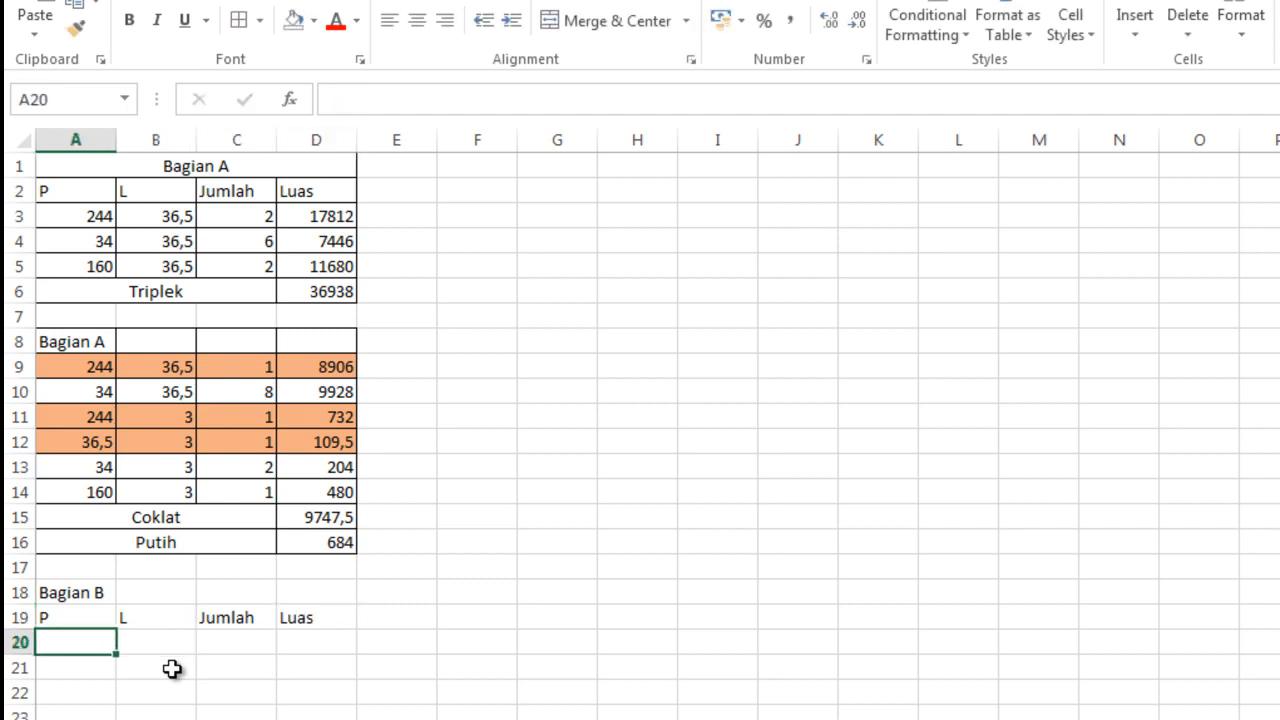
# Step: Fill the first Bagian B row, A20:C20, with P 204, L 36,5 and Jumlah 2
pyautogui.write('204')
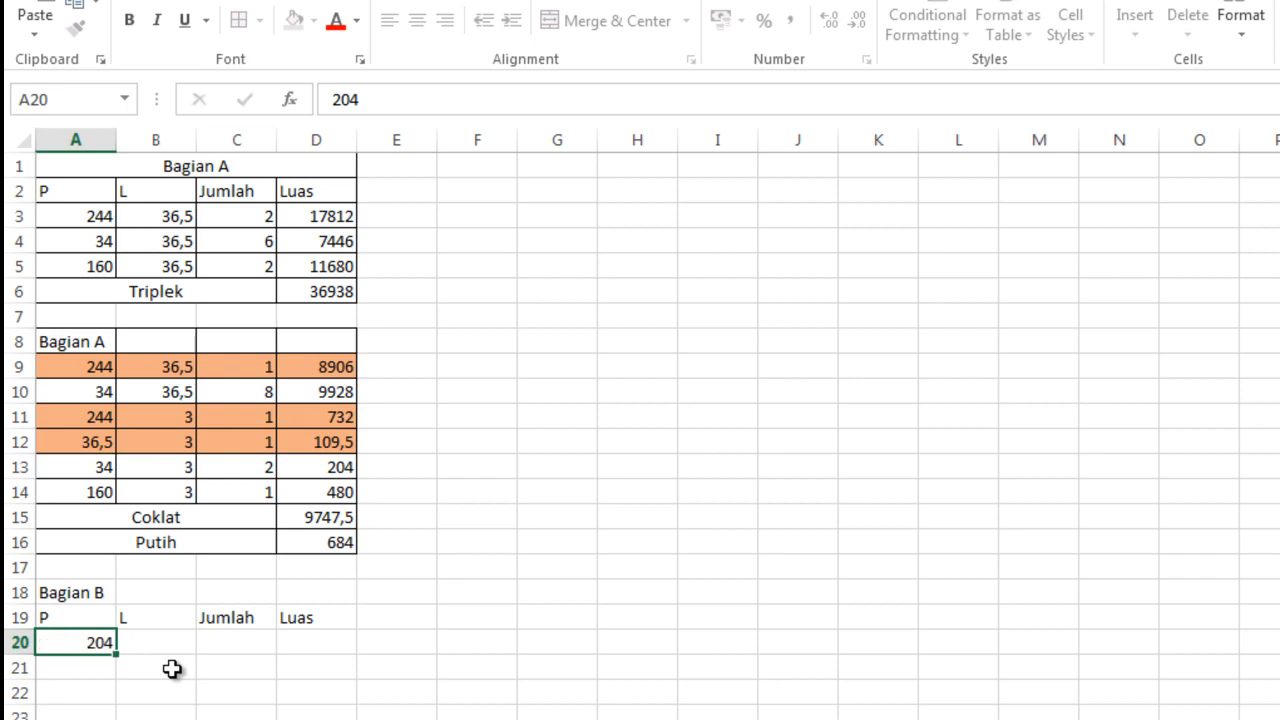
pyautogui.press('Tab')
pyautogui.write('36,5')
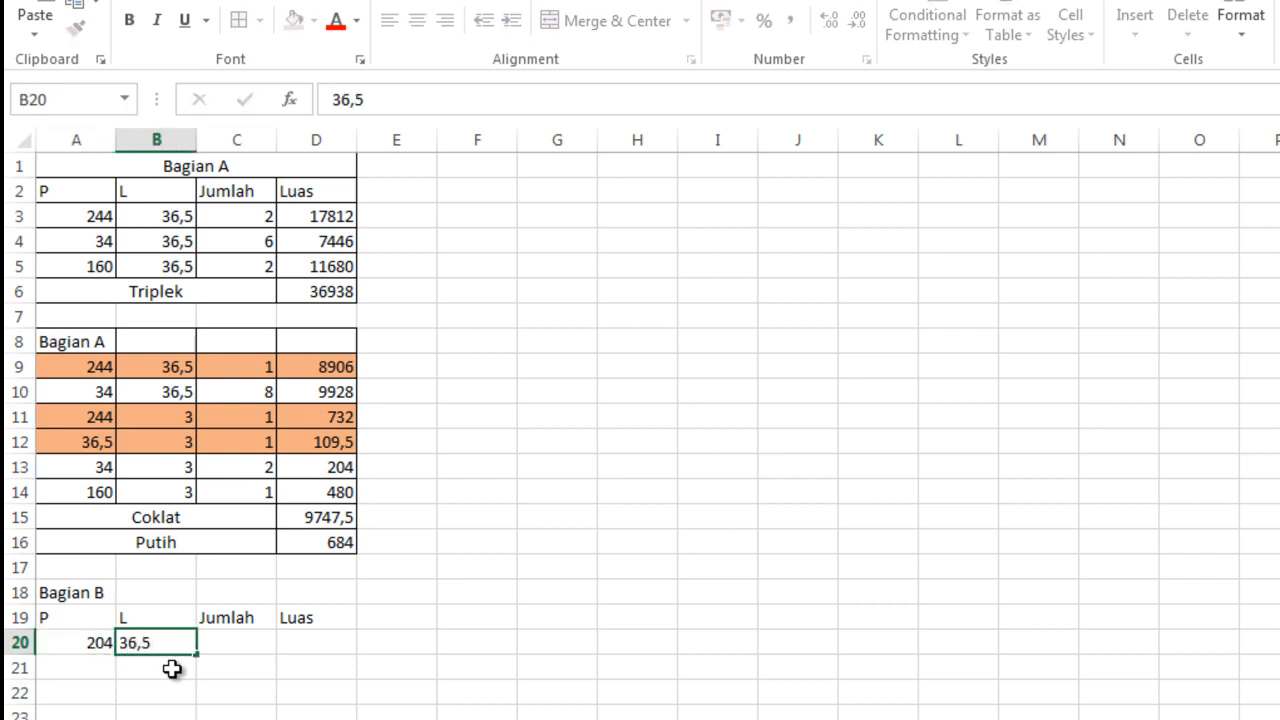
pyautogui.press('Tab')
pyautogui.write('2')
pyautogui.press('Tab')
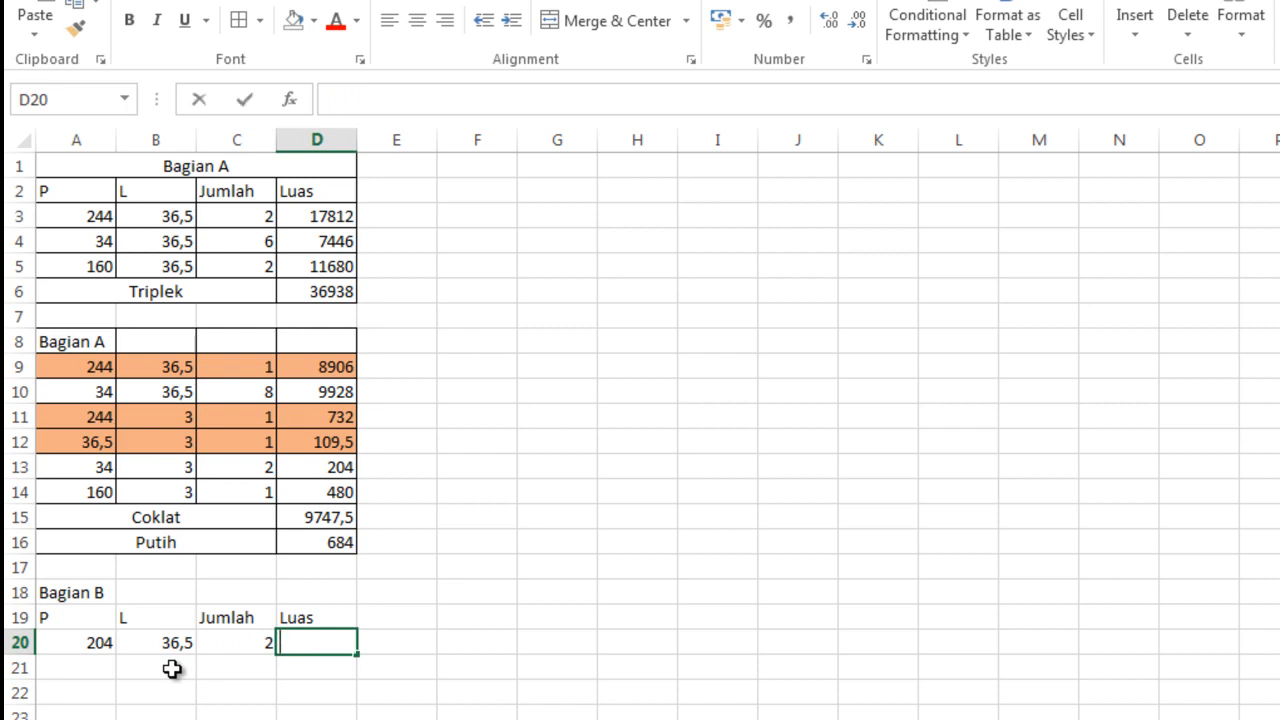
# Step: Calculate the first Bagian B panel's Luas in D20 with =A20*B20*C20
pyautogui.write('=')
pyautogui.press('Left')
pyautogui.press('Left')
pyautogui.press('Left')
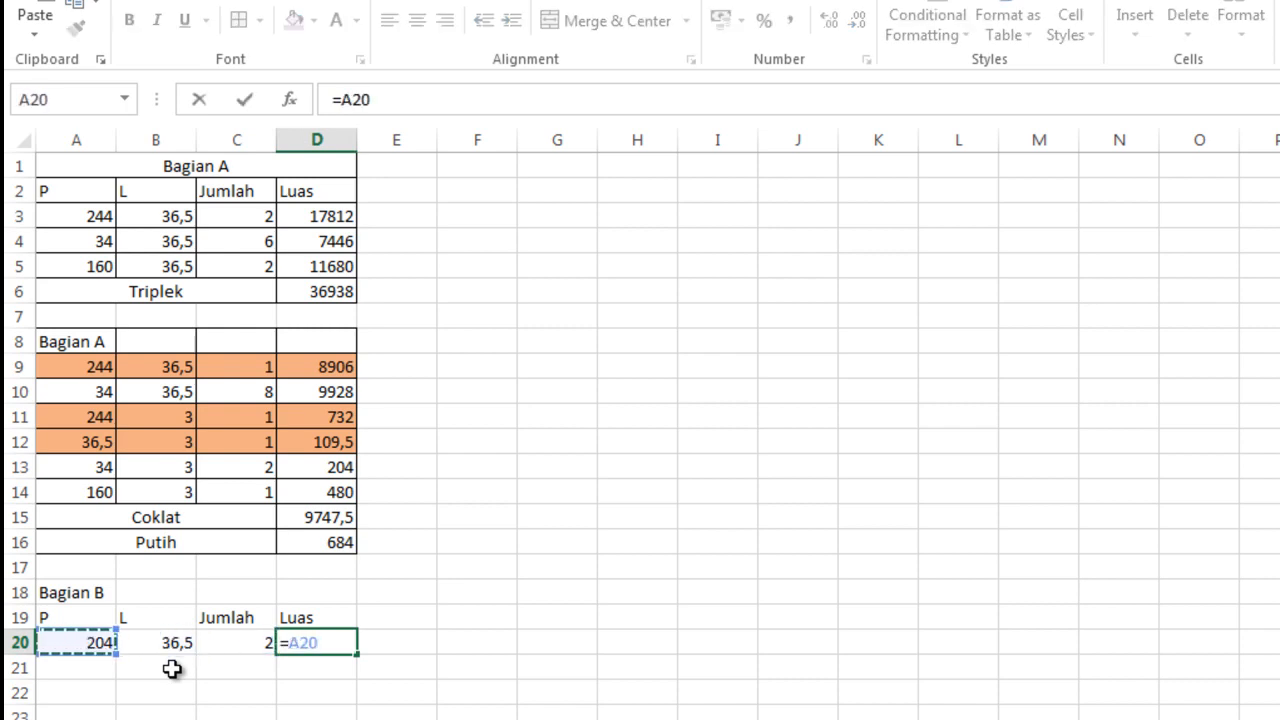
pyautogui.write('*')
pyautogui.press('Left')
pyautogui.press('Left')
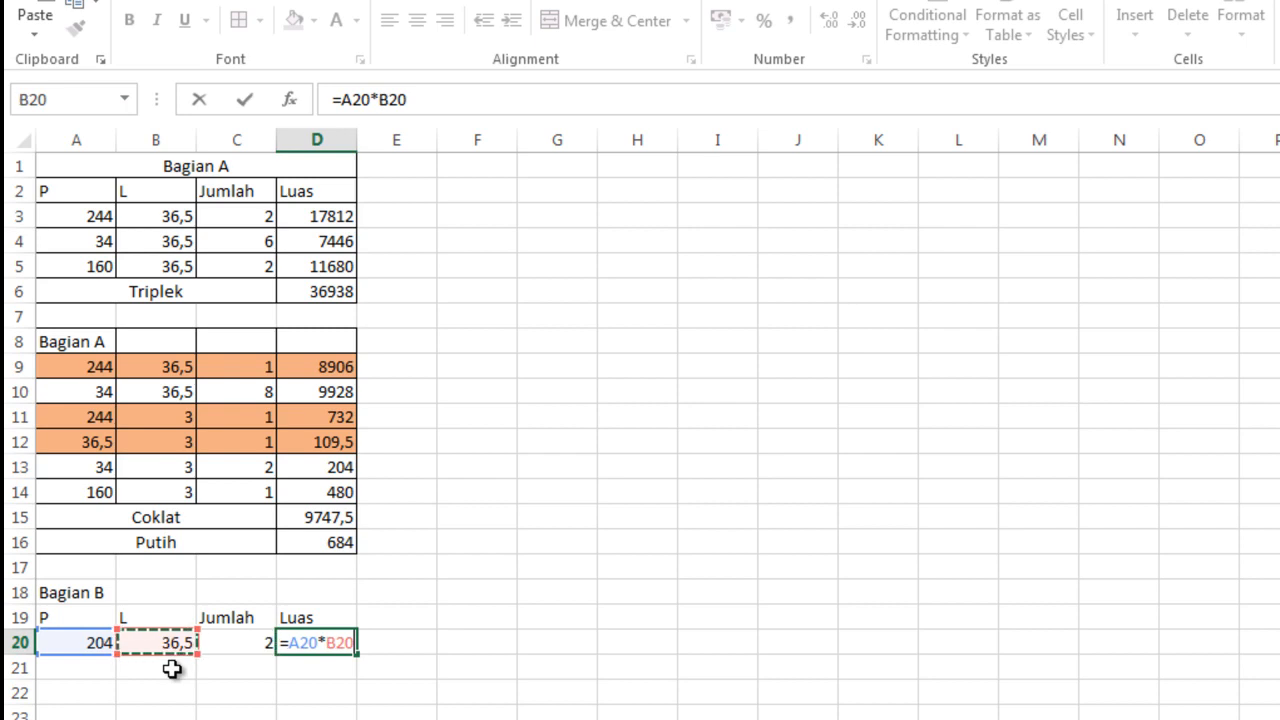
pyautogui.write('*')
pyautogui.press('Left')
pyautogui.press('Left')
pyautogui.press('Right')
pyautogui.press('Return')
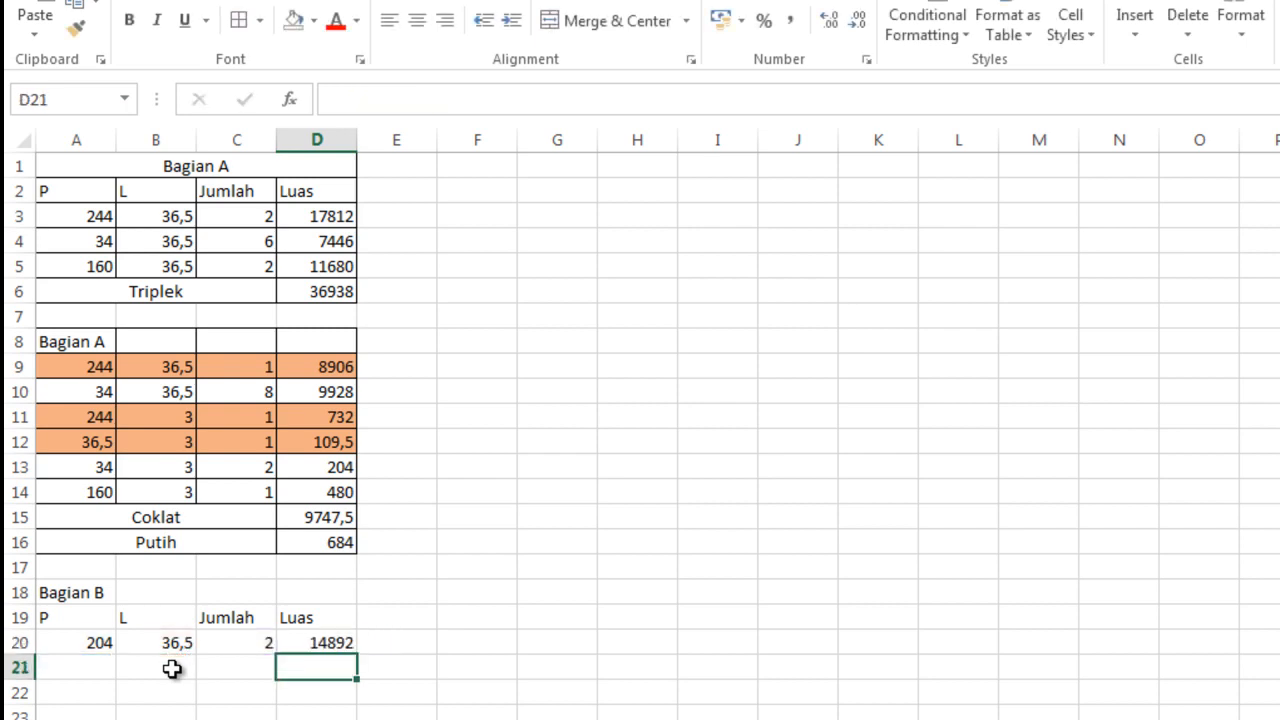
# Step: Fill the second Bagian B row, A21:C21, with P 44, L 36,5 and Jumlah 4
pyautogui.press('Left')
pyautogui.press('Left')
pyautogui.press('Left')
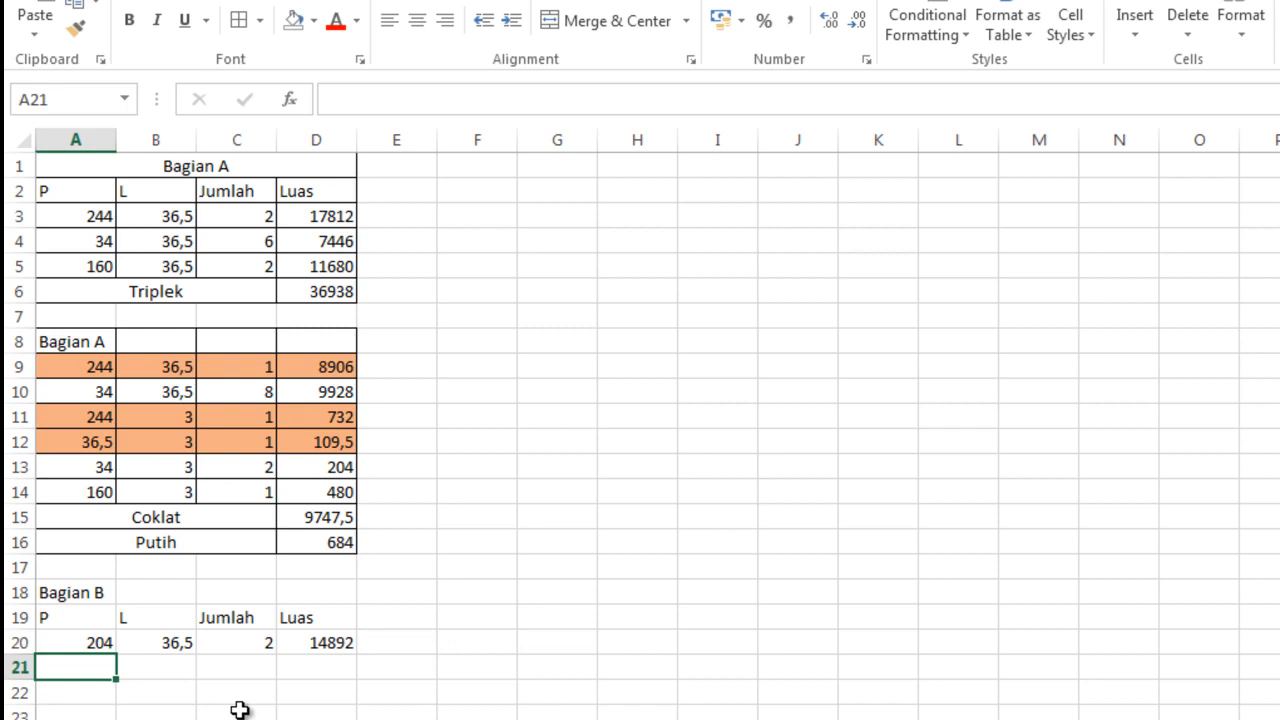
pyautogui.write('44')
pyautogui.press('Tab')
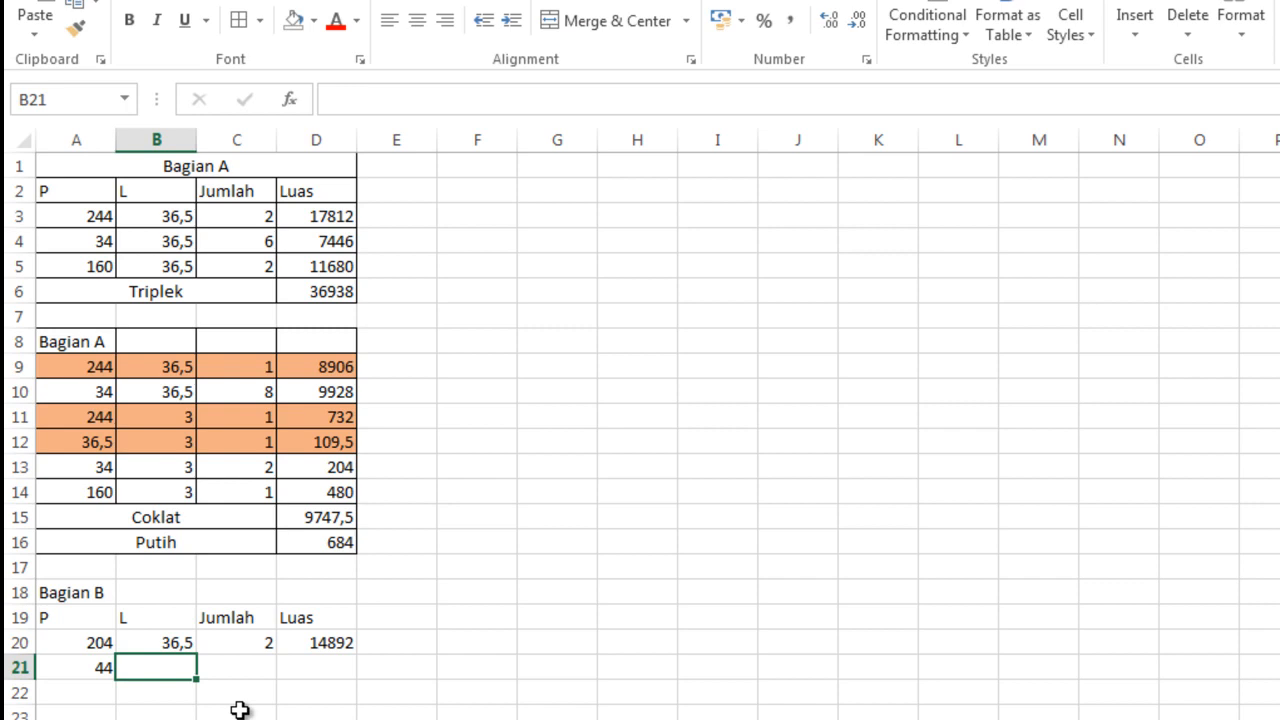
pyautogui.write('36,5')
pyautogui.press('Tab')
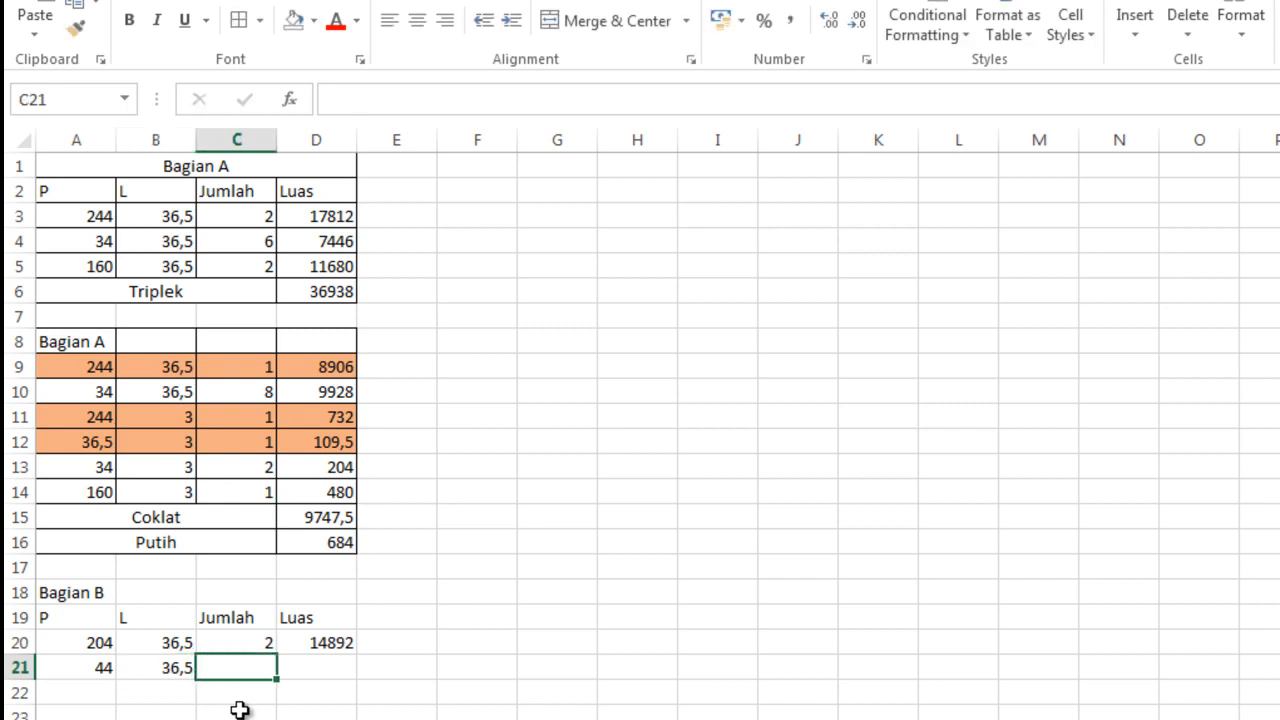
pyautogui.write('4')
pyautogui.press('Tab')
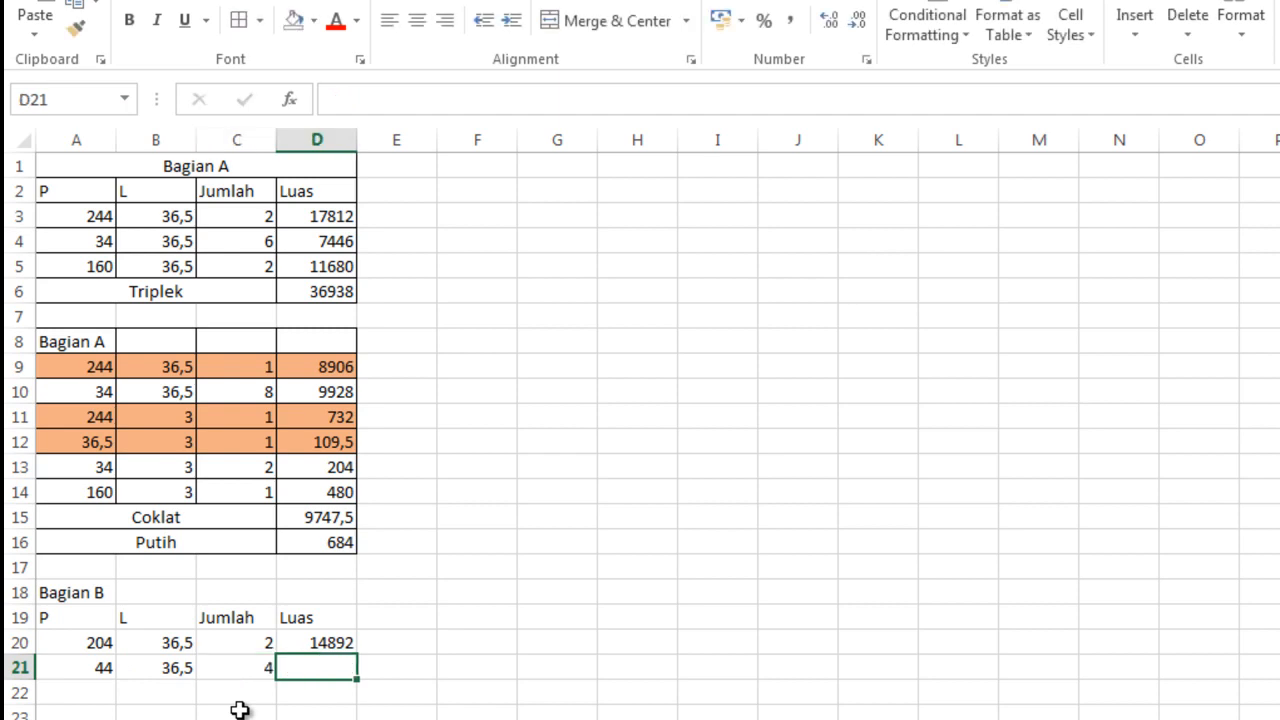
# Step: Calculate the second Bagian B panel's Luas in D21 with =A21*B21*C21
pyautogui.write('=')
pyautogui.press('Left')
pyautogui.press('Left')
pyautogui.press('Left')
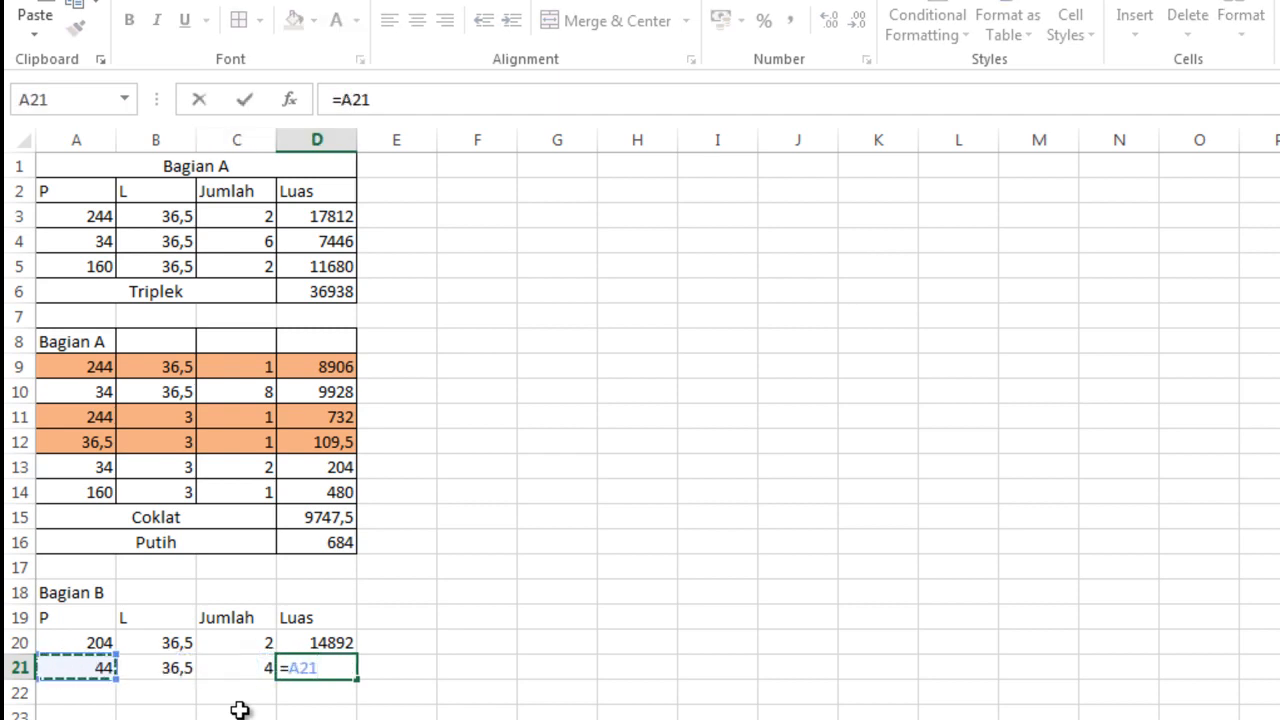
pyautogui.write('*')
pyautogui.press('Left')
pyautogui.press('Left')
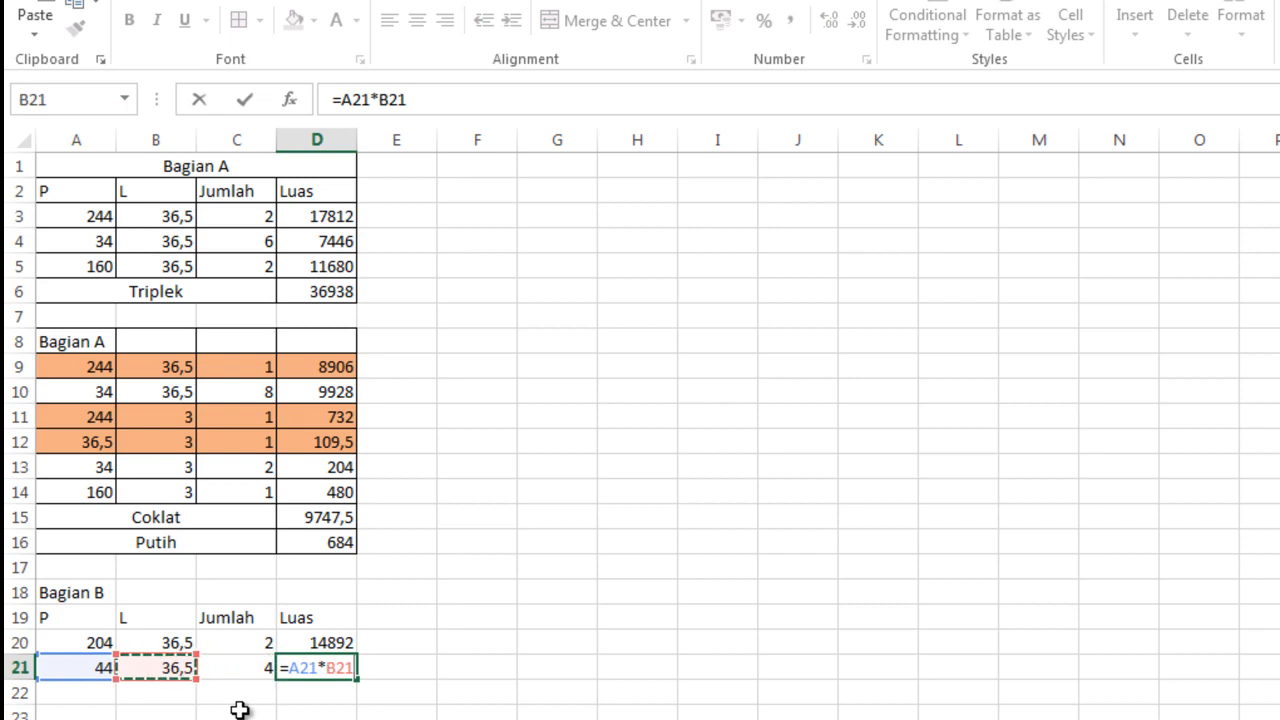
pyautogui.write('*')
pyautogui.press('Left')
pyautogui.press('Return')
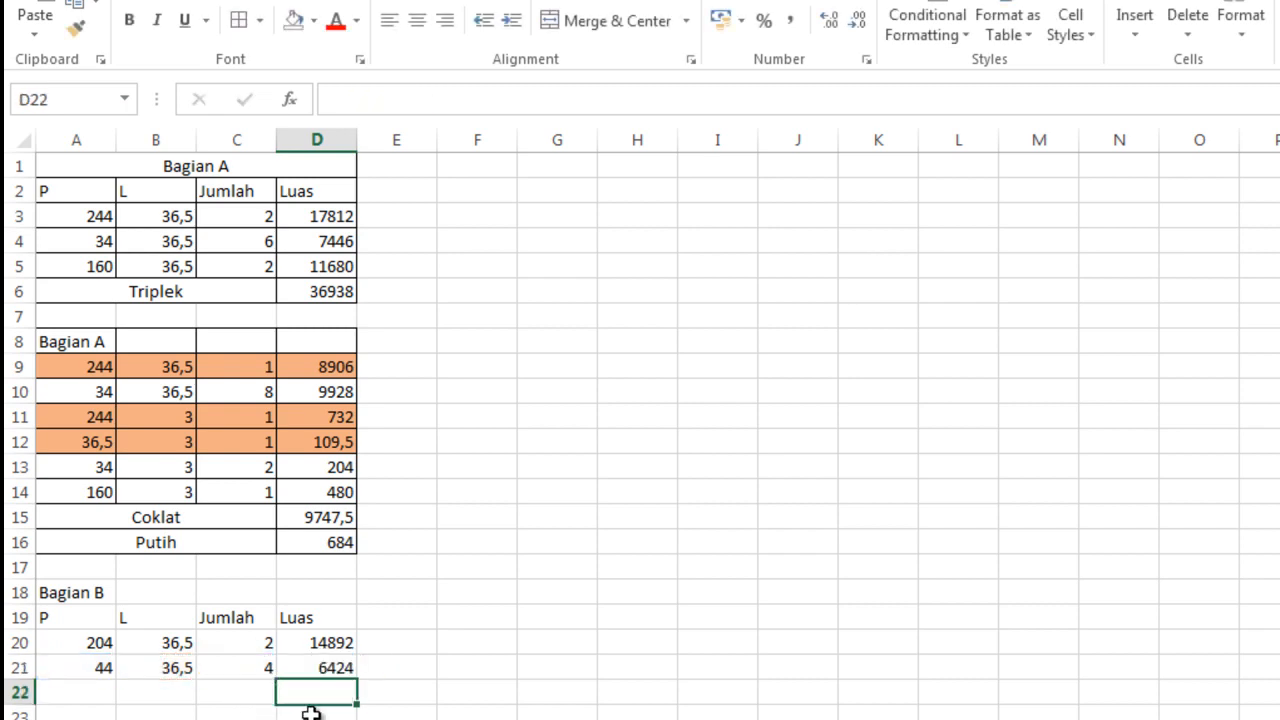
# Step: Total the Bagian B panel areas in D22 with =SUM(D20:D21)
pyautogui.write('=')
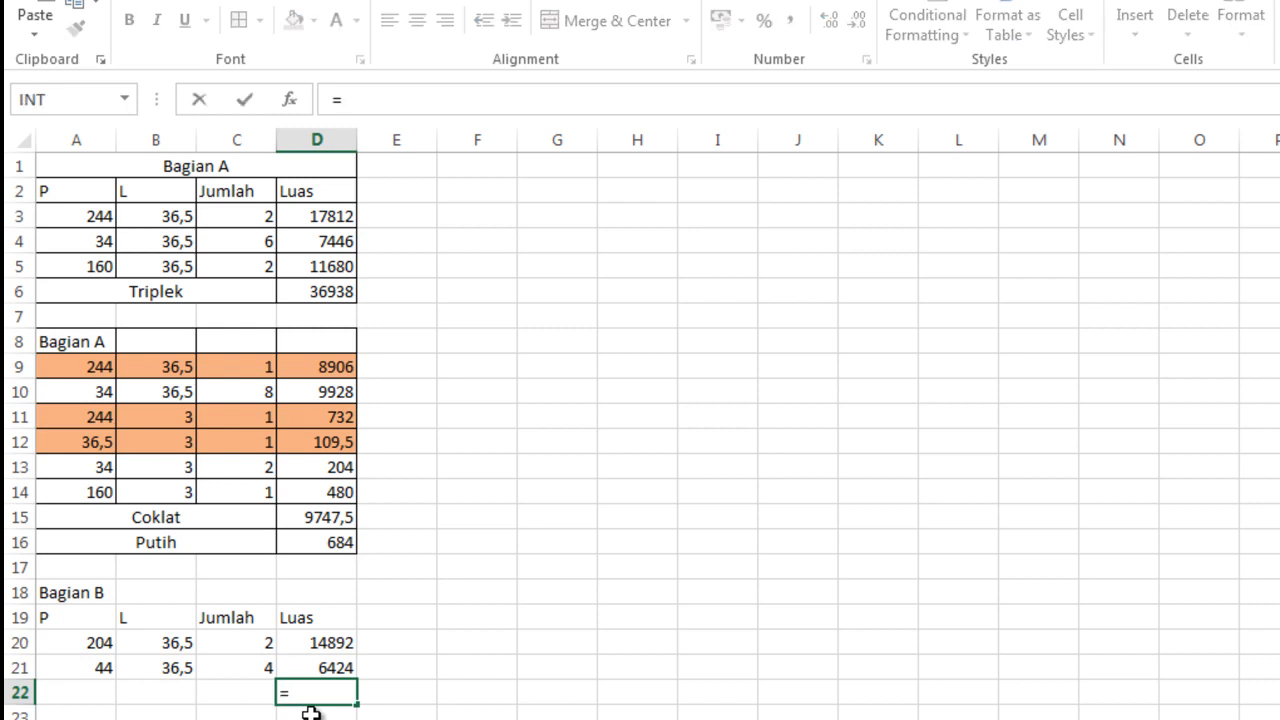
pyautogui.write('sum(')
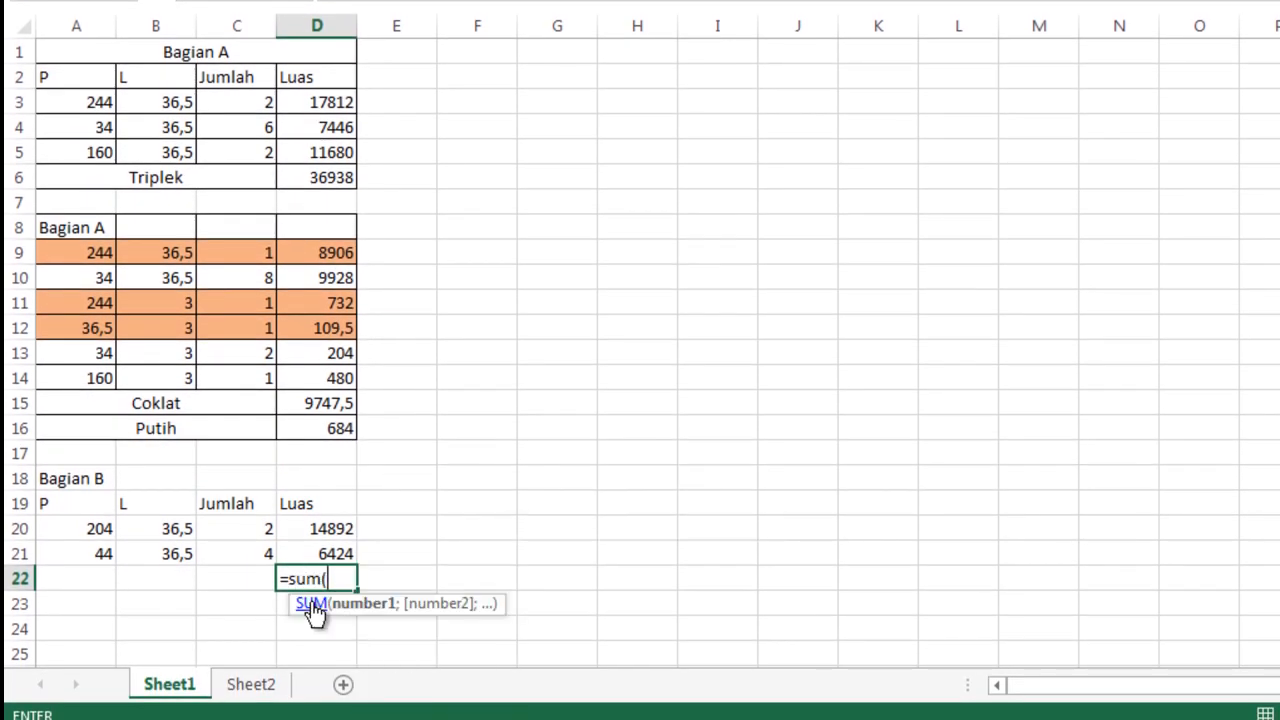
pyautogui.press('Up')
pyautogui.press('Up')
pyautogui.hotkey('shift', 'Down')
pyautogui.press('Return')
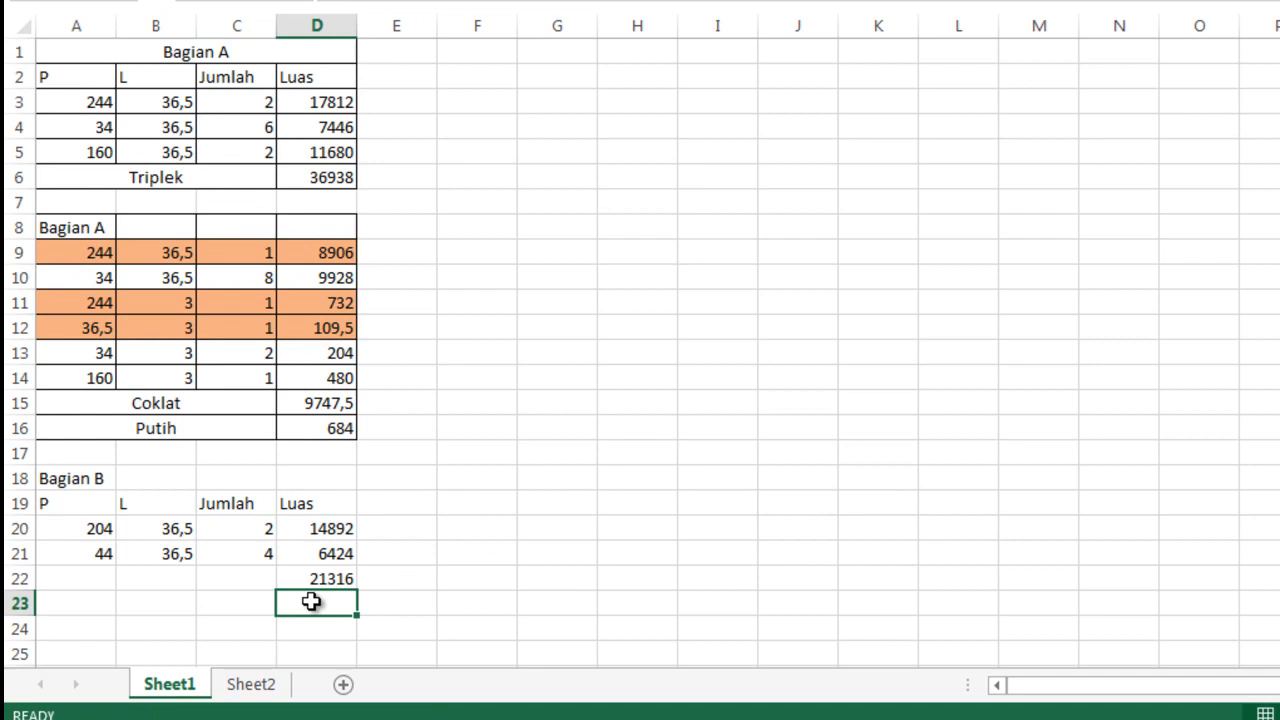
# Step: Merge and center A22:C22 and label the total row Multiplek
pyautogui.press('Left')
pyautogui.press('Left')
pyautogui.press('Left')
pyautogui.press('Up')
pyautogui.hotkey('shift', 'Right')
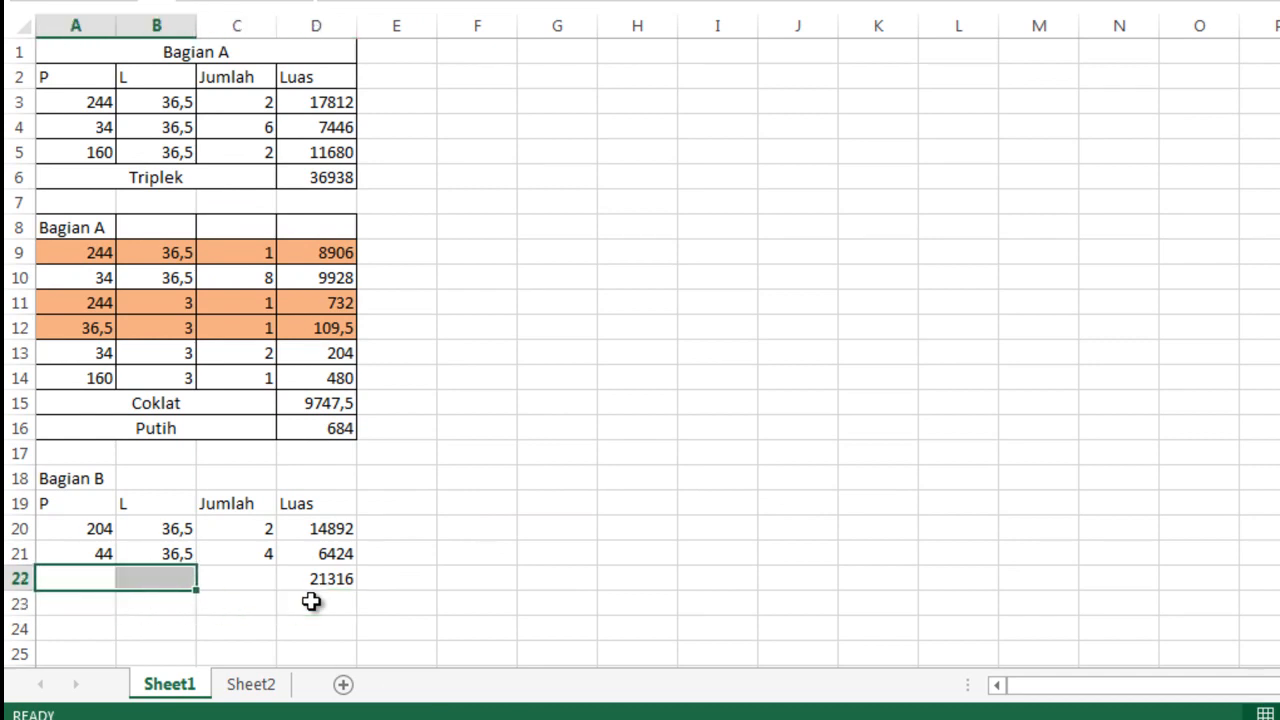
pyautogui.hotkey('shift', 'Right')
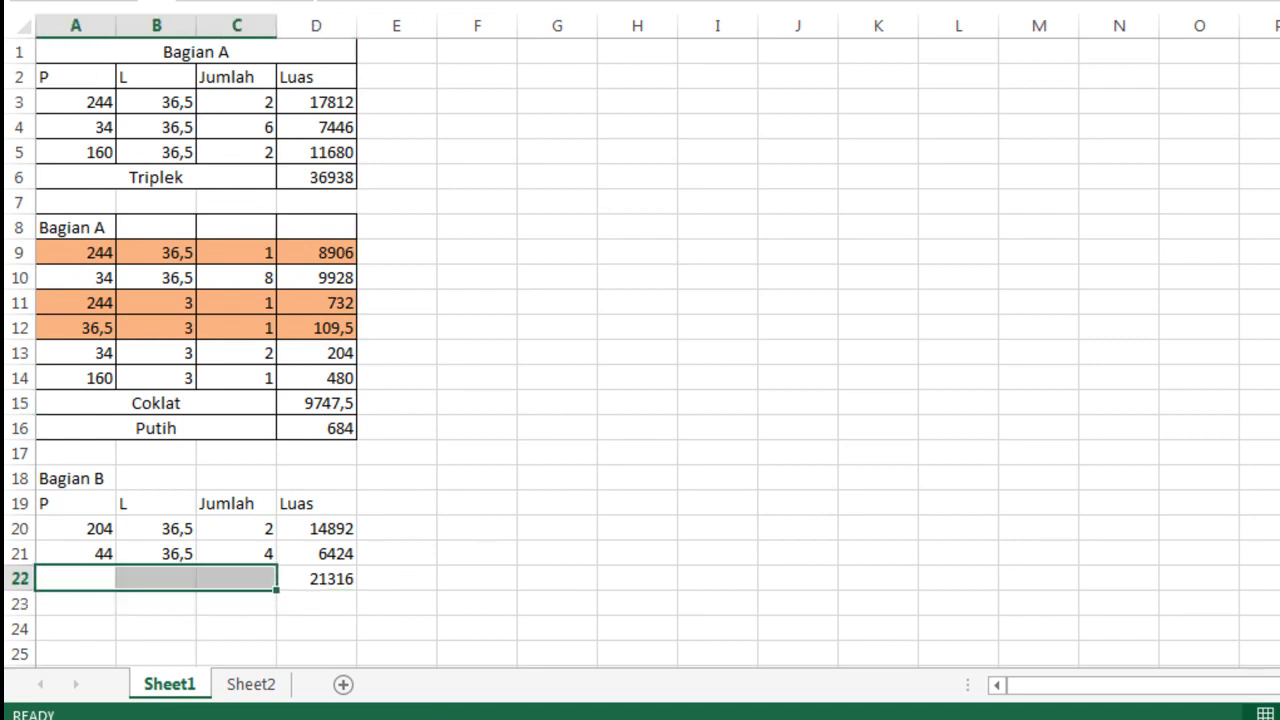
pyautogui.hotkey('alt', 'h')
pyautogui.press('m')
pyautogui.press('c')
pyautogui.write('Multiplek')
pyautogui.press('Return')
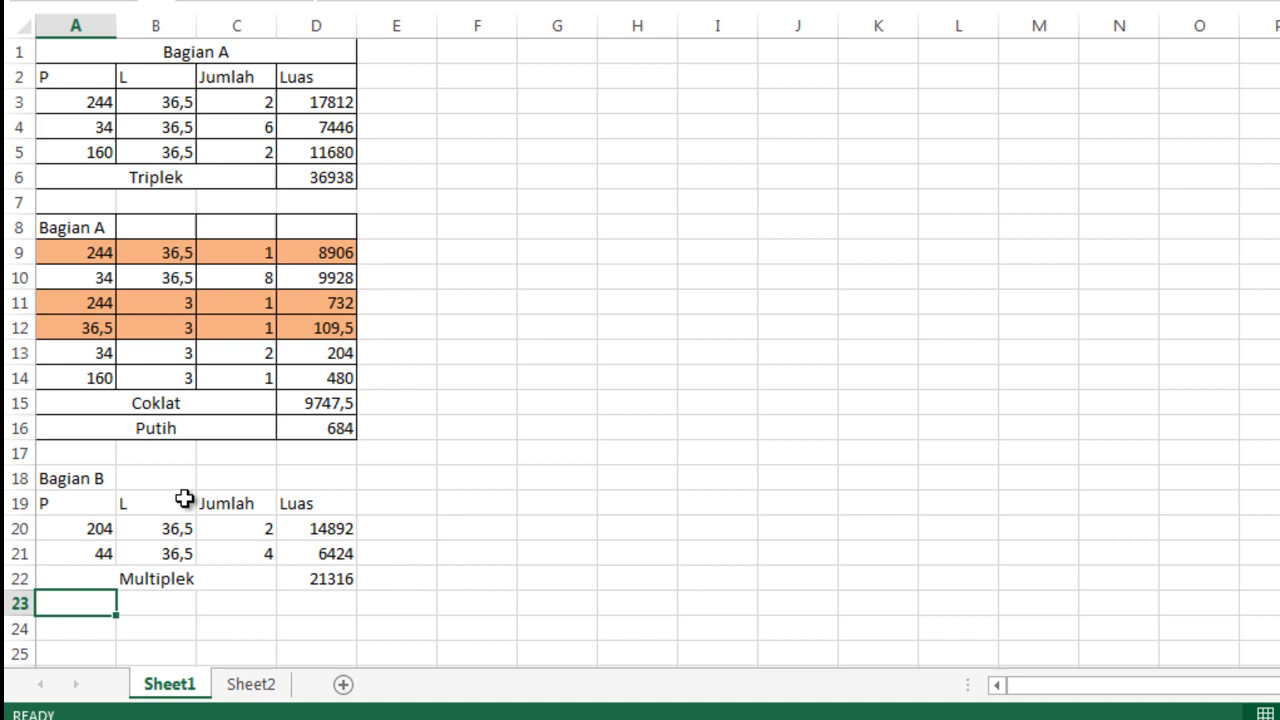
# Step: Apply all borders to the Bagian B table A18:D22 and merge and center its title across A18:D18
pyautogui.moveTo(86, 480); pyautogui.dragTo(337, 577)
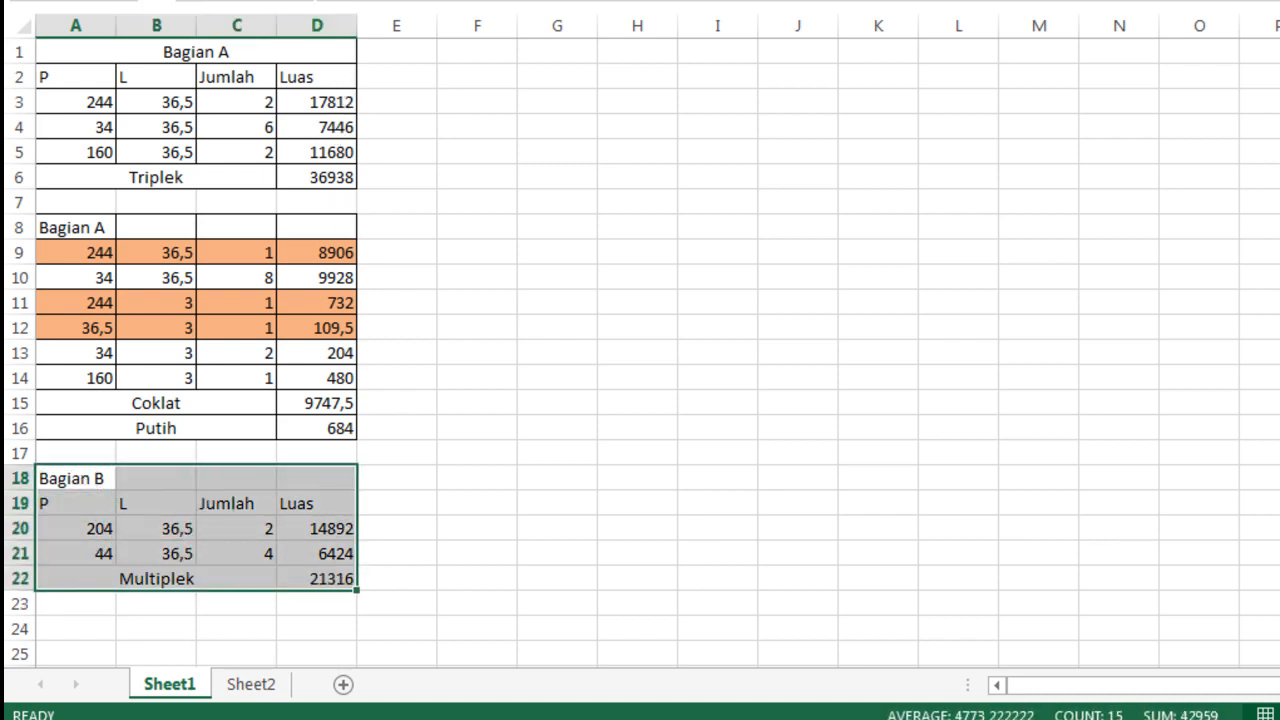
pyautogui.moveTo(89, 480); pyautogui.dragTo(329, 466)
pyautogui.hotkey('alt', 'h')
pyautogui.press('m')
pyautogui.press('c')
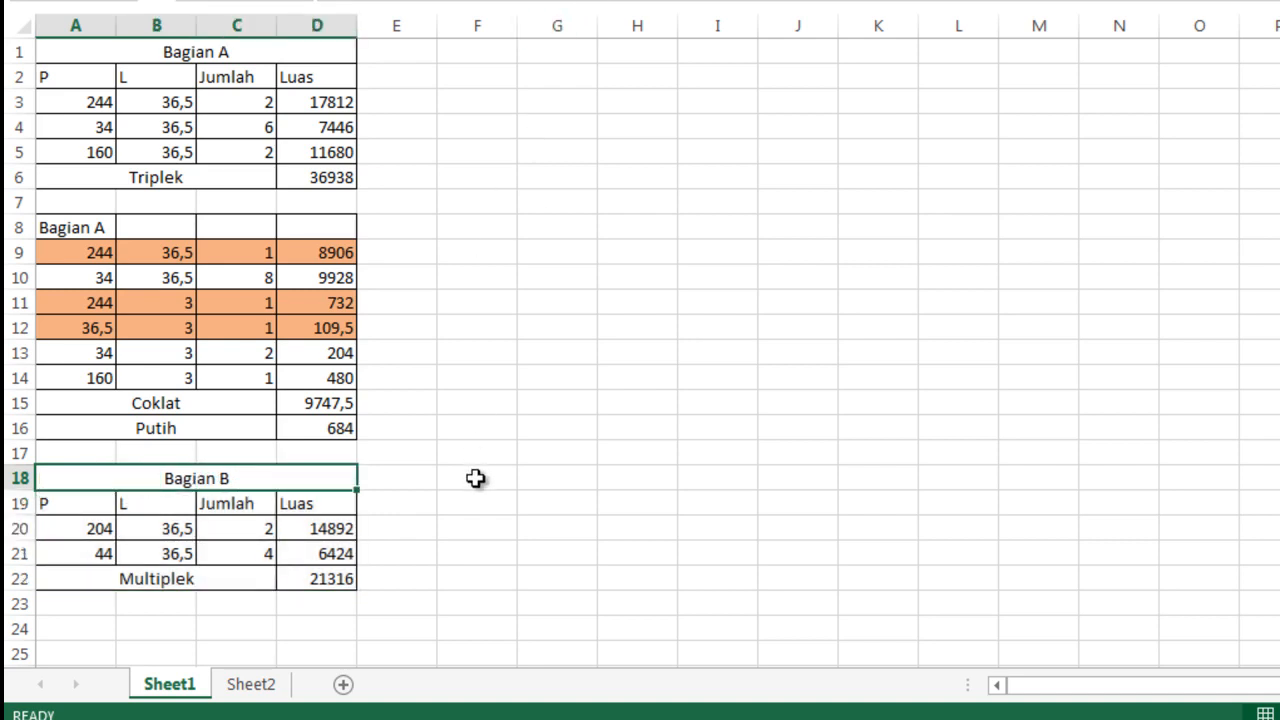
# Step: Title a second Bagian B table in A24 as Bagian B
pyautogui.click(451, 570)
pyautogui.scroll(-2, 394, 566)
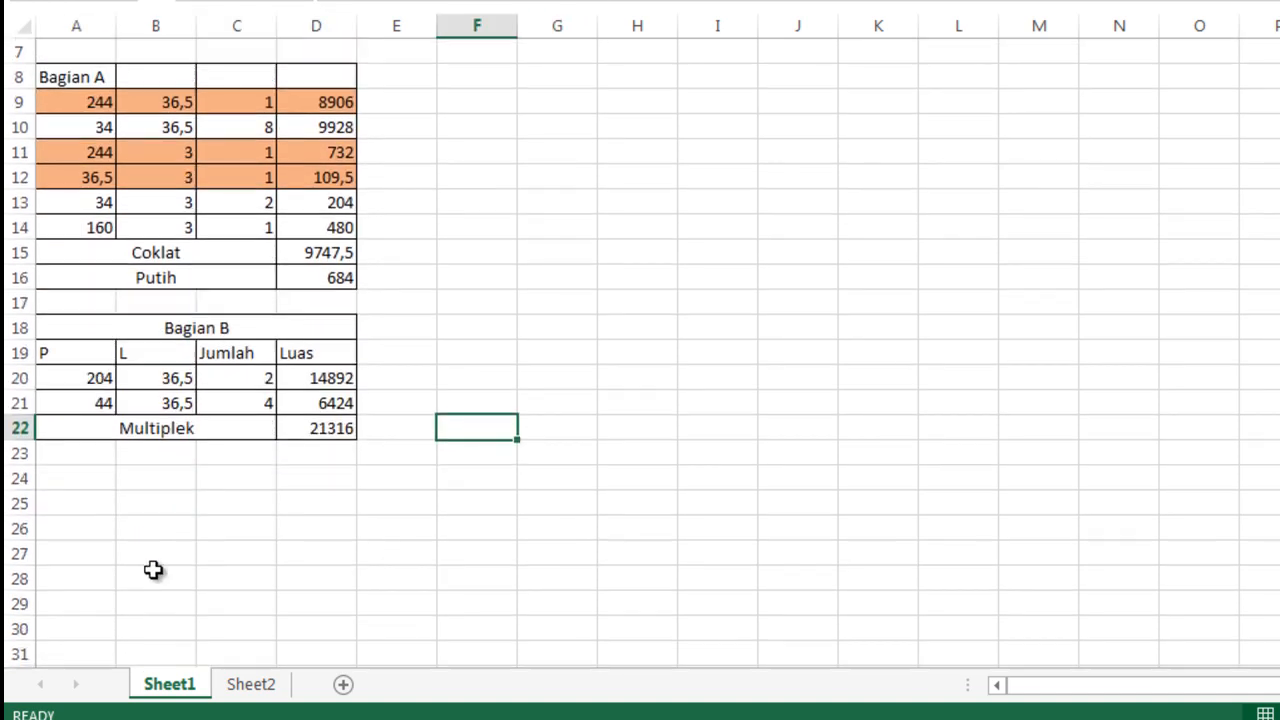
pyautogui.click(94, 476)
pyautogui.write('Bag')
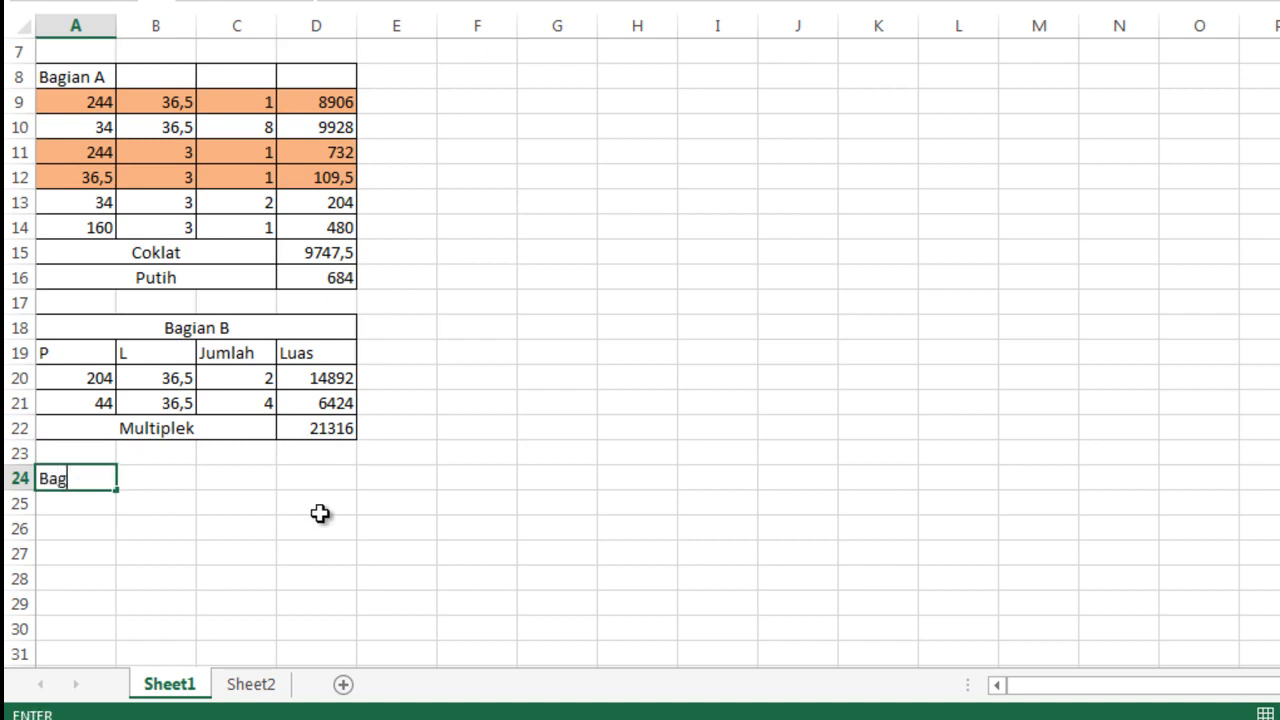
pyautogui.write('ian B')
pyautogui.press('Return')
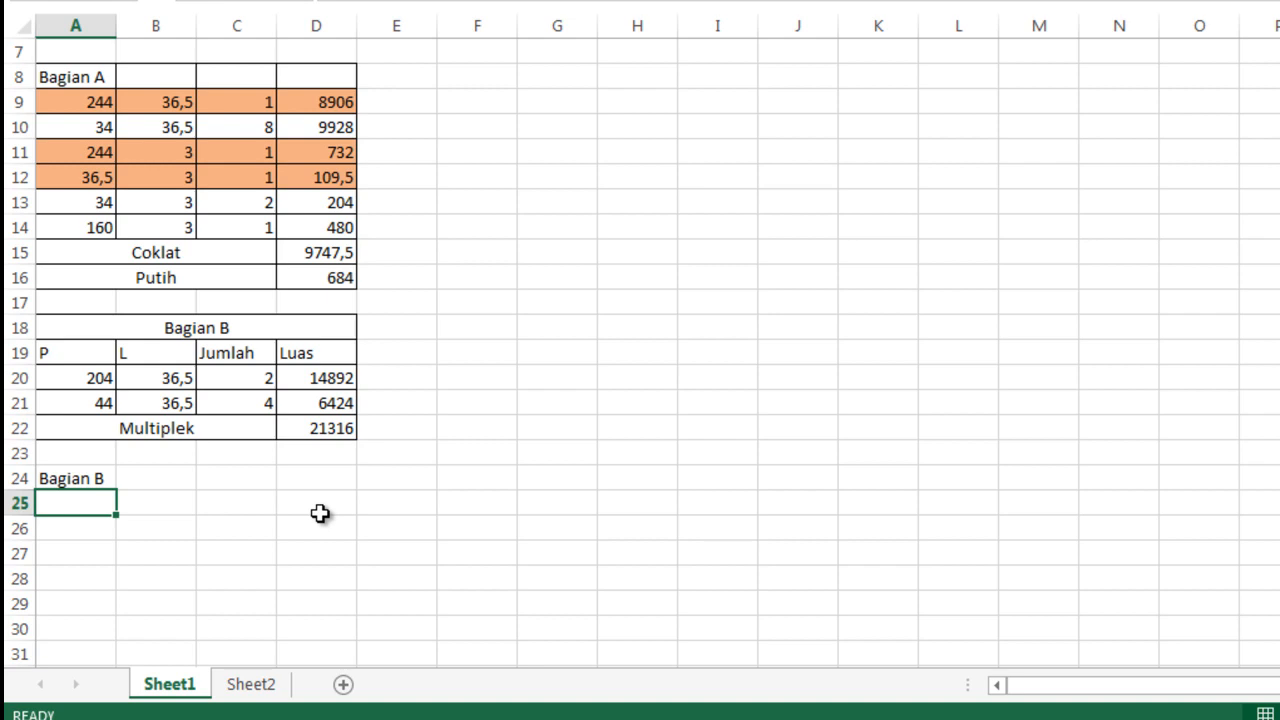
# Step: Enter the column headers P, L, Jumlah and Luas in A25:D25
pyautogui.write('P')
pyautogui.press('Tab')
pyautogui.write('L')
pyautogui.press('Tab')
pyautogui.write('Jumlh')
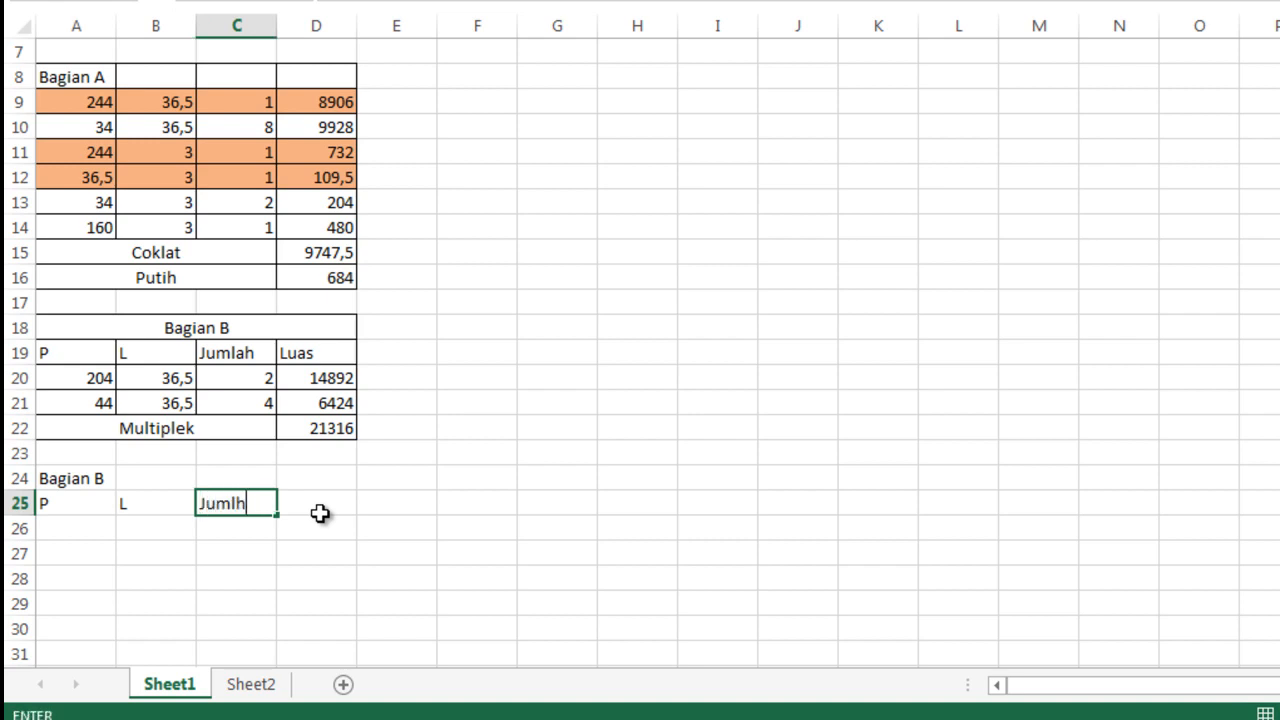
pyautogui.press('BackSpace')
pyautogui.write('ah')
pyautogui.press('Tab')
pyautogui.write('Luas')
pyautogui.press('Return')
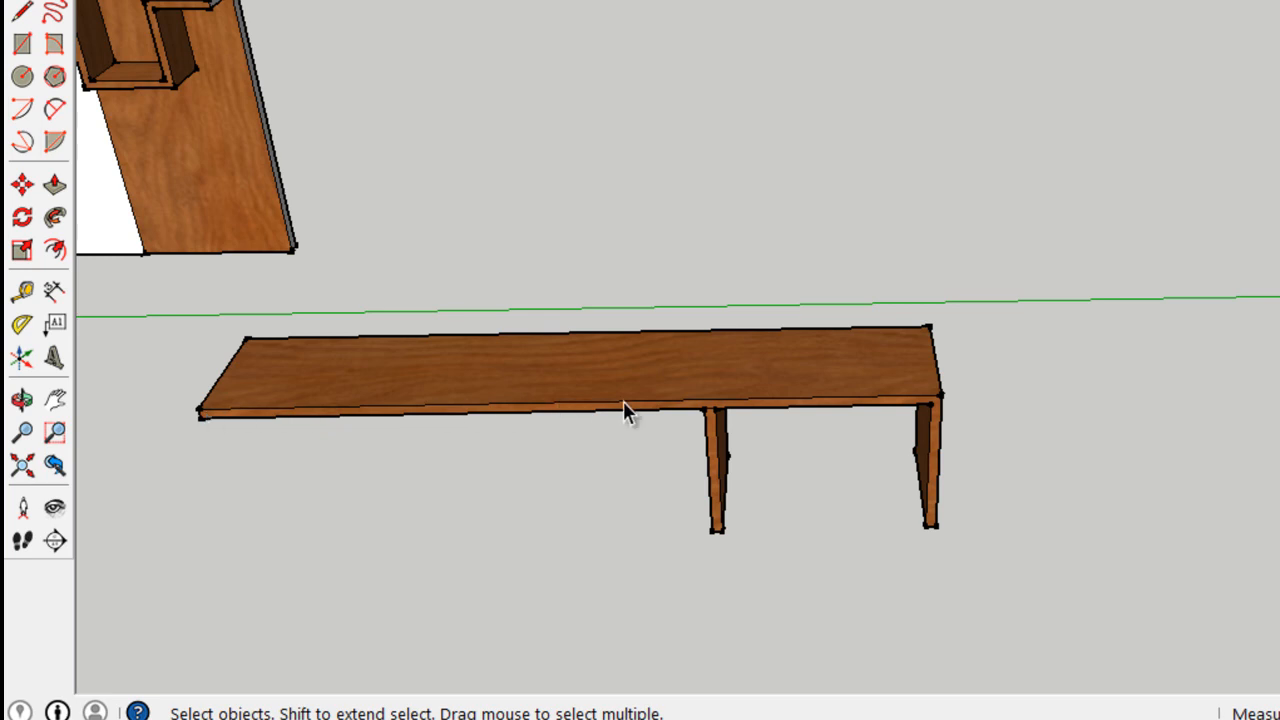
# Step: Measure the length of the long top panel's front edge
pyautogui.press('t')
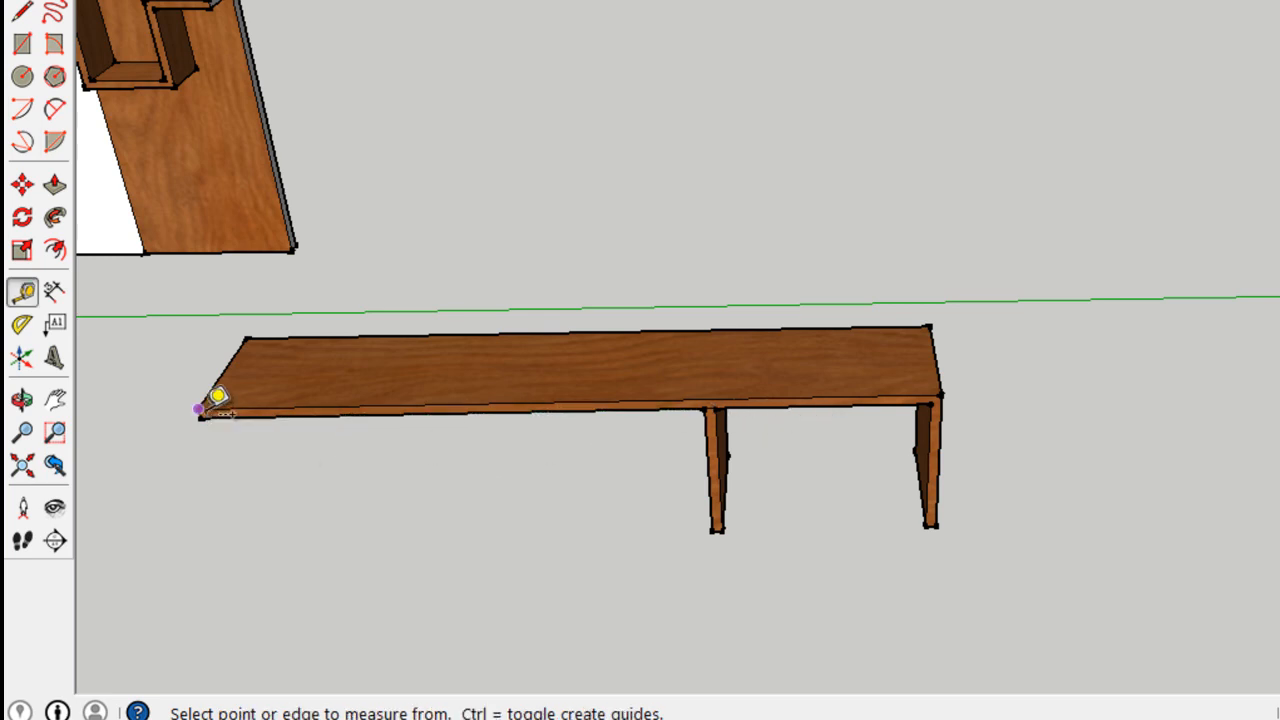
pyautogui.click(199, 409)
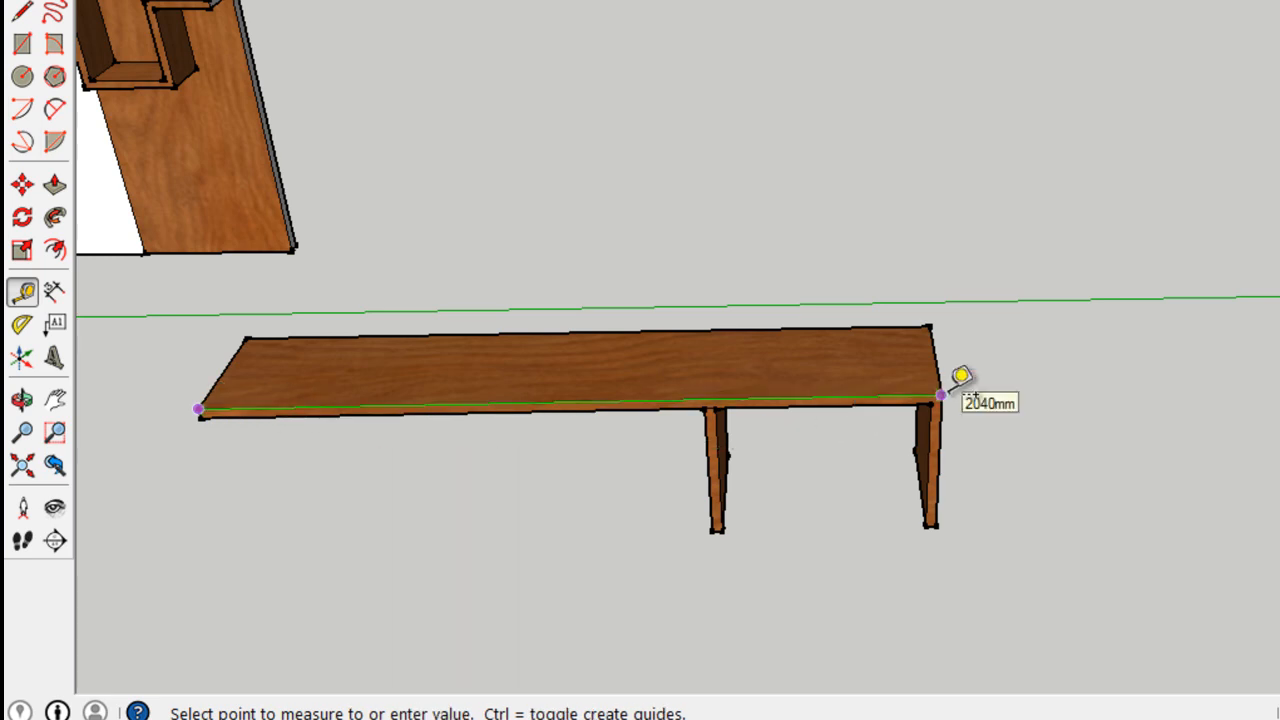
pyautogui.press('space')
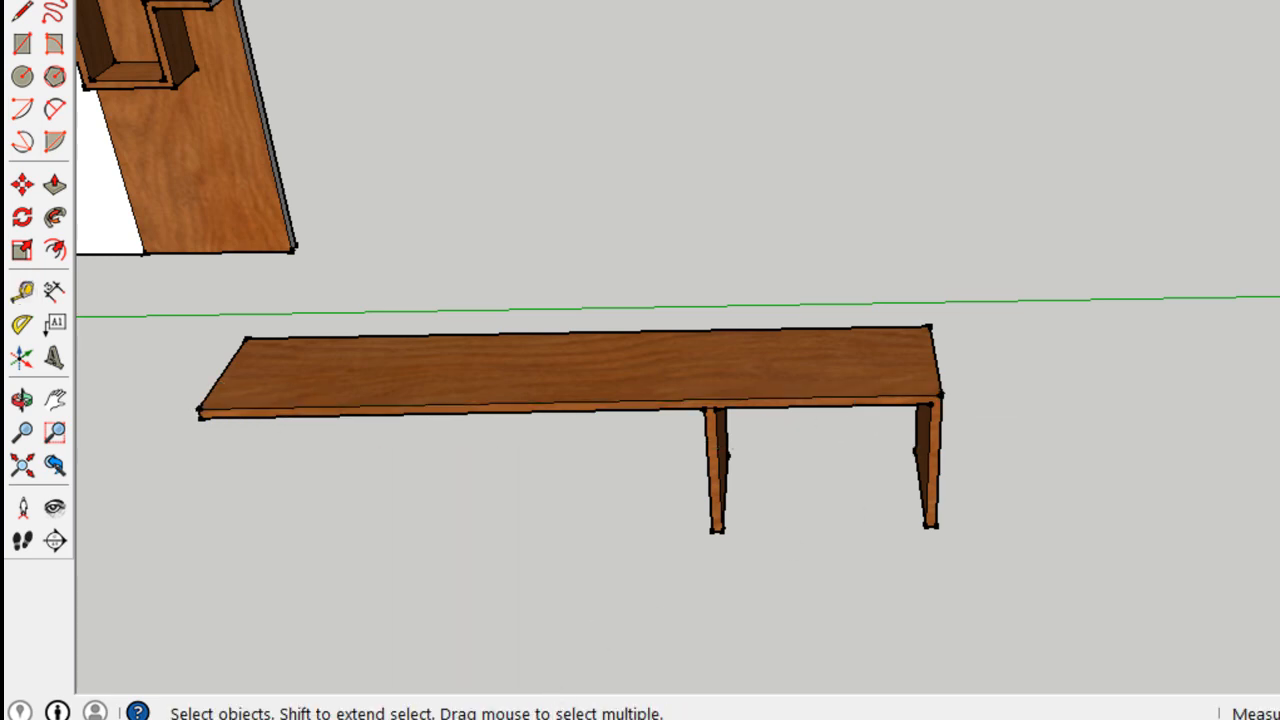
# Step: Switch to Excel and enter P 204 and L 36,5 in A26:B26
pyautogui.click(601, 719)
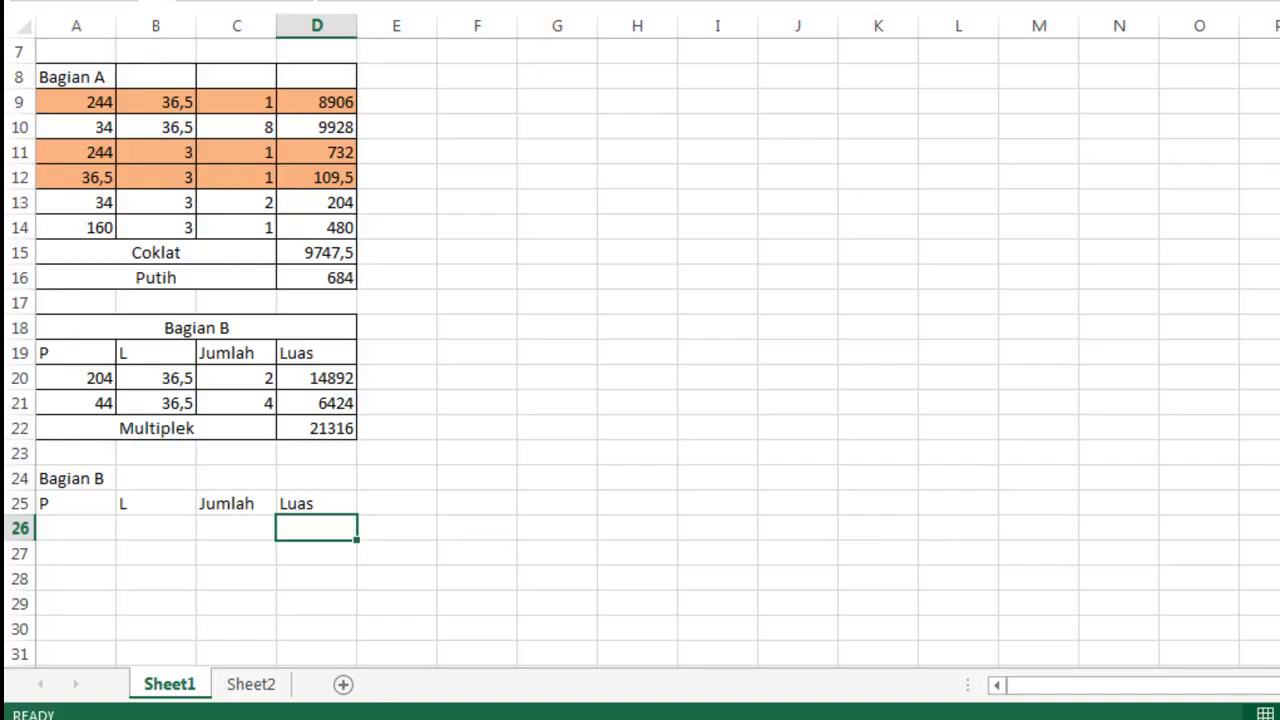
pyautogui.click(80, 530)
pyautogui.write('204')
pyautogui.press('Tab')
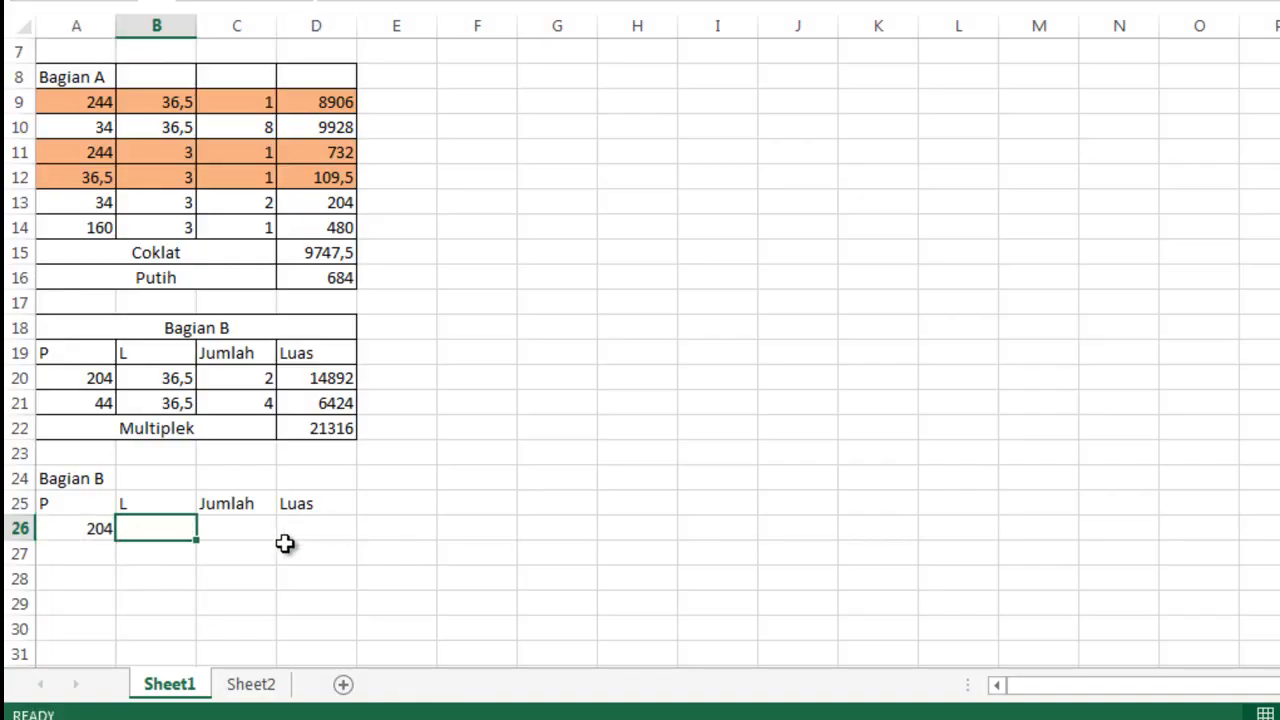
pyautogui.write('36,5')
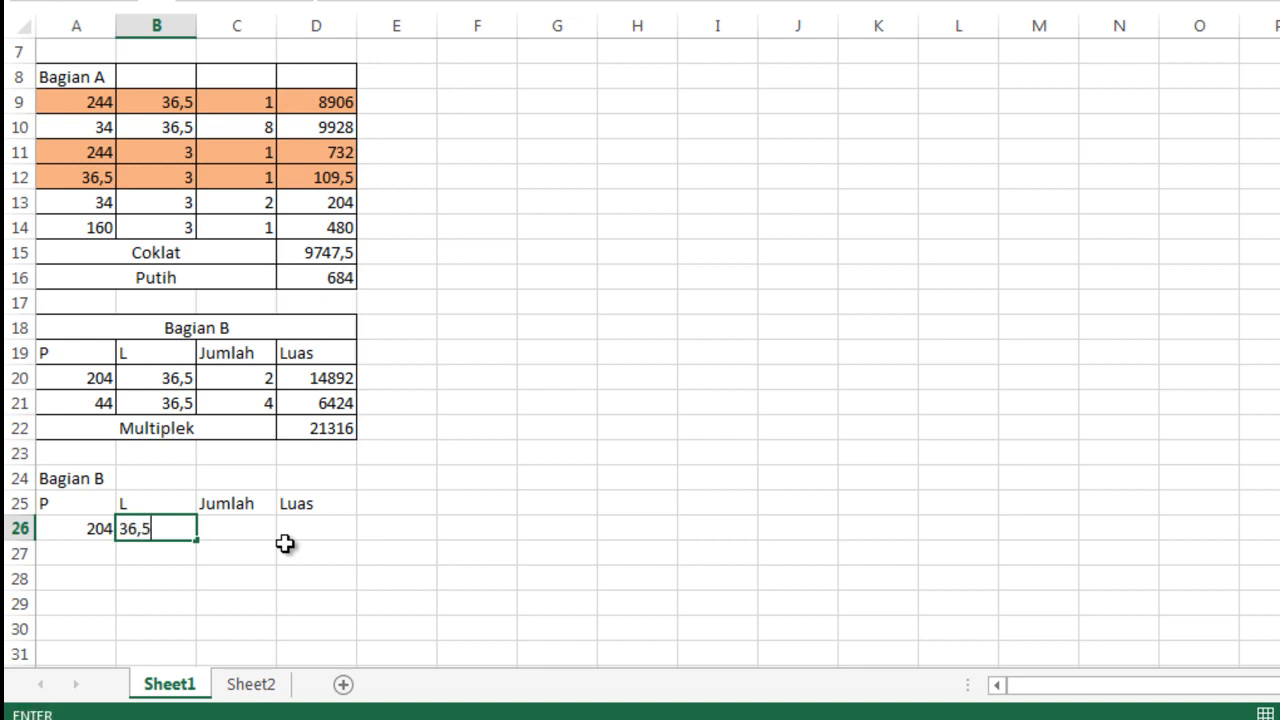
pyautogui.press('Tab')
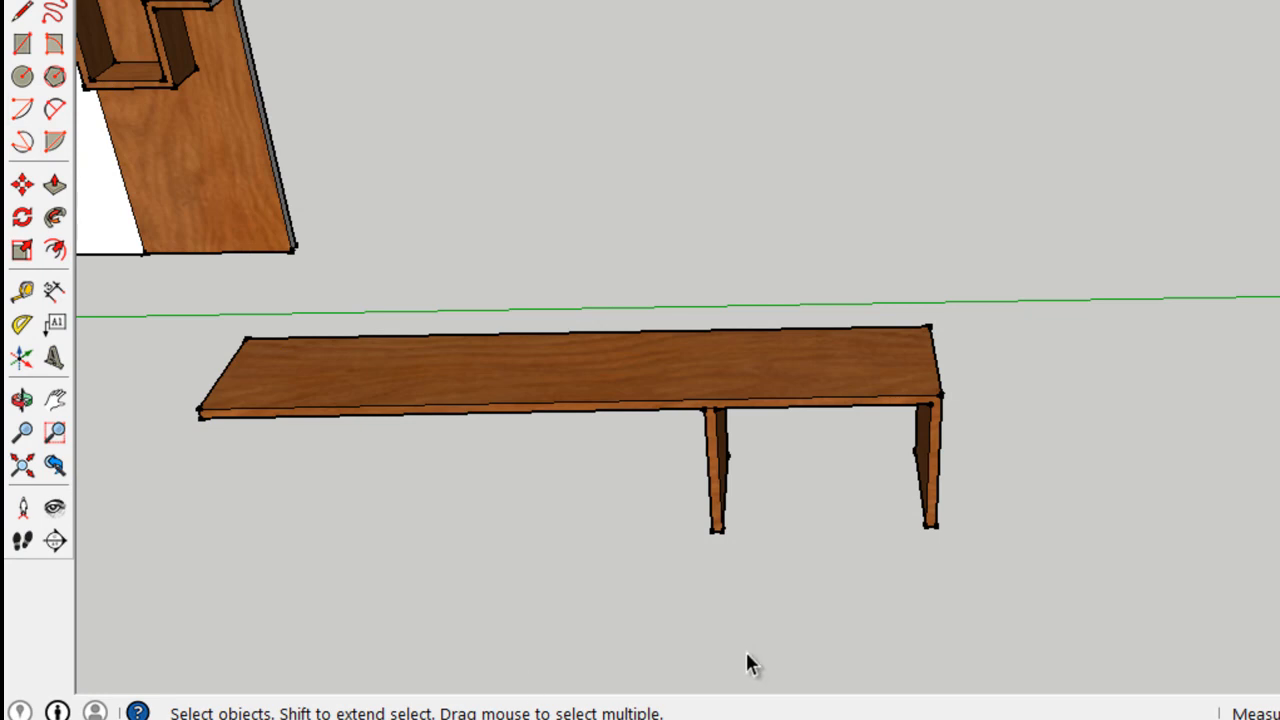
# Step: Inspect the long panel's faces in the SketchUp model and enter Jumlah 4 in C26 in Excel
pyautogui.press('o')
pyautogui.moveTo(771, 598); pyautogui.dragTo(690, 447)
pyautogui.moveTo(936, 462); pyautogui.dragTo(1104, 422)
pyautogui.moveTo(1157, 386); pyautogui.dragTo(1268, 516)
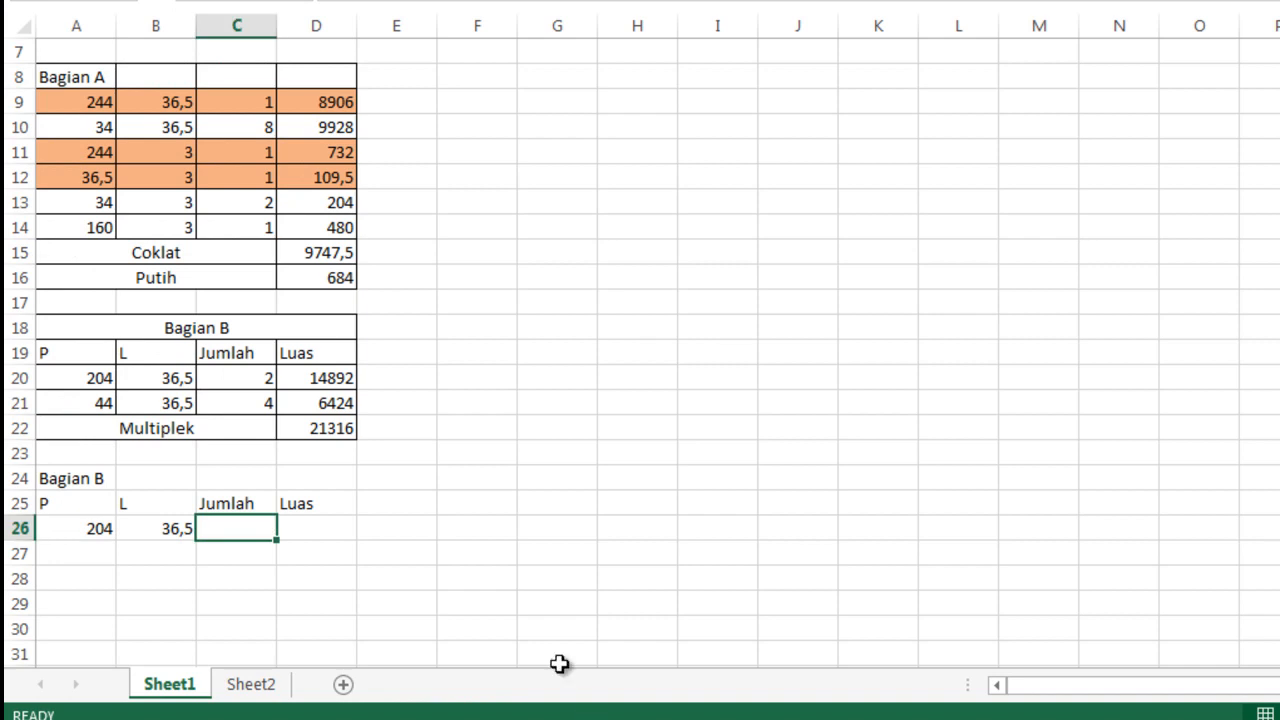
pyautogui.write('4')
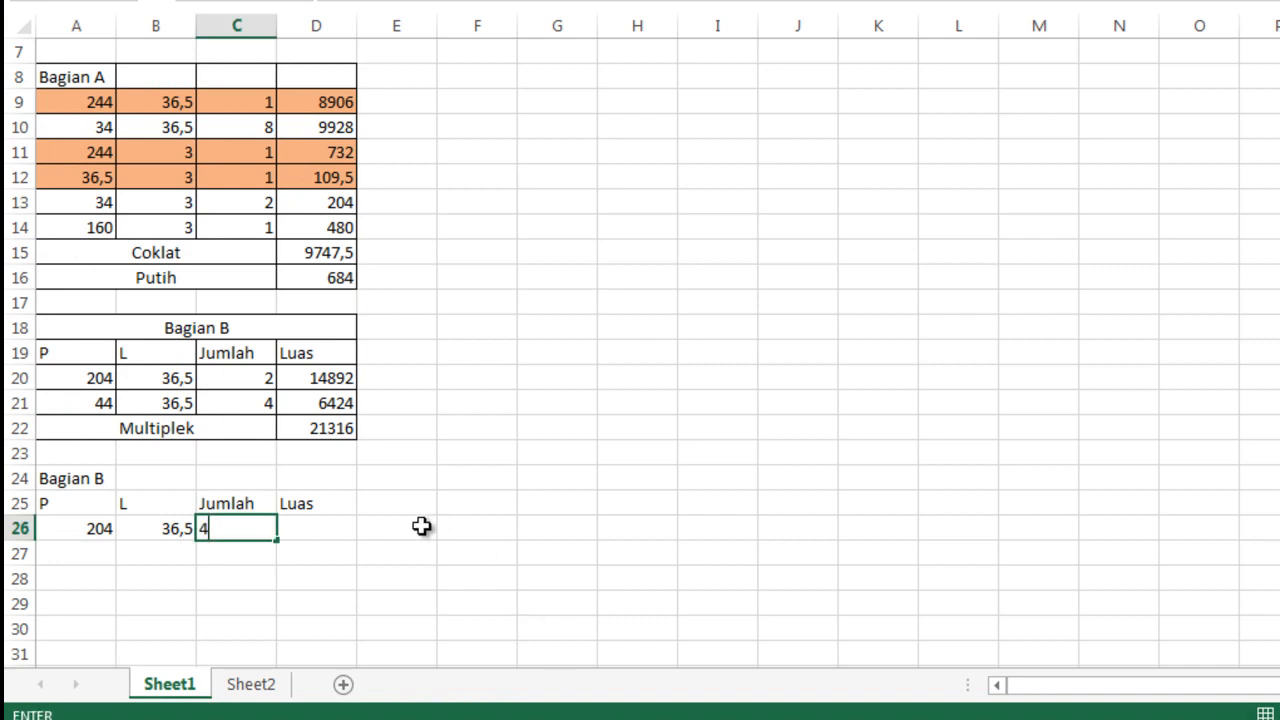
pyautogui.press('Tab')
# Step: Calculate the panel's Luas in D26 with =A26*B26*C26
pyautogui.write('=')
pyautogui.press('Left')
pyautogui.press('Left')
pyautogui.press('Left')
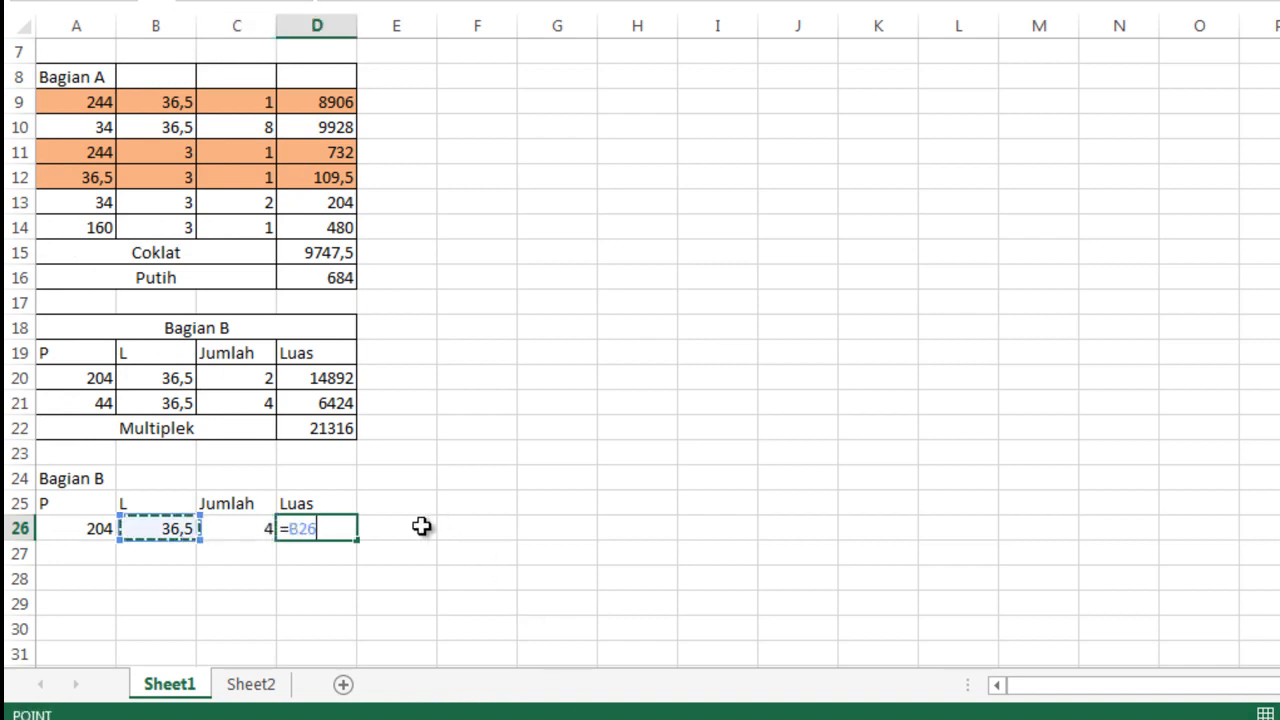
pyautogui.write('*')
pyautogui.press('Left')
pyautogui.press('Left')
pyautogui.write('*')
pyautogui.press('Left')
pyautogui.press('Return')
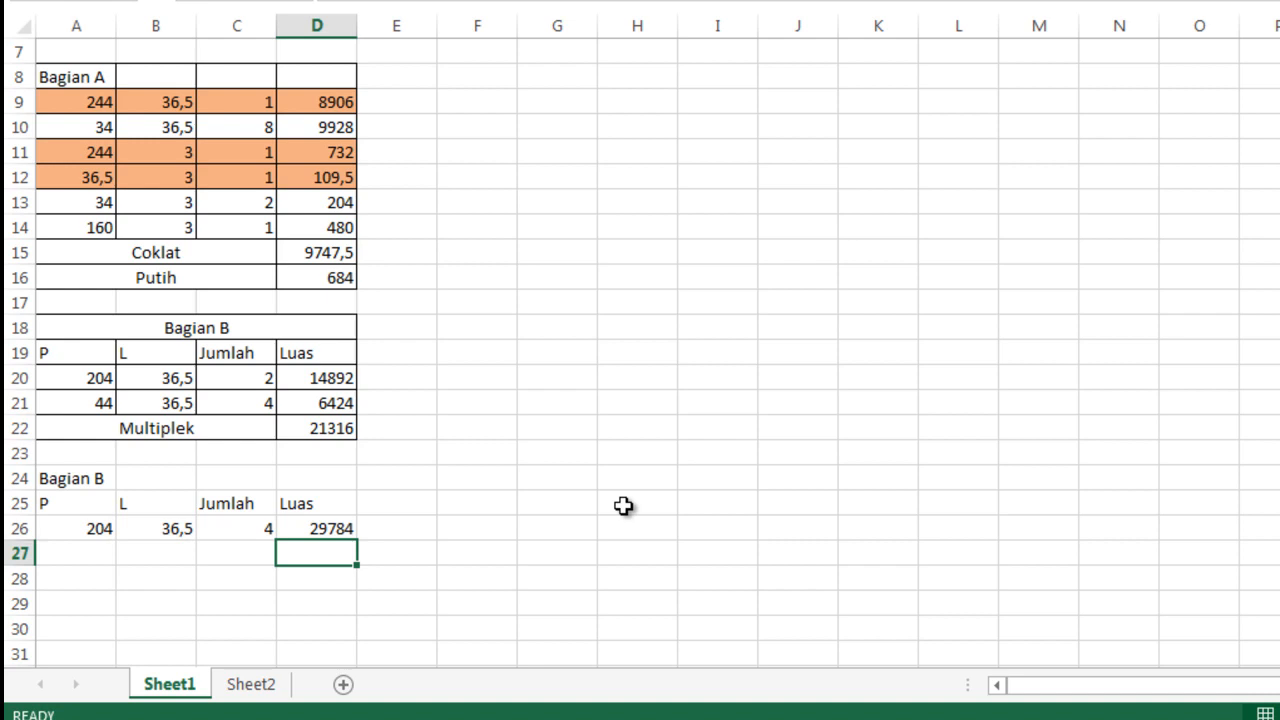
# Step: Fill row A26:D26 with the same light orange as the brown HPL rows of Bagian A
pyautogui.click(343, 530)
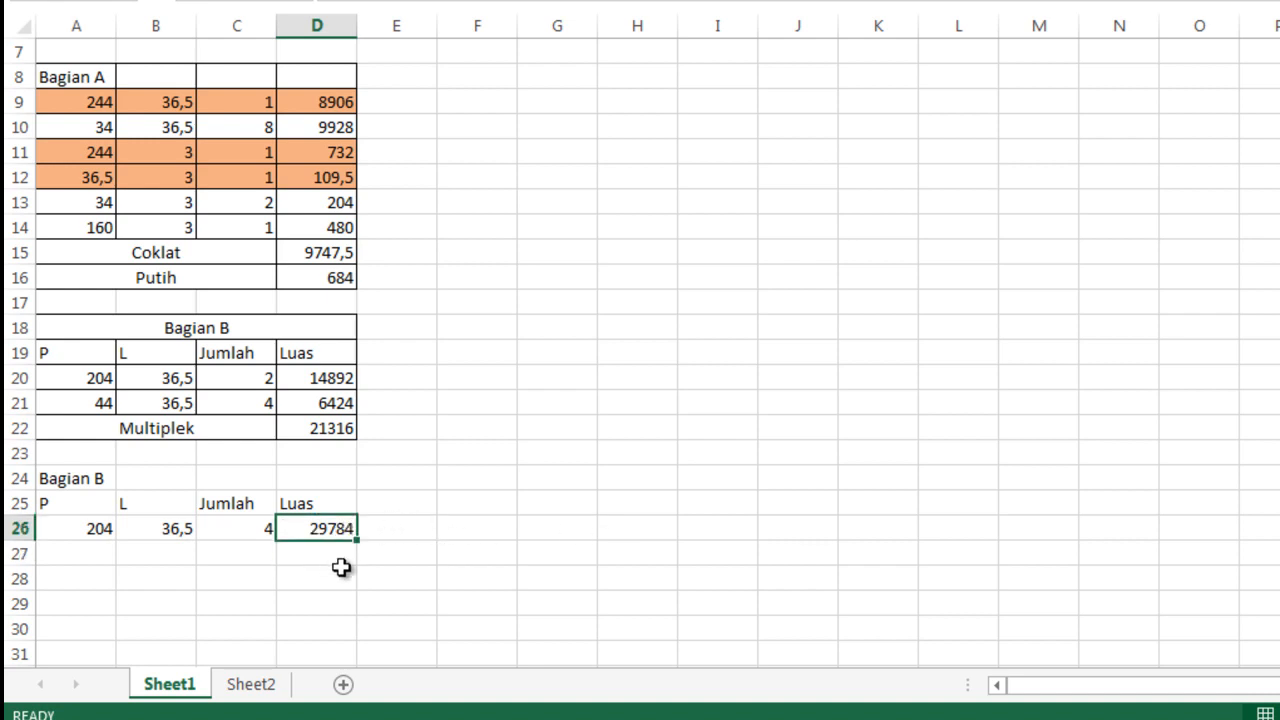
pyautogui.click(336, 556)
pyautogui.moveTo(83, 530); pyautogui.dragTo(330, 530)
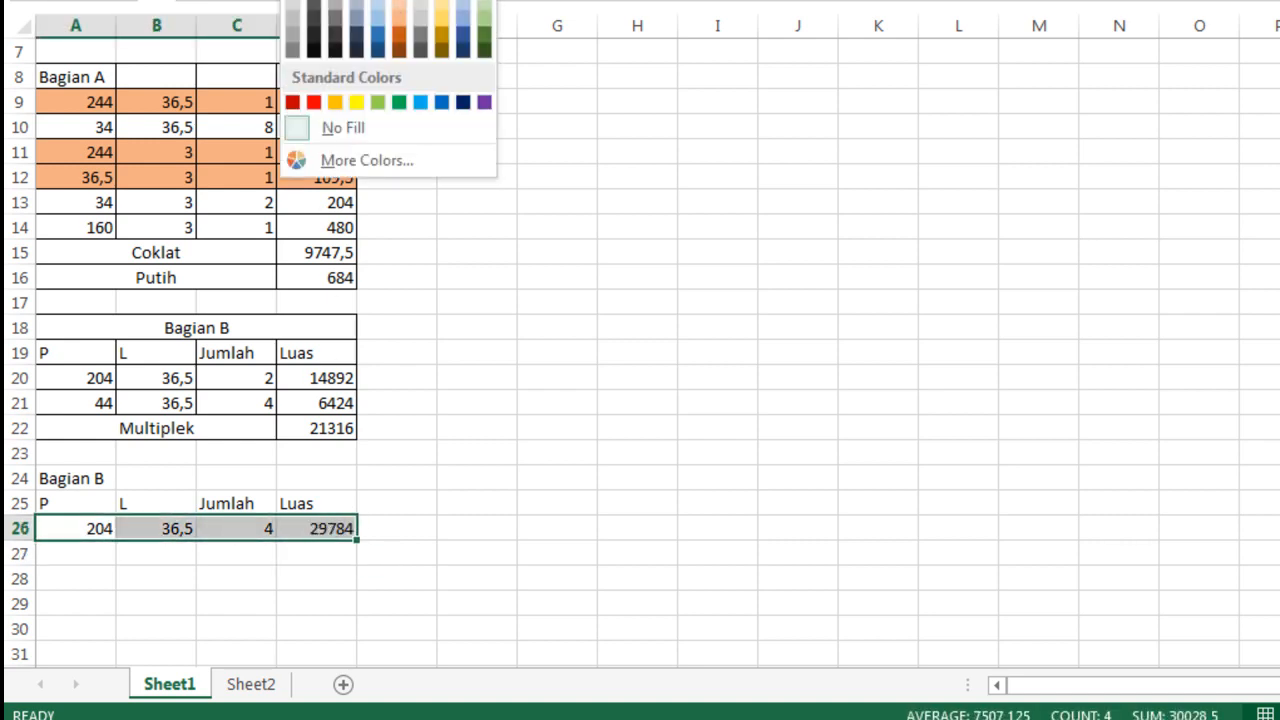
pyautogui.click(396, 21)
pyautogui.click(476, 401)
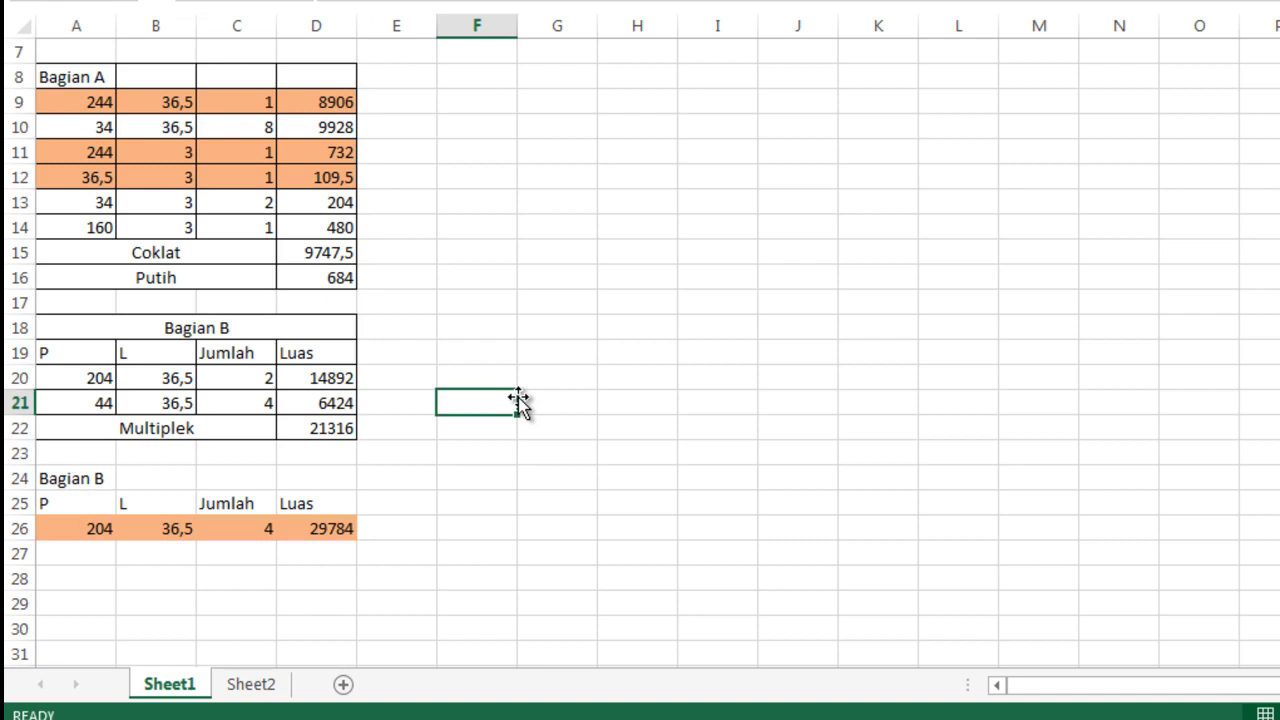
# Step: Add item 4, Multiplek 15 mm, in A7:B7 of the Sheet2 material recap
pyautogui.click(252, 684)
pyautogui.click(72, 201)
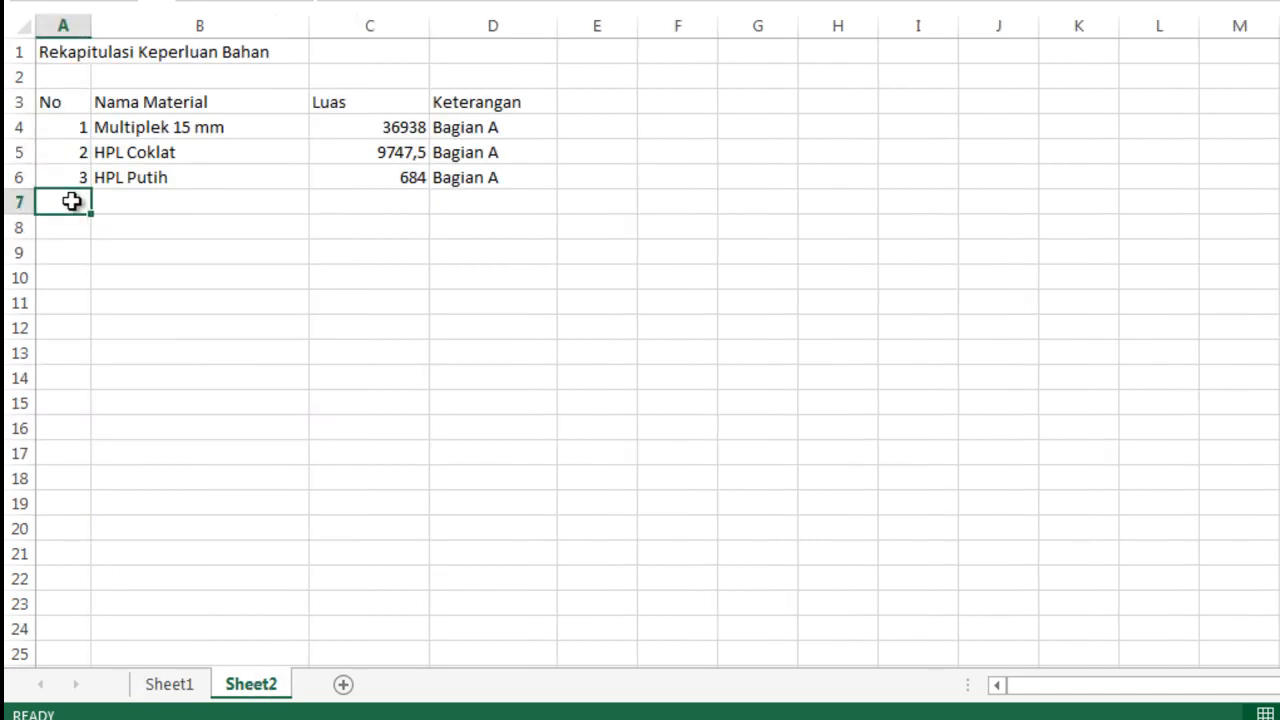
pyautogui.write('4')
pyautogui.press('Tab')
pyautogui.write('Mu')
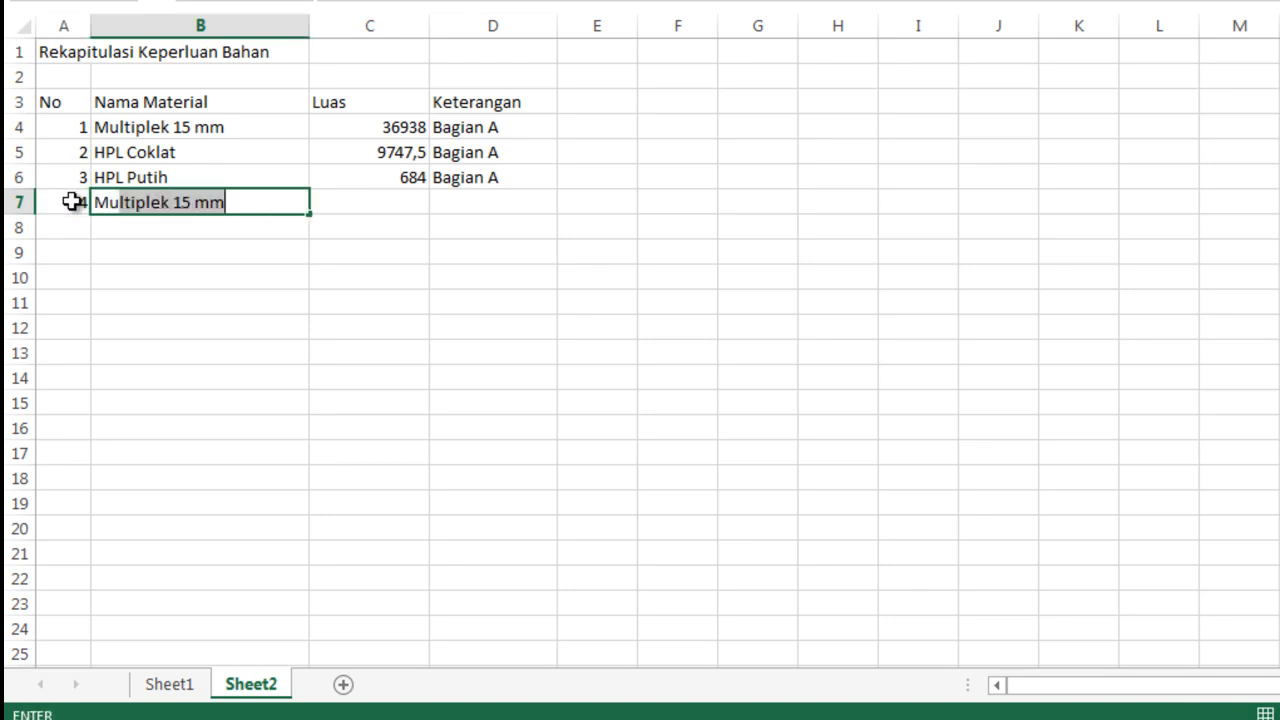
pyautogui.press('Right')
pyautogui.press('Right')
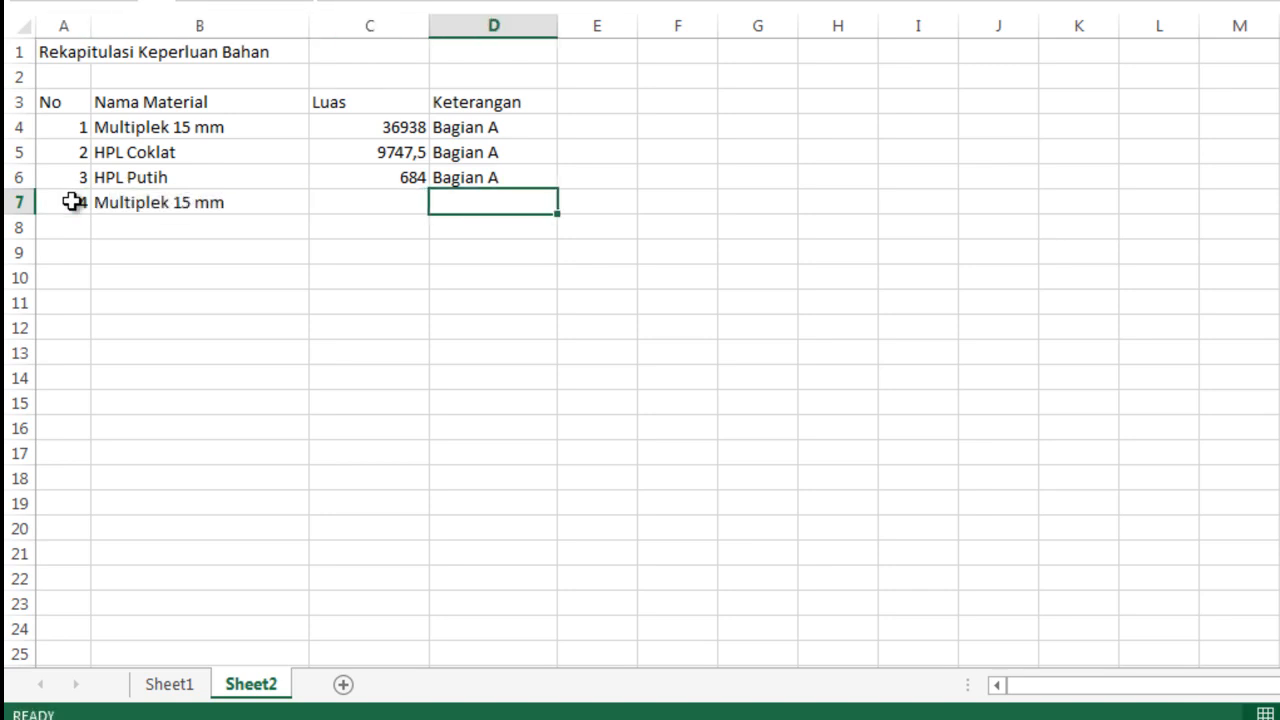
# Step: Link the item's Luas in C7 to the Bagian B Multiplek total in Sheet1 cell D22
pyautogui.press('Left')
pyautogui.write('=')
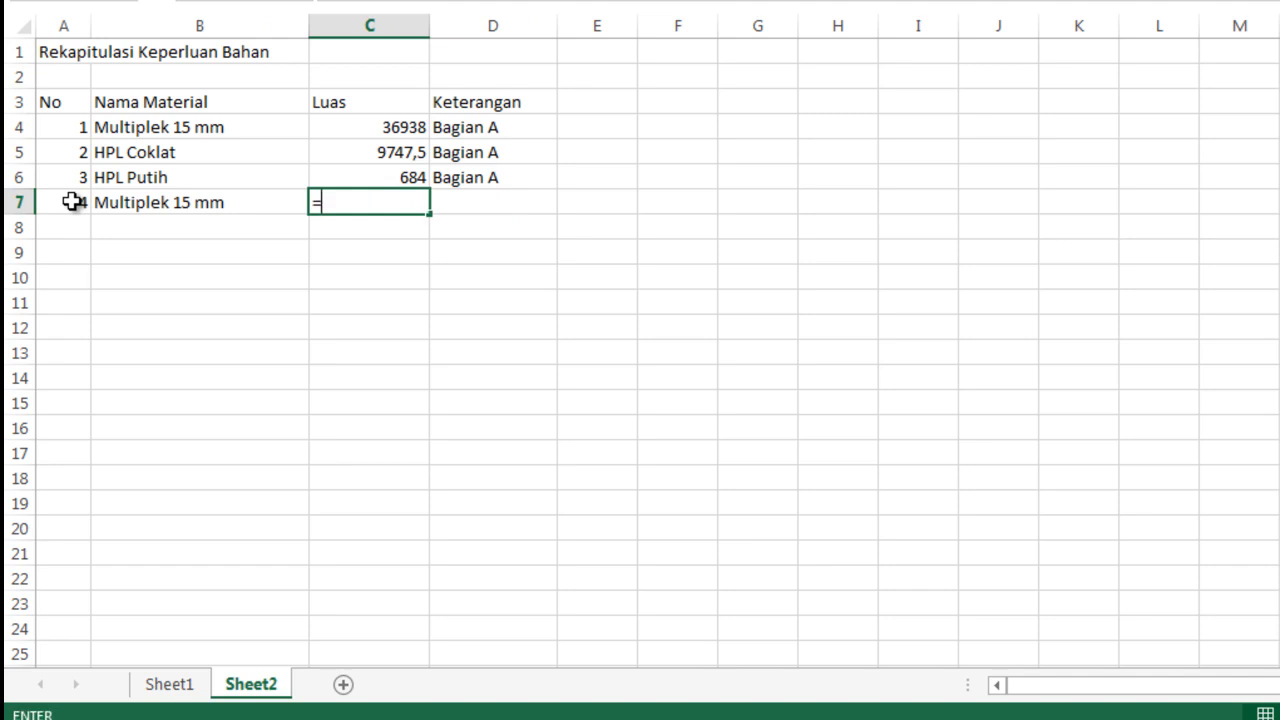
pyautogui.click(165, 688)
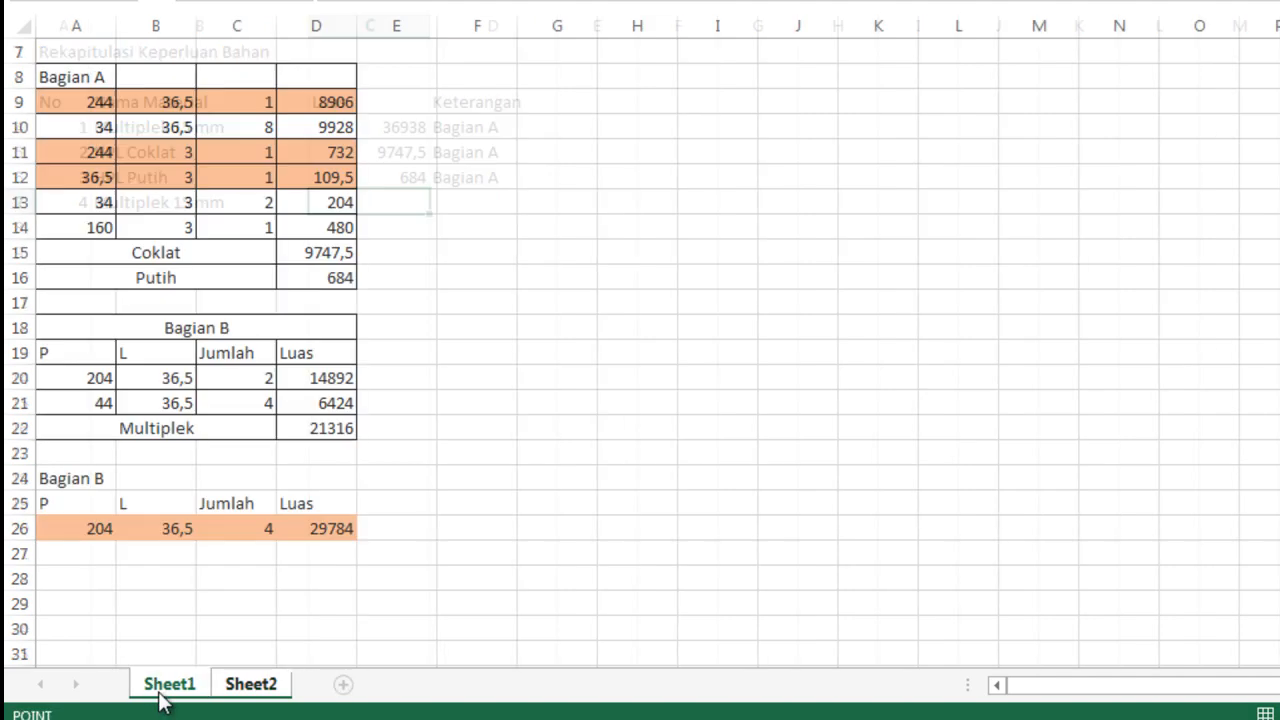
pyautogui.click(316, 431)
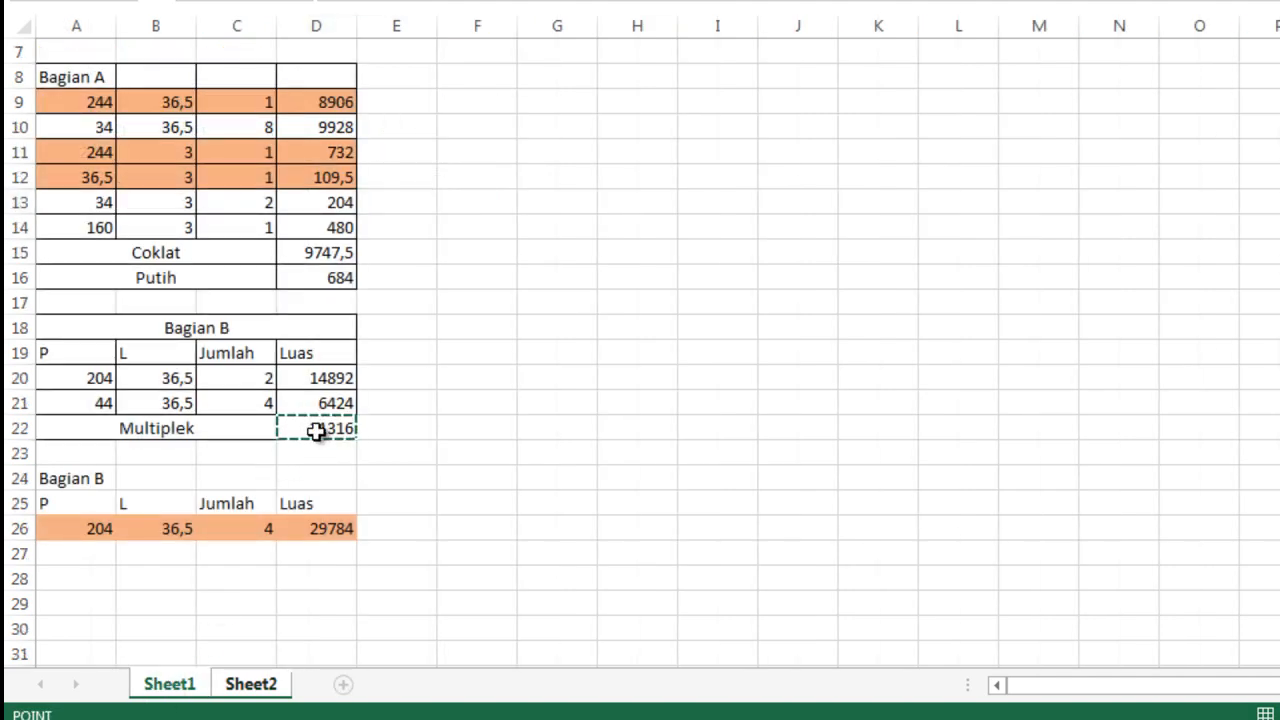
pyautogui.press('Return')
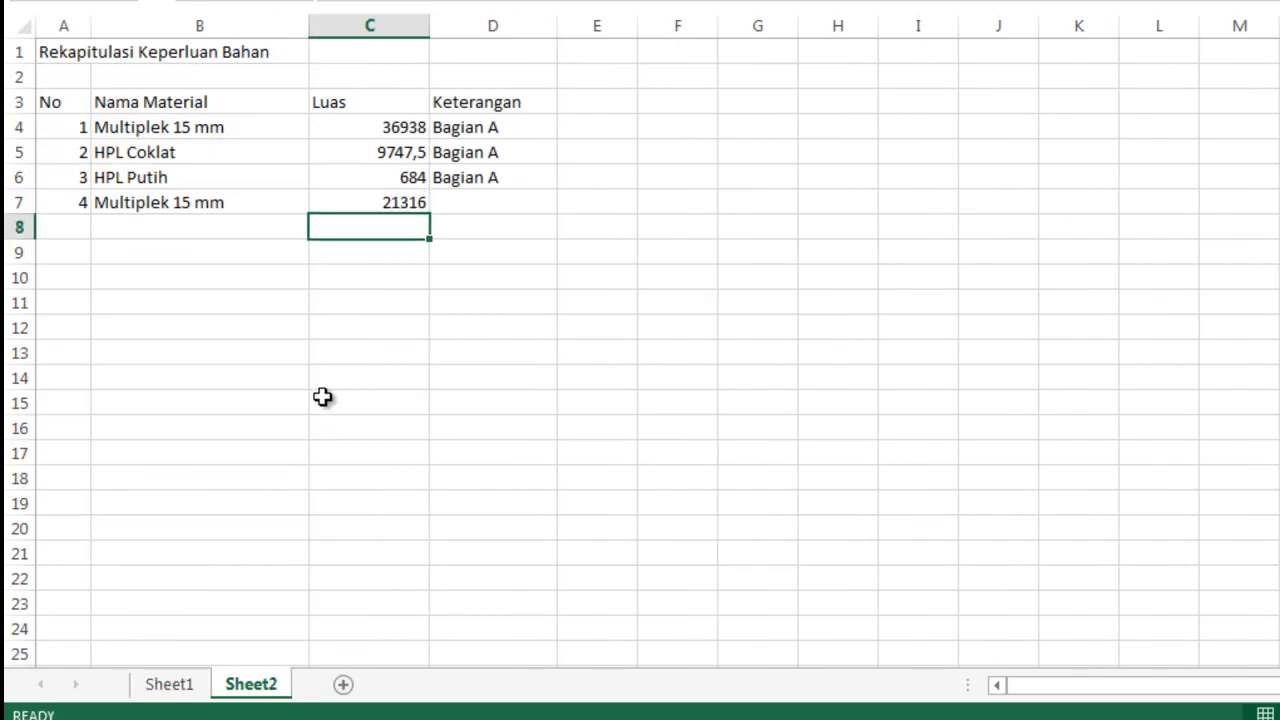
# Step: Enter Bagian B as the Keterangan of the fourth recap item in D7
pyautogui.click(447, 202)
pyautogui.write('Bagian ')
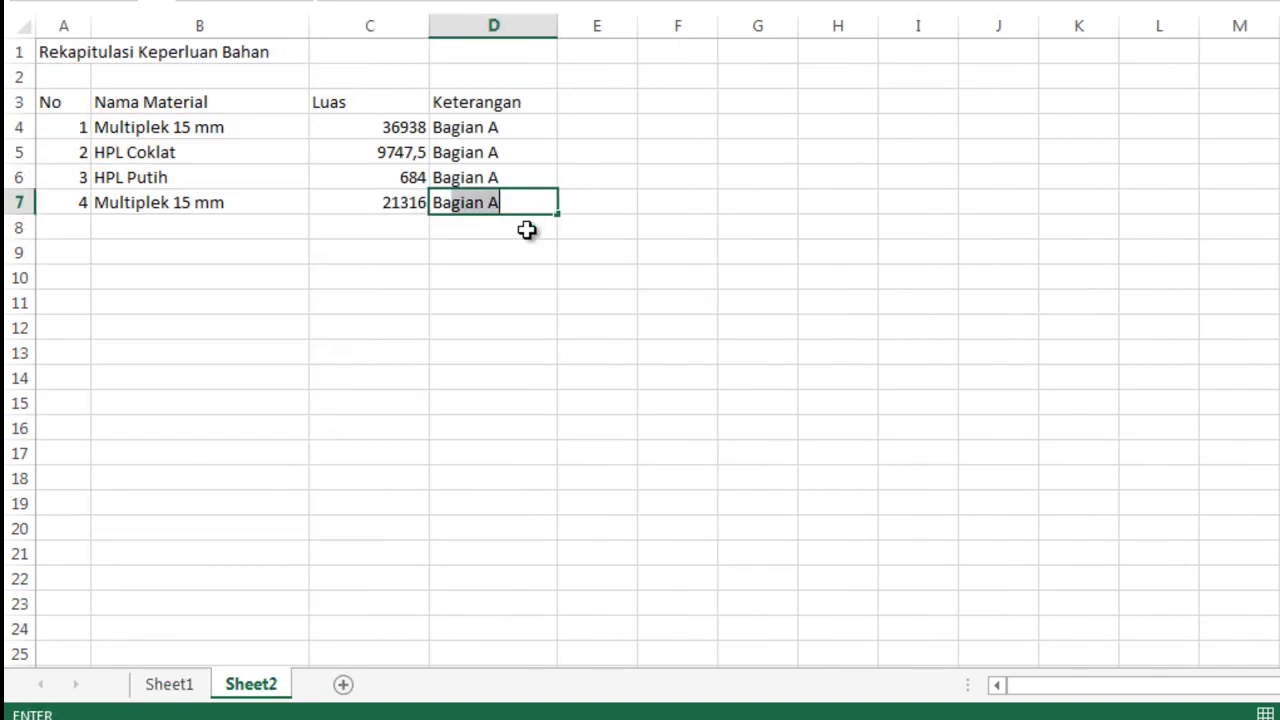
pyautogui.write('B')
pyautogui.press('Return')
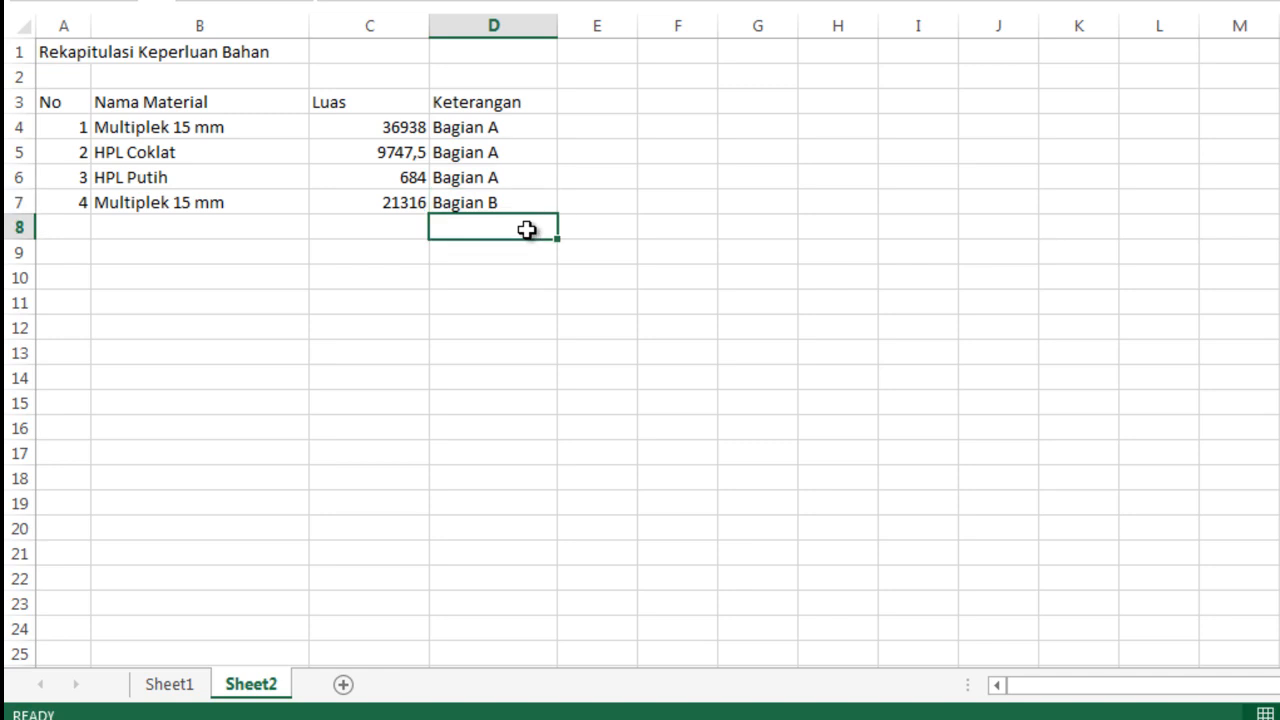
# Step: Add item 5, HPL Coklat, in A8:B8 of the material recap
pyautogui.press('Down')
pyautogui.press('Left')
pyautogui.press('Left')
pyautogui.press('Left')
pyautogui.press('Up')
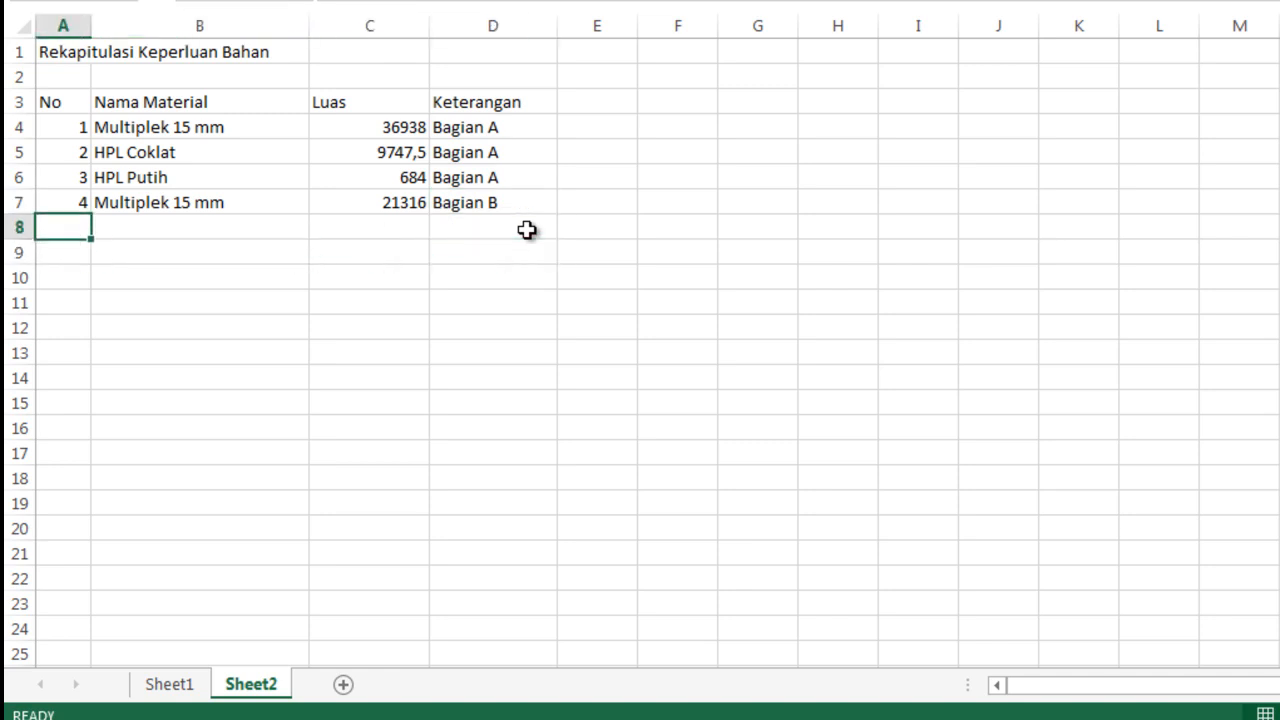
pyautogui.write('5')
pyautogui.press('Tab')
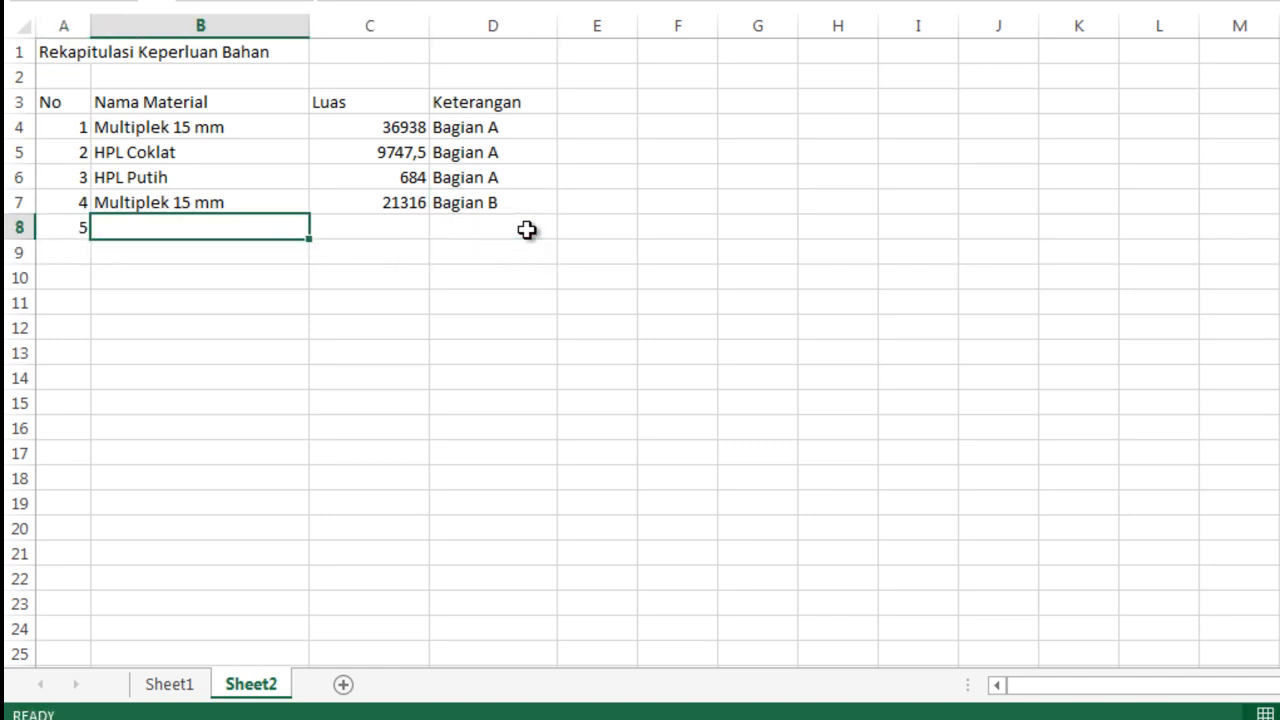
pyautogui.write('Mul')
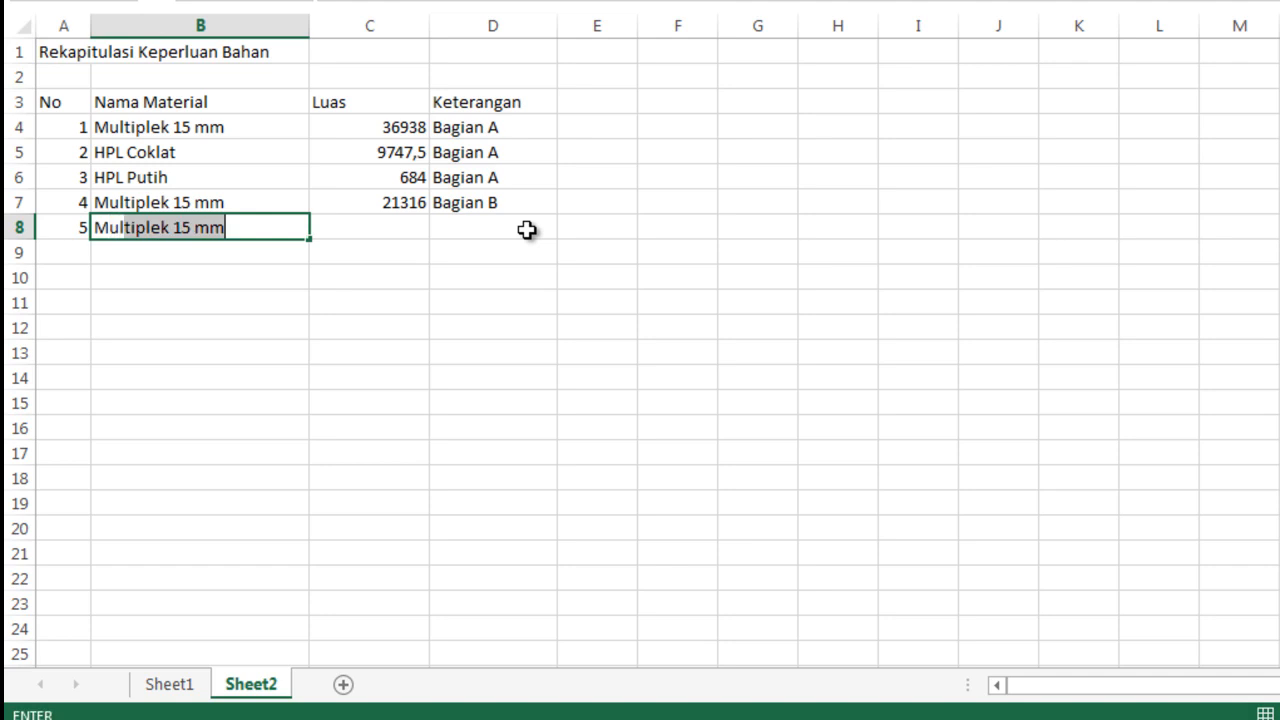
pyautogui.press('BackSpace')
pyautogui.press('BackSpace')
pyautogui.press('BackSpace')
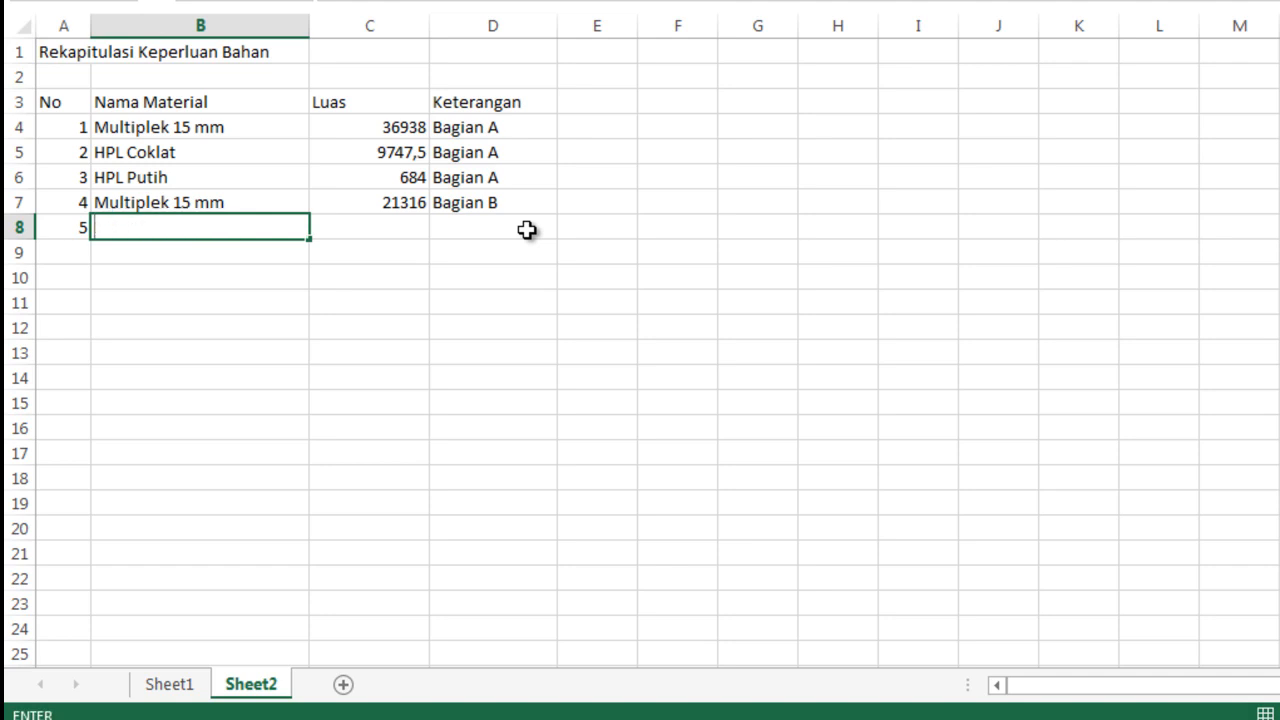
pyautogui.write('HPL Coklat')
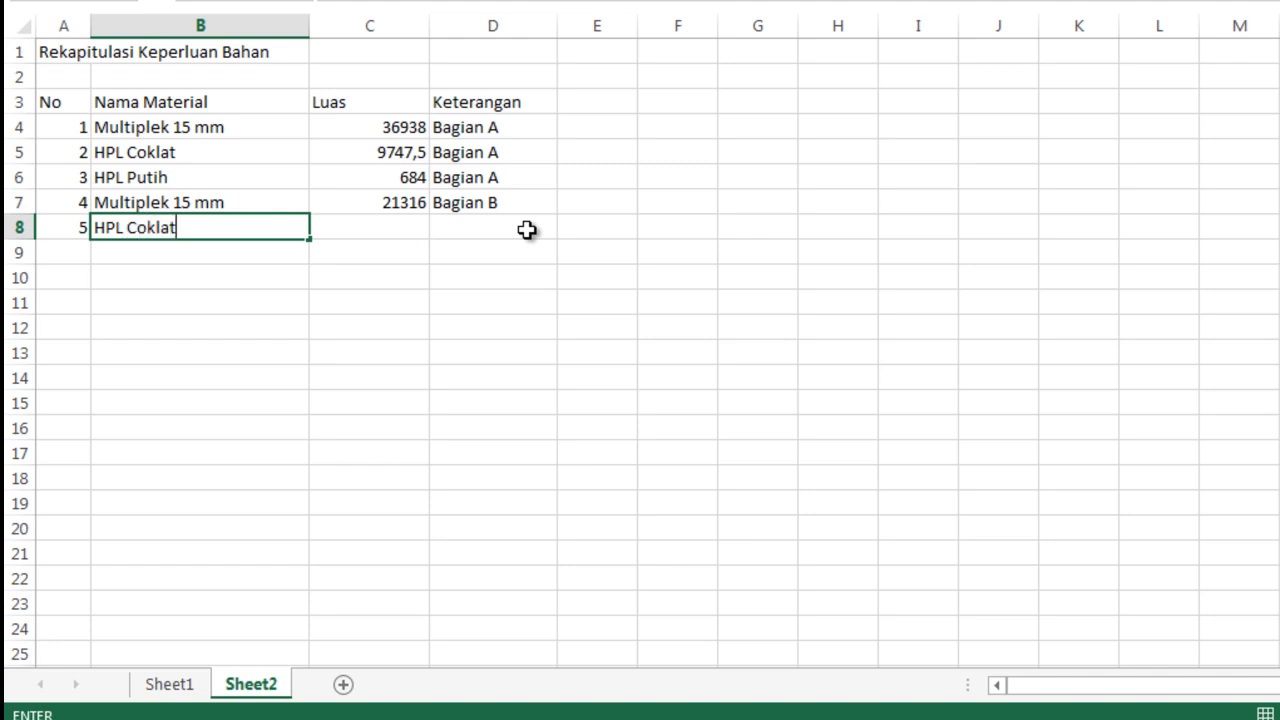
pyautogui.press('Tab')
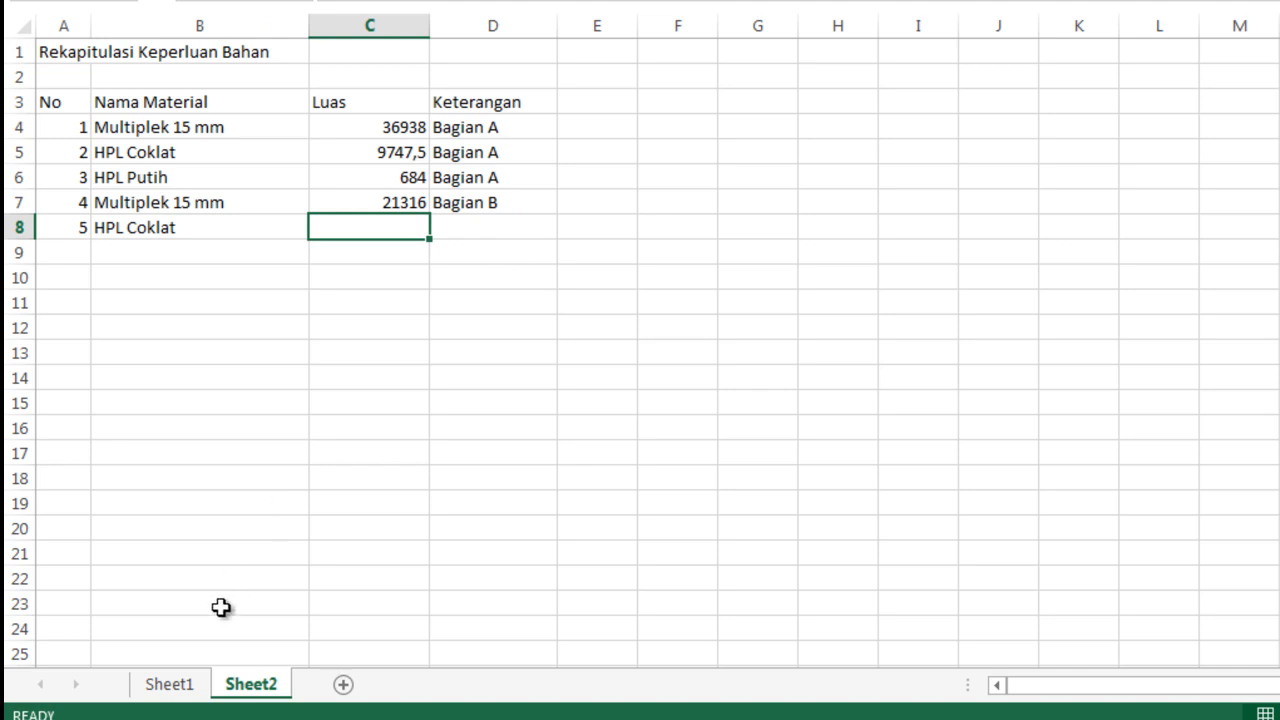
# Step: Link the HPL Coklat item's Luas in C8 to the Bagian B panel area in Sheet1 cell D26
pyautogui.write('=')
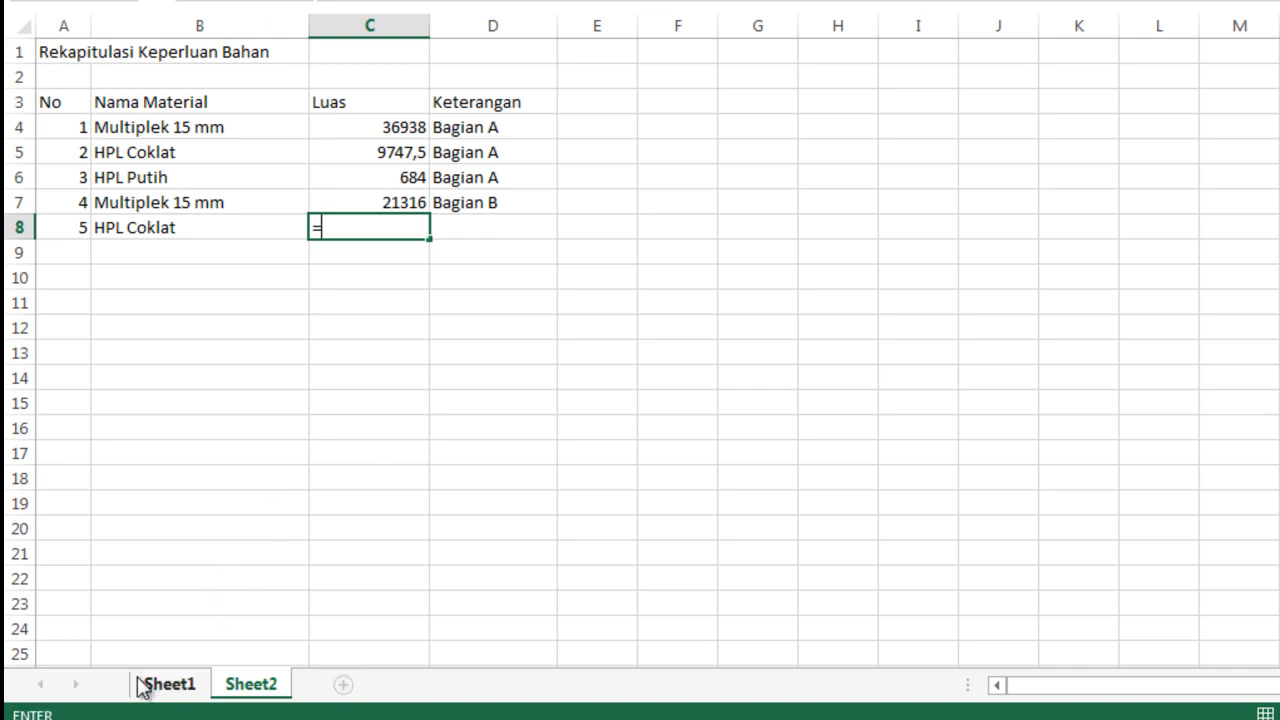
pyautogui.click(147, 687)
pyautogui.click(312, 530)
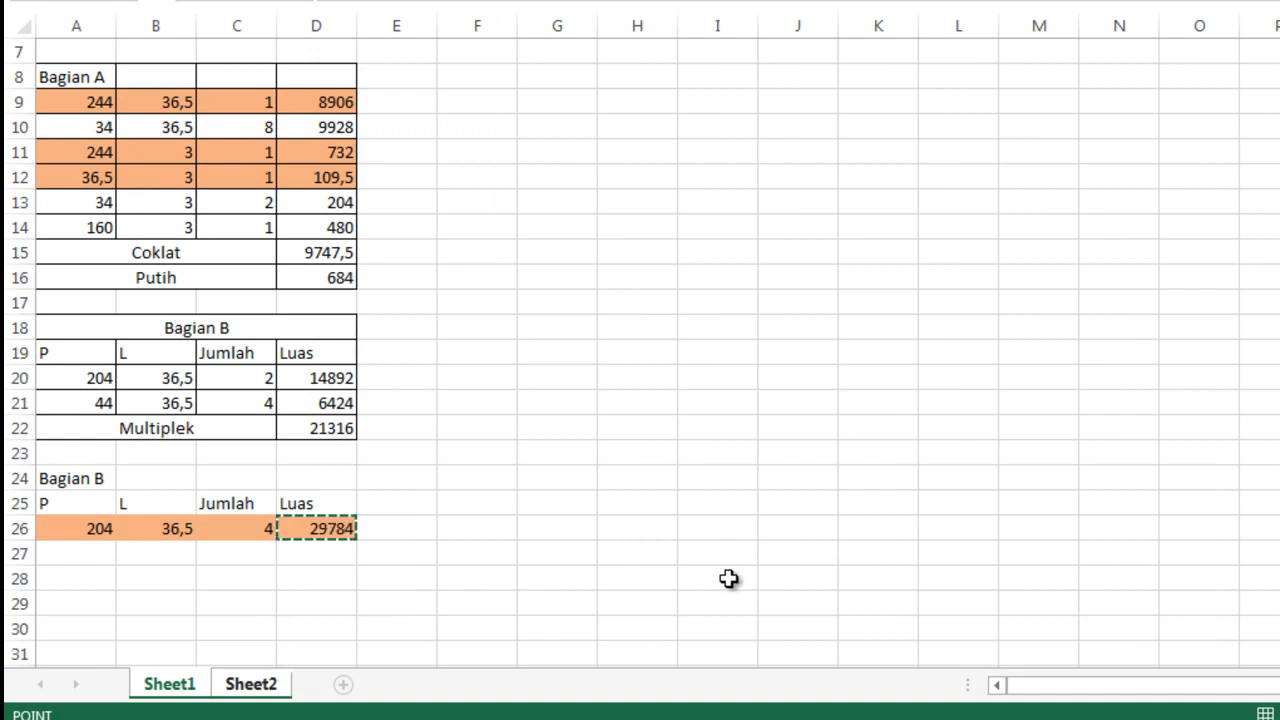
pyautogui.press('Return')
# Step: Enter Bagian B as the Keterangan of the HPL Coklat item in D8
pyautogui.click(485, 224)
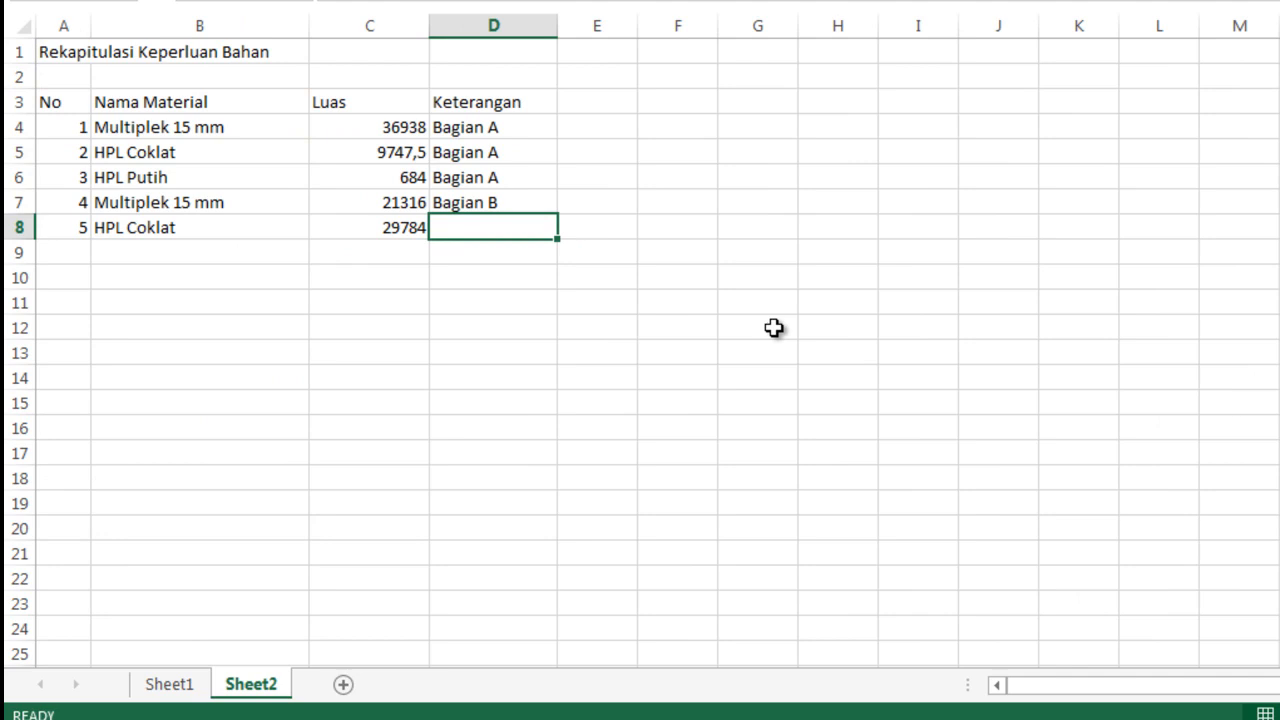
pyautogui.write('Bagian')
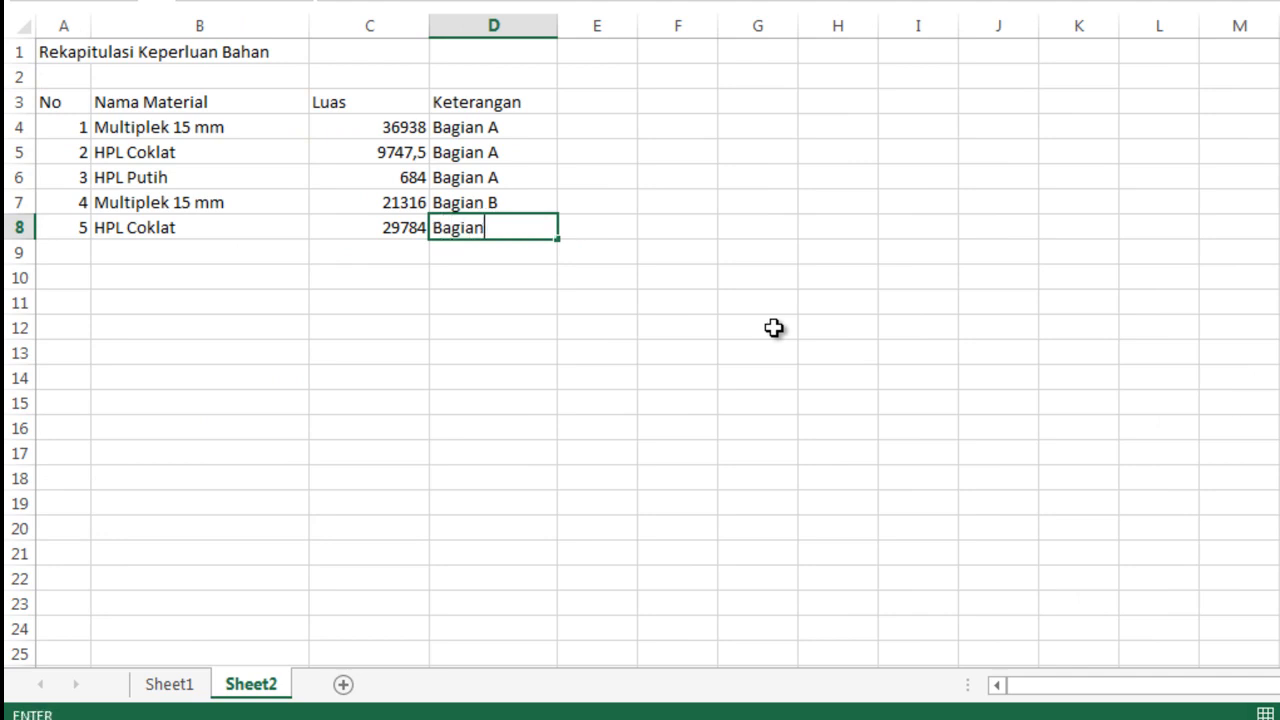
pyautogui.press('Return')
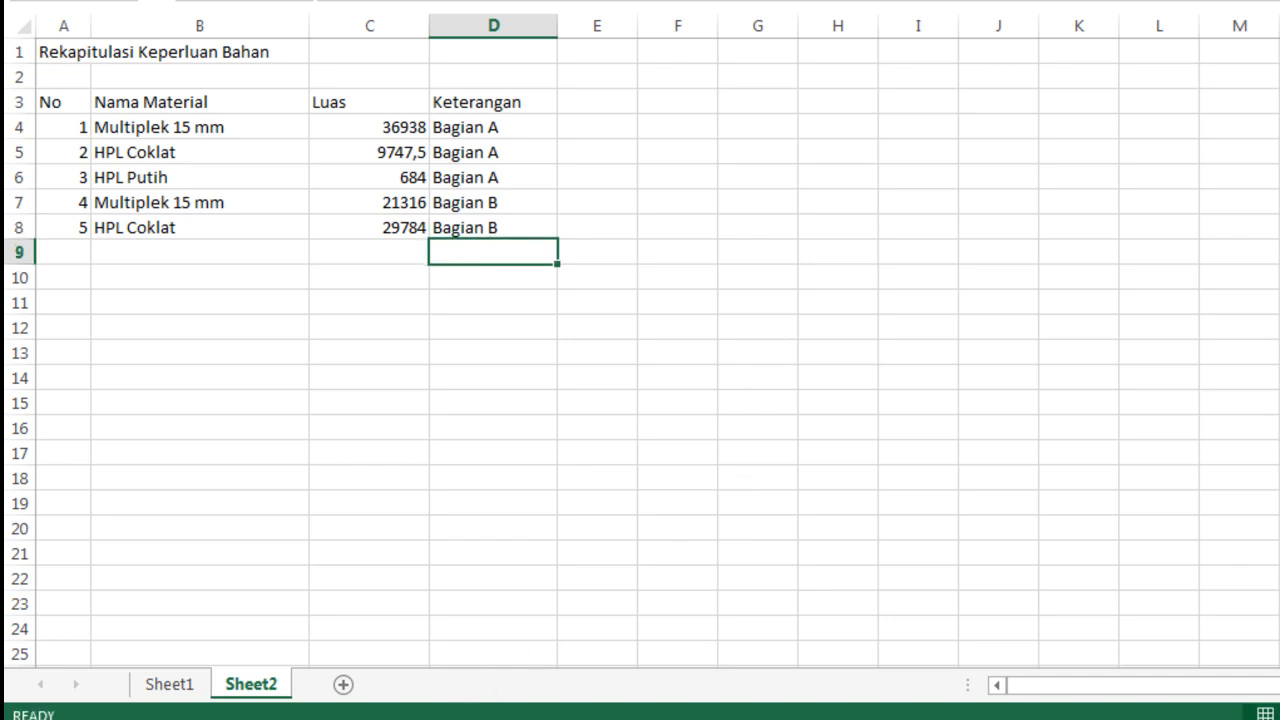
# Step: Switch to the SketchUp model and examine the separated backdrop parts, including the white and brown back panel, drawers and bench
pyautogui.click(486, 718)
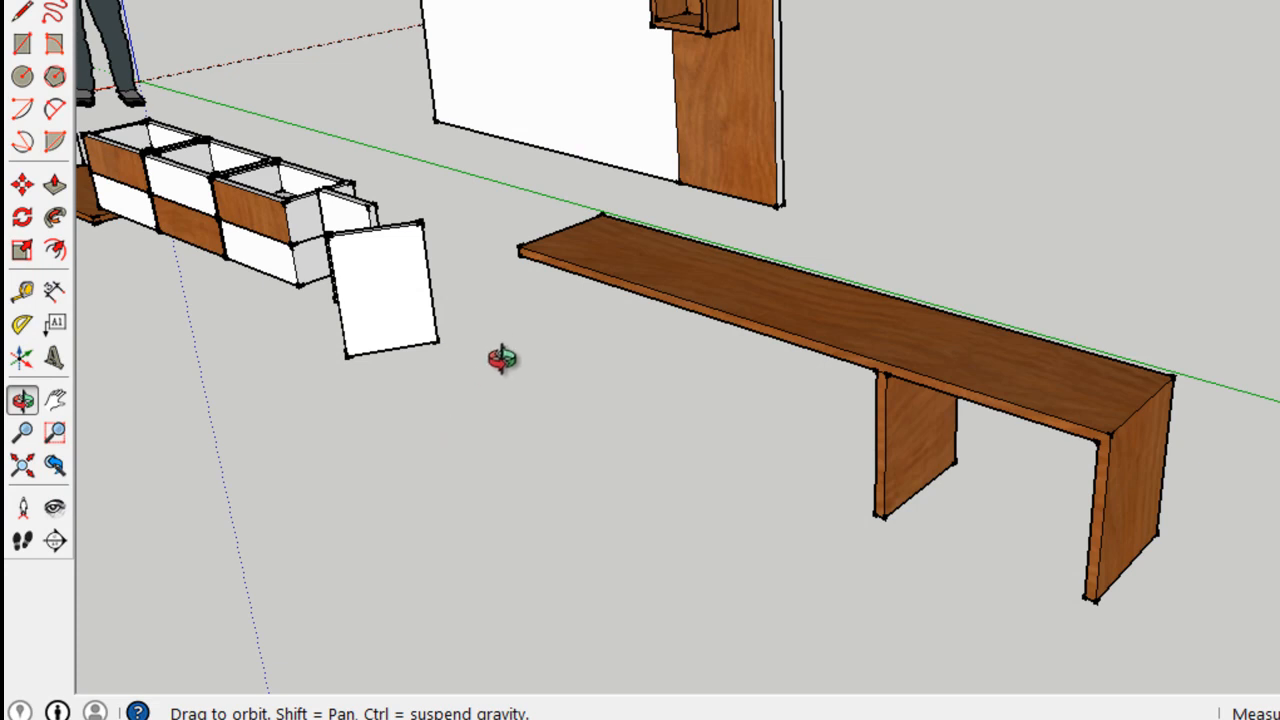
pyautogui.scroll(-2, 505, 347)
pyautogui.scroll(-2, 505, 347)
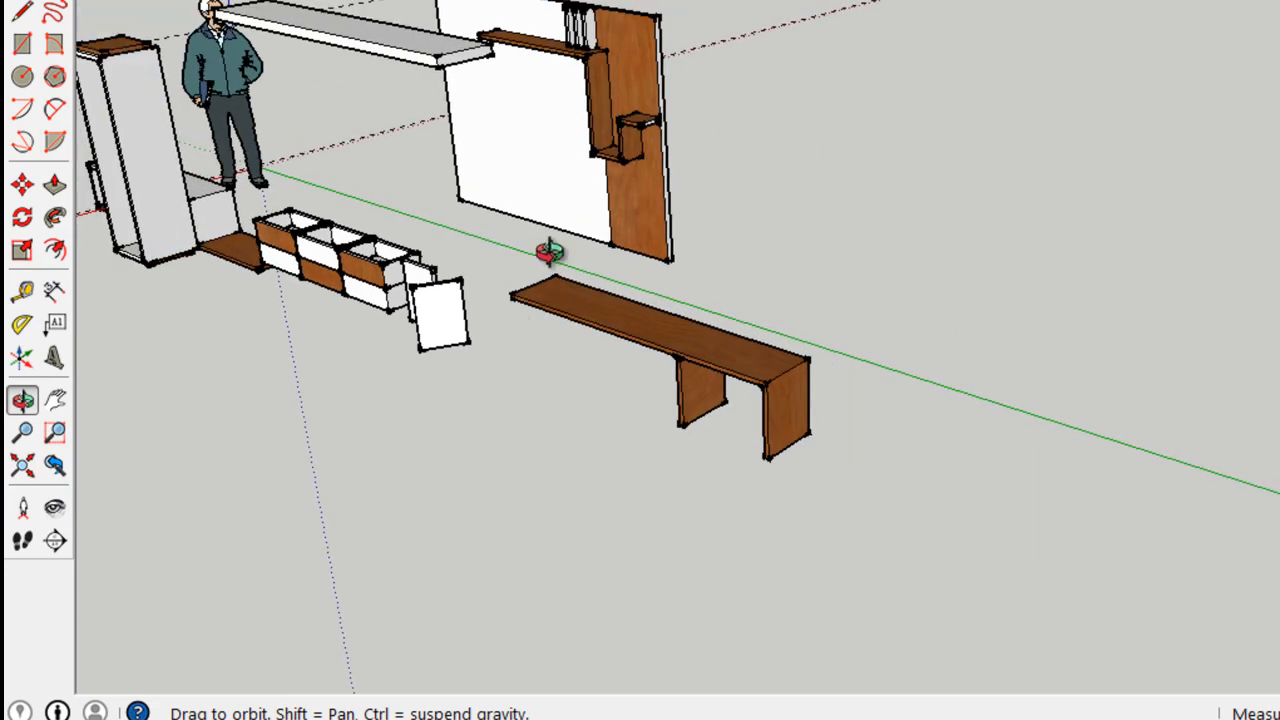
pyautogui.moveTo(606, 254); pyautogui.dragTo(396, 295)
pyautogui.scroll(5, 740, 195)
pyautogui.moveTo(655, 171); pyautogui.dragTo(895, 184)
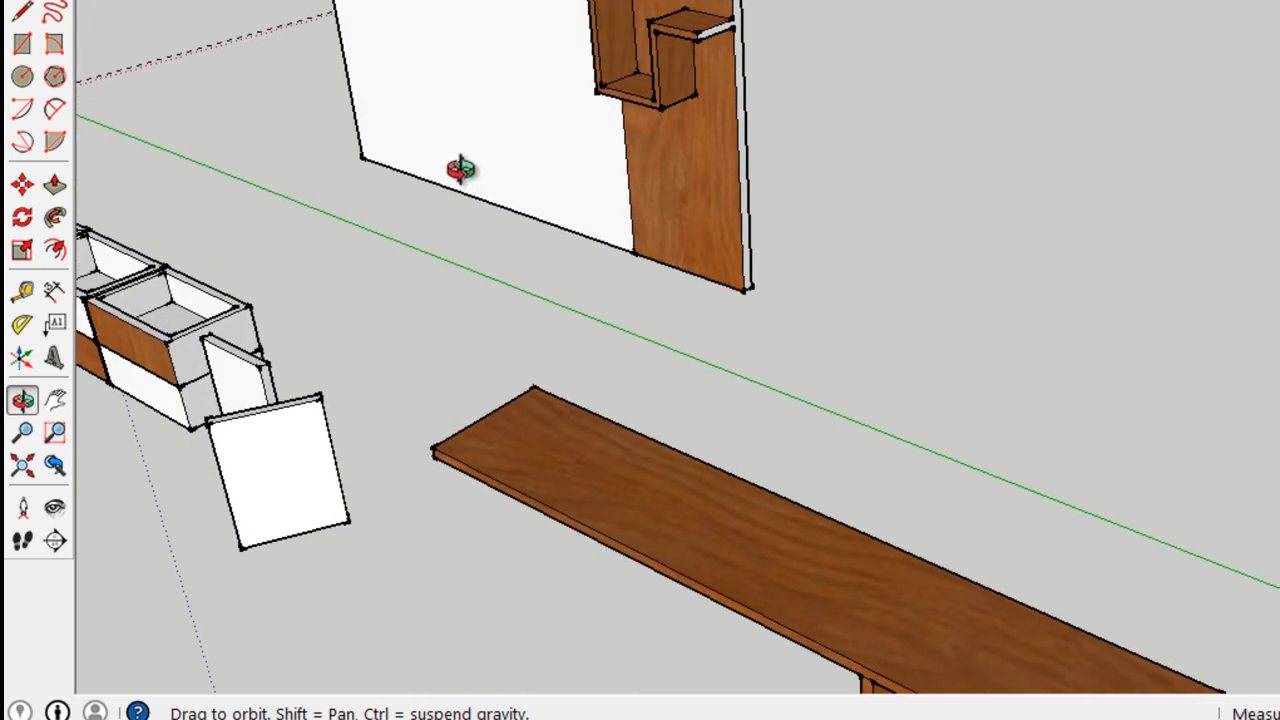
pyautogui.scroll(3, 461, 169)
pyautogui.moveTo(480, 146); pyautogui.dragTo(691, 143)
pyautogui.scroll(-4, 557, 154)
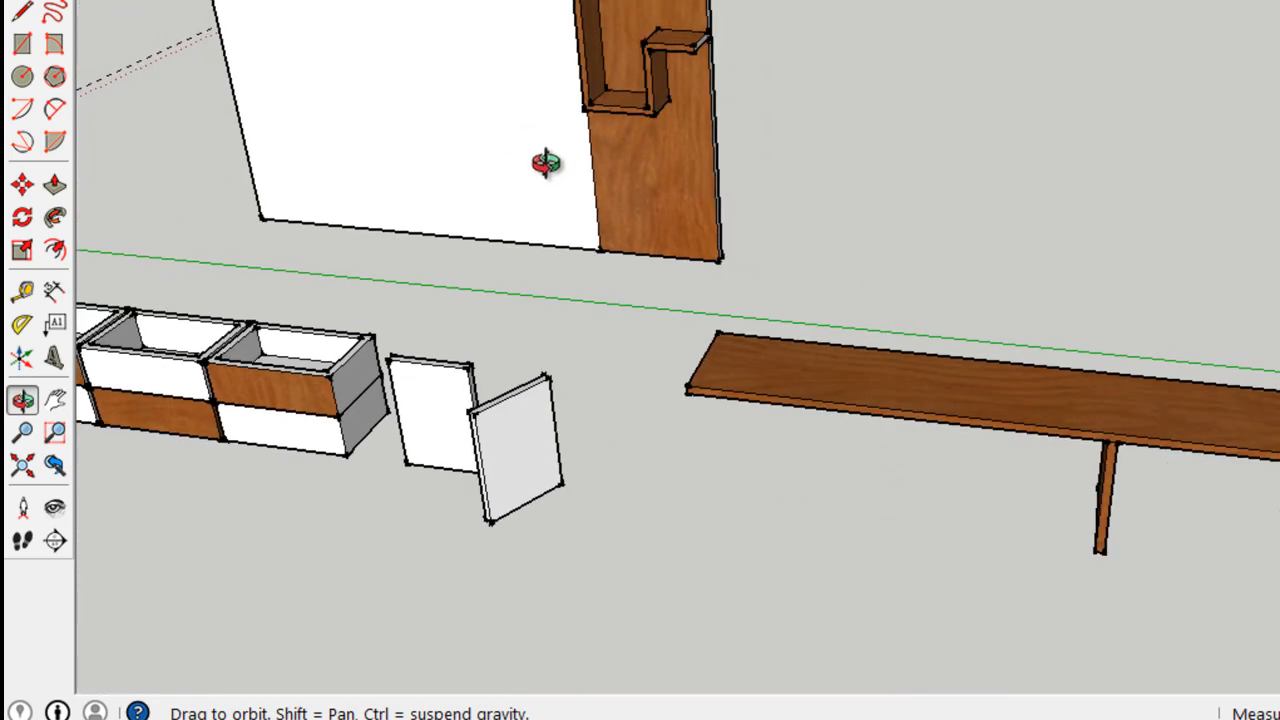
pyautogui.scroll(-3, 546, 163)
pyautogui.moveTo(520, 123); pyautogui.dragTo(478, 117)
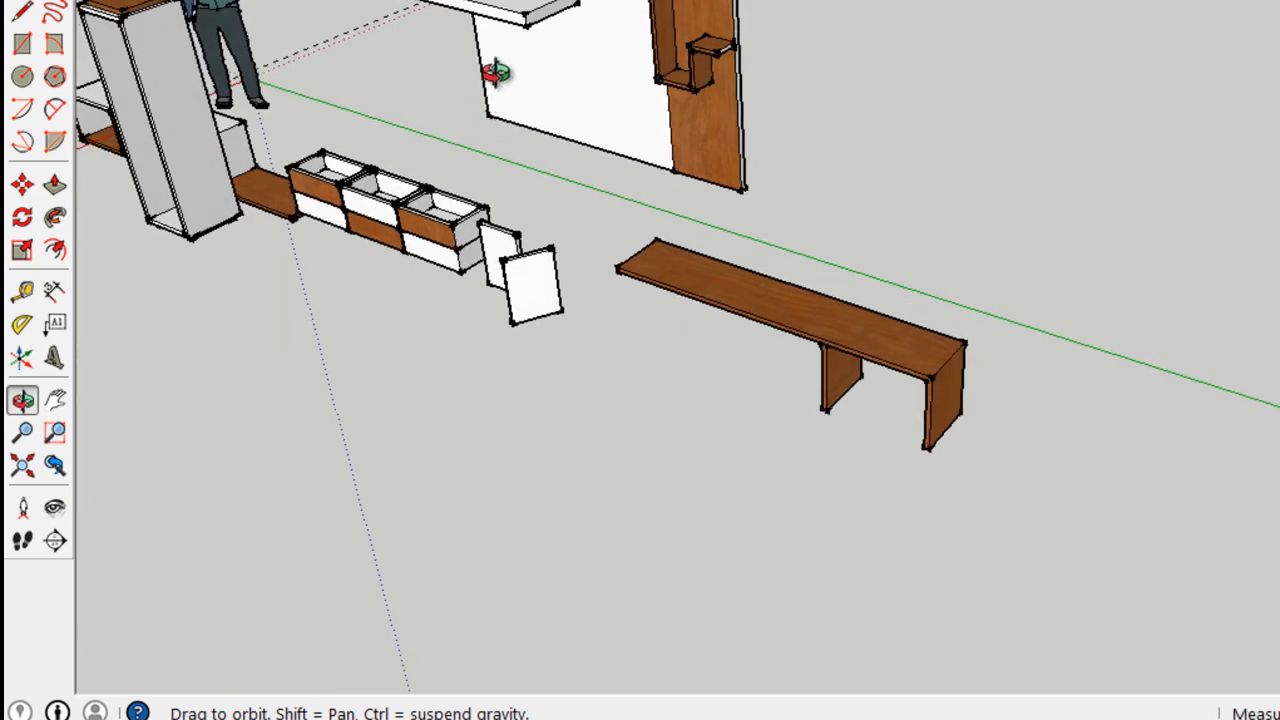
pyautogui.scroll(3, 494, 70)
pyautogui.scroll(-2, 494, 77)
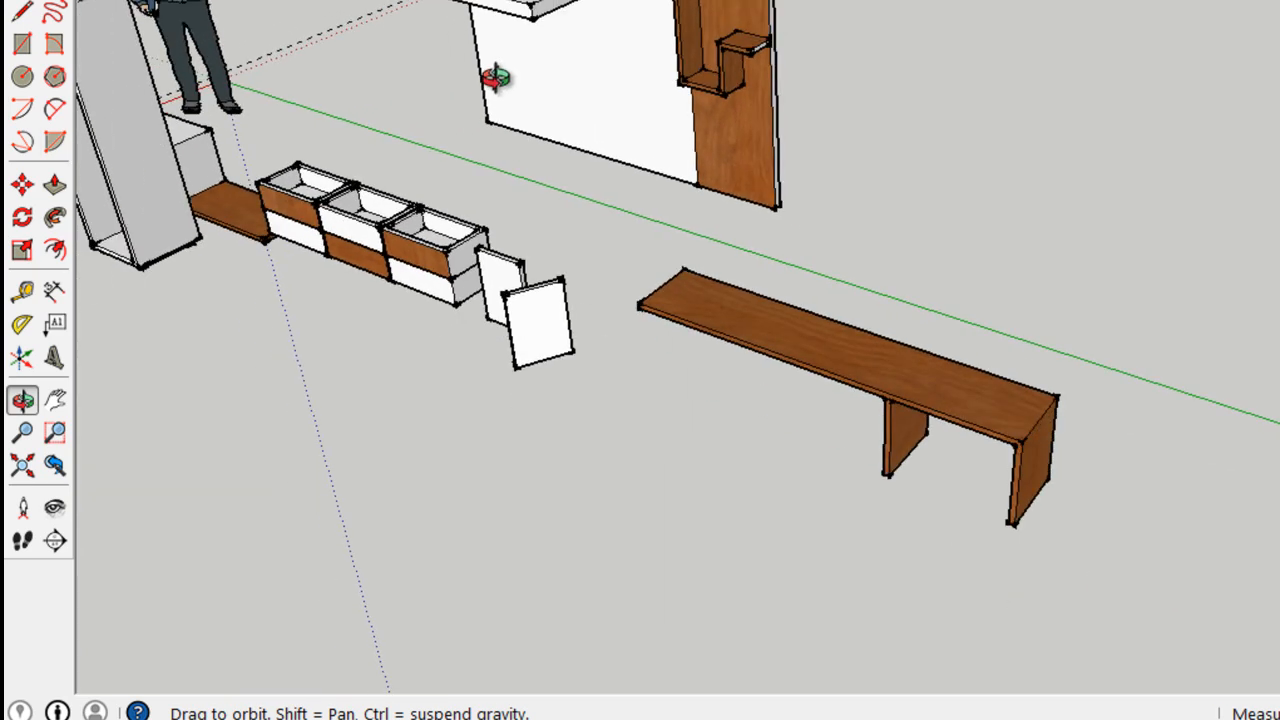
pyautogui.moveTo(517, 80); pyautogui.dragTo(603, 104)
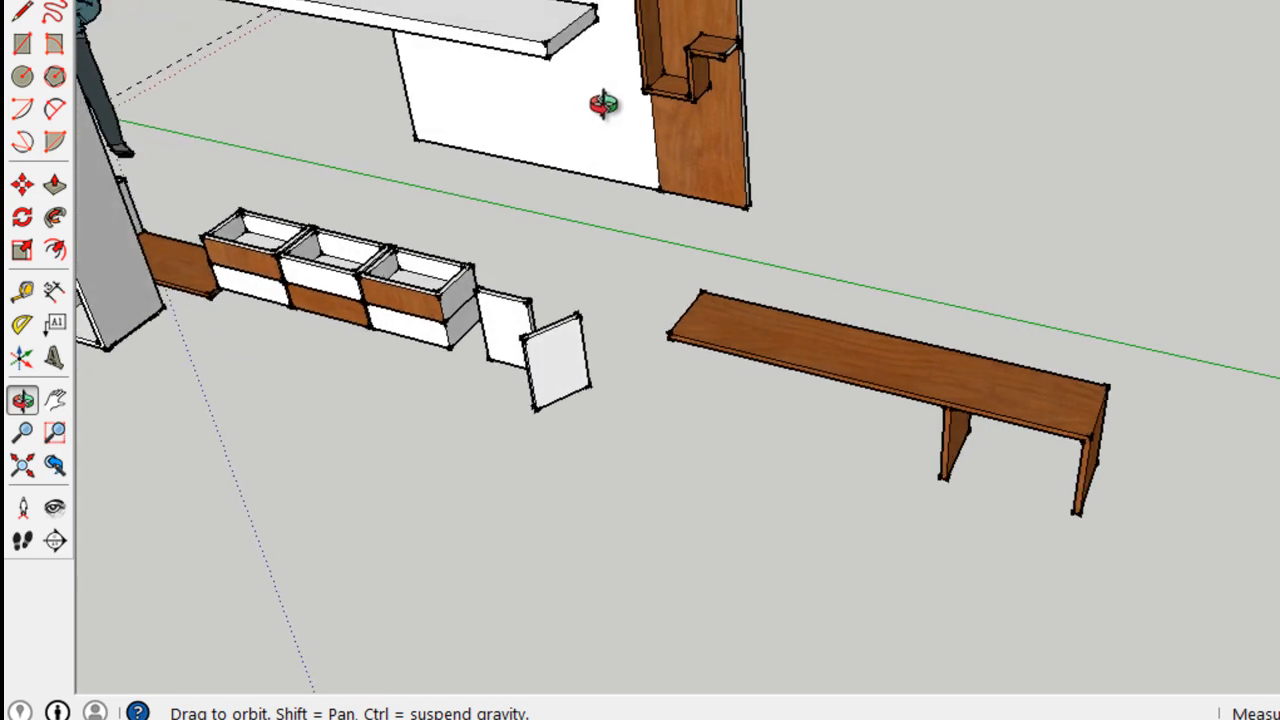
pyautogui.scroll(3, 580, 100)
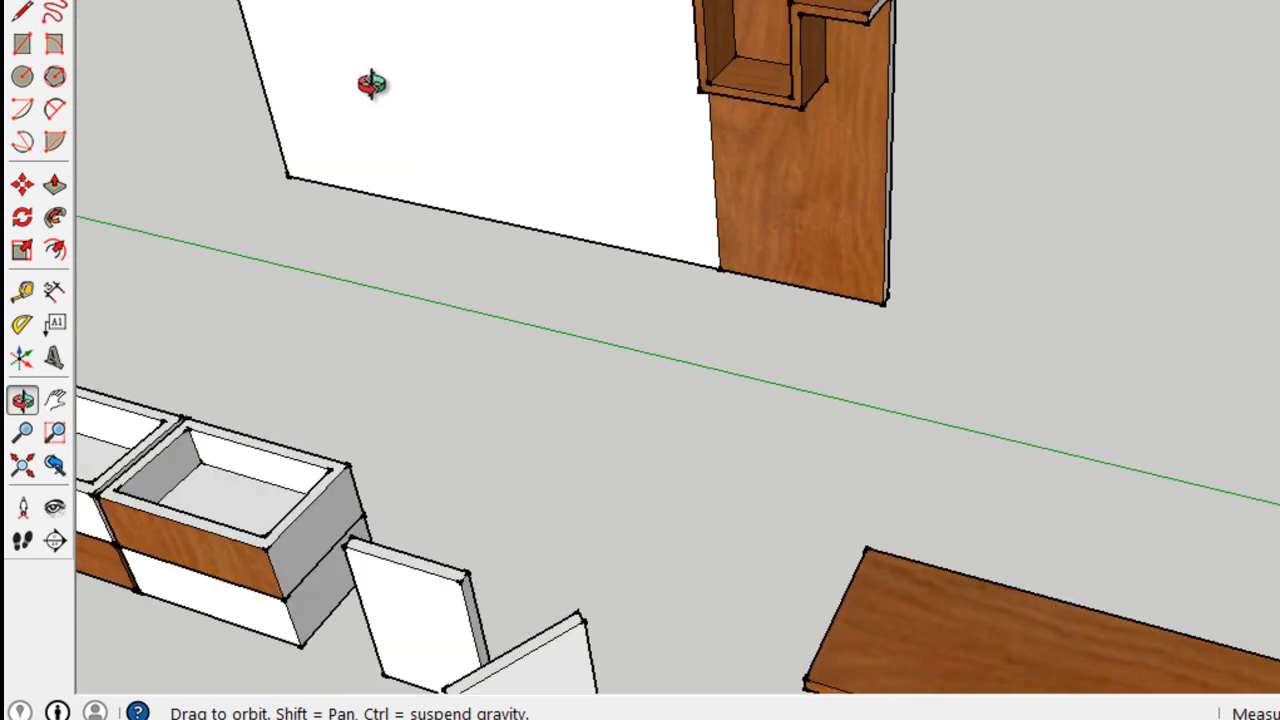
pyautogui.scroll(-6, 371, 84)
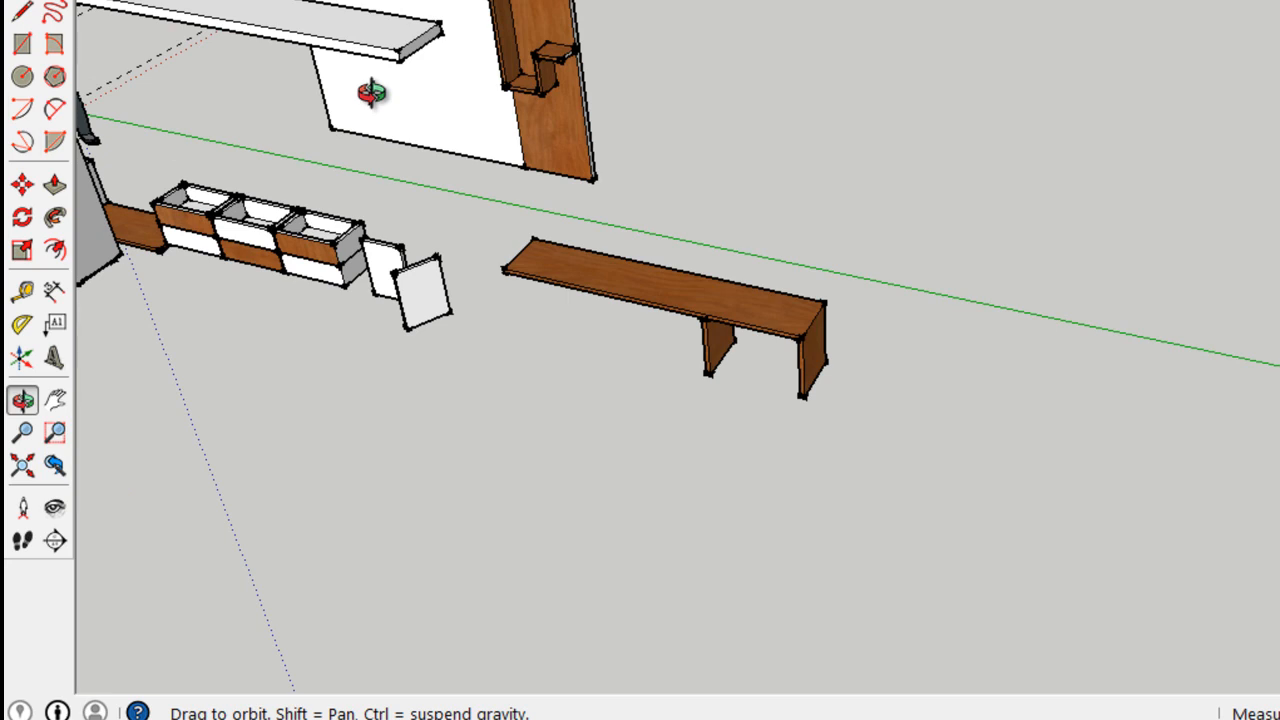
pyautogui.scroll(1, 371, 93)
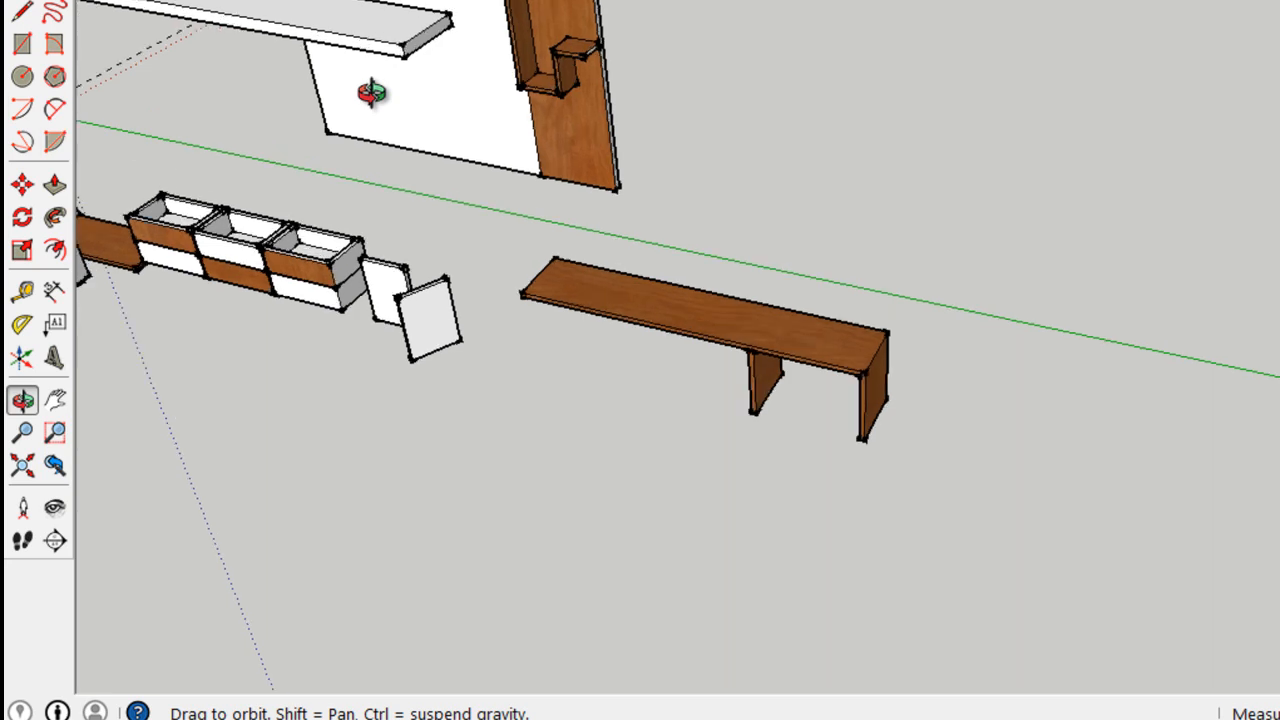
pyautogui.scroll(2, 371, 93)
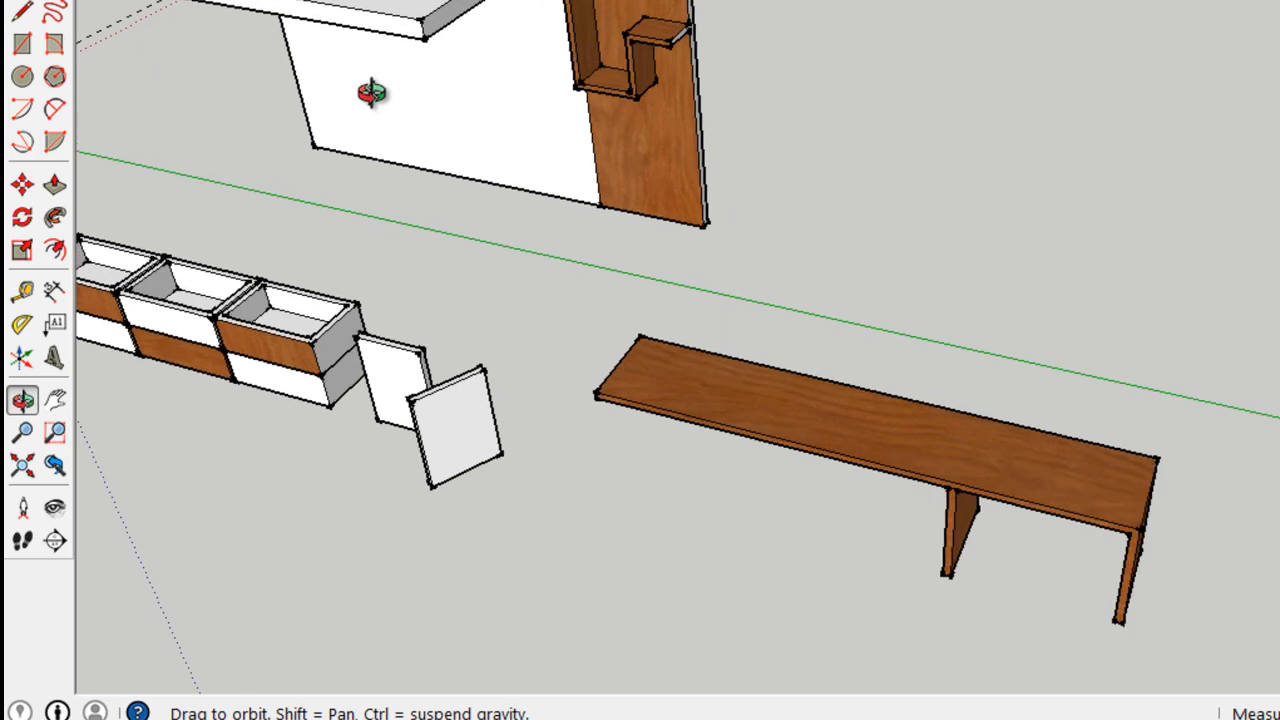
pyautogui.scroll(-3, 371, 93)
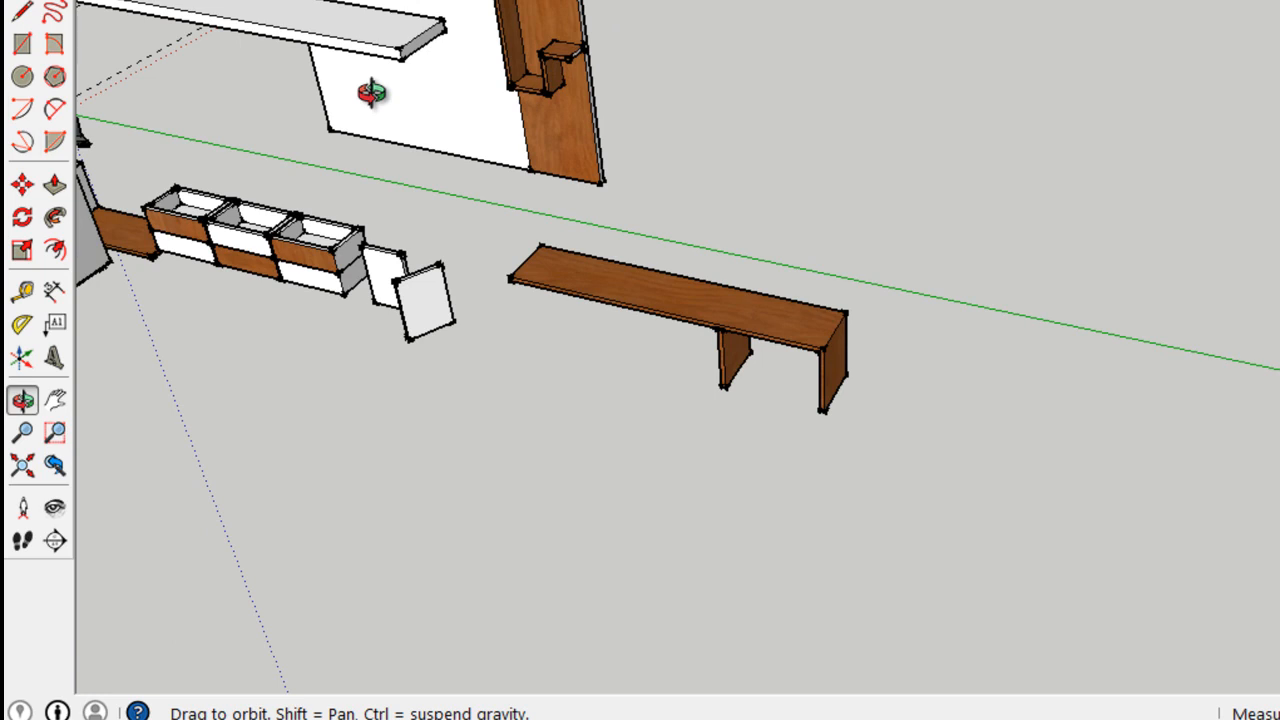
pyautogui.press('t')
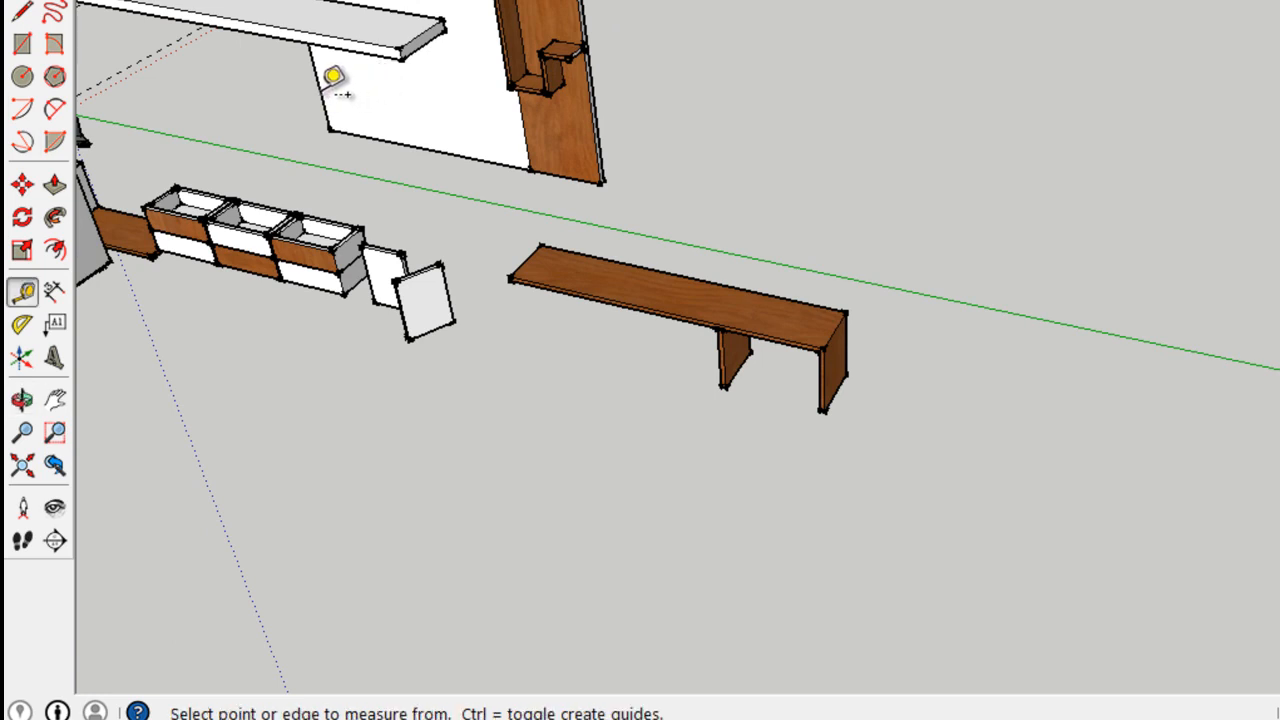
pyautogui.click(341, 91)
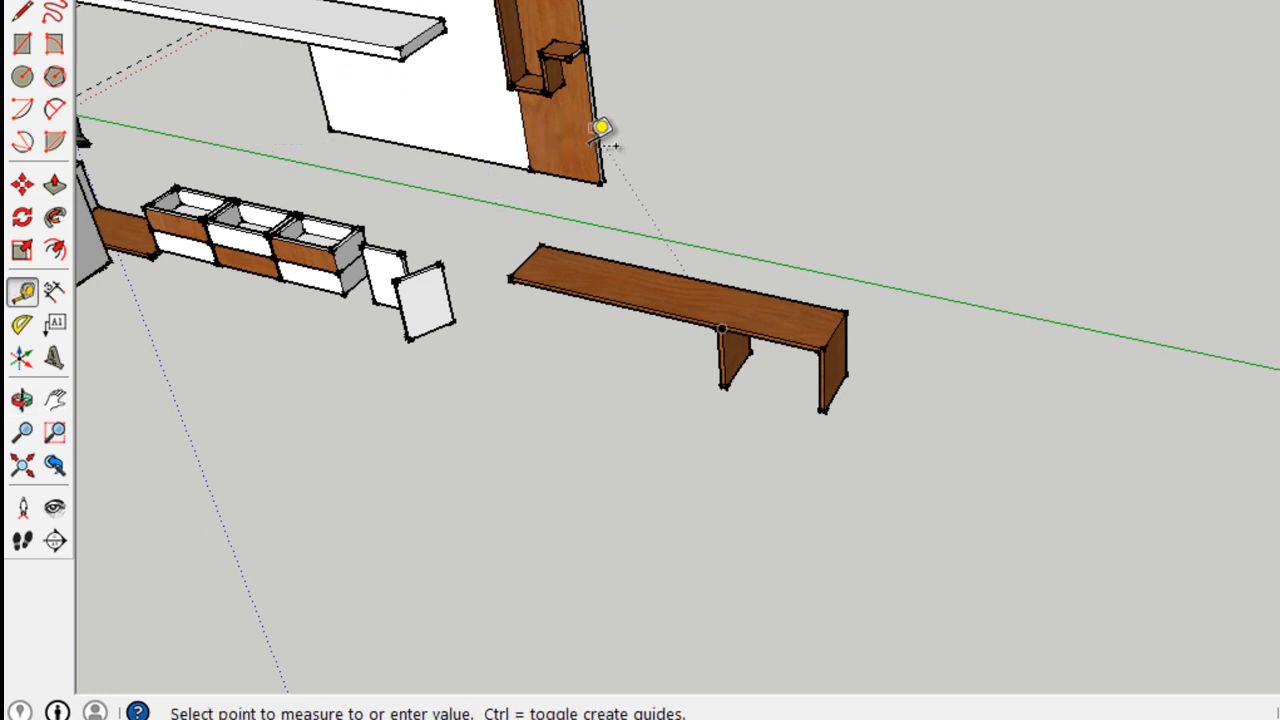
pyautogui.press('space')
pyautogui.scroll(5, 529, 157)
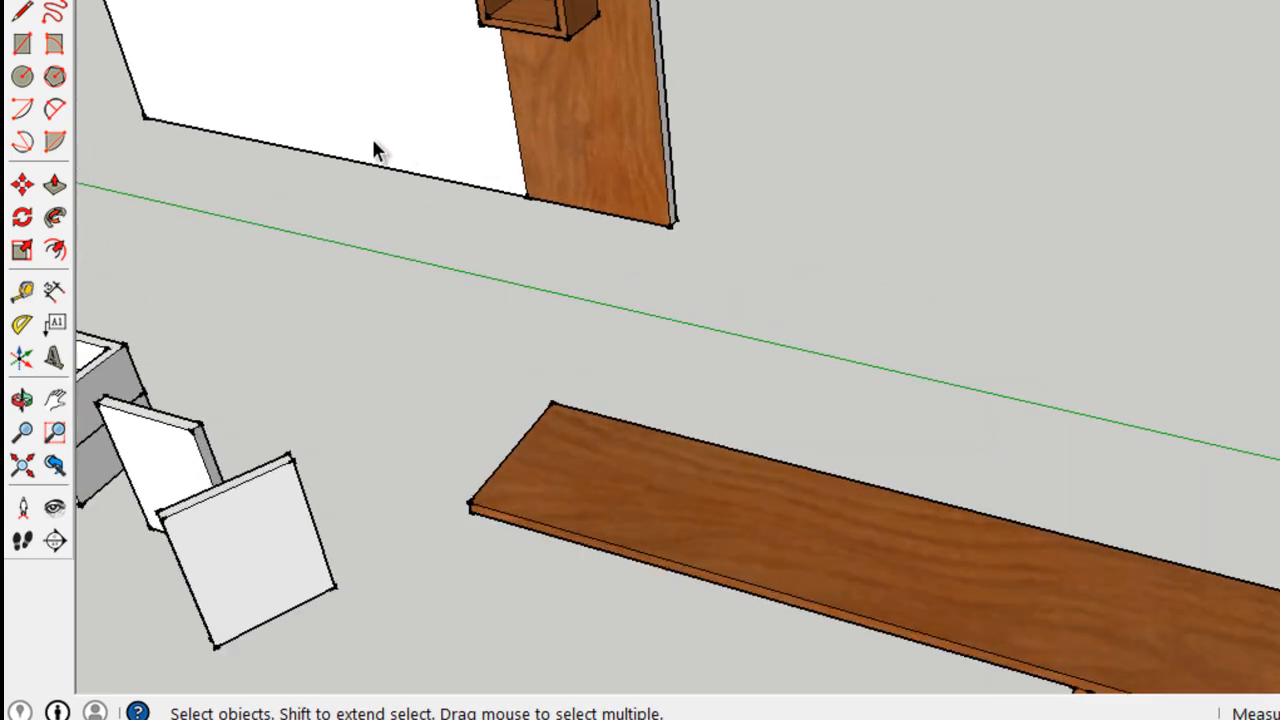
pyautogui.scroll(-5, 374, 143)
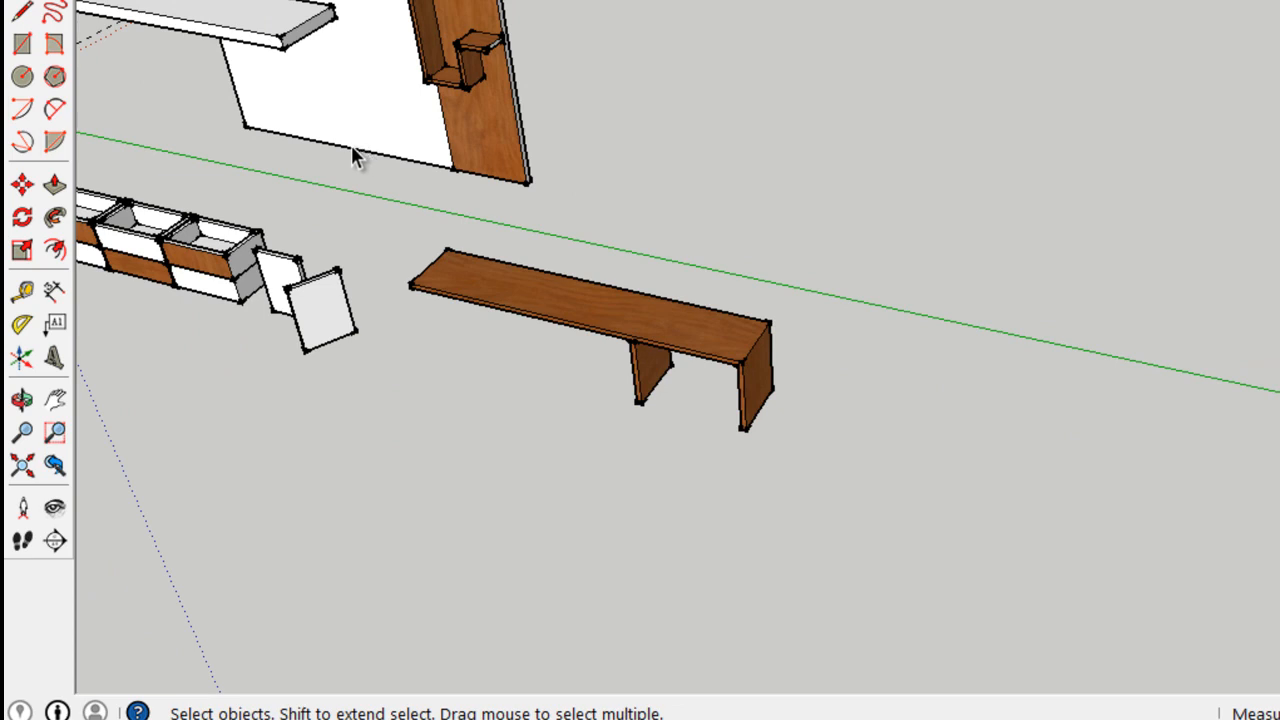
pyautogui.press('t')
pyautogui.click(330, 144)
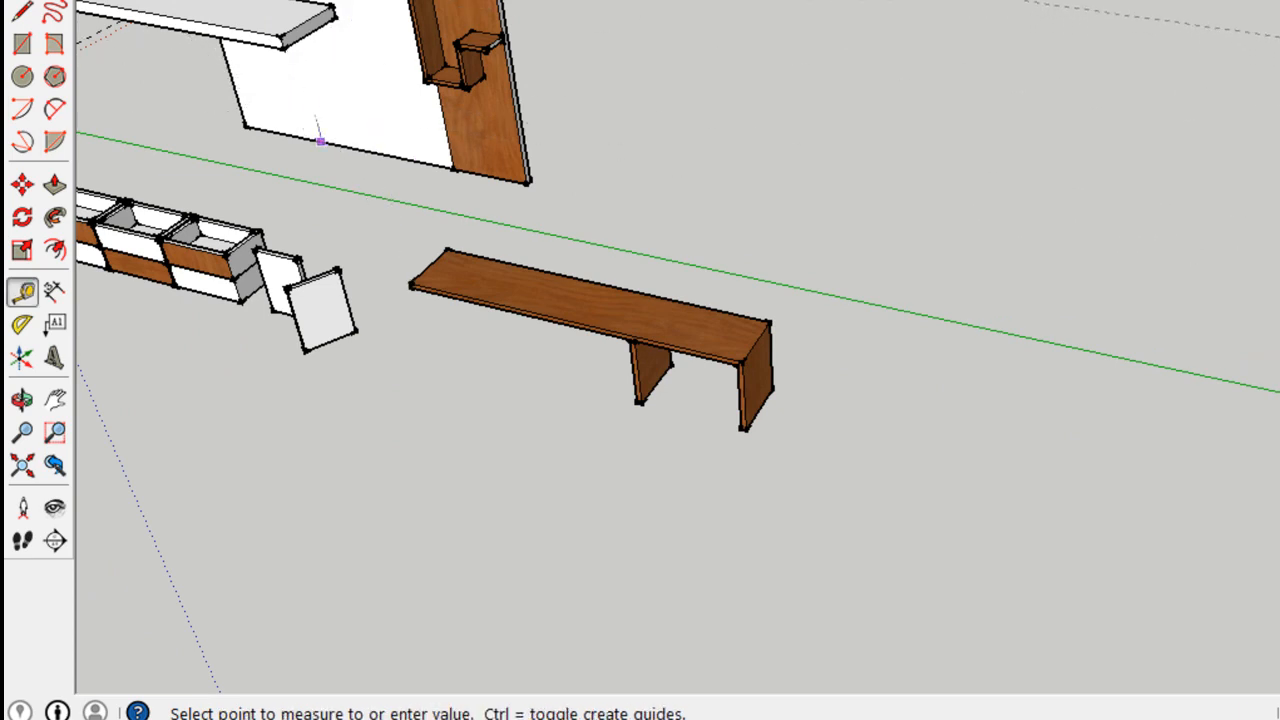
pyautogui.press('space')
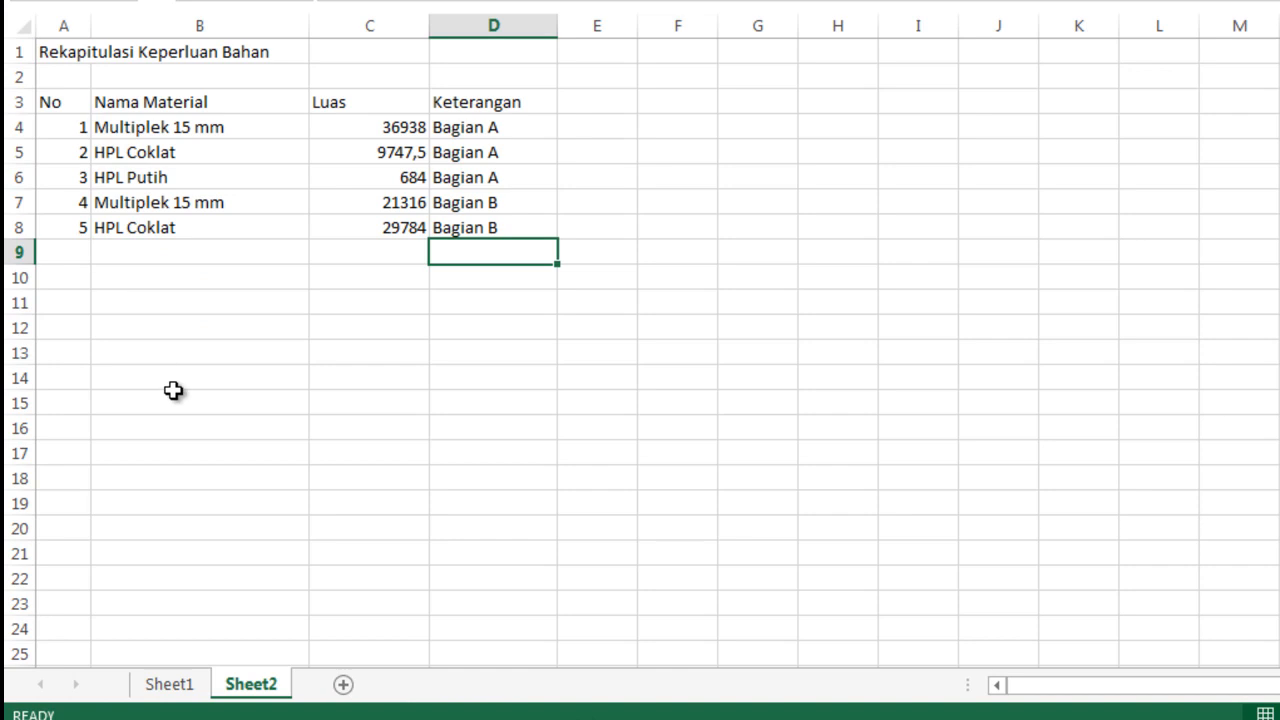
# Step: Switch back to Excel and add borders to all cells of the second Bagian B table, A24:D26, on Sheet1
pyautogui.click(170, 684)
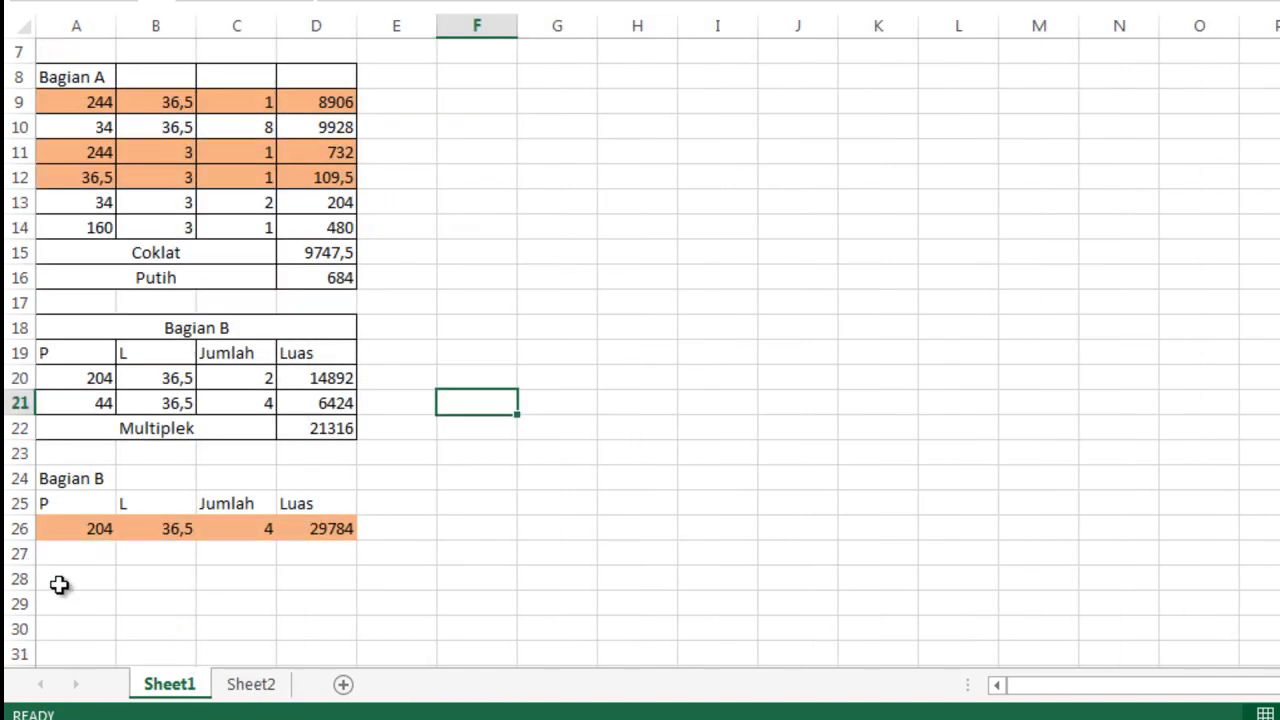
pyautogui.click(108, 576)
pyautogui.scroll(-3, 110, 560)
pyautogui.moveTo(51, 254); pyautogui.dragTo(337, 300)
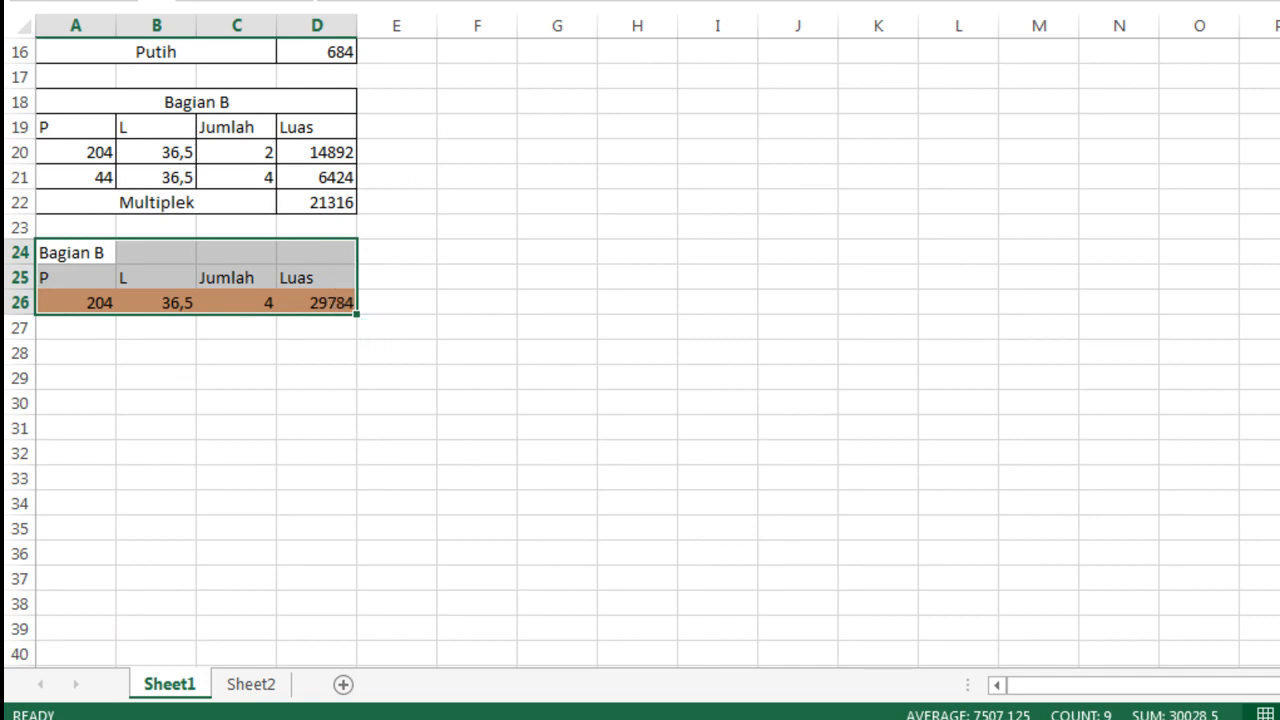
# Step: Start a Bagian C table with its title in A28 and the headers P, L and Jumlah in A29:C29
pyautogui.click(84, 352)
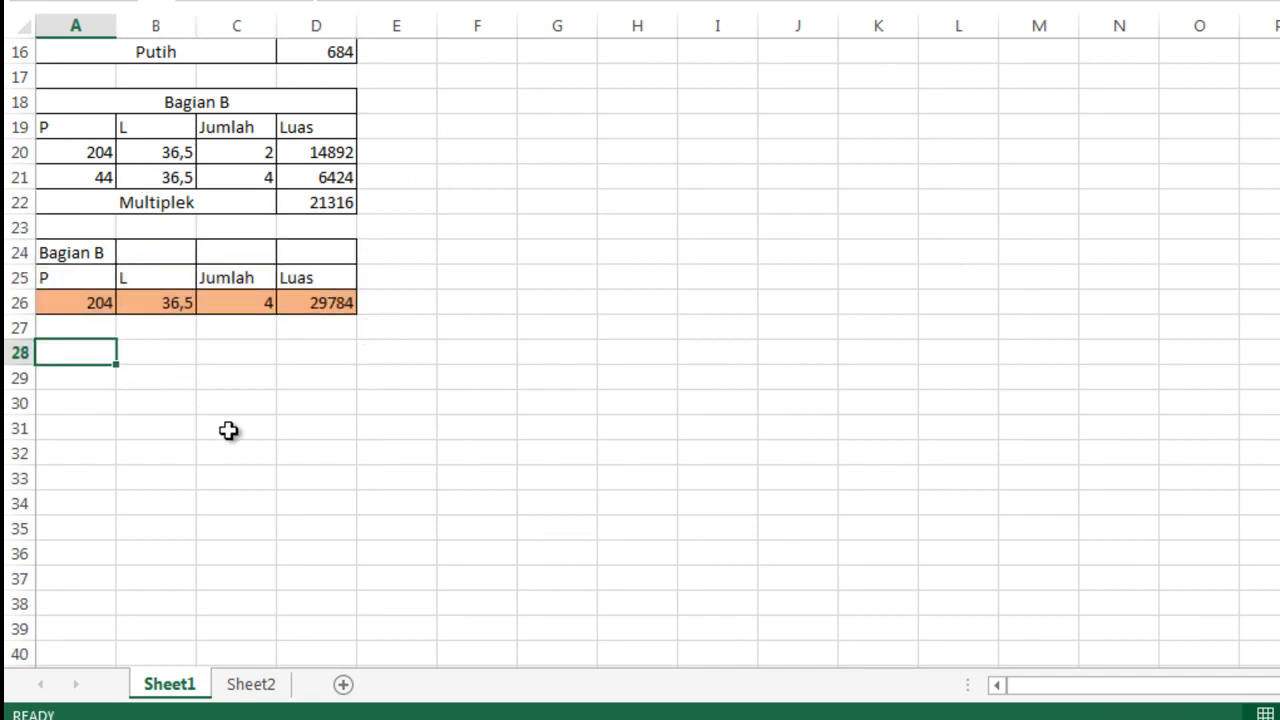
pyautogui.write('Bagian C')
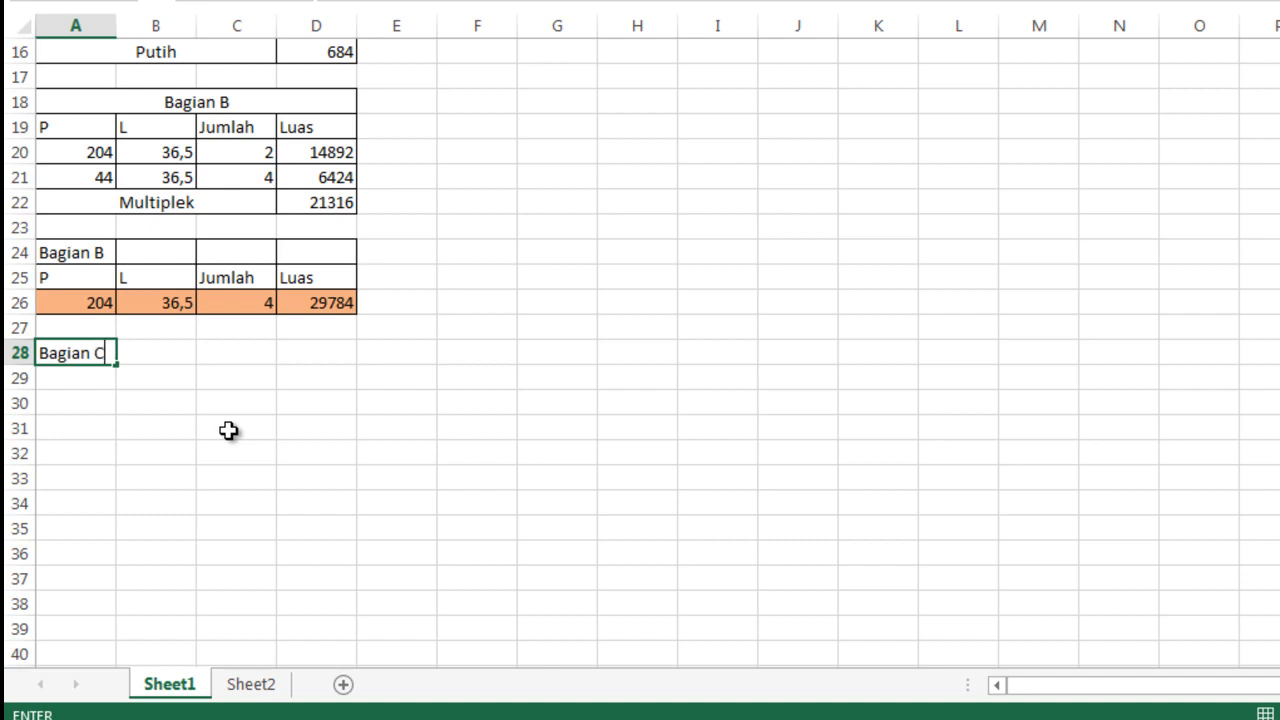
pyautogui.press('Tab')
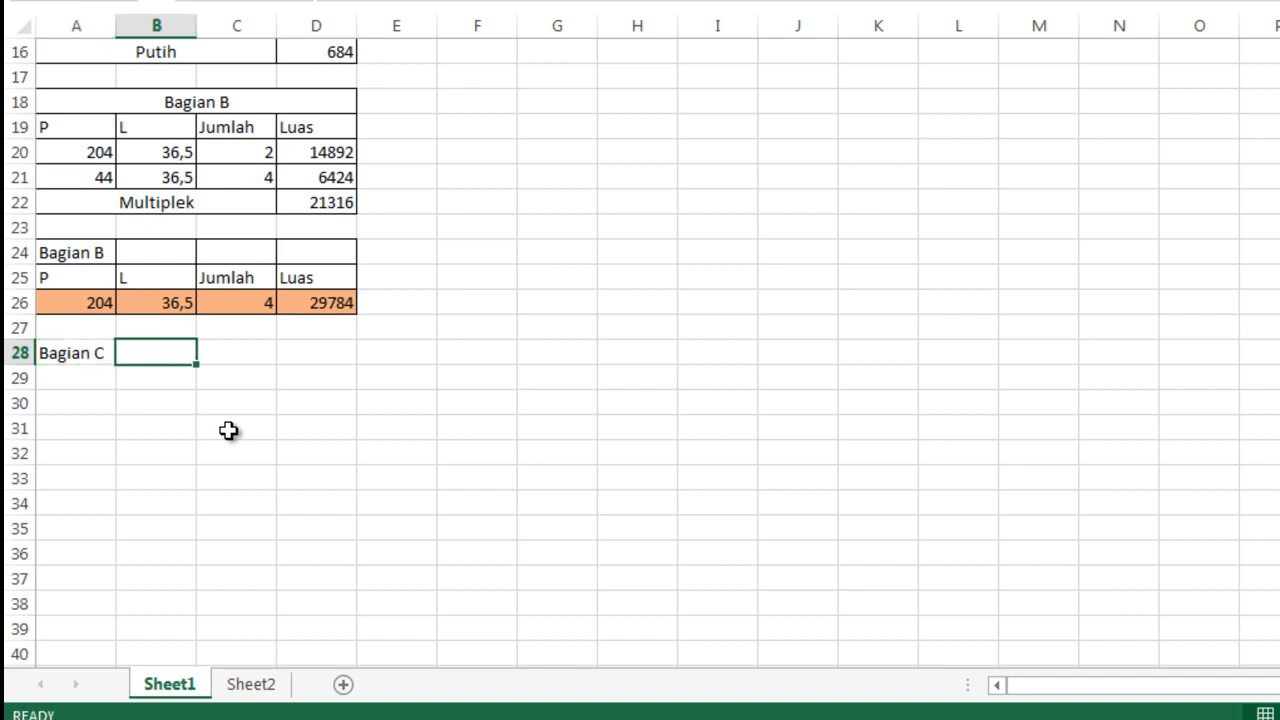
pyautogui.press('Return')
pyautogui.write('P')
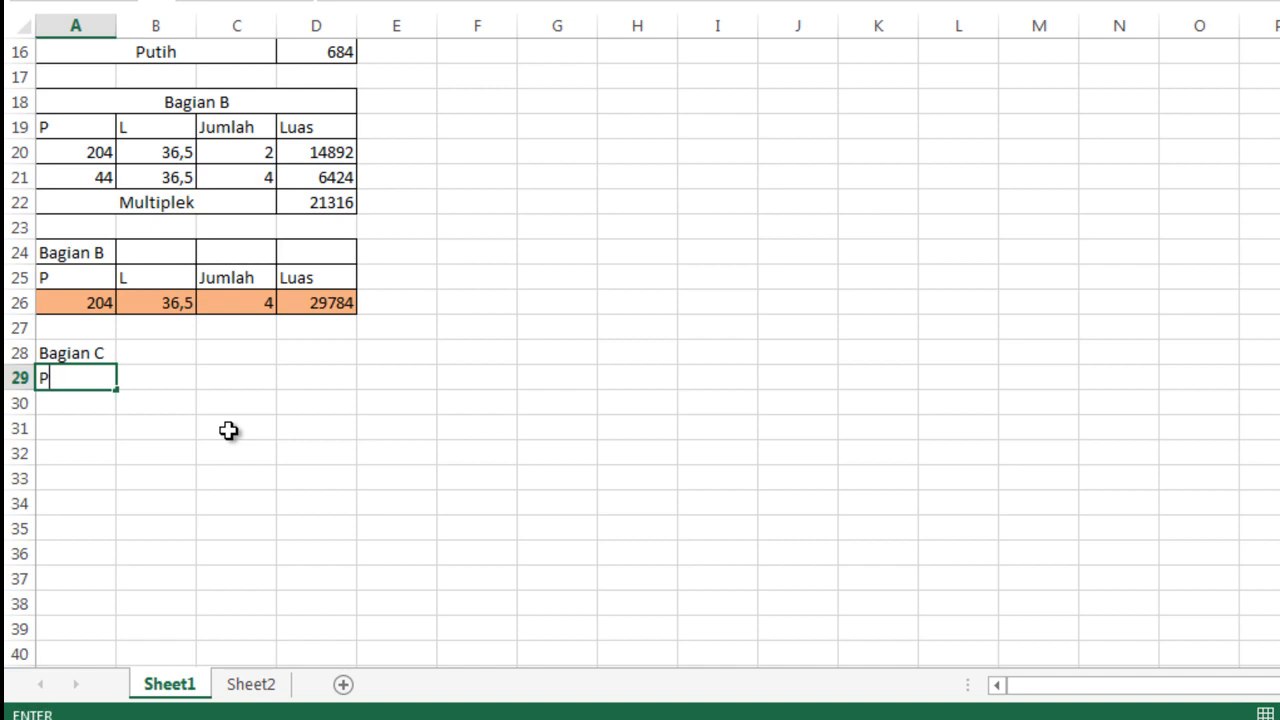
pyautogui.press('Tab')
pyautogui.write('L')
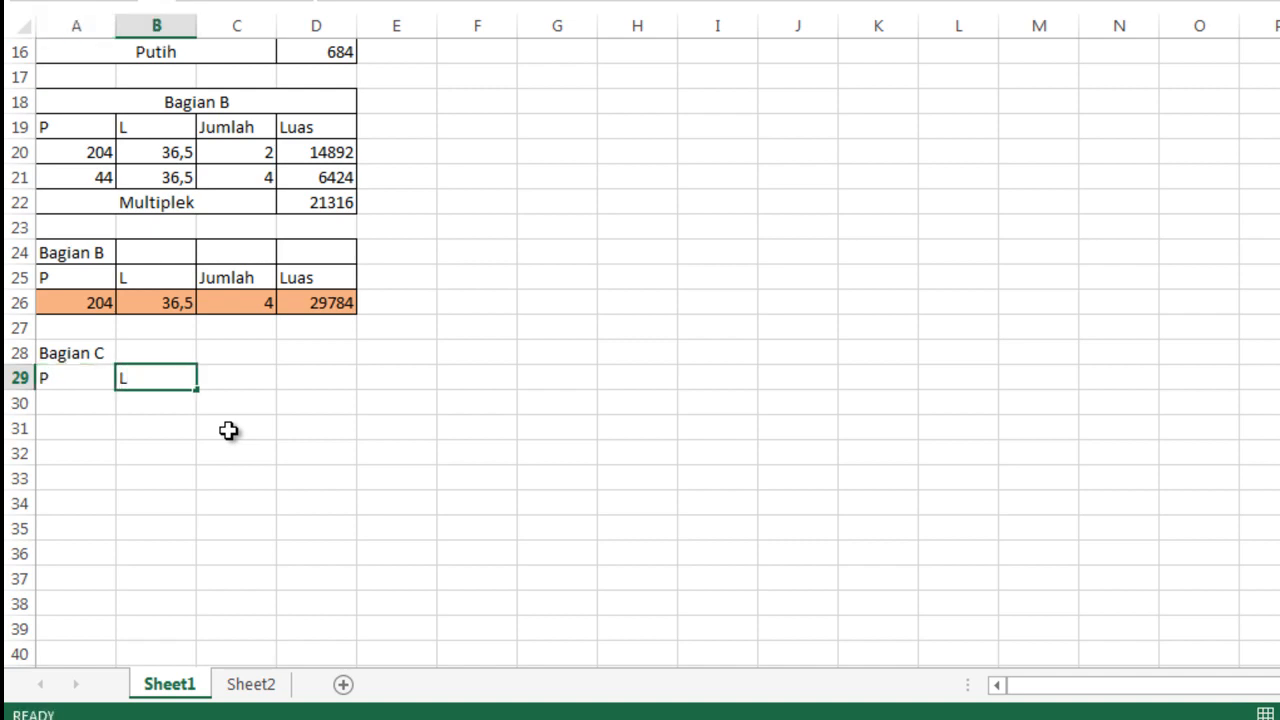
pyautogui.press('Tab')
pyautogui.write('Jumla')
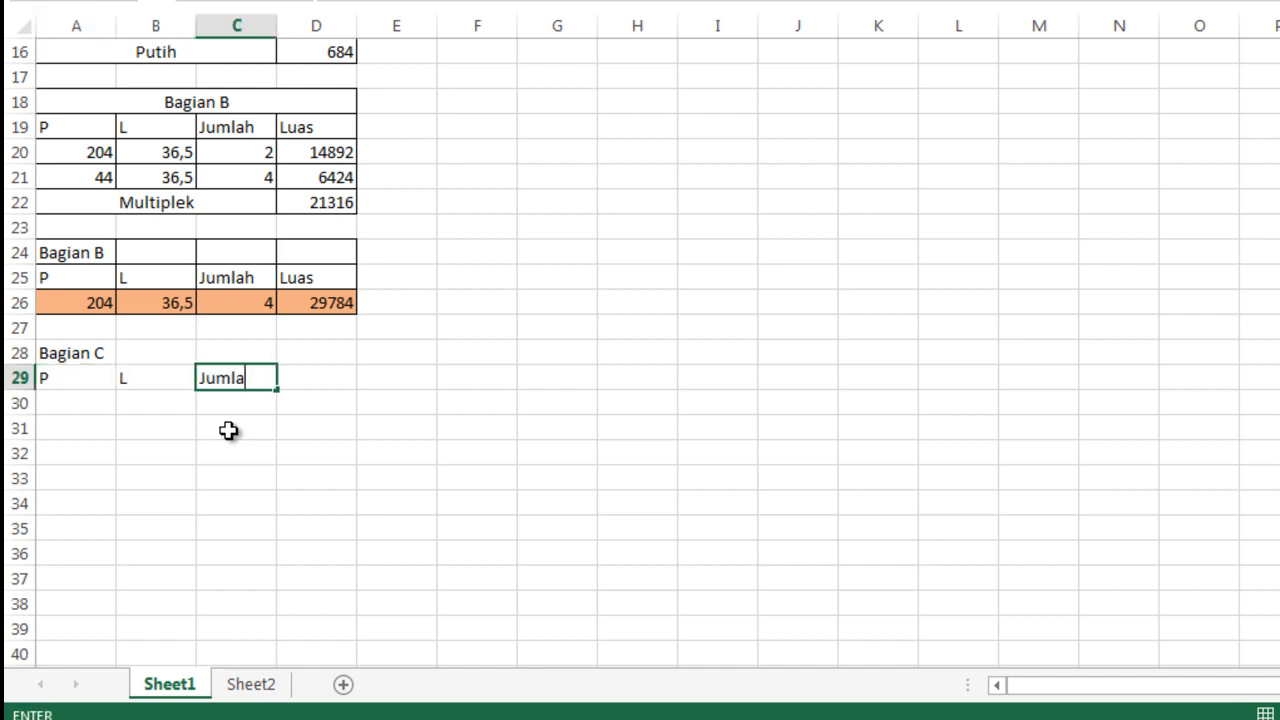
pyautogui.press('Tab')
# Step: Enter the Bagian C panel's length 244, width 186 and quantity 1 in A30:C30
pyautogui.press('Left')
pyautogui.press('Left')
pyautogui.press('Left')
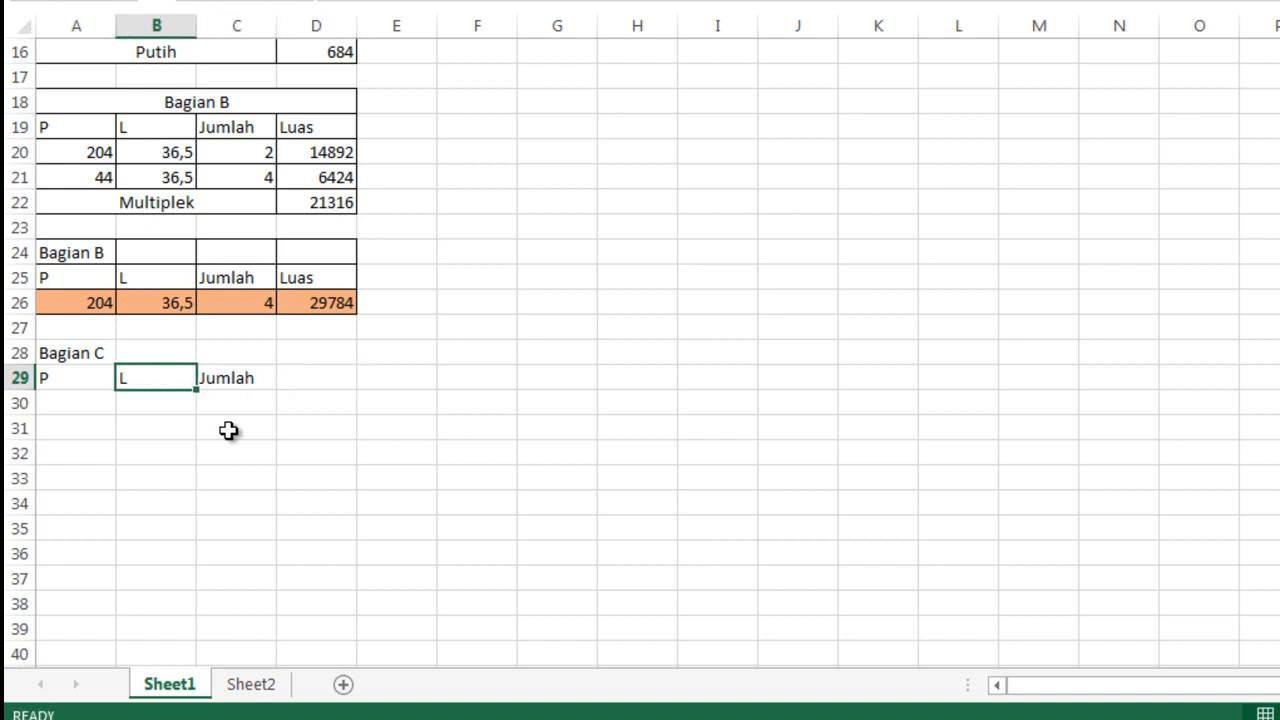
pyautogui.press('Down')
pyautogui.write('244')
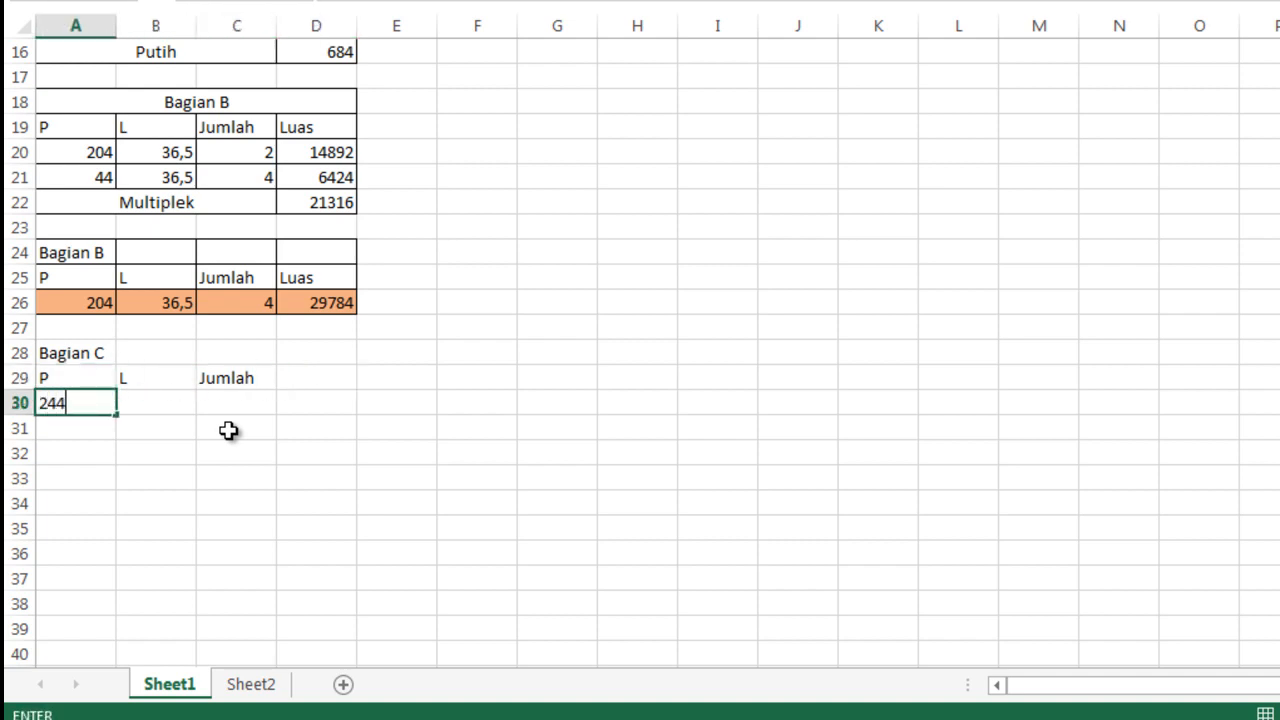
pyautogui.press('Tab')
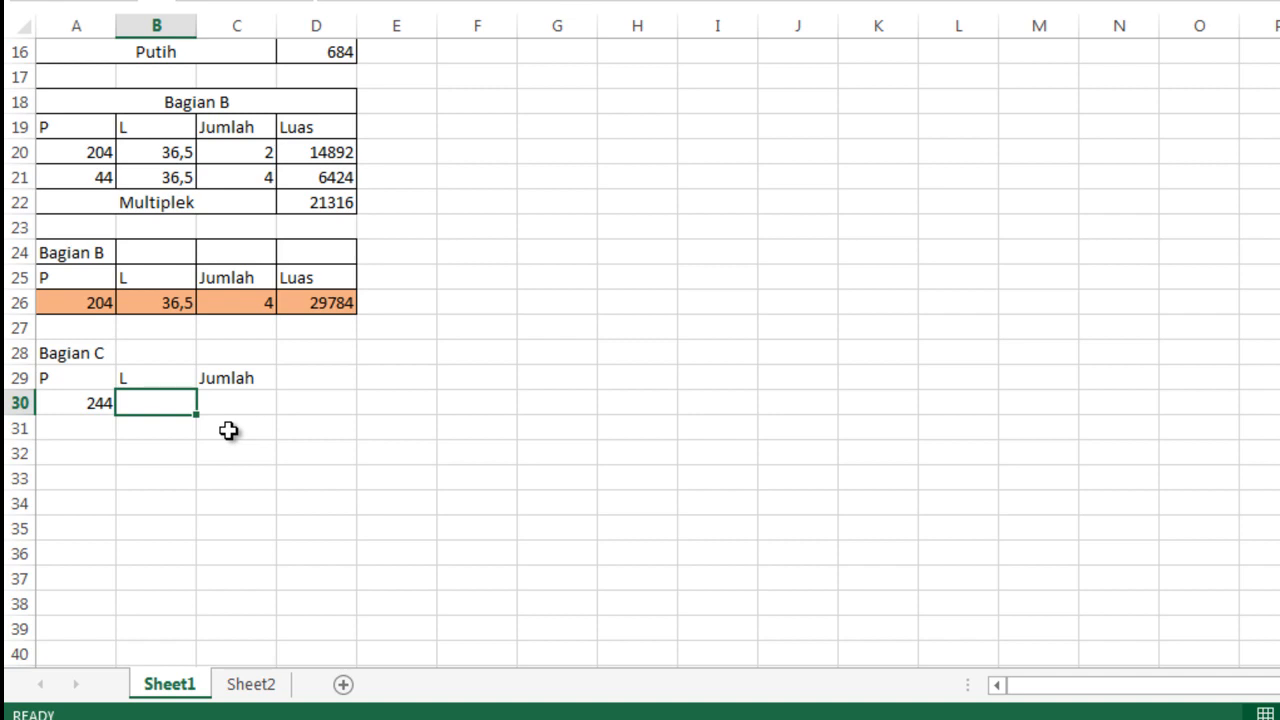
pyautogui.write('186')
pyautogui.press('Tab')
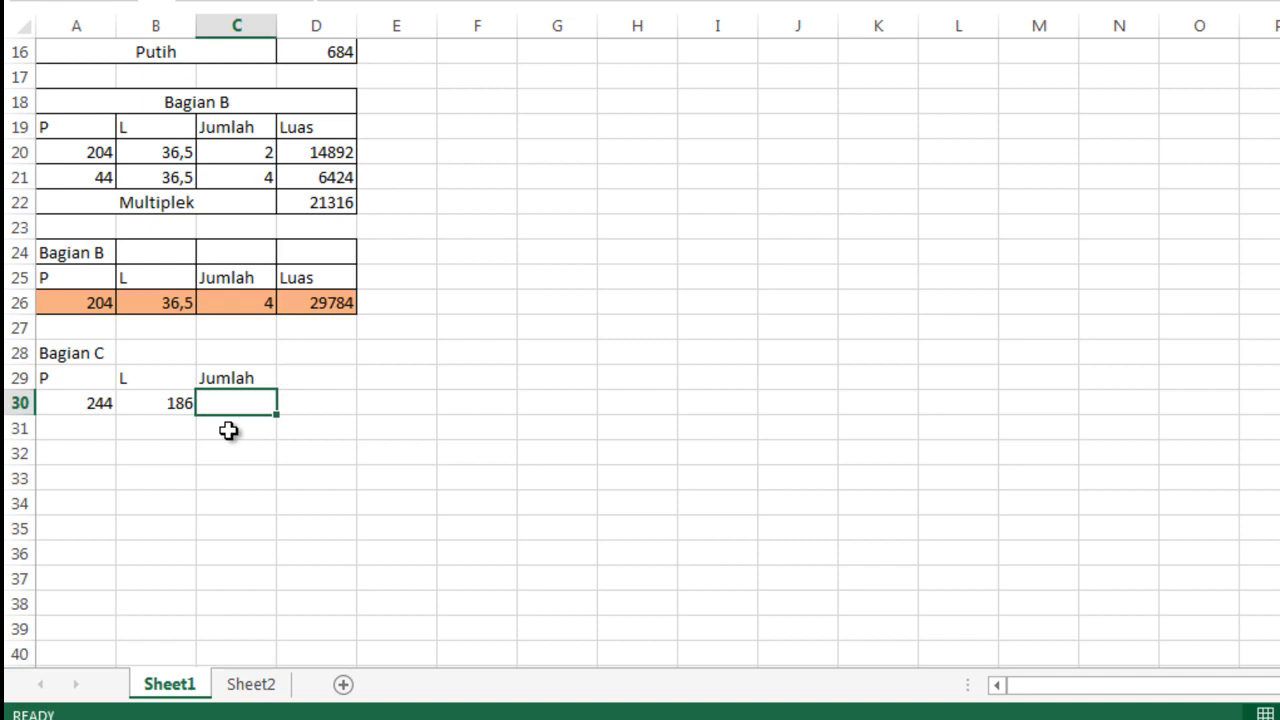
pyautogui.write('1')
pyautogui.press('Tab')
# Step: Calculate the Bagian C panel area in D30 with the formula =A30*B30*C30
pyautogui.write('=')
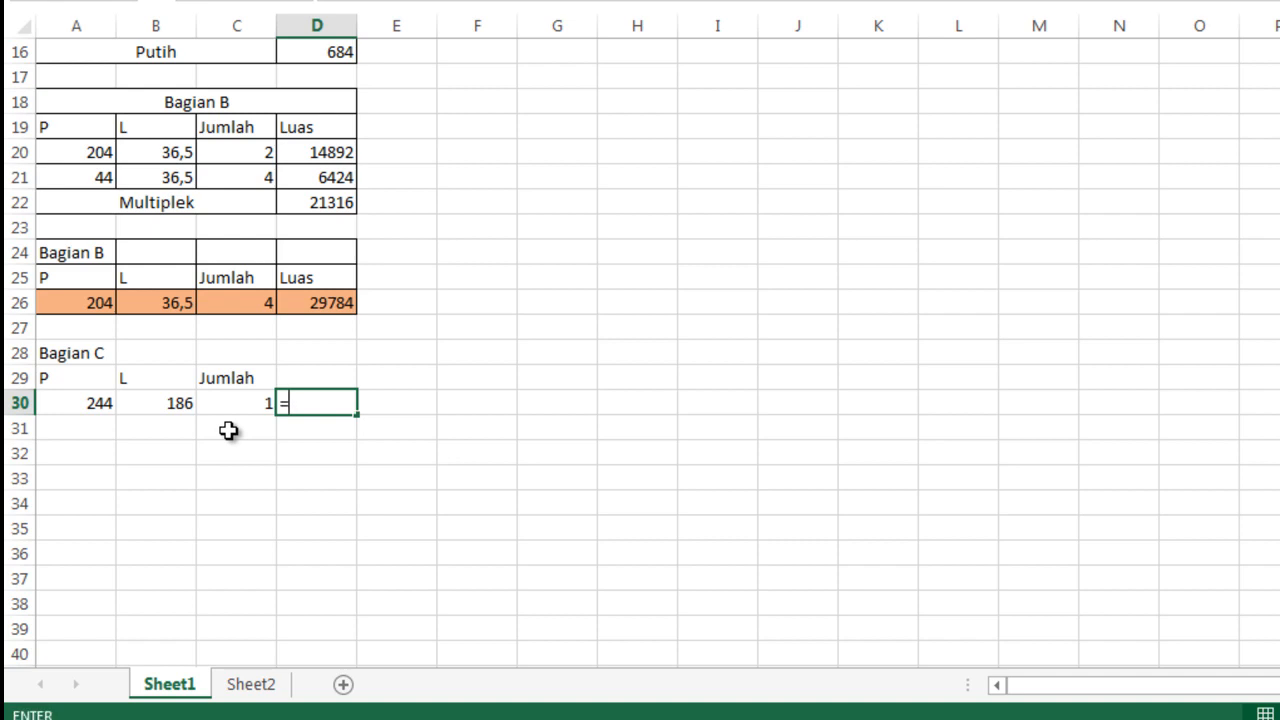
pyautogui.click(75, 405)
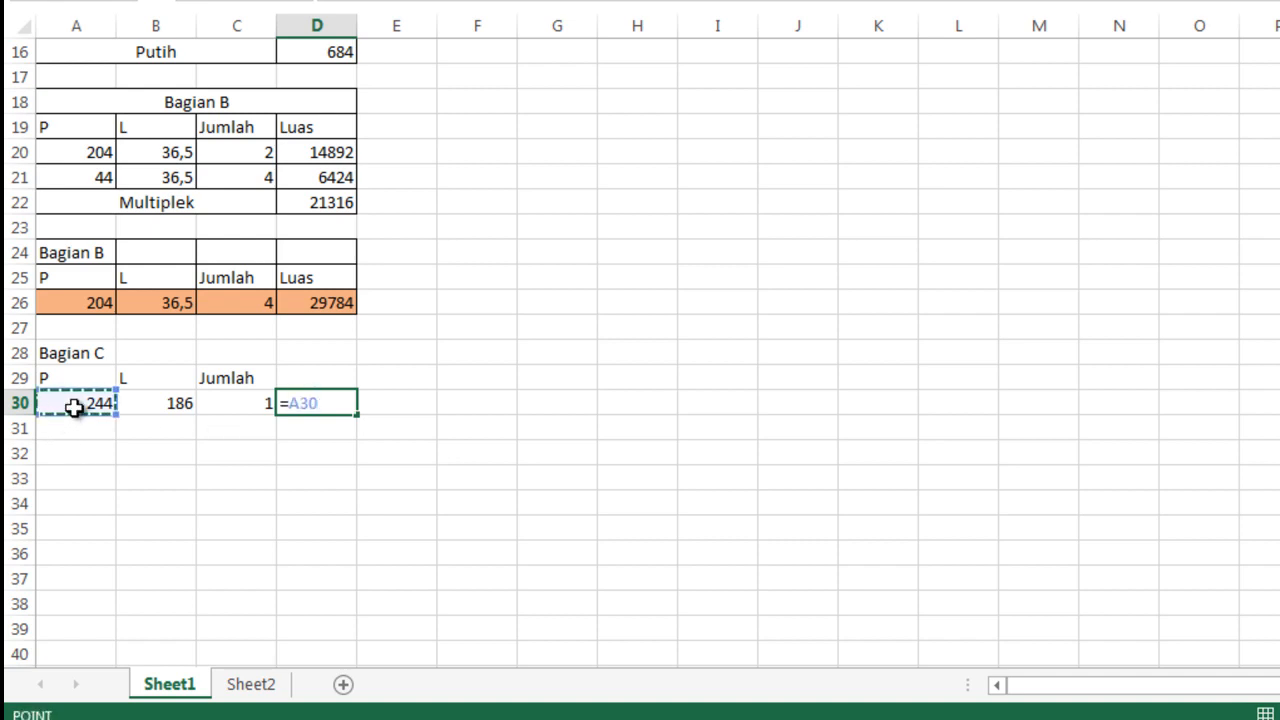
pyautogui.write('*')
pyautogui.click(162, 406)
pyautogui.write('*')
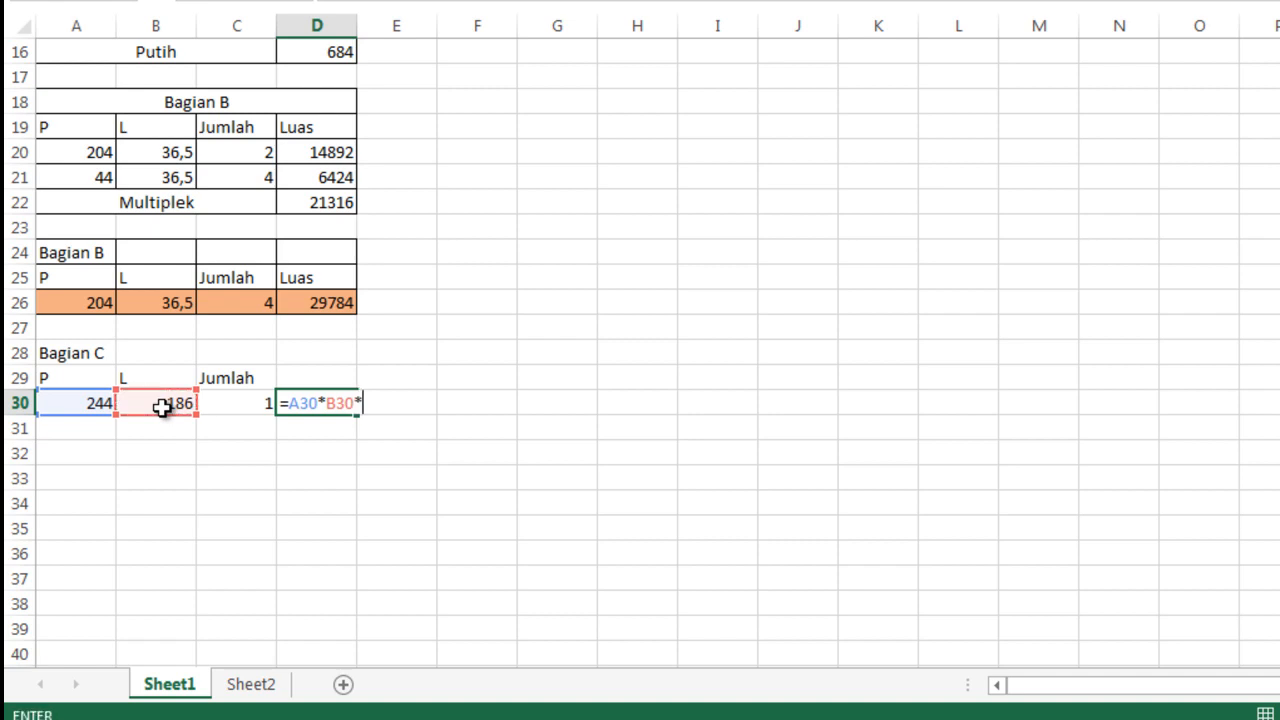
pyautogui.click(264, 406)
pyautogui.press('Return')
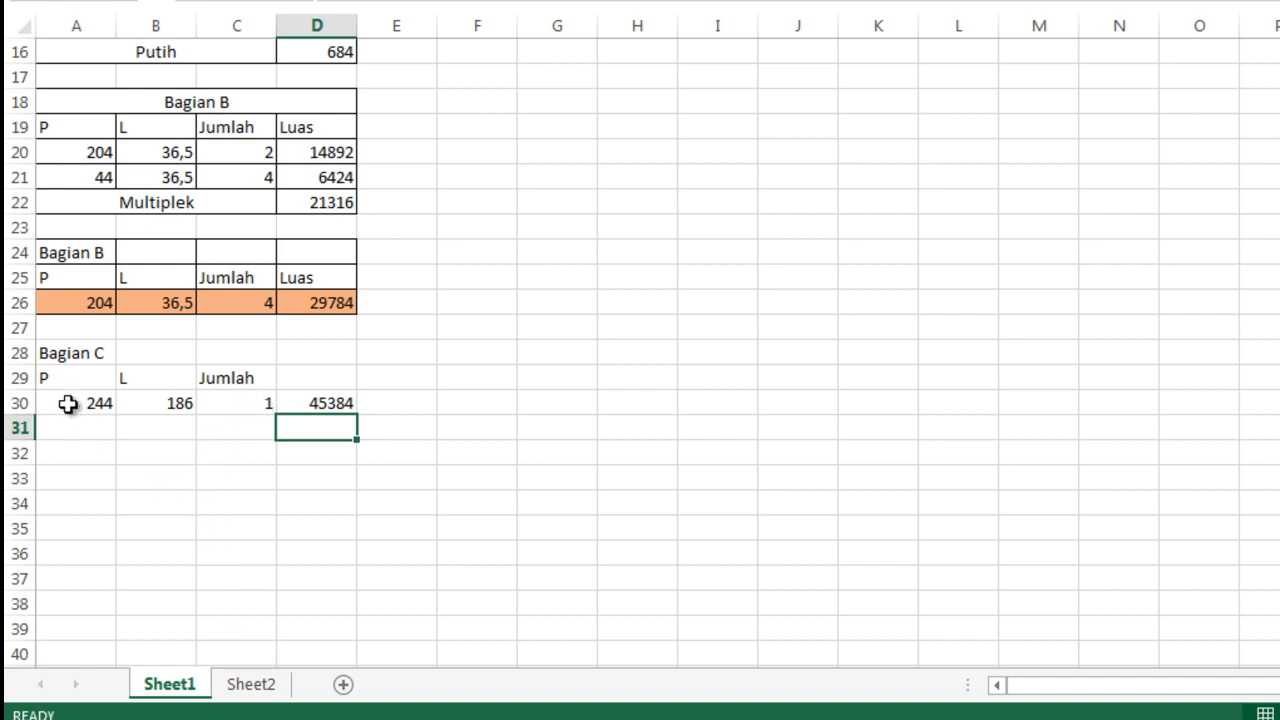
# Step: Add borders to all cells of the Bagian C table, A28:D30, and merge cells A31:C31 beneath it
pyautogui.moveTo(63, 354); pyautogui.dragTo(323, 403)
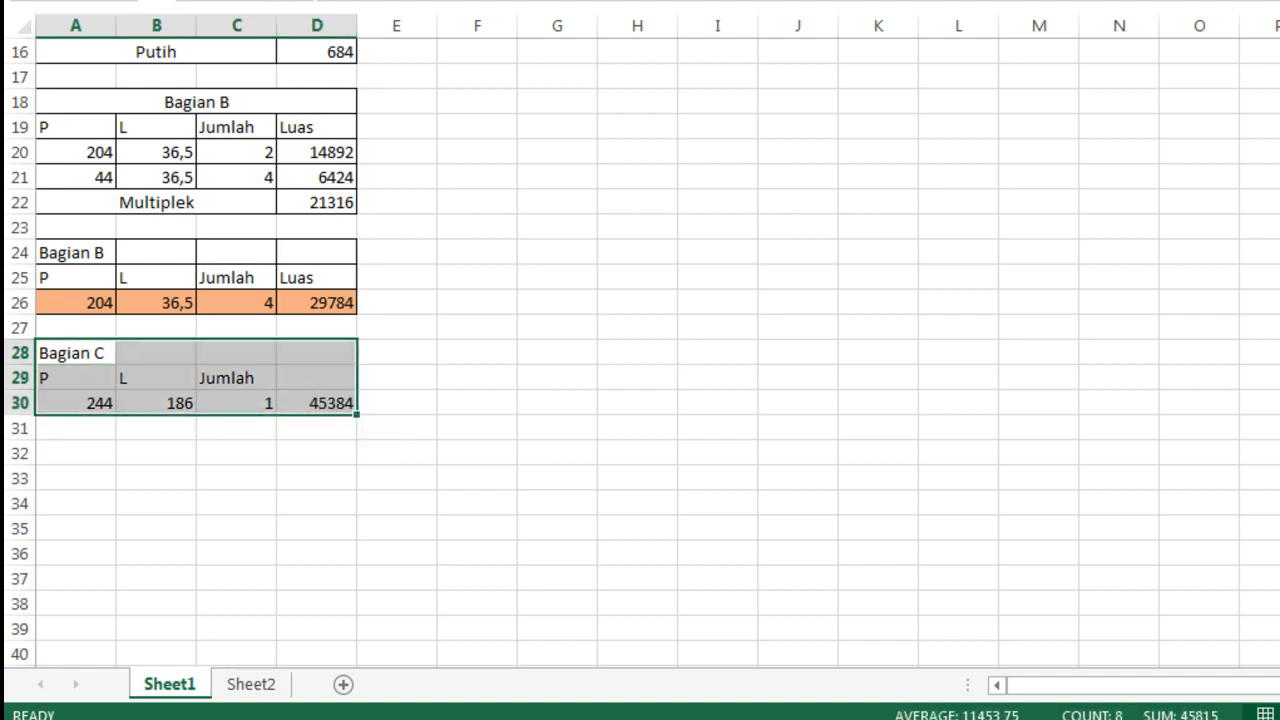
pyautogui.click(229, 469)
pyautogui.click(78, 426)
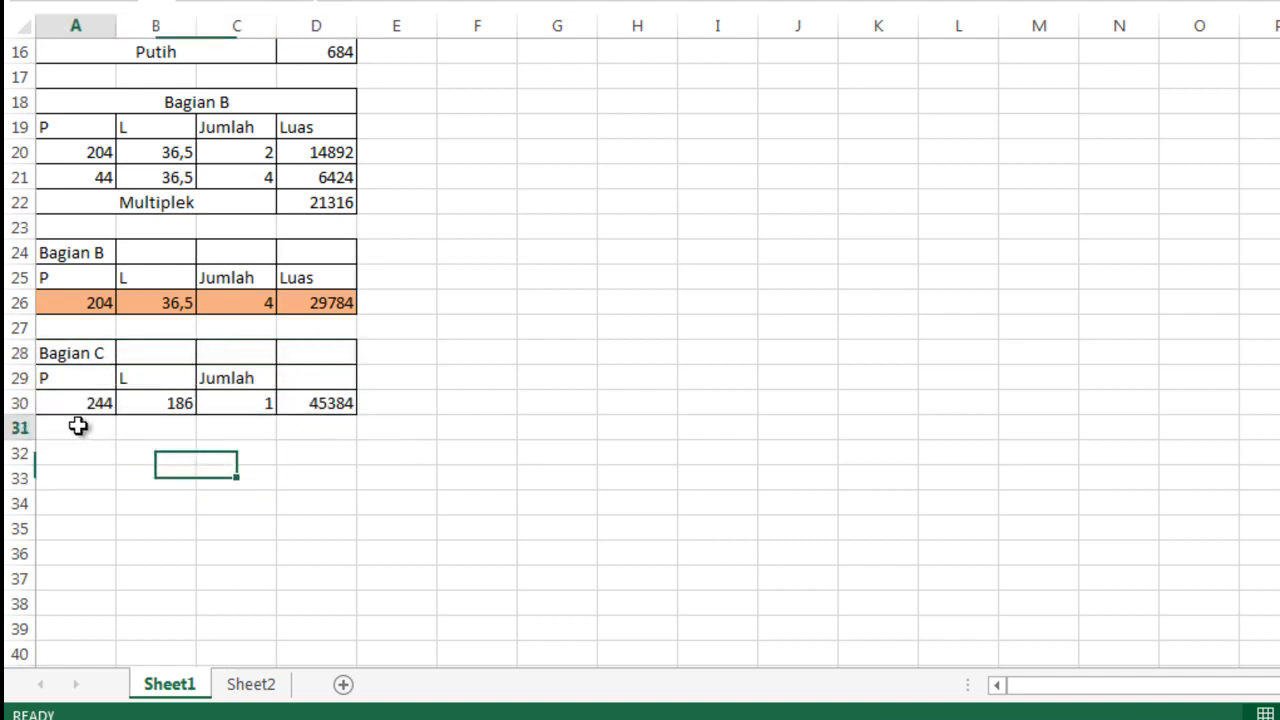
pyautogui.moveTo(78, 426); pyautogui.dragTo(229, 426)
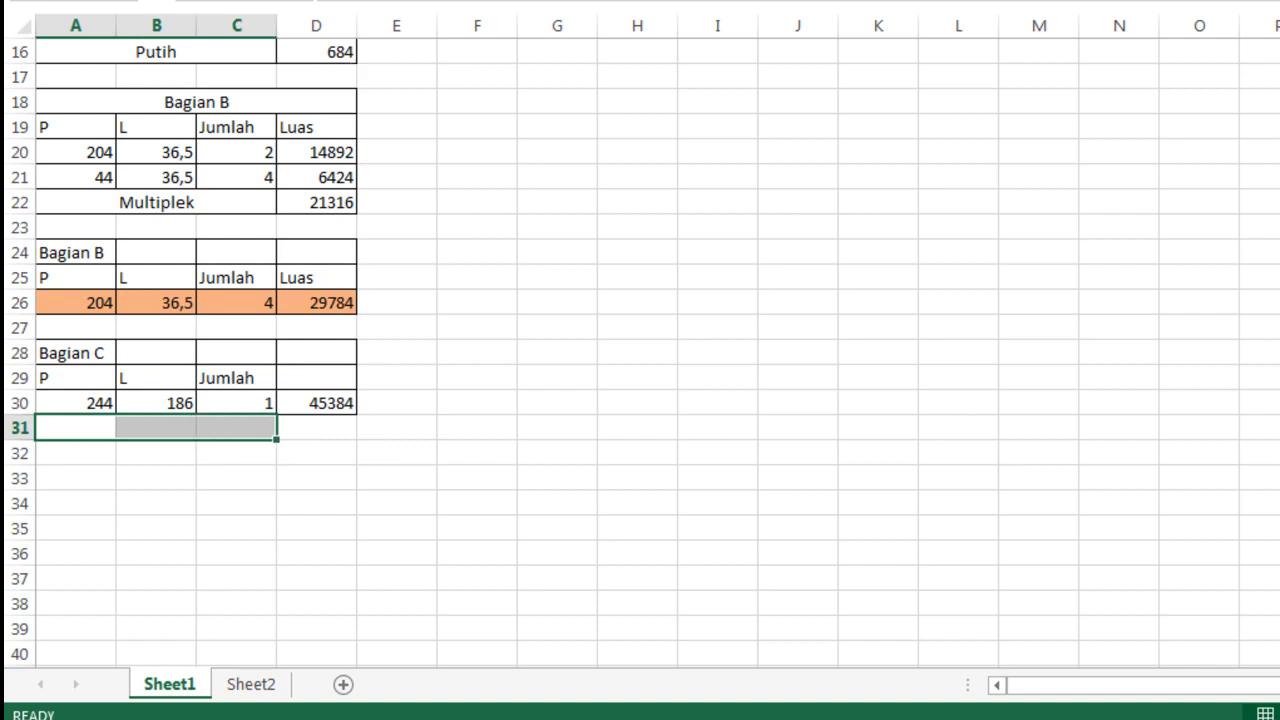
pyautogui.click(330, 426)
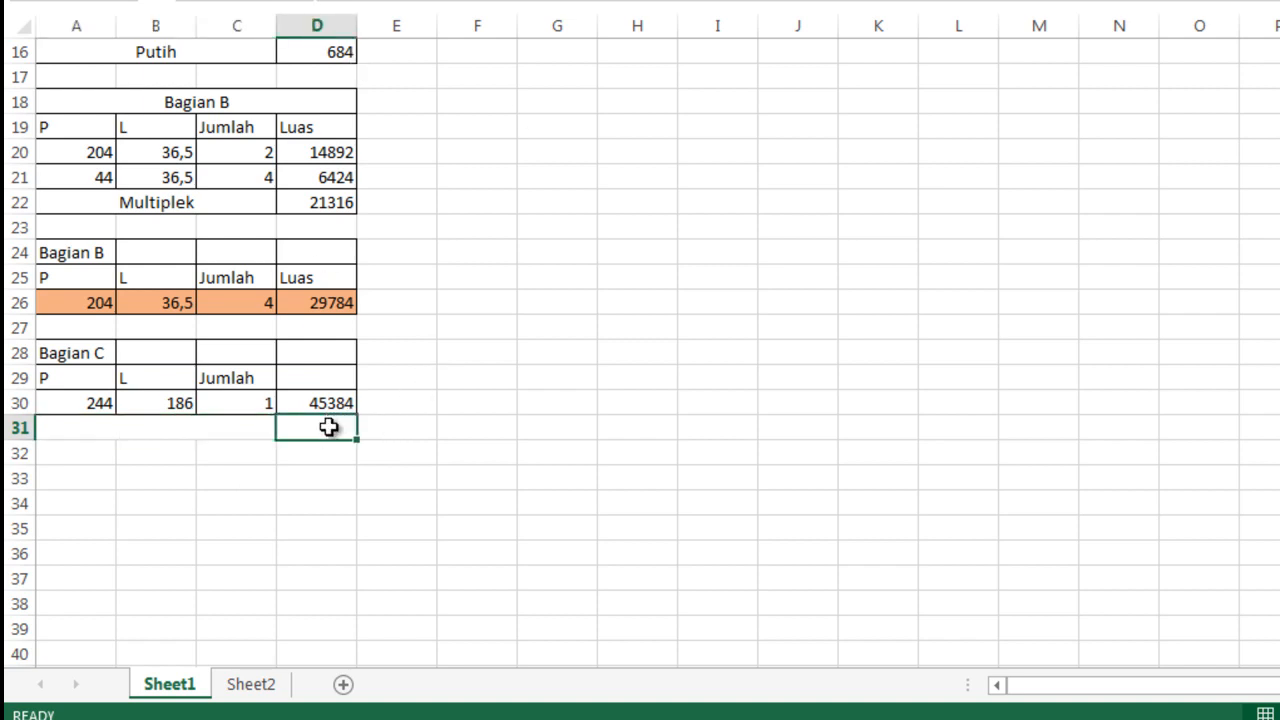
pyautogui.click(206, 434)
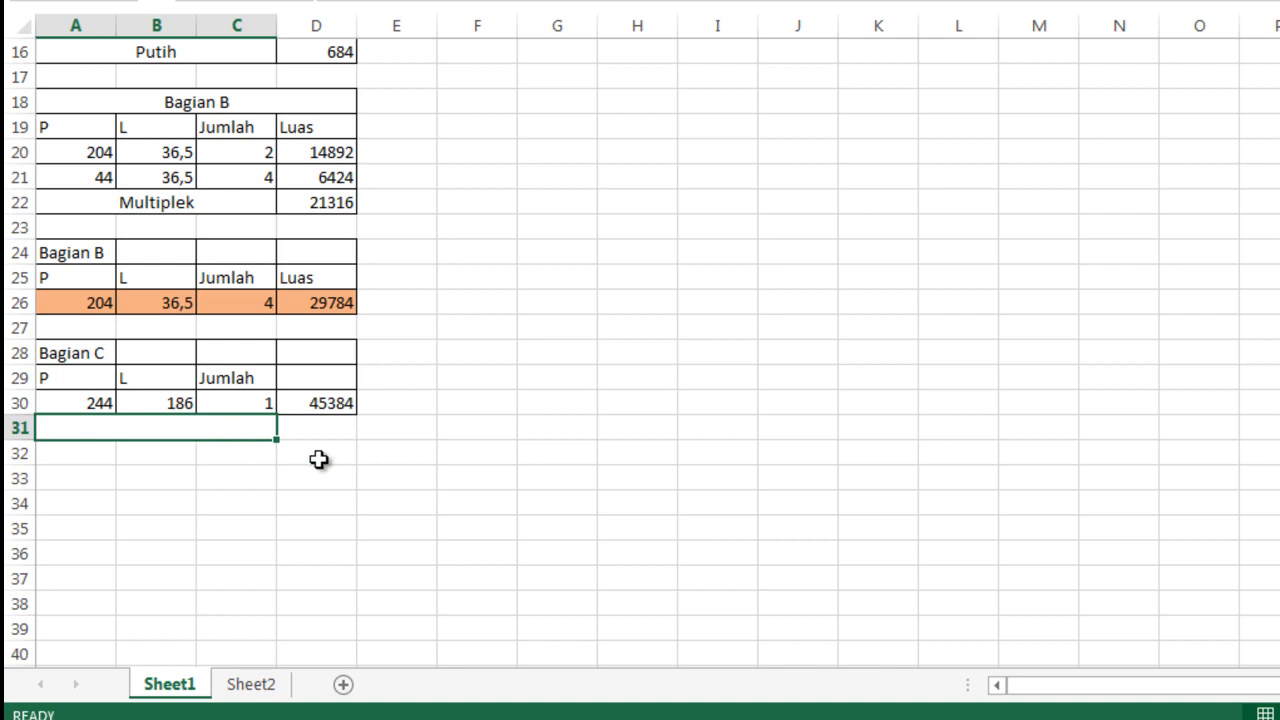
pyautogui.click(193, 520)
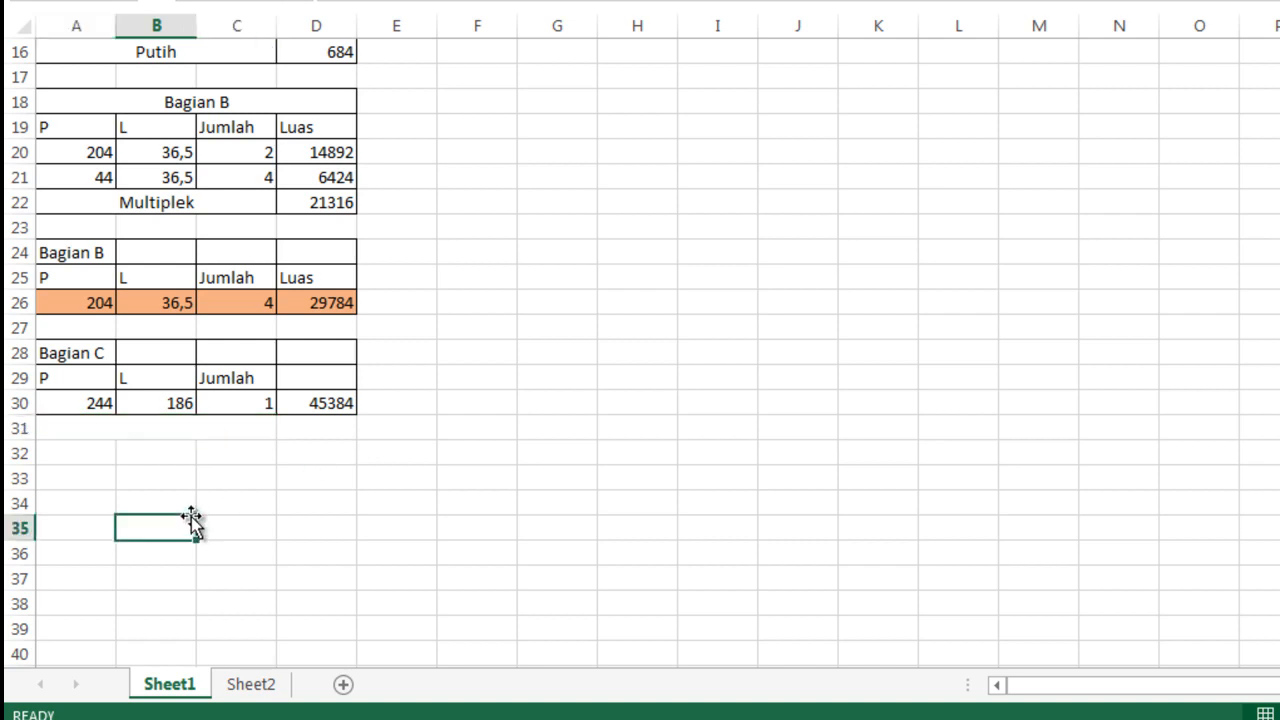
# Step: Enter the title Bagian B in A33 for another table below the Bagian C table
pyautogui.click(62, 468)
pyautogui.write('Bagian')
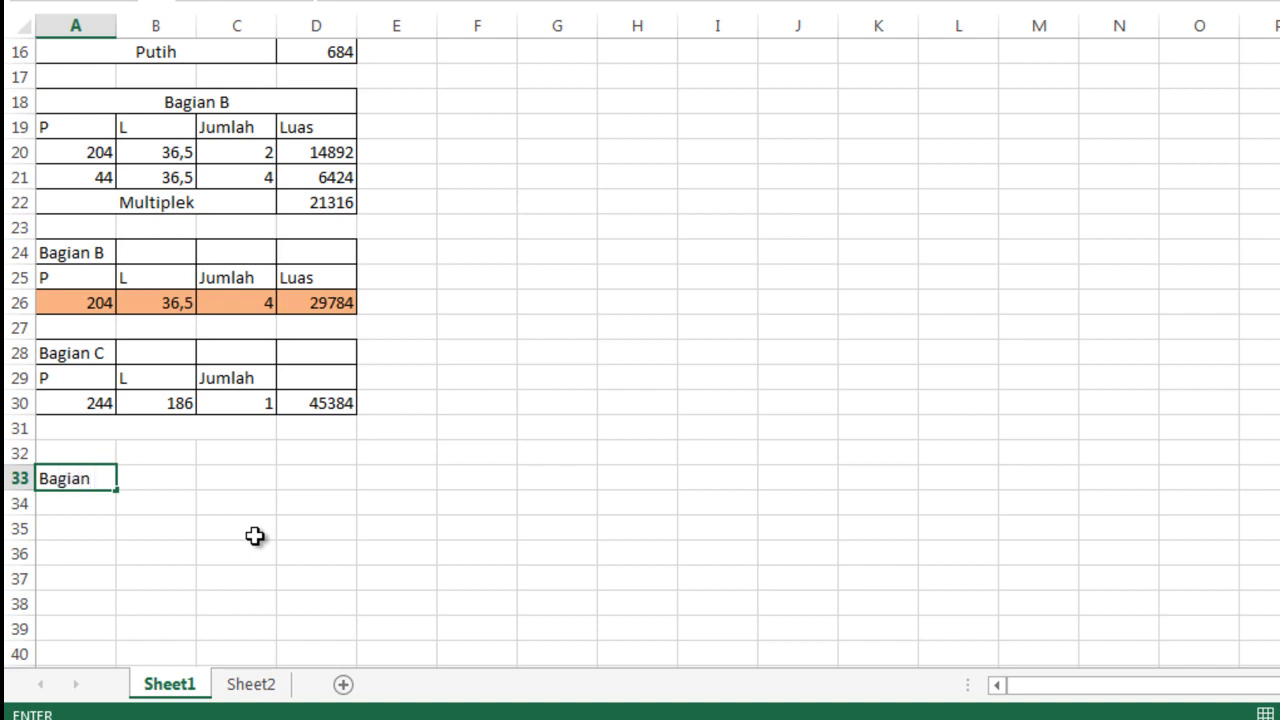
pyautogui.write(' B')
pyautogui.press('Return')
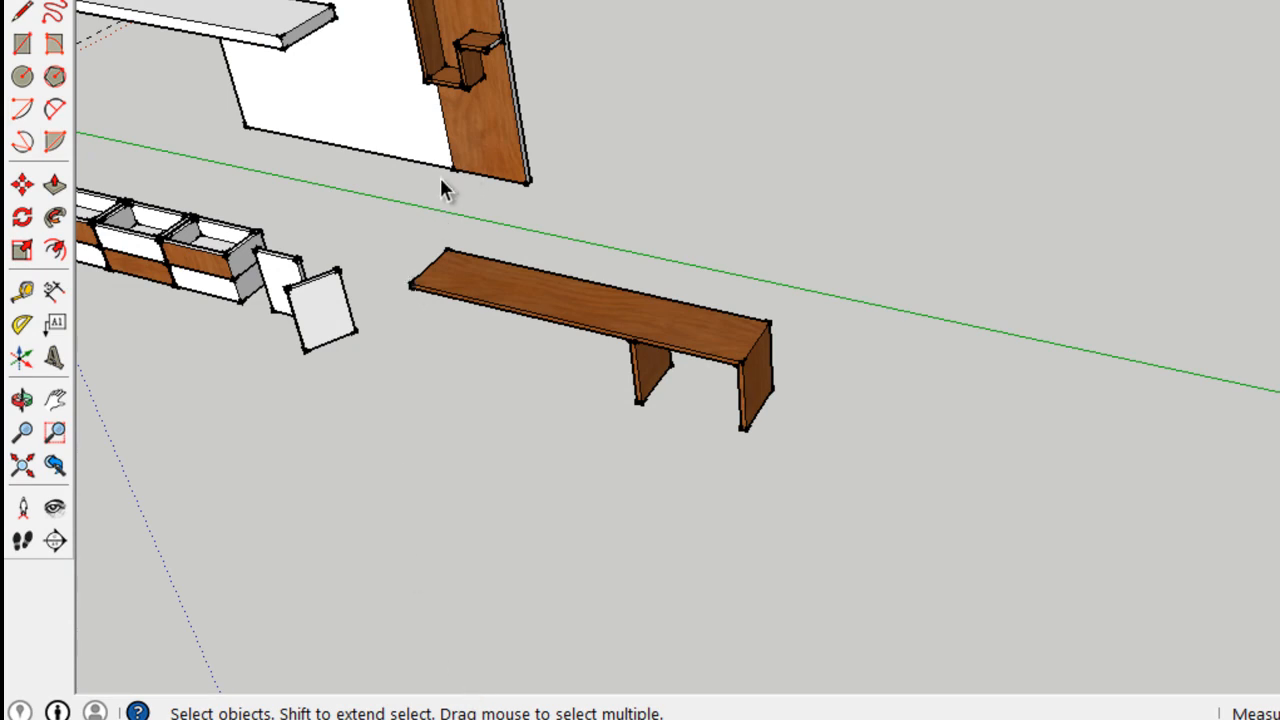
# Step: Switch to the SketchUp model and measure the width of the back panel's white area, from its outer edge to the brown strip
pyautogui.press('t')
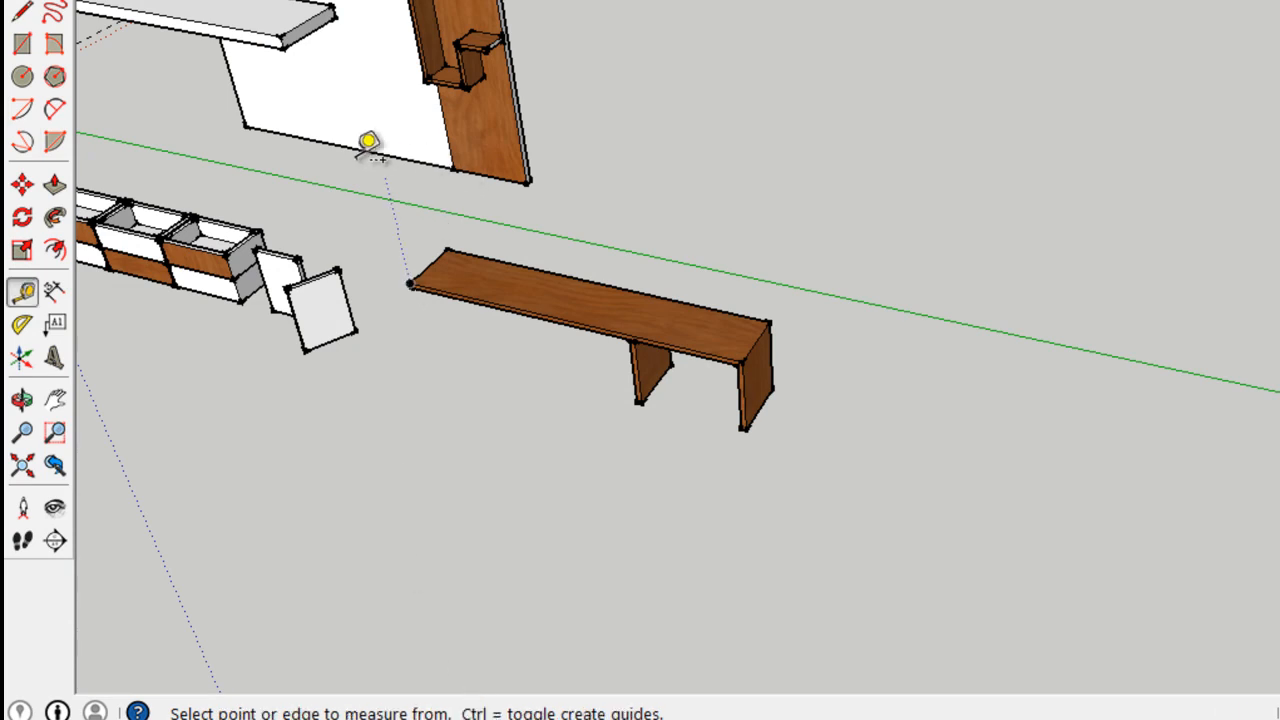
pyautogui.click(257, 87)
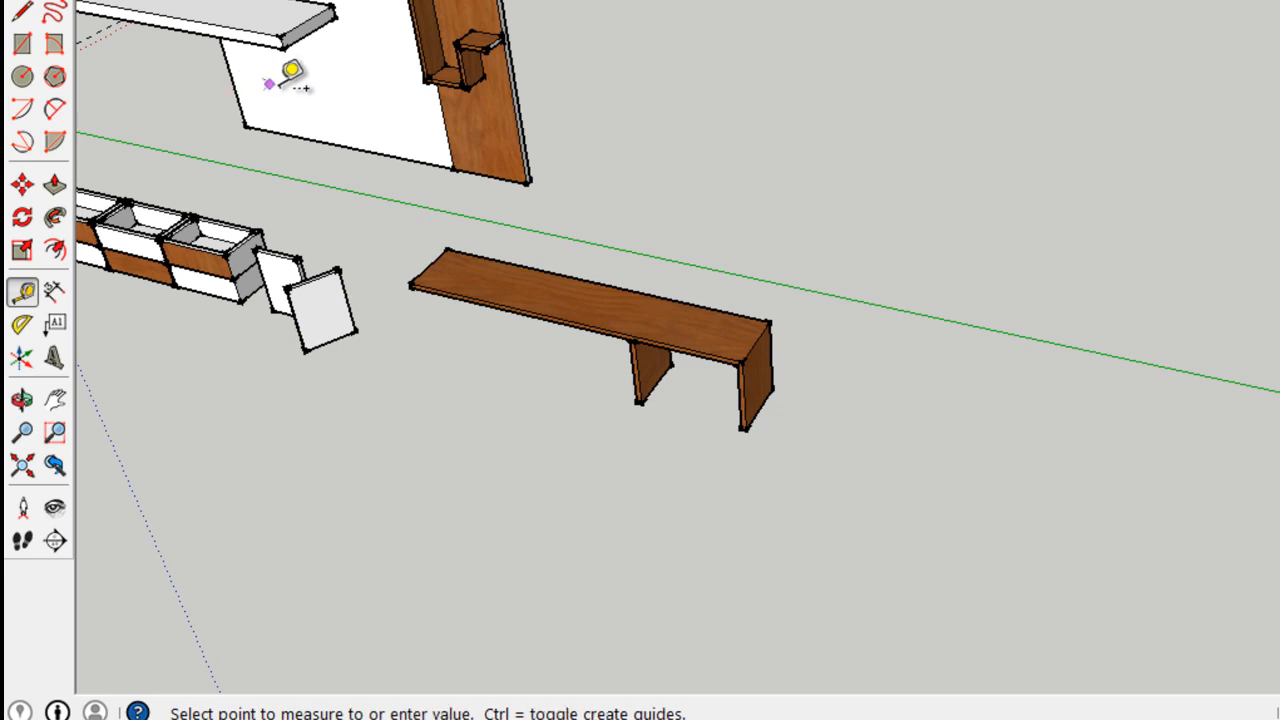
pyautogui.scroll(4, 371, 120)
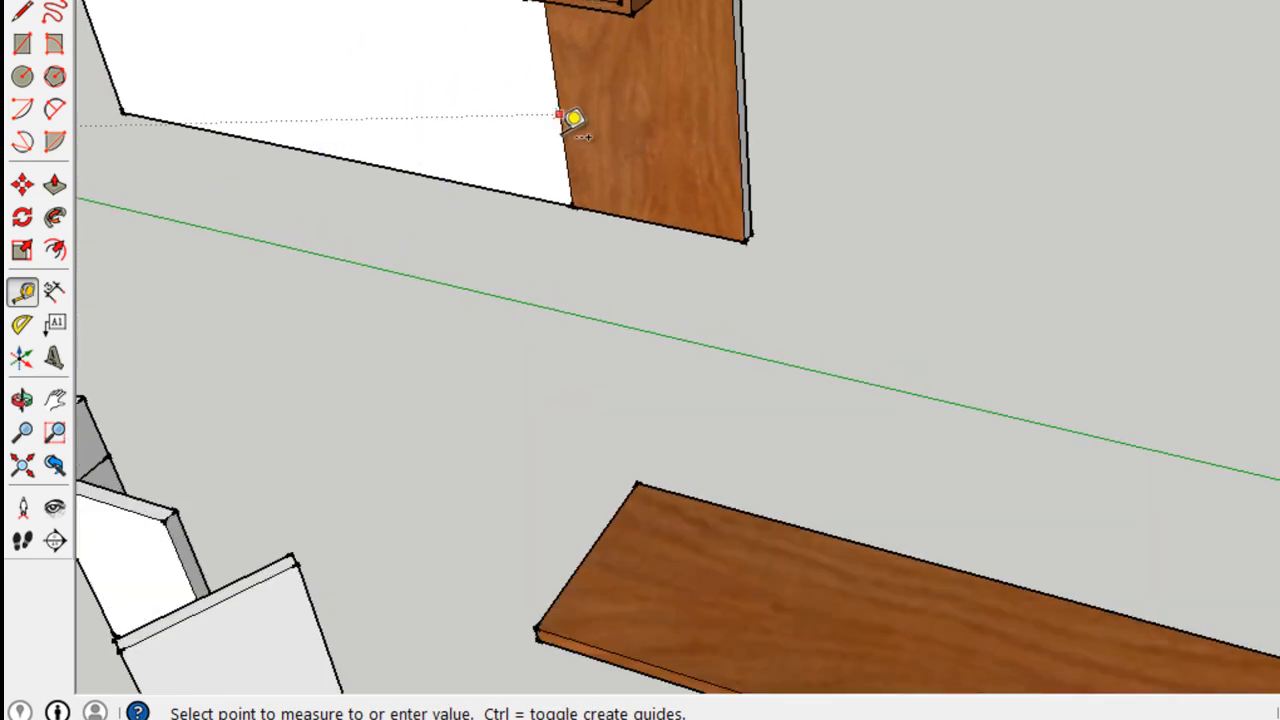
pyautogui.scroll(-4, 571, 120)
pyautogui.press('space')
pyautogui.press('o')
pyautogui.moveTo(397, 163); pyautogui.dragTo(12, 262)
pyautogui.press('h')
pyautogui.moveTo(235, 246); pyautogui.dragTo(592, 240)
pyautogui.scroll(4, 591, 263)
pyautogui.press('t')
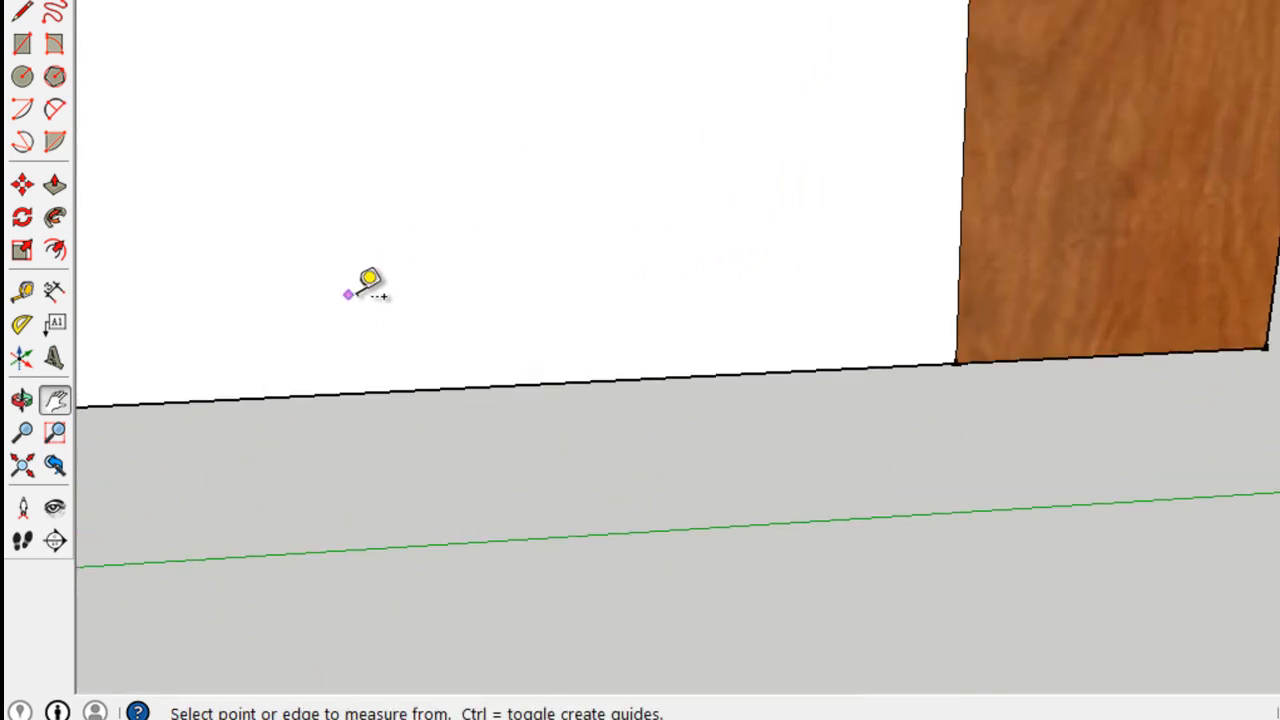
pyautogui.scroll(-5, 369, 280)
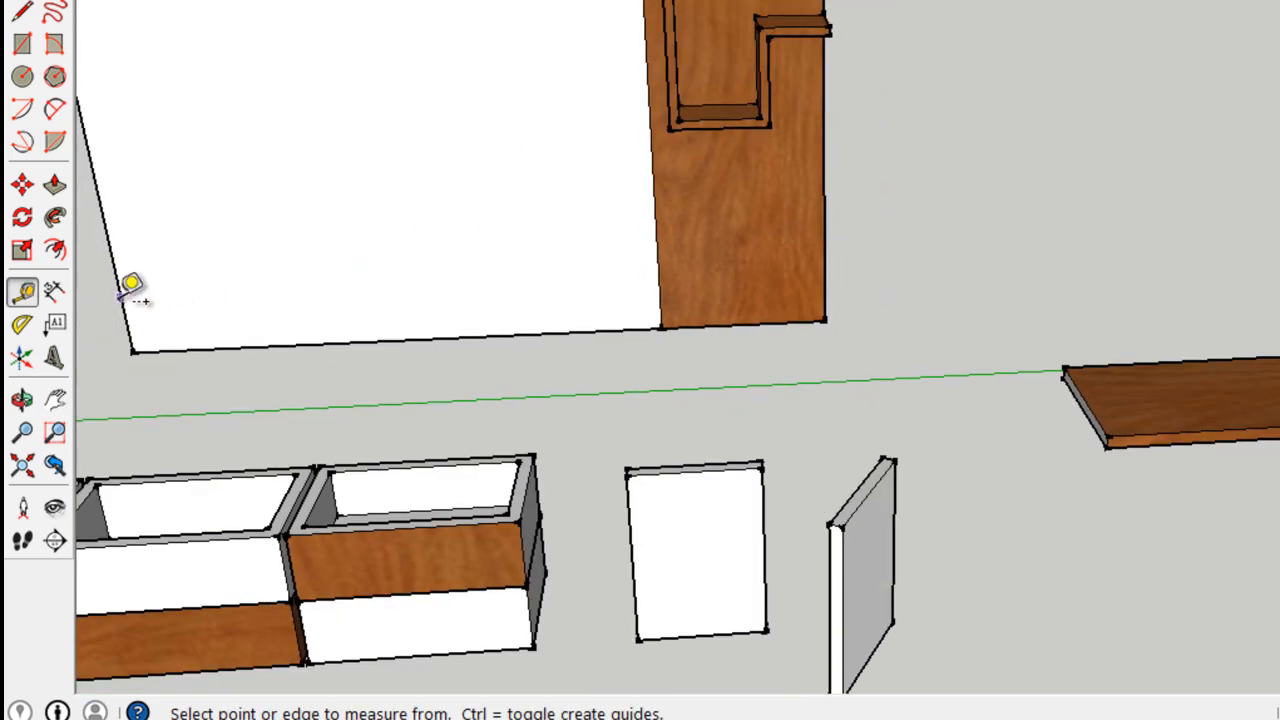
pyautogui.click(130, 292)
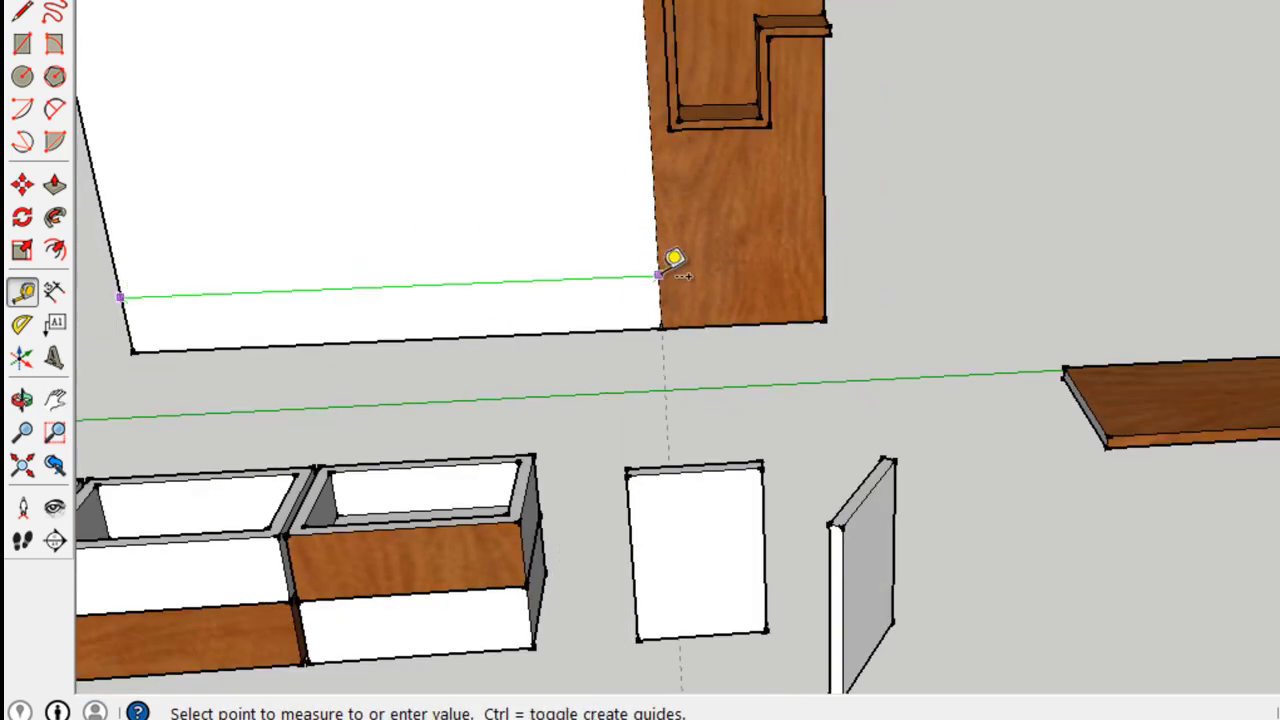
pyautogui.press('space')
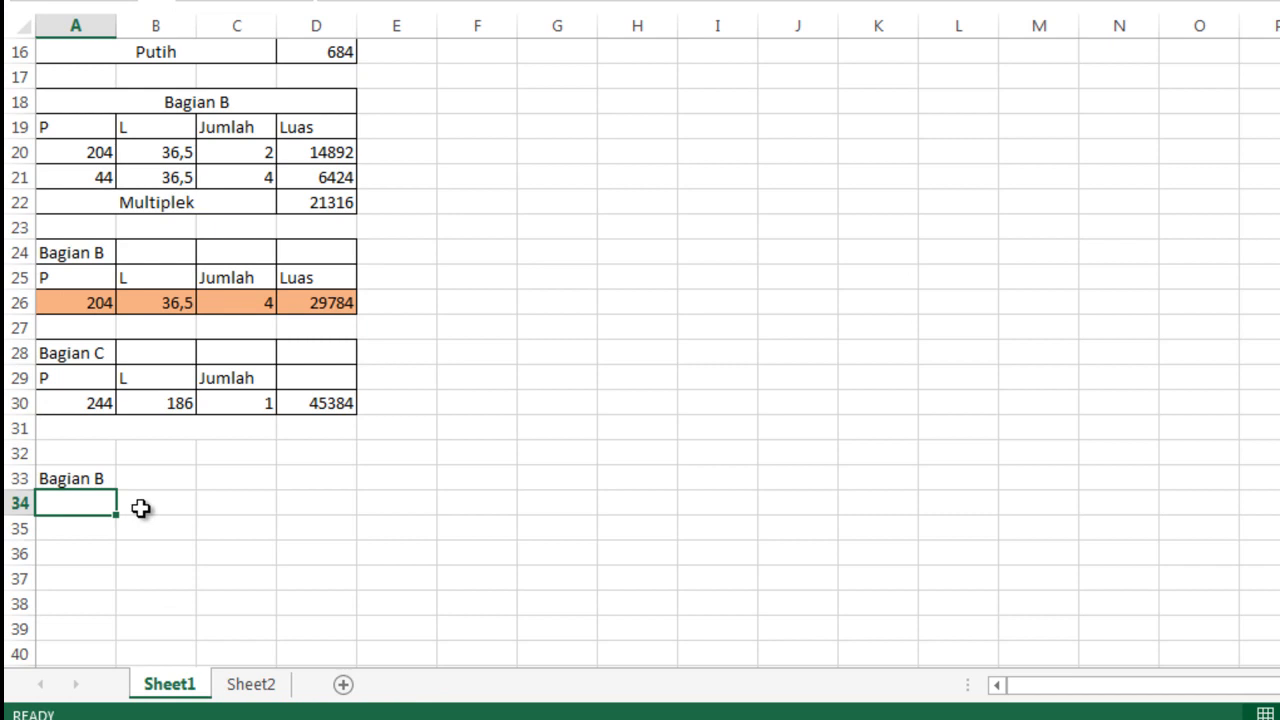
# Step: Switch back to Excel and enter the headers P, L and J in A34:C34 on Sheet1
pyautogui.write('P')
pyautogui.click(140, 508)
pyautogui.write('L')
pyautogui.press('Tab')
pyautogui.write('J')
pyautogui.press('Return')
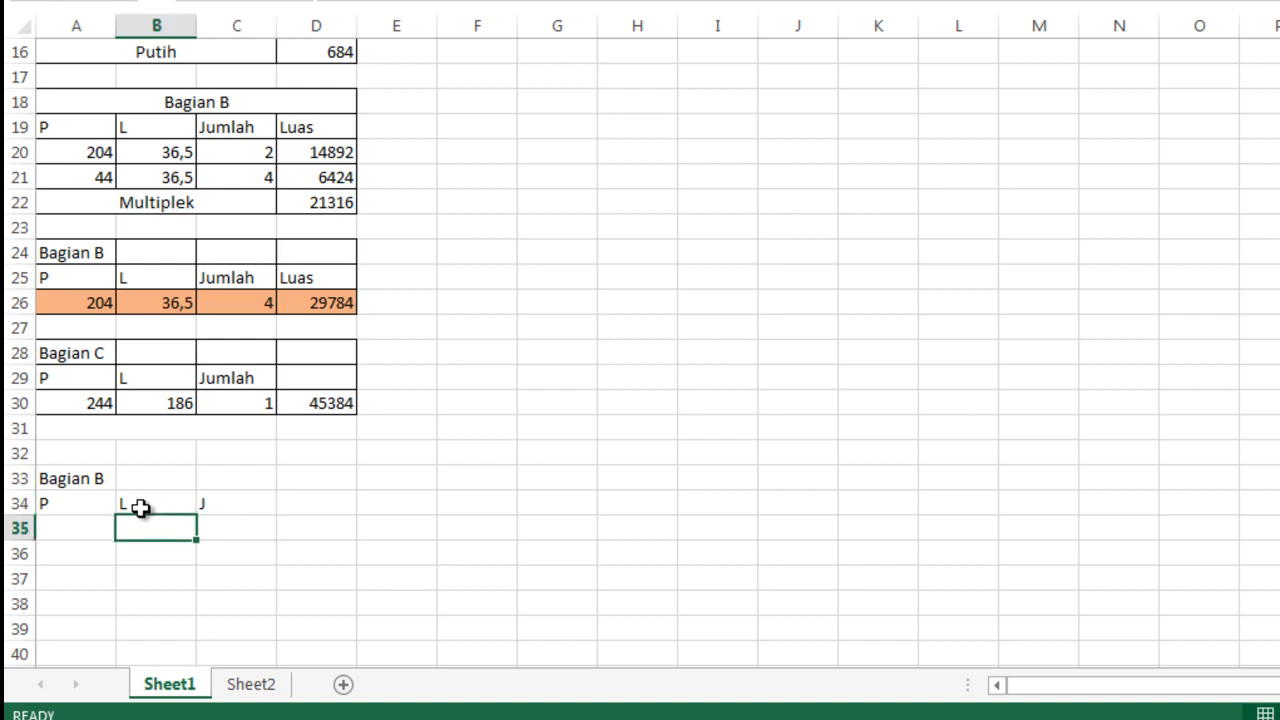
# Step: Enter the white back panel area's dimensions 184 and 186 and quantity 1 in A35:C35
pyautogui.press('Left')
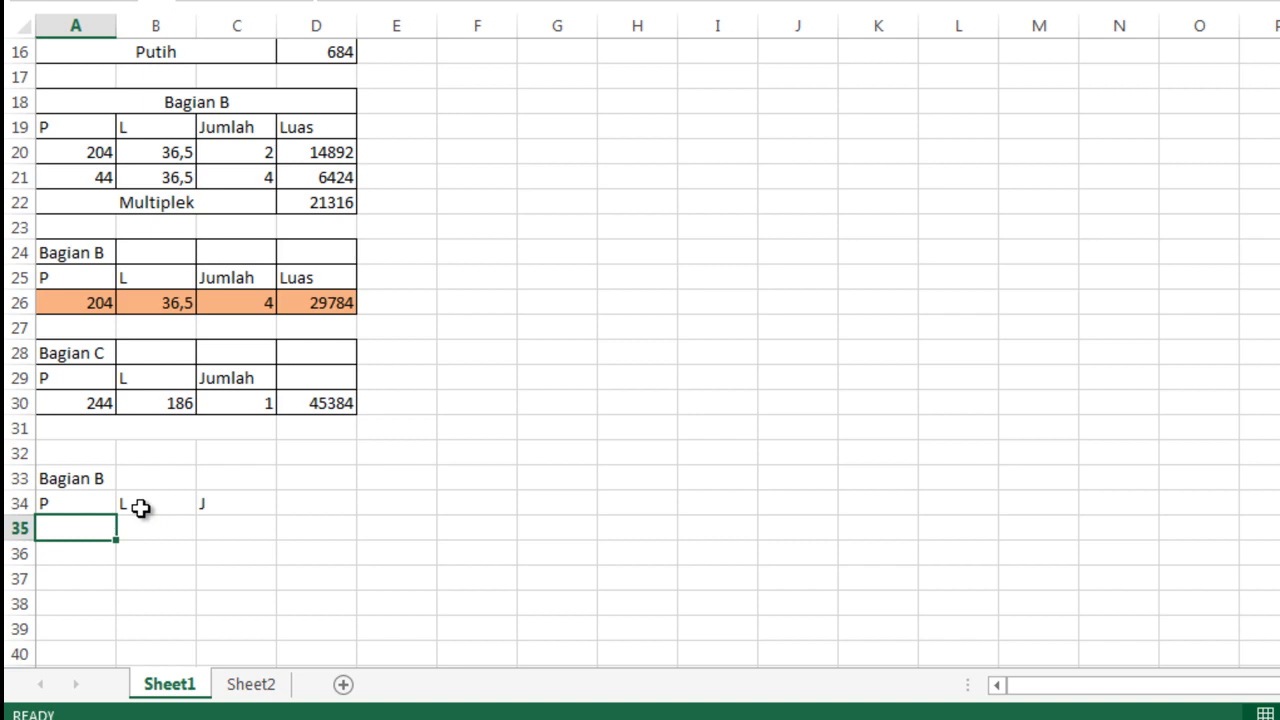
pyautogui.write('184')
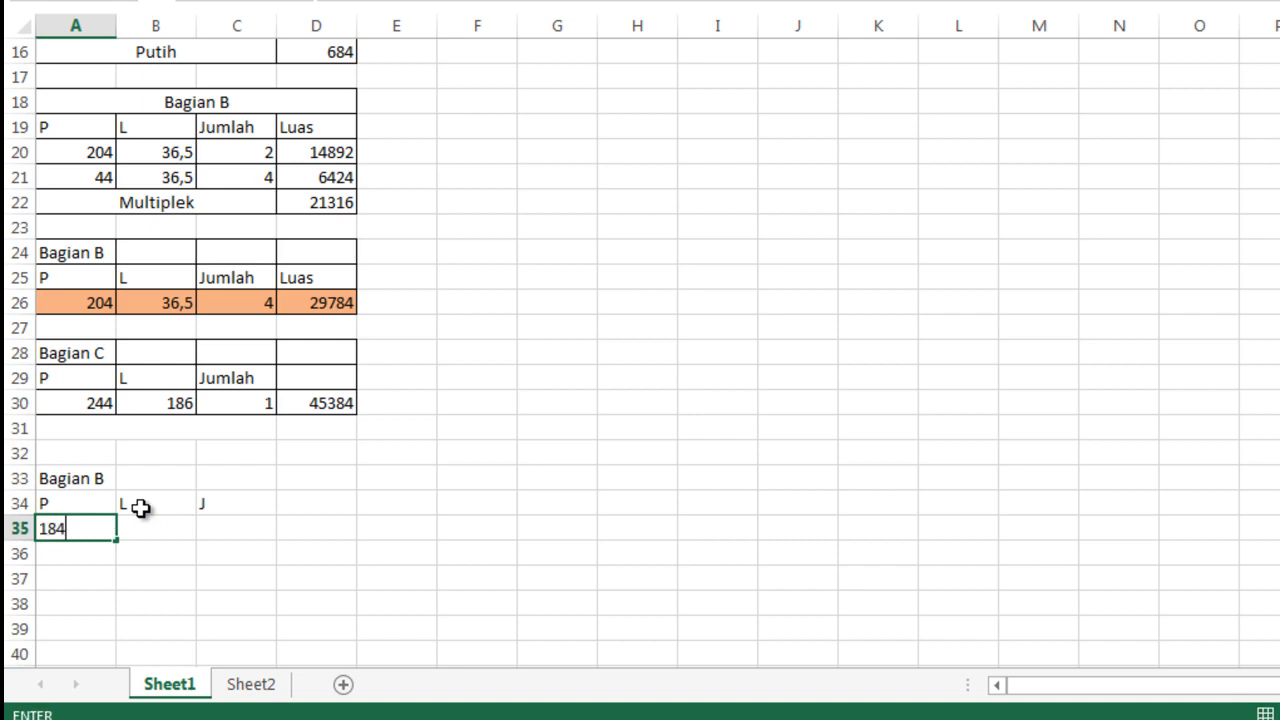
pyautogui.press('Tab')
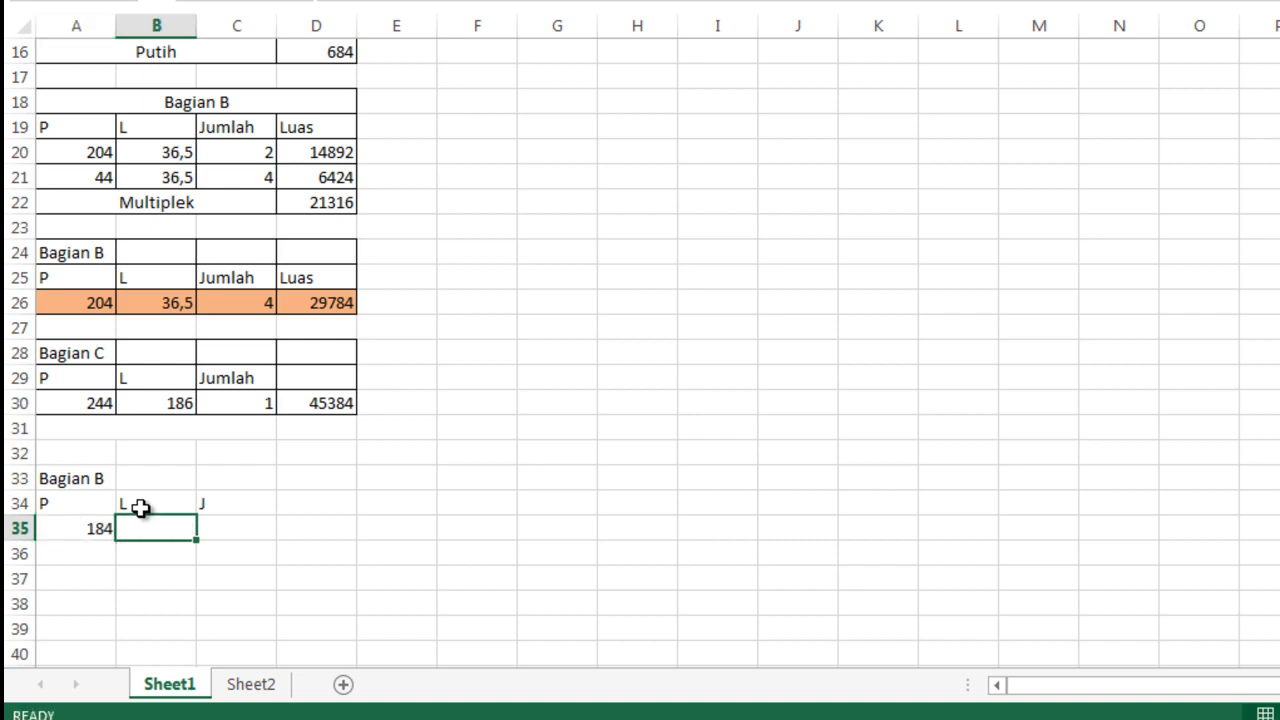
pyautogui.write('186')
pyautogui.press('Tab')
pyautogui.write('1')
pyautogui.press('Tab')
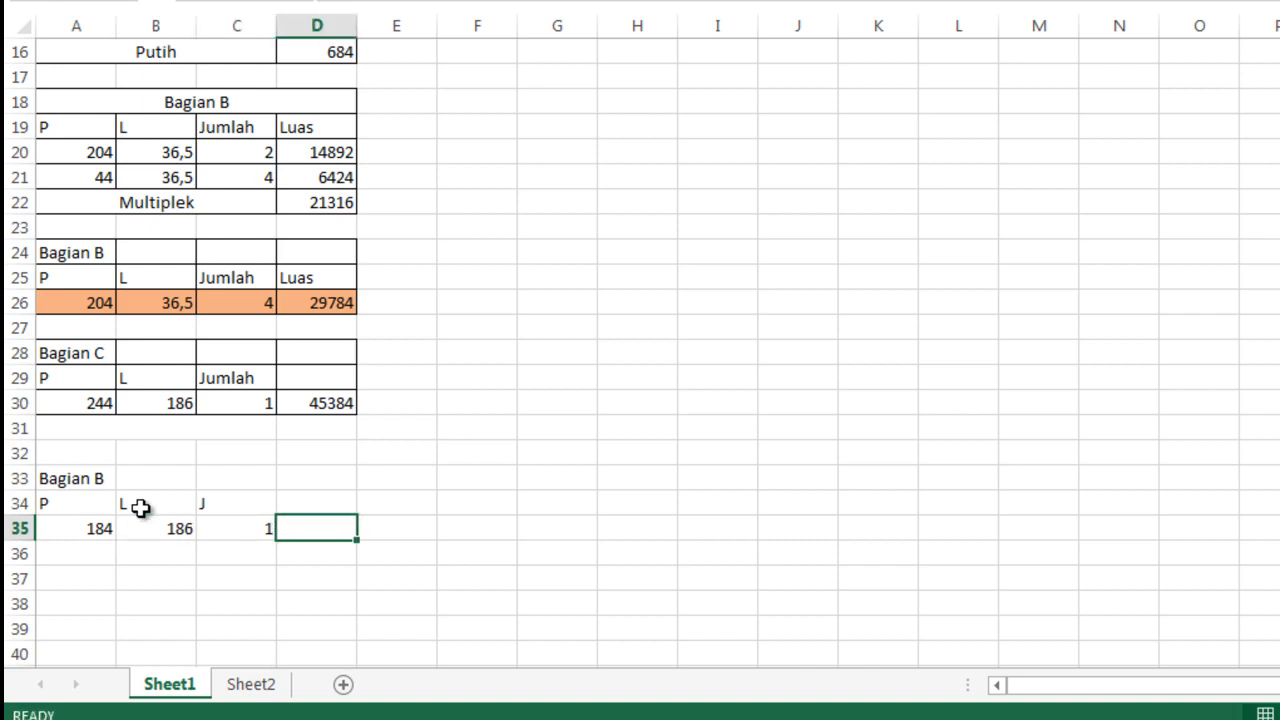
# Step: Calculate the white back panel area in D35 by multiplying A35, B35 and C35
pyautogui.write('=')
pyautogui.click(84, 532)
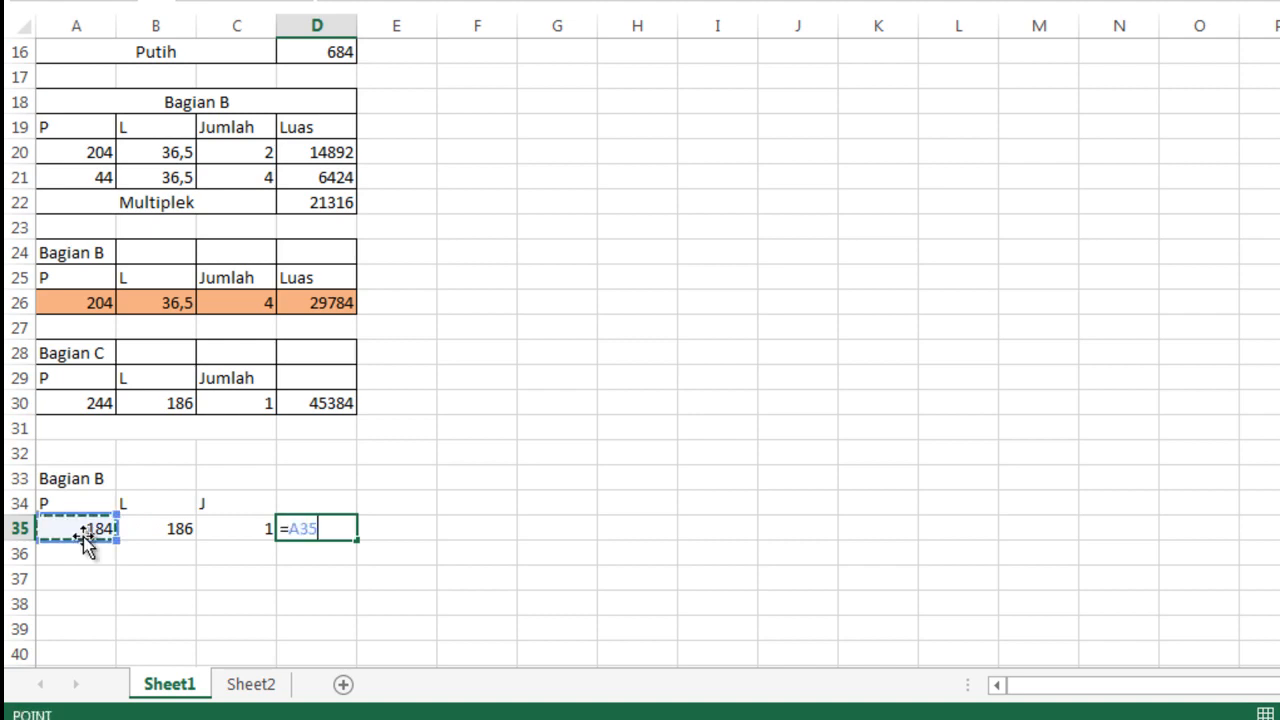
pyautogui.write('*')
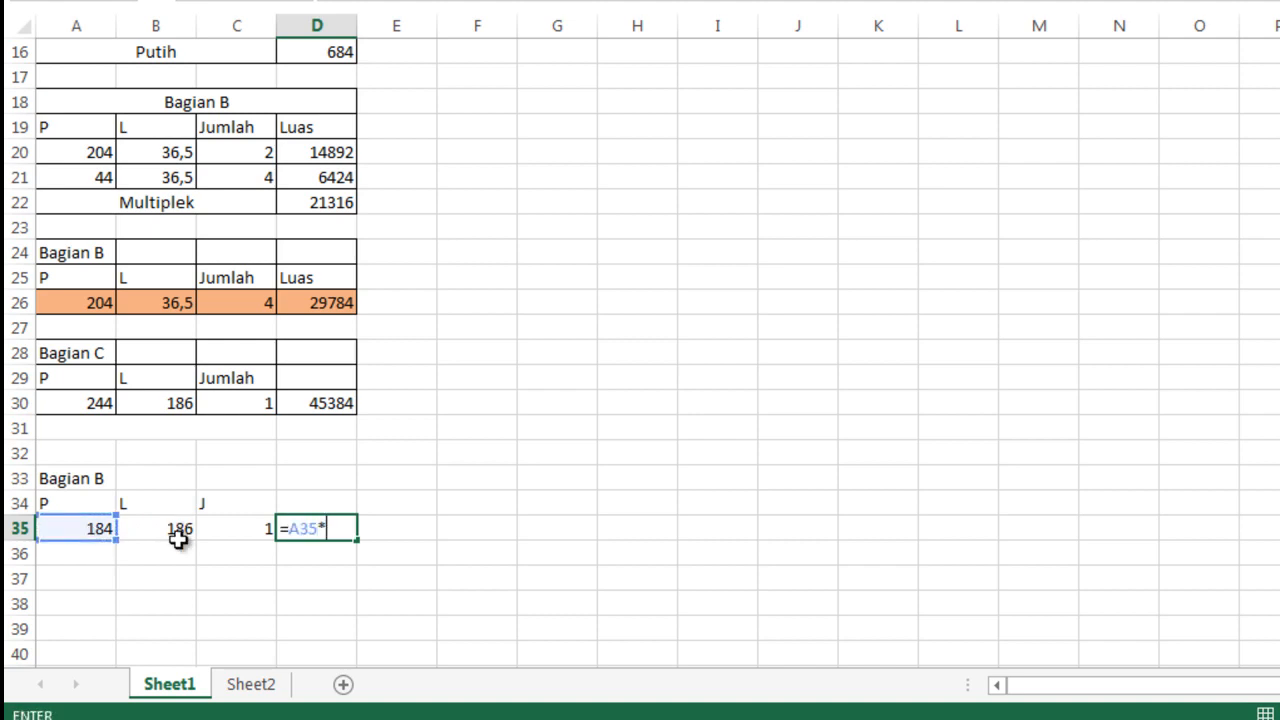
pyautogui.click(178, 535)
pyautogui.write('*')
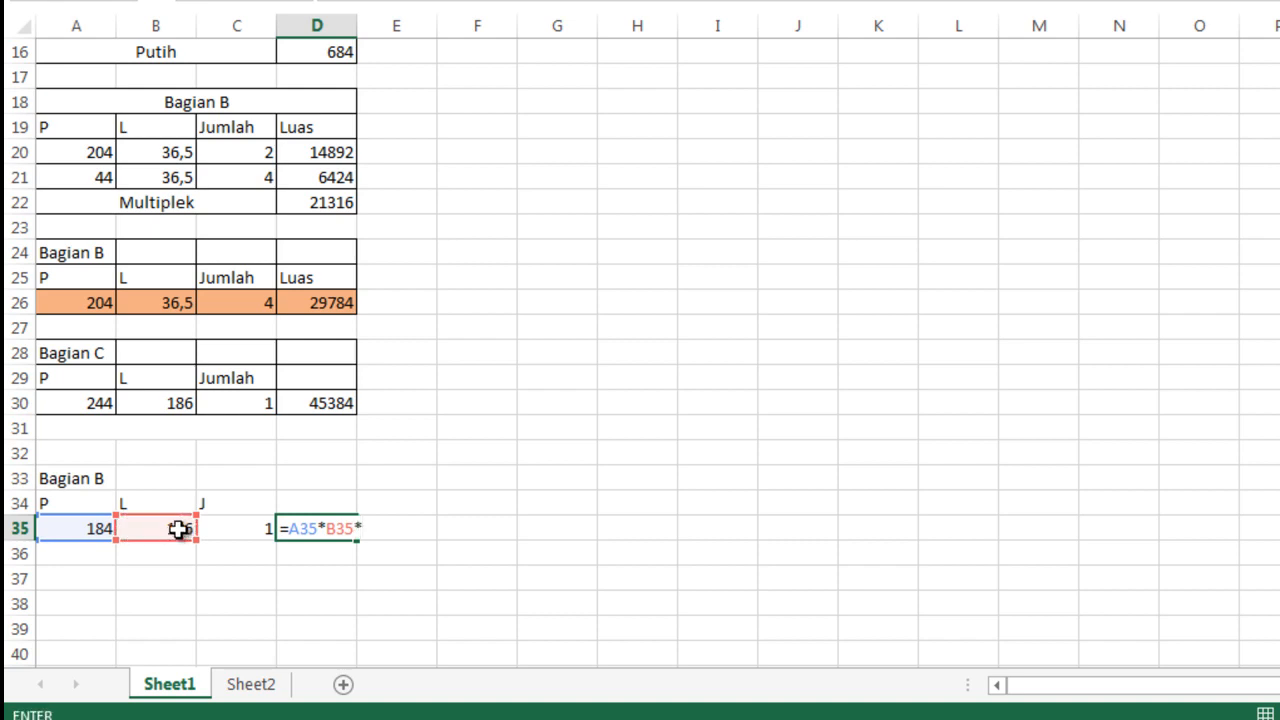
pyautogui.click(240, 528)
pyautogui.press('Return')
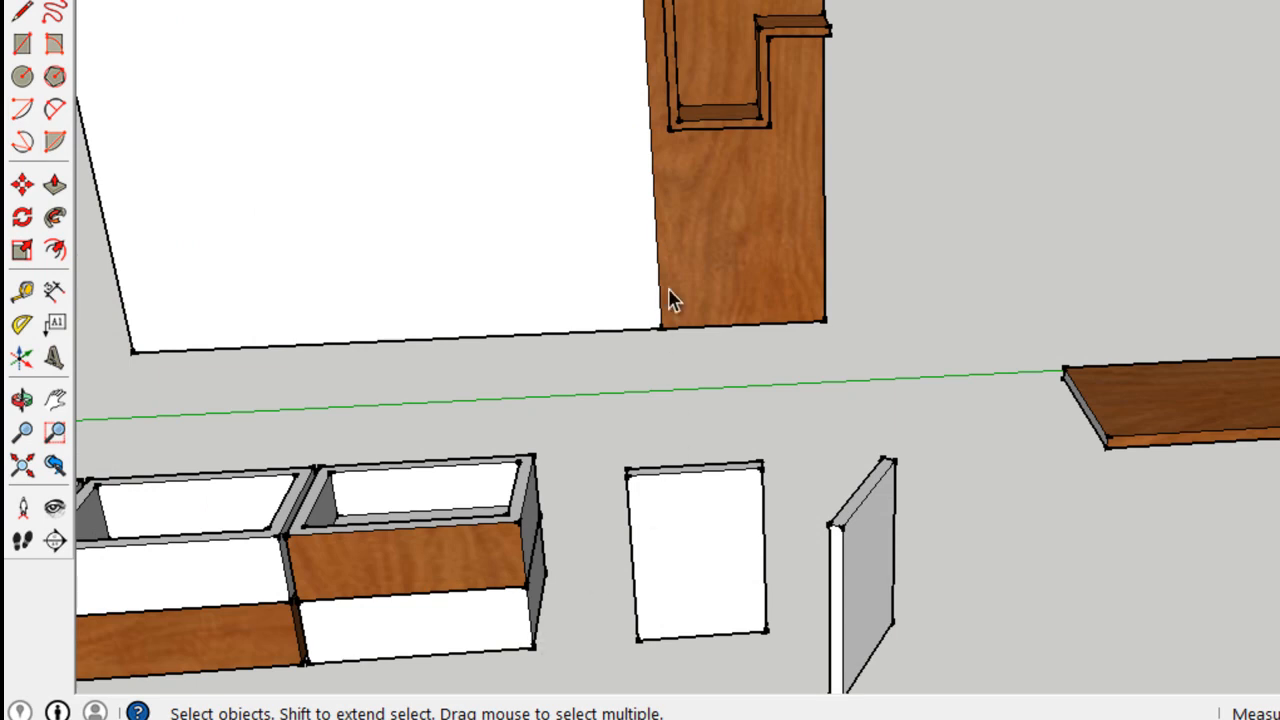
# Step: Switch to the SketchUp model and measure the width of the back panel's brown strip from its edge with the white area
pyautogui.press('t')
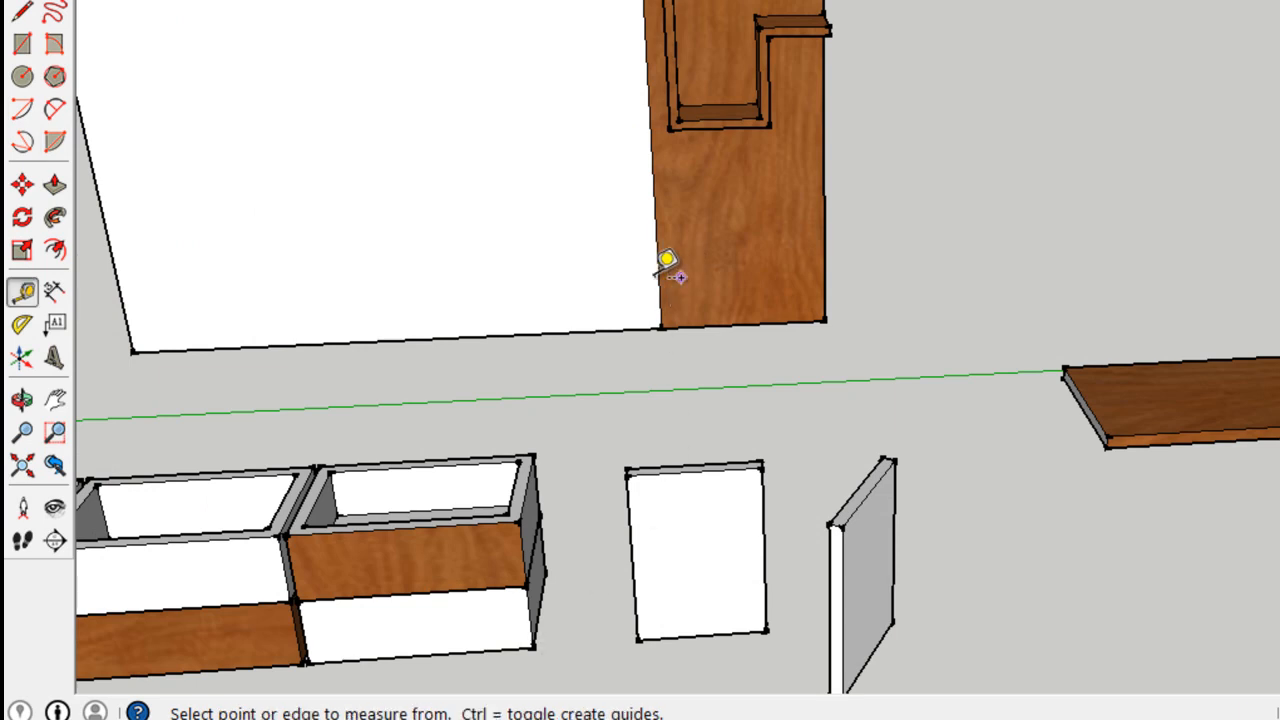
pyautogui.click(659, 277)
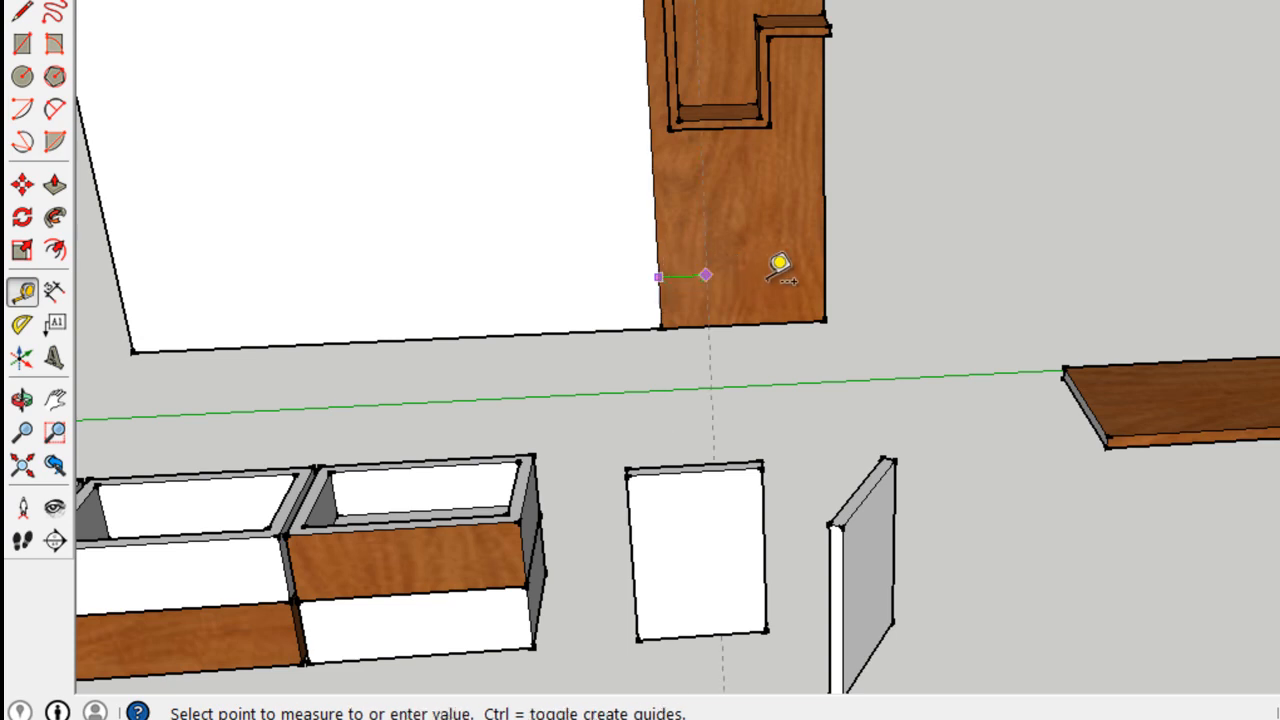
pyautogui.press('space')
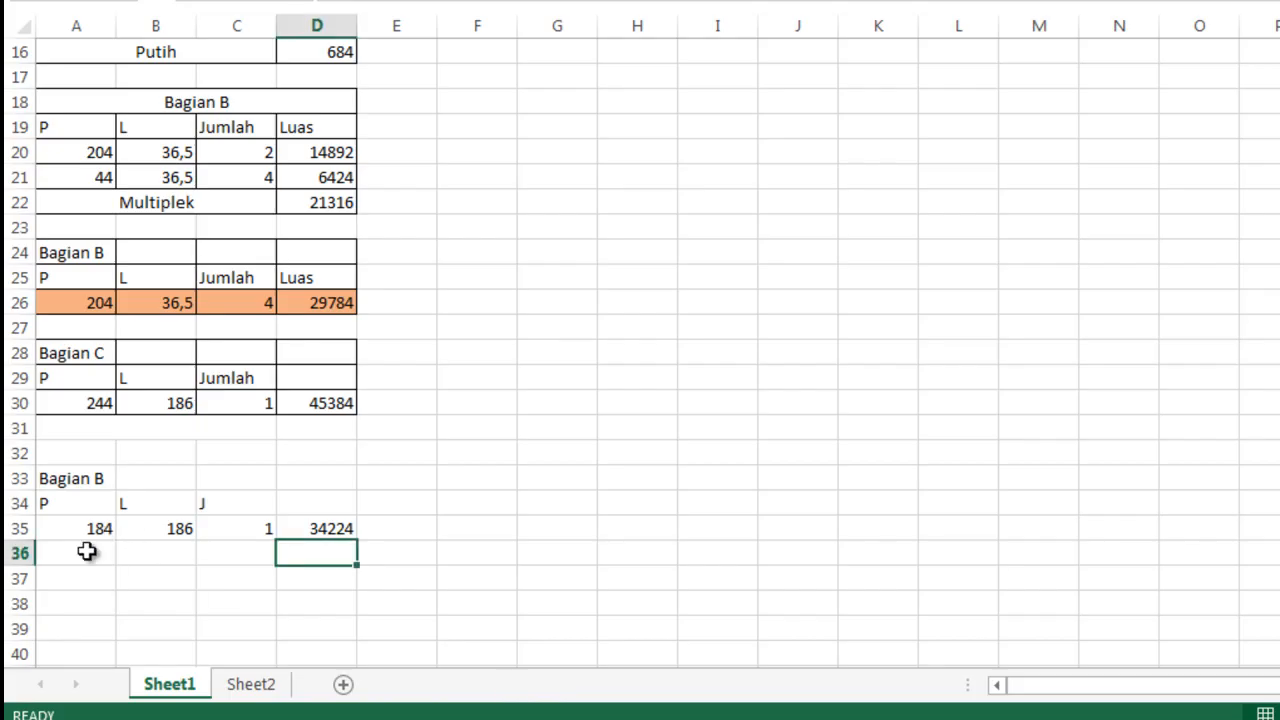
# Step: Switch back to Excel and enter the brown strip's dimensions 60 and 186 and quantity 1 in A36:C36
pyautogui.click(87, 551)
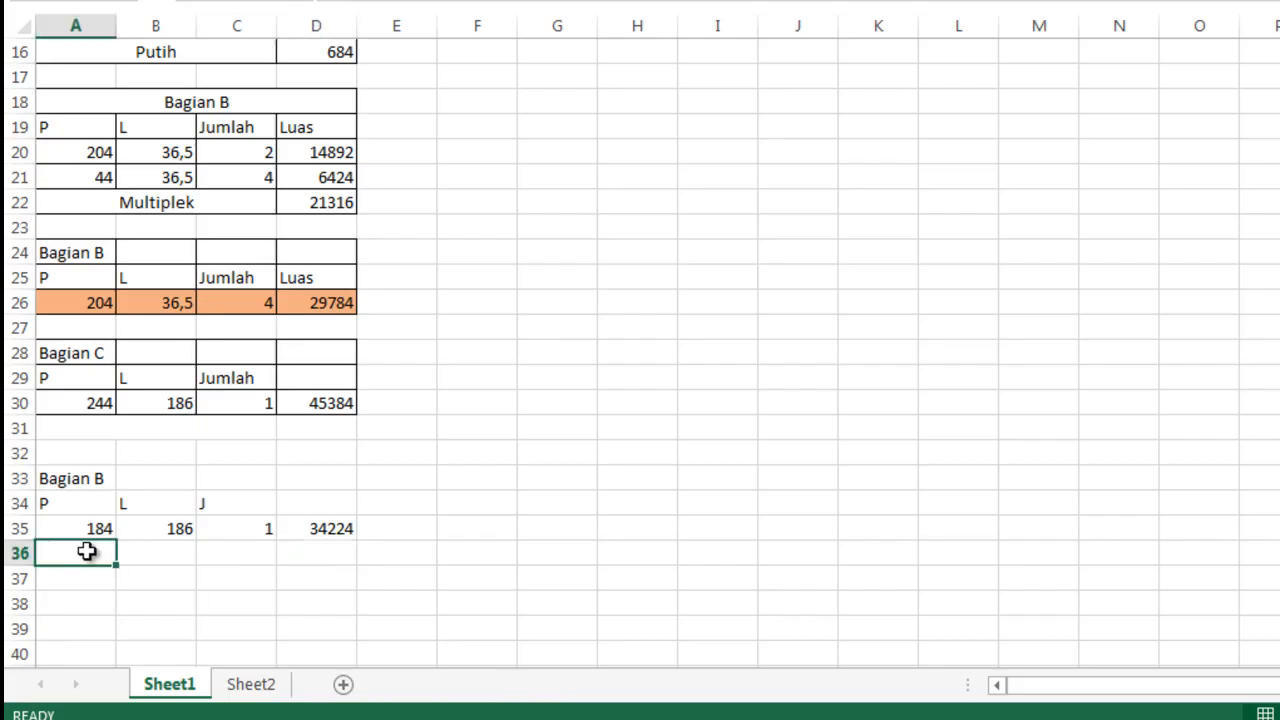
pyautogui.write('60')
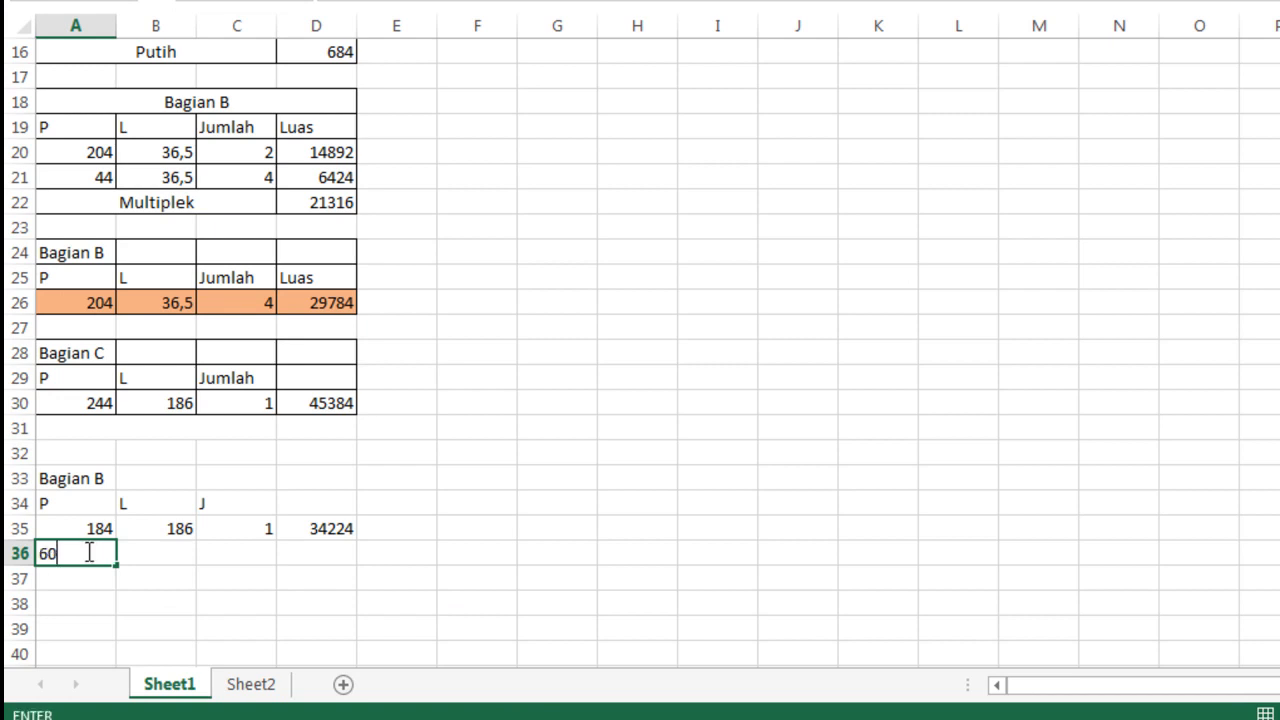
pyautogui.press('Tab')
pyautogui.write('1')
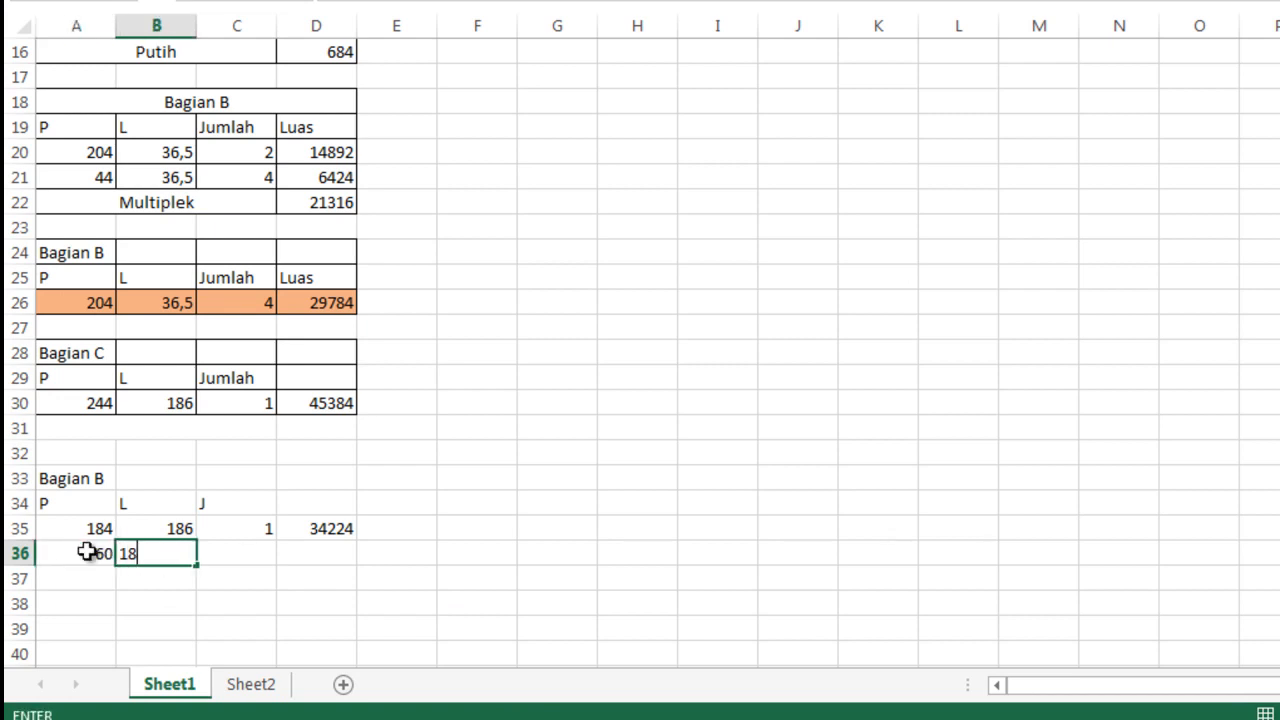
pyautogui.press('Tab')
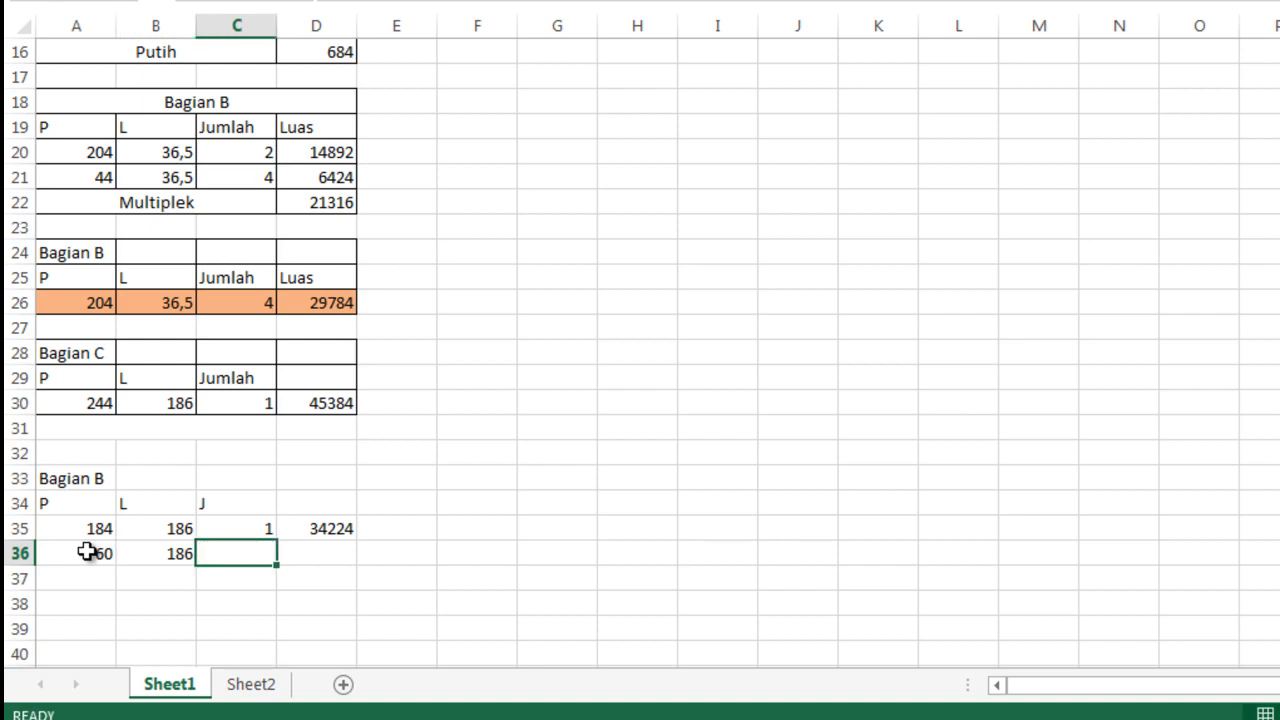
pyautogui.write('1')
pyautogui.press('Tab')
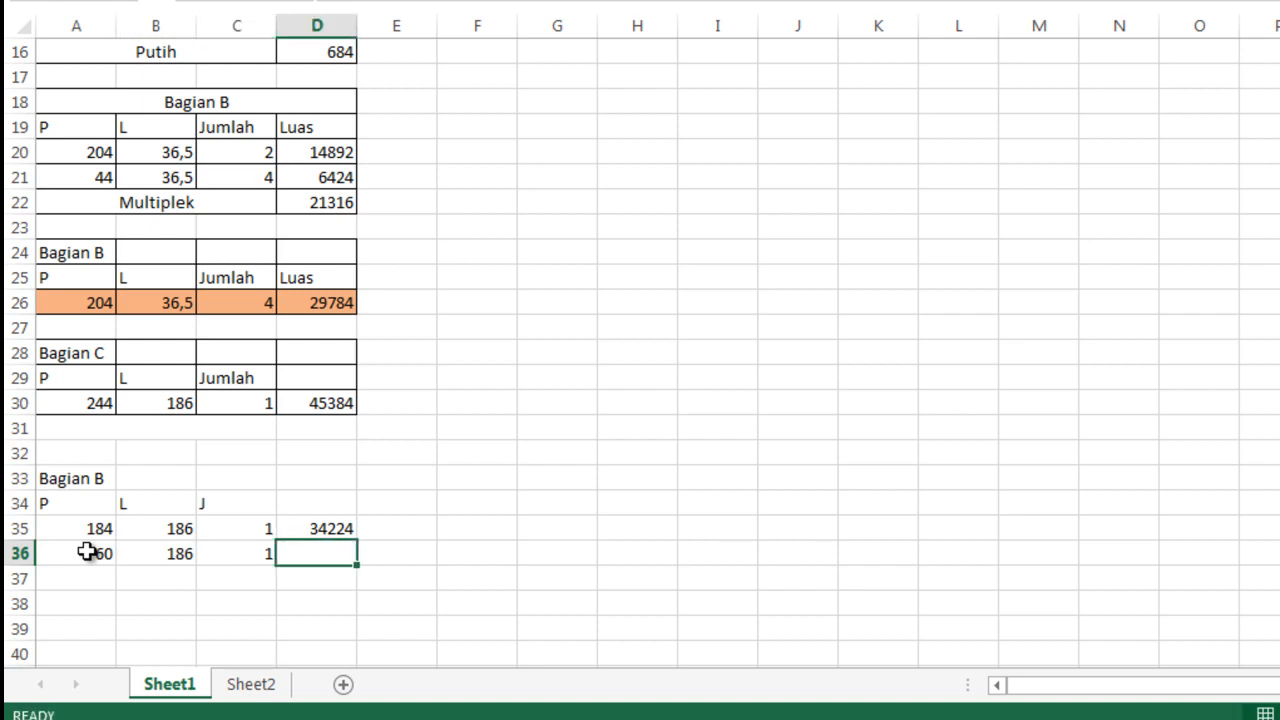
# Step: Calculate the brown strip's area in D36 by multiplying A36, B36 and C36
pyautogui.write('=')
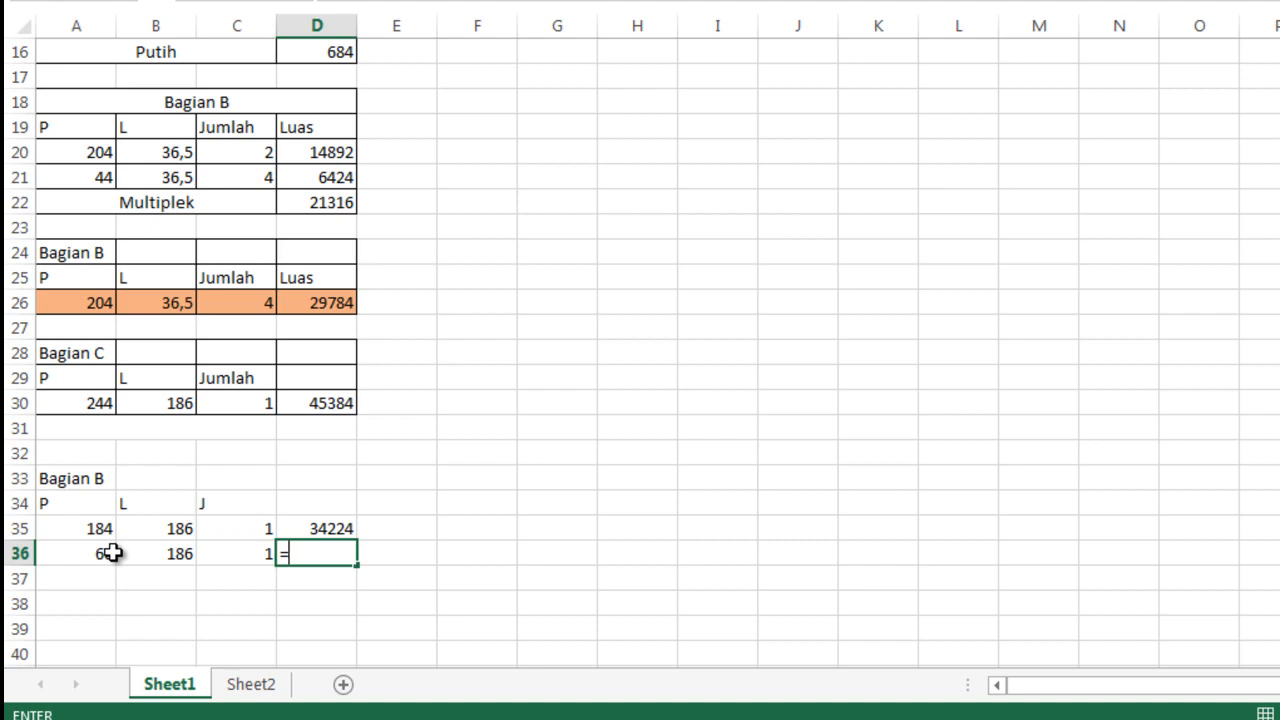
pyautogui.click(101, 553)
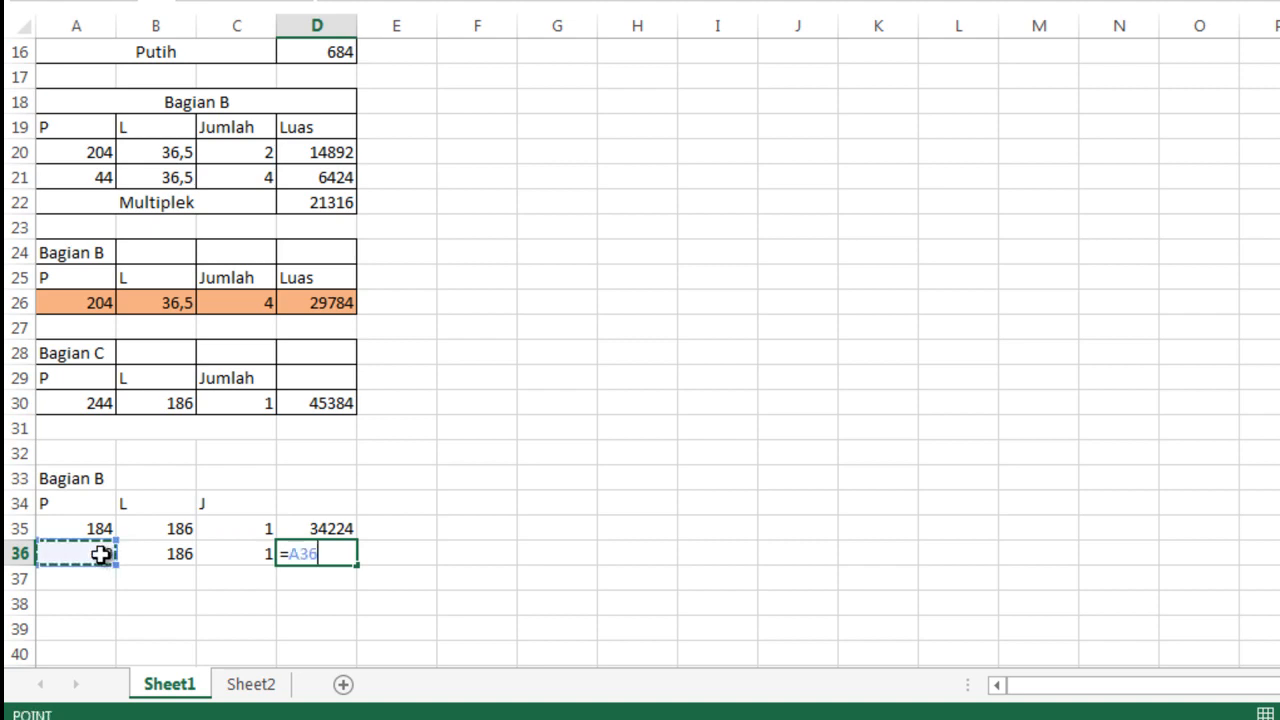
pyautogui.write('*')
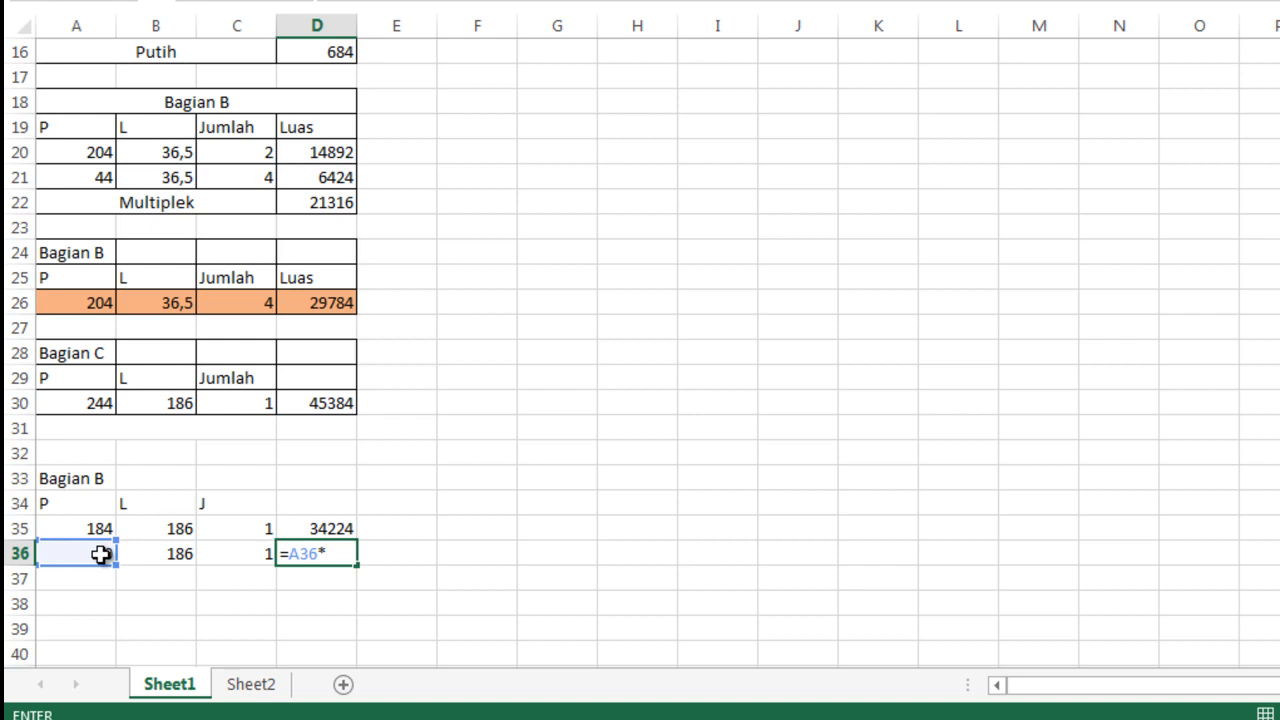
pyautogui.click(143, 548)
pyautogui.write('*')
pyautogui.click(246, 552)
pyautogui.press('Return')
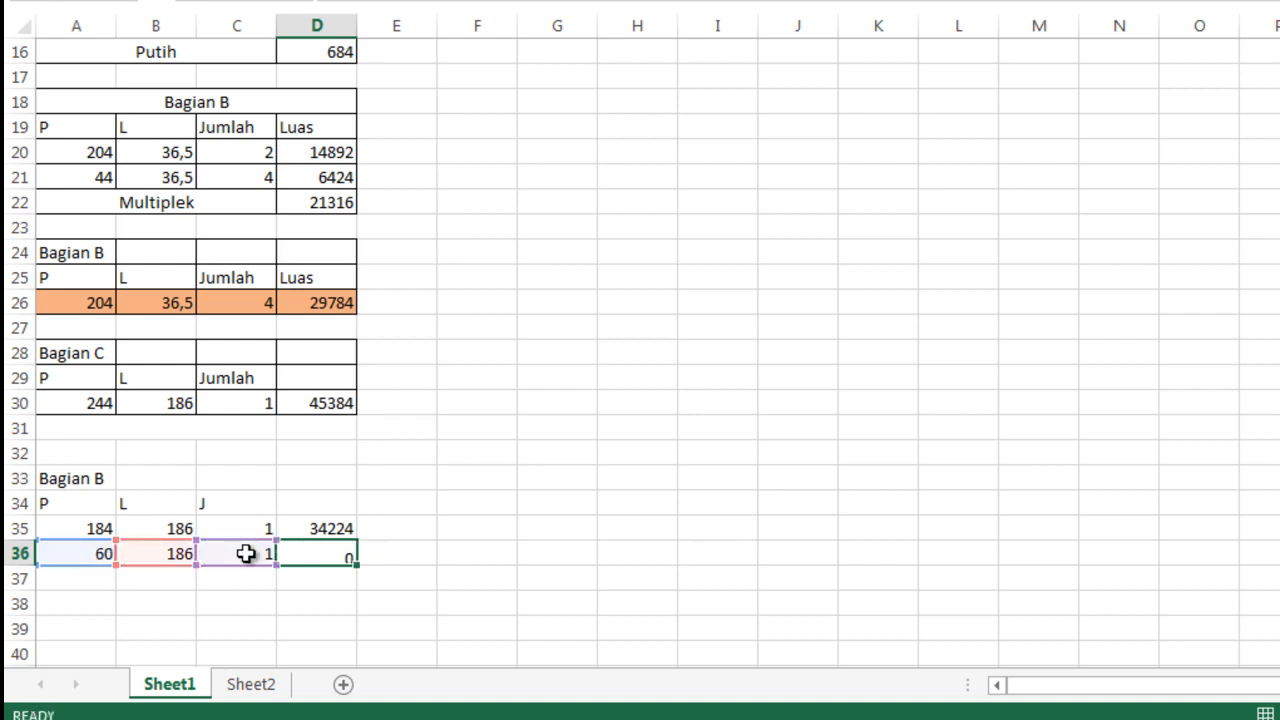
# Step: Fill the brown strip's row A36:D36 with the same orange colour as row 26
pyautogui.moveTo(60, 558); pyautogui.dragTo(308, 545)
pyautogui.click(290, 2)
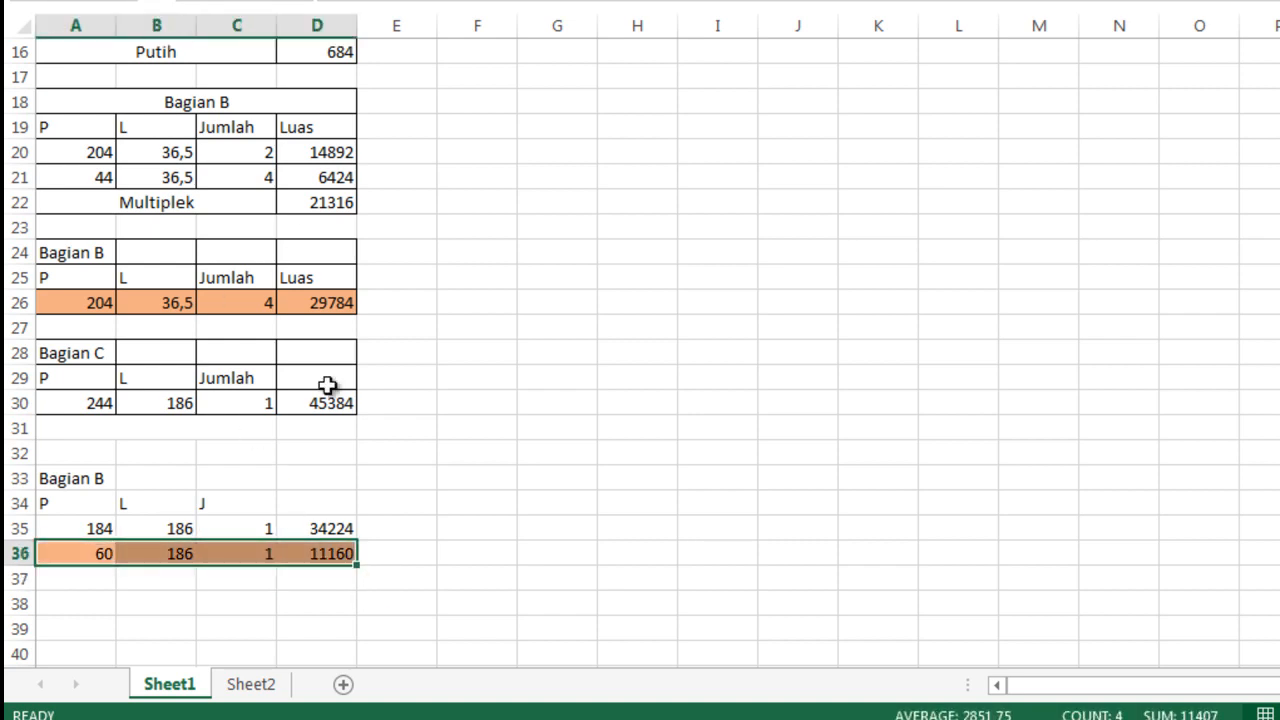
pyautogui.click(451, 452)
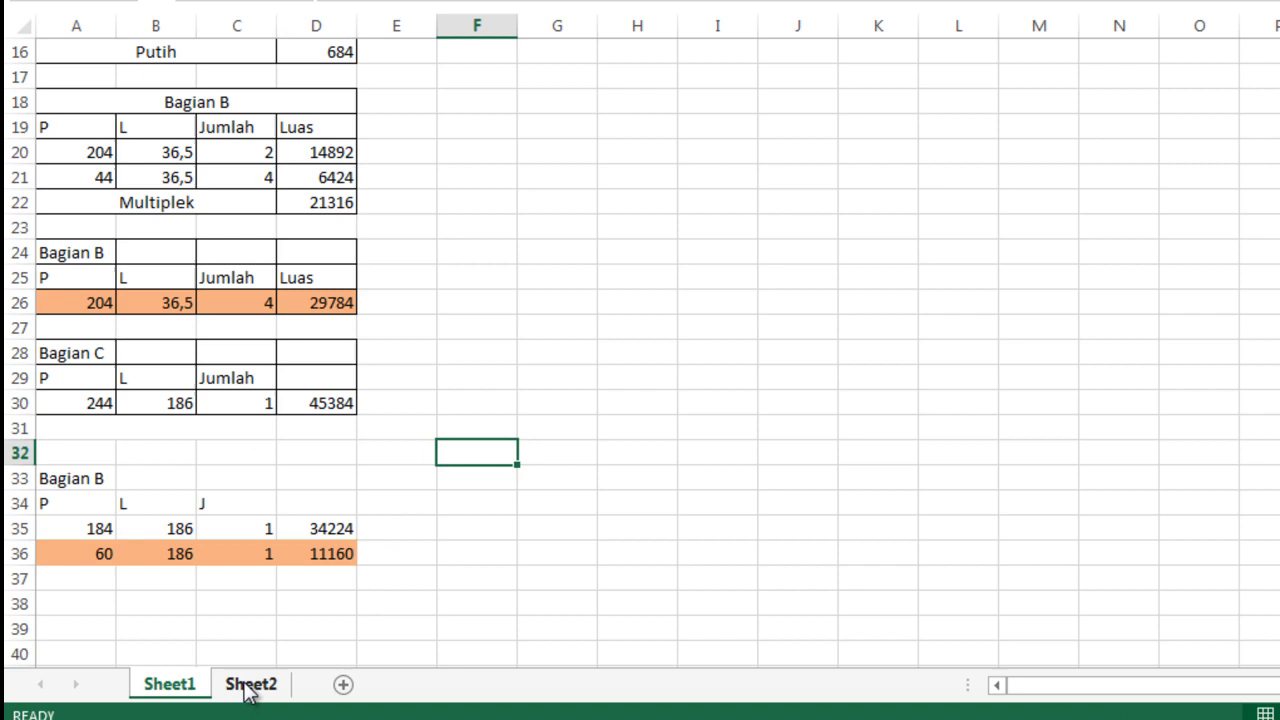
# Step: Add item number 6 with the material name Multiplek 6 mm in A9:B9 on Sheet2
pyautogui.click(246, 686)
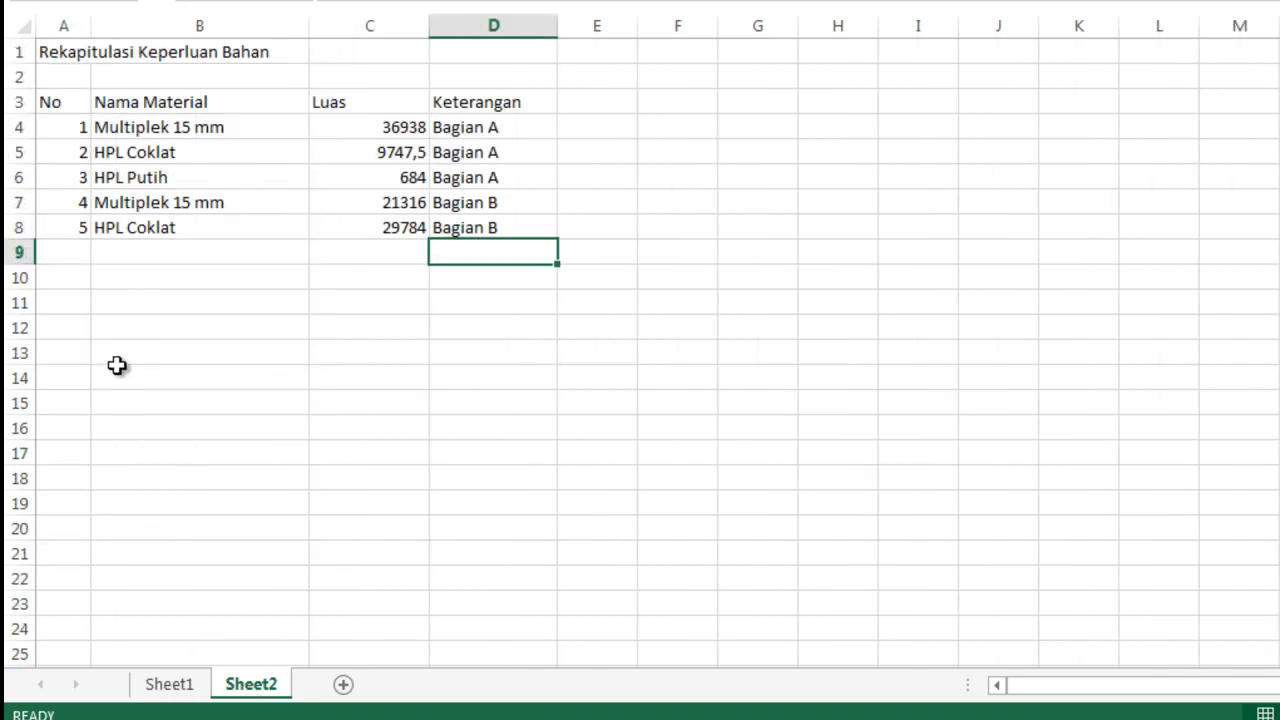
pyautogui.click(74, 244)
pyautogui.write('6')
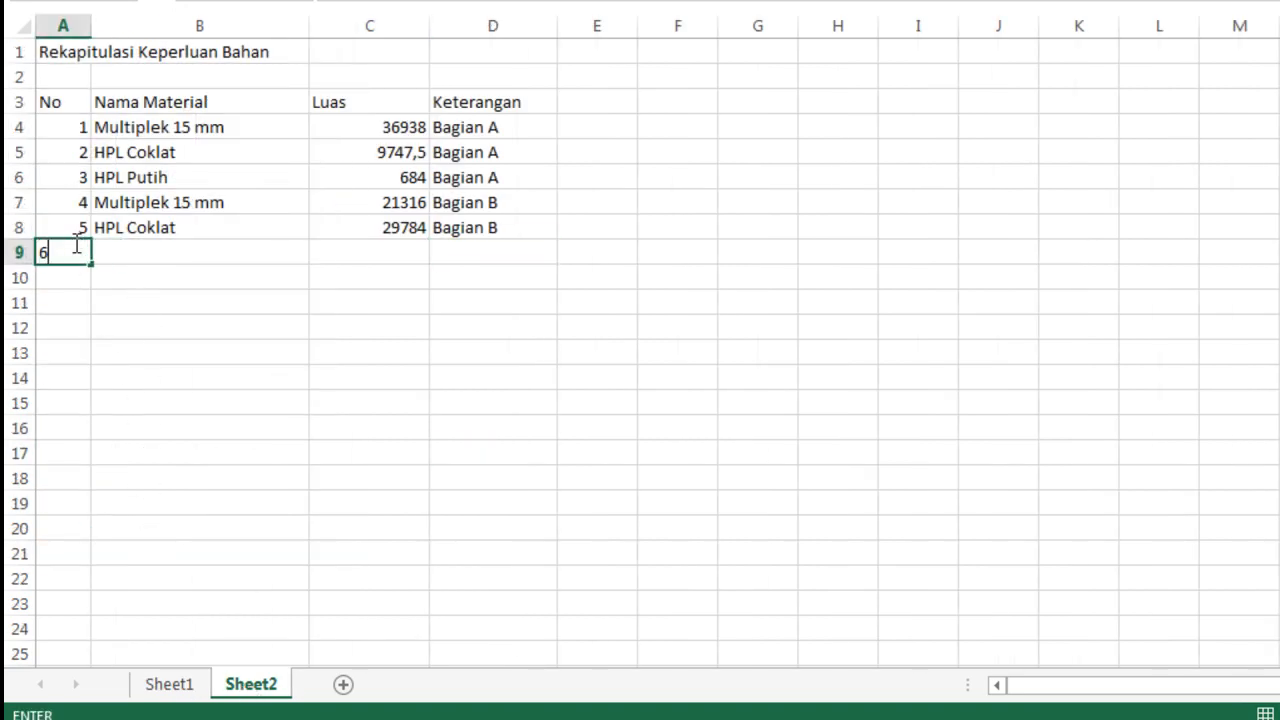
pyautogui.press('Tab')
pyautogui.write('Mu')
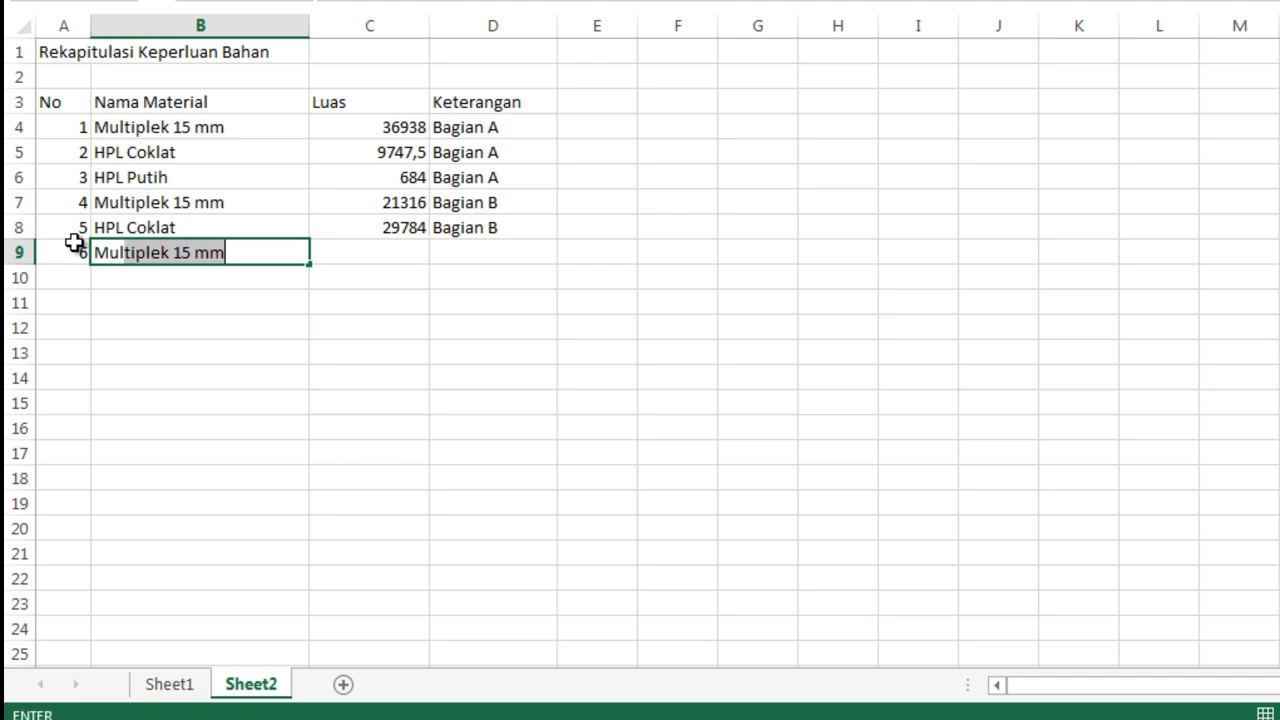
pyautogui.write('ltiplek 6 mm')
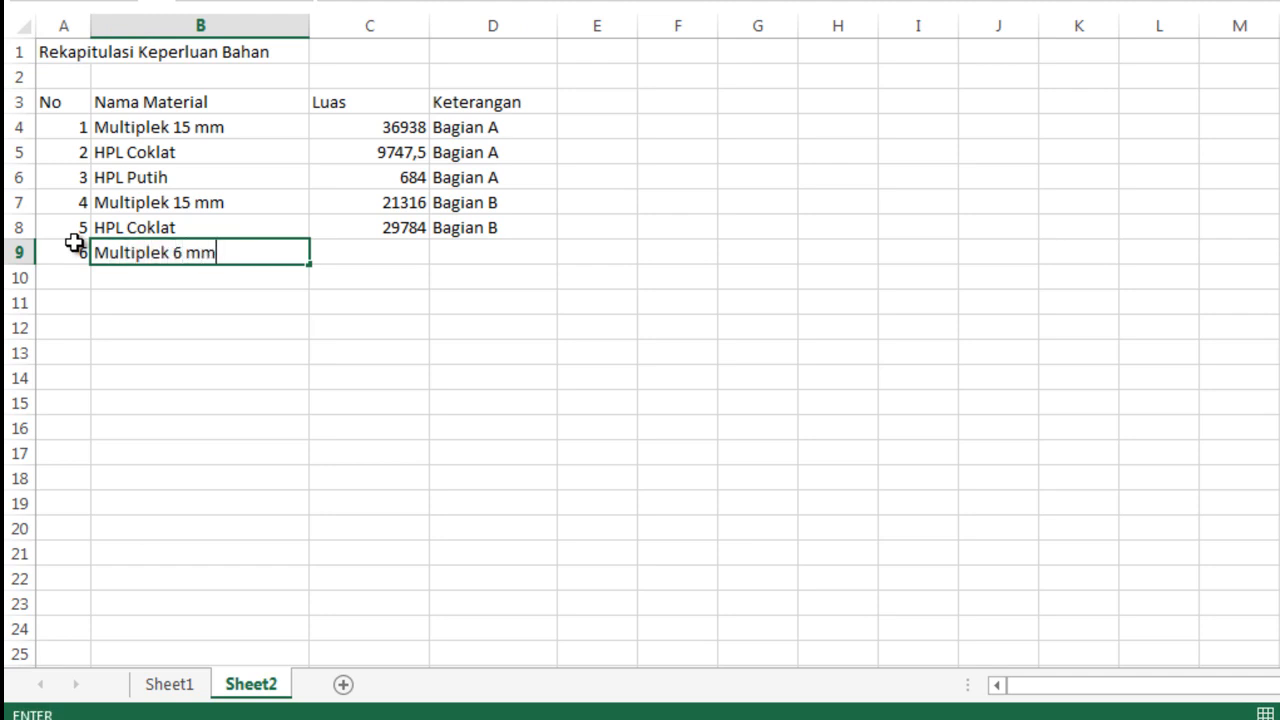
pyautogui.press('Tab')
# Step: Link the area in C9 to the Bagian C area in Sheet1 D30 and enter Bagian C as its Keterangan
pyautogui.write('=')
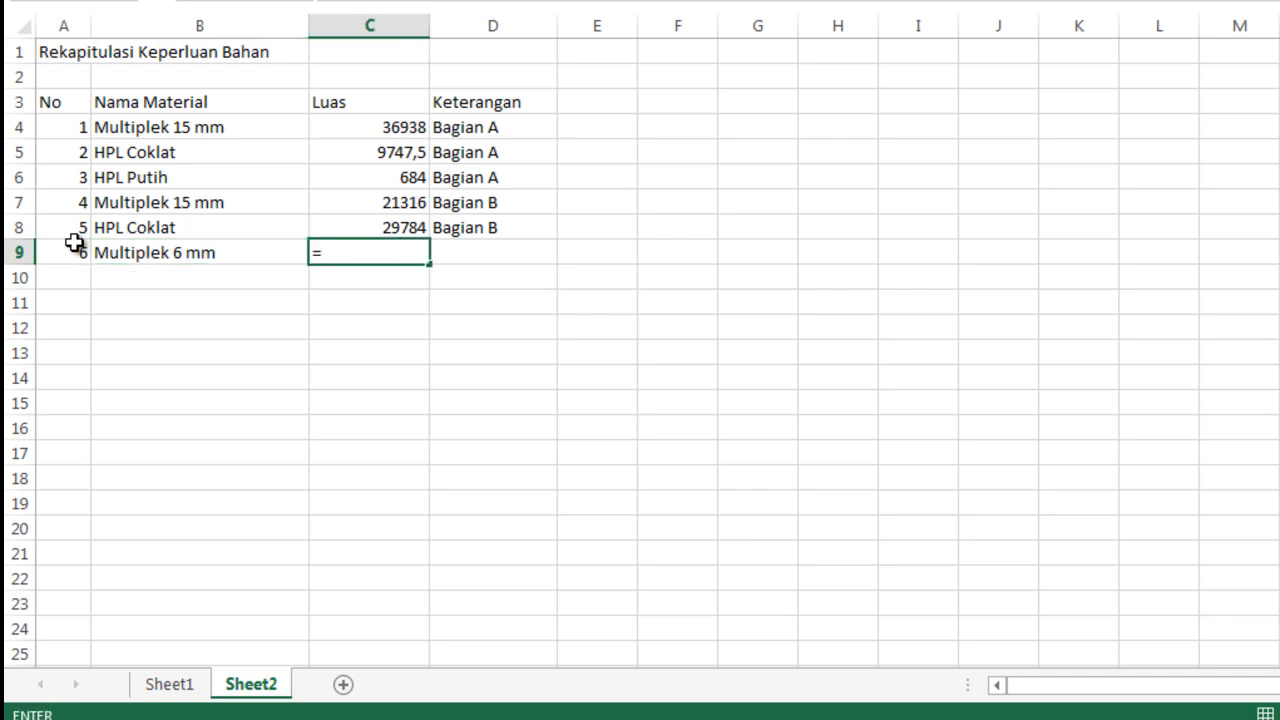
pyautogui.click(169, 684)
pyautogui.click(313, 403)
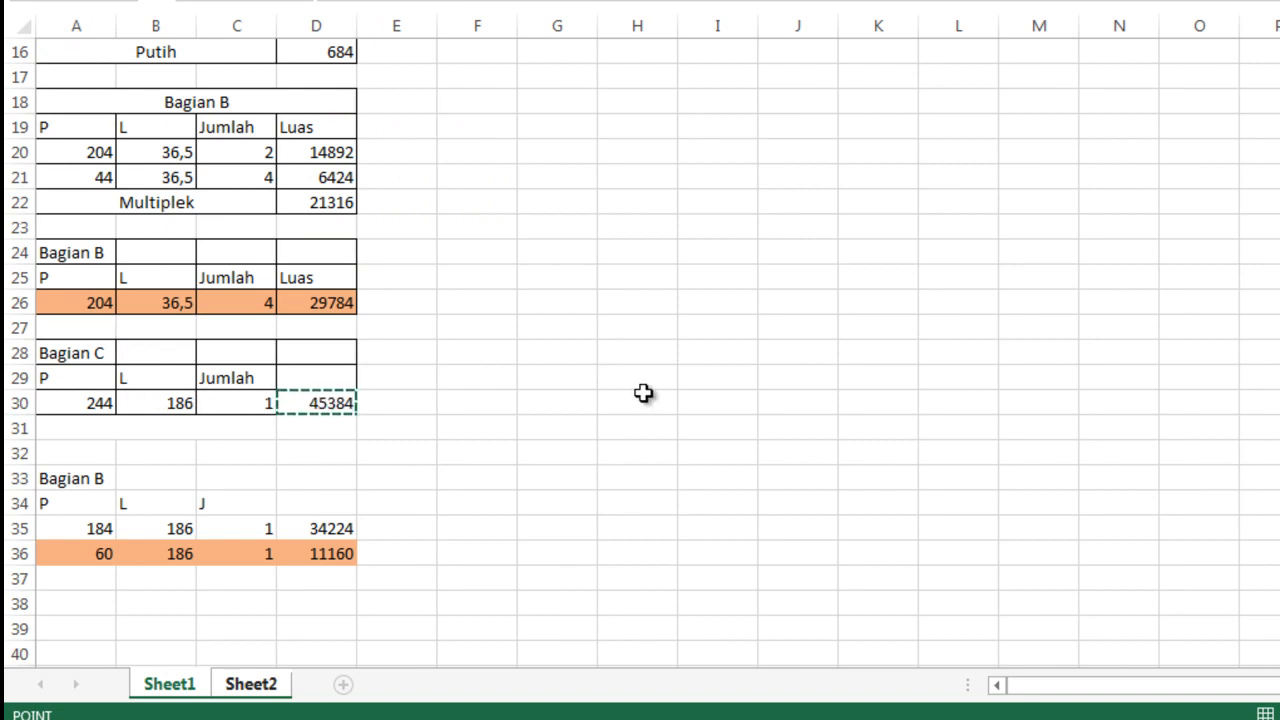
pyautogui.press('Return')
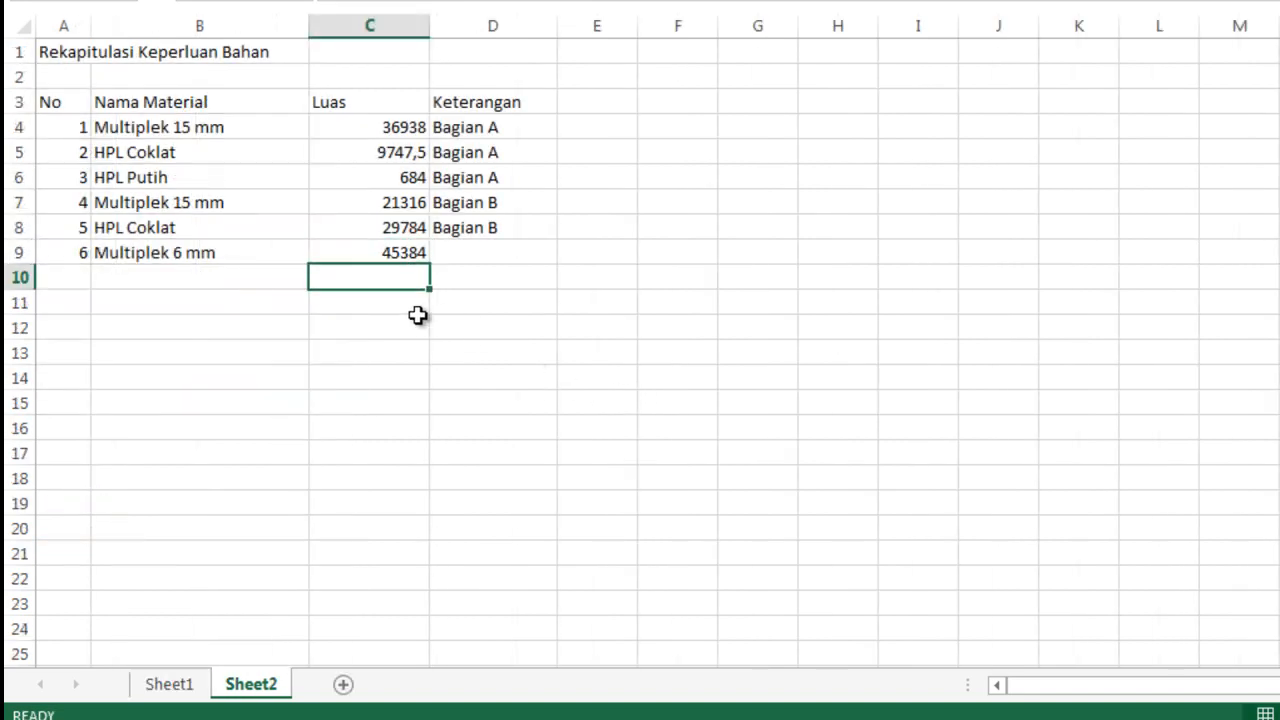
pyautogui.click(522, 258)
pyautogui.write('B')
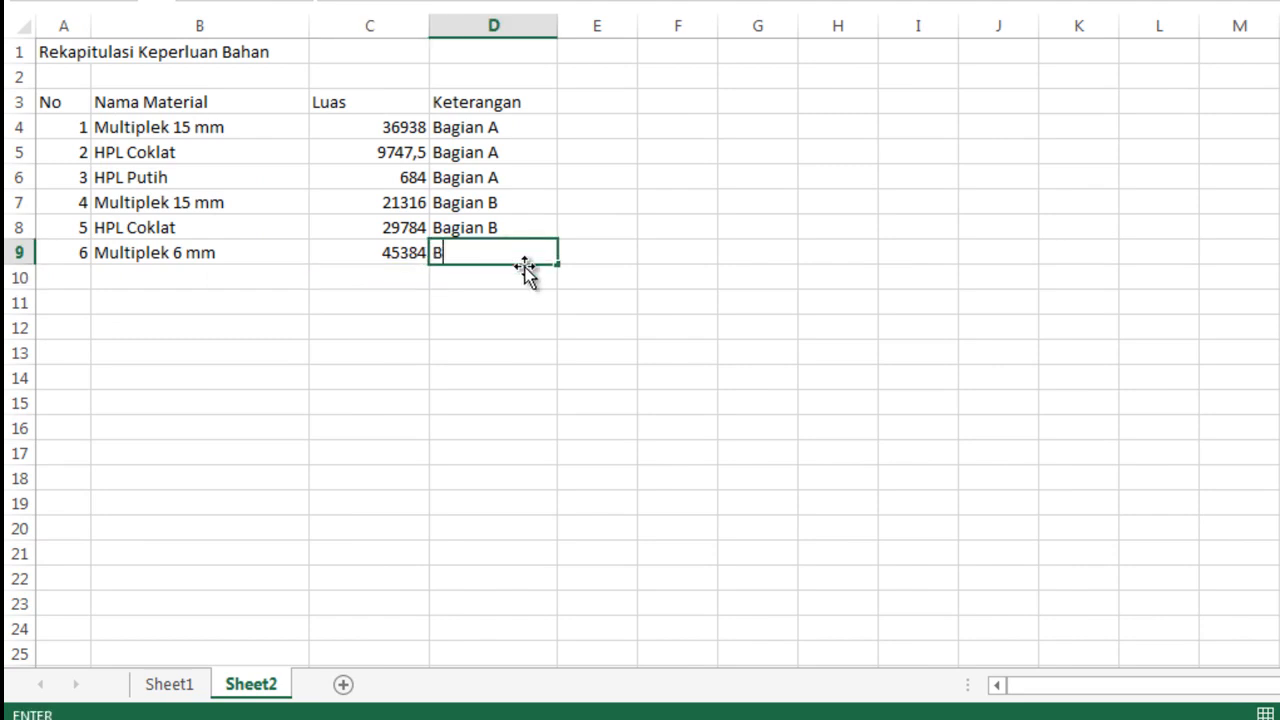
pyautogui.write('agian C')
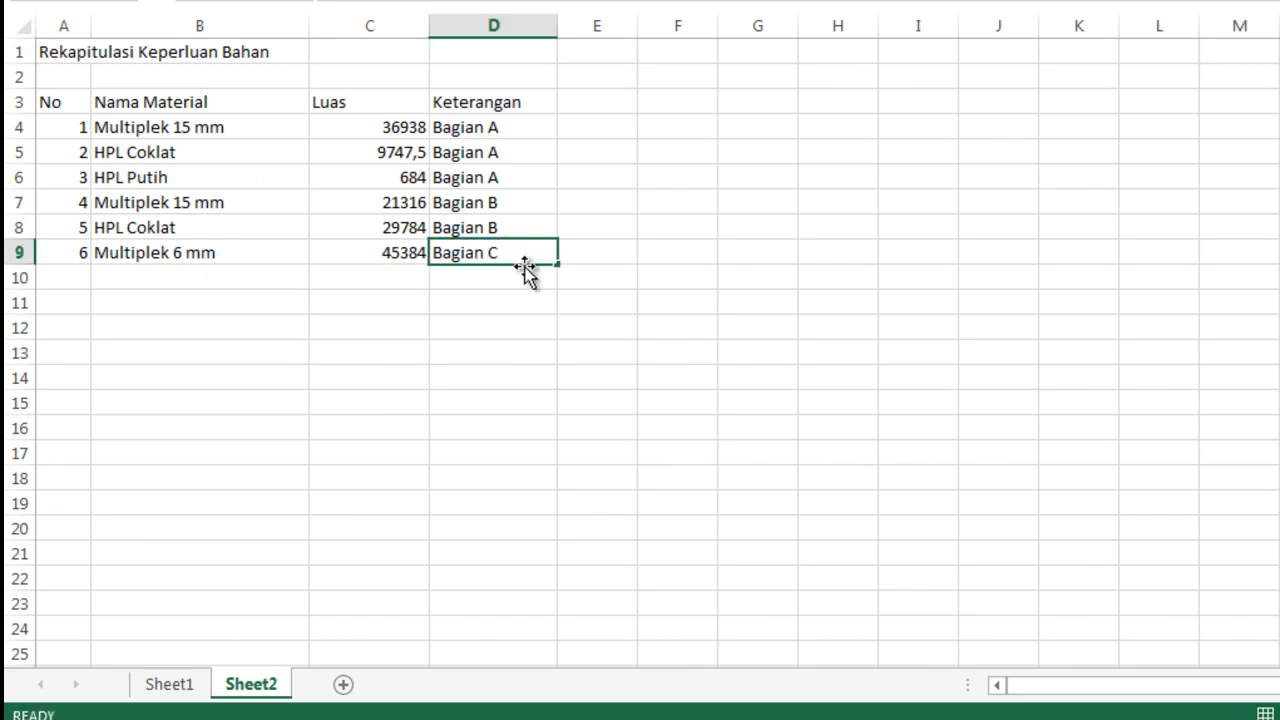
pyautogui.press('Return')
# Step: Add item 7 as HPL Putih and item 8 as HPL Coklat in A10:B11 of the recap
pyautogui.press('Left')
pyautogui.press('Left')
pyautogui.press('Left')
pyautogui.write('7')
pyautogui.press('Tab')
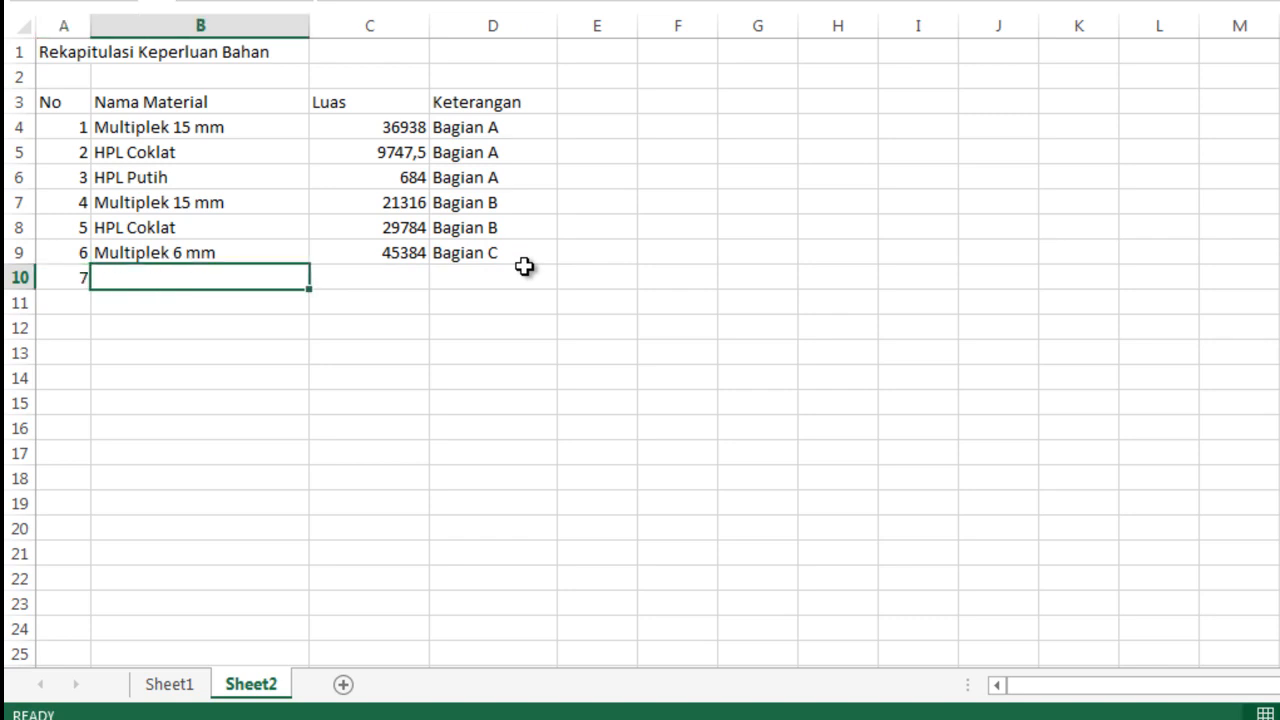
pyautogui.write('HPL Pu')
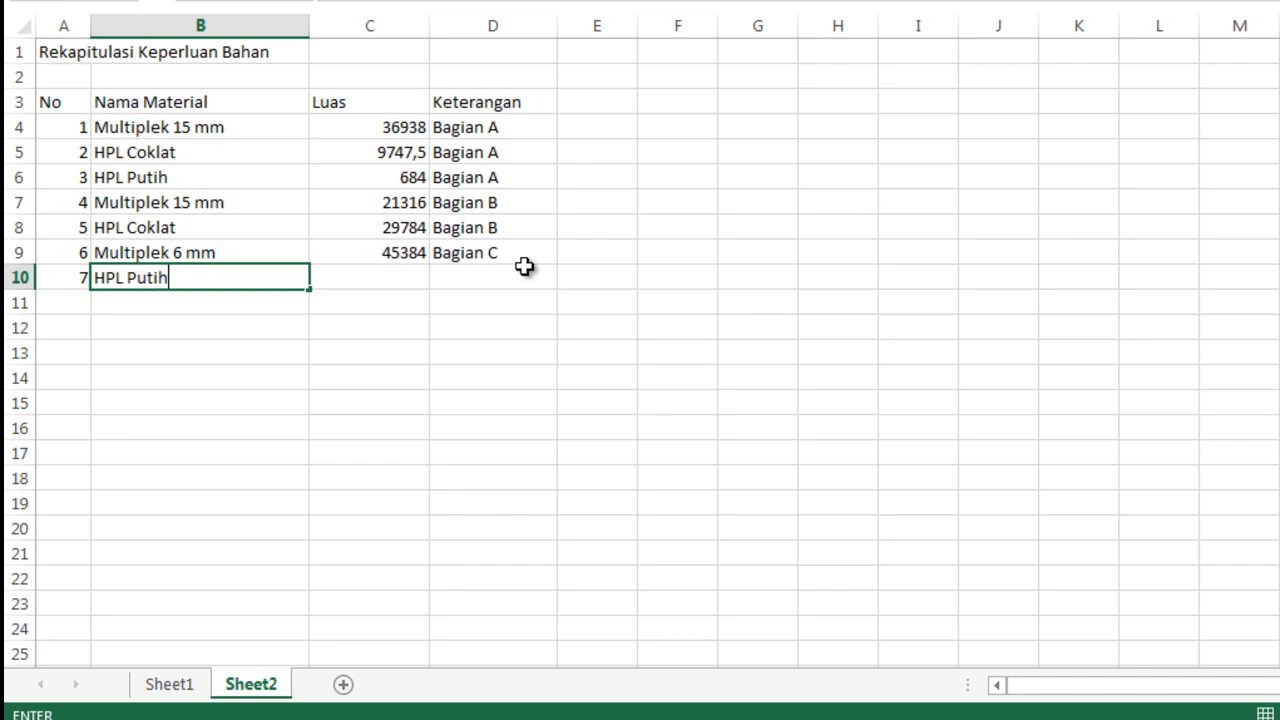
pyautogui.write('tih')
pyautogui.press('Return')
pyautogui.press('Left')
pyautogui.write('8')
pyautogui.press('Tab')
pyautogui.write('H')
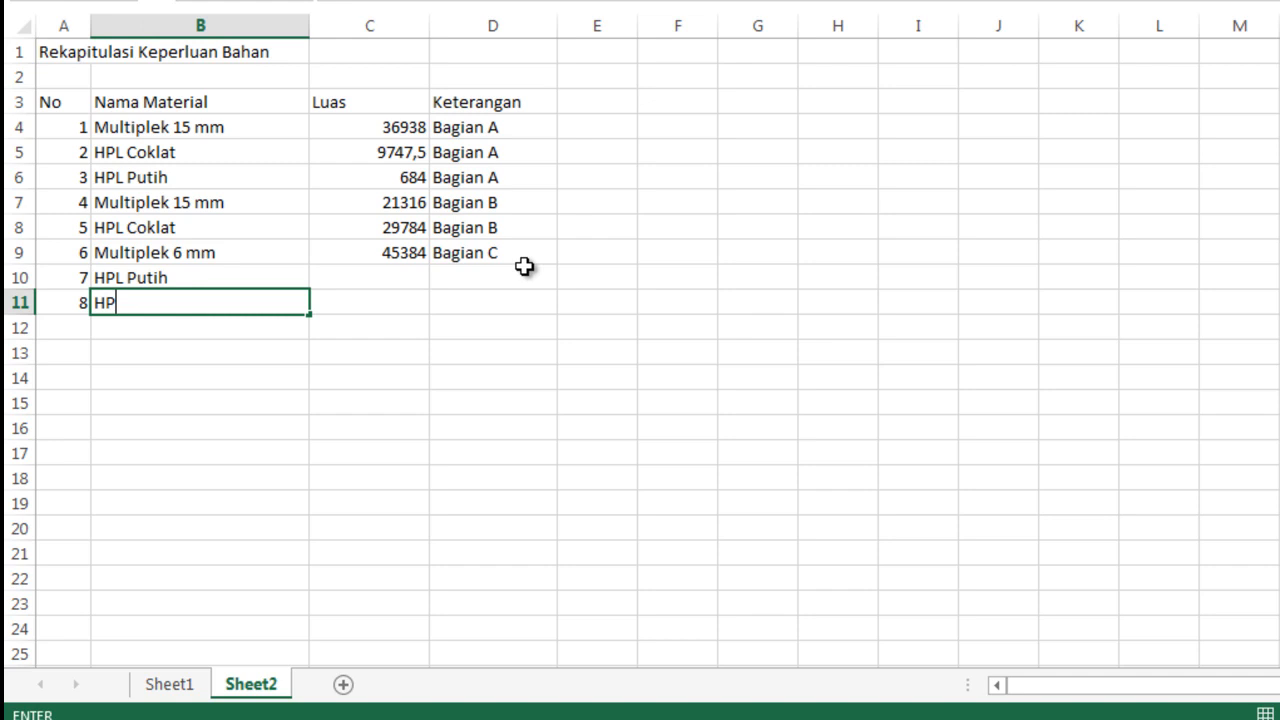
pyautogui.write('PL Co')
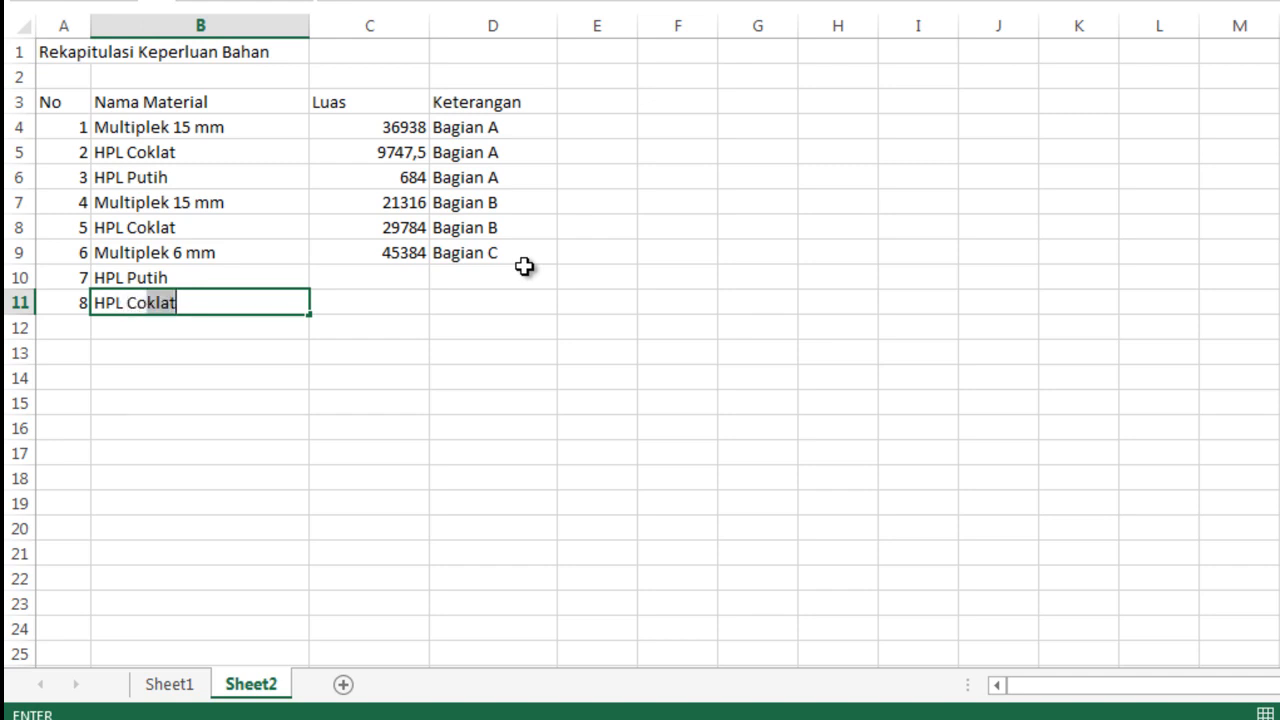
pyautogui.press('Tab')
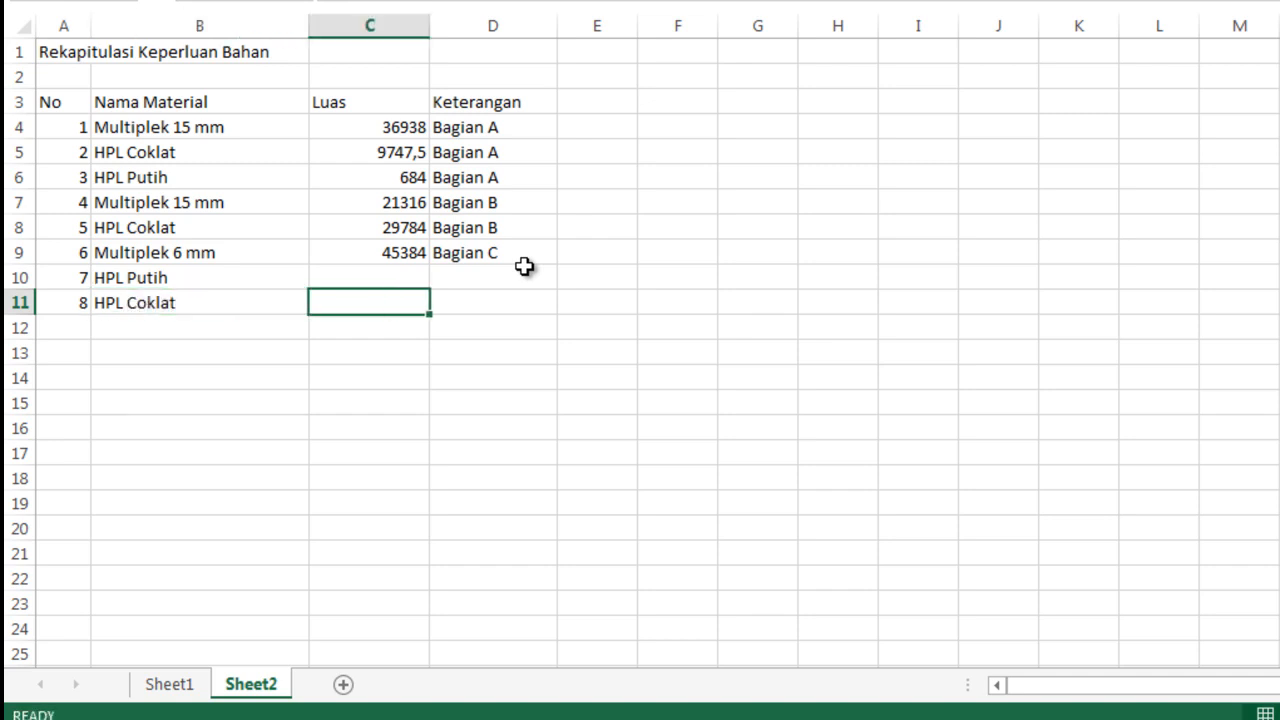
# Step: Link the HPL Putih area in C10 to the white panel area in Sheet1 D35
pyautogui.press('Up')
pyautogui.write('=')
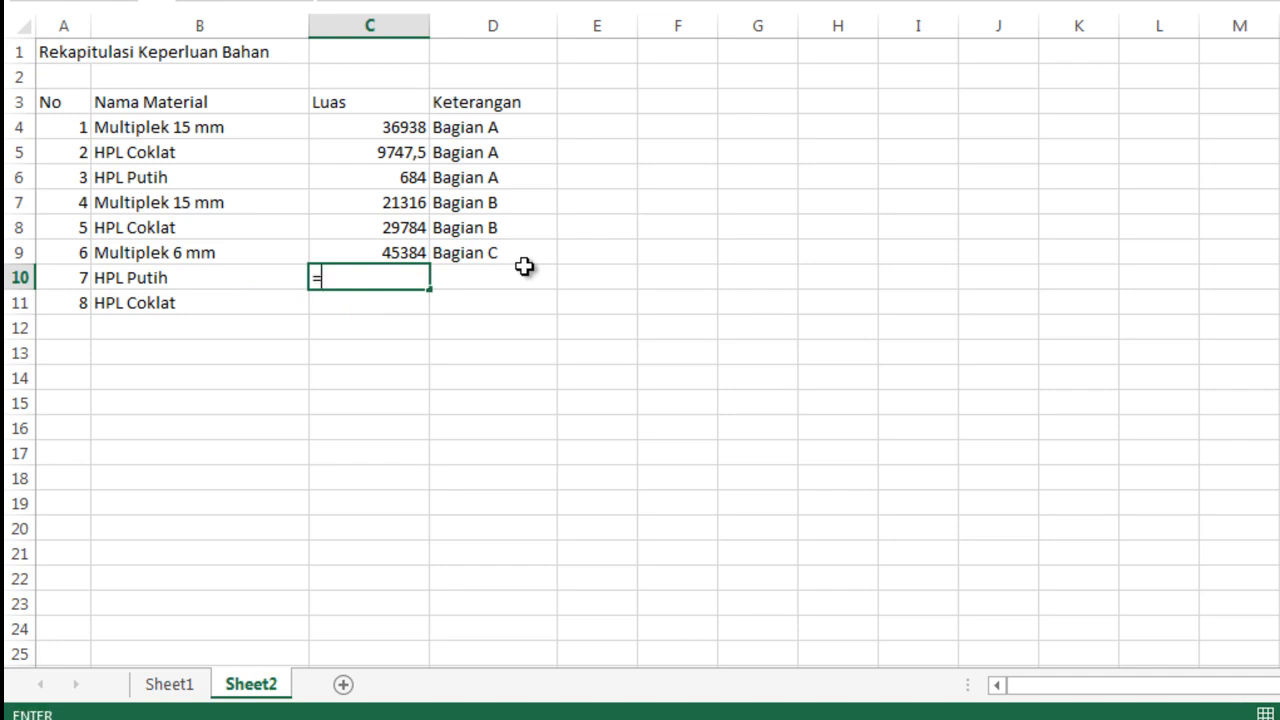
pyautogui.click(157, 687)
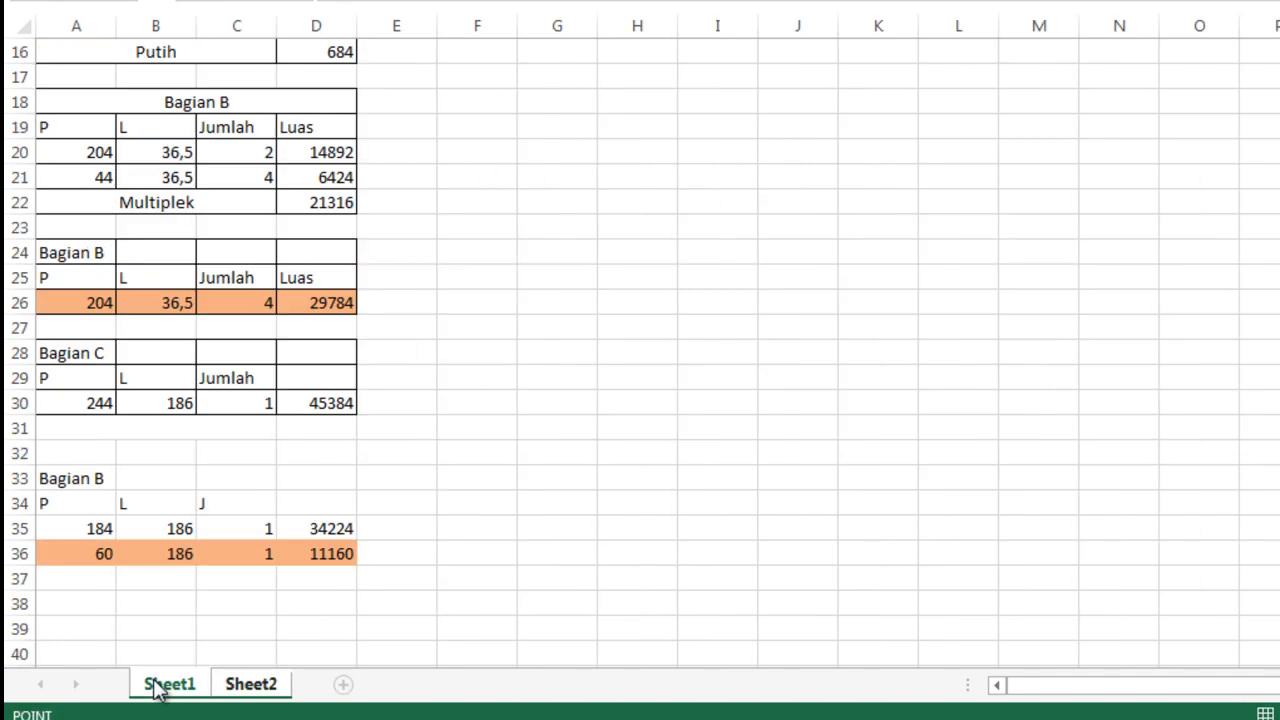
pyautogui.click(322, 530)
pyautogui.press('Return')
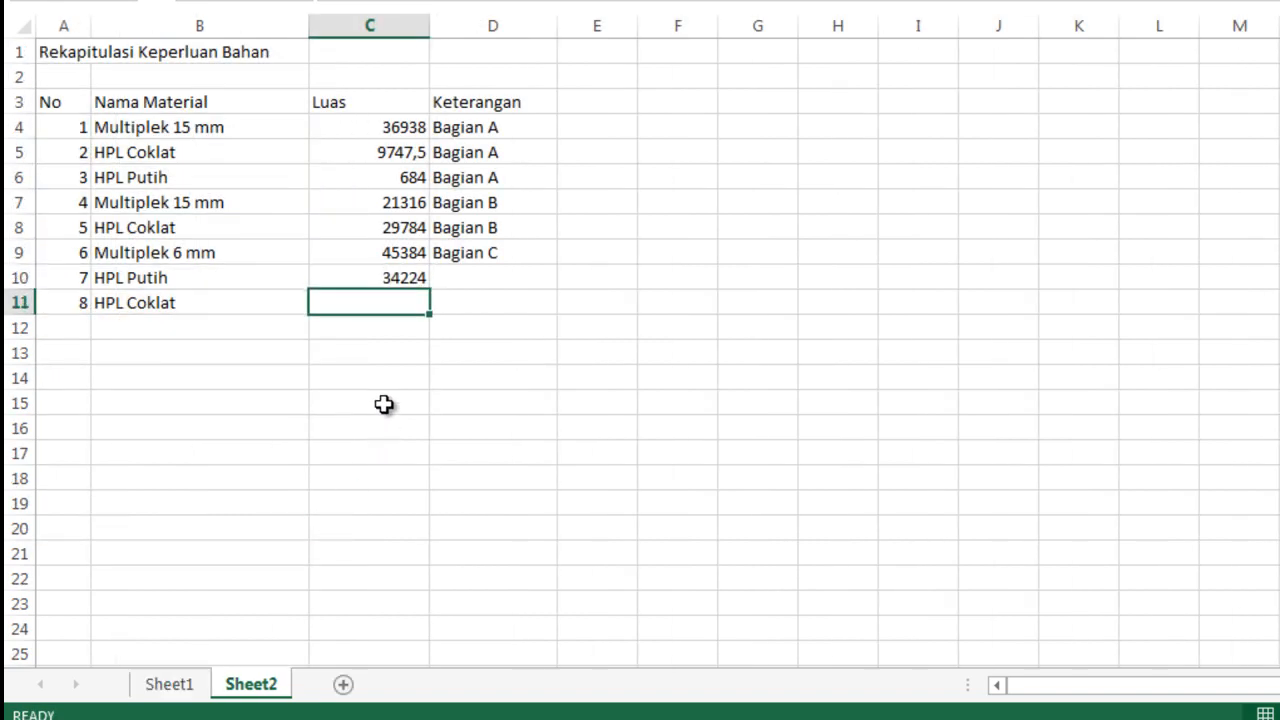
# Step: Link the HPL Coklat area in C11 to the brown panel area in Sheet1 D36
pyautogui.write('=')
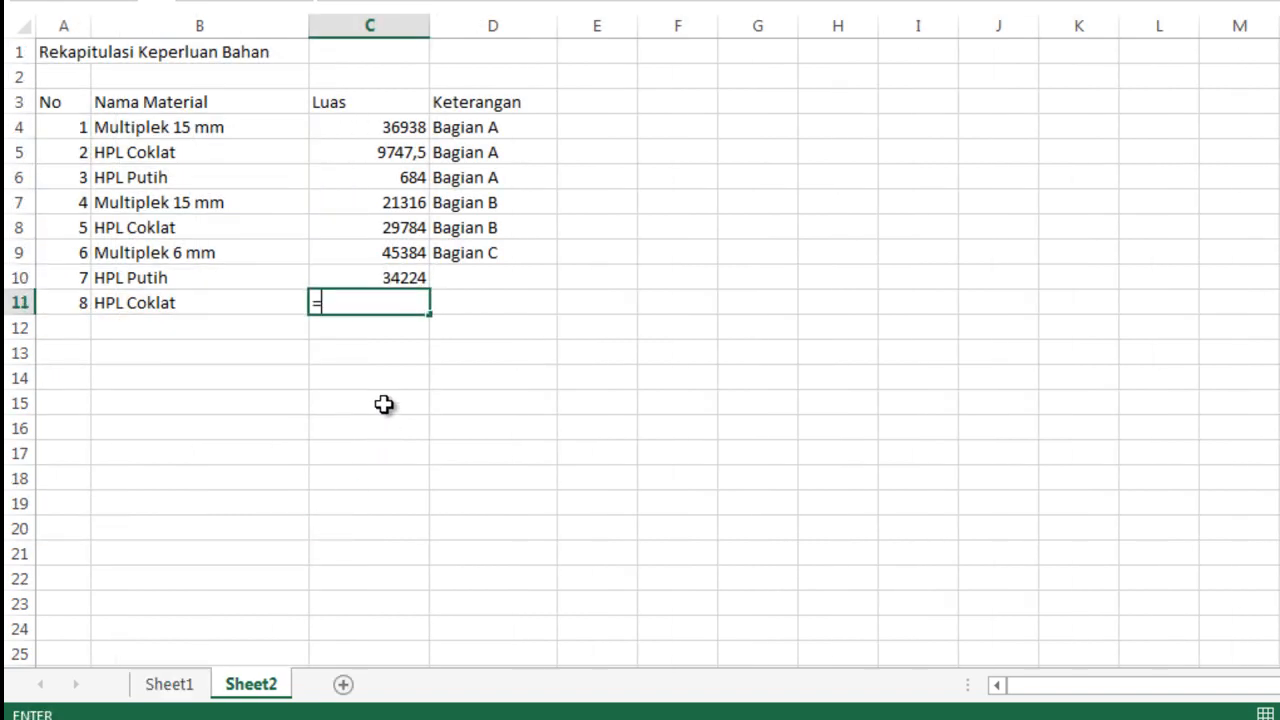
pyautogui.click(186, 688)
pyautogui.click(313, 549)
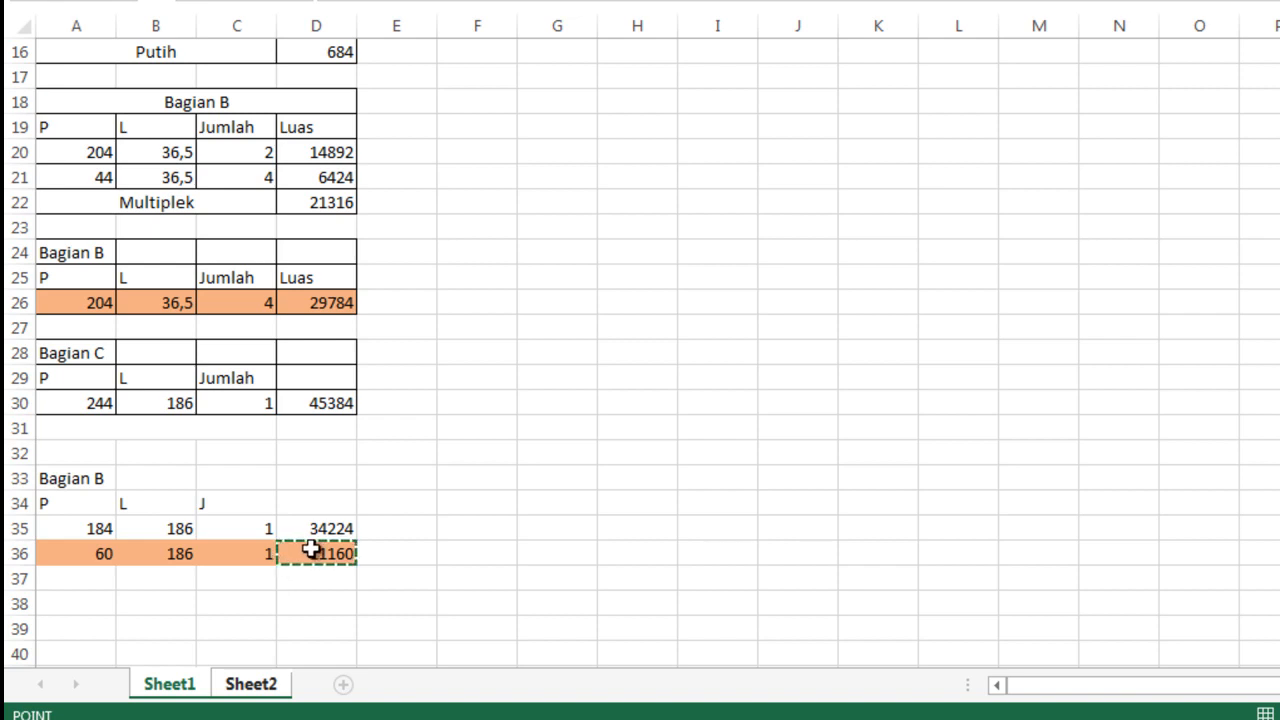
pyautogui.press('Return')
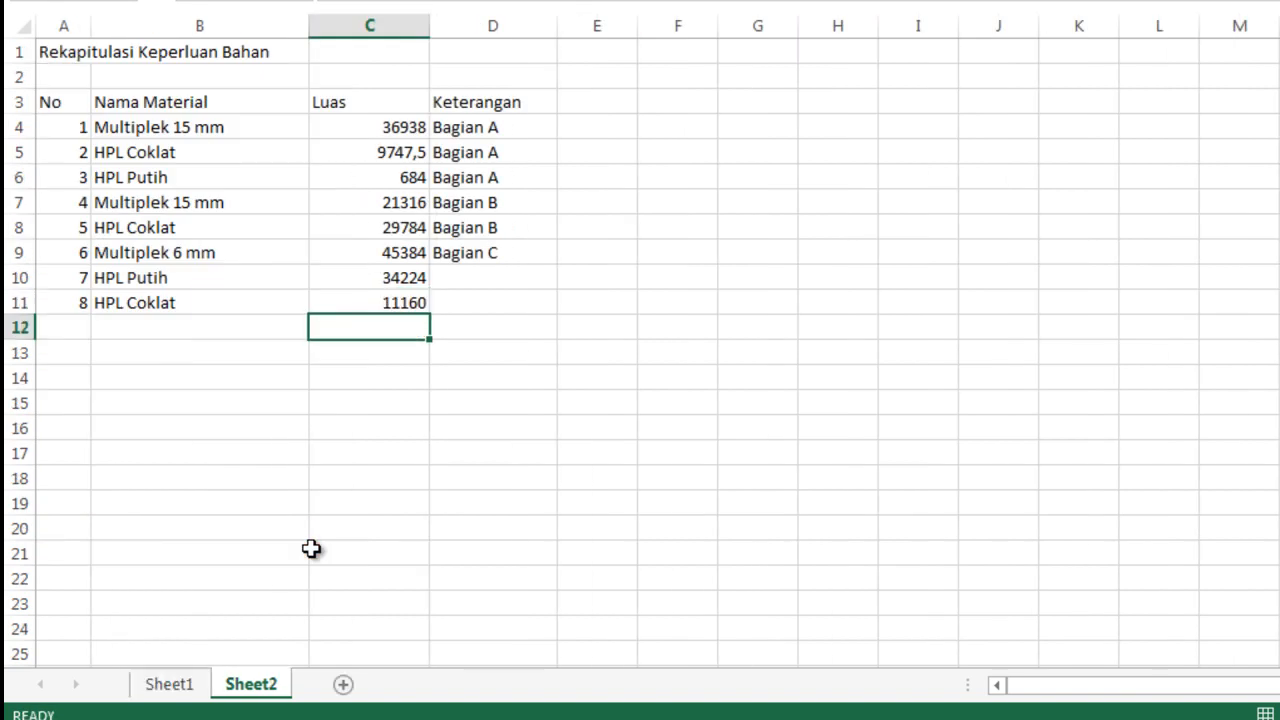
# Step: Enter Bagian C as the Keterangan for the HPL Putih and HPL Coklat rows in D10:D11
pyautogui.click(470, 269)
pyautogui.write('Bagia')
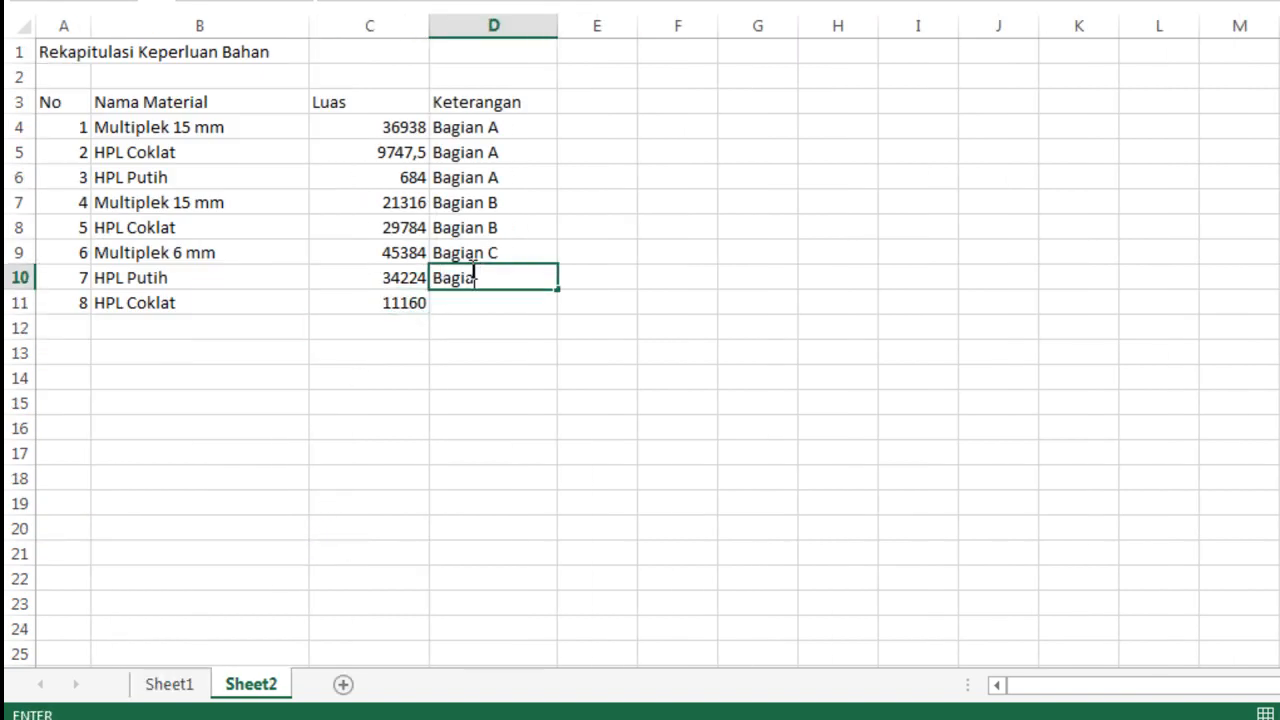
pyautogui.press('Return')
pyautogui.write('Bagian')
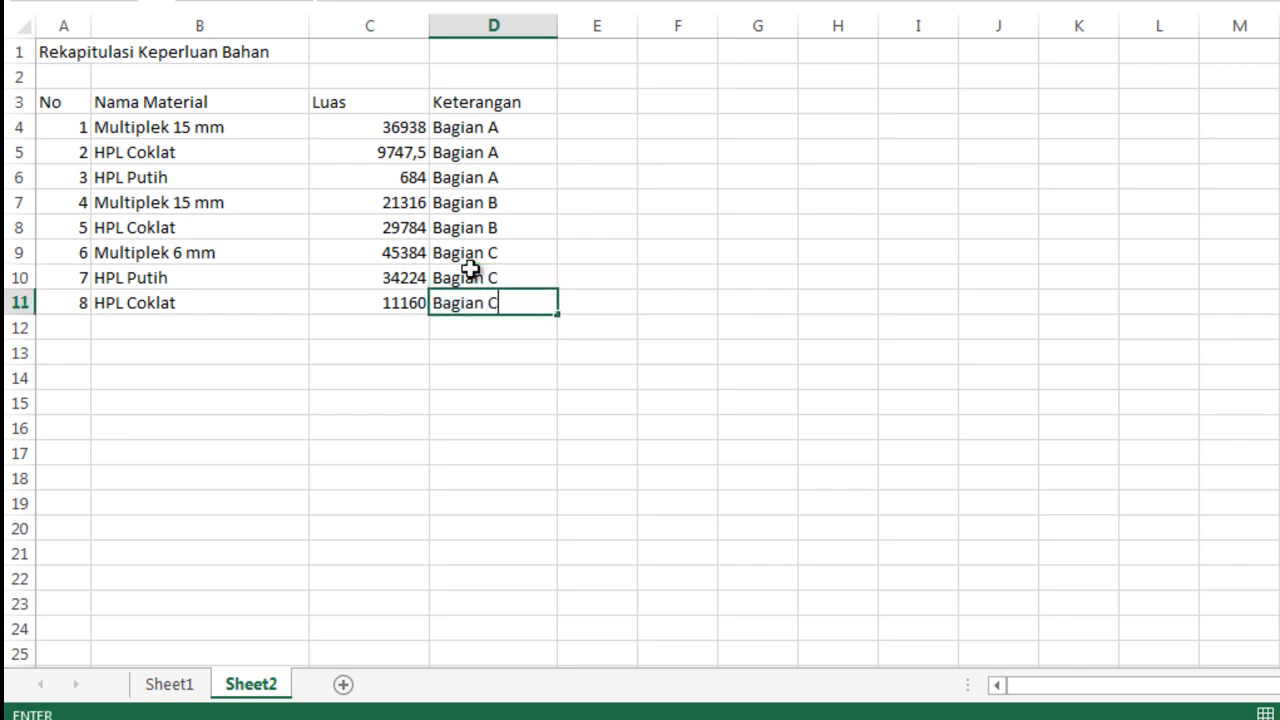
pyautogui.write(' C')
pyautogui.press('Return')
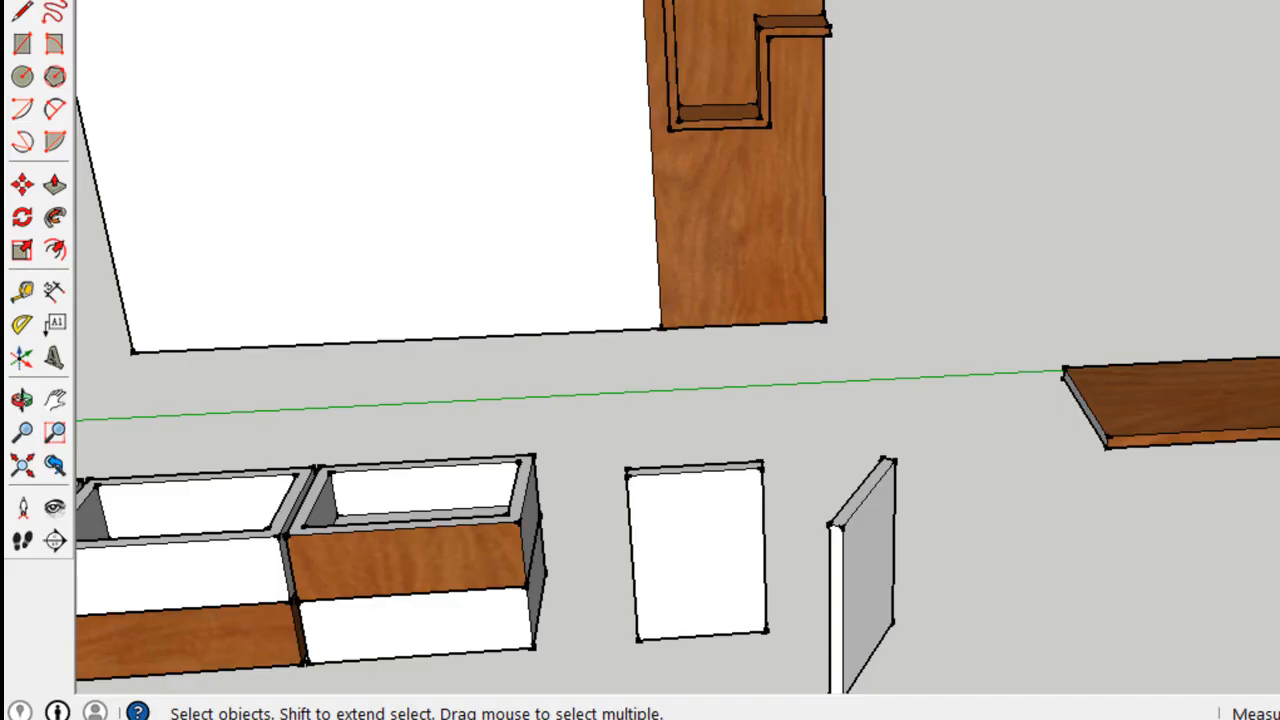
# Step: Switch to the SketchUp model and examine the separate furniture parts, including the brown shelf and white slats on the backdrop panel
pyautogui.scroll(-5, 534, 638)
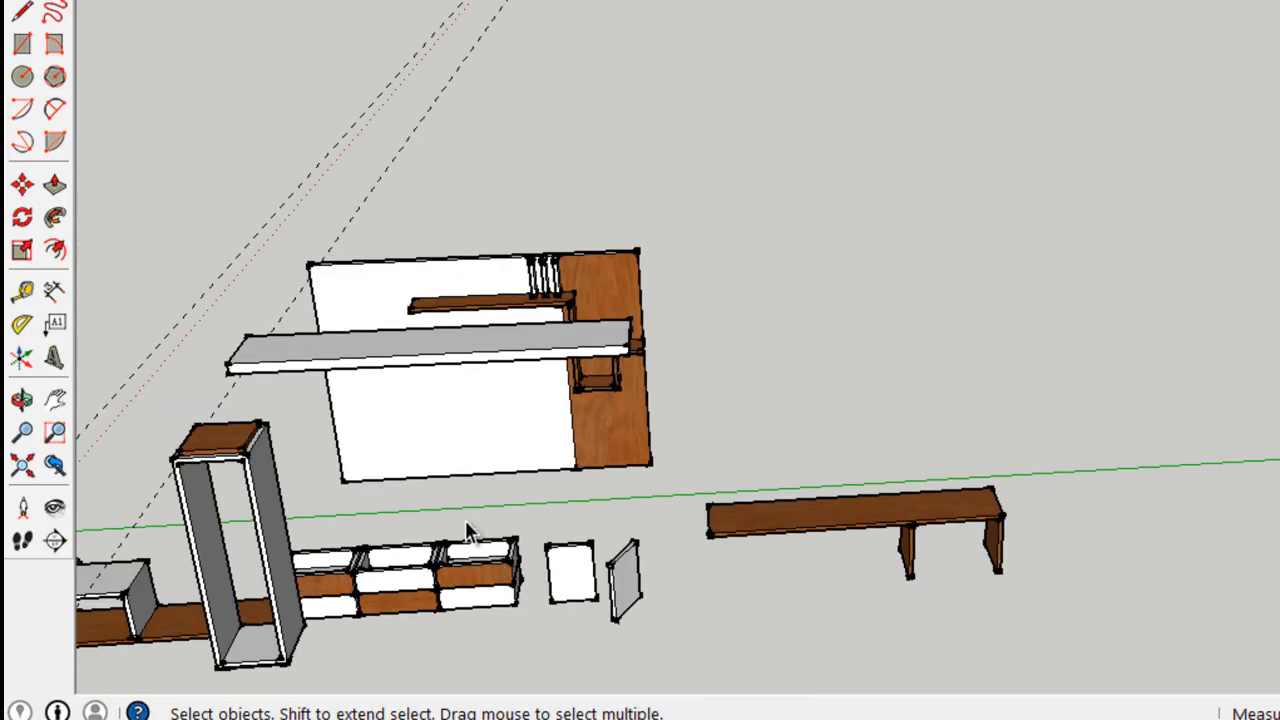
pyautogui.click(236, 470)
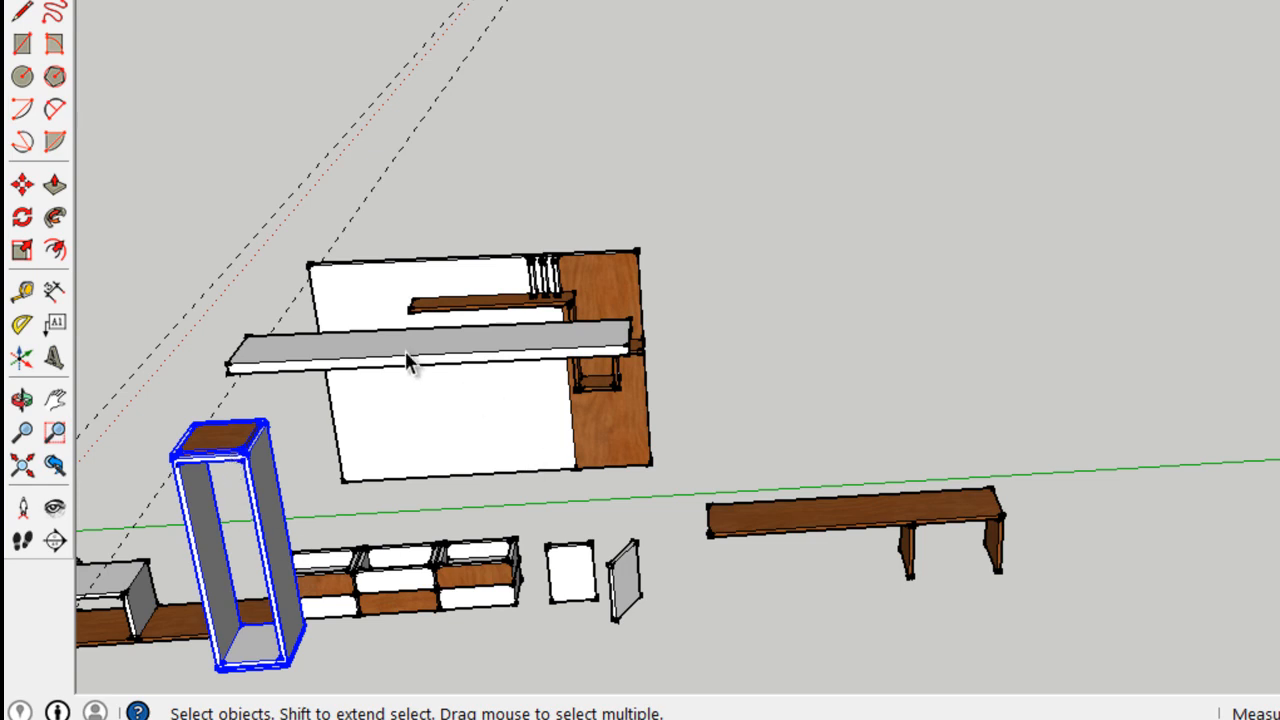
pyautogui.click(408, 362)
pyautogui.click(405, 592)
pyautogui.click(588, 590)
pyautogui.click(630, 580)
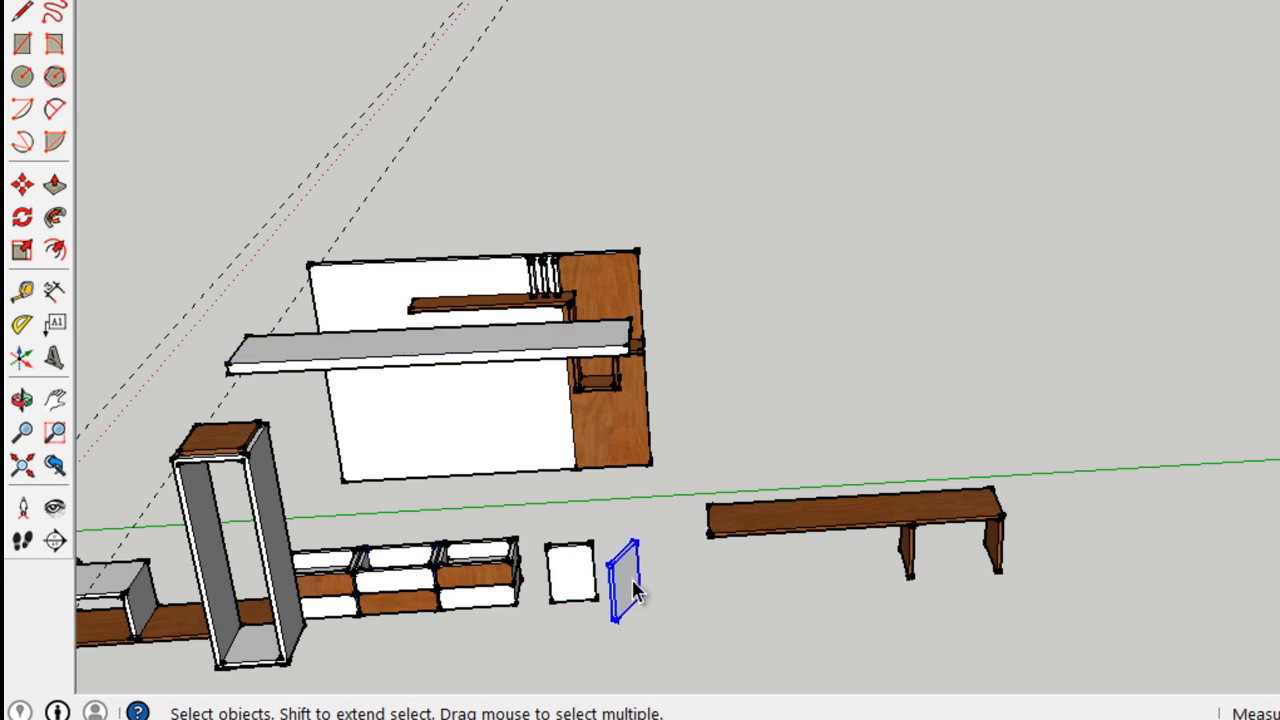
pyautogui.click(507, 312)
pyautogui.scroll(10, 507, 322)
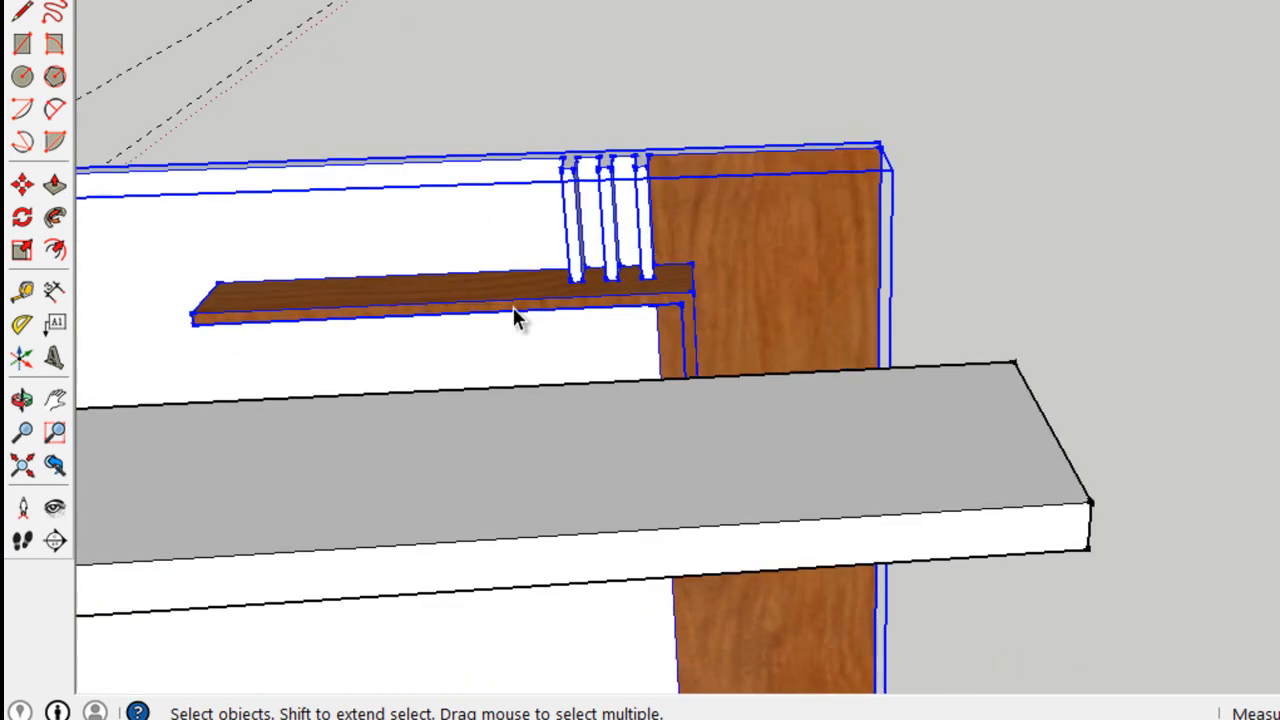
pyautogui.middleClick(1085, 362)
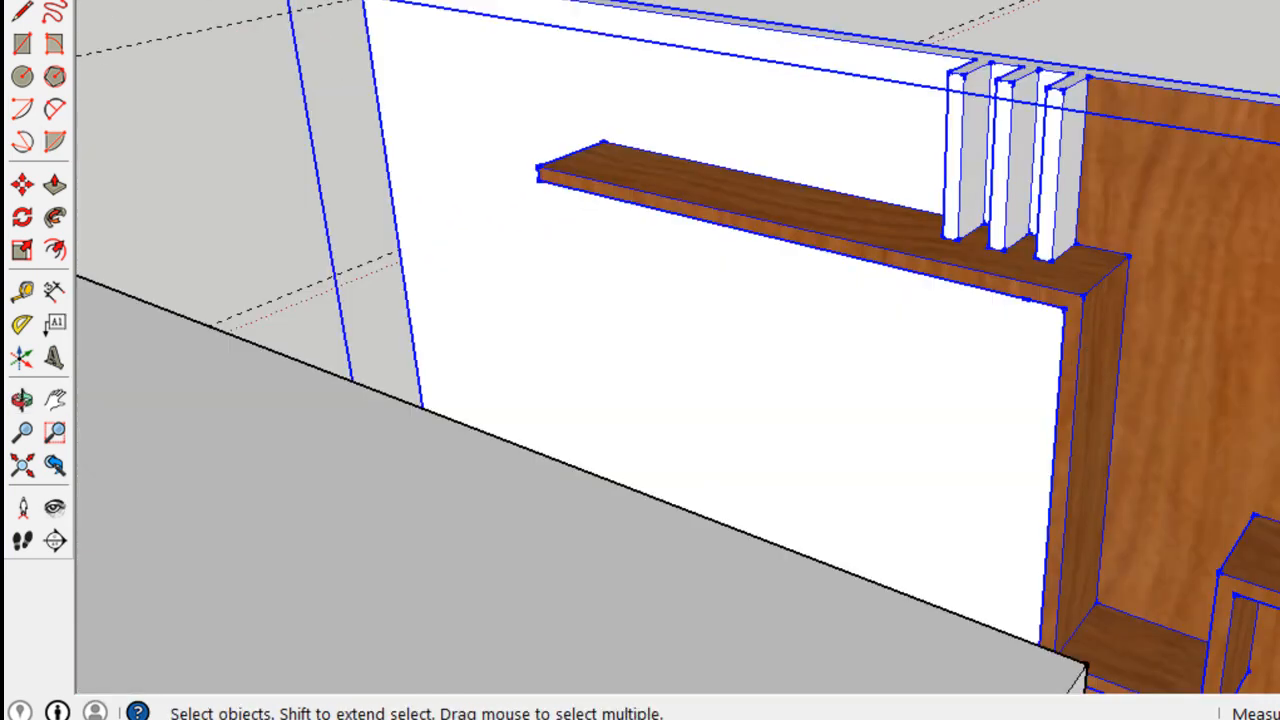